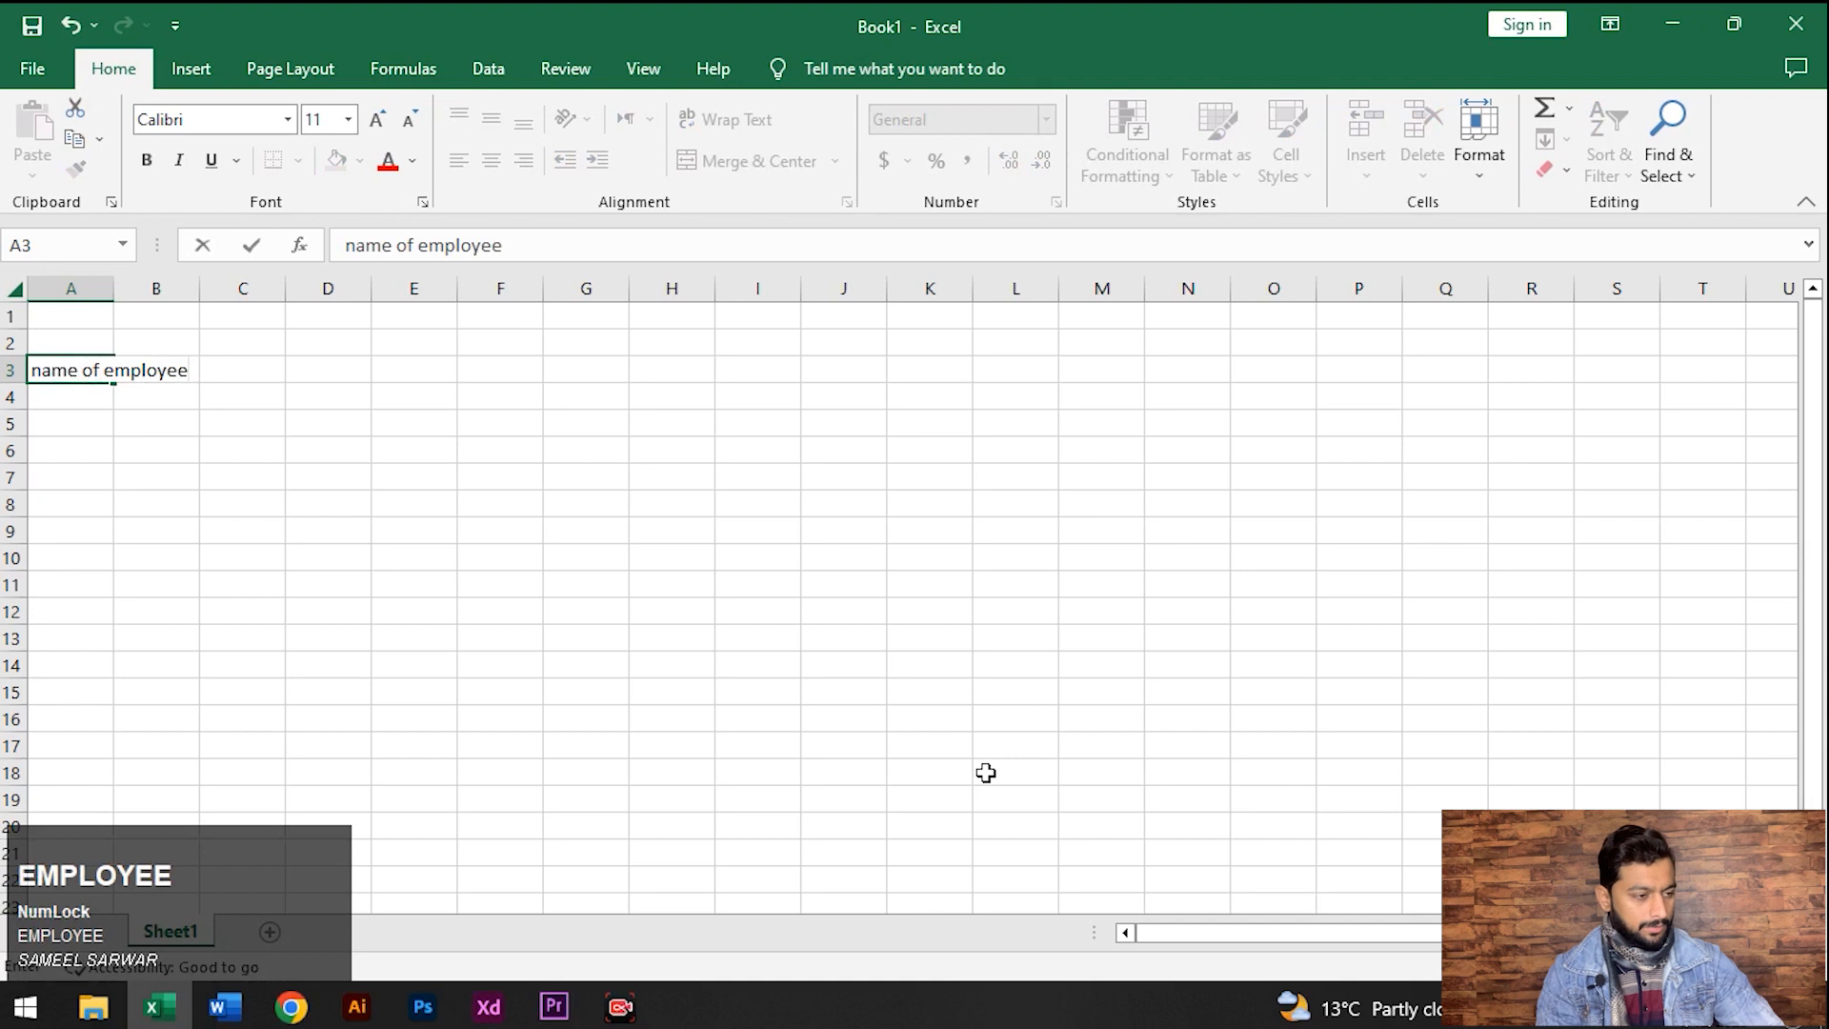
# Complete the heading in cell A3 as "name of employees" and select A3:A4
pyautogui.write('s')
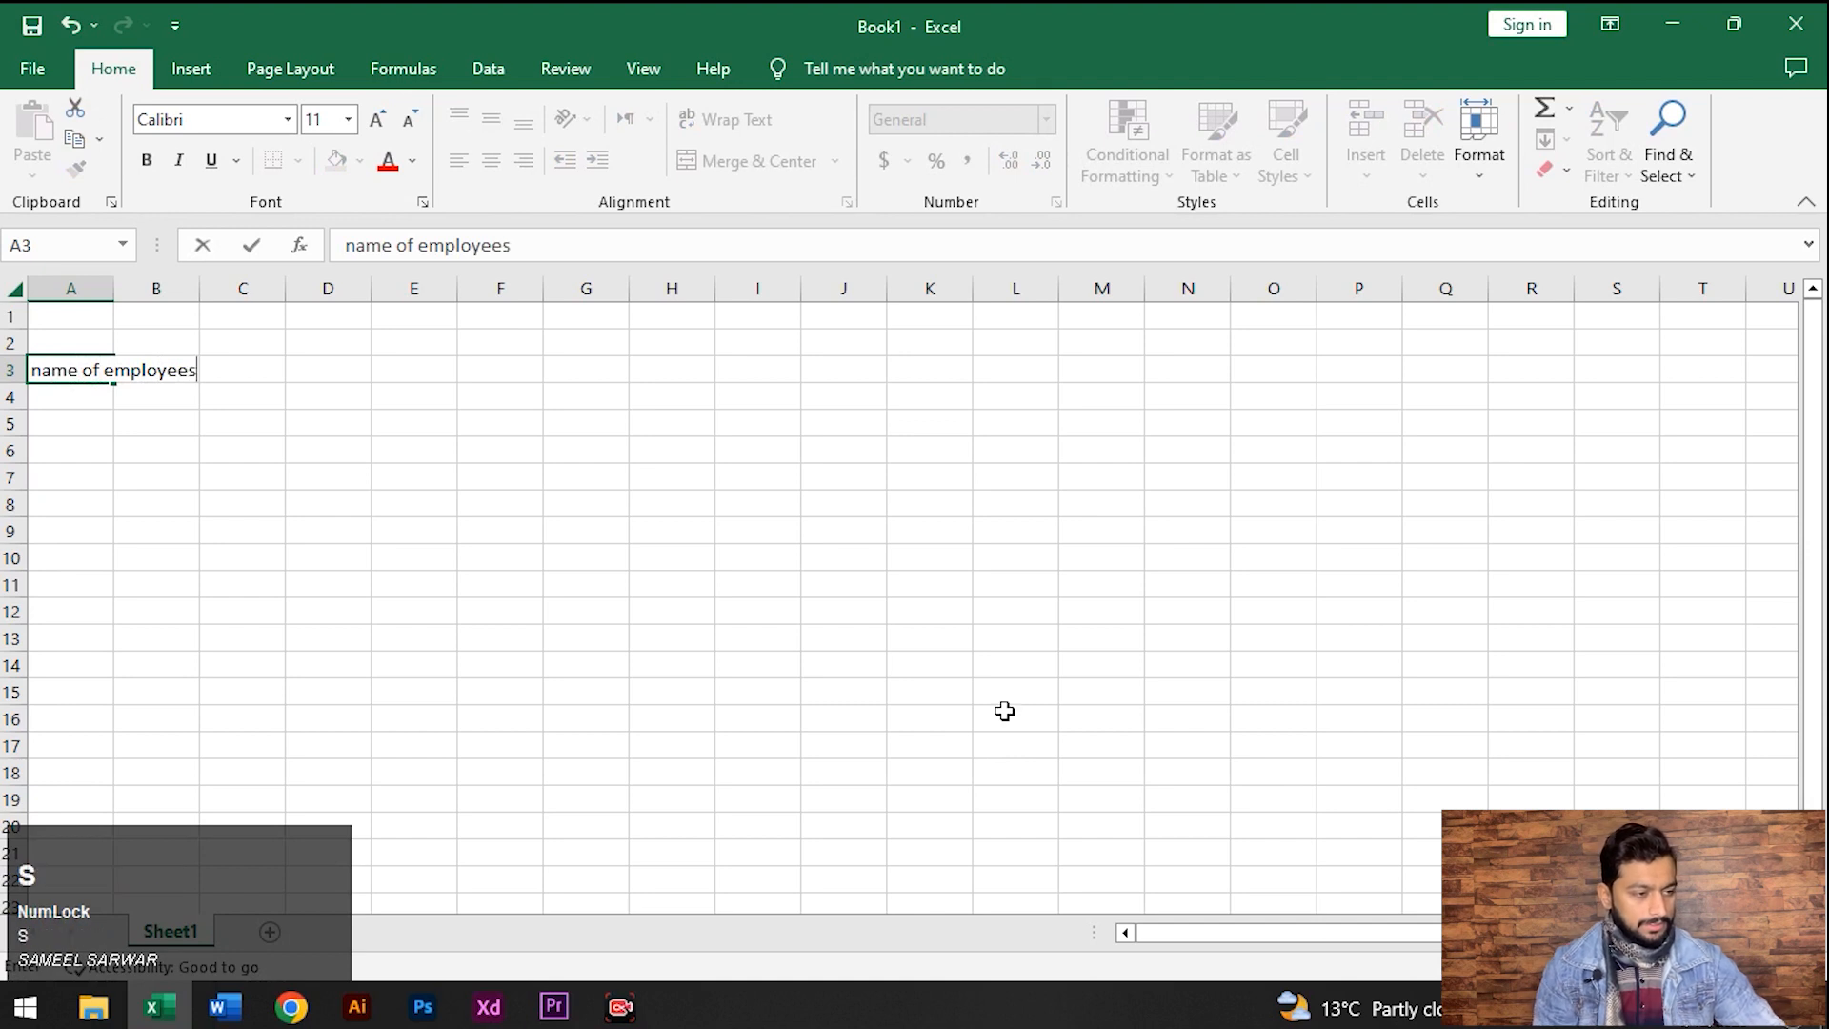
pyautogui.press('Down')
pyautogui.press('Up')
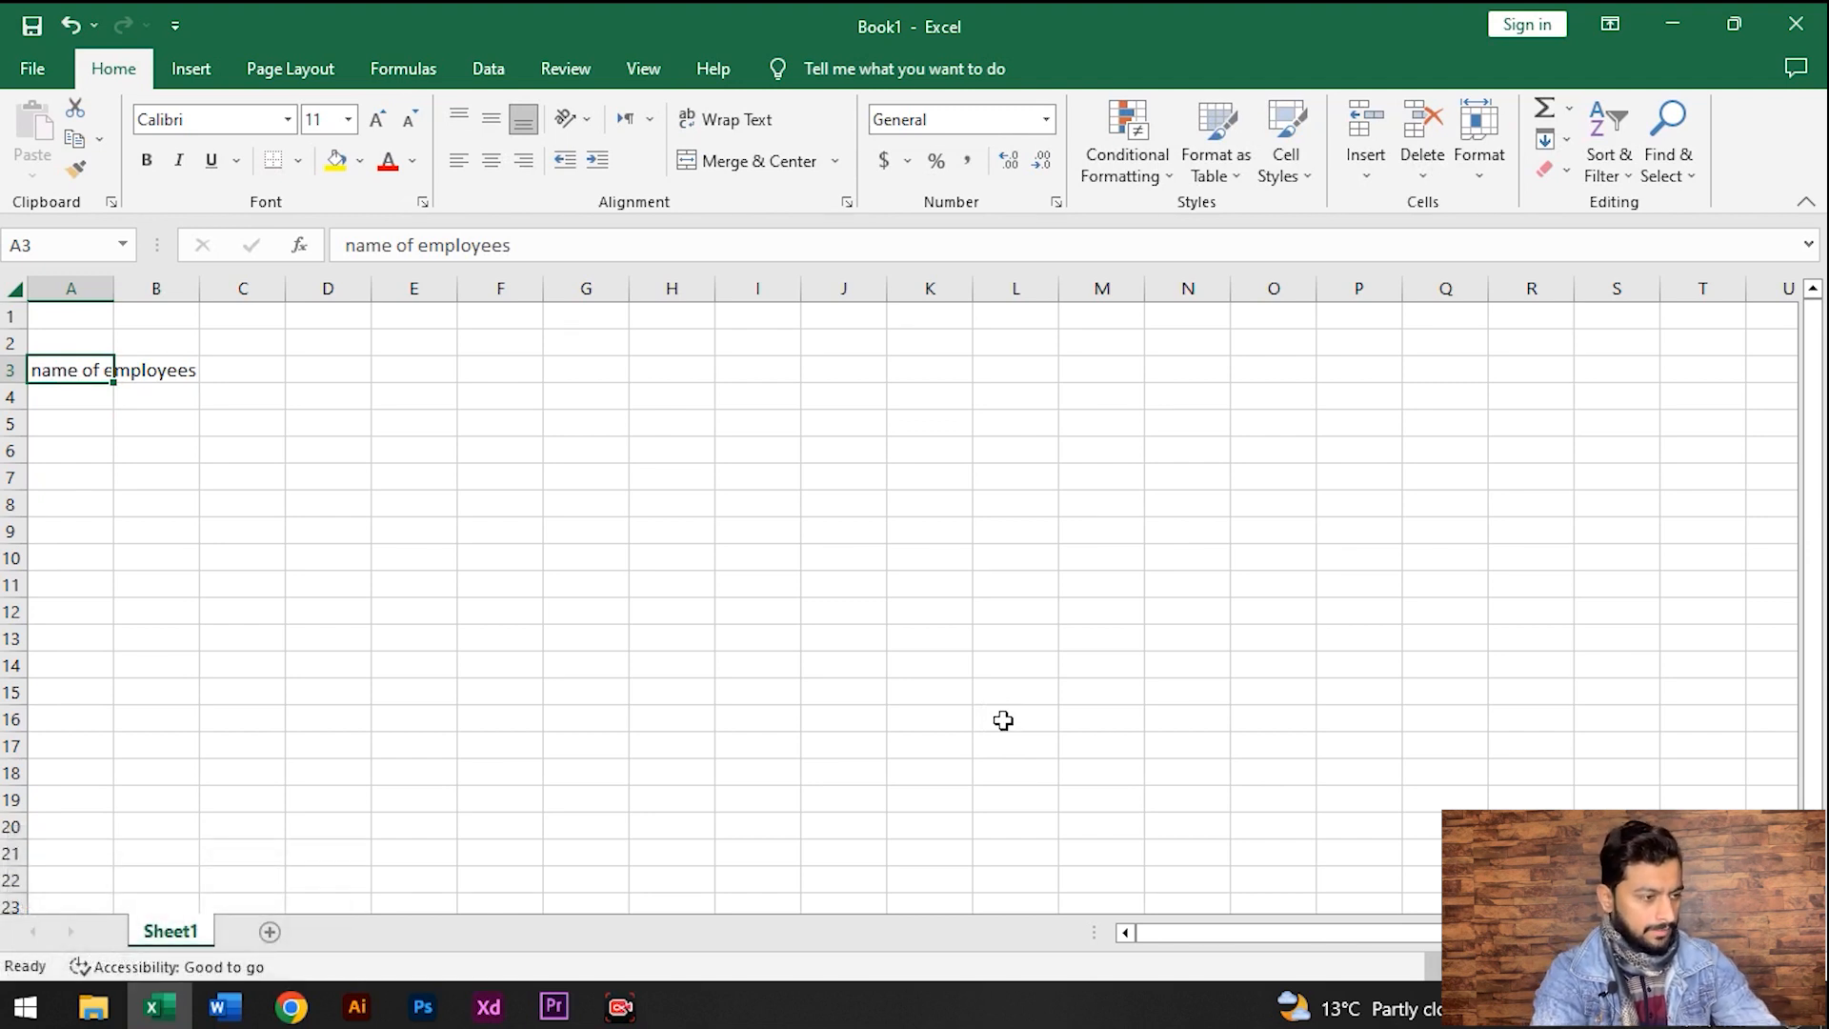
pyautogui.hotkey('shift', 'Down')
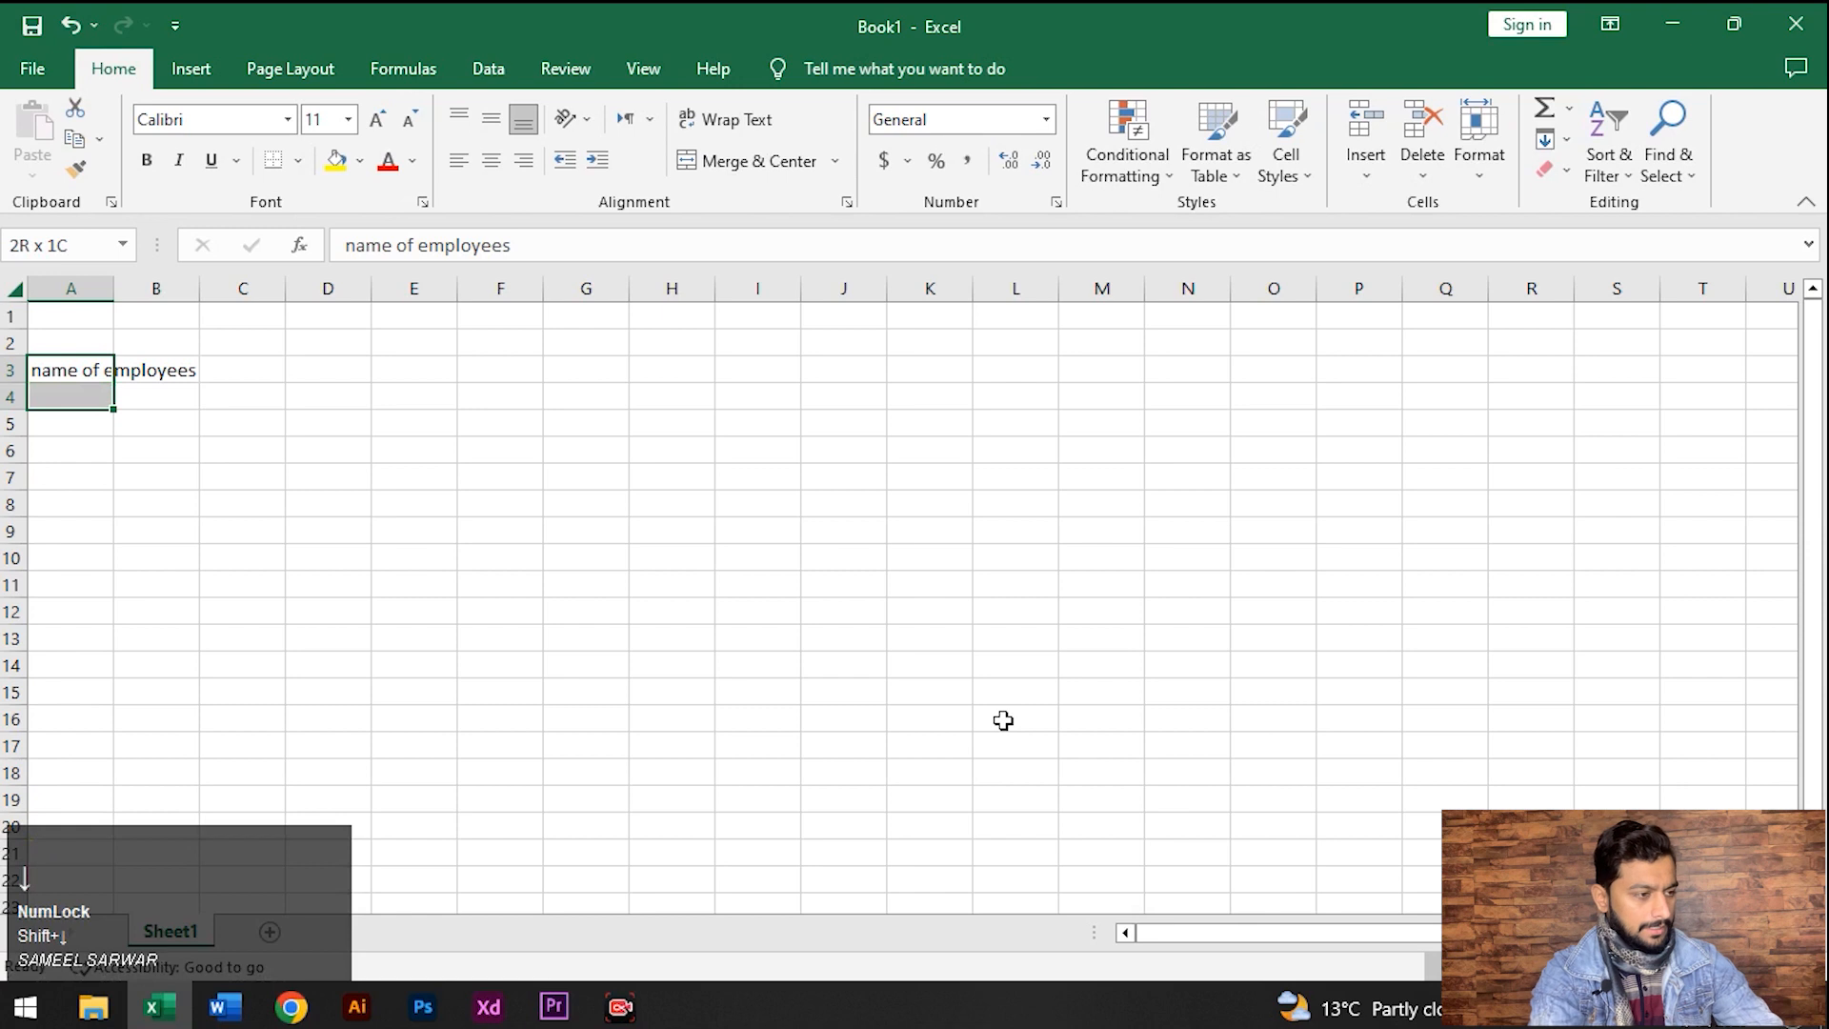
pyautogui.press('Right')
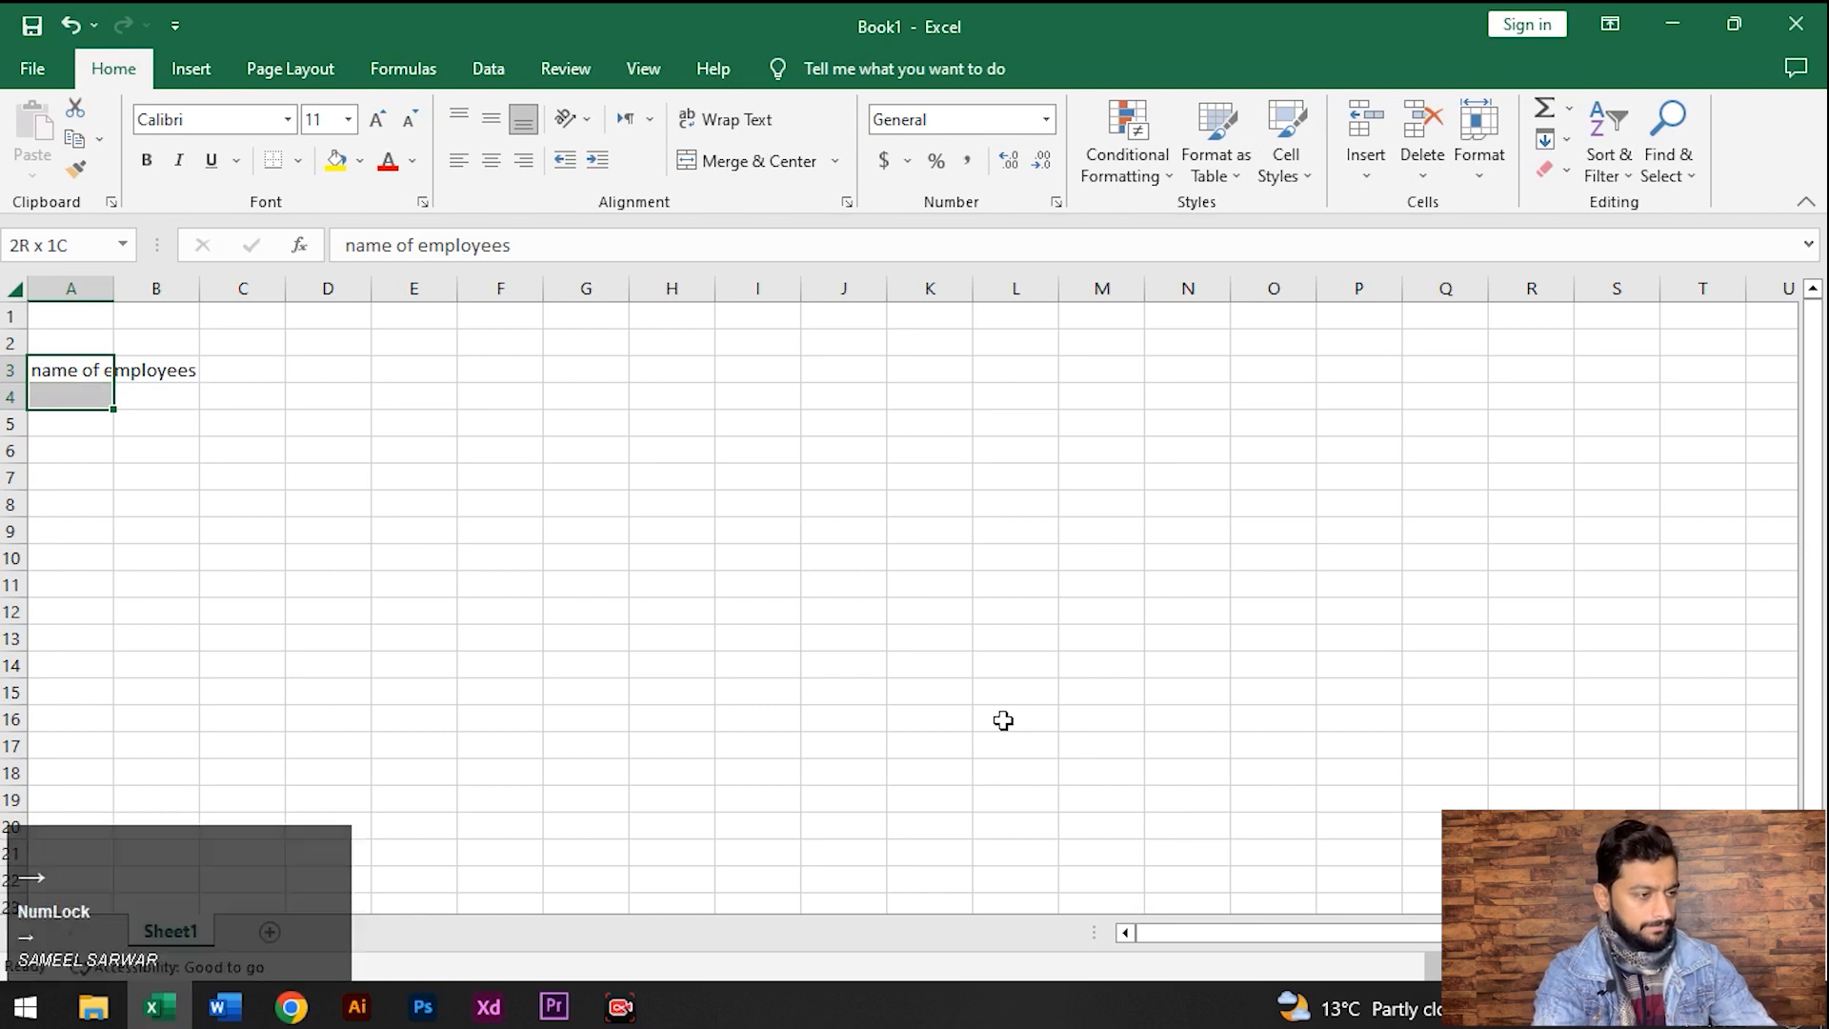
pyautogui.press('Left')
pyautogui.hotkey('shift', 'Down')
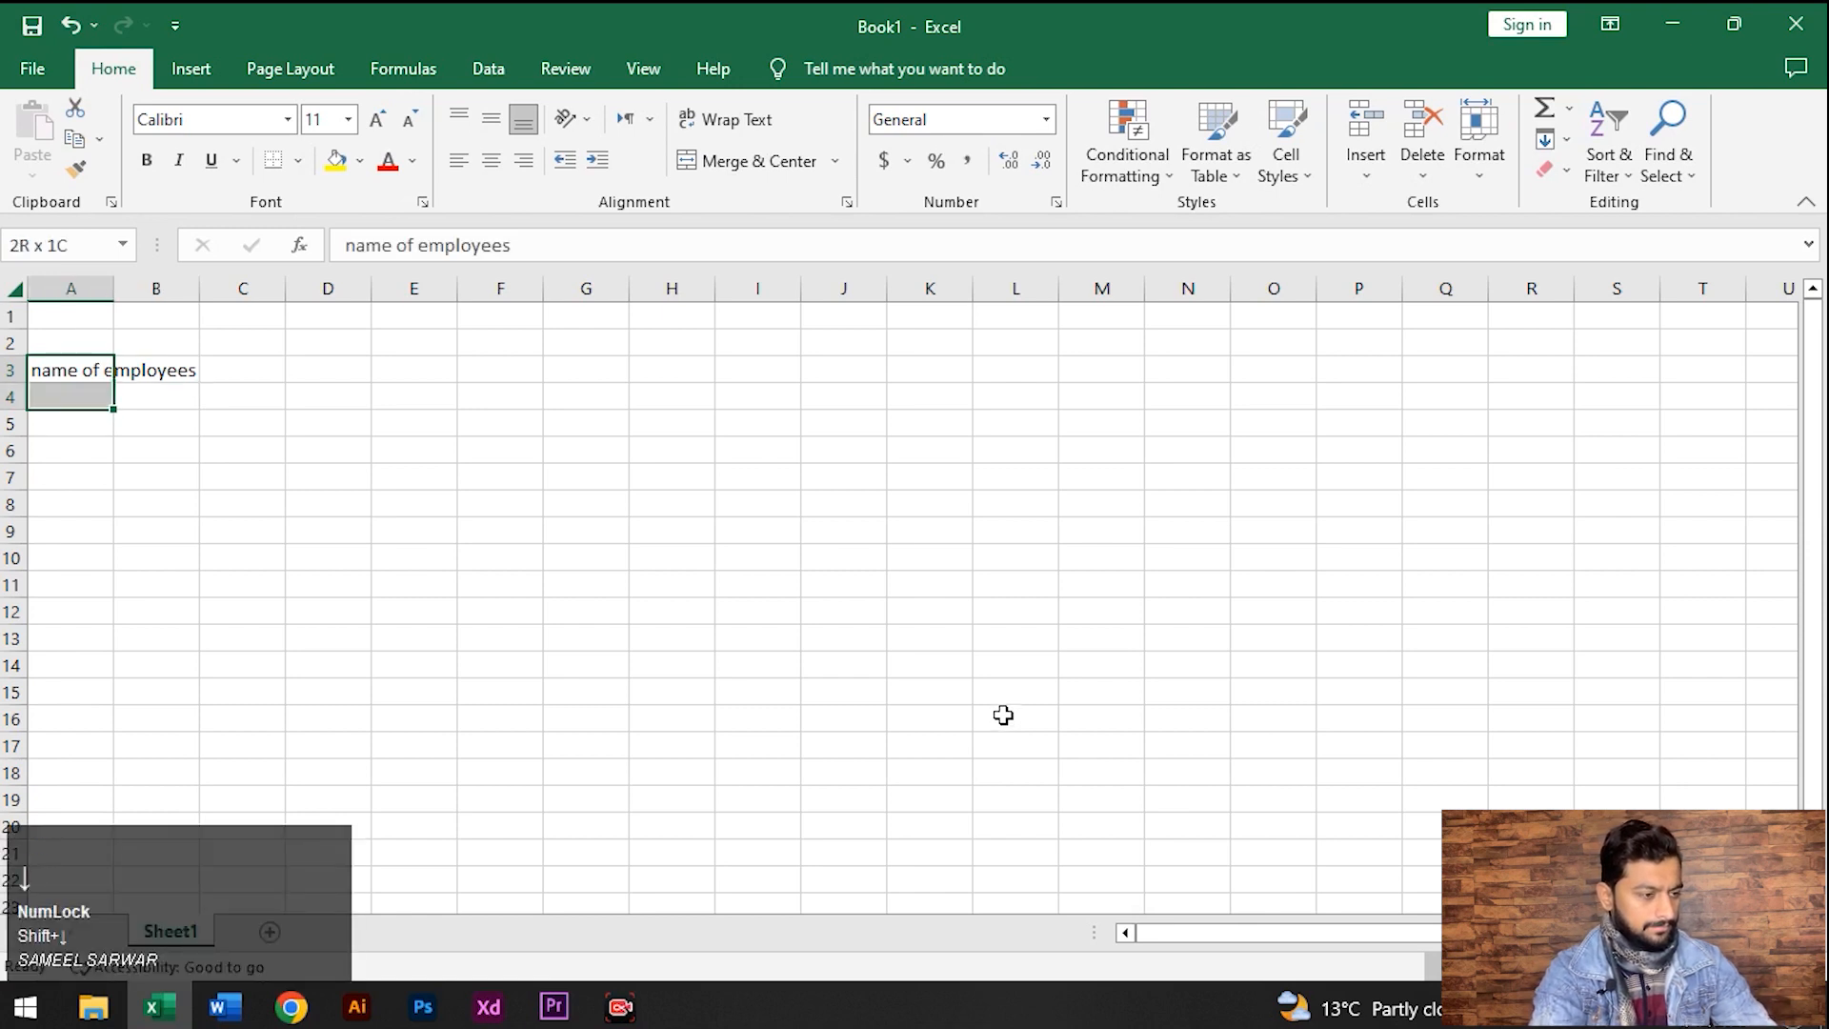
# Try merging cells A3:A4 with wrapped text, and undo the changes
pyautogui.click(835, 164)
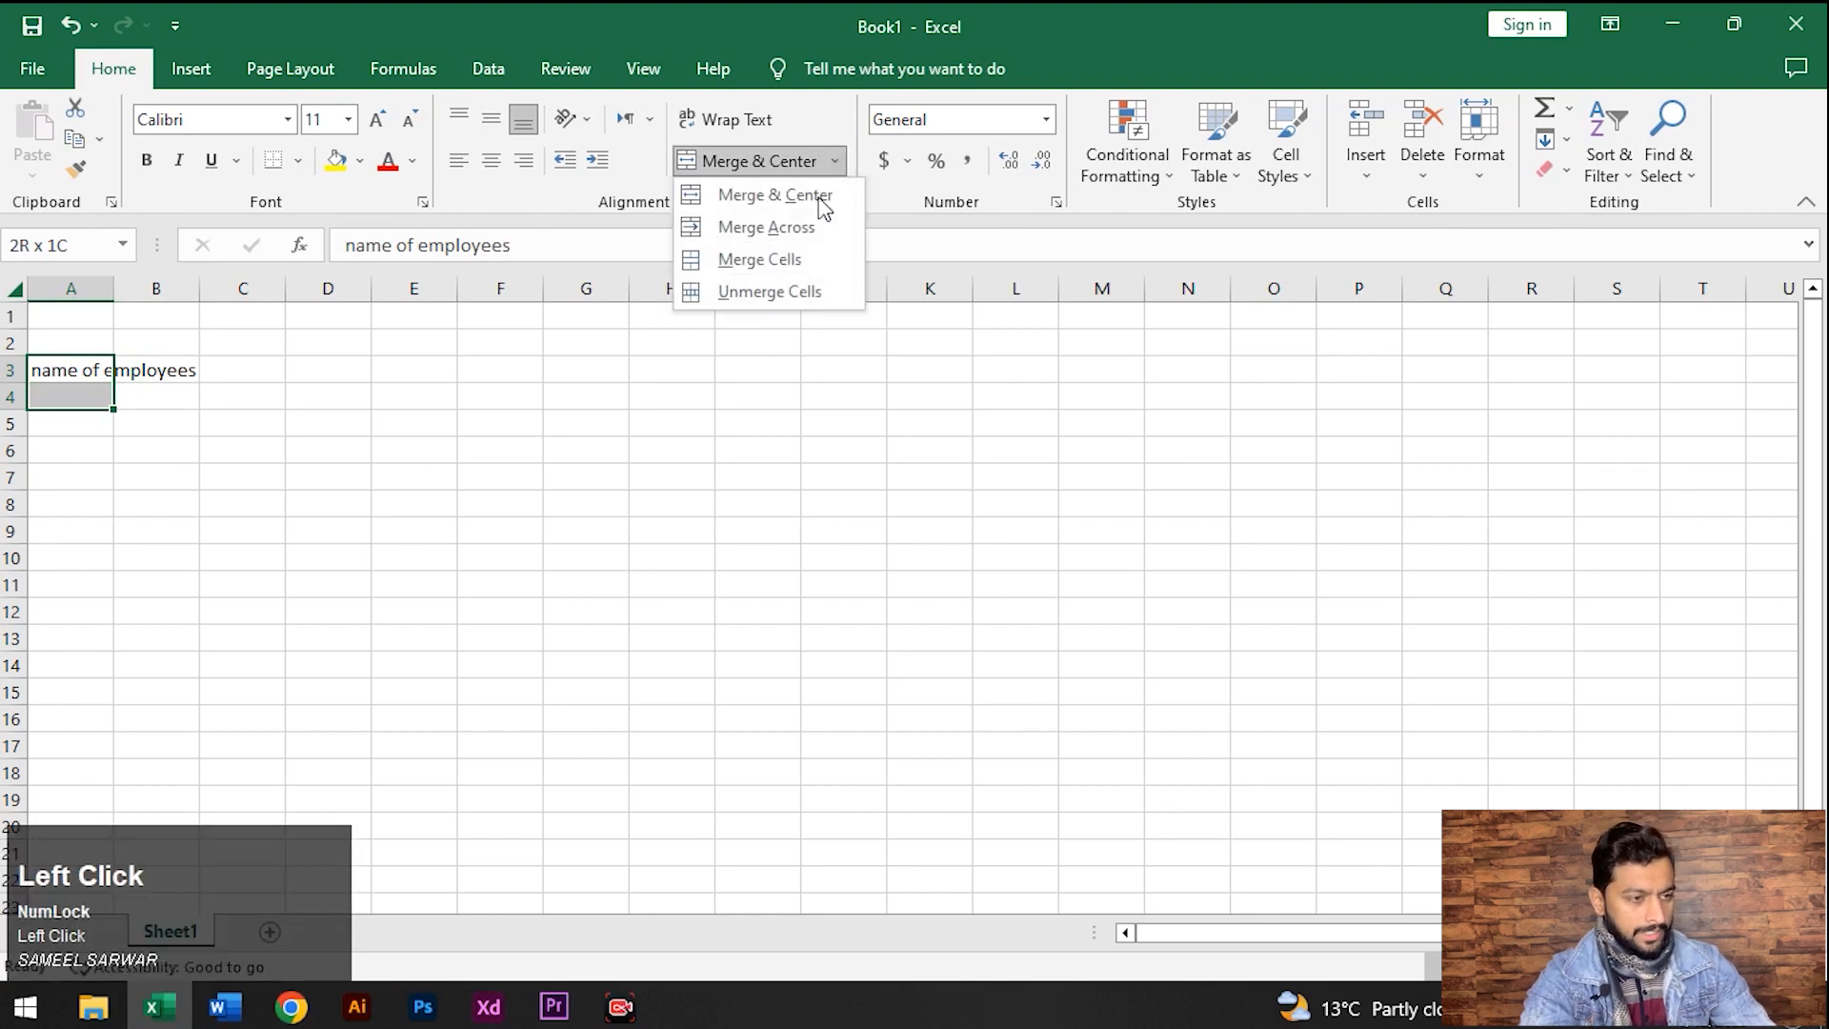
pyautogui.click(779, 261)
pyautogui.click(734, 121)
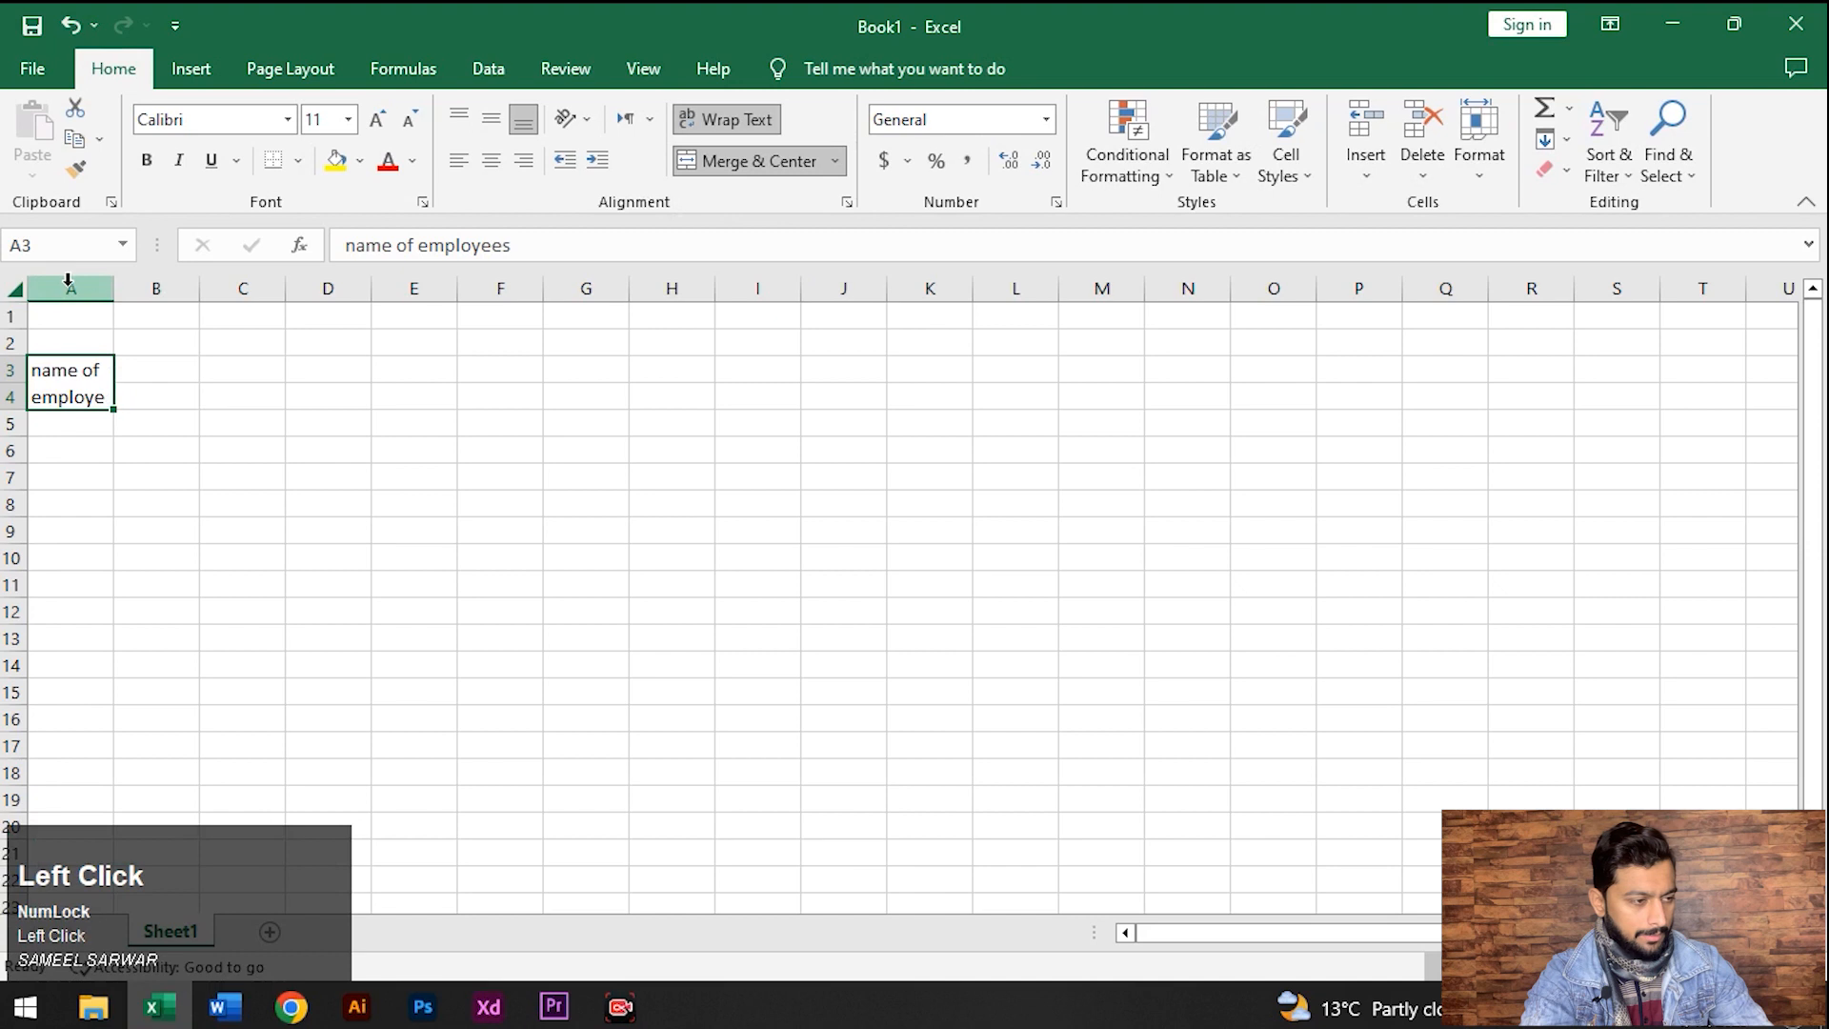
pyautogui.moveTo(111, 279); pyautogui.dragTo(174, 277)
pyautogui.hotkey('ctrl', 'z')
pyautogui.hotkey('ctrl', 'z')
pyautogui.hotkey('ctrl', 'z')
pyautogui.hotkey('ctrl', 'z')
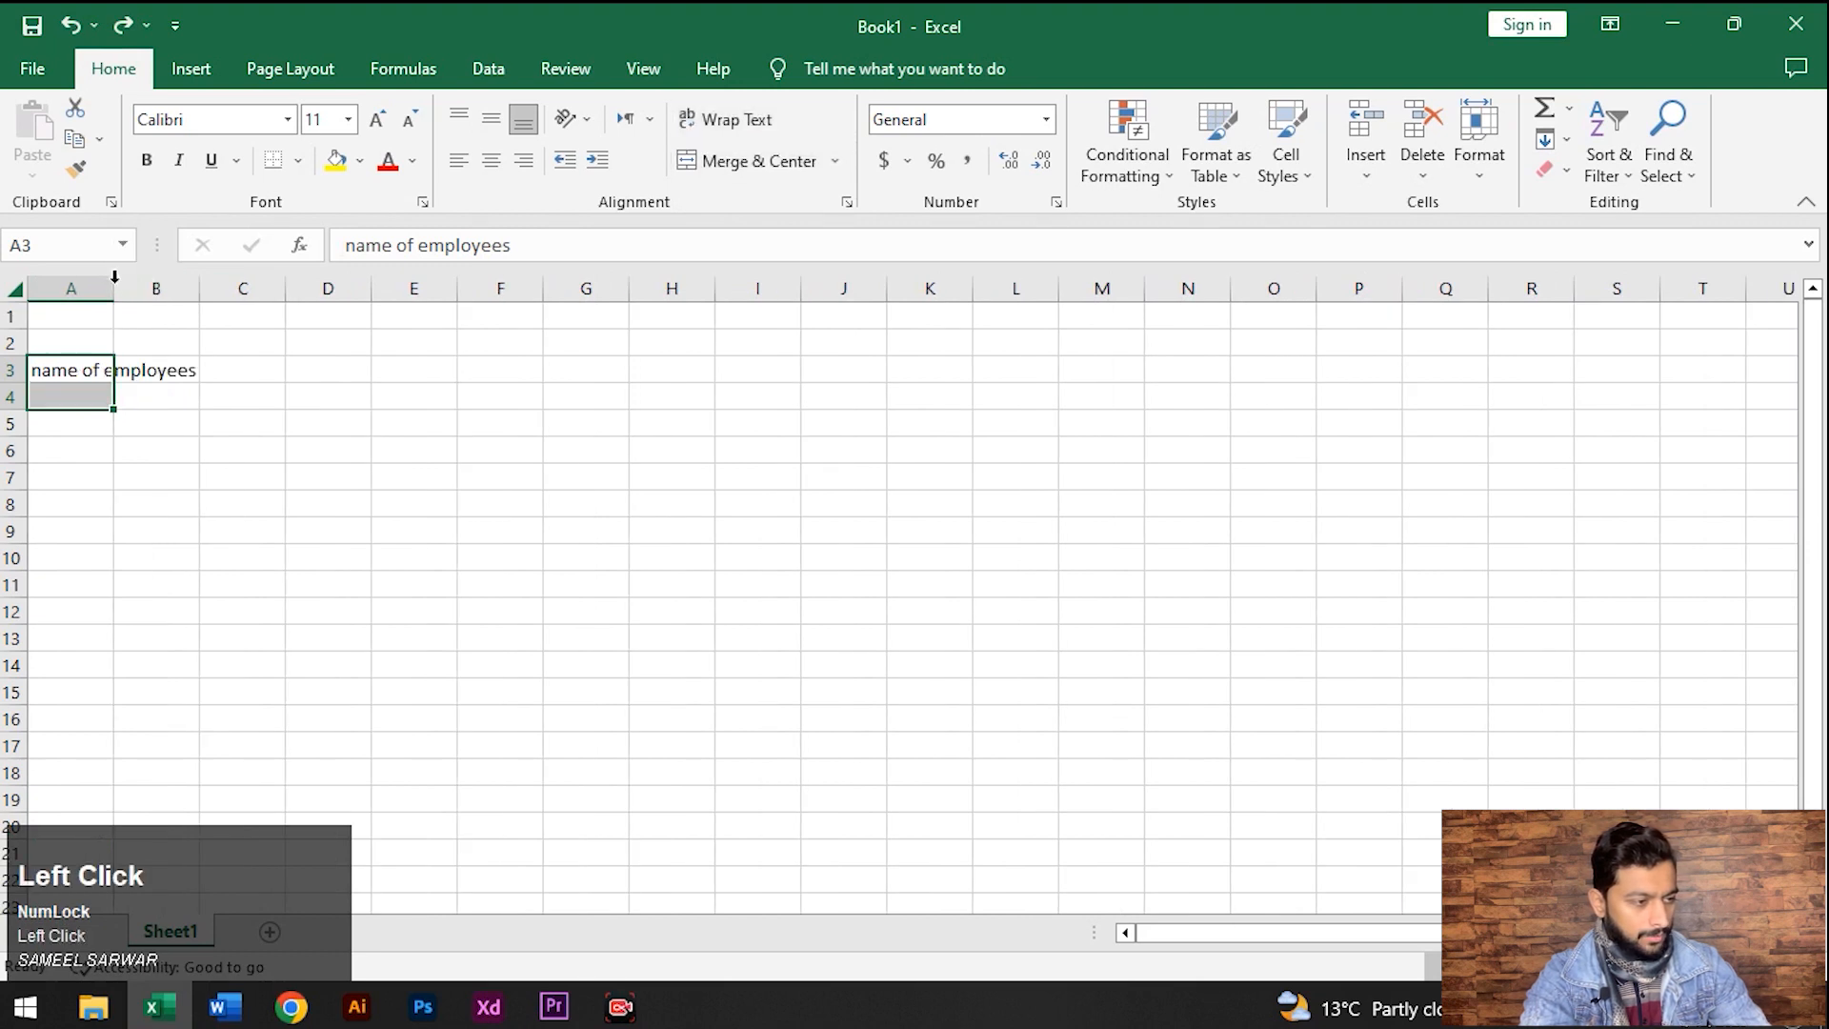
# Fit column A to its heading, and merge and center A3:A4 with middle vertical alignment
pyautogui.doubleClick(114, 282)
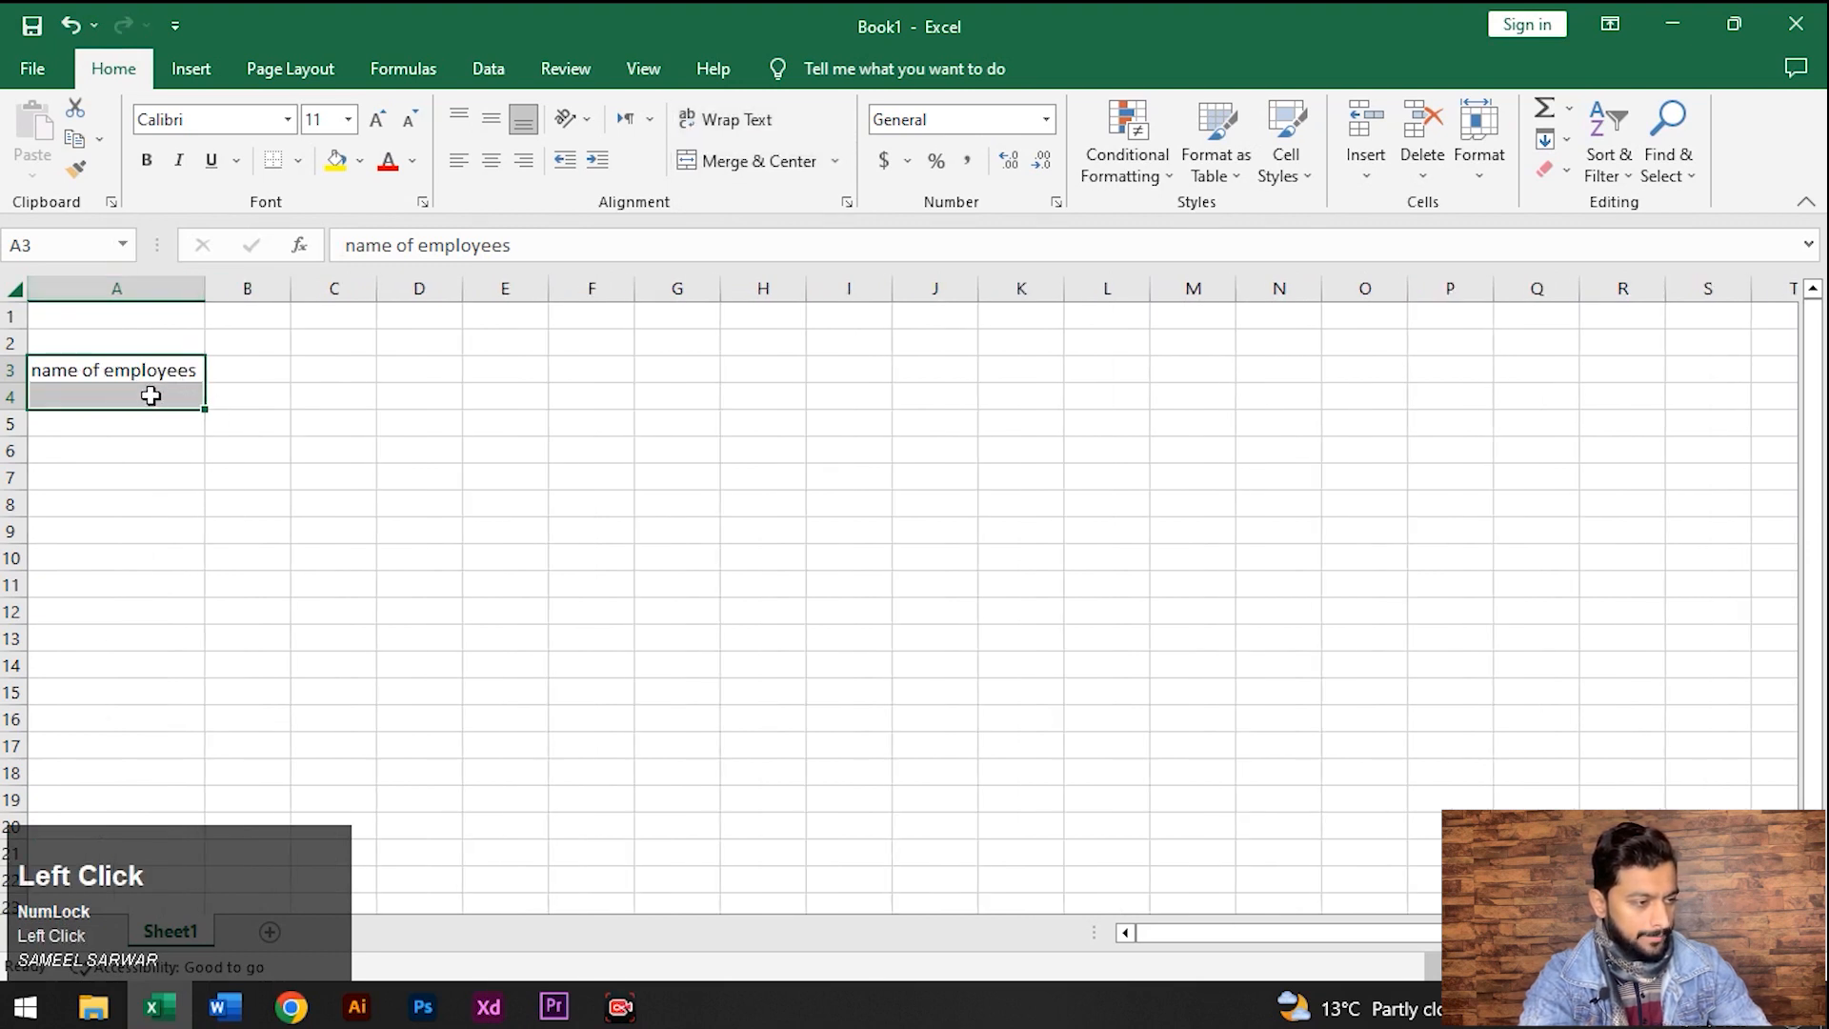
pyautogui.click(780, 162)
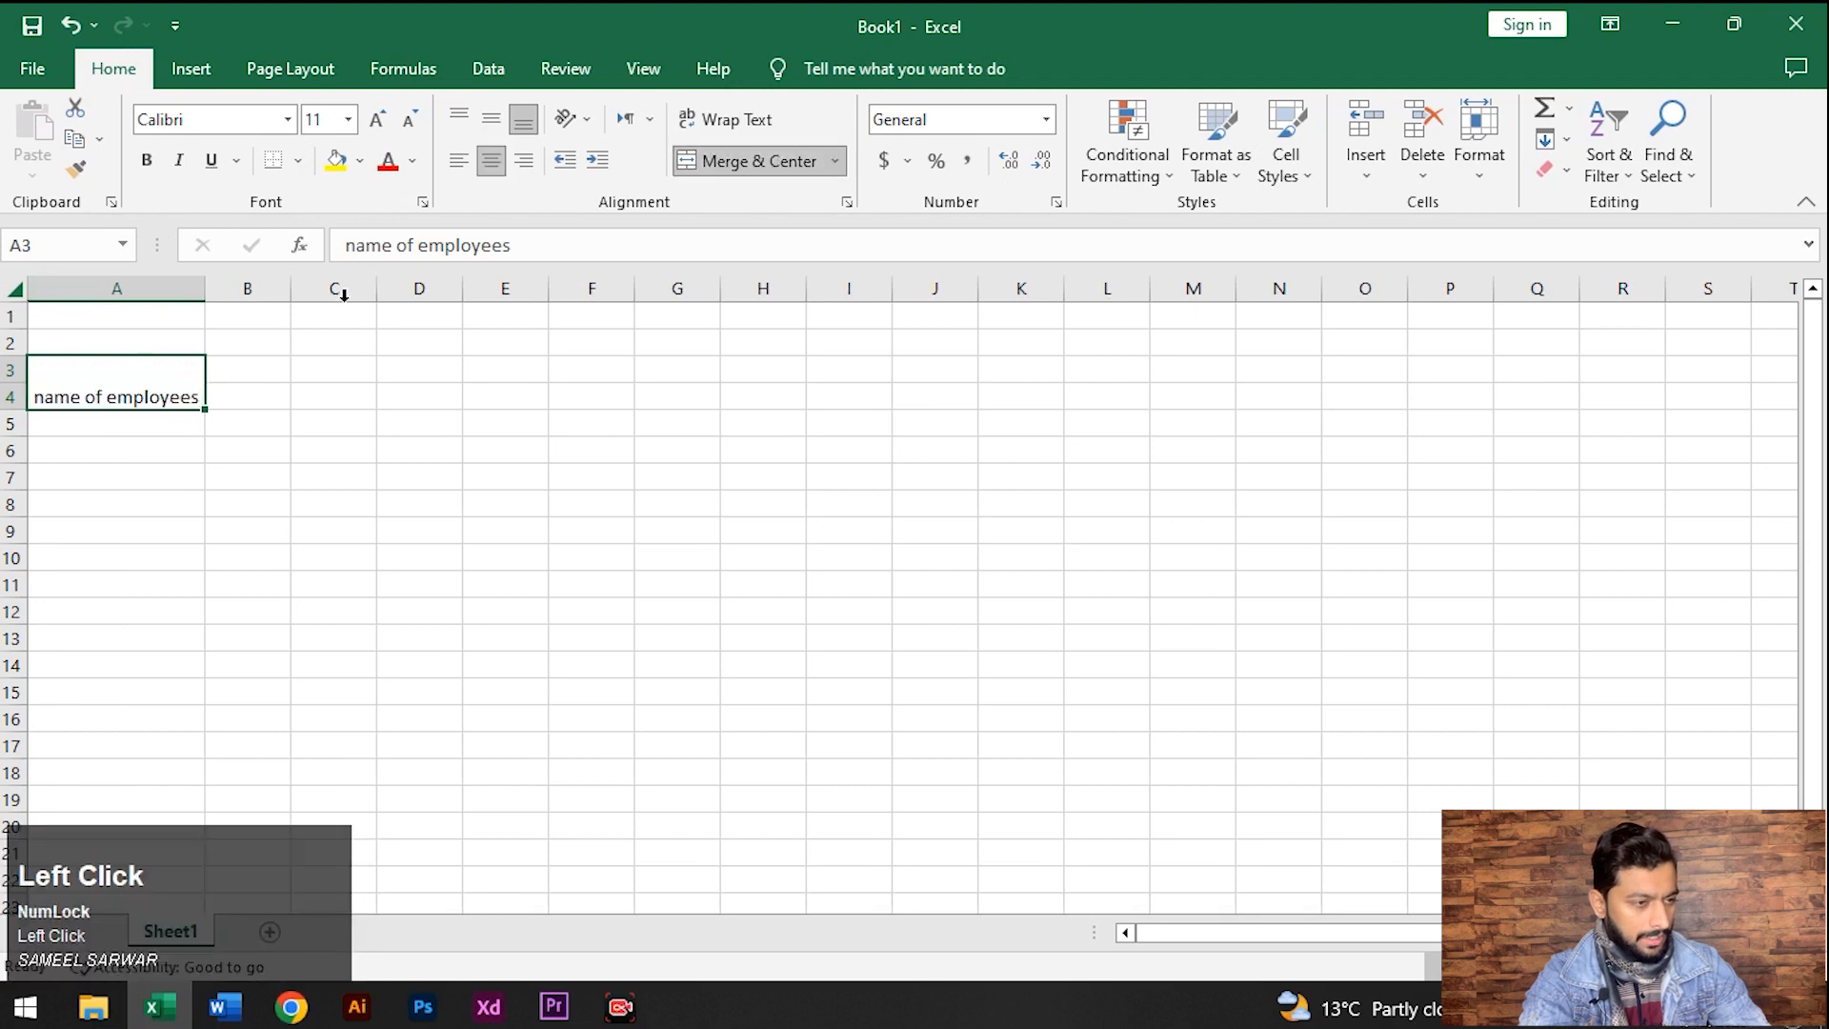
pyautogui.click(499, 123)
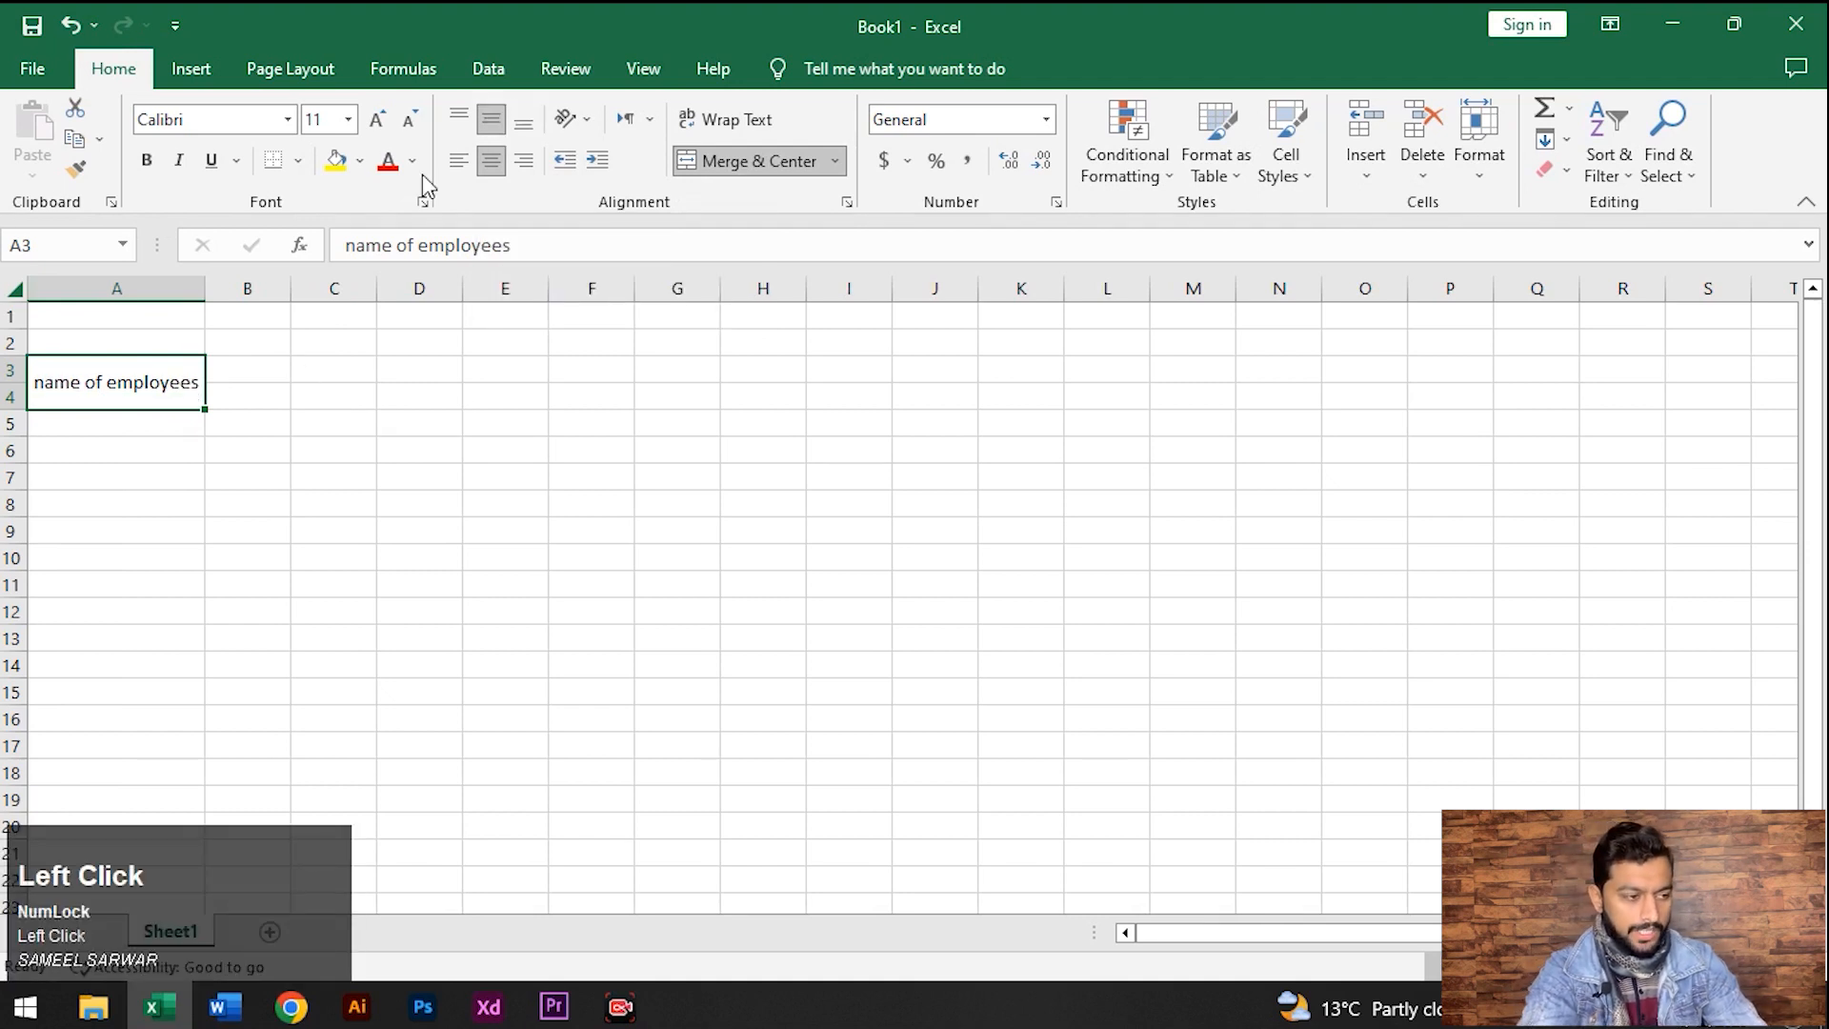
# Enter the heading "Designation" in cell B3 and widen column B to fit it
pyautogui.click(259, 375)
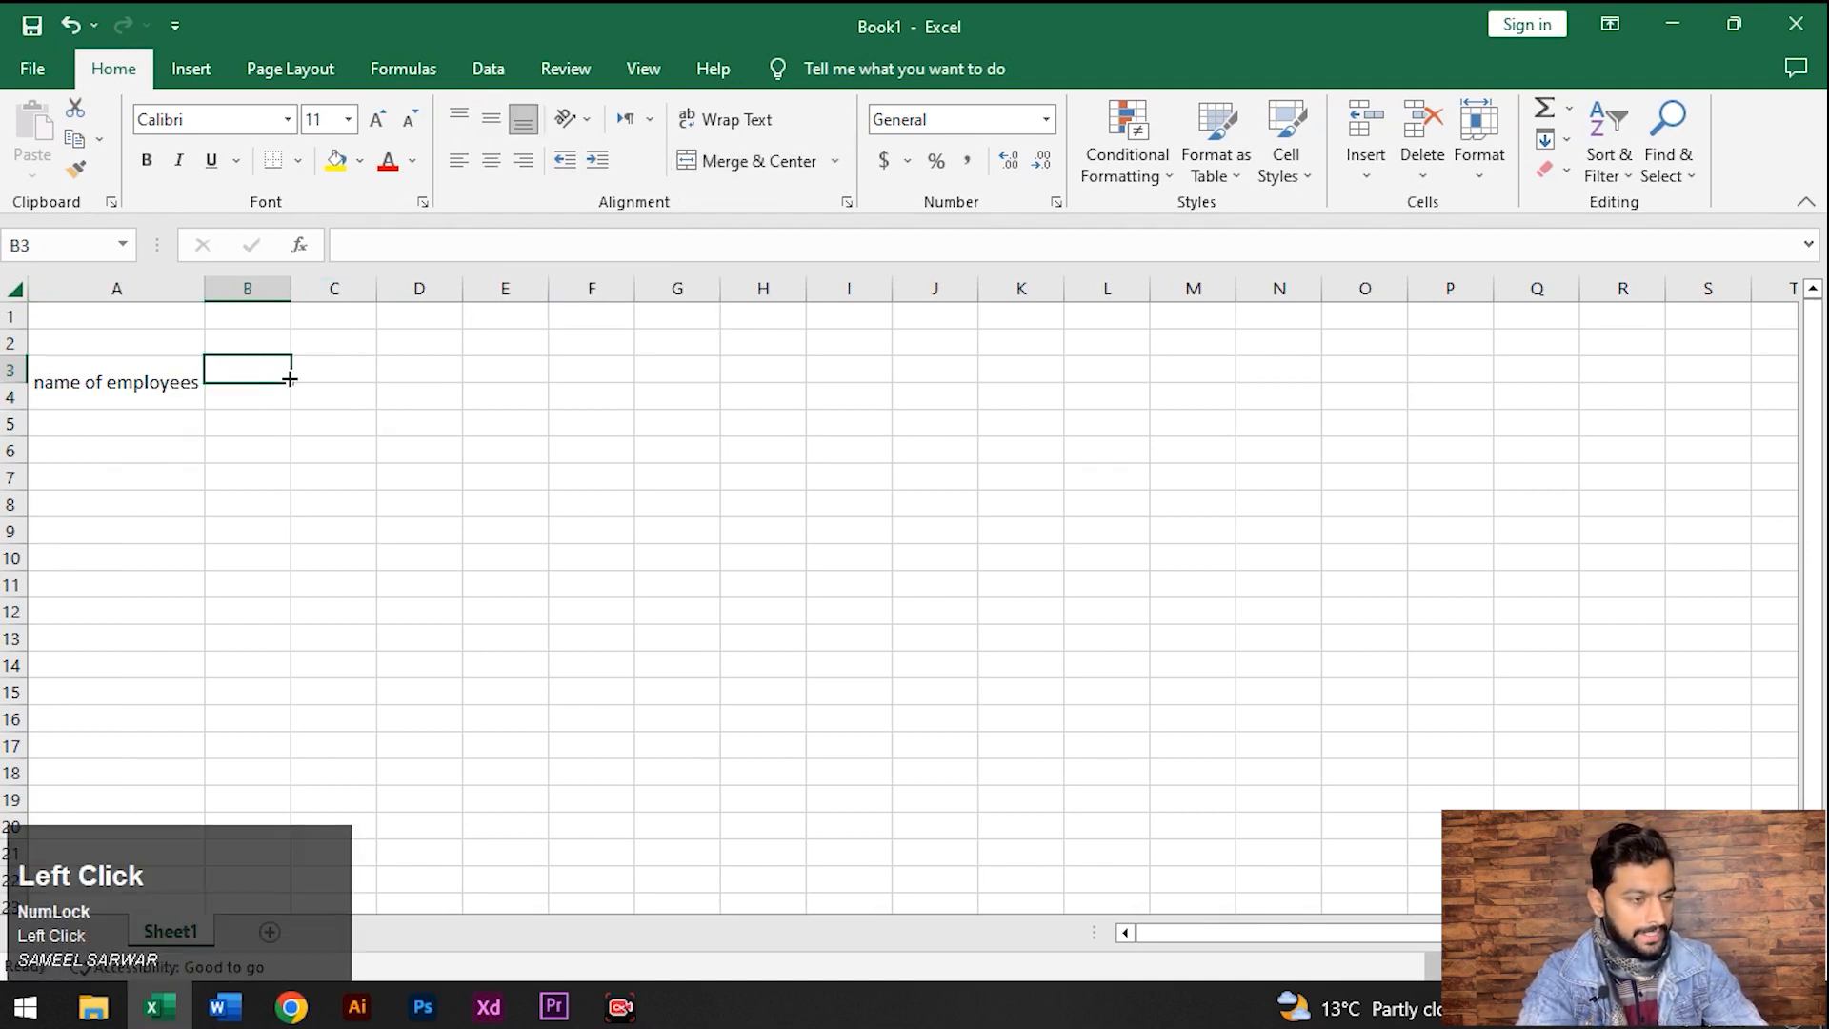
pyautogui.write('E')
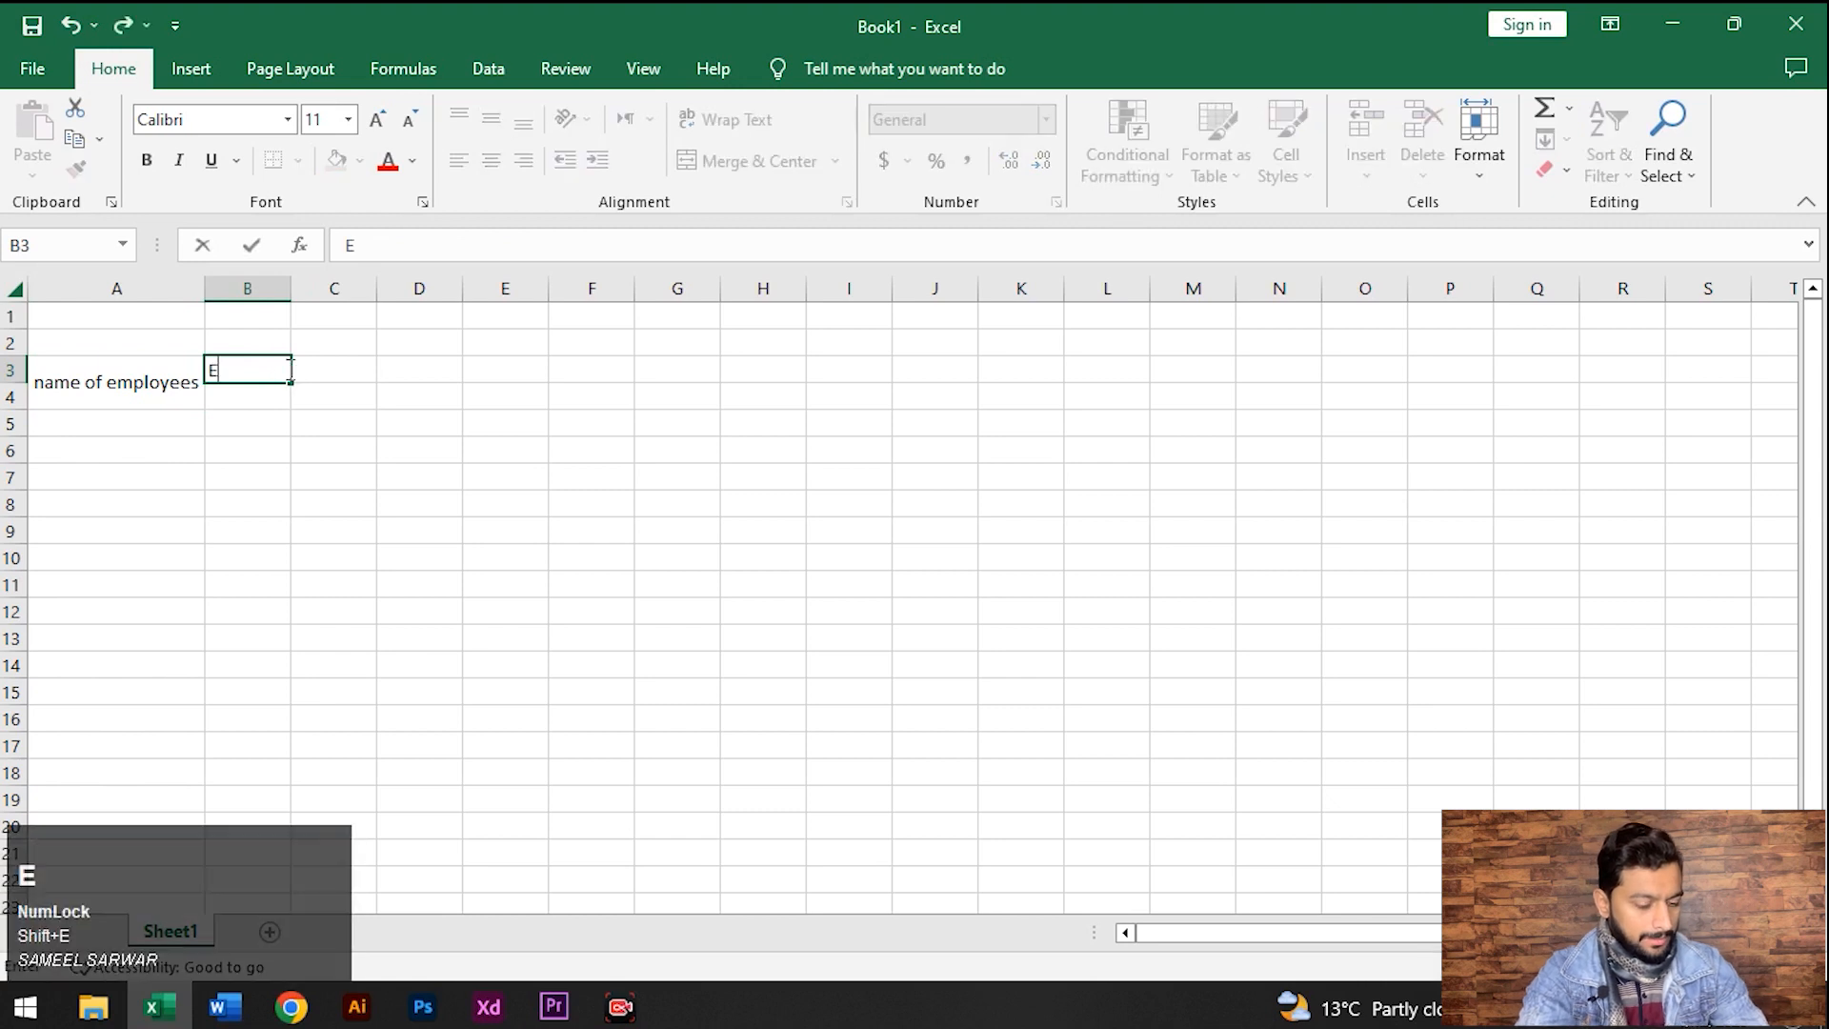
pyautogui.write('m')
pyautogui.press('BackSpace')
pyautogui.write('Designation')
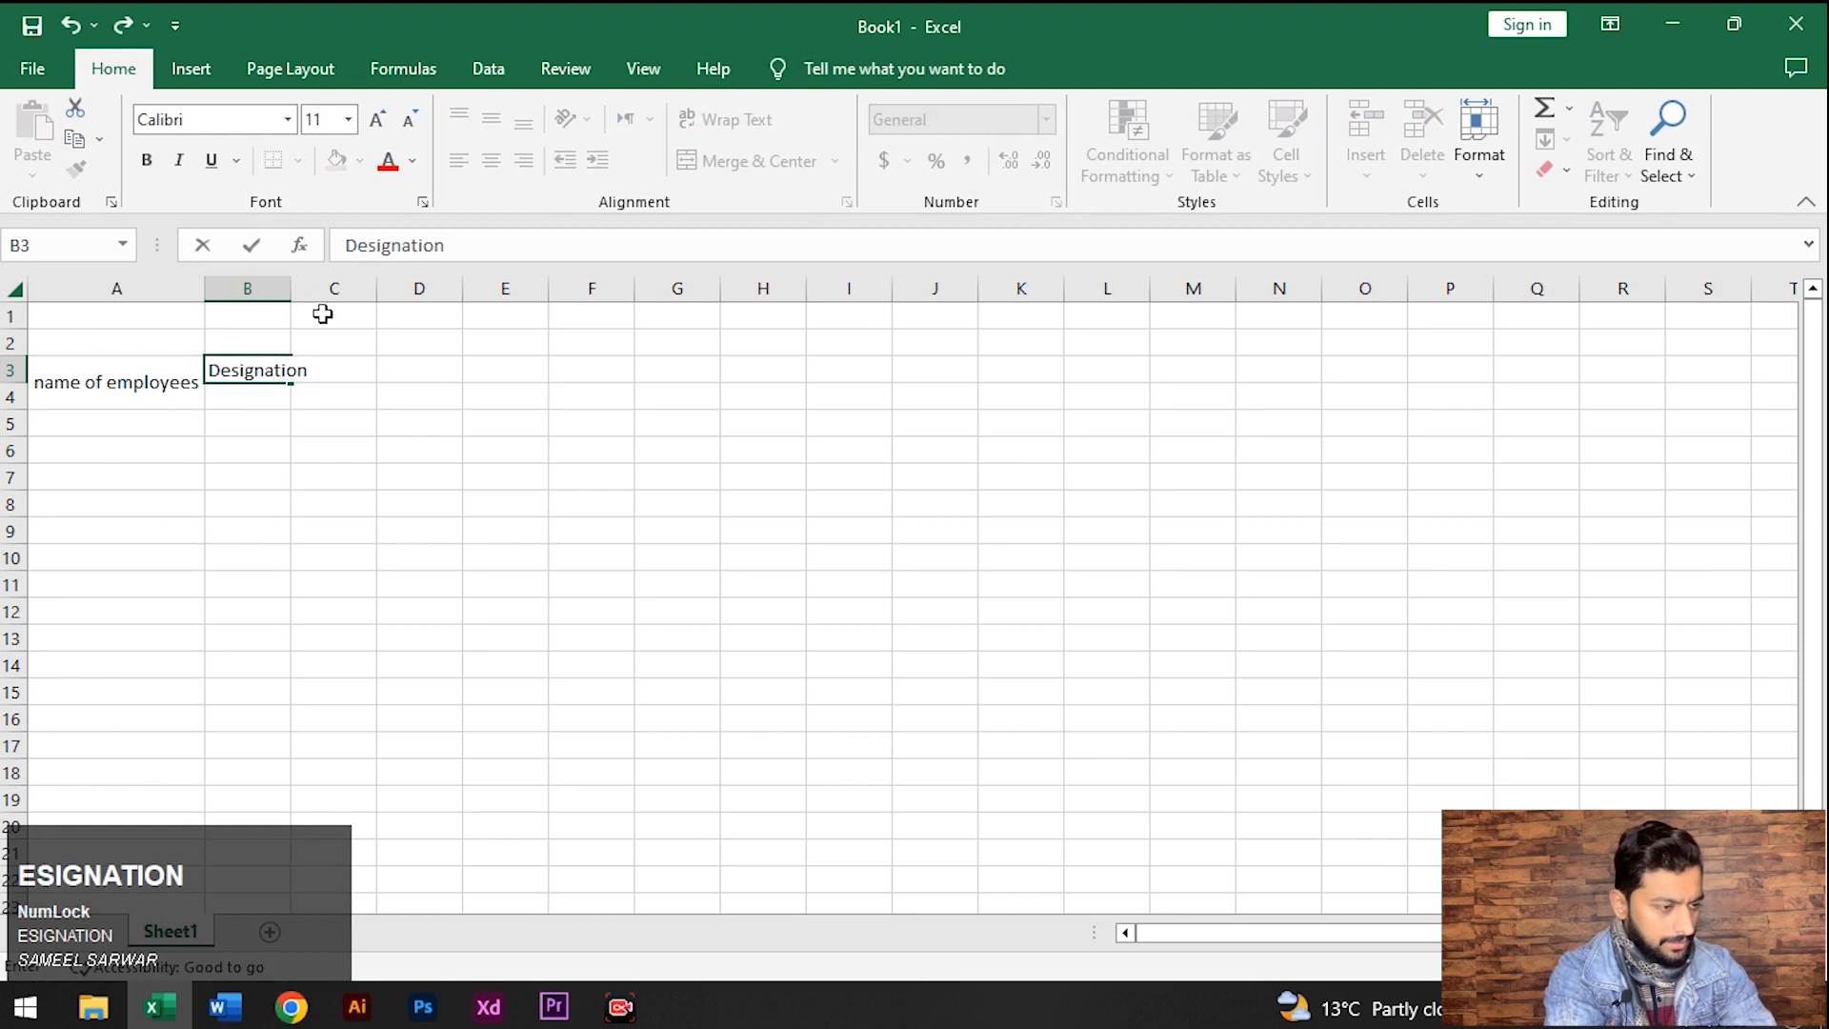
pyautogui.click(381, 392)
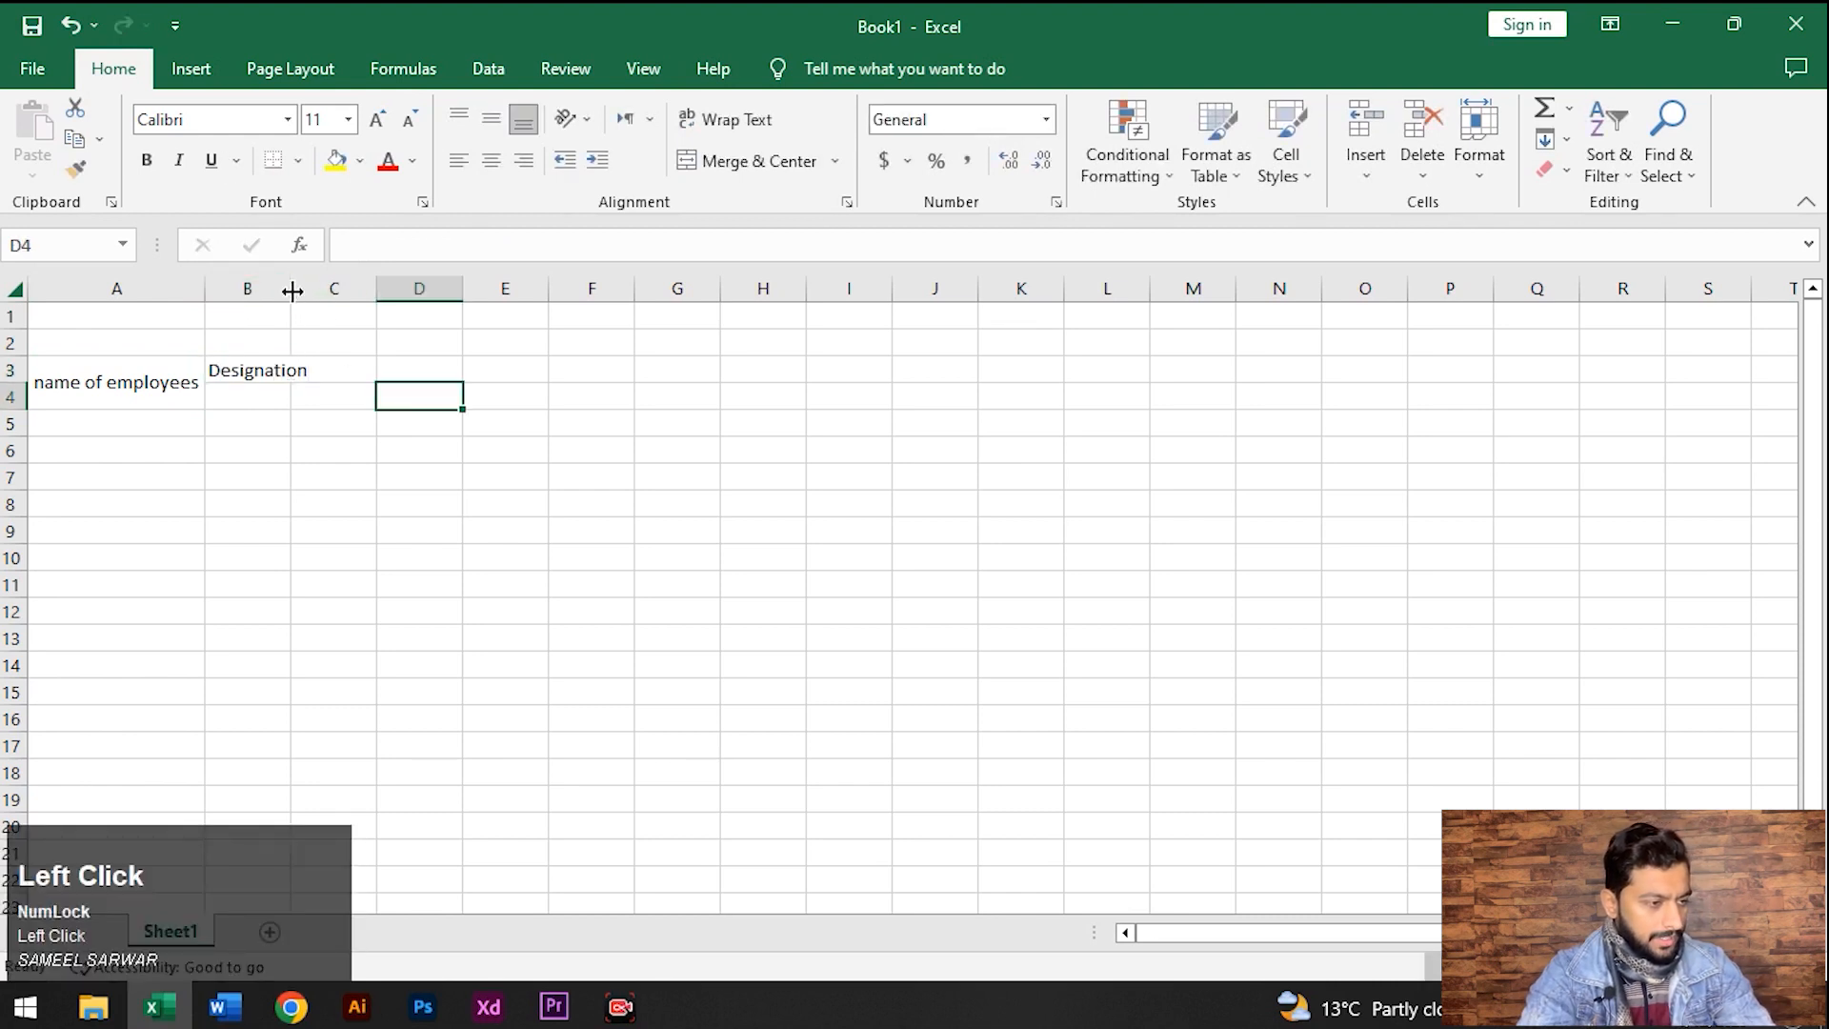
pyautogui.moveTo(292, 291); pyautogui.dragTo(313, 290)
# Merge and center the Designation heading across B3:B4 with middle vertical alignment
pyautogui.click(283, 371)
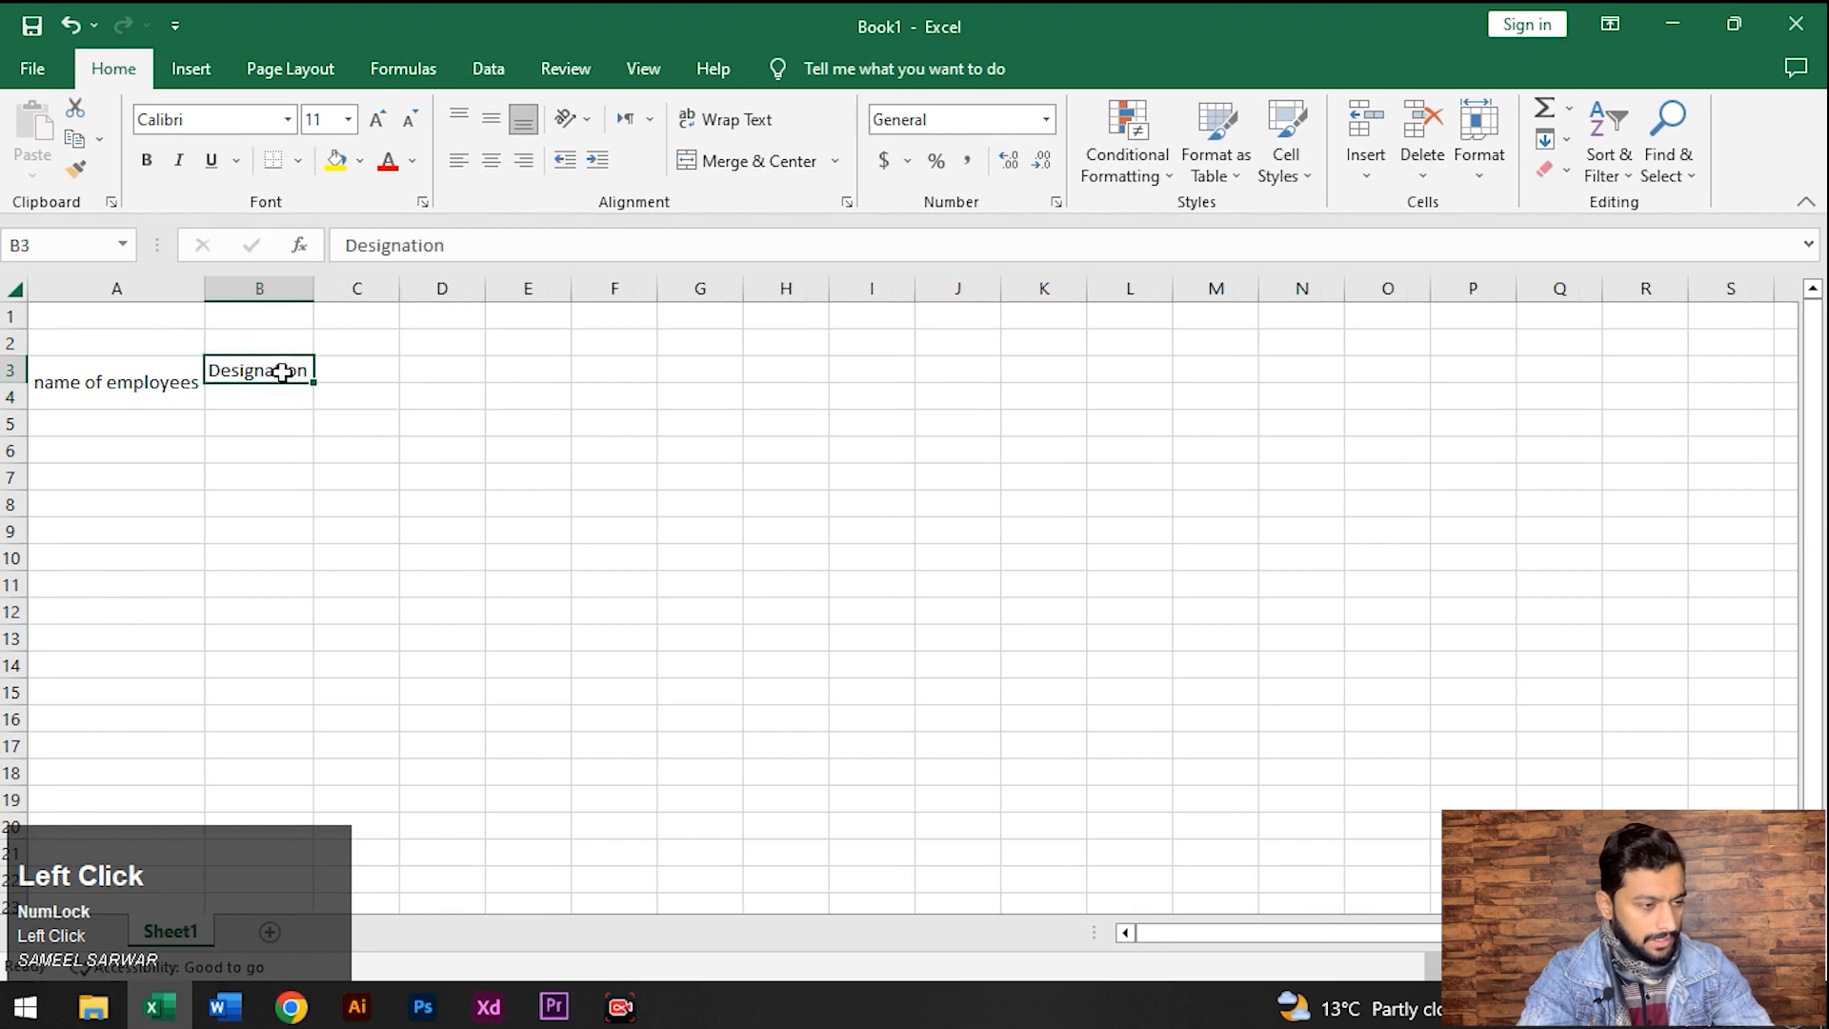
pyautogui.hotkey('shift', 'Down')
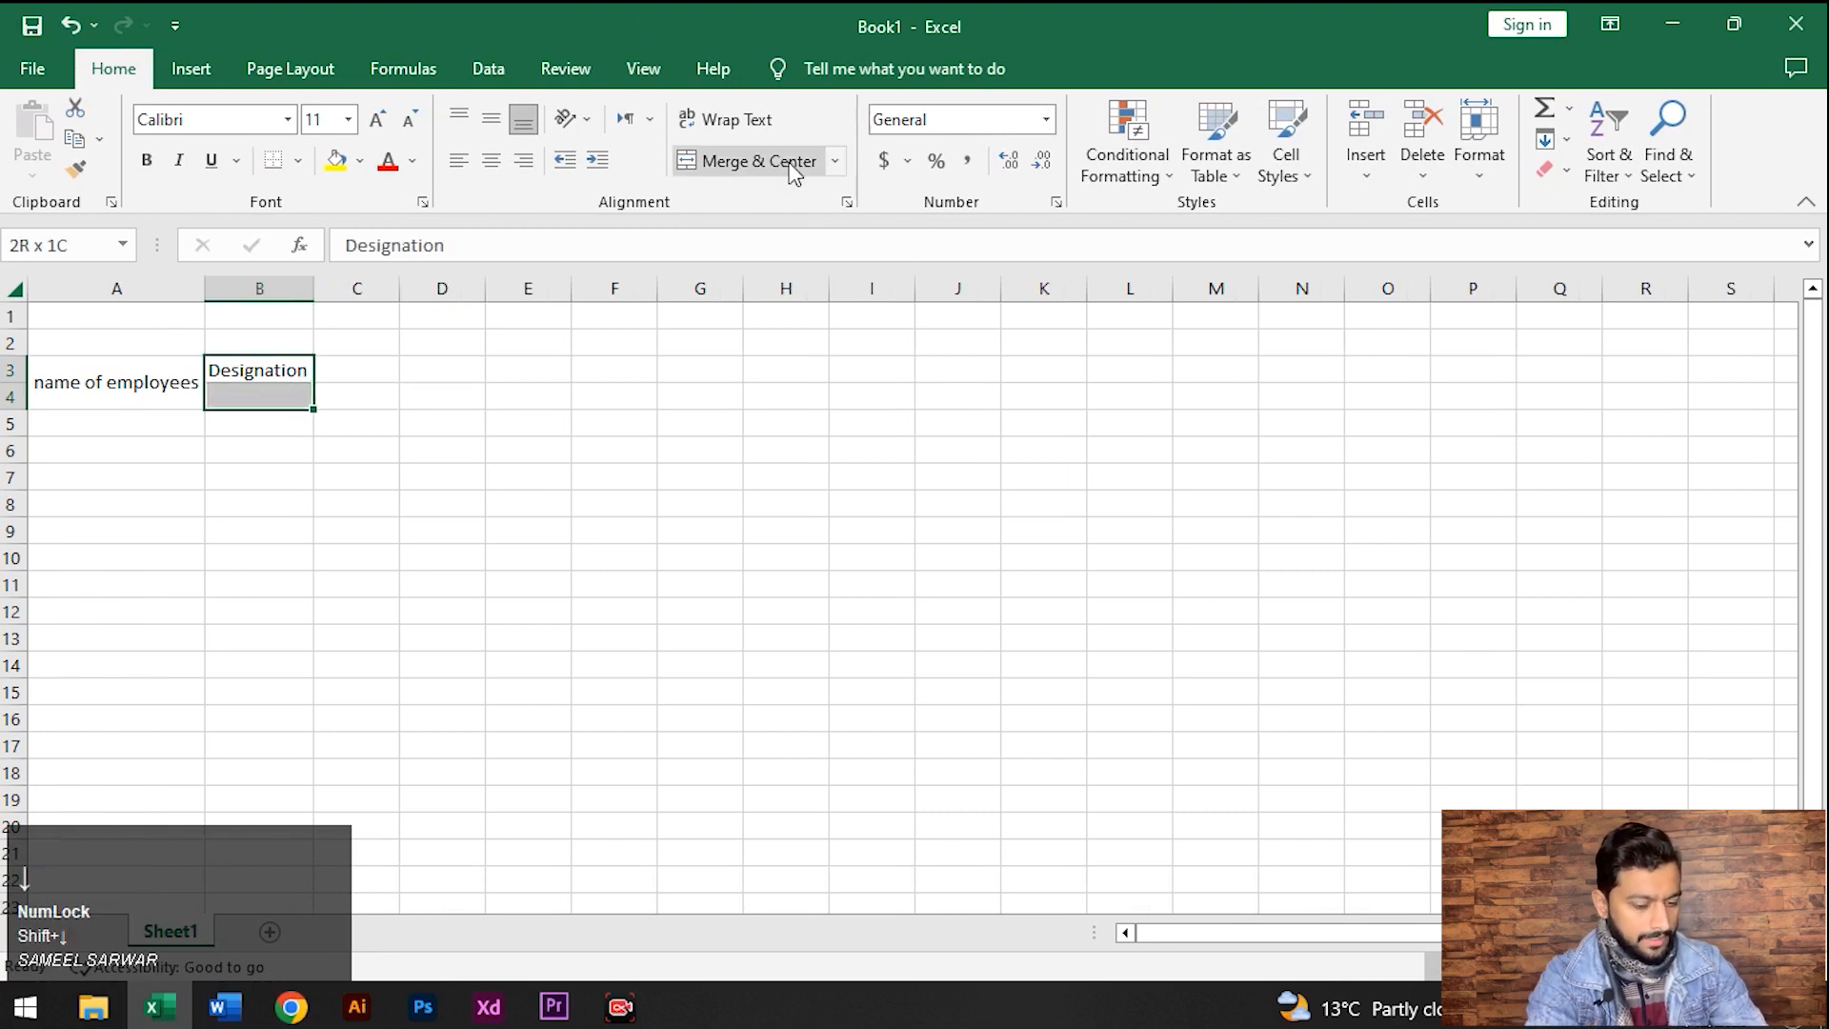
pyautogui.click(748, 161)
pyautogui.click(492, 119)
# Enter the heading "Gender" in cell C3
pyautogui.click(359, 371)
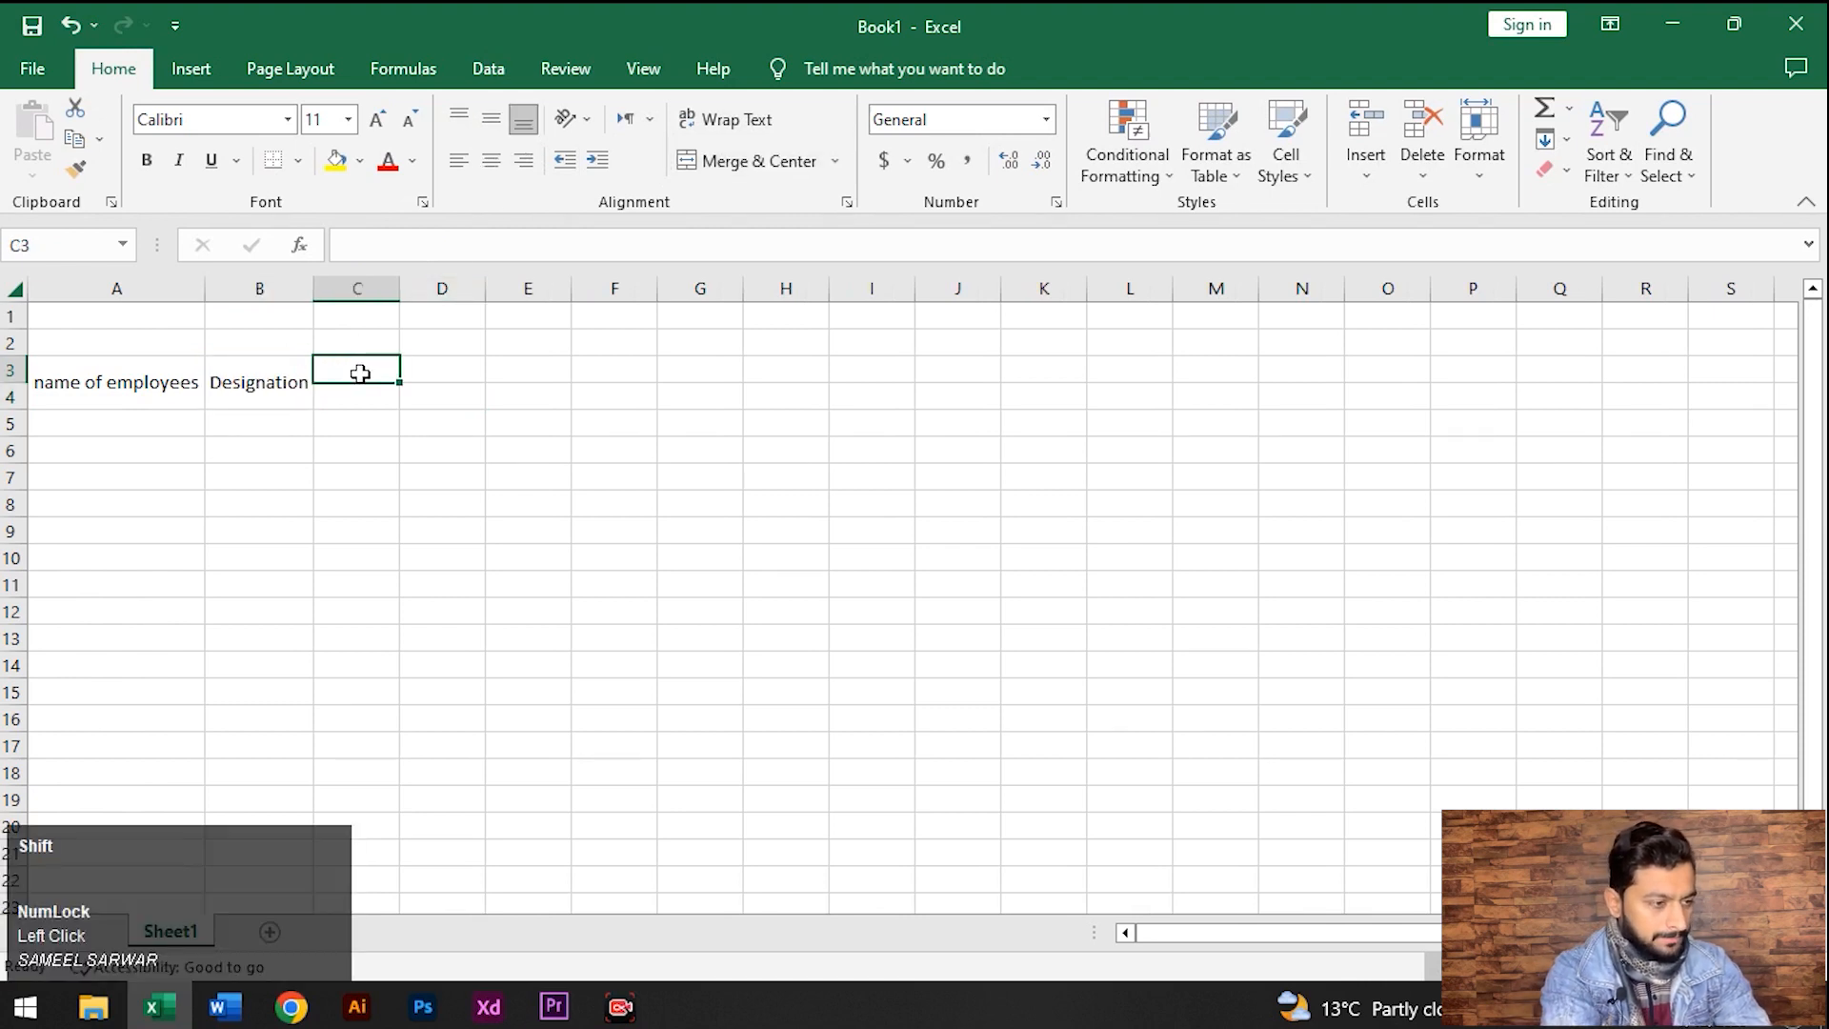
pyautogui.write('Gender')
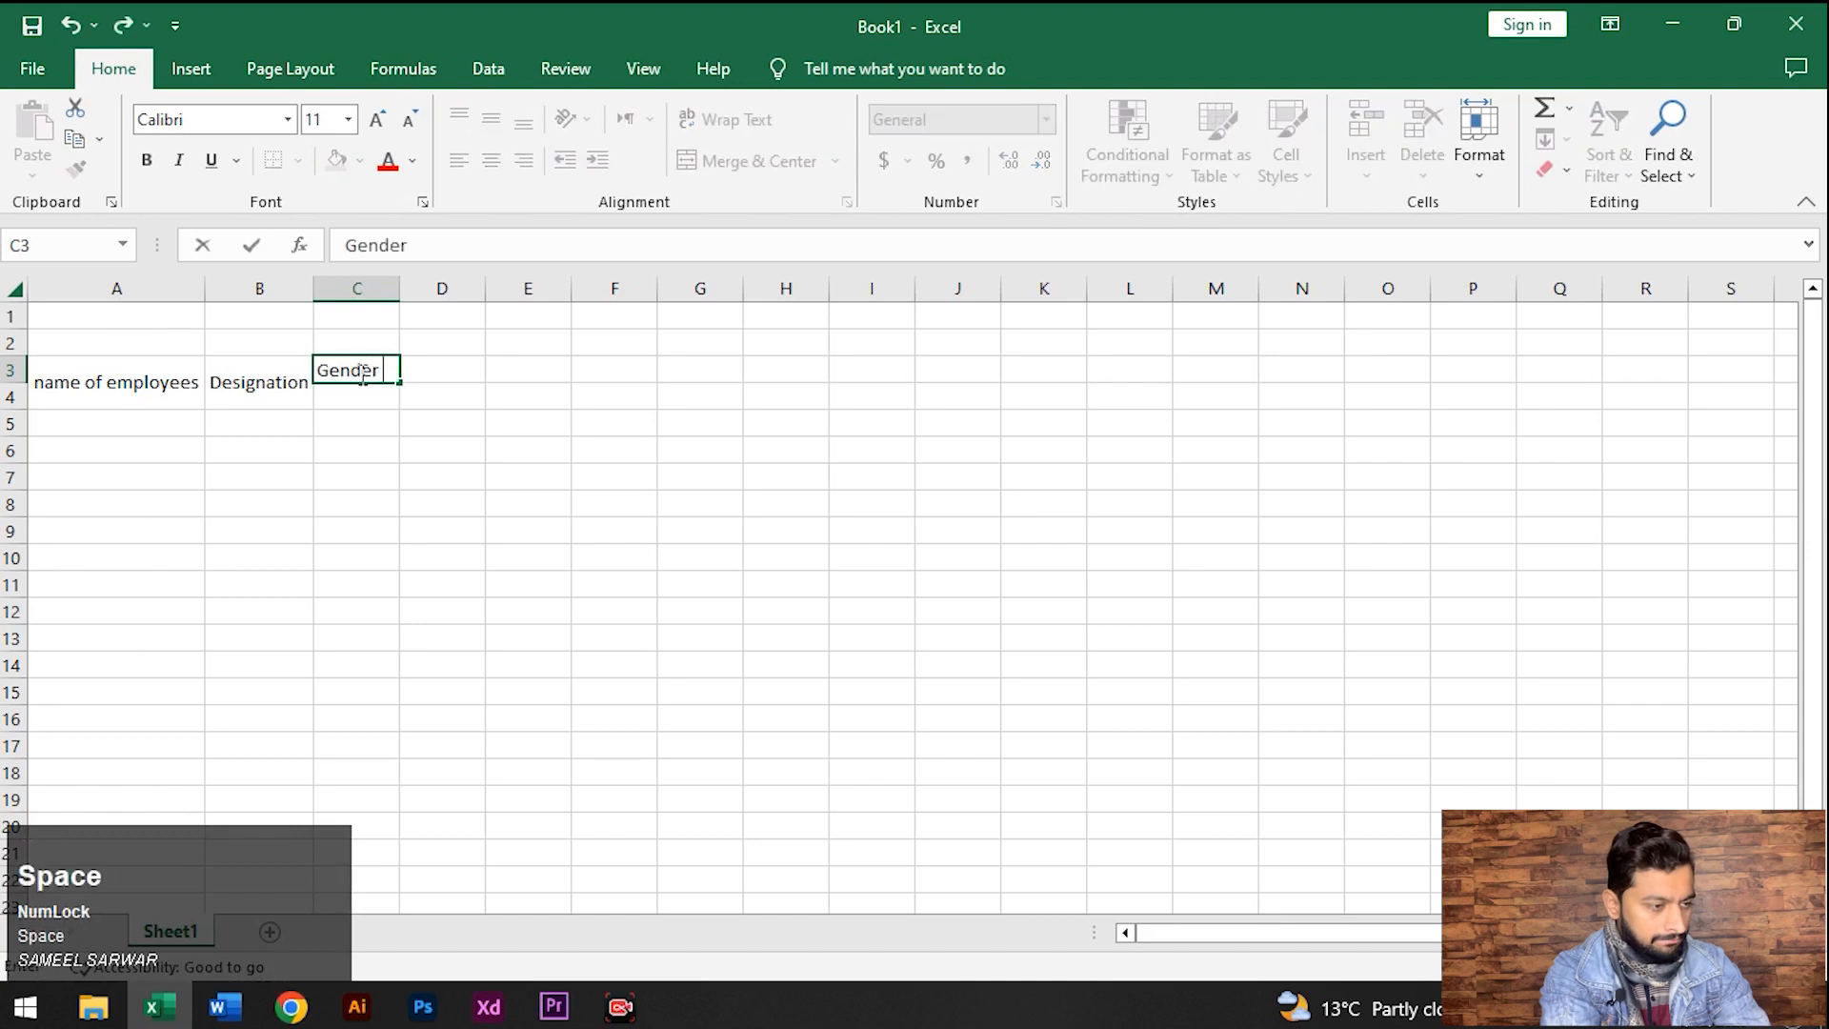
pyautogui.press('Return')
pyautogui.press('Up')
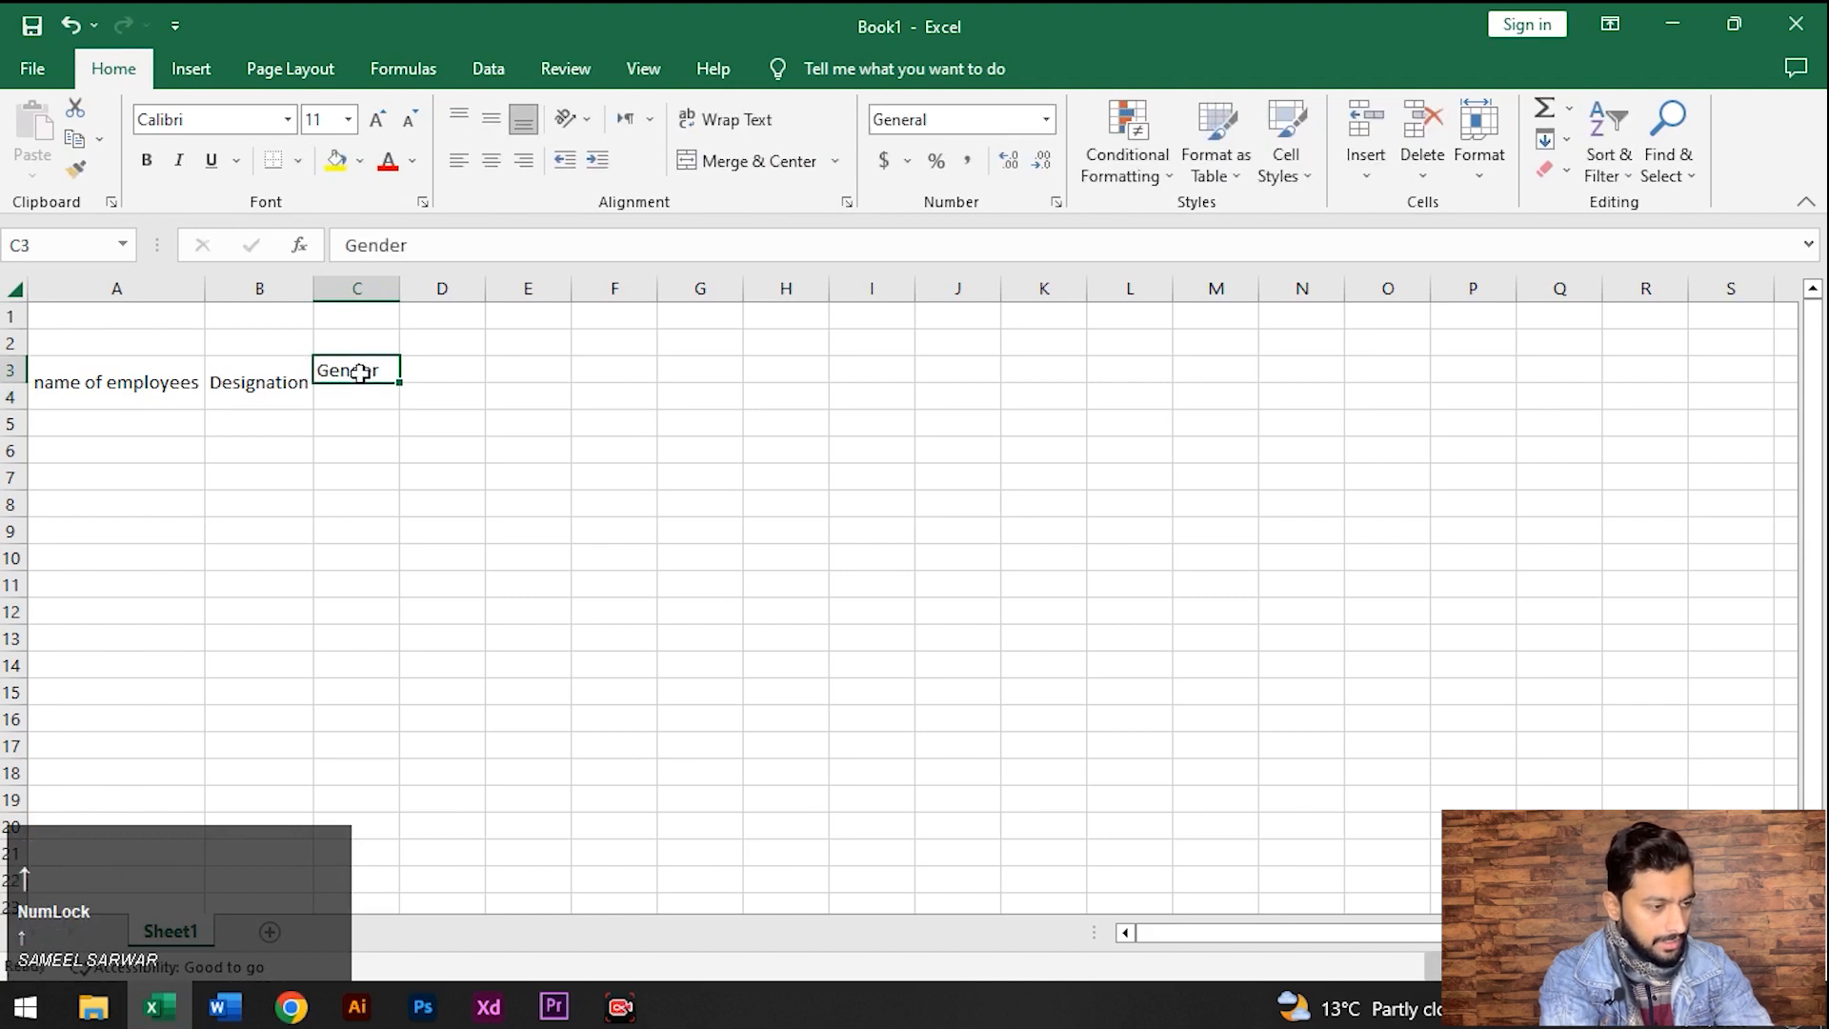
# Merge and center the Gender heading across C3:C4 with middle vertical alignment
pyautogui.press('Left')
pyautogui.press('Left')
pyautogui.press('Right')
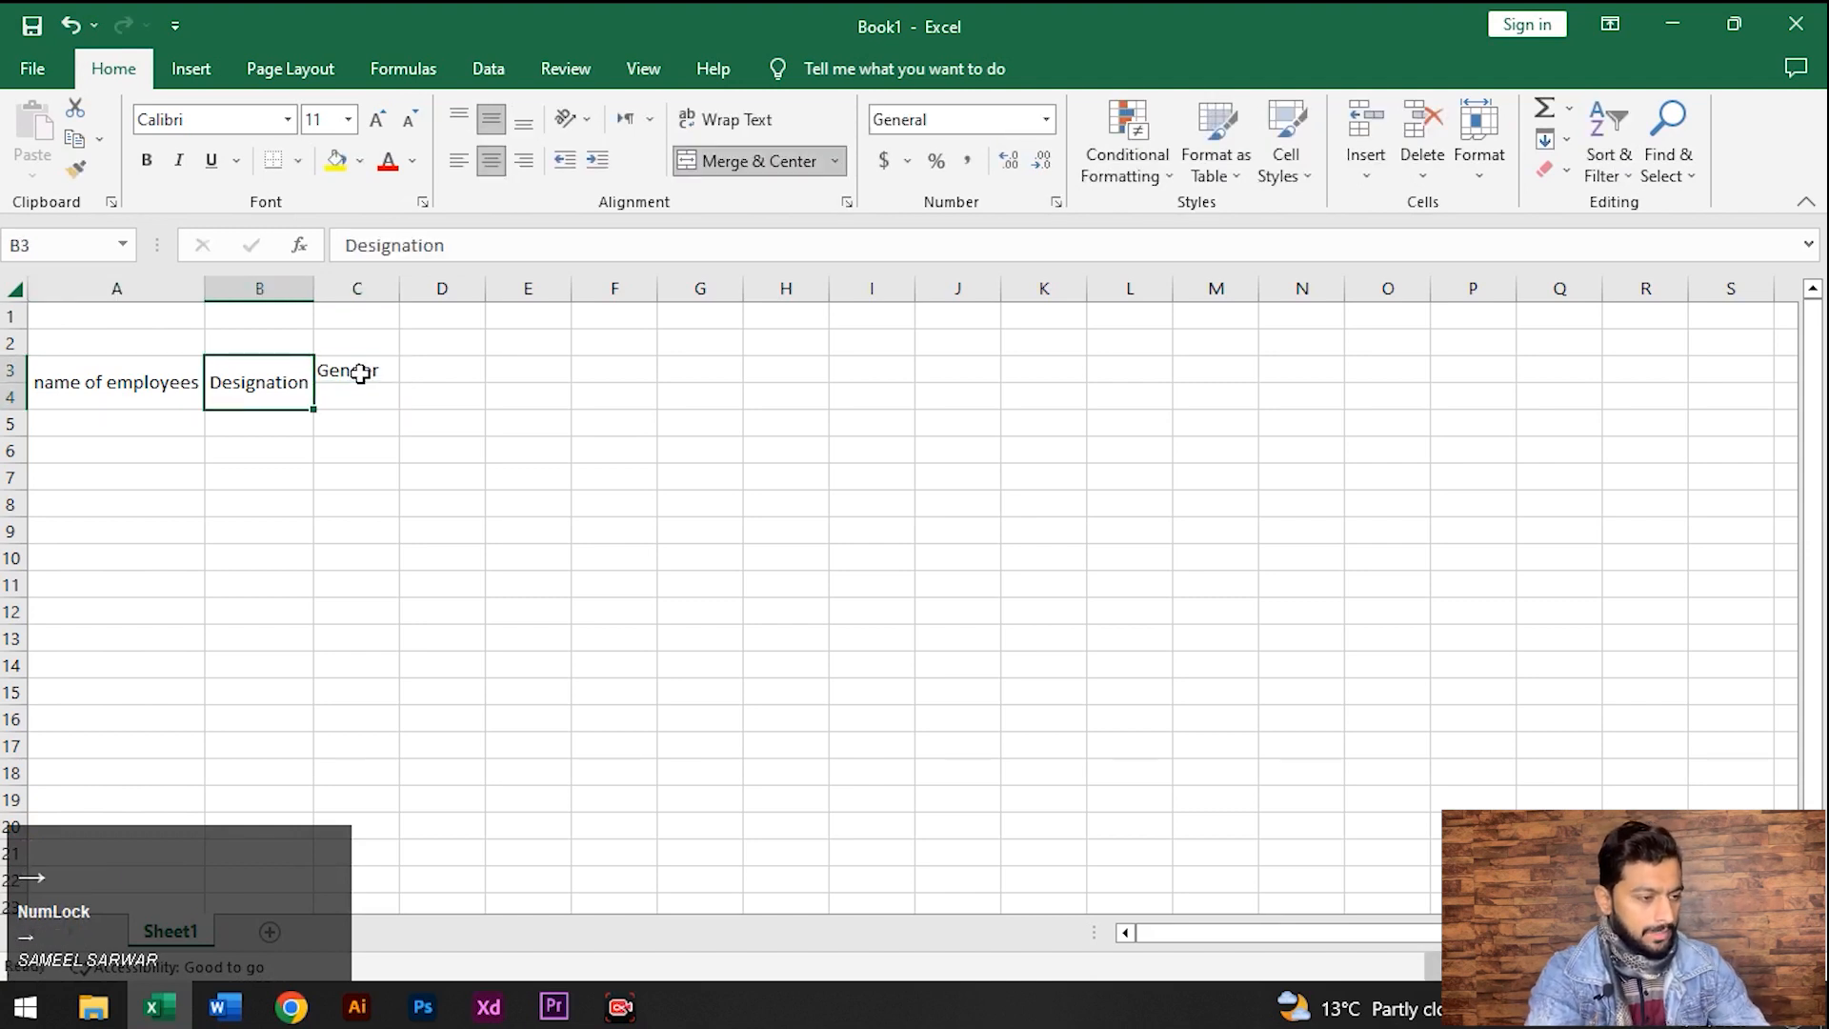
pyautogui.press('Up')
pyautogui.press('Right')
pyautogui.press('Down')
pyautogui.hotkey('shift', 'Down')
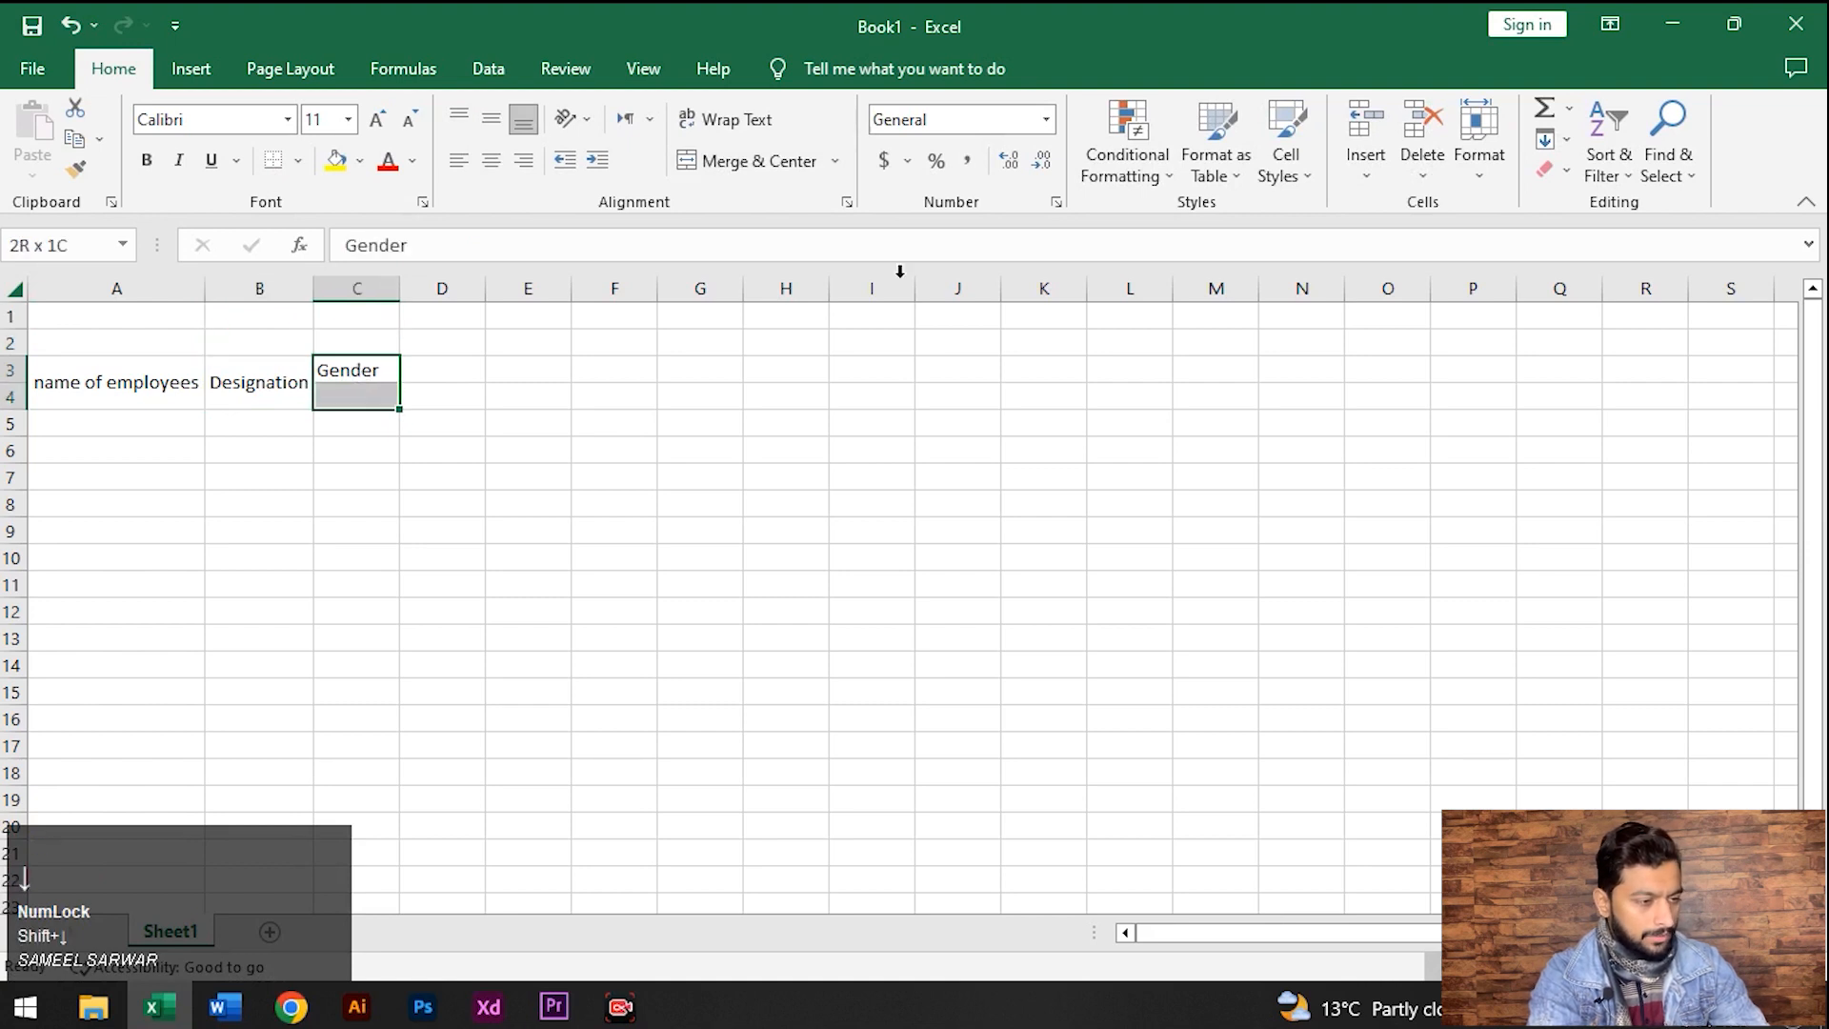
pyautogui.click(757, 162)
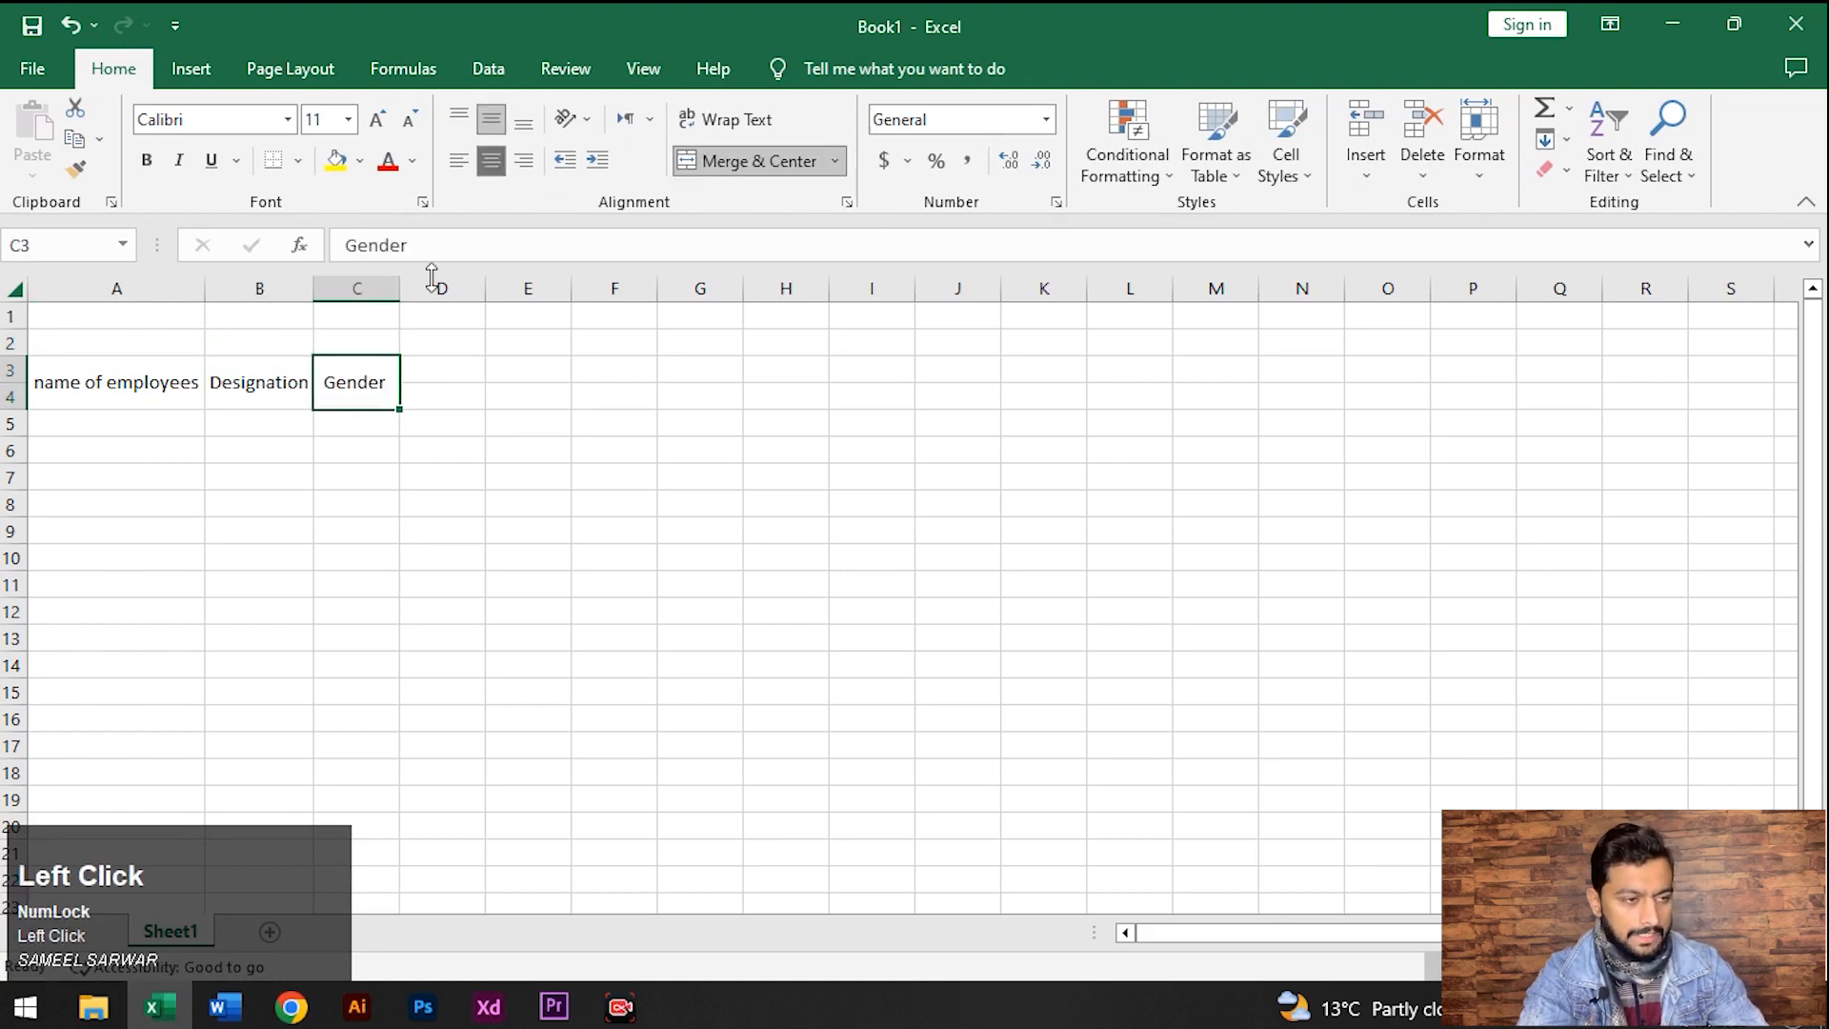
# Enter the weekday headings MON, TUE, WED and THU in cells D3 to G3
pyautogui.click(467, 379)
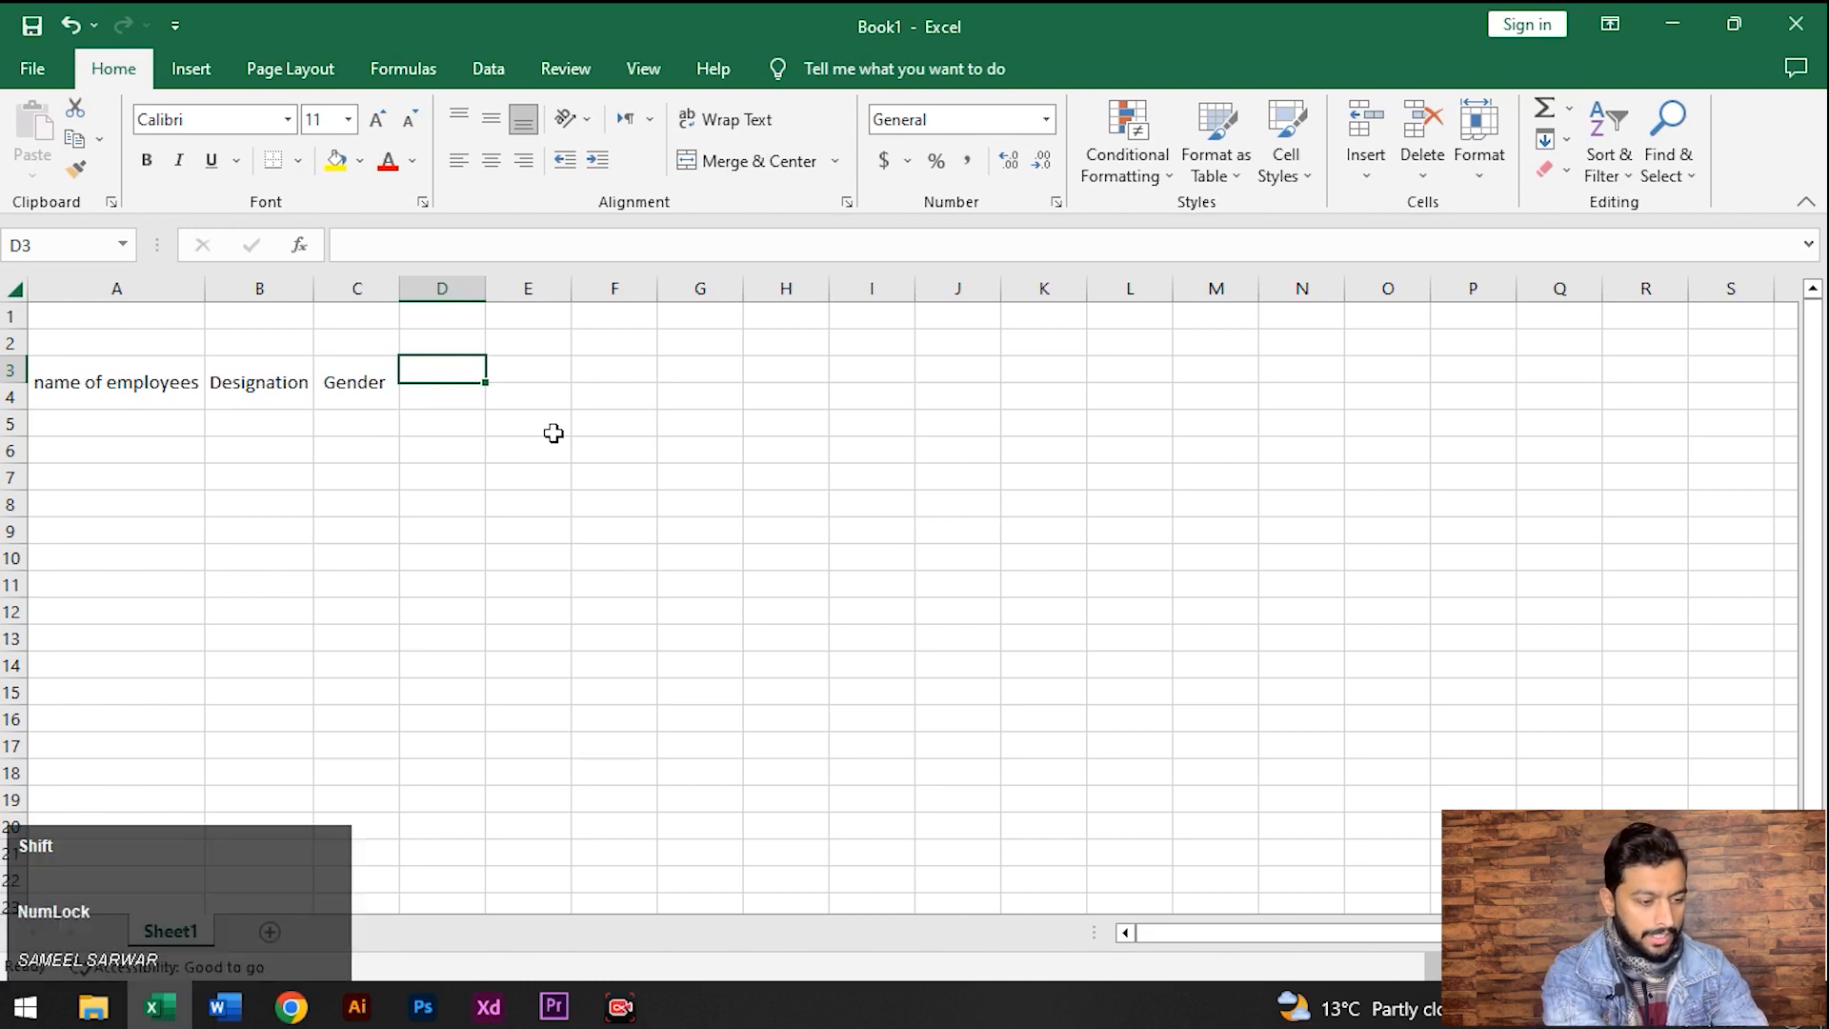
pyautogui.write('MON')
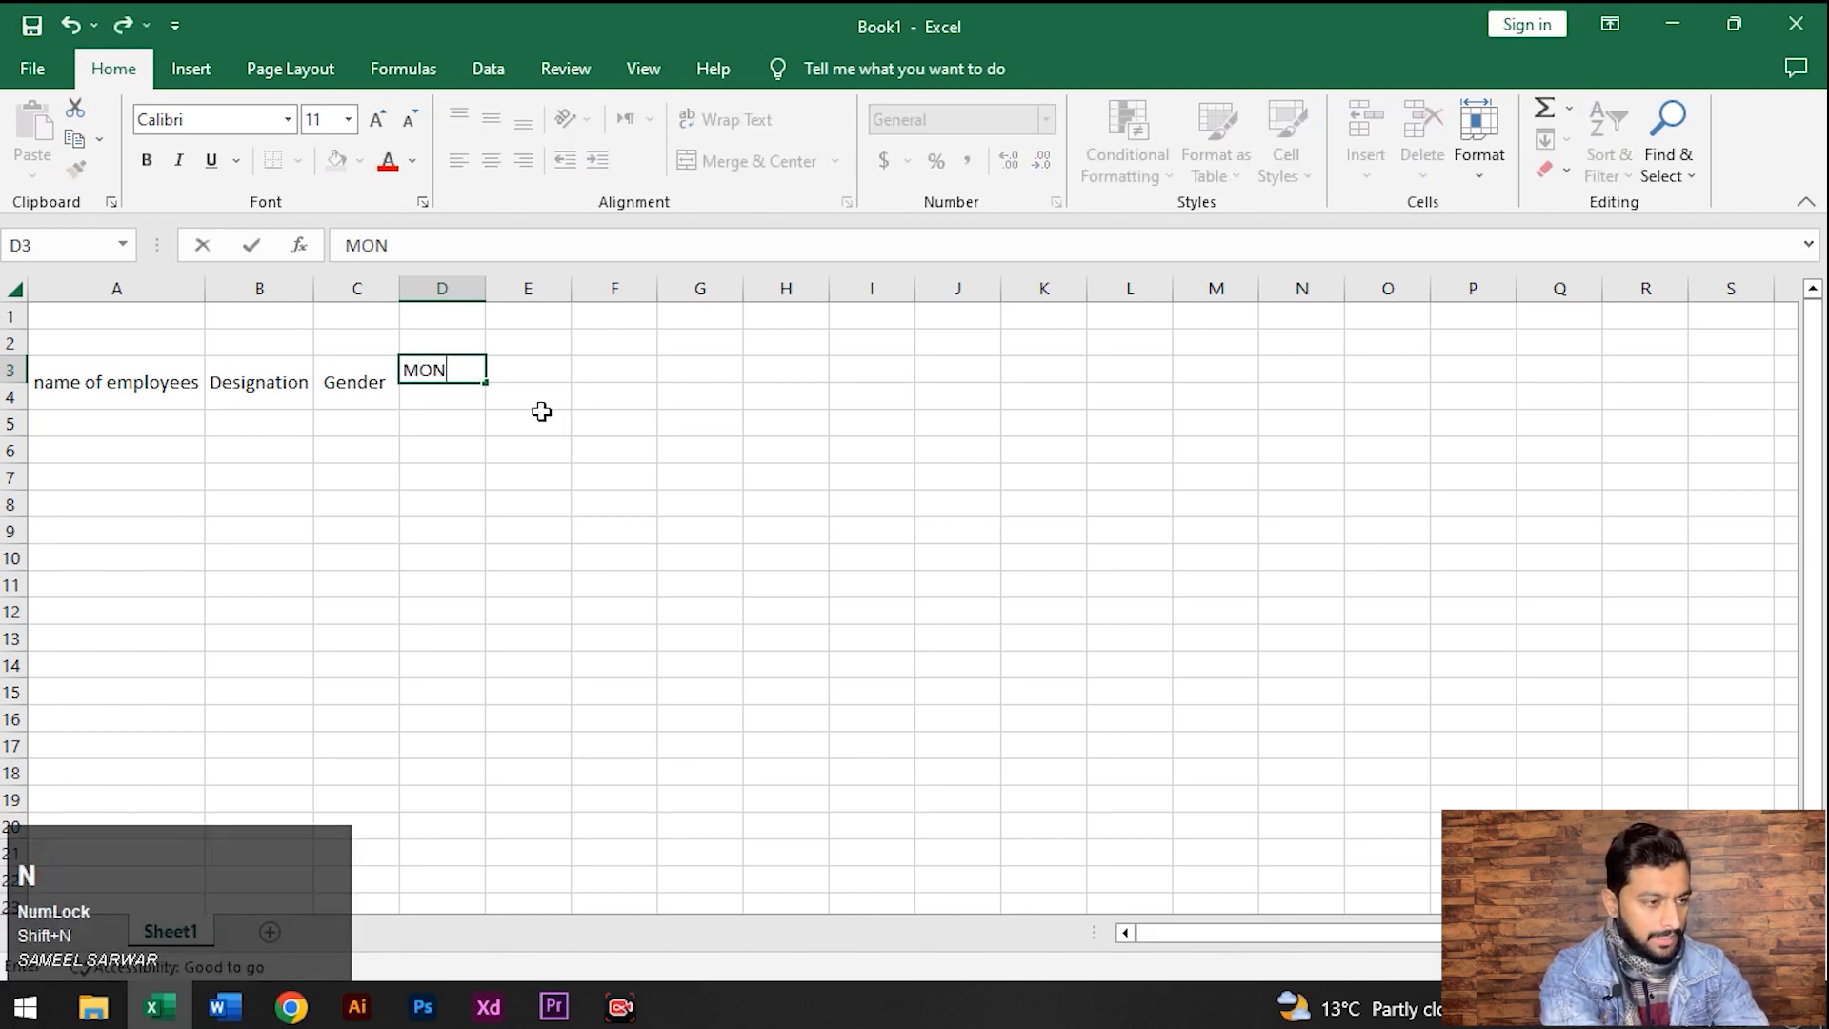
pyautogui.press('Tab')
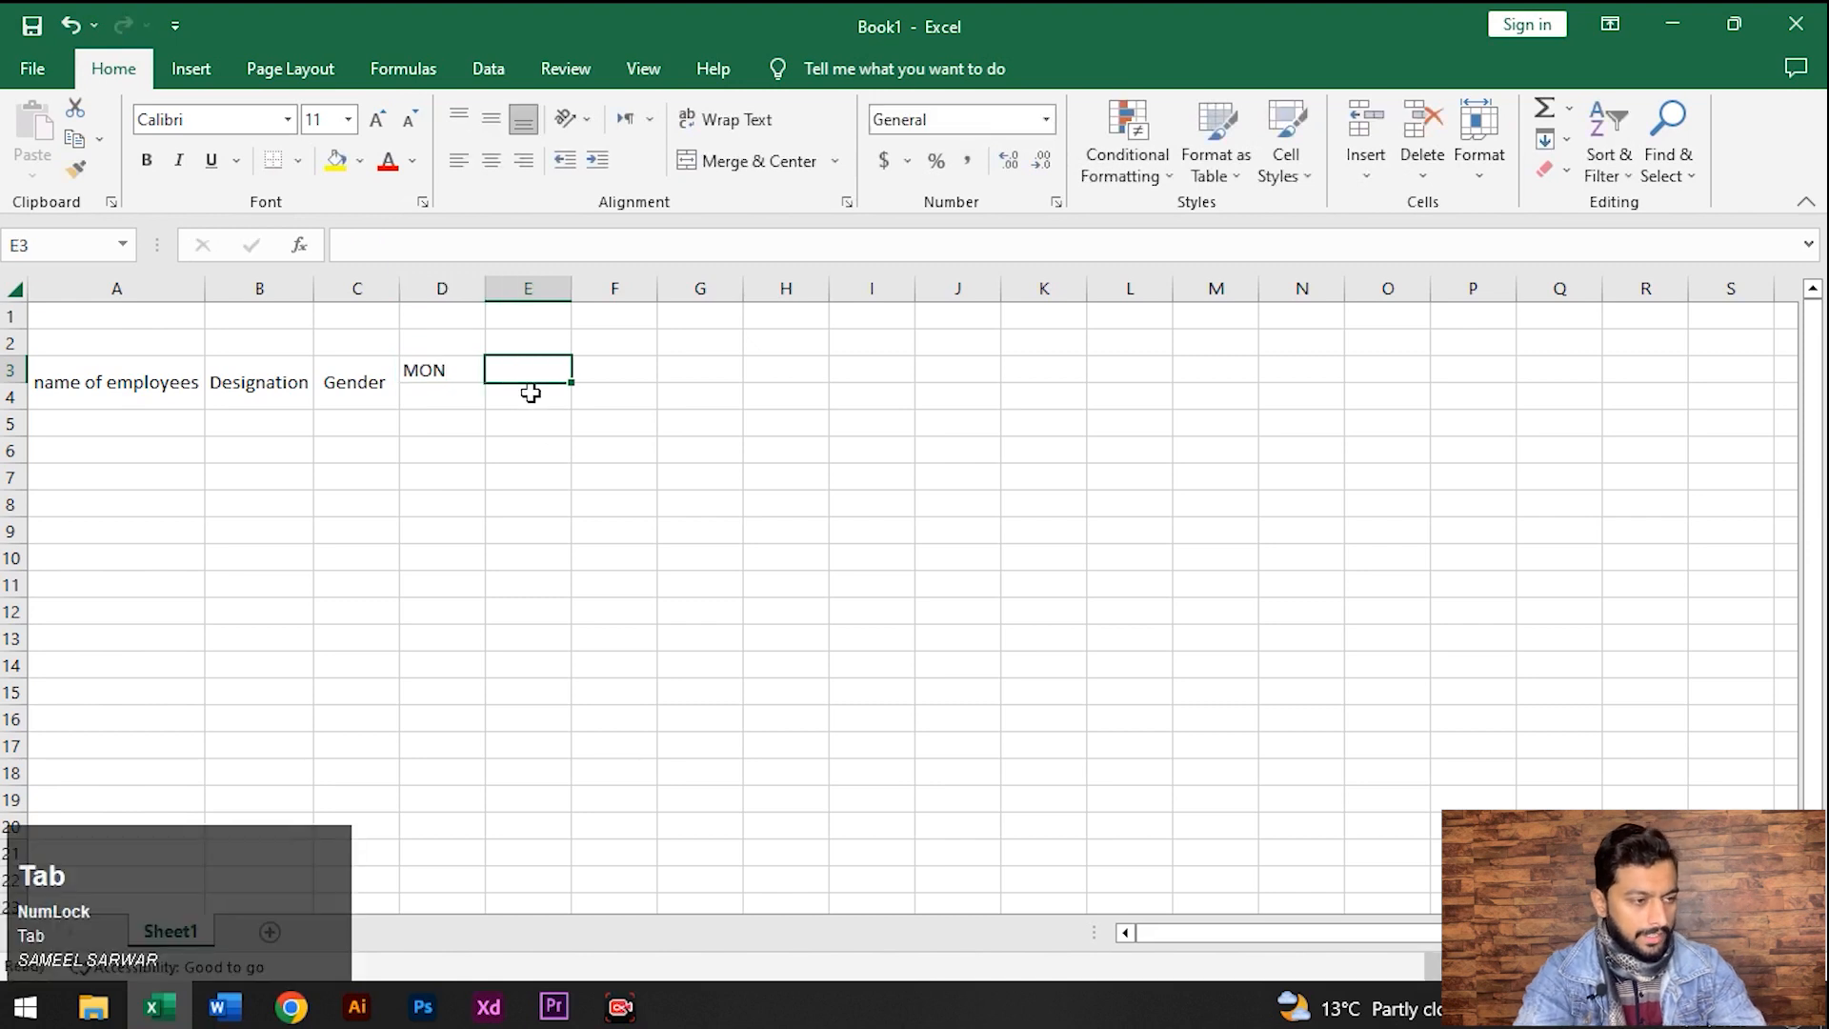
pyautogui.write('TUE')
pyautogui.press('Tab')
pyautogui.write('WED')
pyautogui.press('Tab')
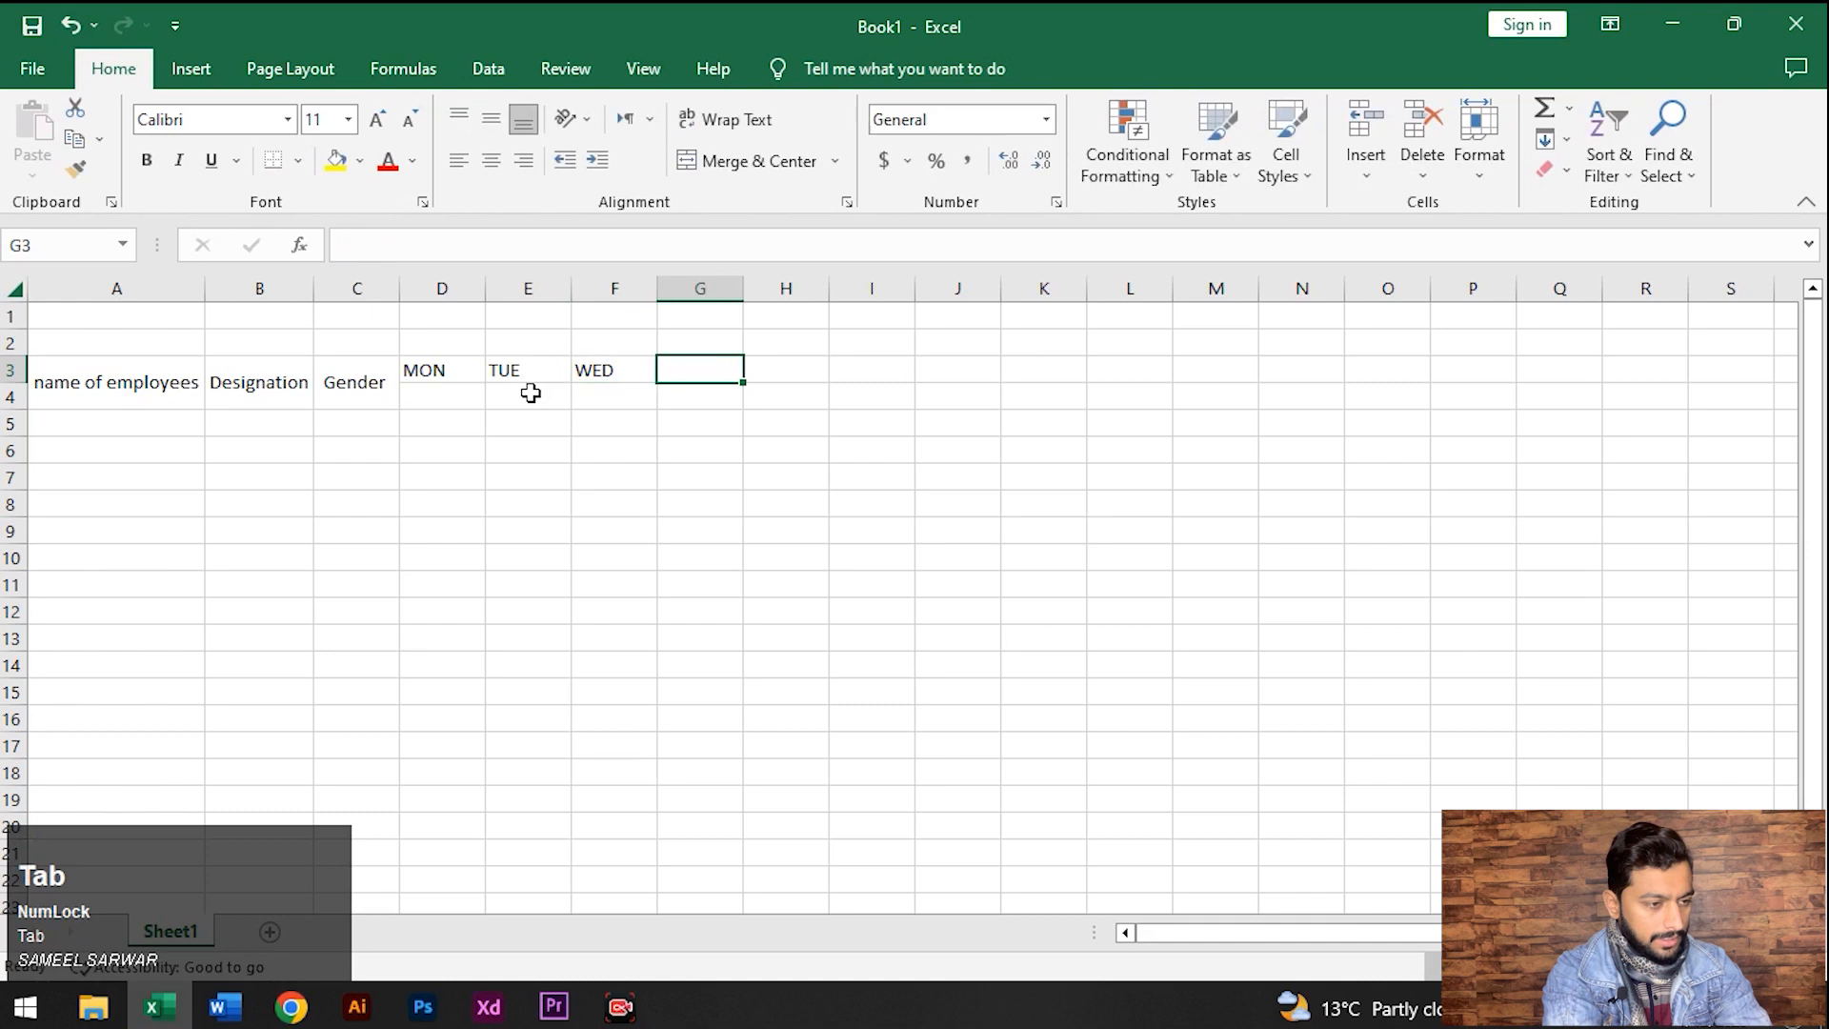
pyautogui.write('THu')
pyautogui.press('BackSpace')
pyautogui.write('U')
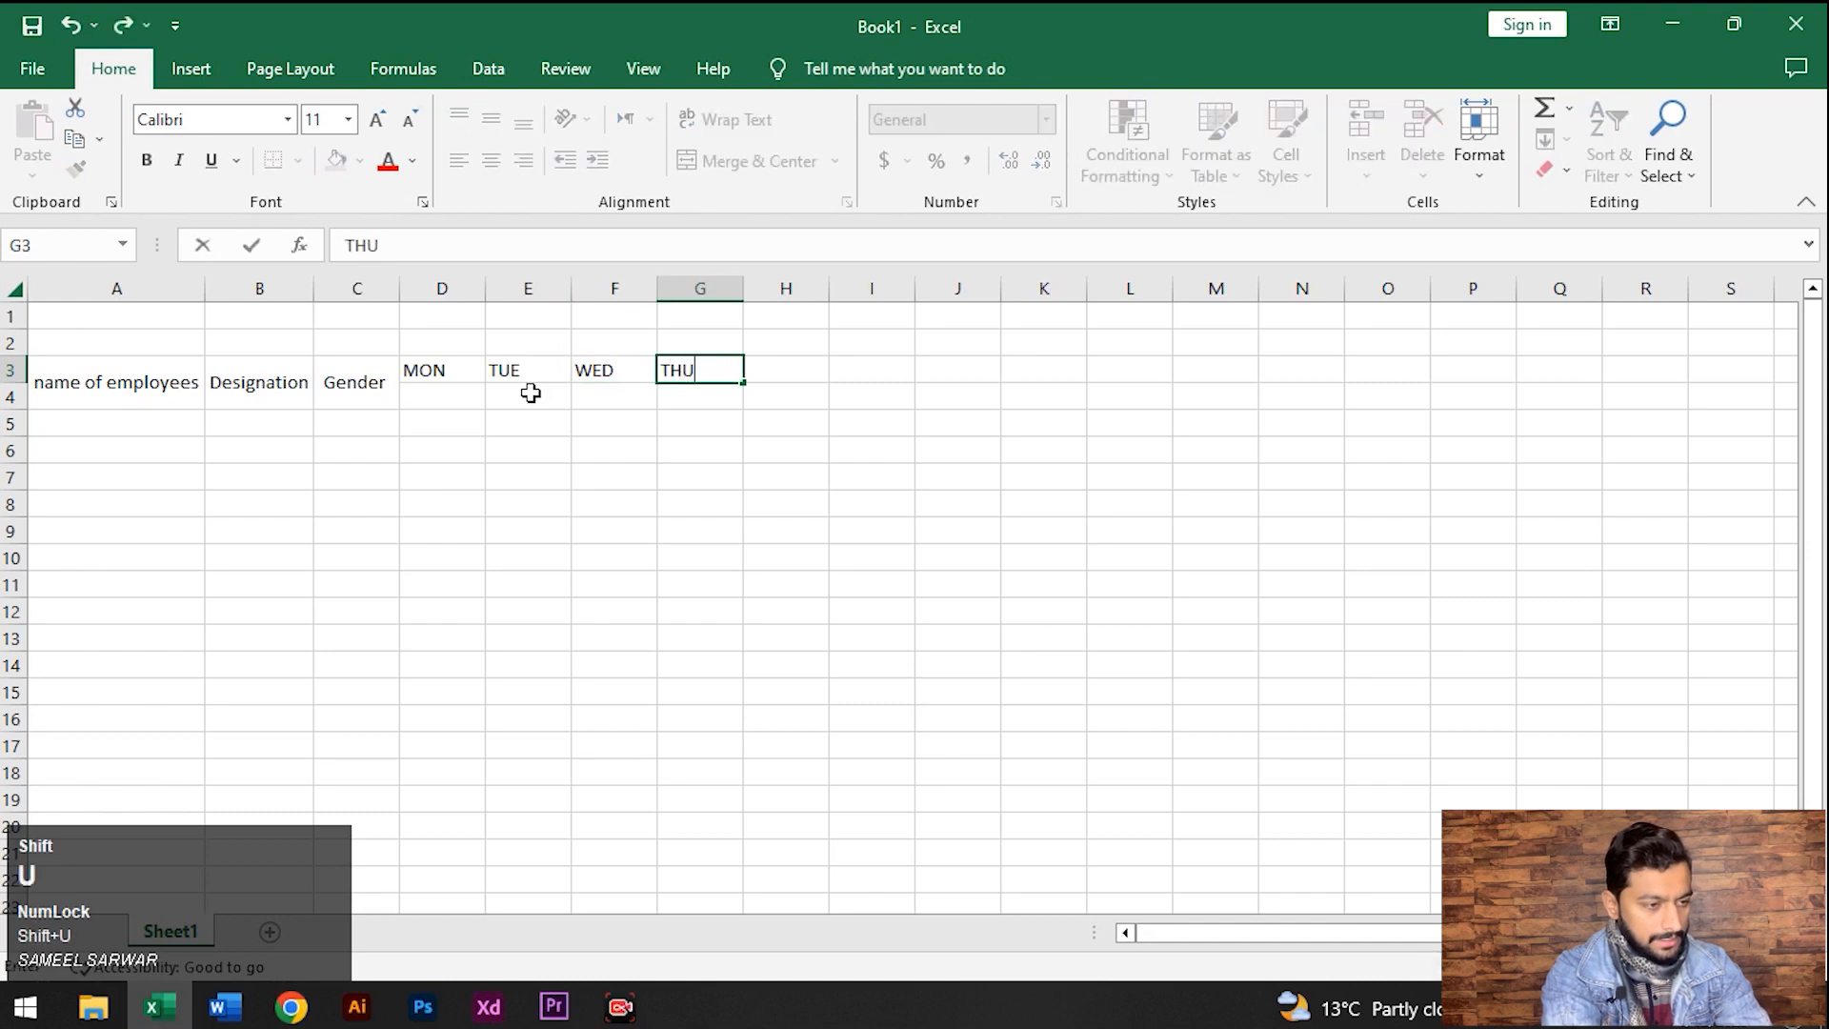
# Enter the remaining day headings FRI, SAT and SUN in cells H3 to J3
pyautogui.press('Tab')
pyautogui.write('FR')
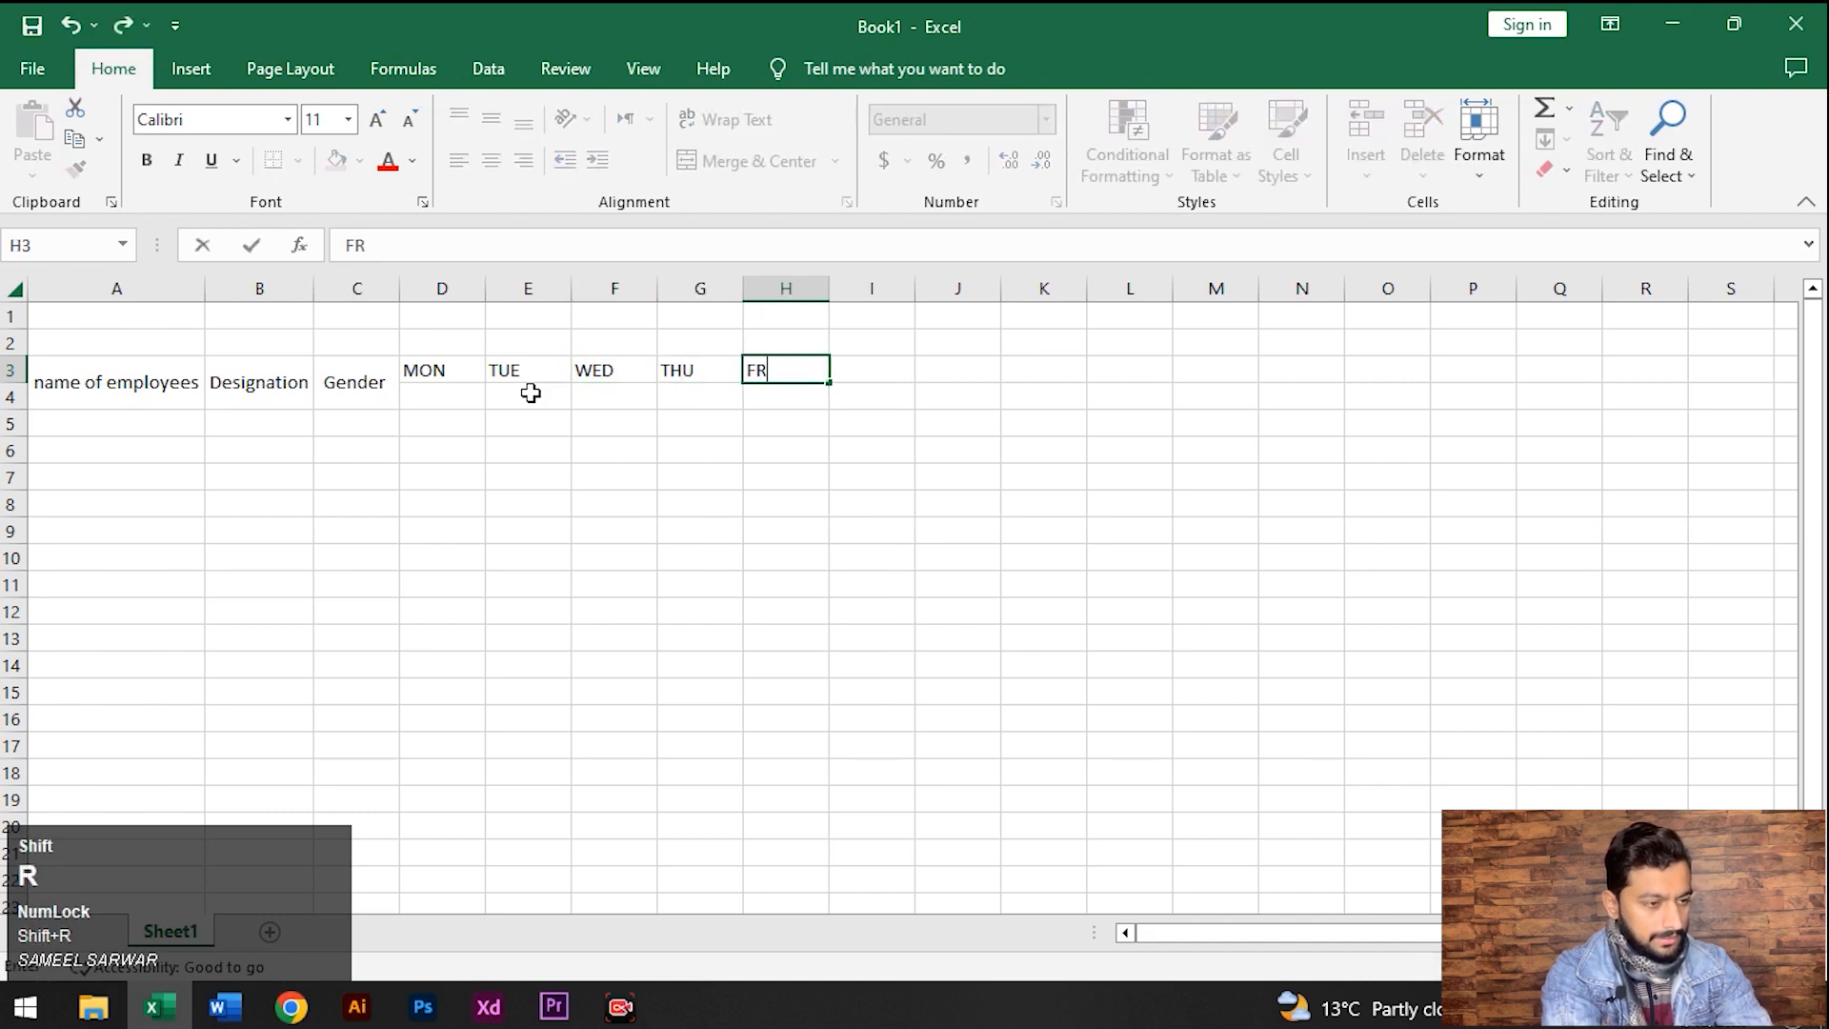
pyautogui.press('Tab')
pyautogui.write('SAT')
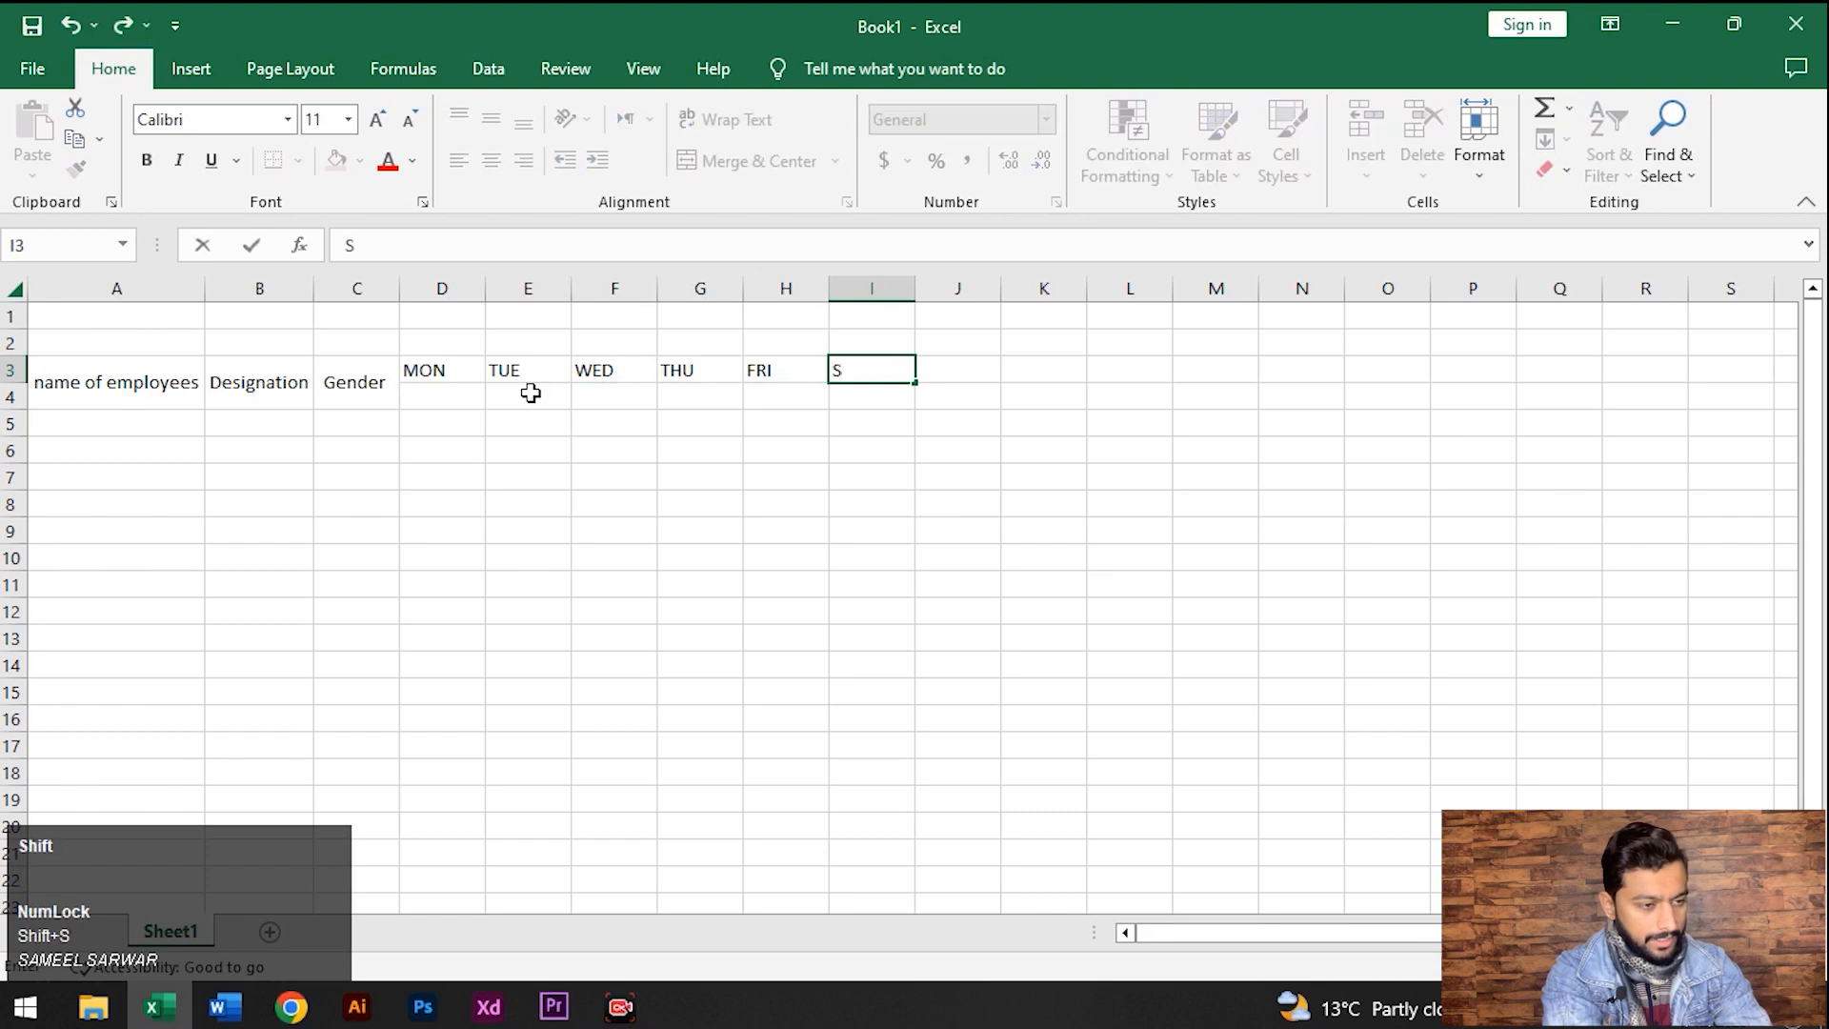
pyautogui.hotkey('shift', 'Tab')
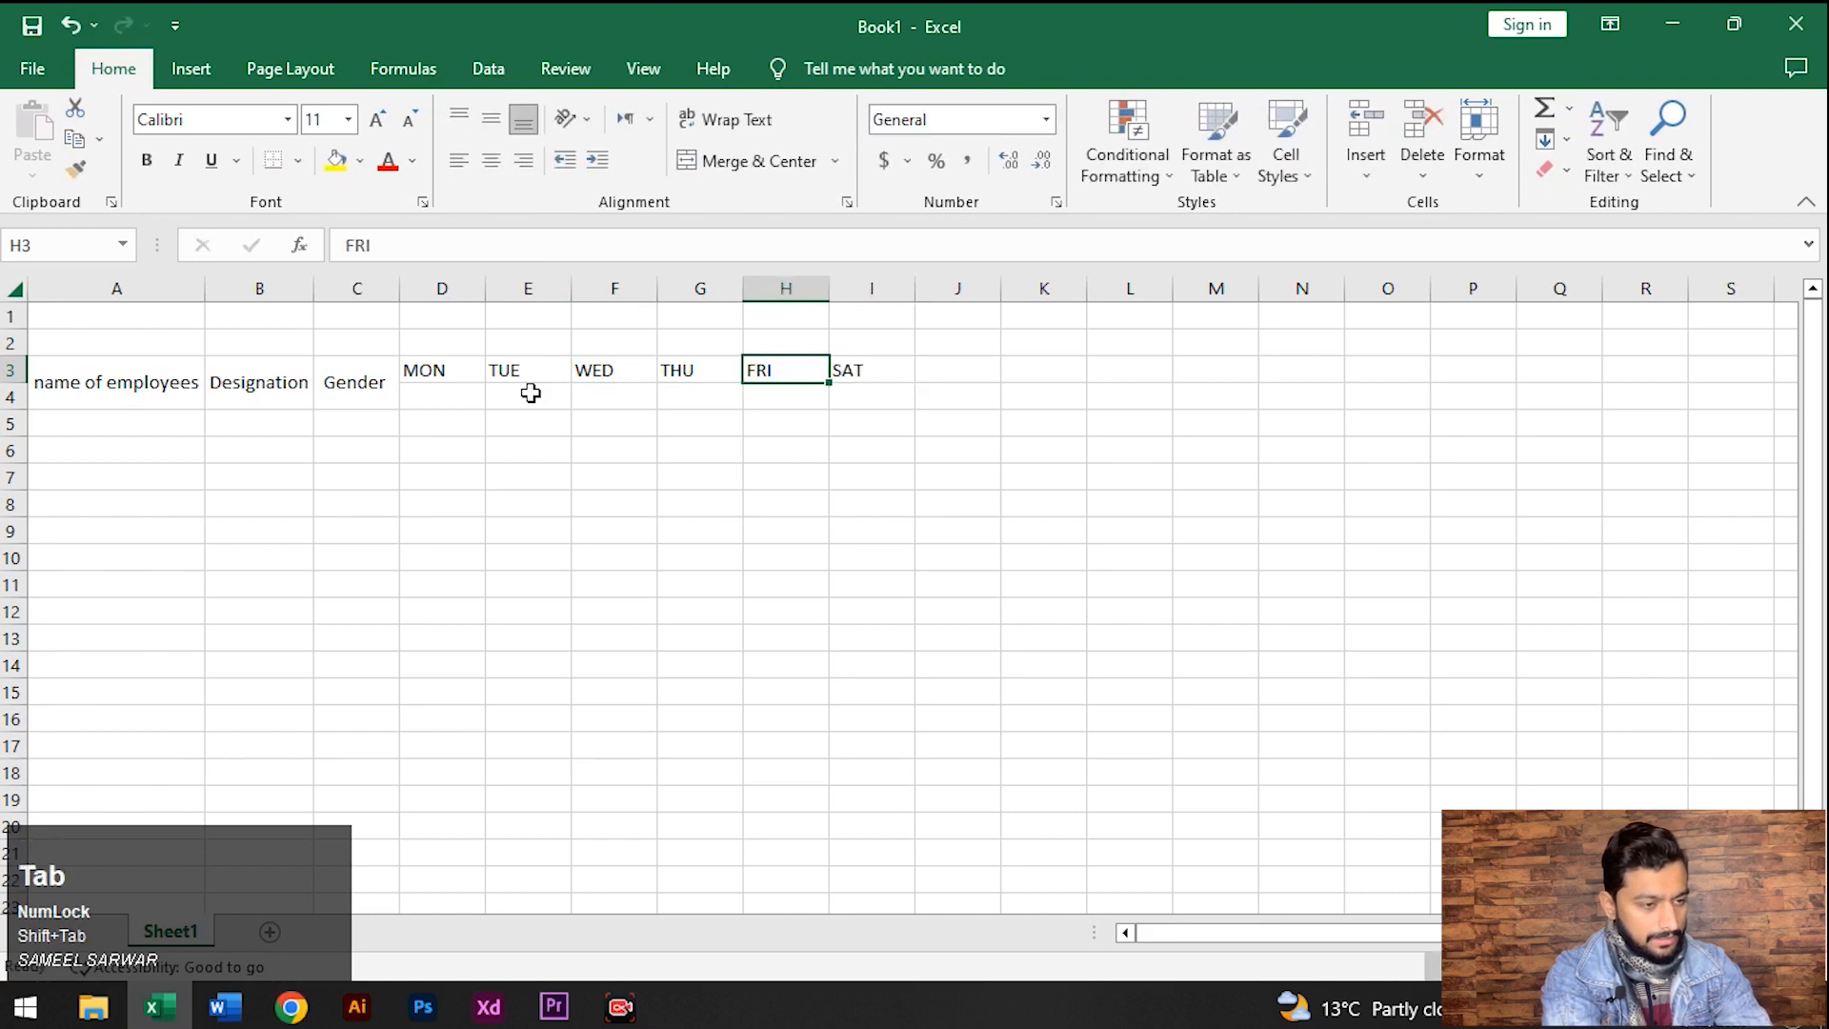
pyautogui.press('Tab')
pyautogui.press('Tab')
pyautogui.write('SUN')
pyautogui.press('Return')
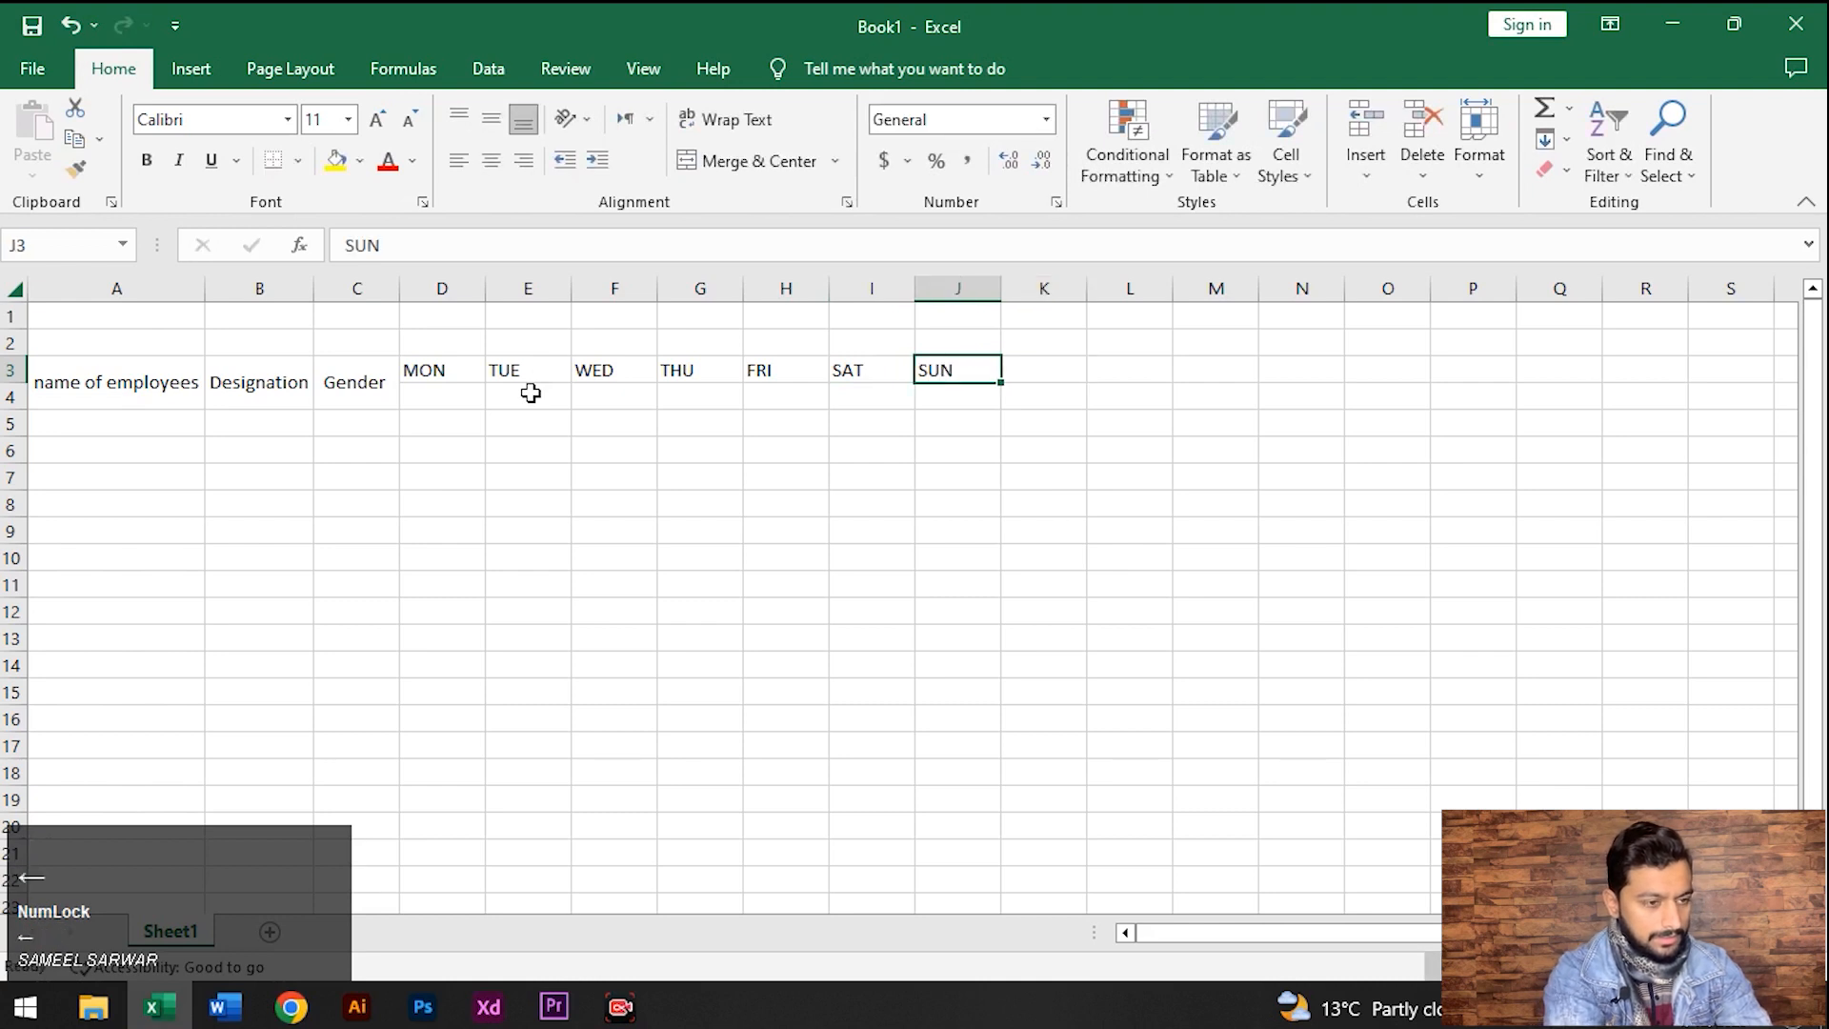
# AutoFit the widths of columns D to J to the MON to SUN headings
pyautogui.press('Left')
pyautogui.press('Left')
pyautogui.press('Left')
pyautogui.press('Left')
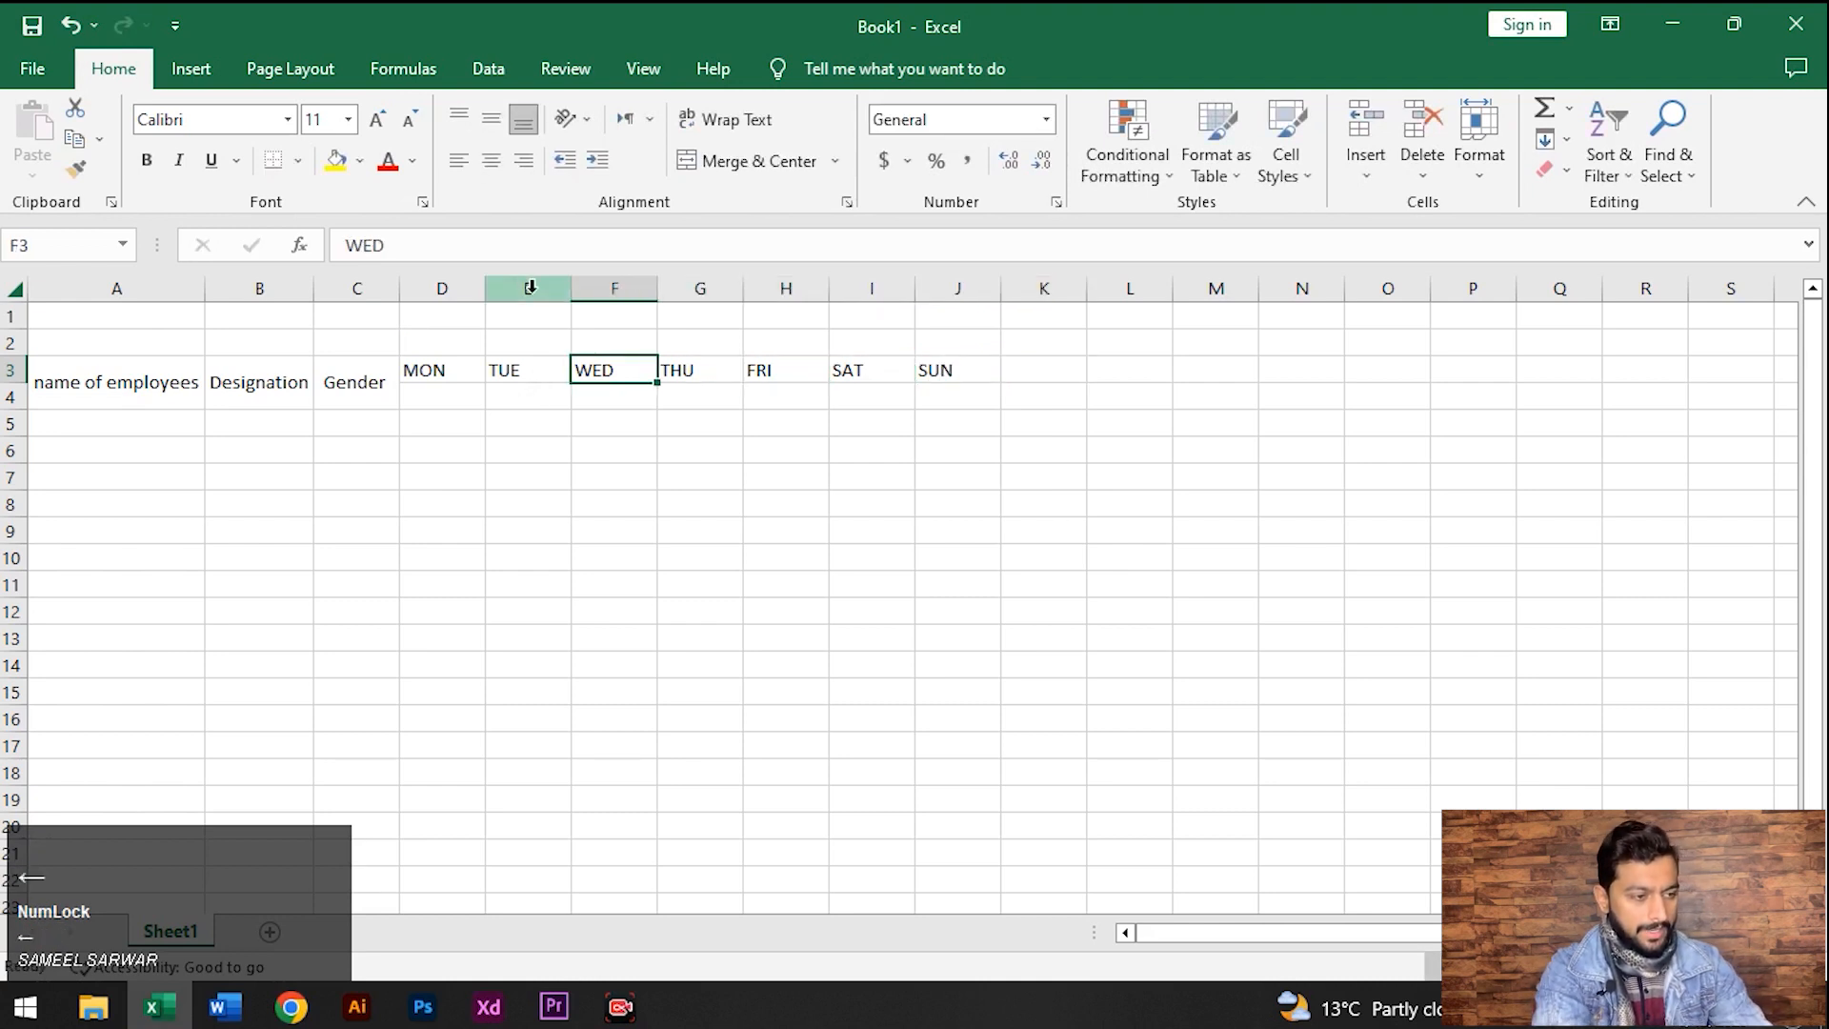
pyautogui.doubleClick(484, 285)
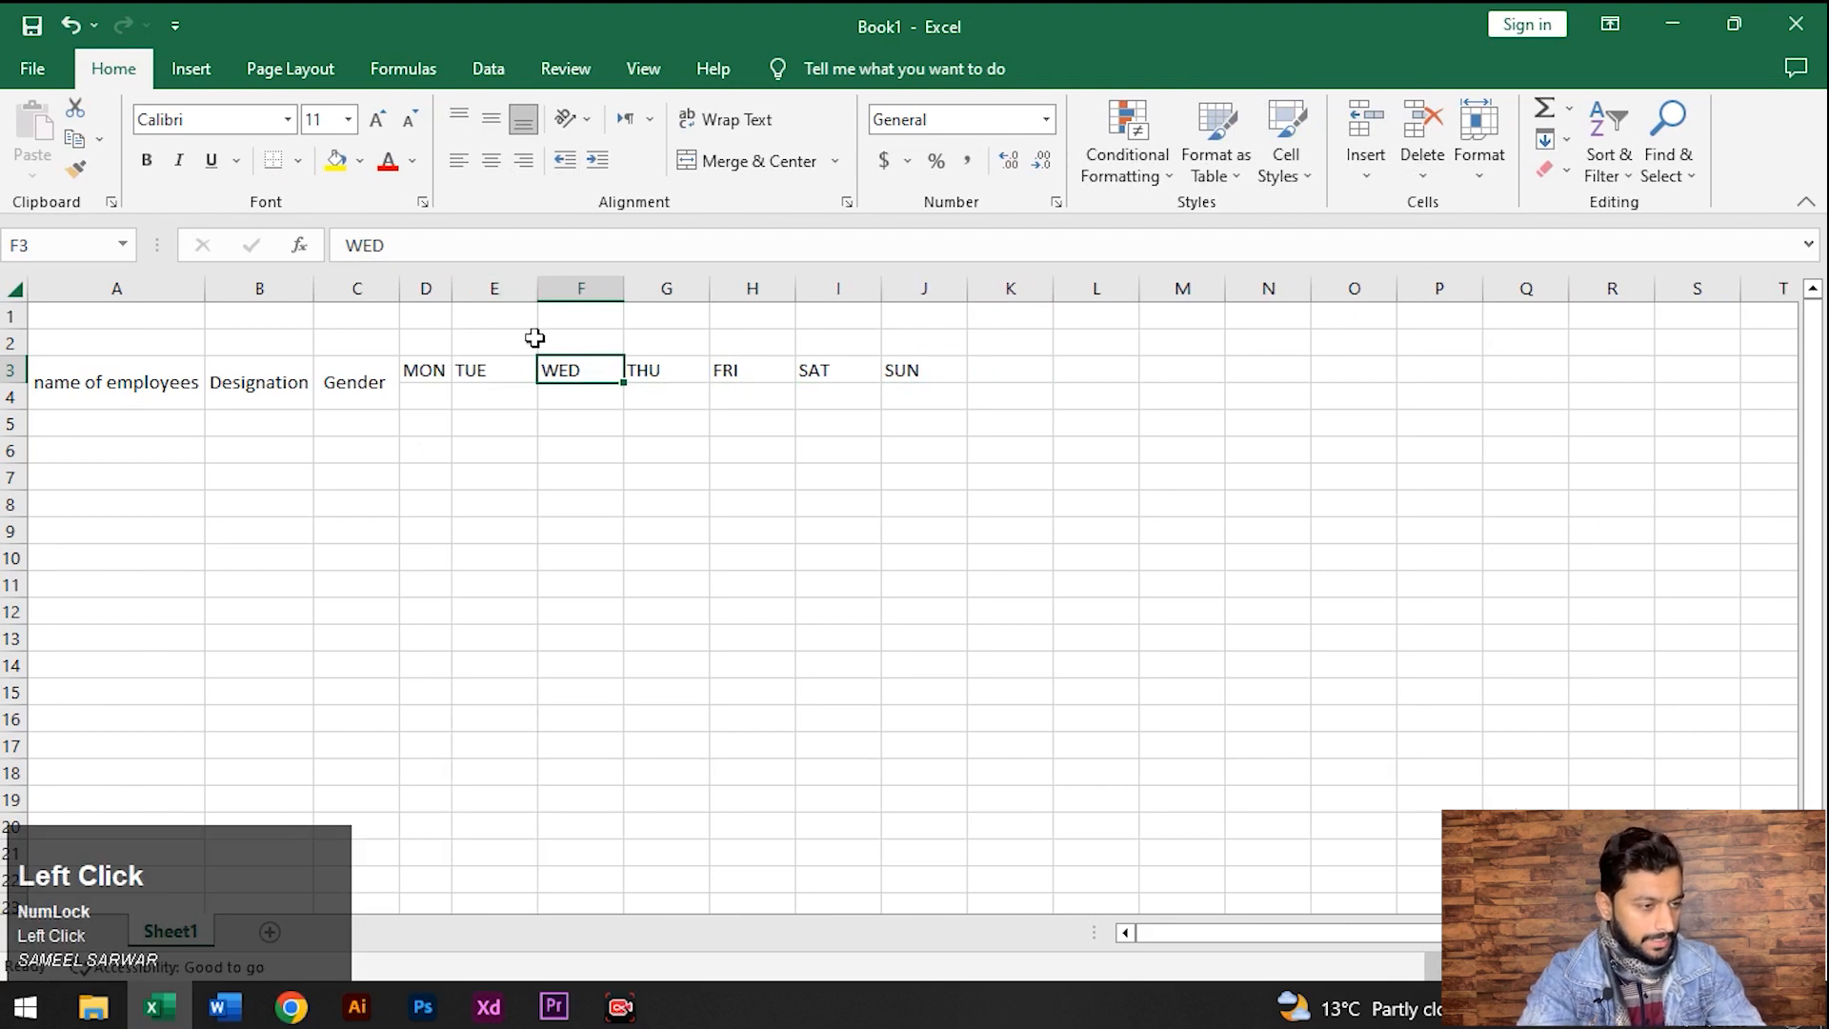
pyautogui.doubleClick(537, 285)
pyautogui.moveTo(578, 282); pyautogui.dragTo(578, 282)
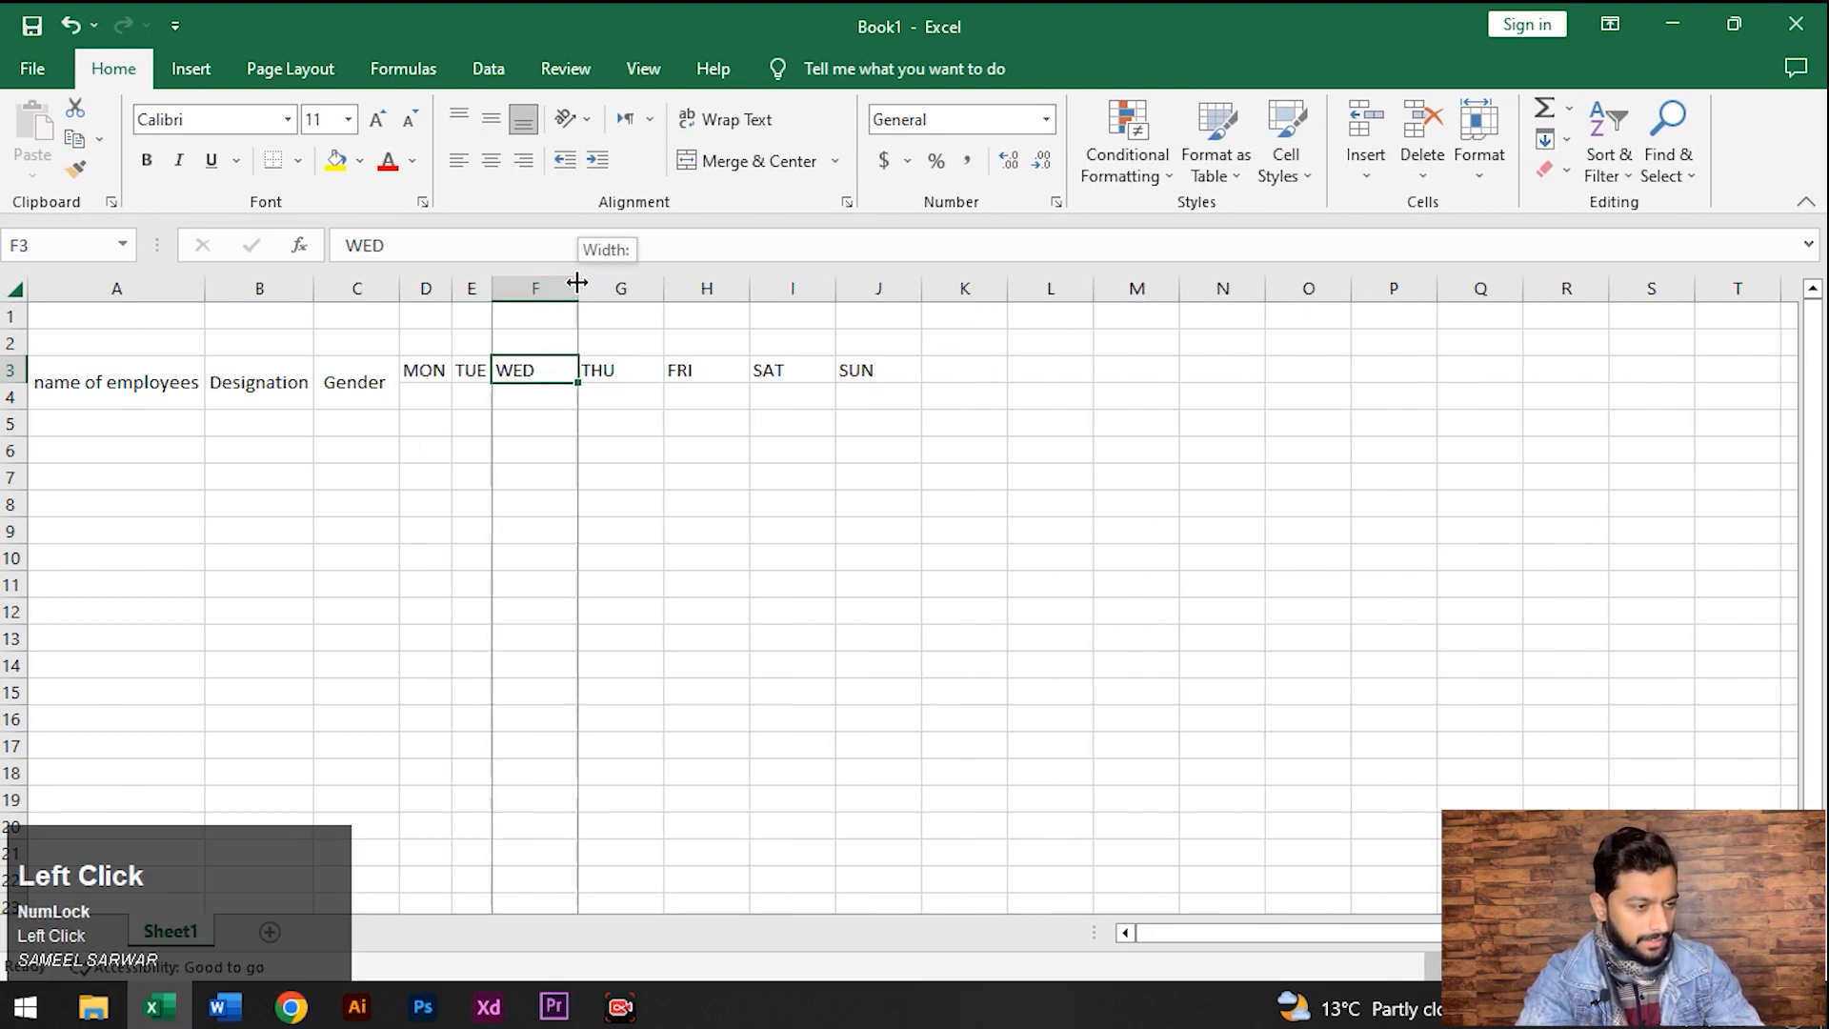
pyautogui.doubleClick(578, 282)
pyautogui.doubleClick(634, 284)
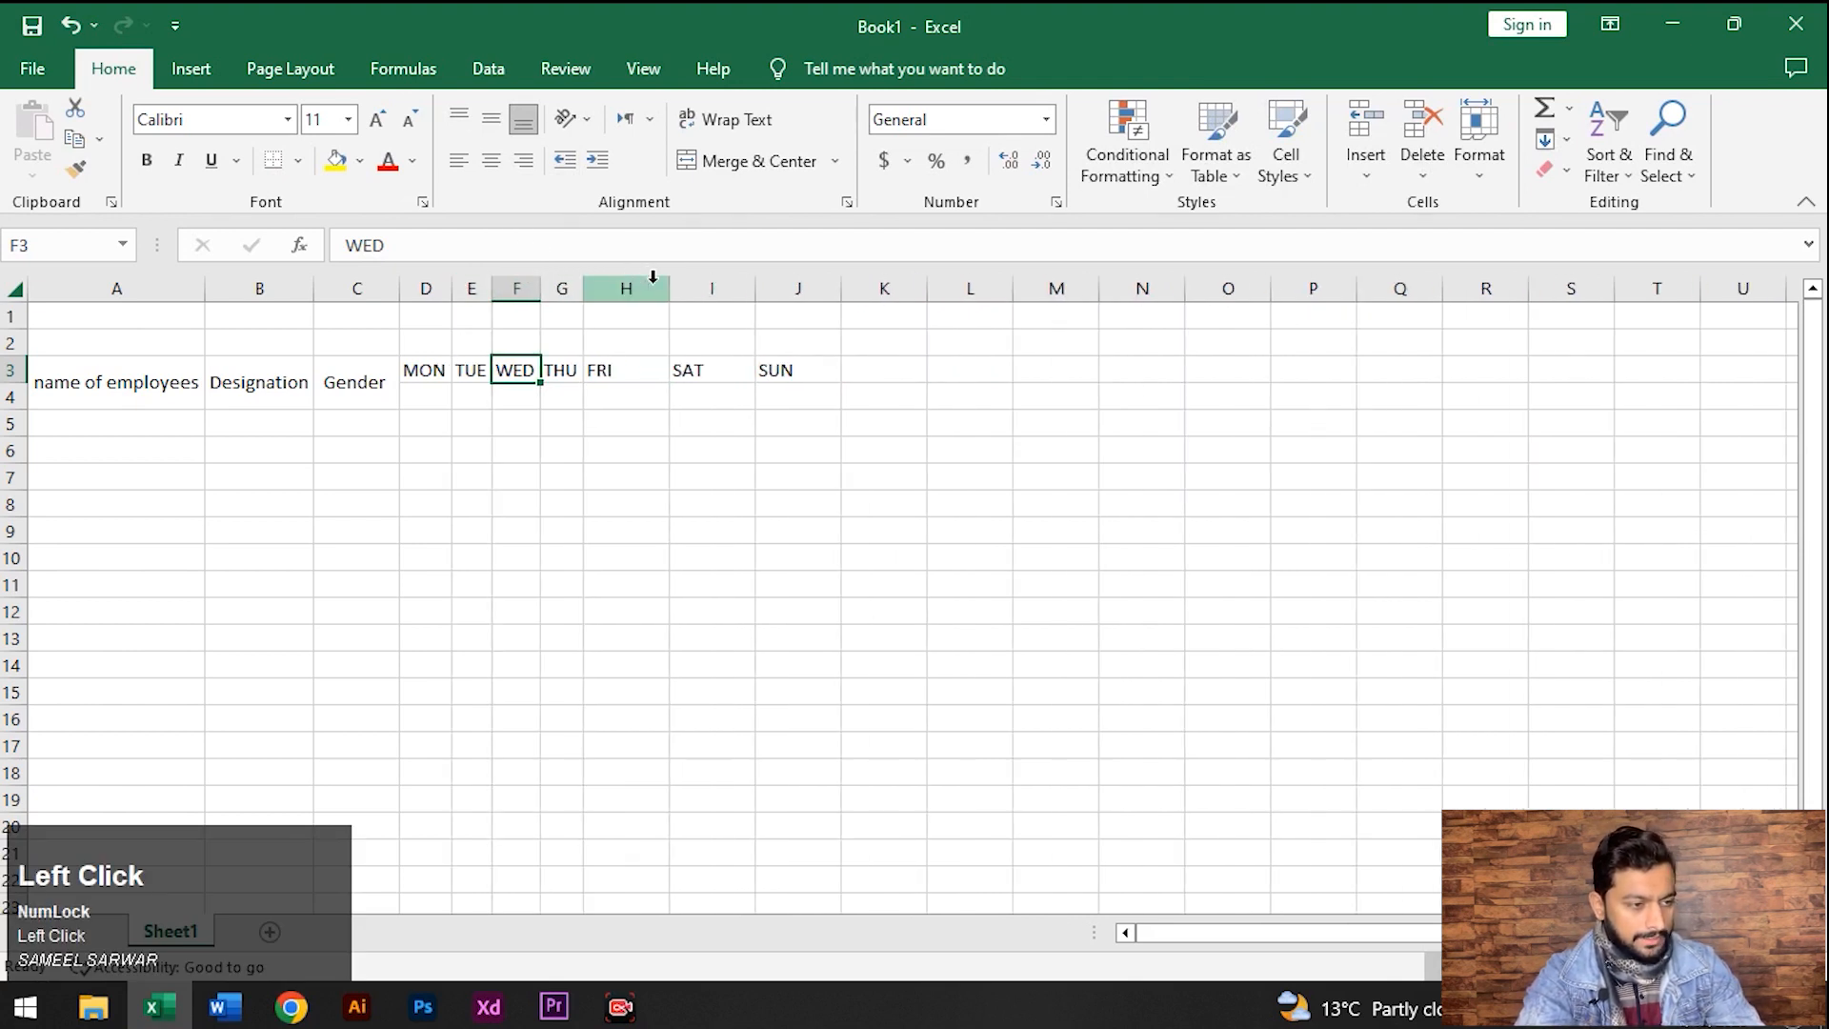
pyautogui.doubleClick(668, 284)
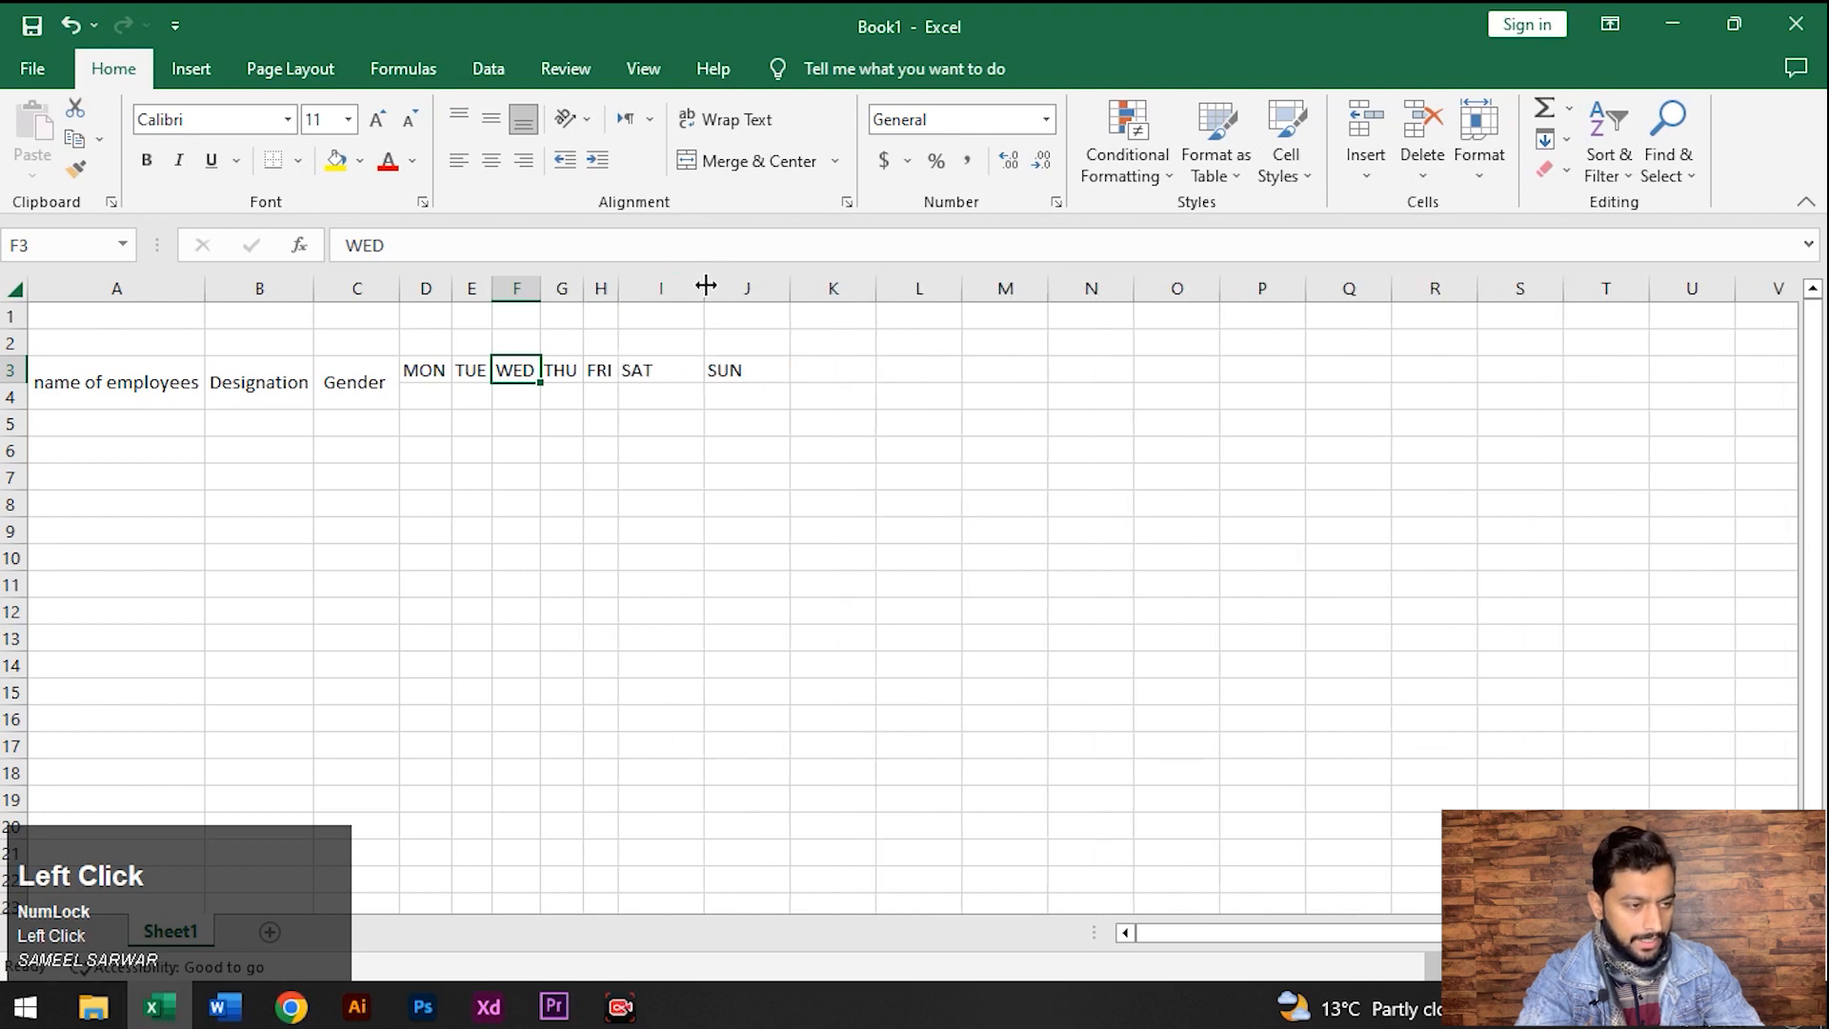
pyautogui.doubleClick(705, 285)
pyautogui.doubleClick(744, 285)
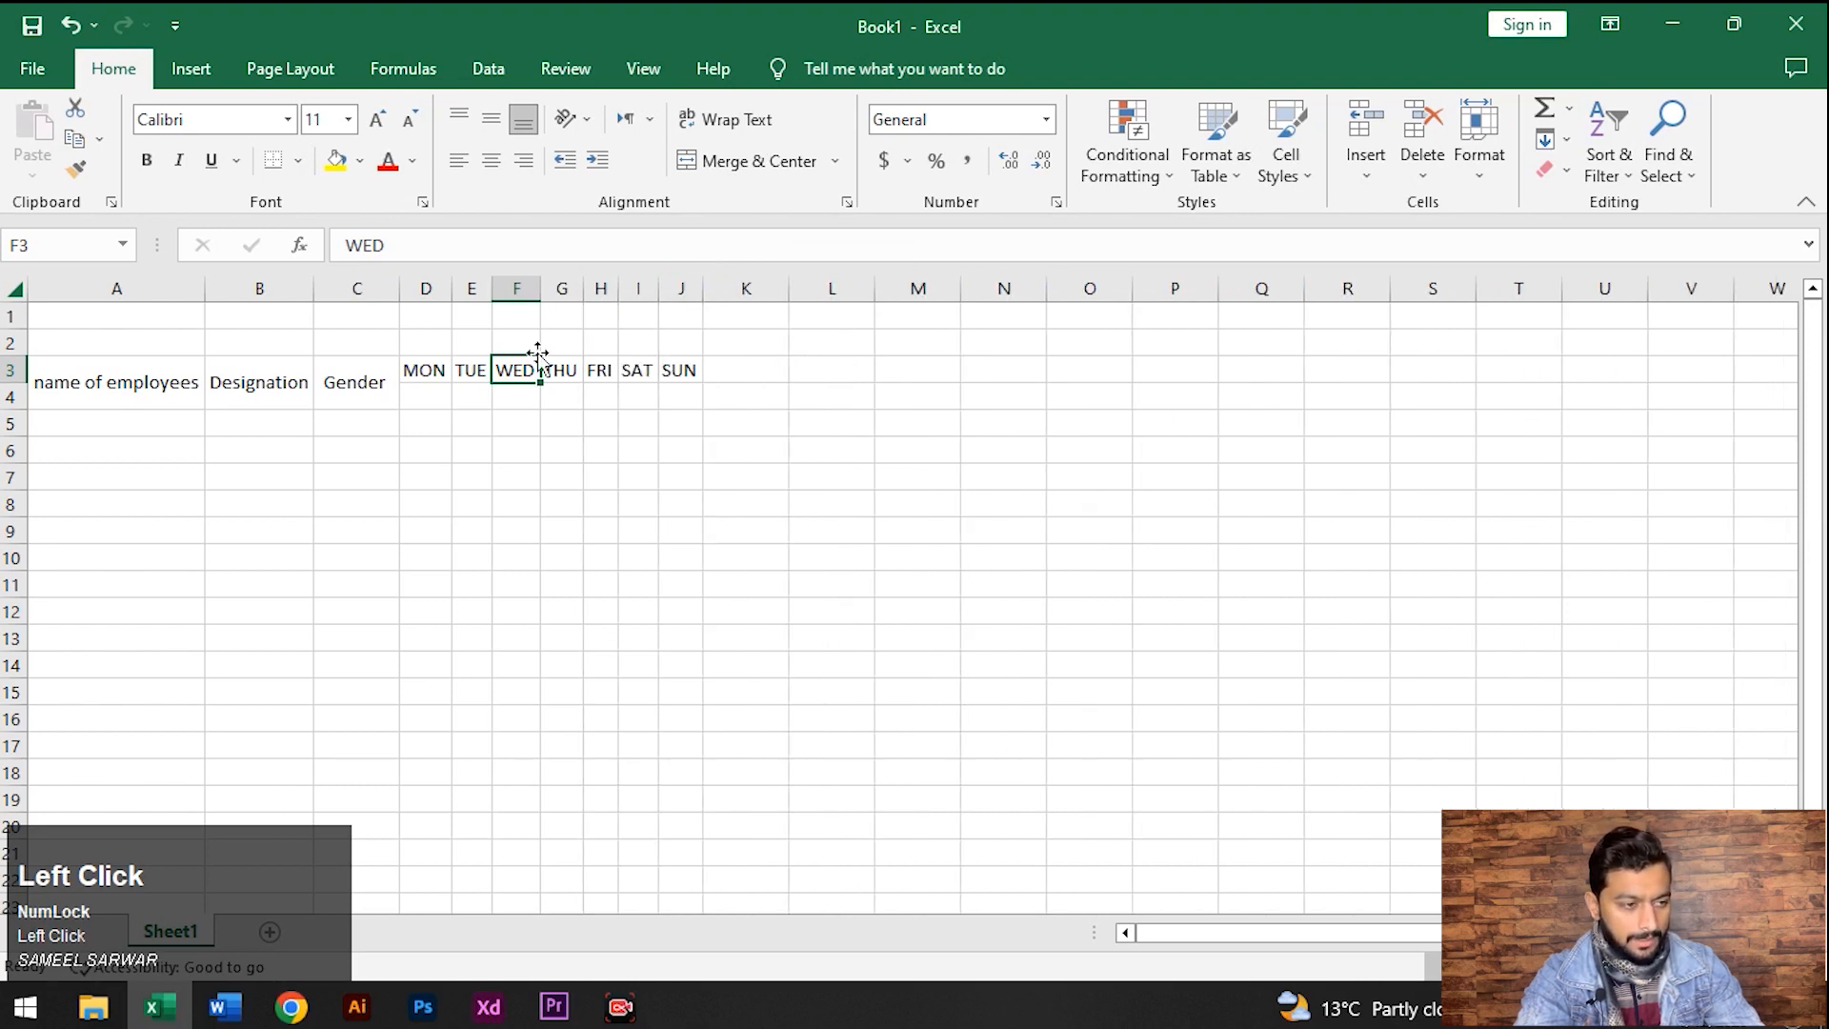
# Set the weekday headings in D3:J3 to vertical text and narrow columns D to J to fit them
pyautogui.click(425, 368)
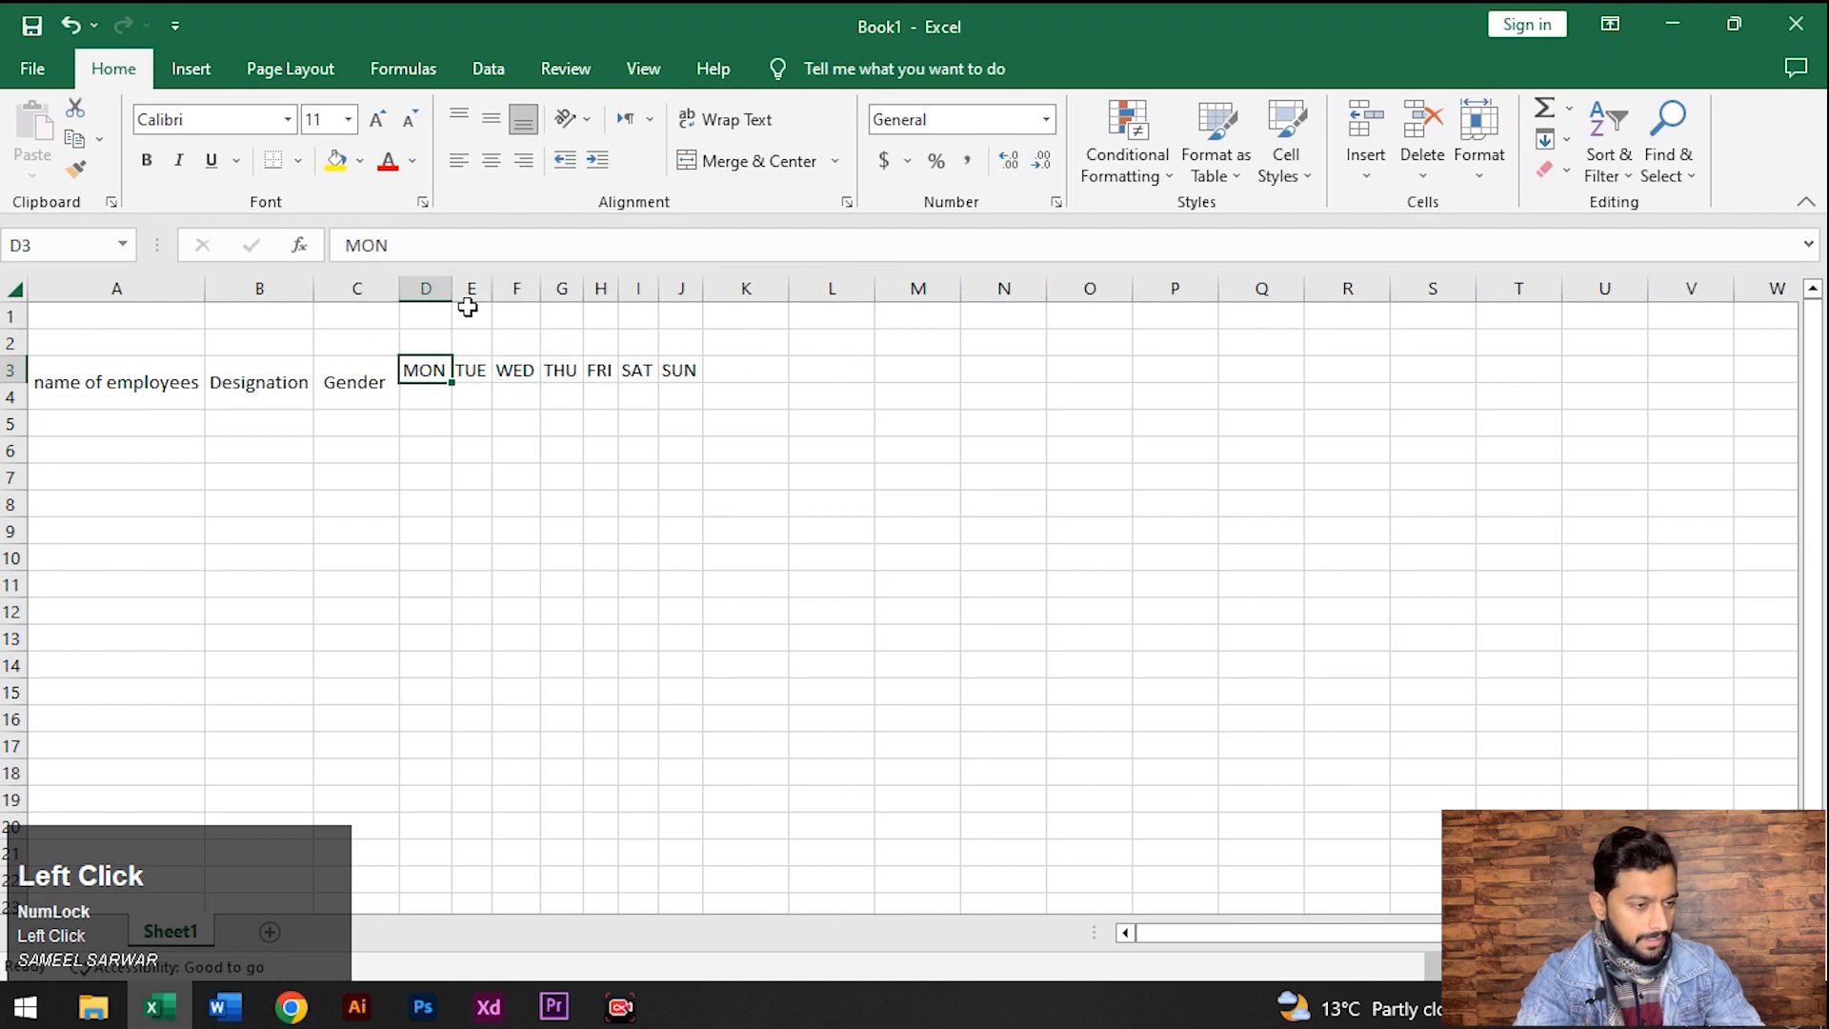
pyautogui.hotkey('shift', 'Right')
pyautogui.hotkey('shift', 'Right')
pyautogui.hotkey('shift', 'Right')
pyautogui.hotkey('shift', 'Right')
pyautogui.hotkey('shift', 'Right')
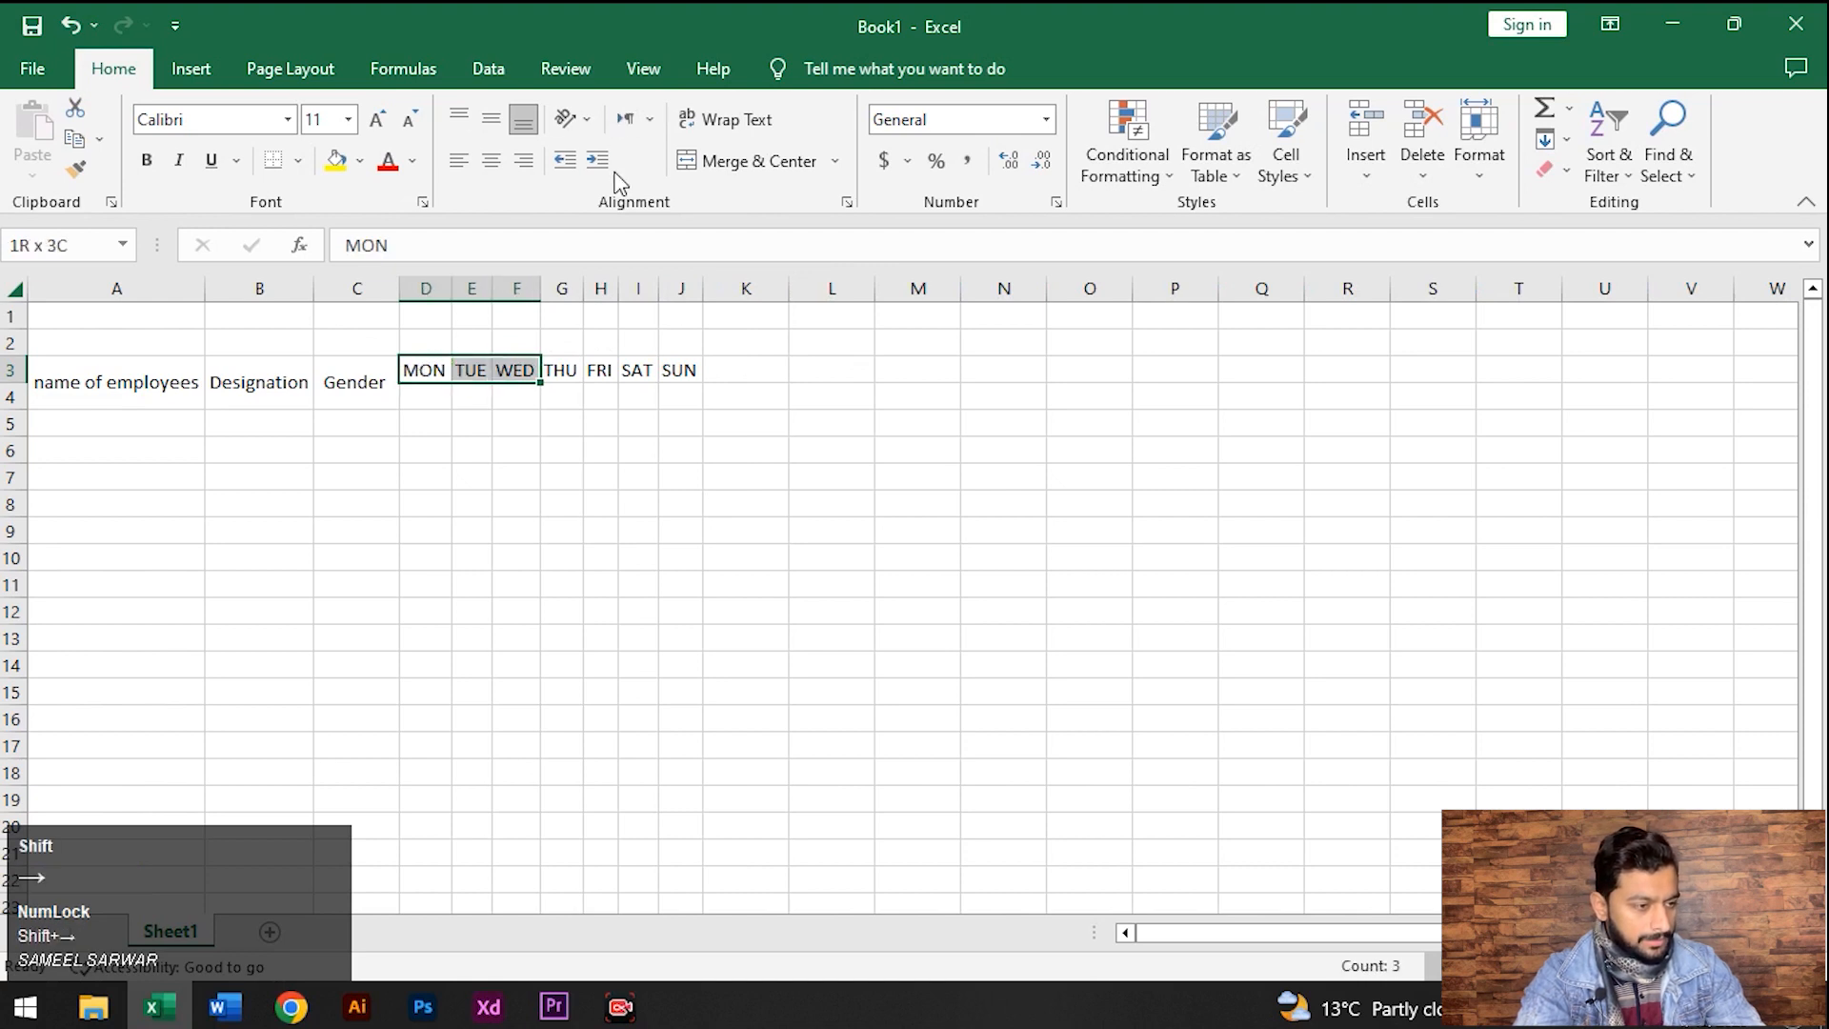
pyautogui.hotkey('shift', 'Right')
pyautogui.hotkey('shift', 'Right')
pyautogui.hotkey('shift', 'Left')
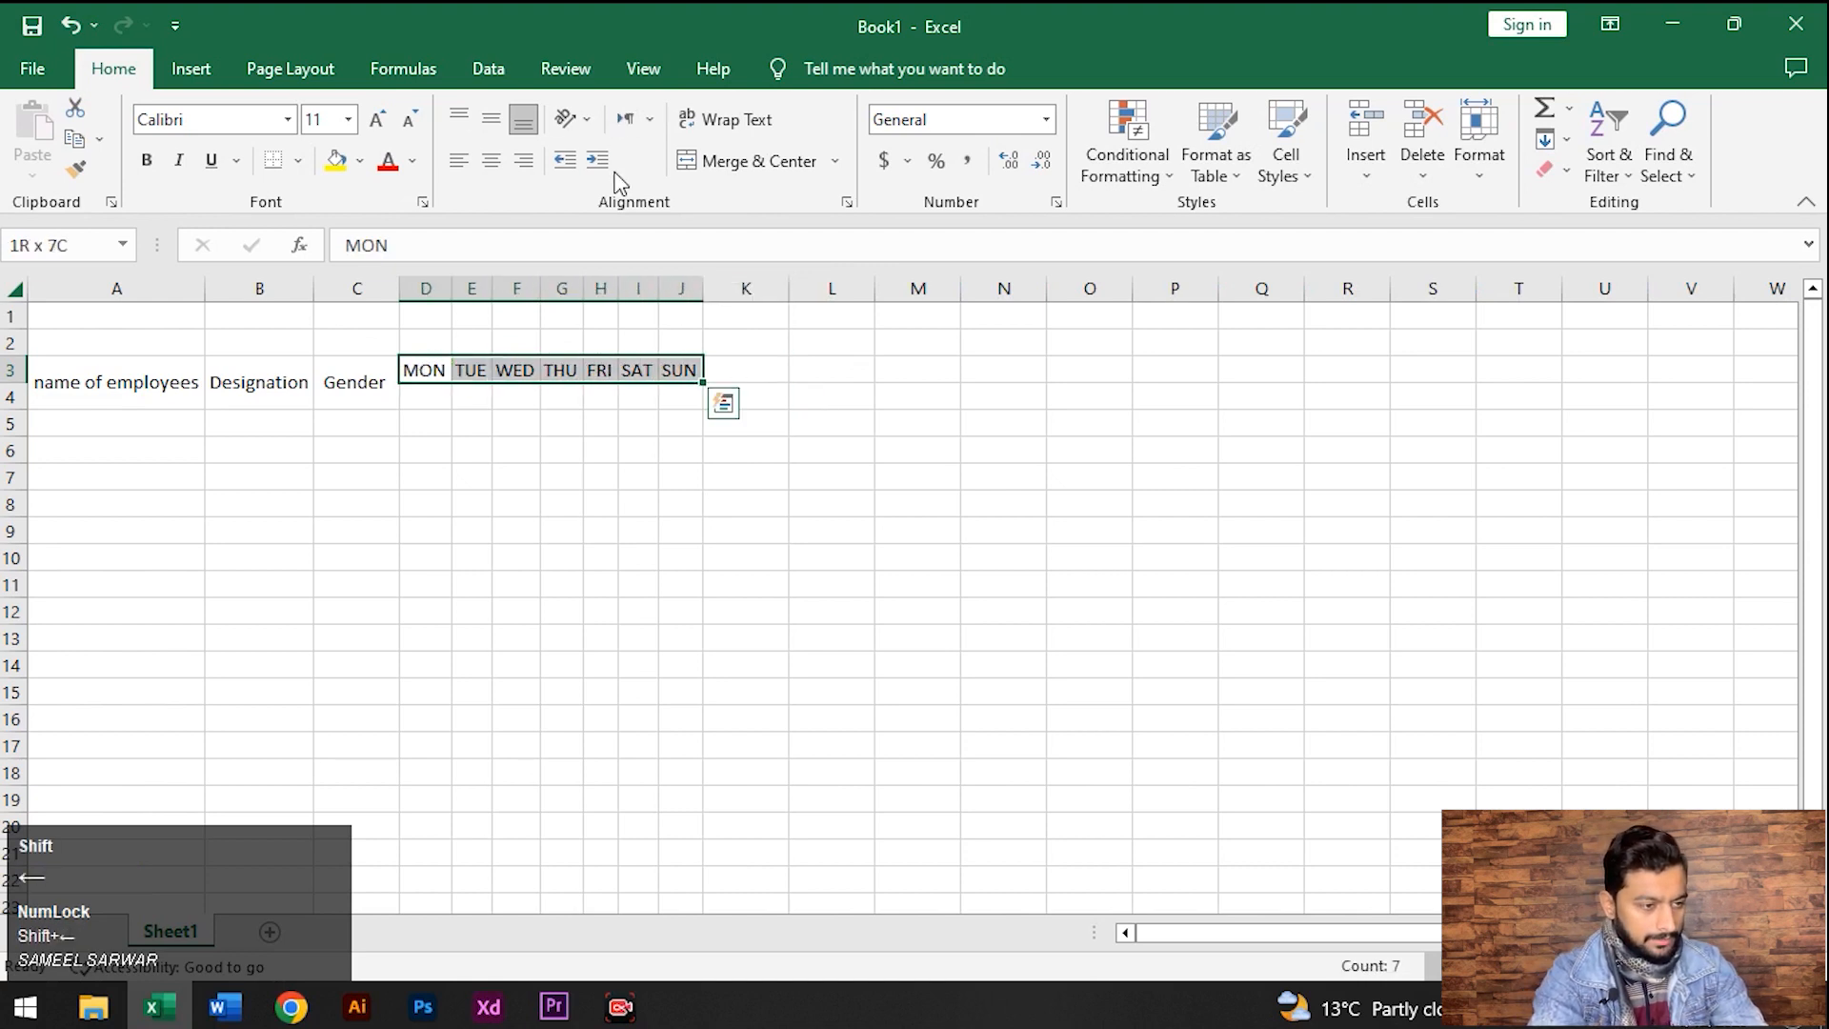
pyautogui.click(580, 123)
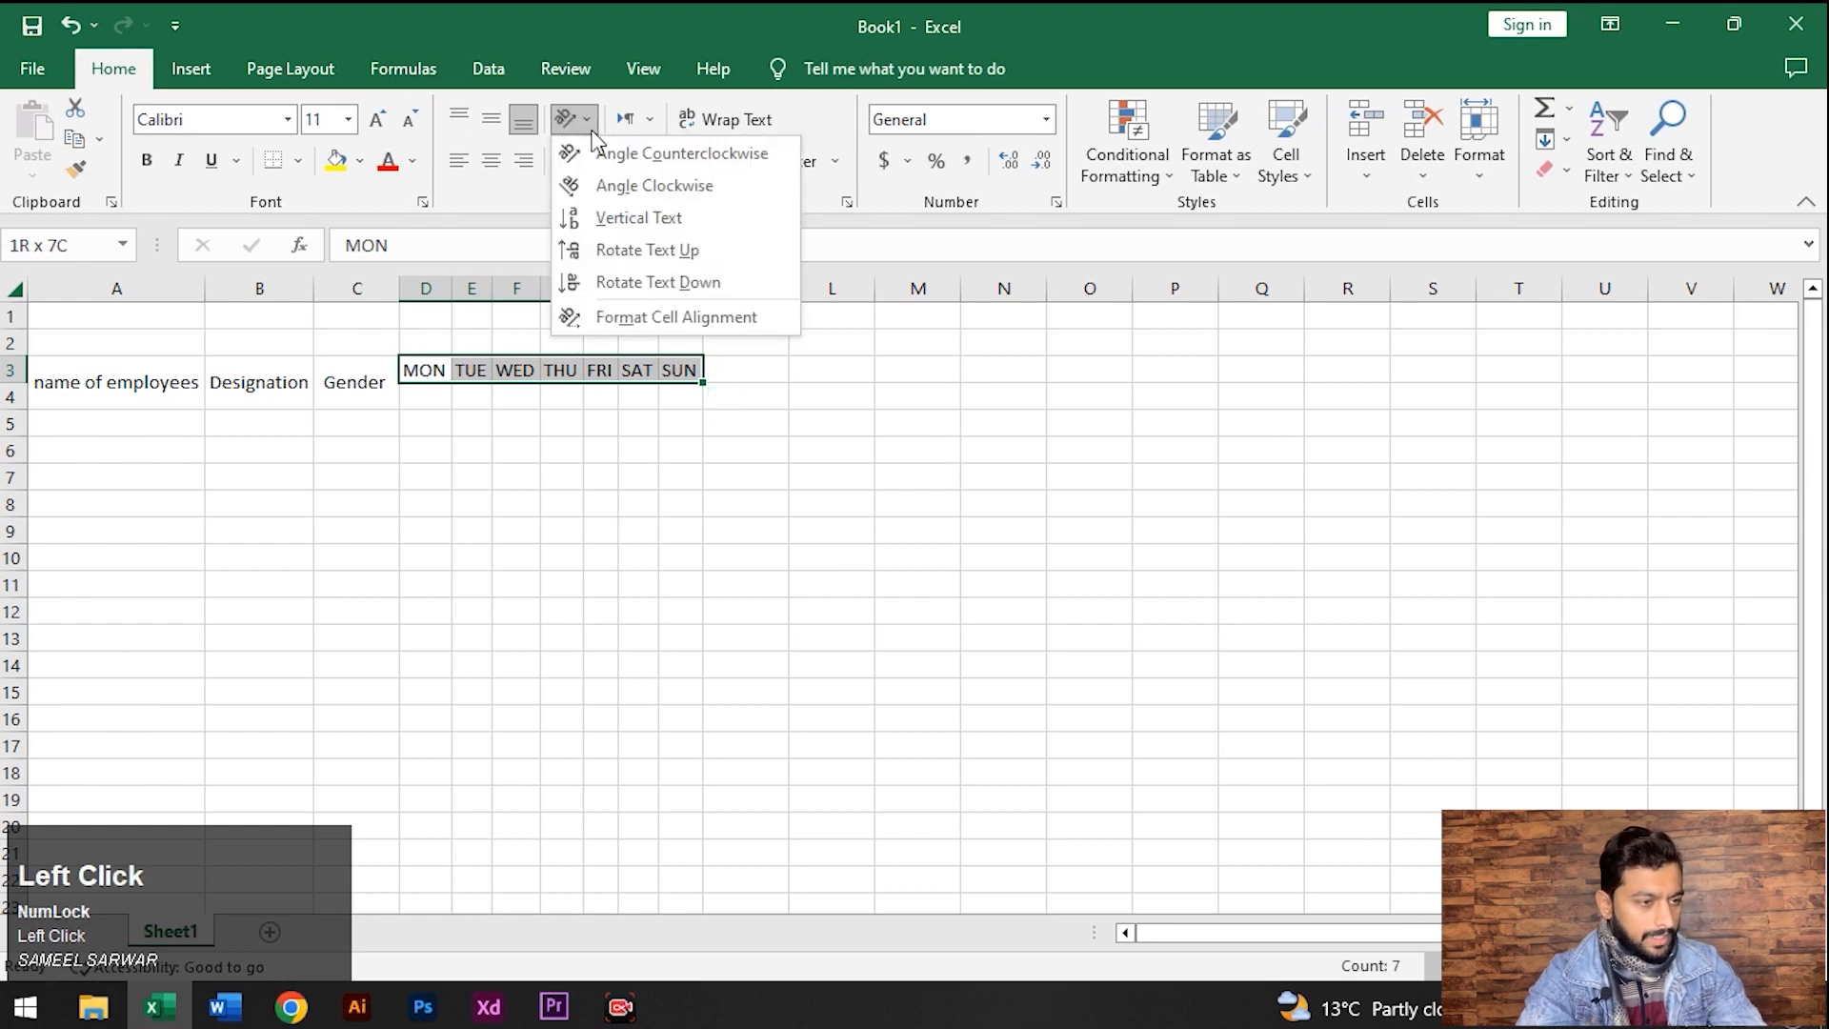
pyautogui.click(639, 219)
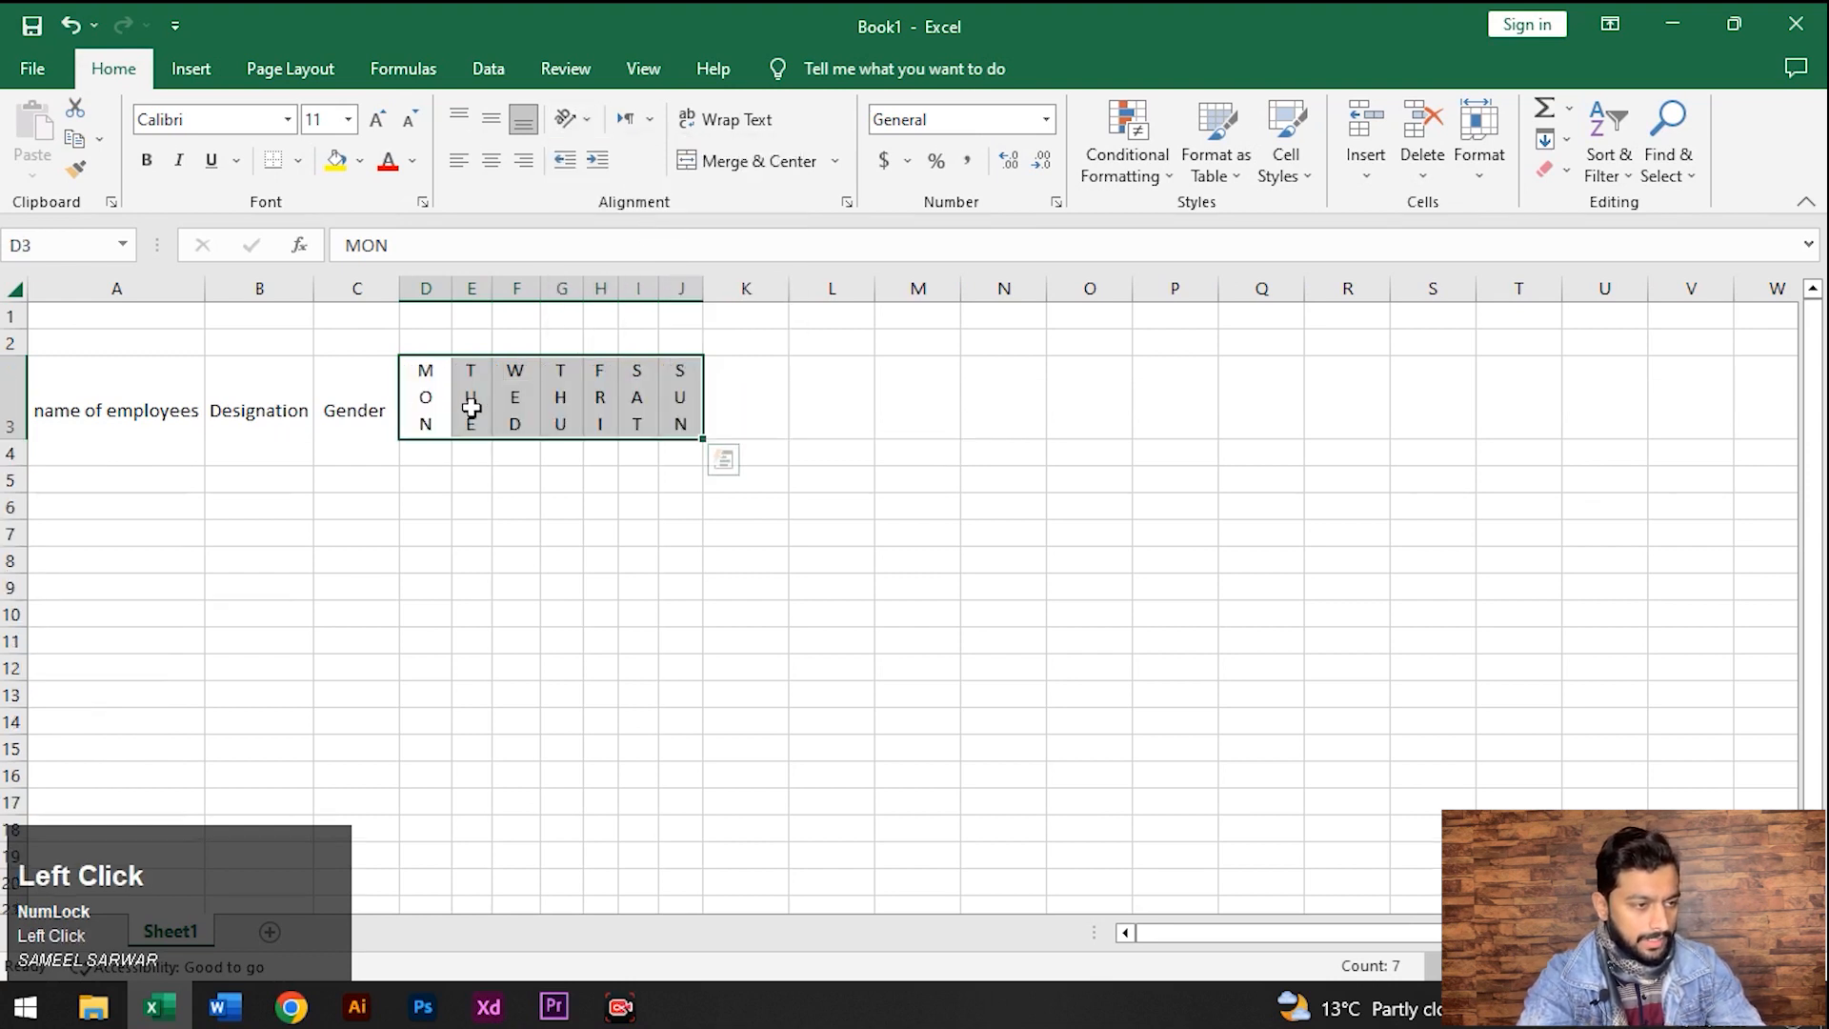
pyautogui.moveTo(451, 281); pyautogui.dragTo(634, 287)
pyautogui.click(672, 288)
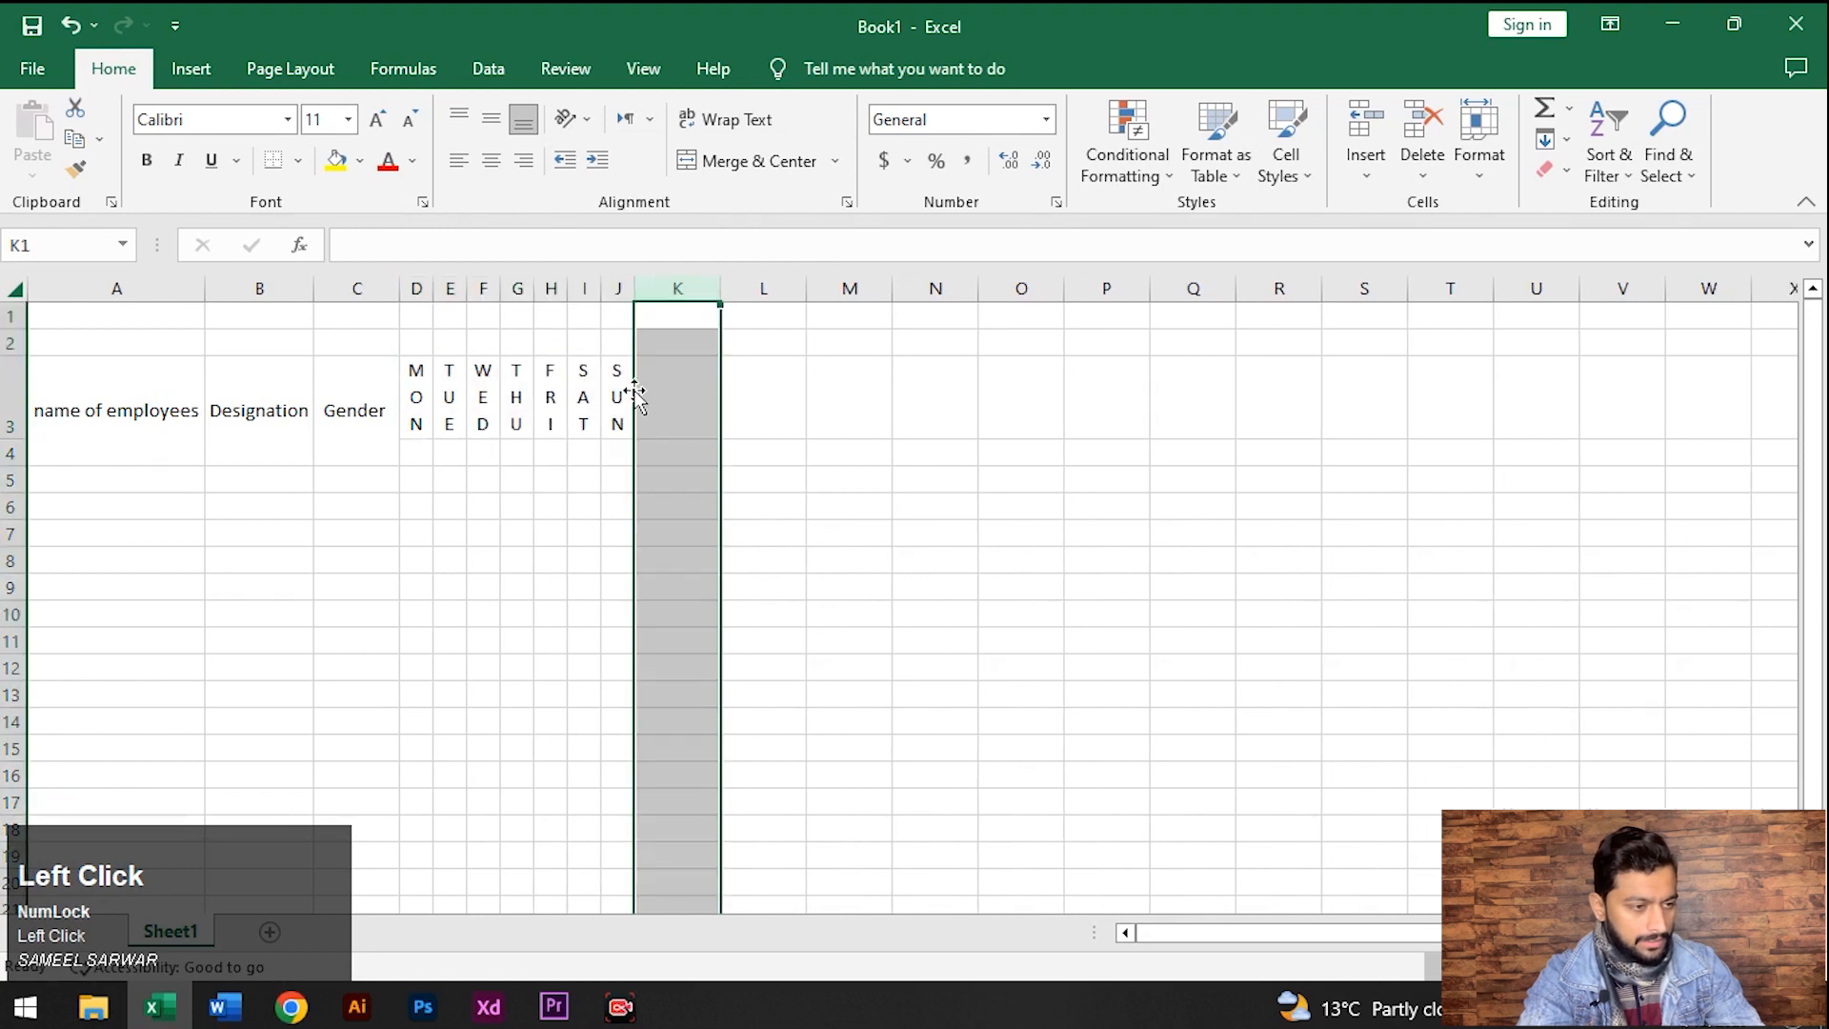
# Copy the vertical weekday headings in D3:J3
pyautogui.click(412, 373)
pyautogui.hotkey('shift', 'Right')
pyautogui.hotkey('shift', 'Right')
pyautogui.hotkey('shift', 'Right')
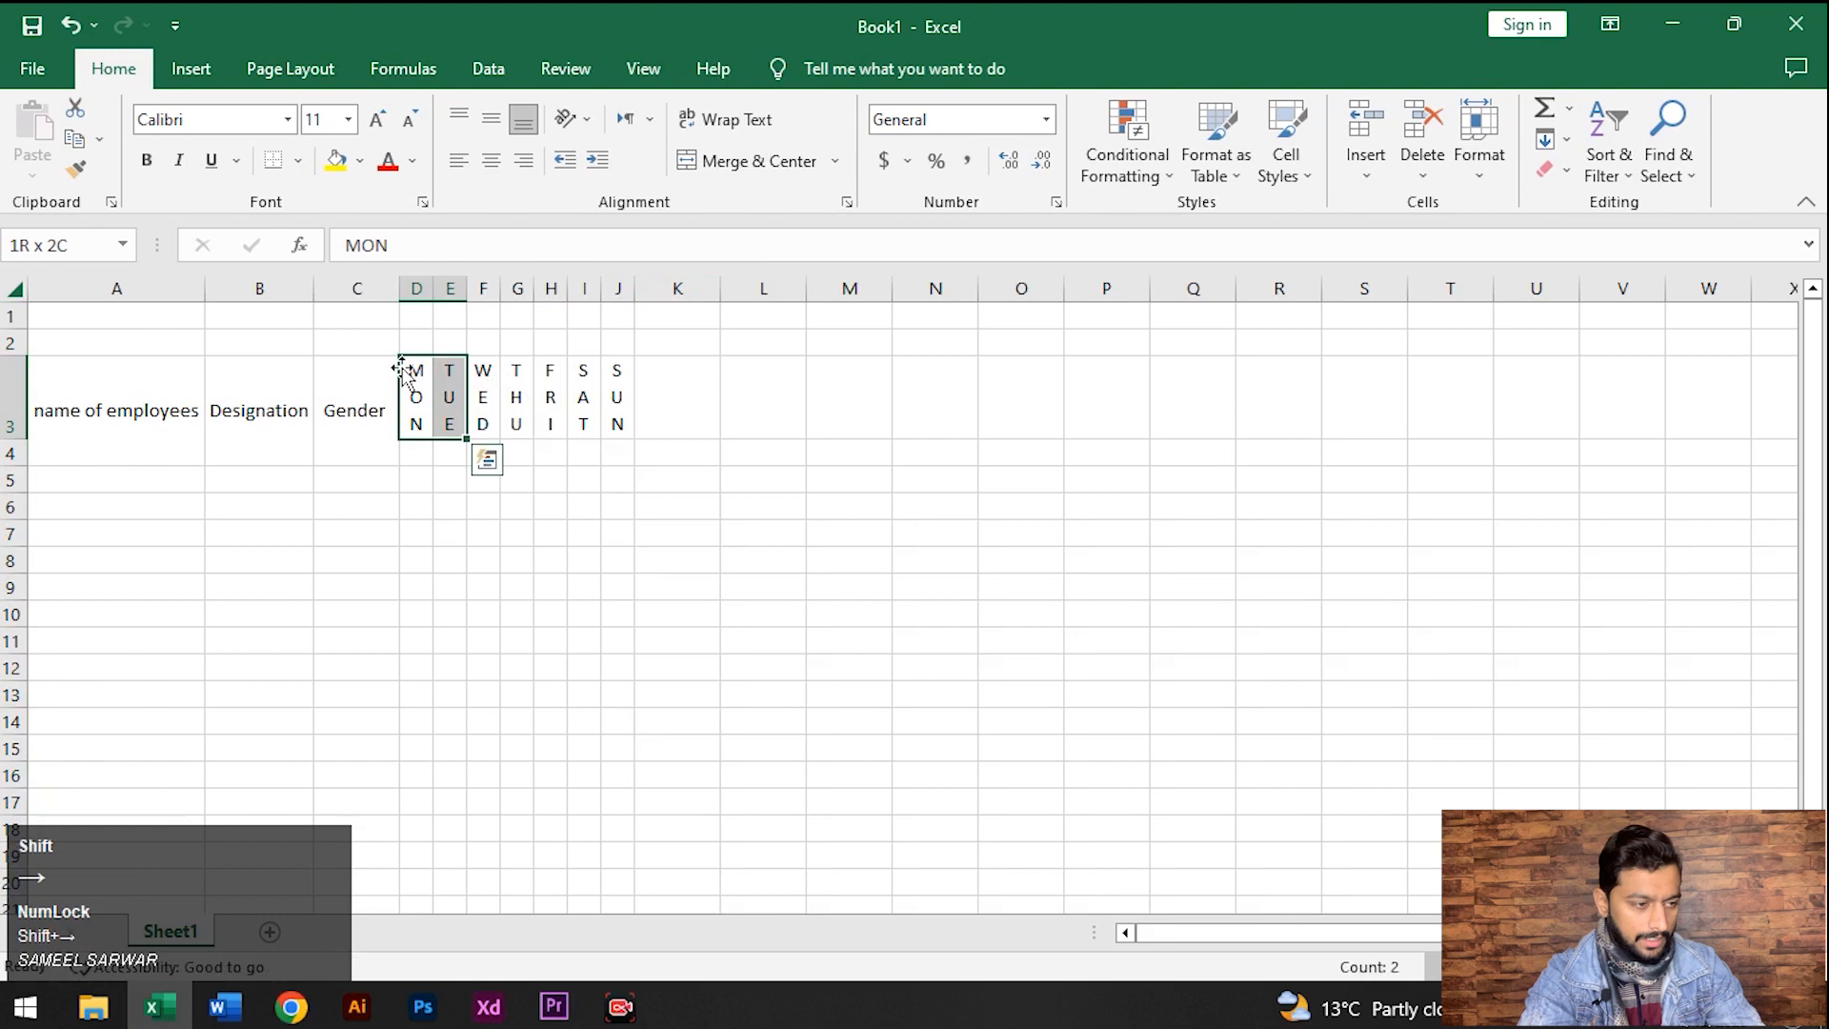
pyautogui.hotkey('shift', 'Right')
pyautogui.hotkey('shift', 'Right')
pyautogui.hotkey('shift', 'Right')
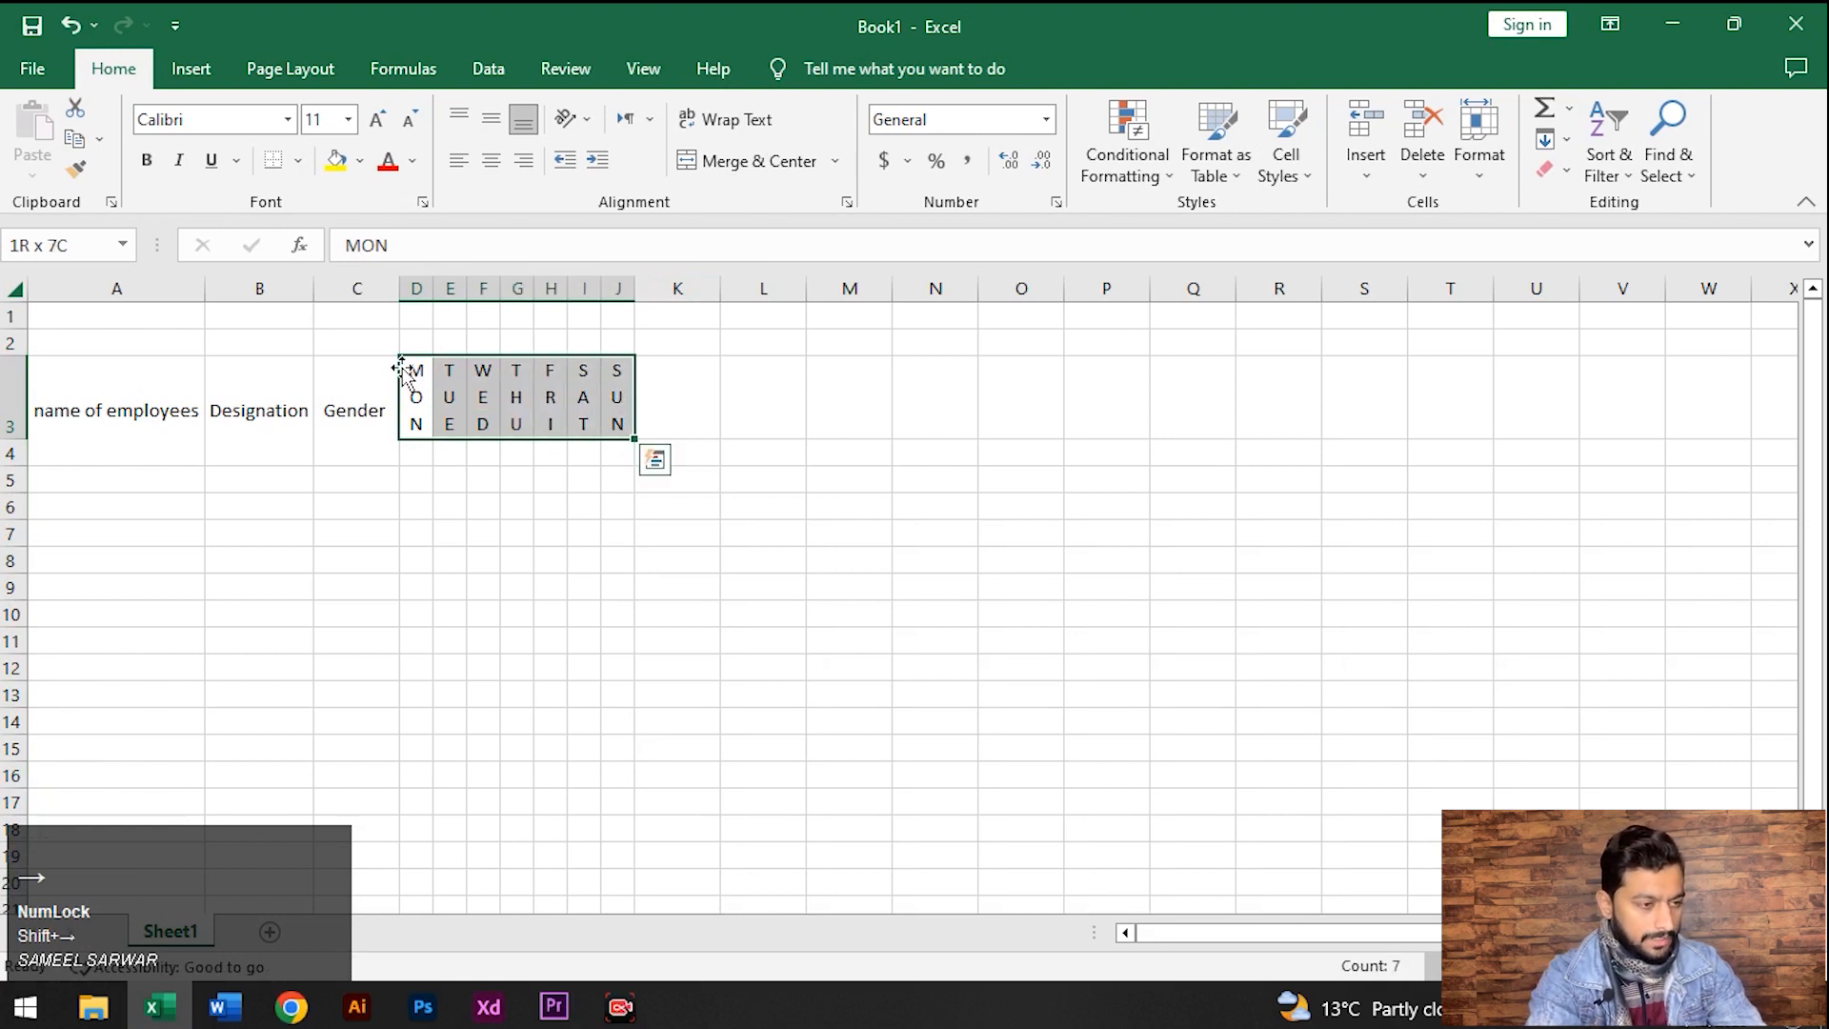
pyautogui.hotkey('ctrl', 'c')
# Try pasting the copied weekday headings into row 3 starting at K3, and undo the paste
pyautogui.click(705, 415)
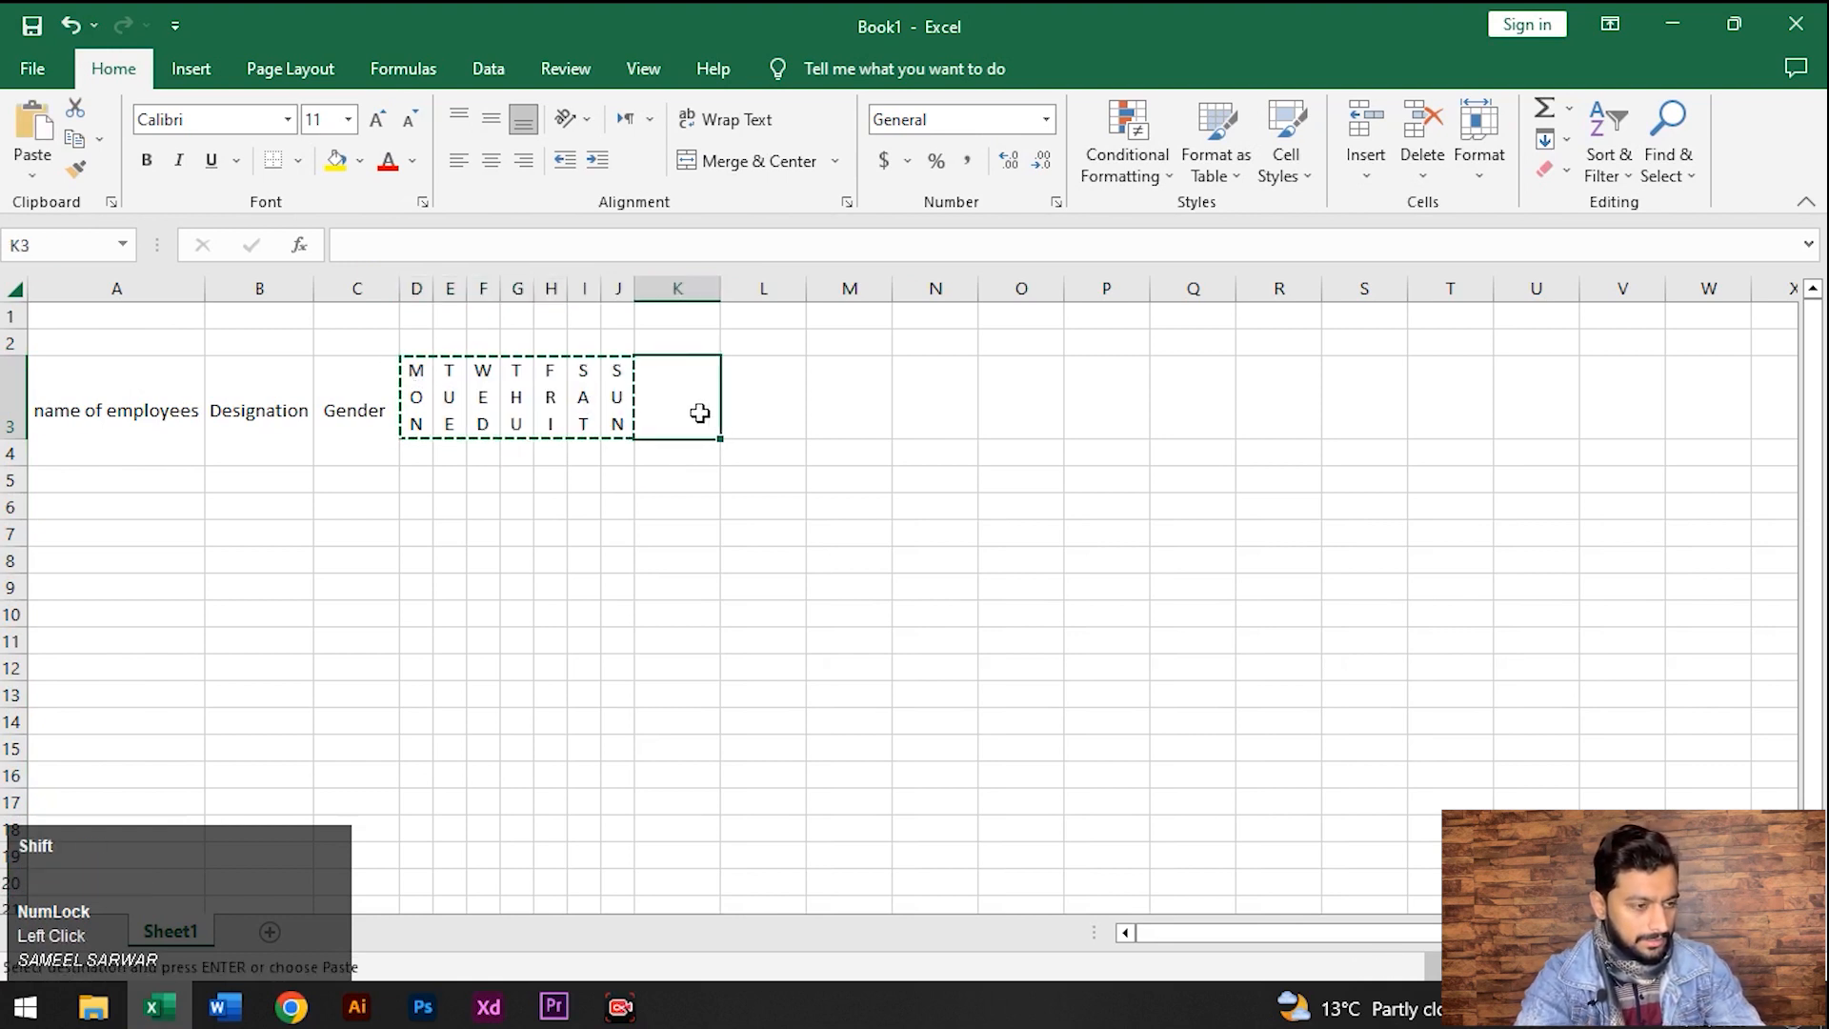
pyautogui.hotkey('shift', 'Right')
pyautogui.hotkey('shift', 'Right')
pyautogui.hotkey('shift', 'Right')
pyautogui.hotkey('shift', 'Right')
pyautogui.hotkey('shift', 'Right')
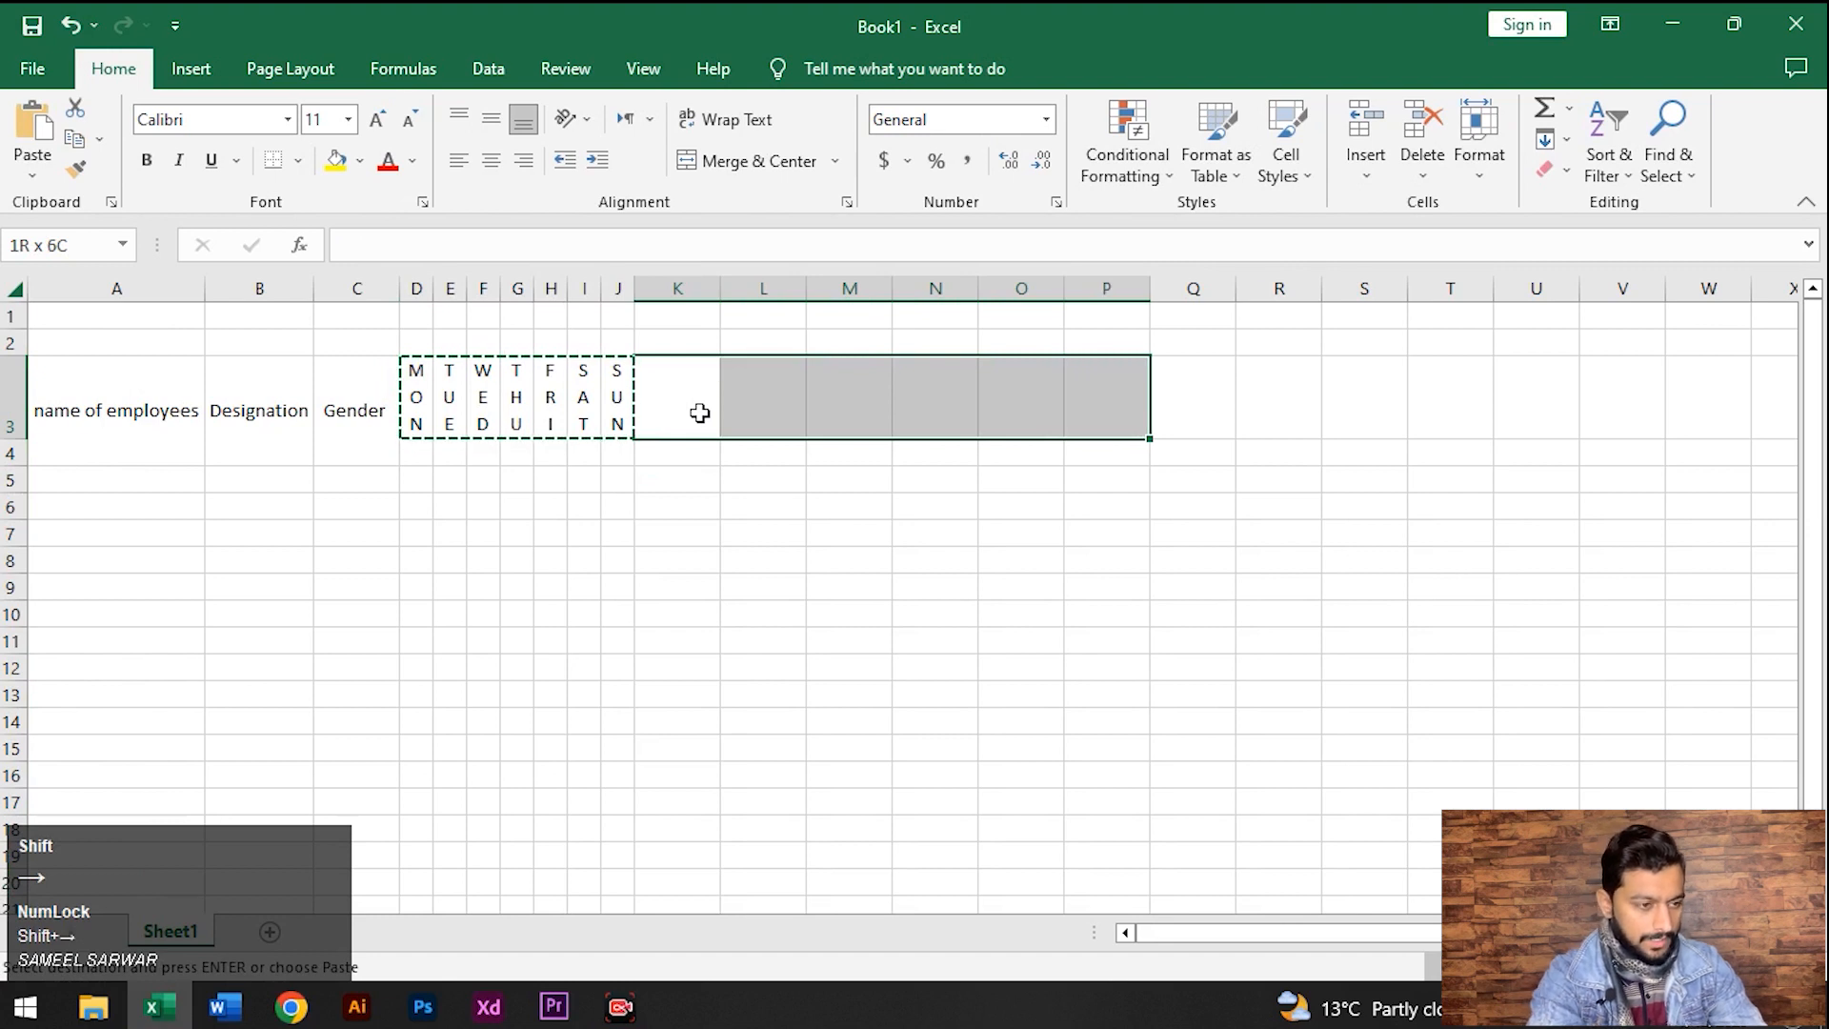
pyautogui.hotkey('shift', 'Left')
pyautogui.hotkey('shift', 'Right')
pyautogui.hotkey('shift', 'Right')
pyautogui.hotkey('shift', 'Right')
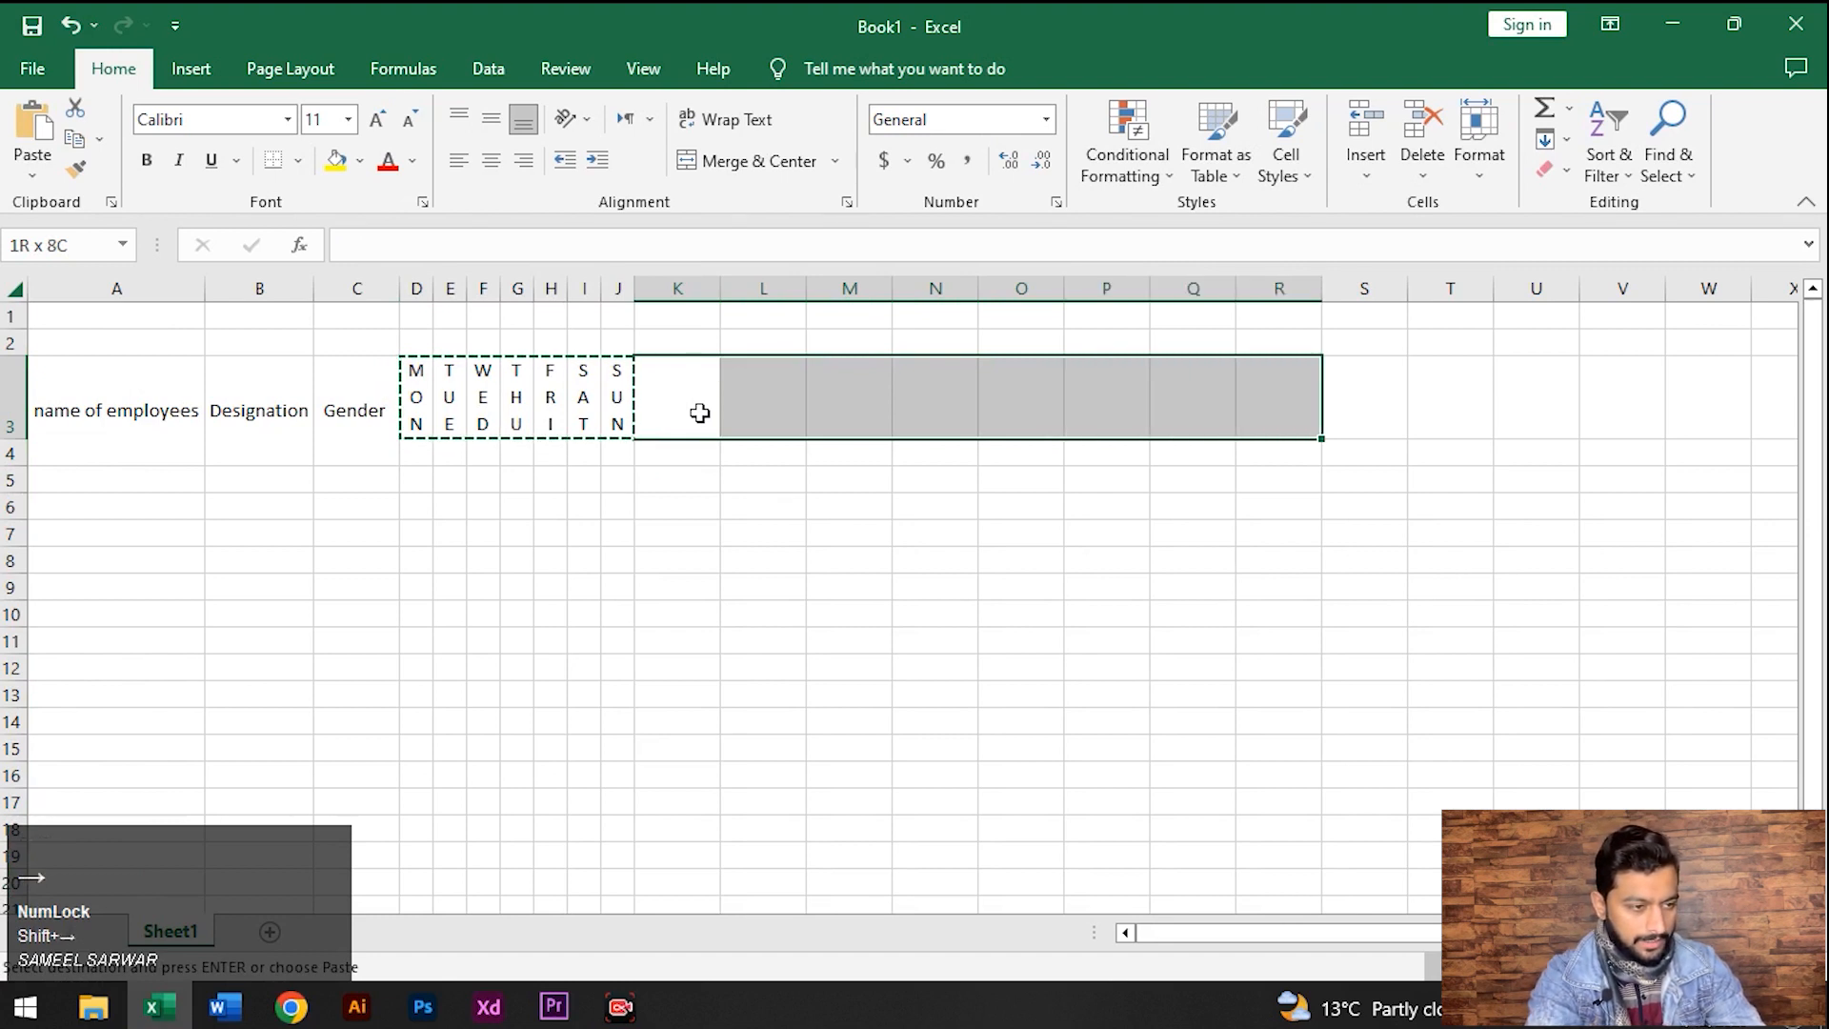
pyautogui.hotkey('ctrl', 'v')
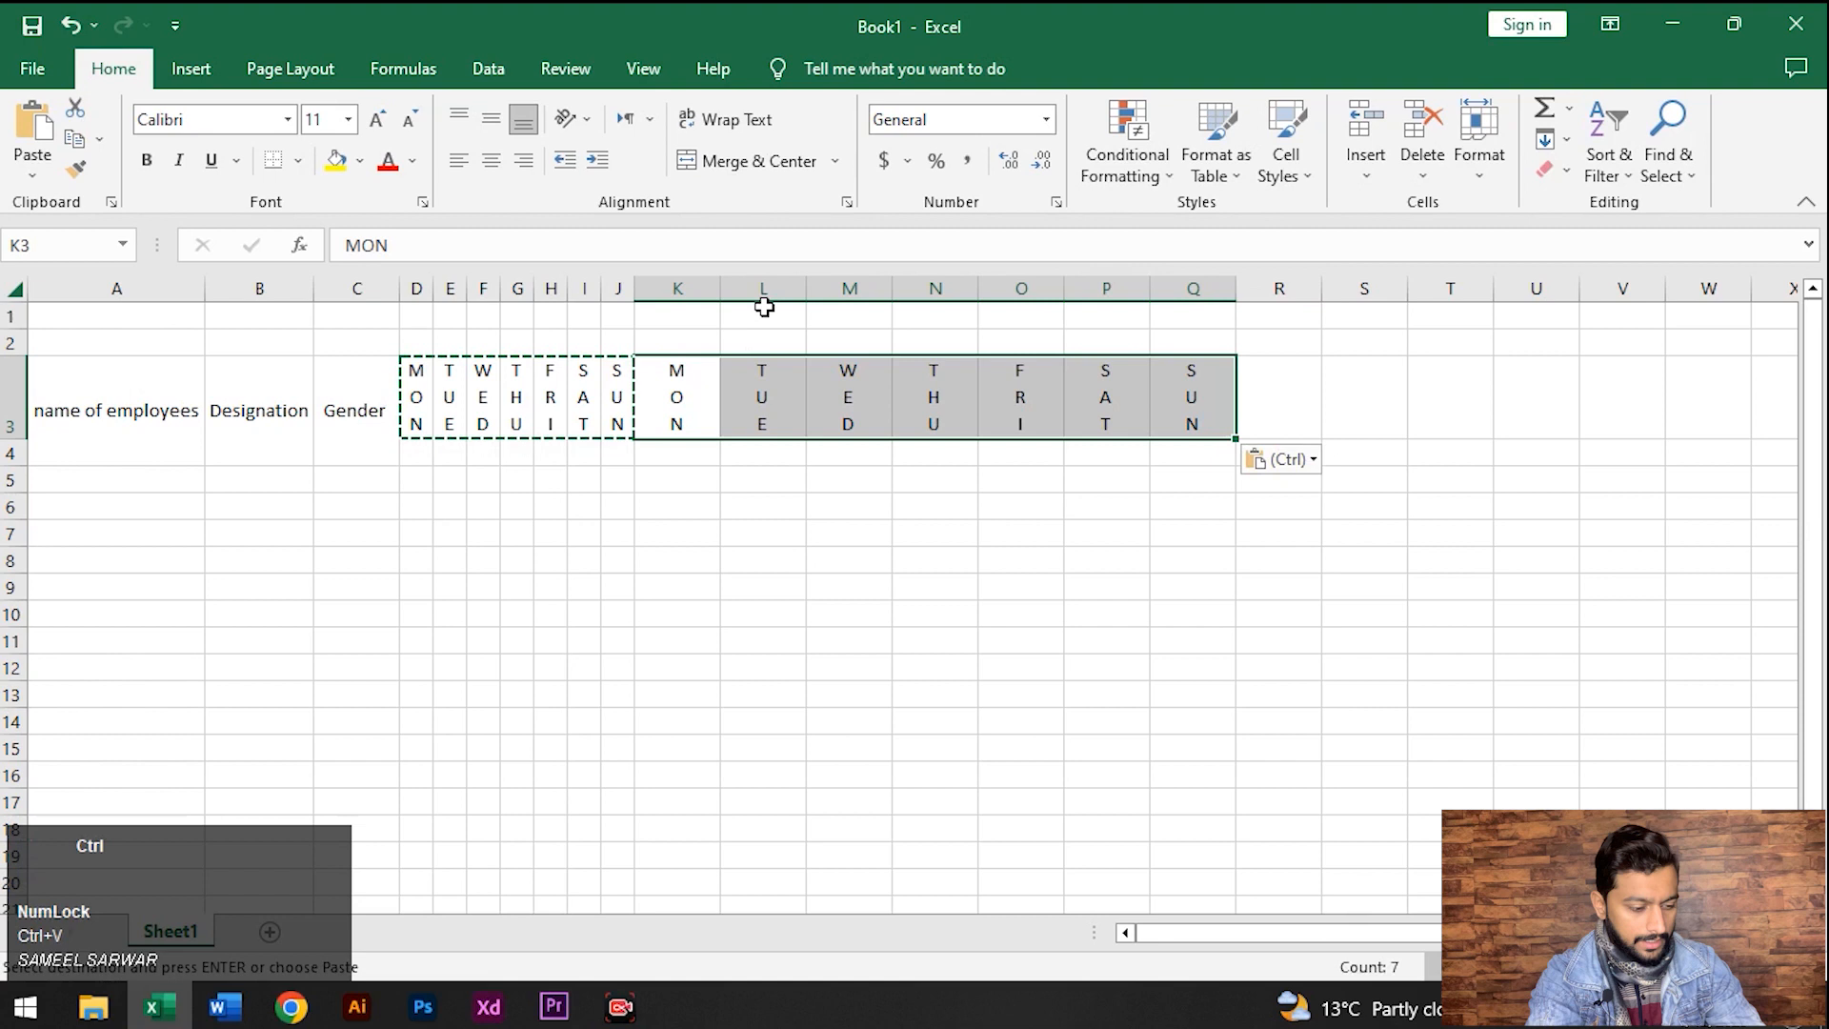
pyautogui.hotkey('ctrl', 'z')
# Extend the weekday headings from D3:J3 across row 3 to cell AF3 with AutoFill
pyautogui.click(424, 375)
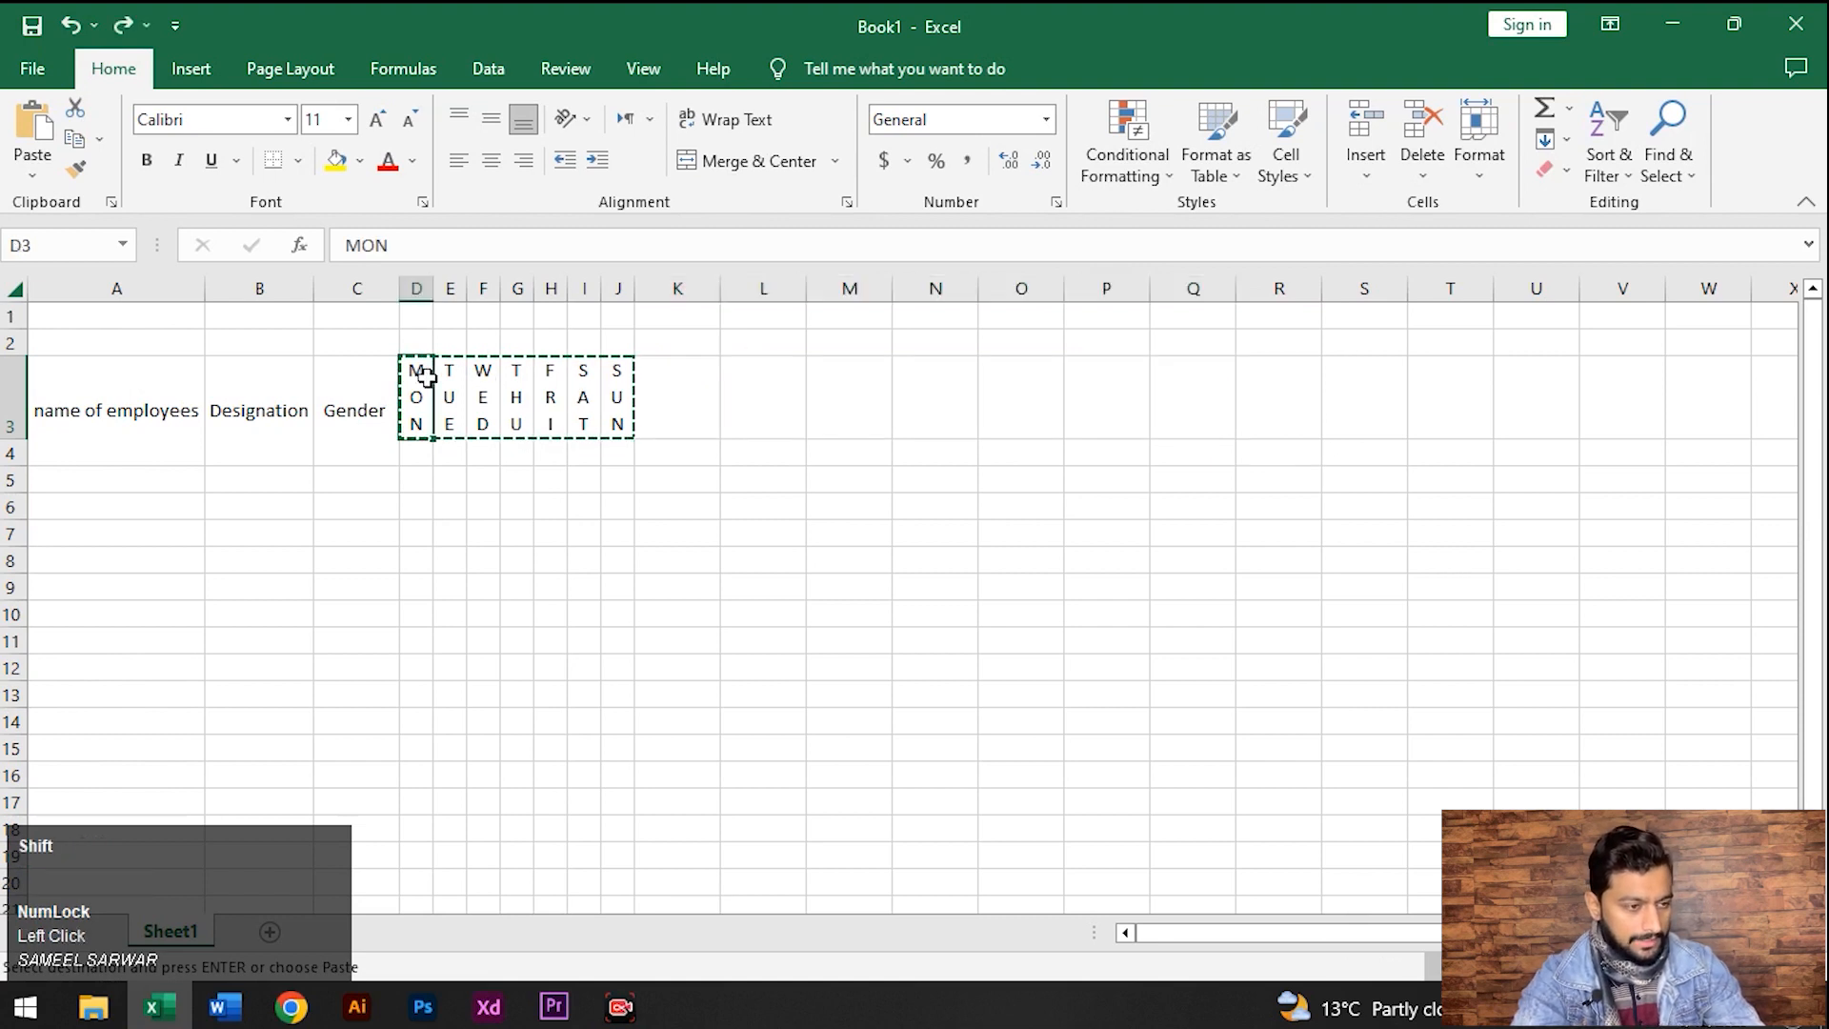
pyautogui.hotkey('shift', 'Right')
pyautogui.hotkey('shift', 'Right')
pyautogui.hotkey('shift', 'Right')
pyautogui.hotkey('shift', 'Right')
pyautogui.hotkey('shift', 'Right')
pyautogui.hotkey('shift', 'Right')
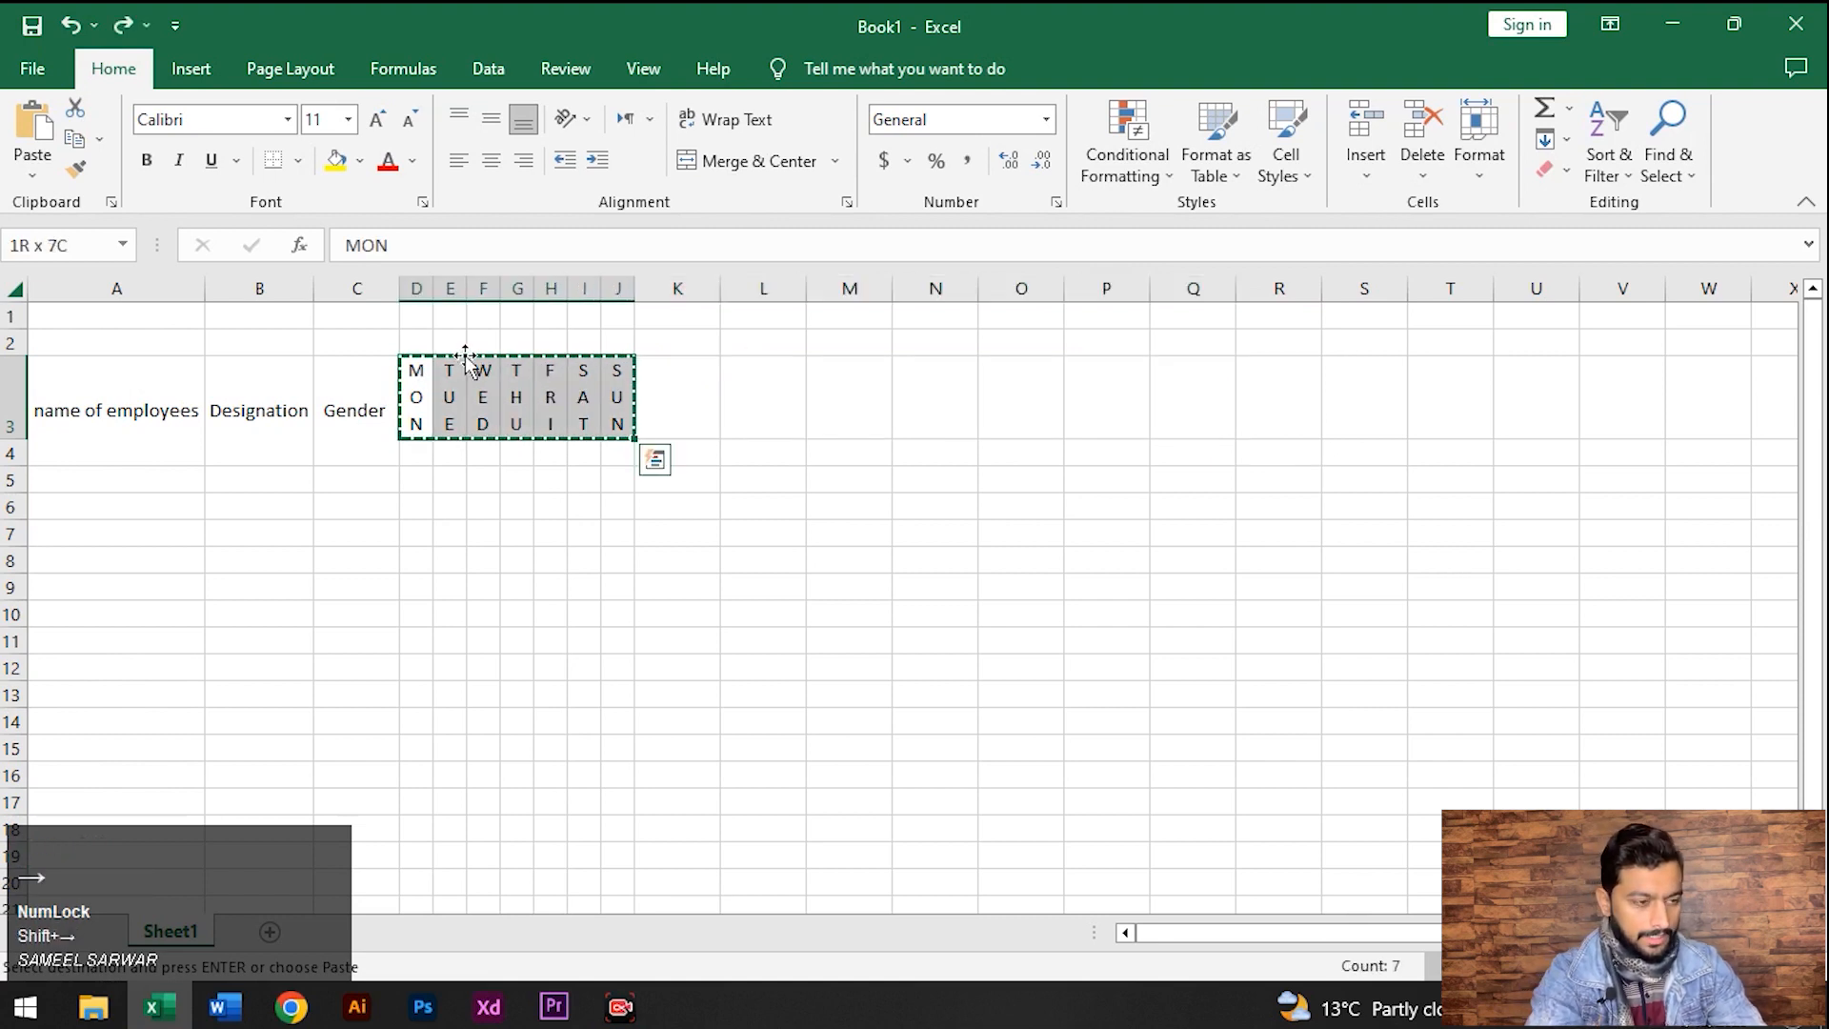
pyautogui.moveTo(636, 437); pyautogui.dragTo(1605, 433)
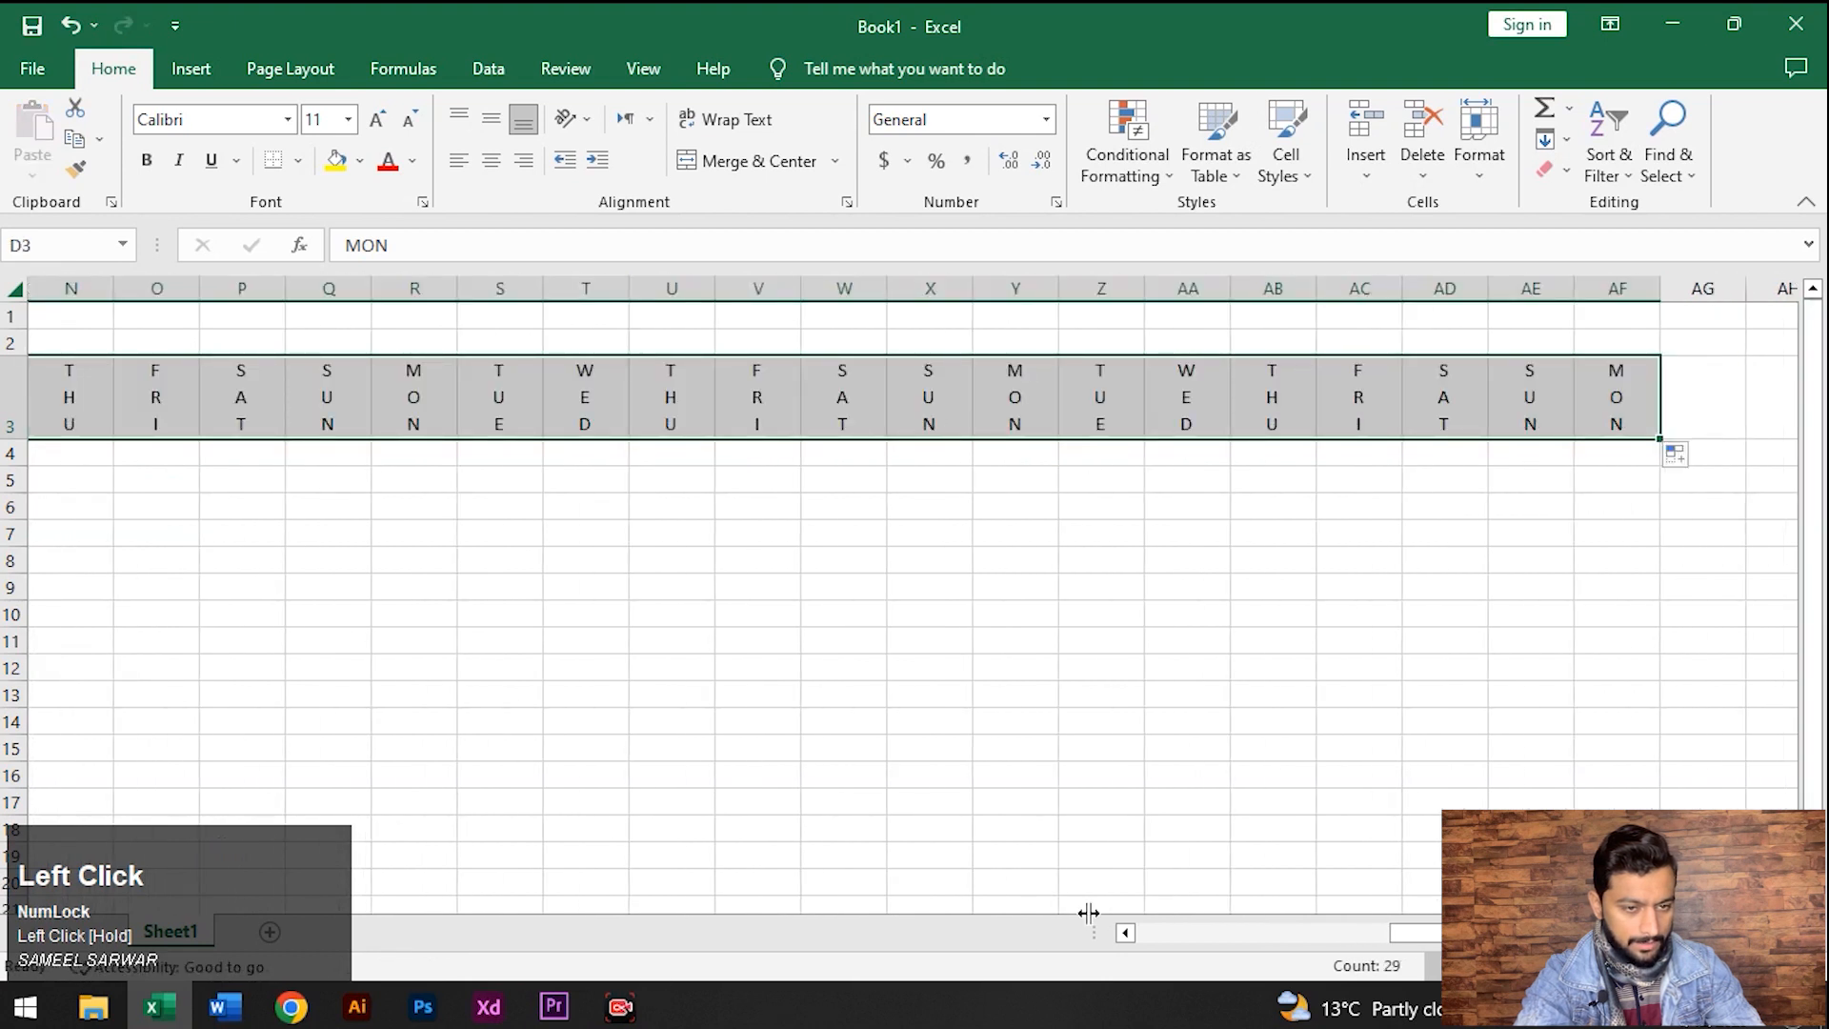
pyautogui.click(1338, 938)
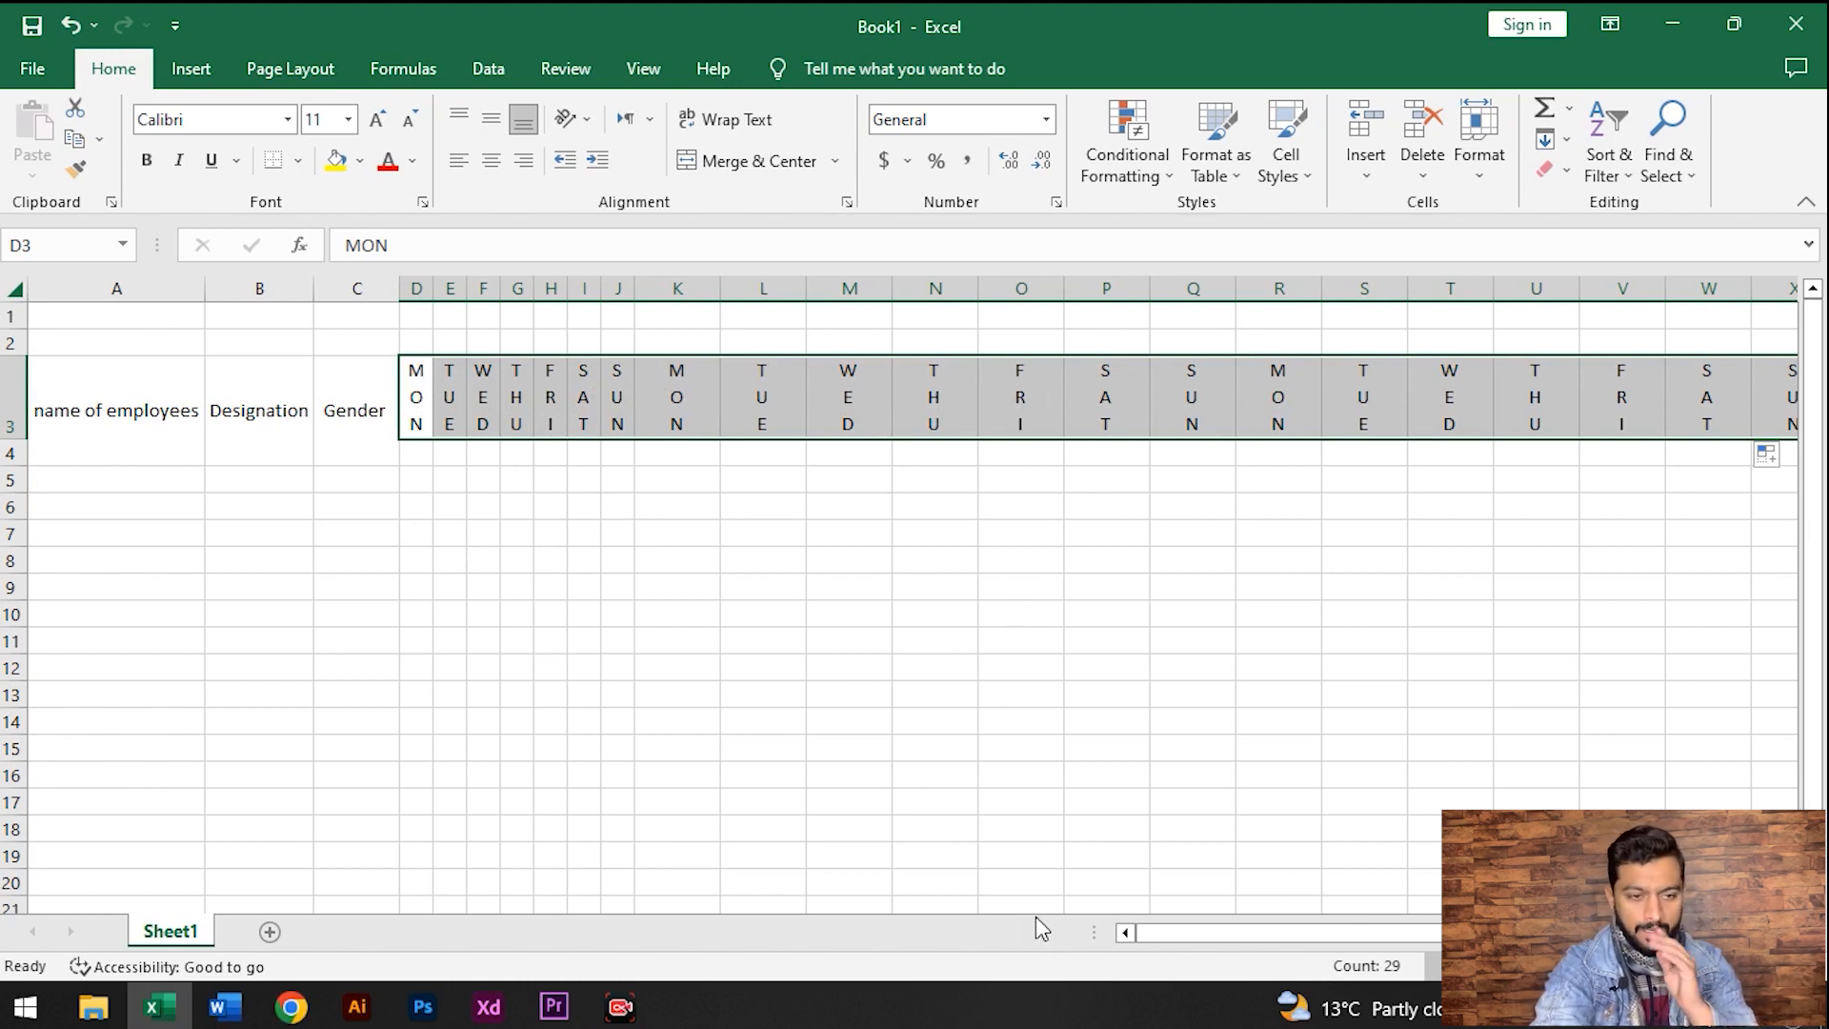
pyautogui.moveTo(1253, 930); pyautogui.dragTo(1215, 929)
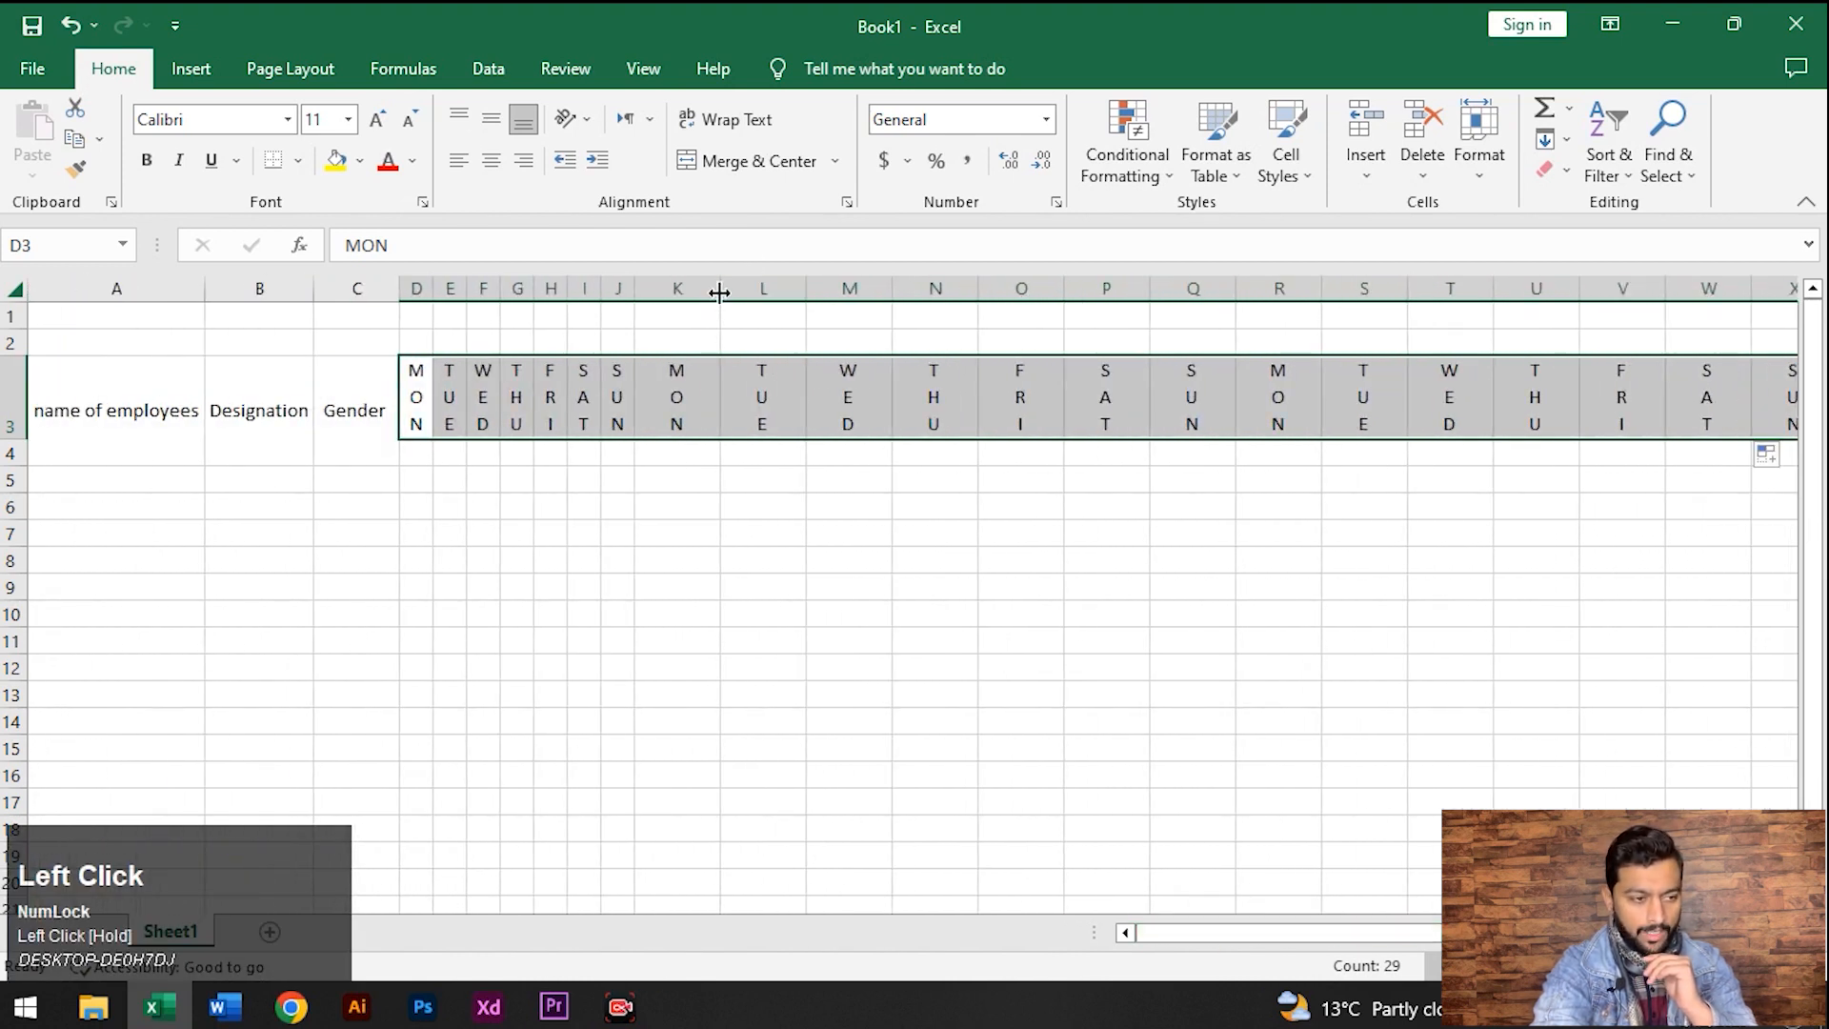
# AutoFit columns K through AF so they are as narrow as the vertical weekday headings
pyautogui.doubleClick(720, 290)
pyautogui.doubleClick(758, 286)
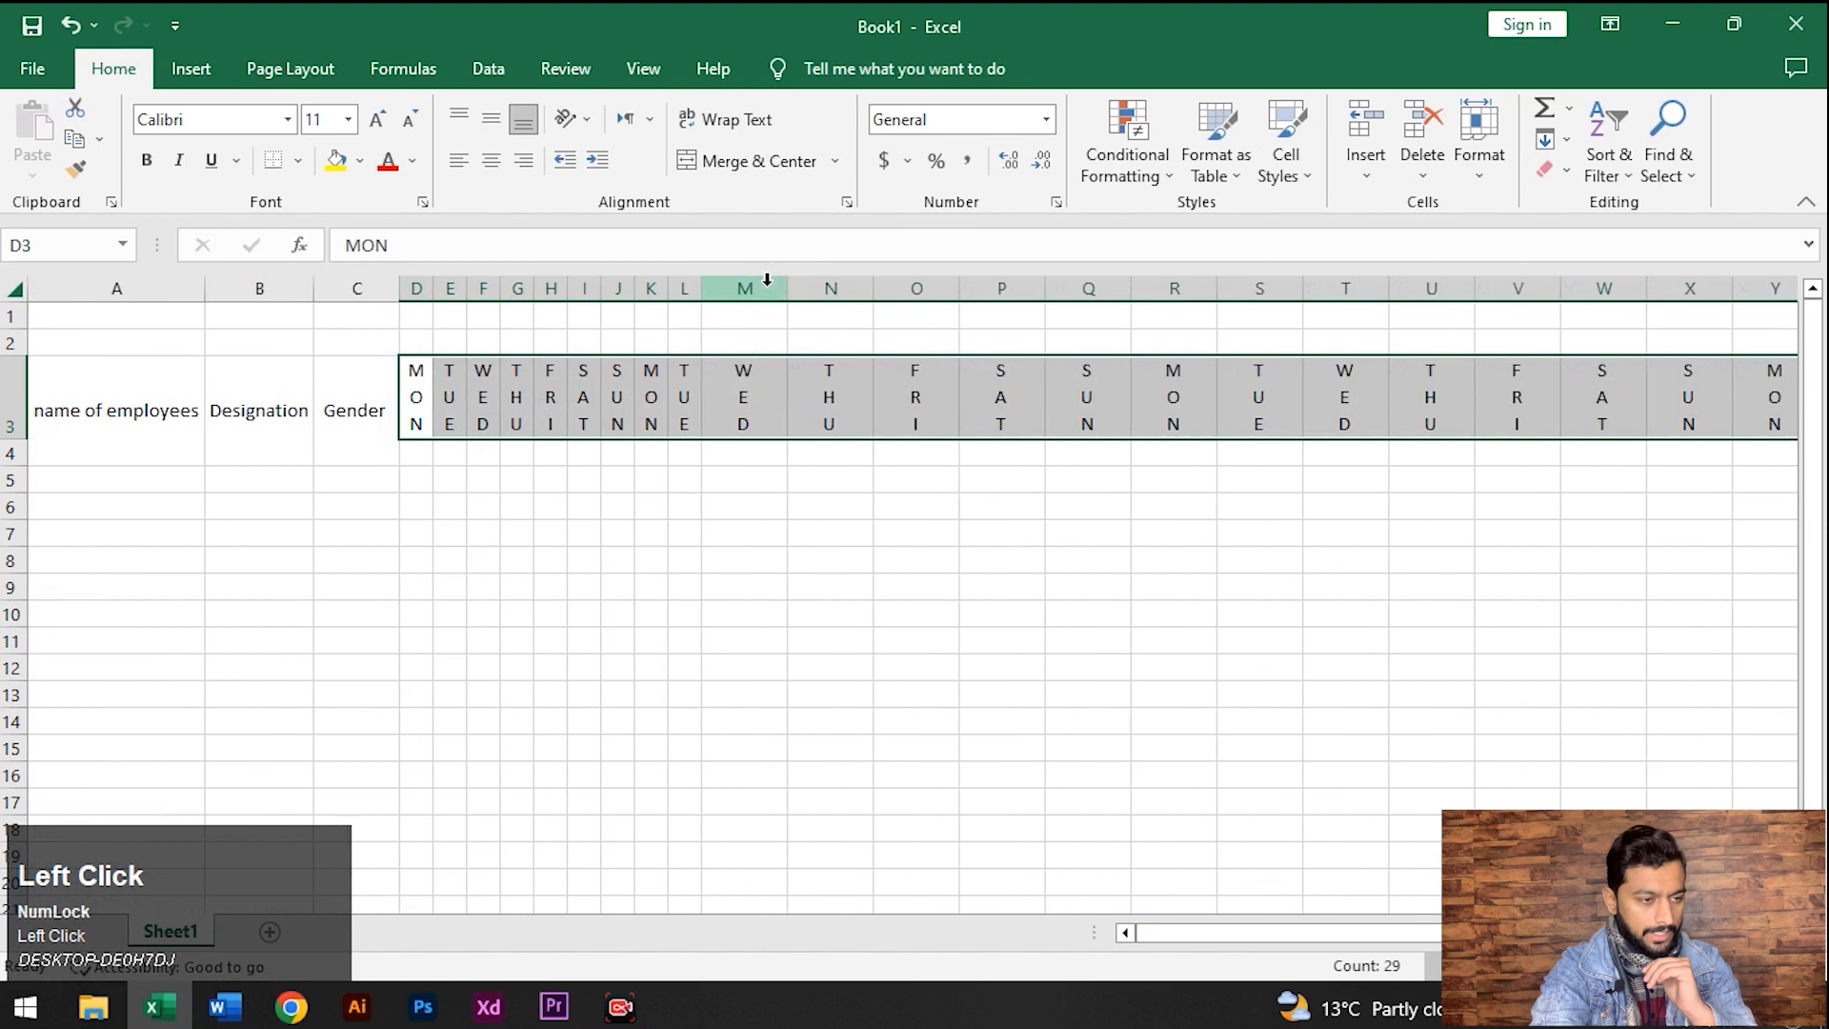
pyautogui.doubleClick(788, 286)
pyautogui.doubleClick(820, 285)
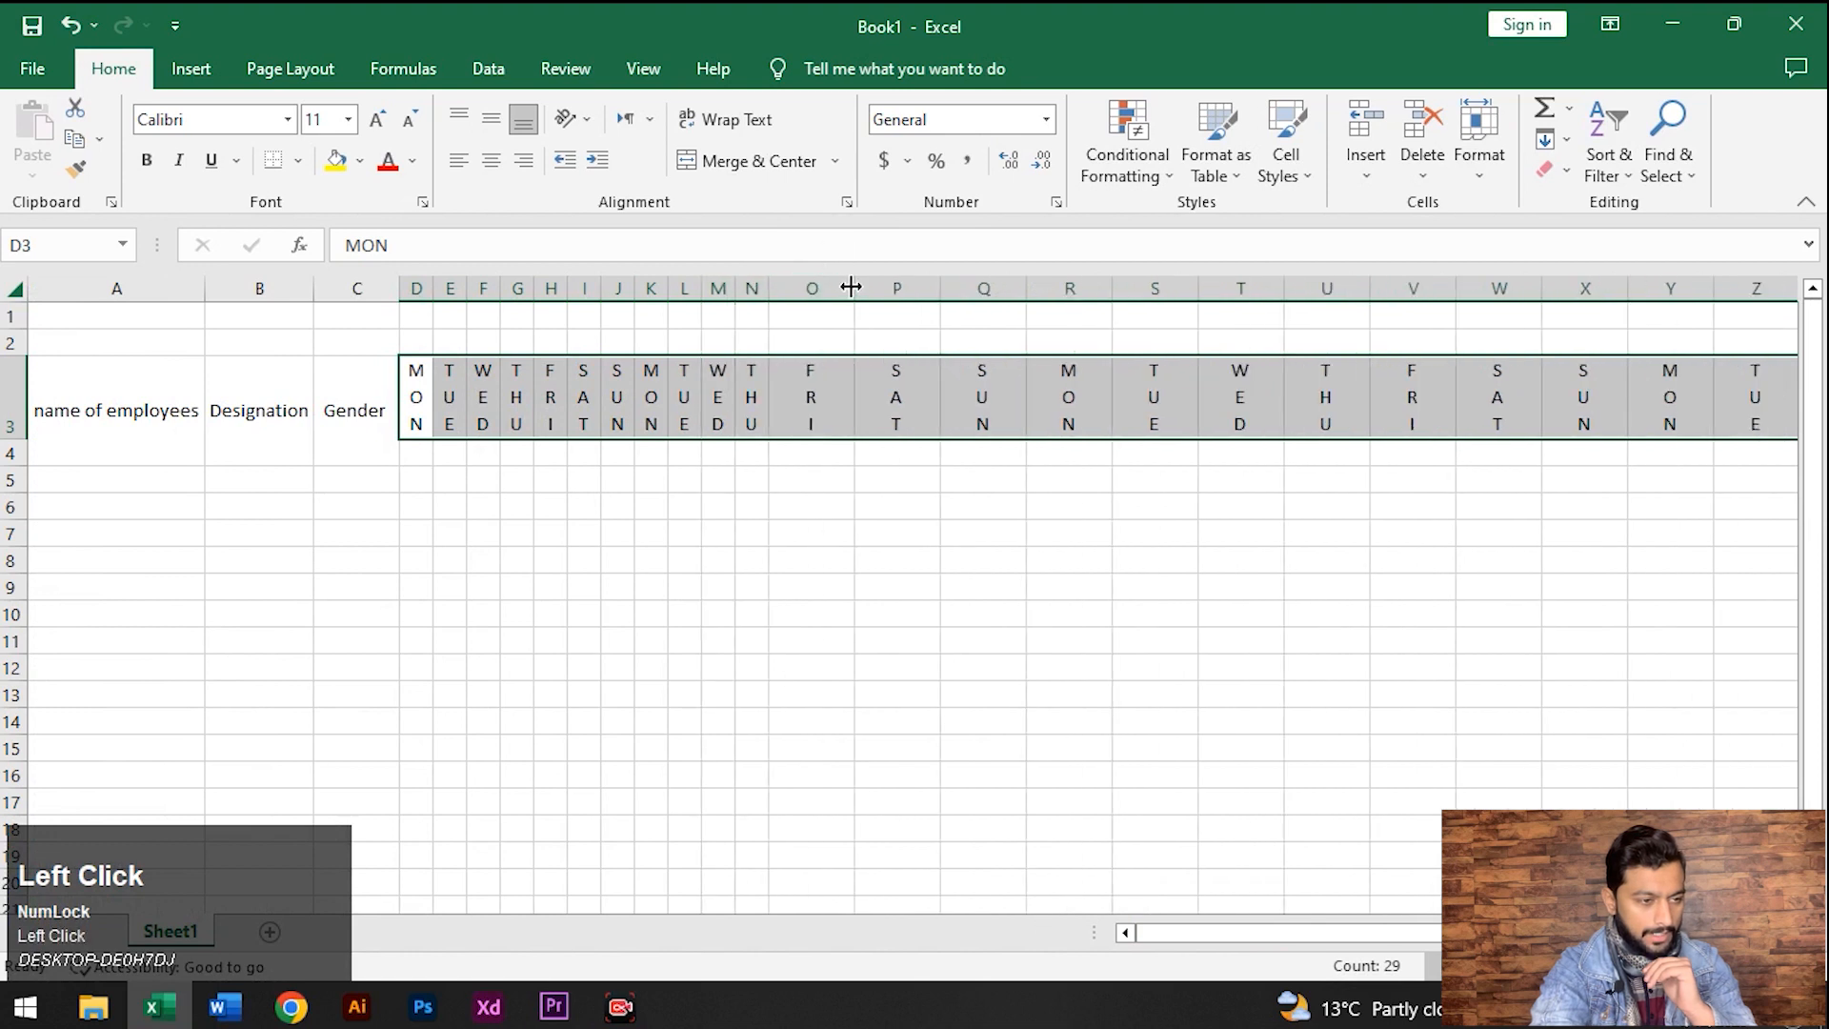
pyautogui.doubleClick(853, 286)
pyautogui.doubleClick(887, 285)
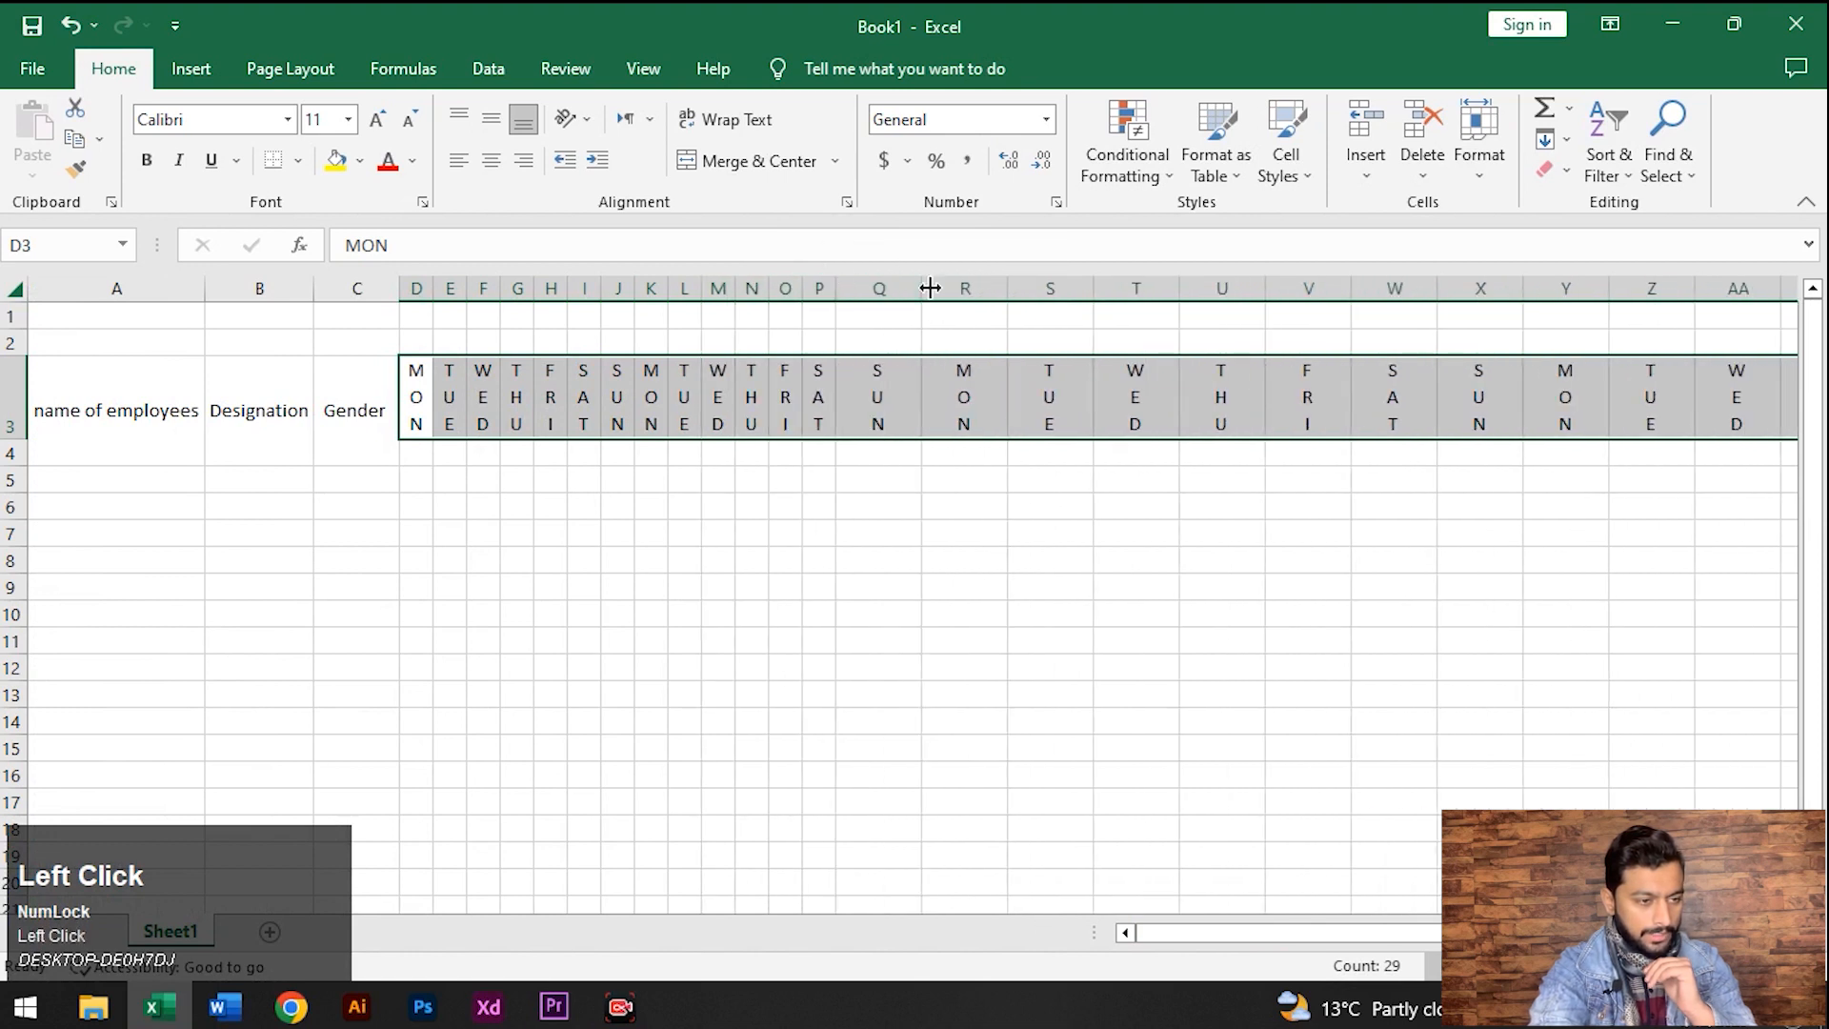
pyautogui.doubleClick(923, 280)
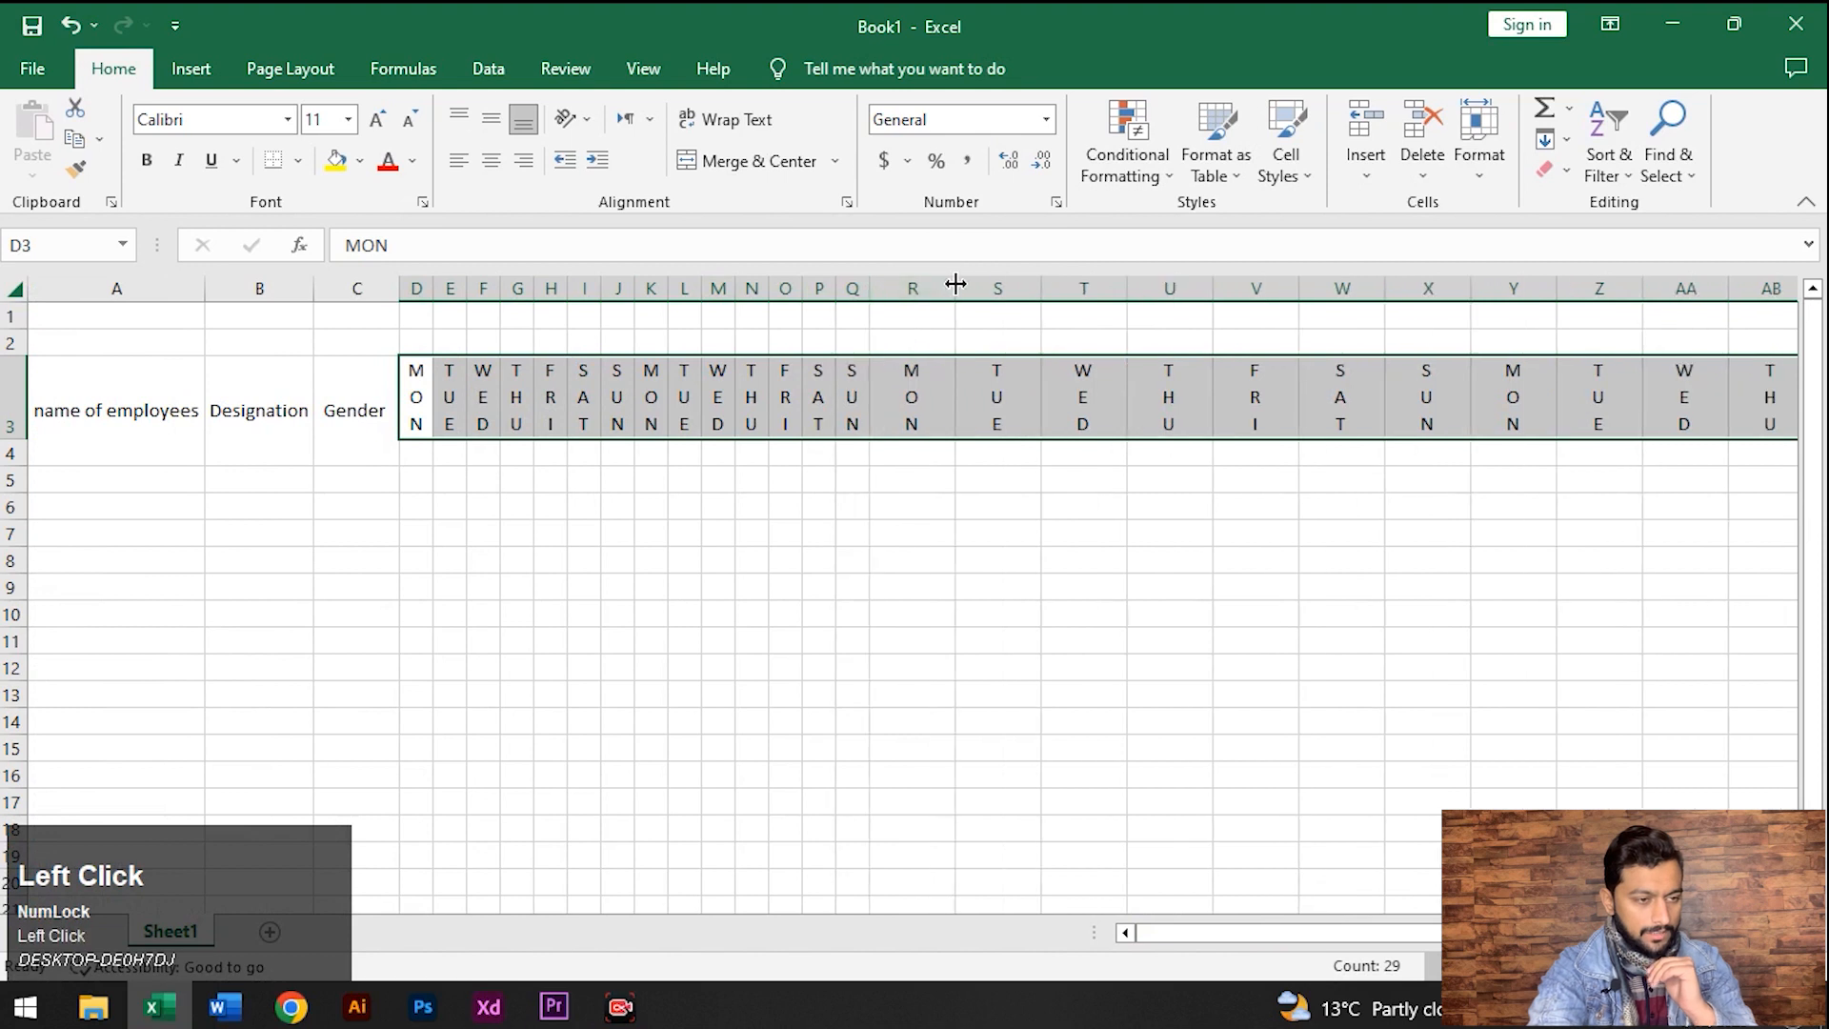
pyautogui.doubleClick(956, 282)
pyautogui.doubleClick(989, 286)
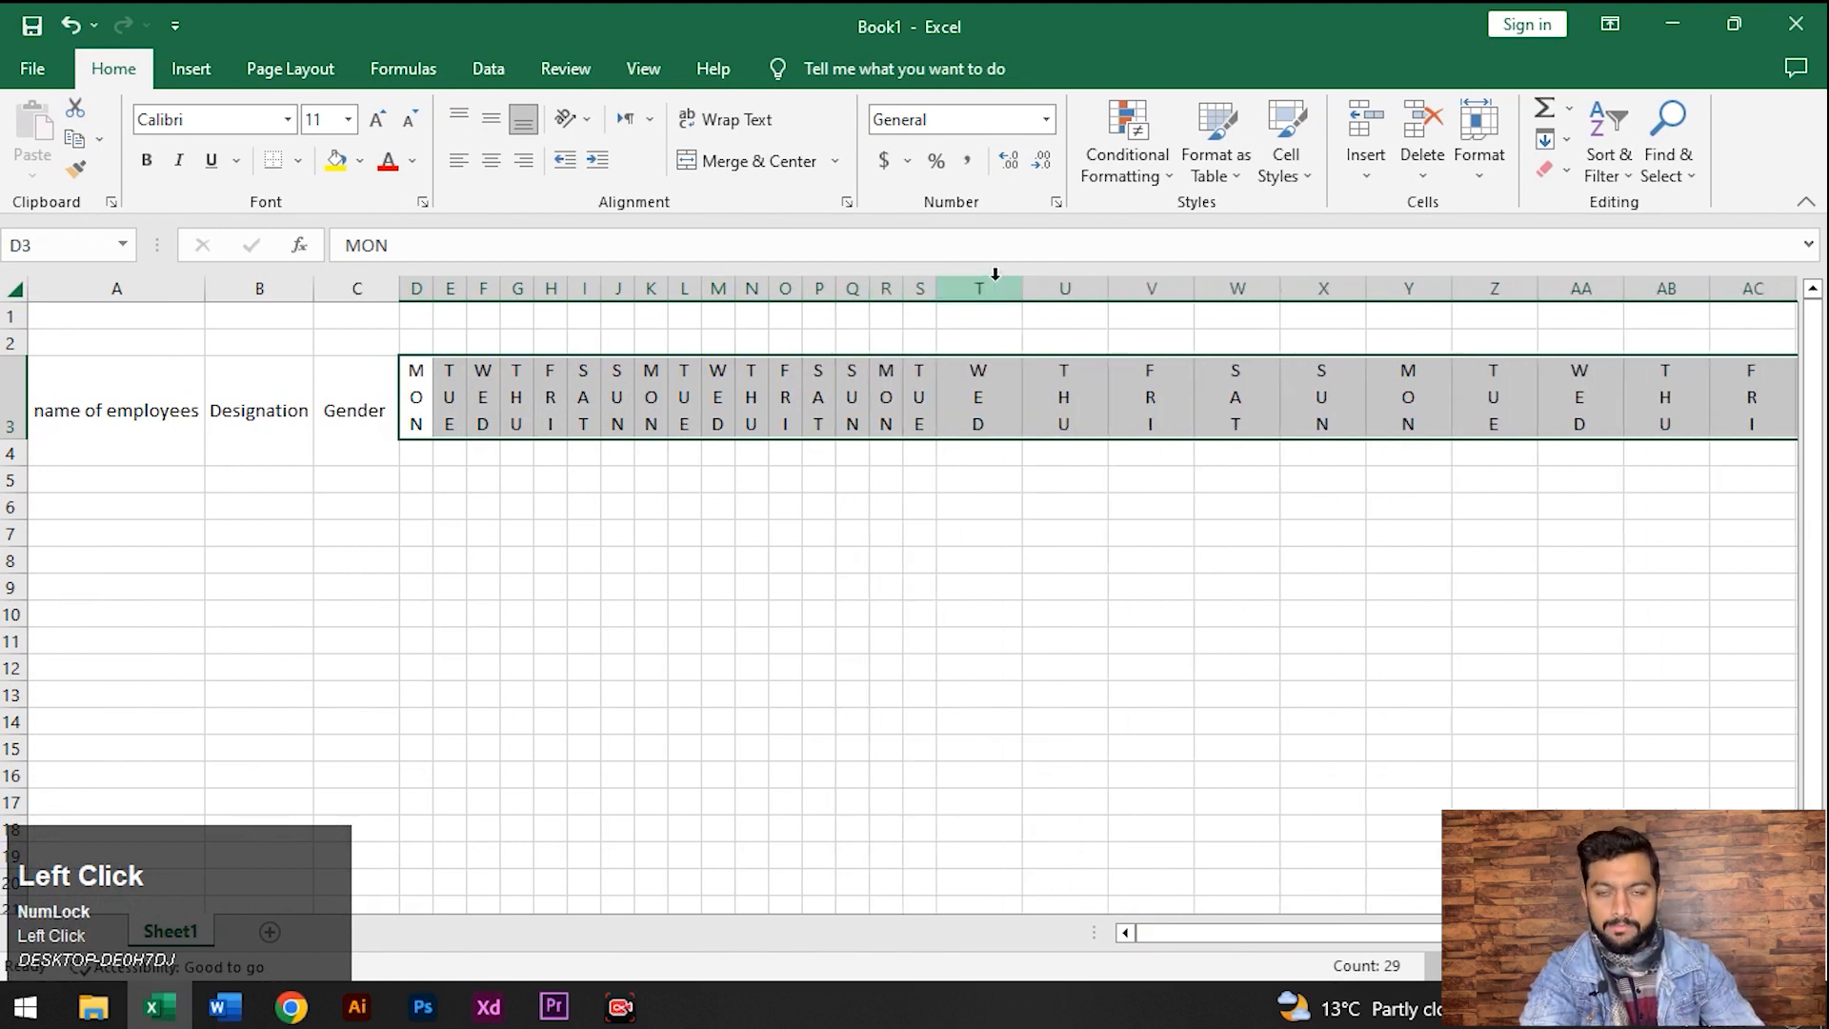
pyautogui.doubleClick(1022, 287)
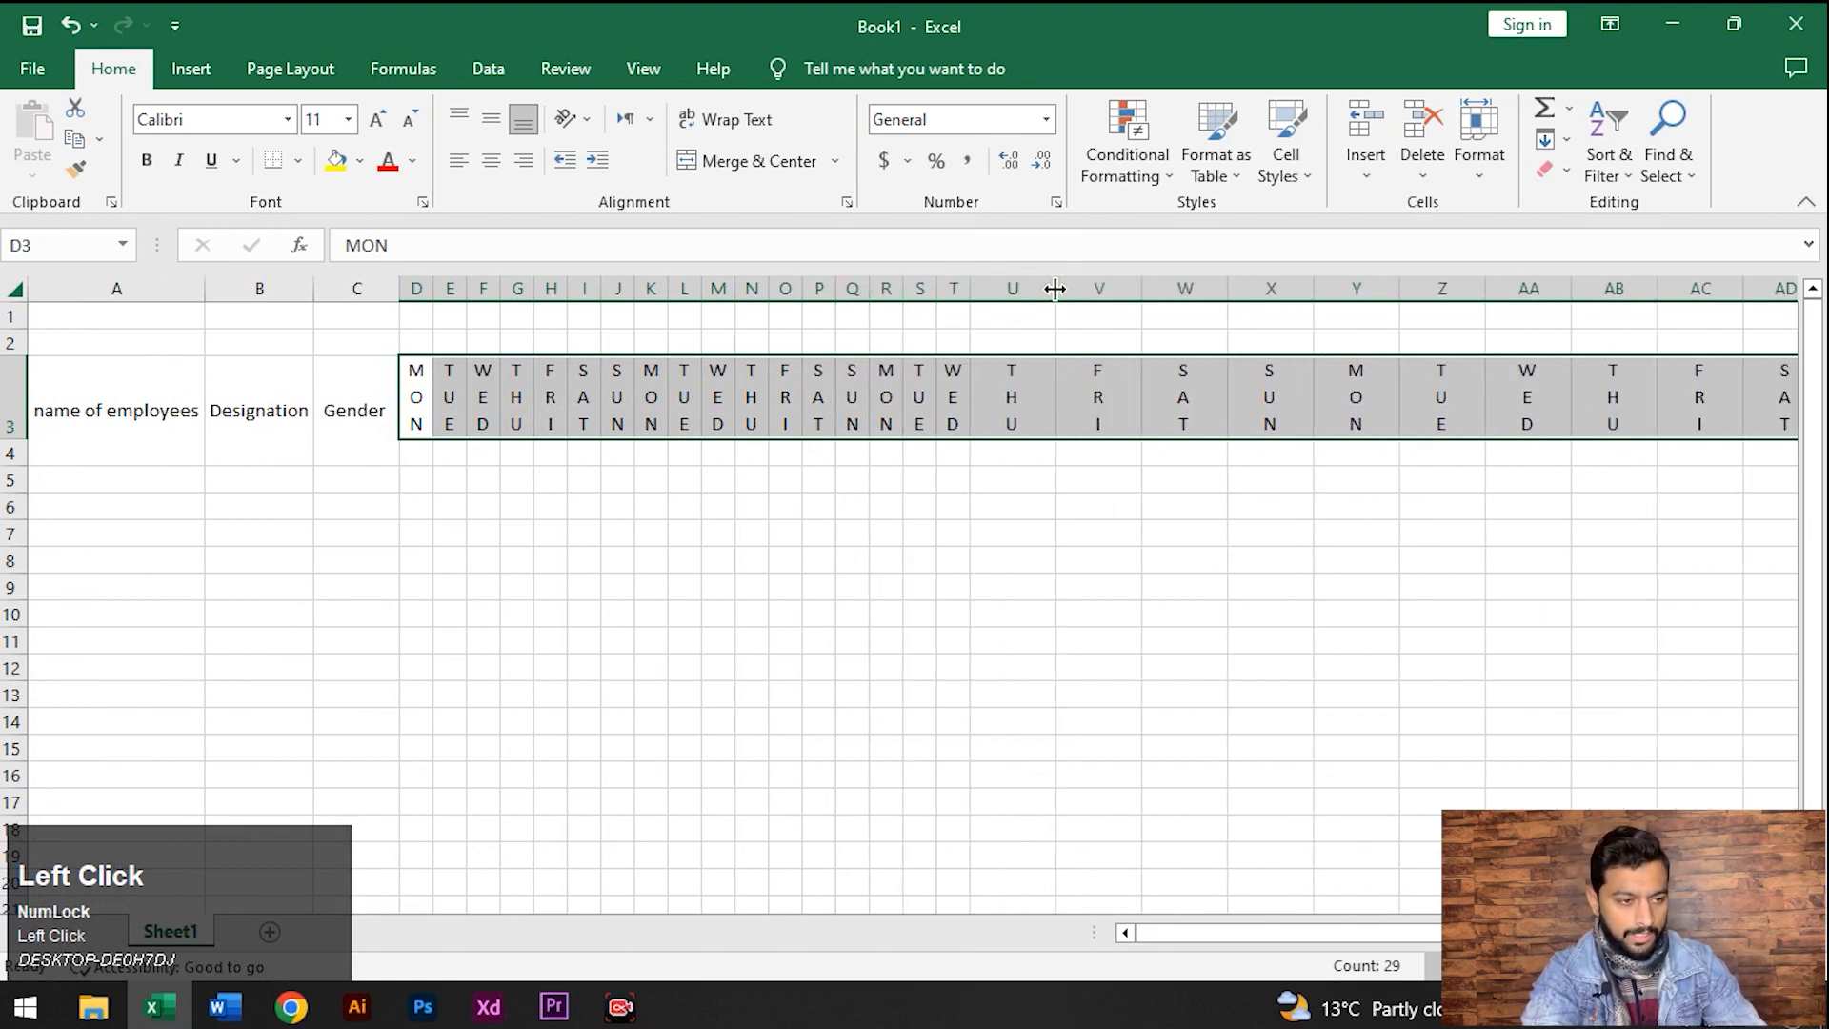
pyautogui.doubleClick(1055, 282)
pyautogui.doubleClick(1090, 288)
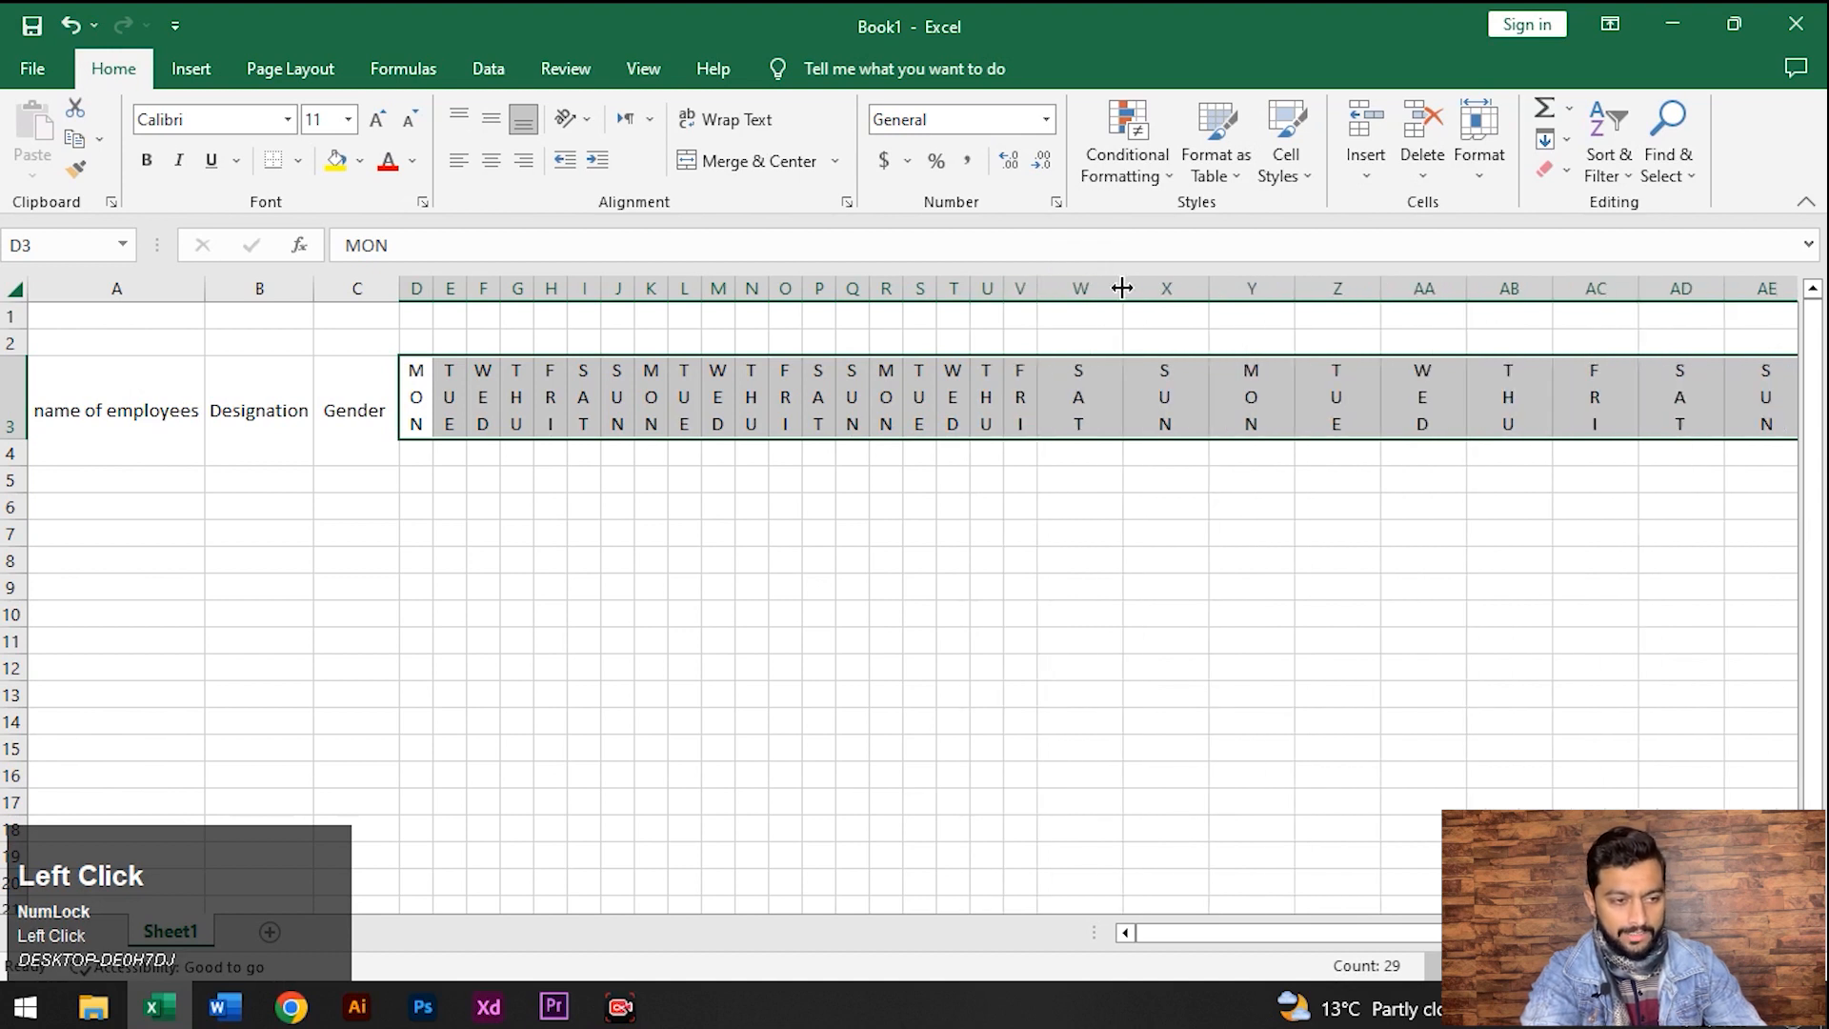
pyautogui.doubleClick(1122, 286)
pyautogui.doubleClick(1156, 286)
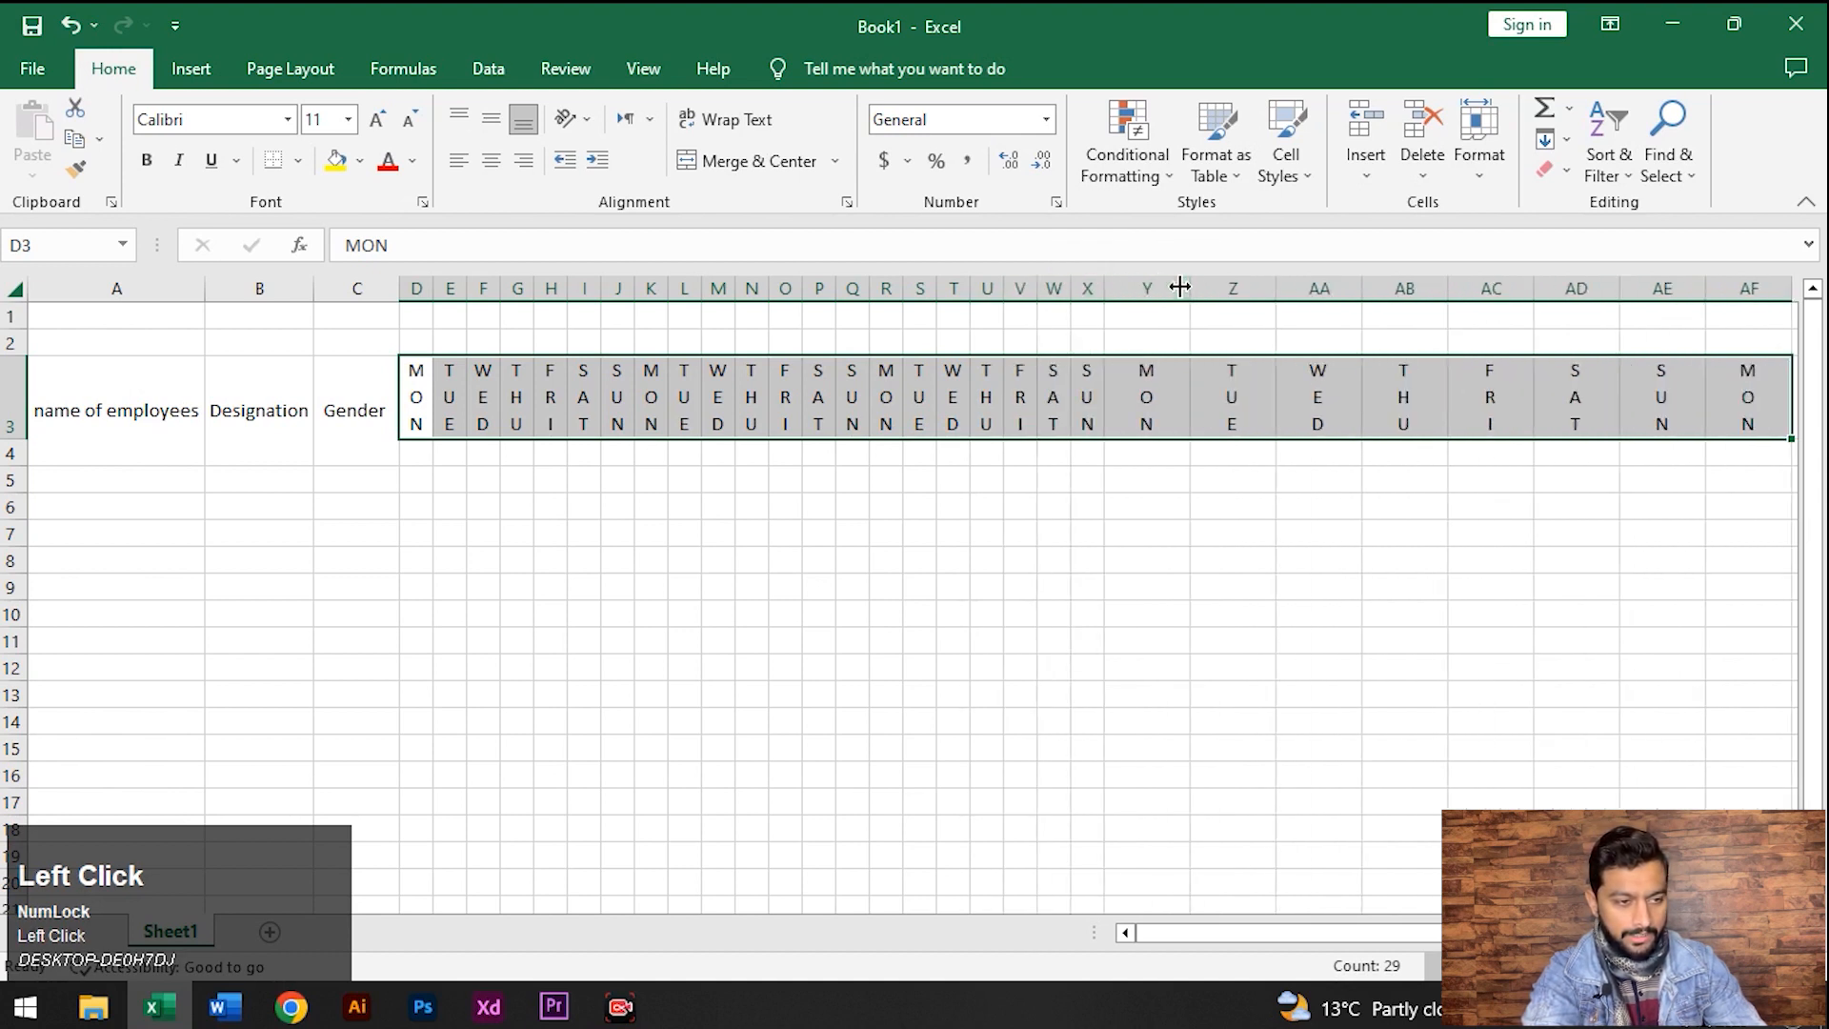
pyautogui.doubleClick(1187, 286)
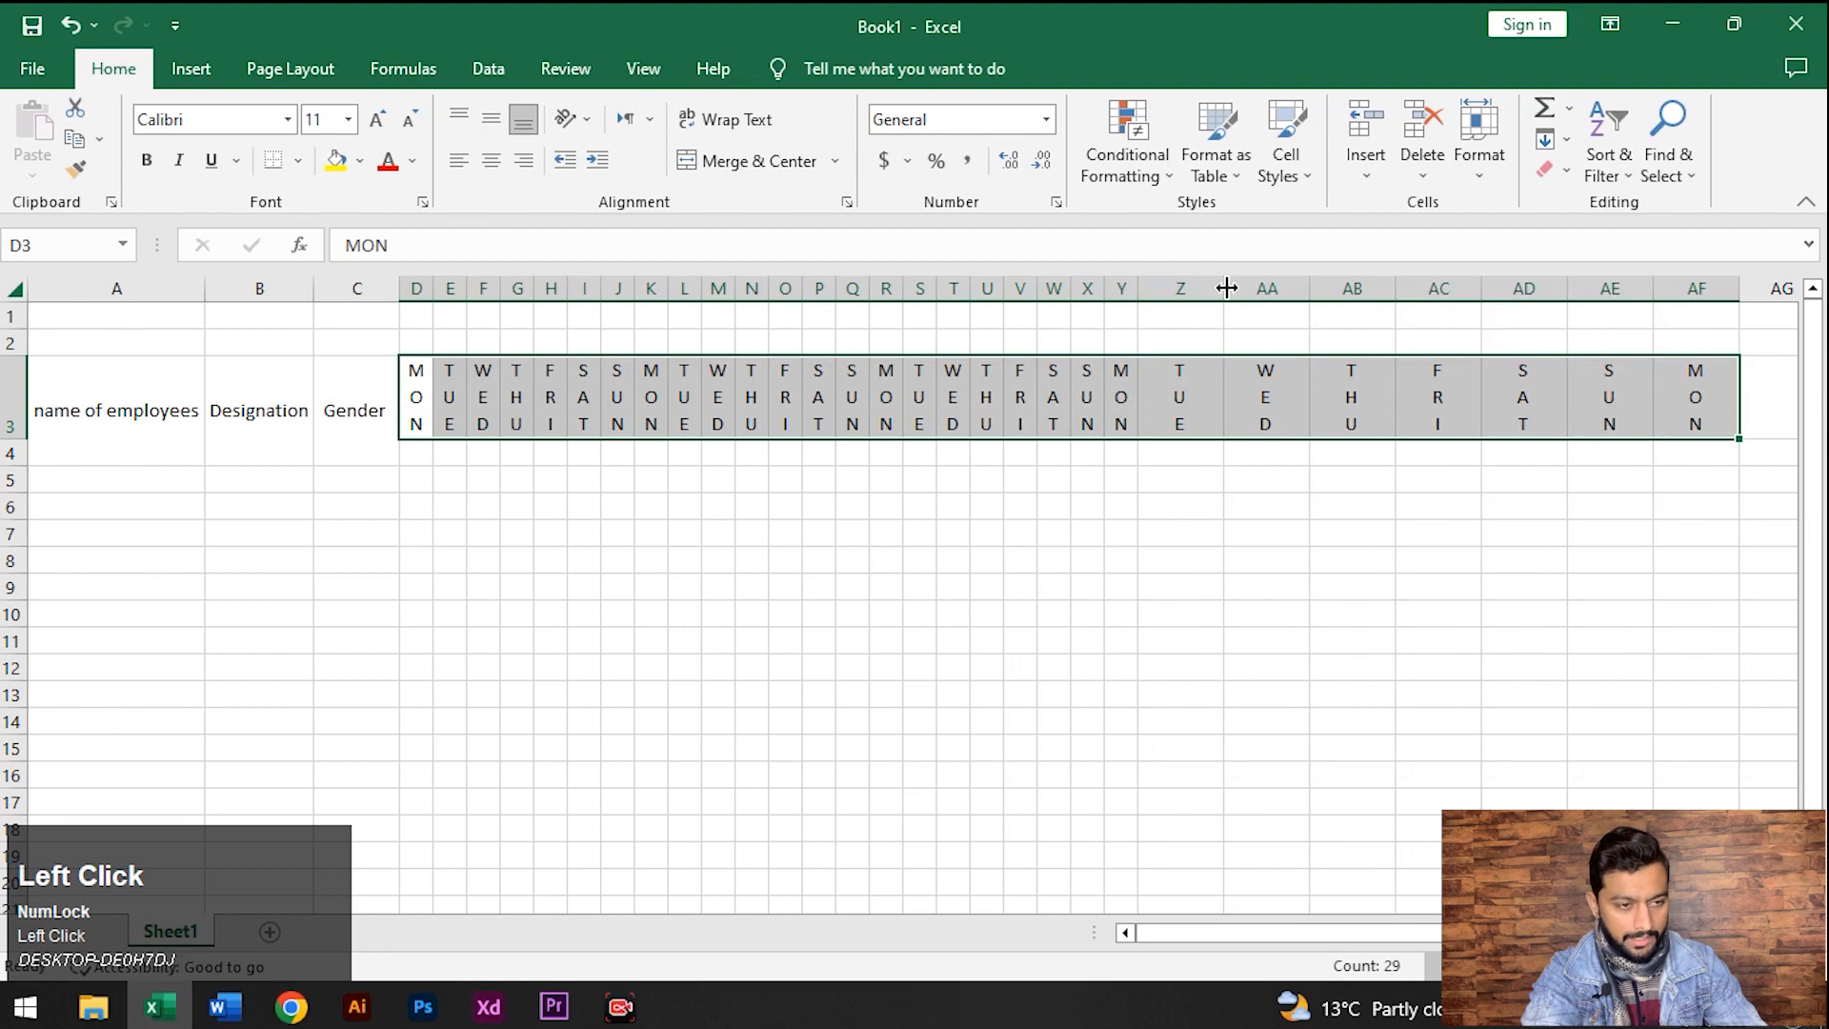
pyautogui.doubleClick(1226, 287)
pyautogui.doubleClick(1258, 288)
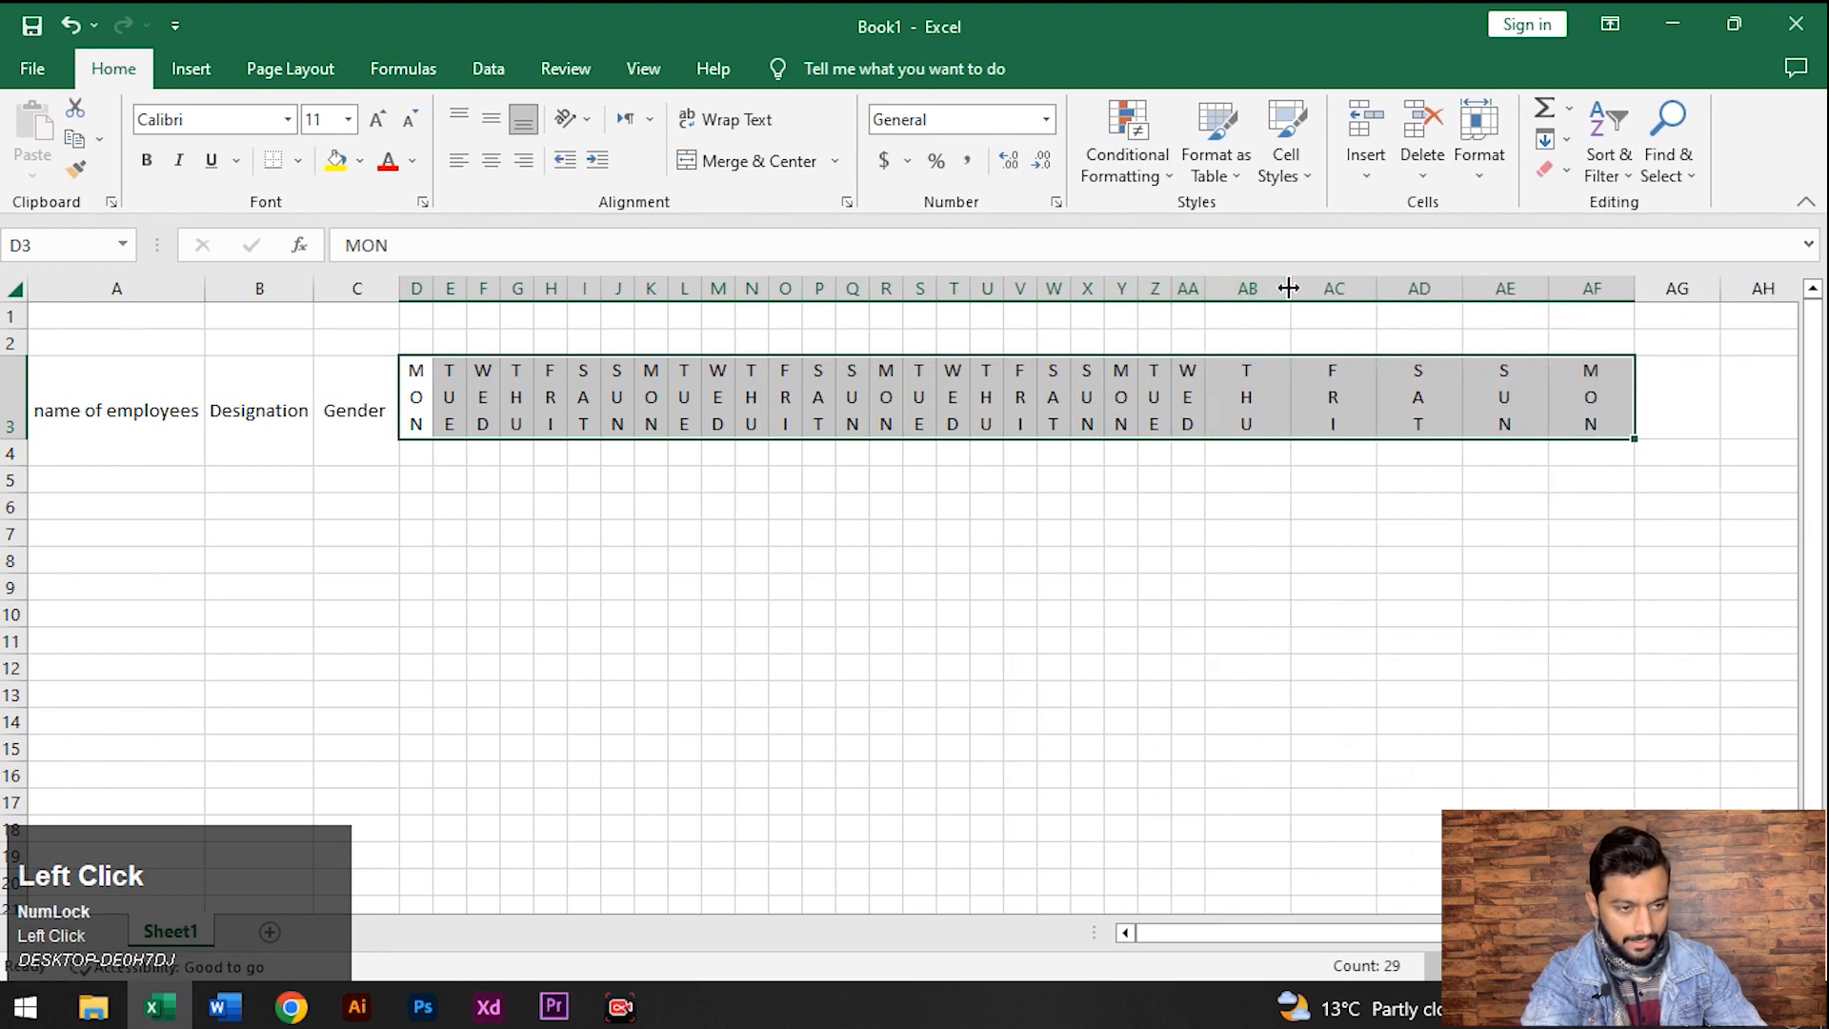
pyautogui.doubleClick(1291, 287)
pyautogui.doubleClick(1326, 288)
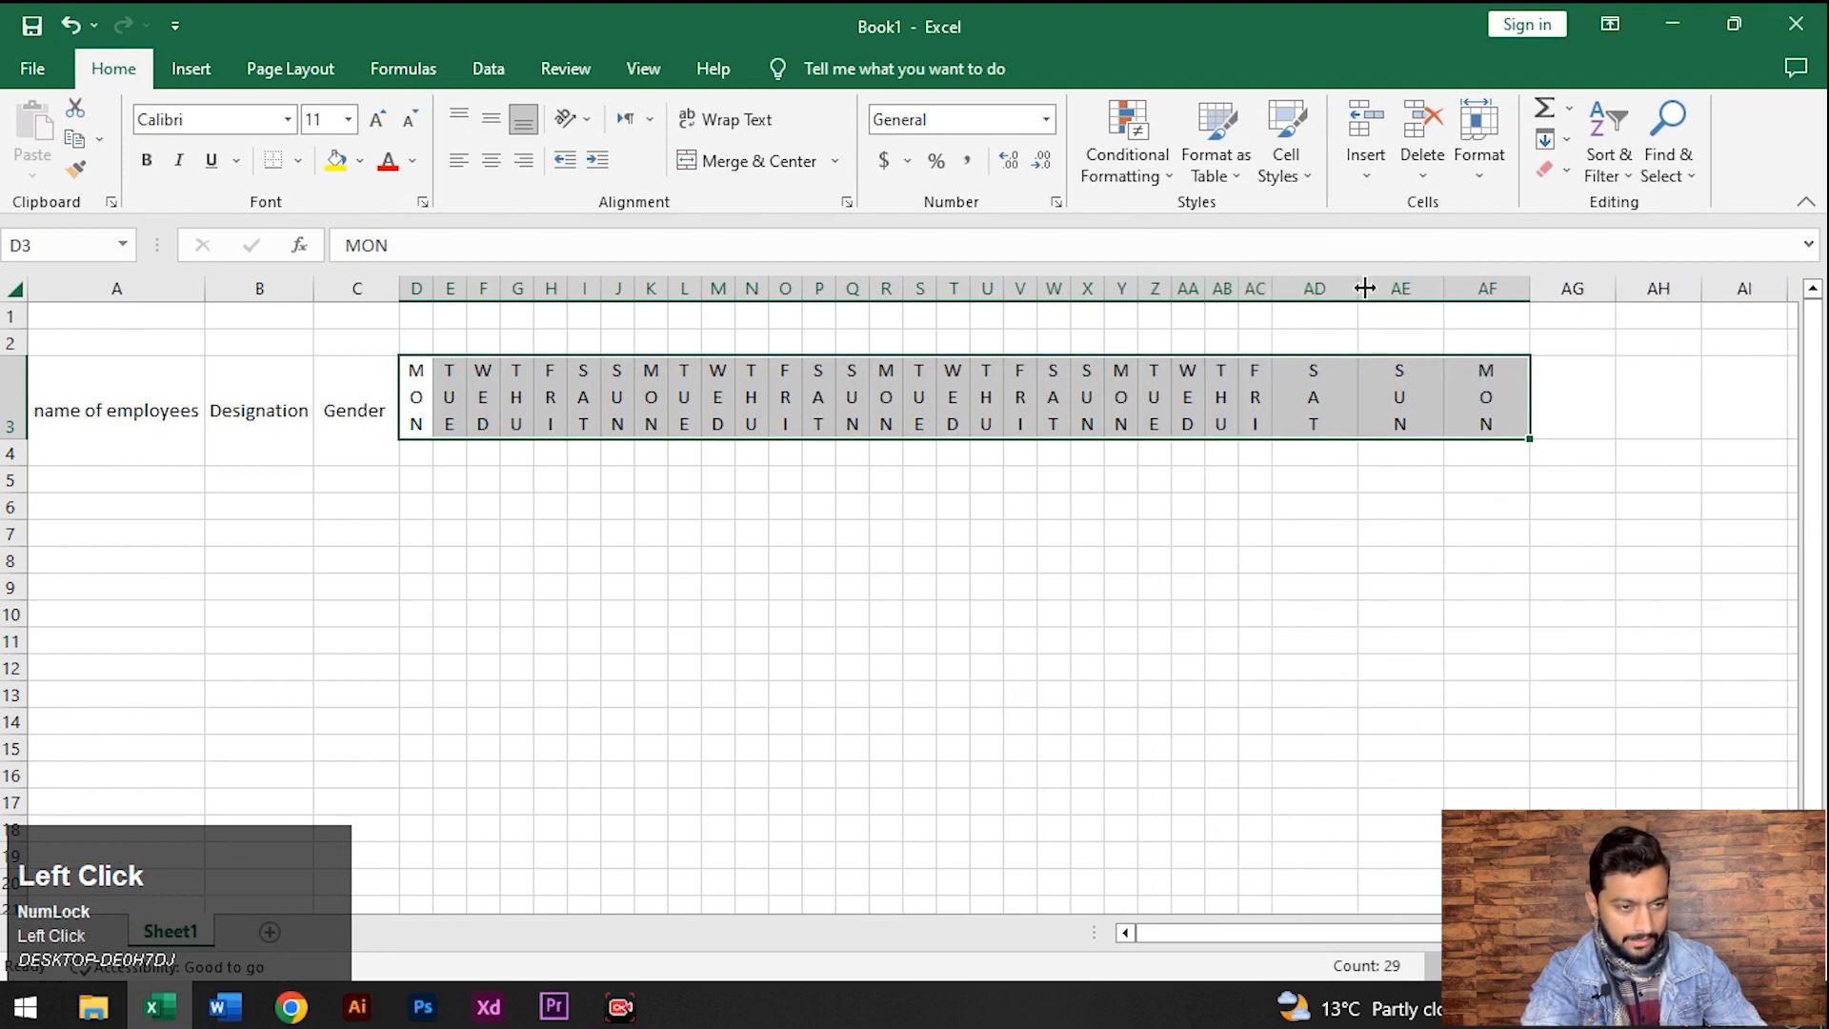
pyautogui.doubleClick(1361, 288)
pyautogui.doubleClick(1390, 288)
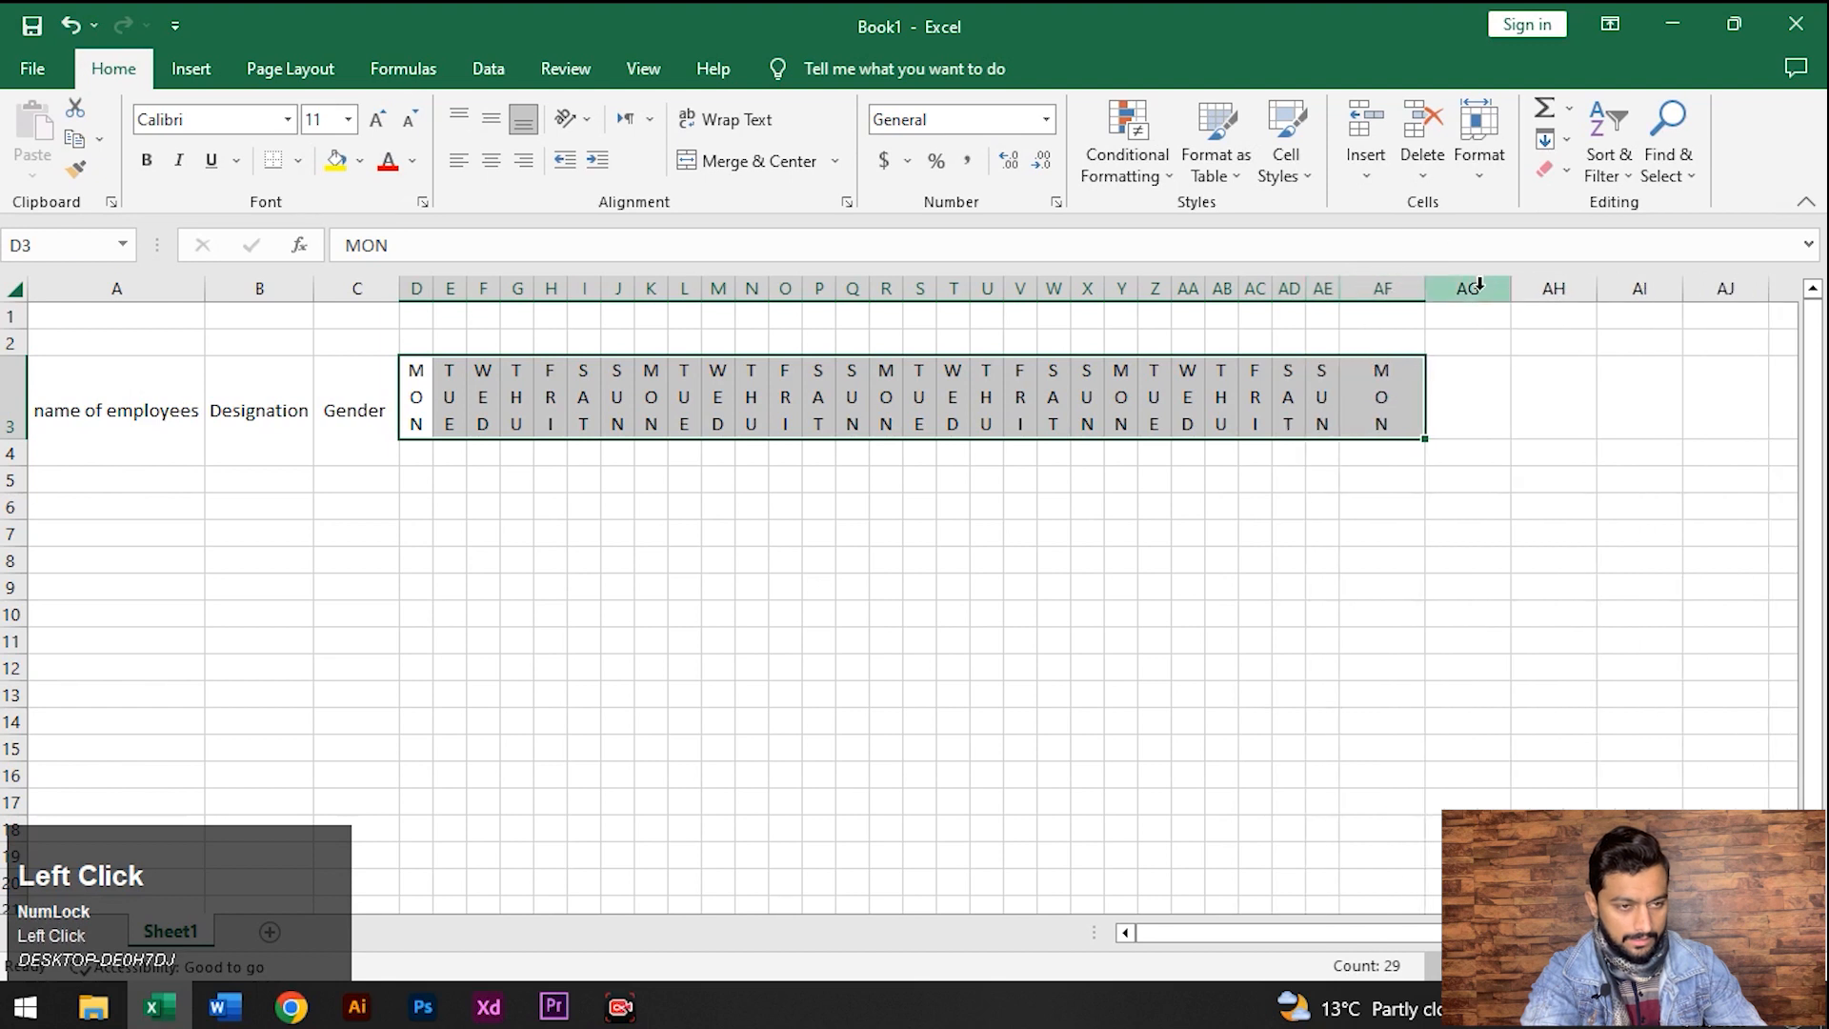
pyautogui.doubleClick(1424, 288)
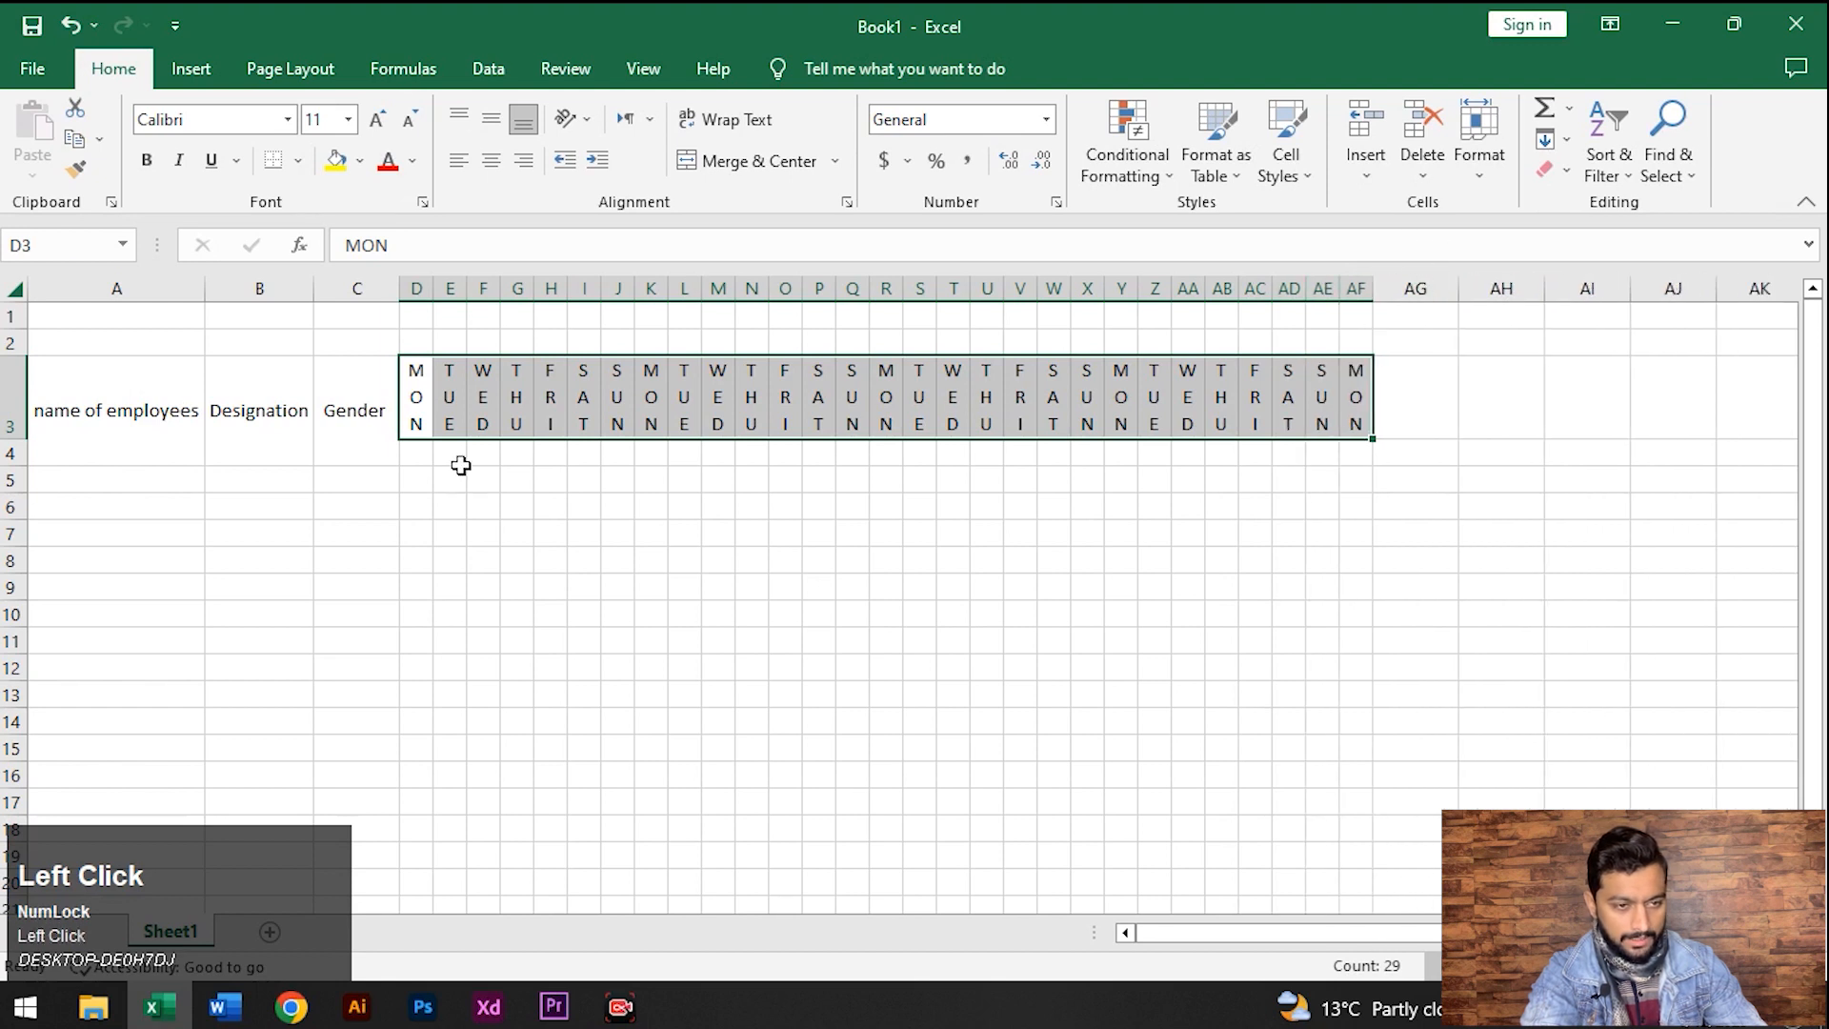
# Enter the day number 1 in D4 below the first MON heading
pyautogui.click(417, 455)
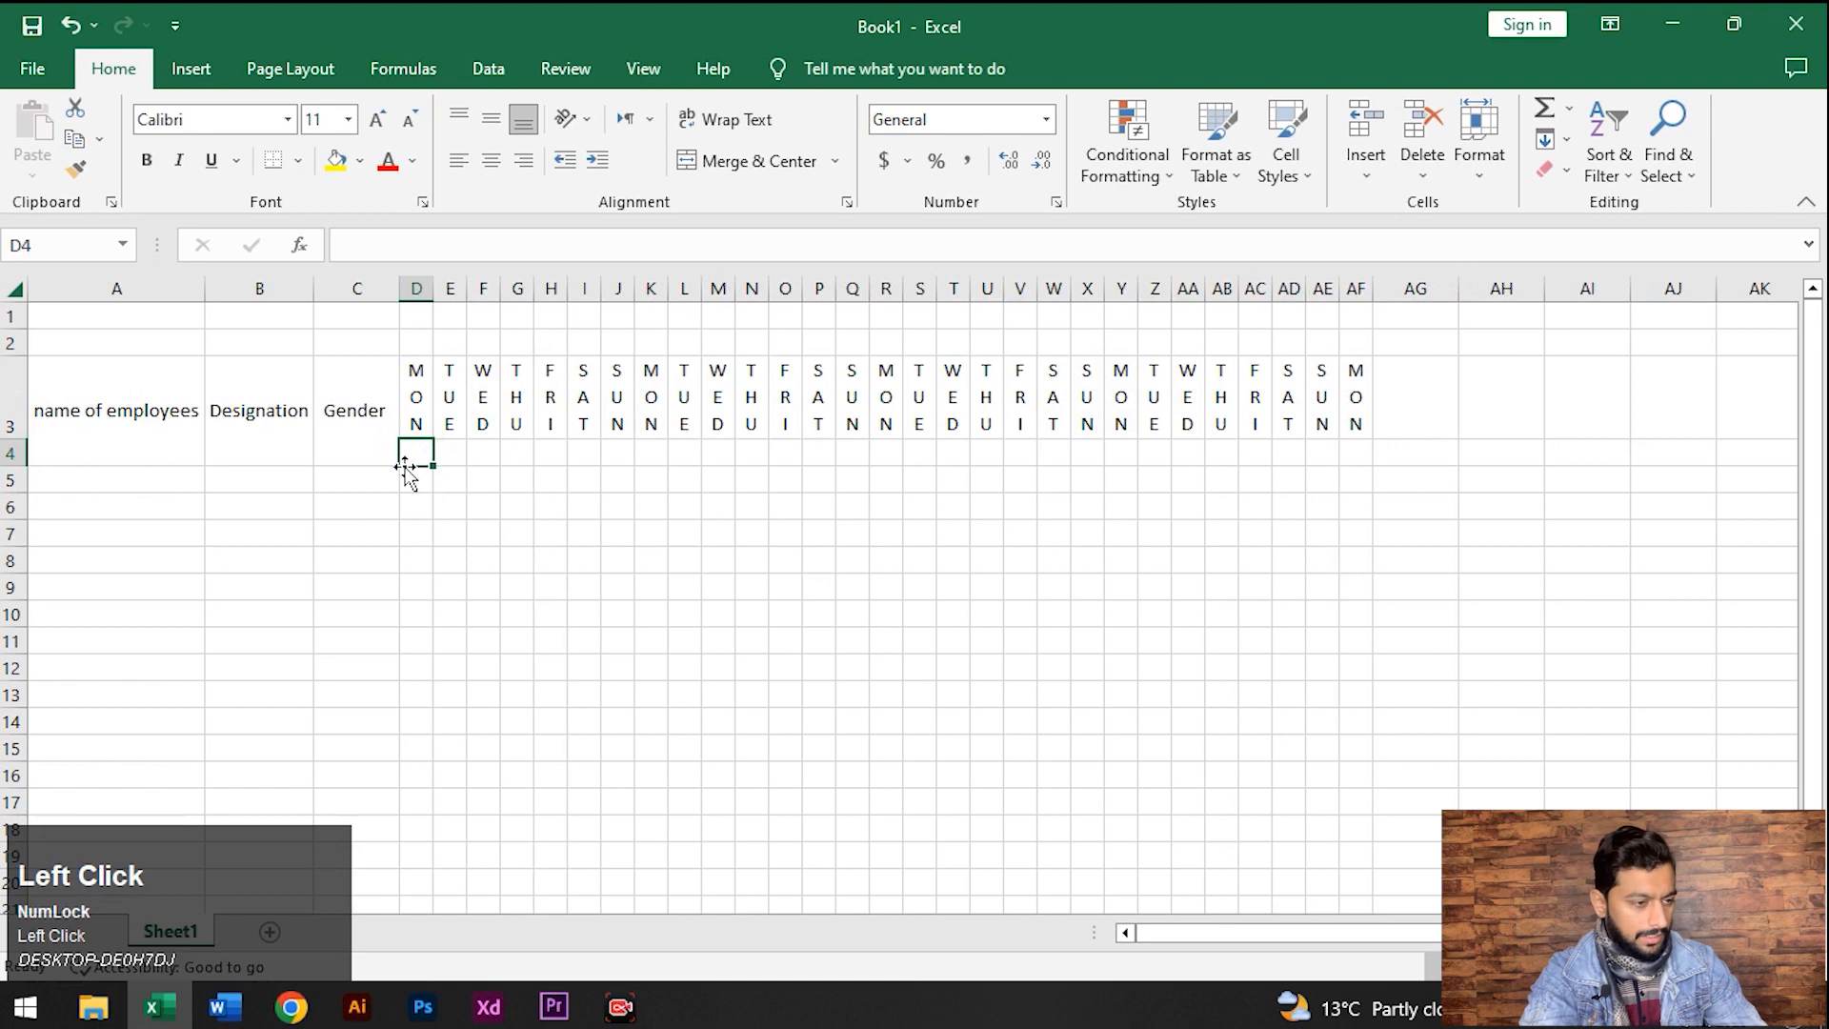
pyautogui.press('Num_Lock')
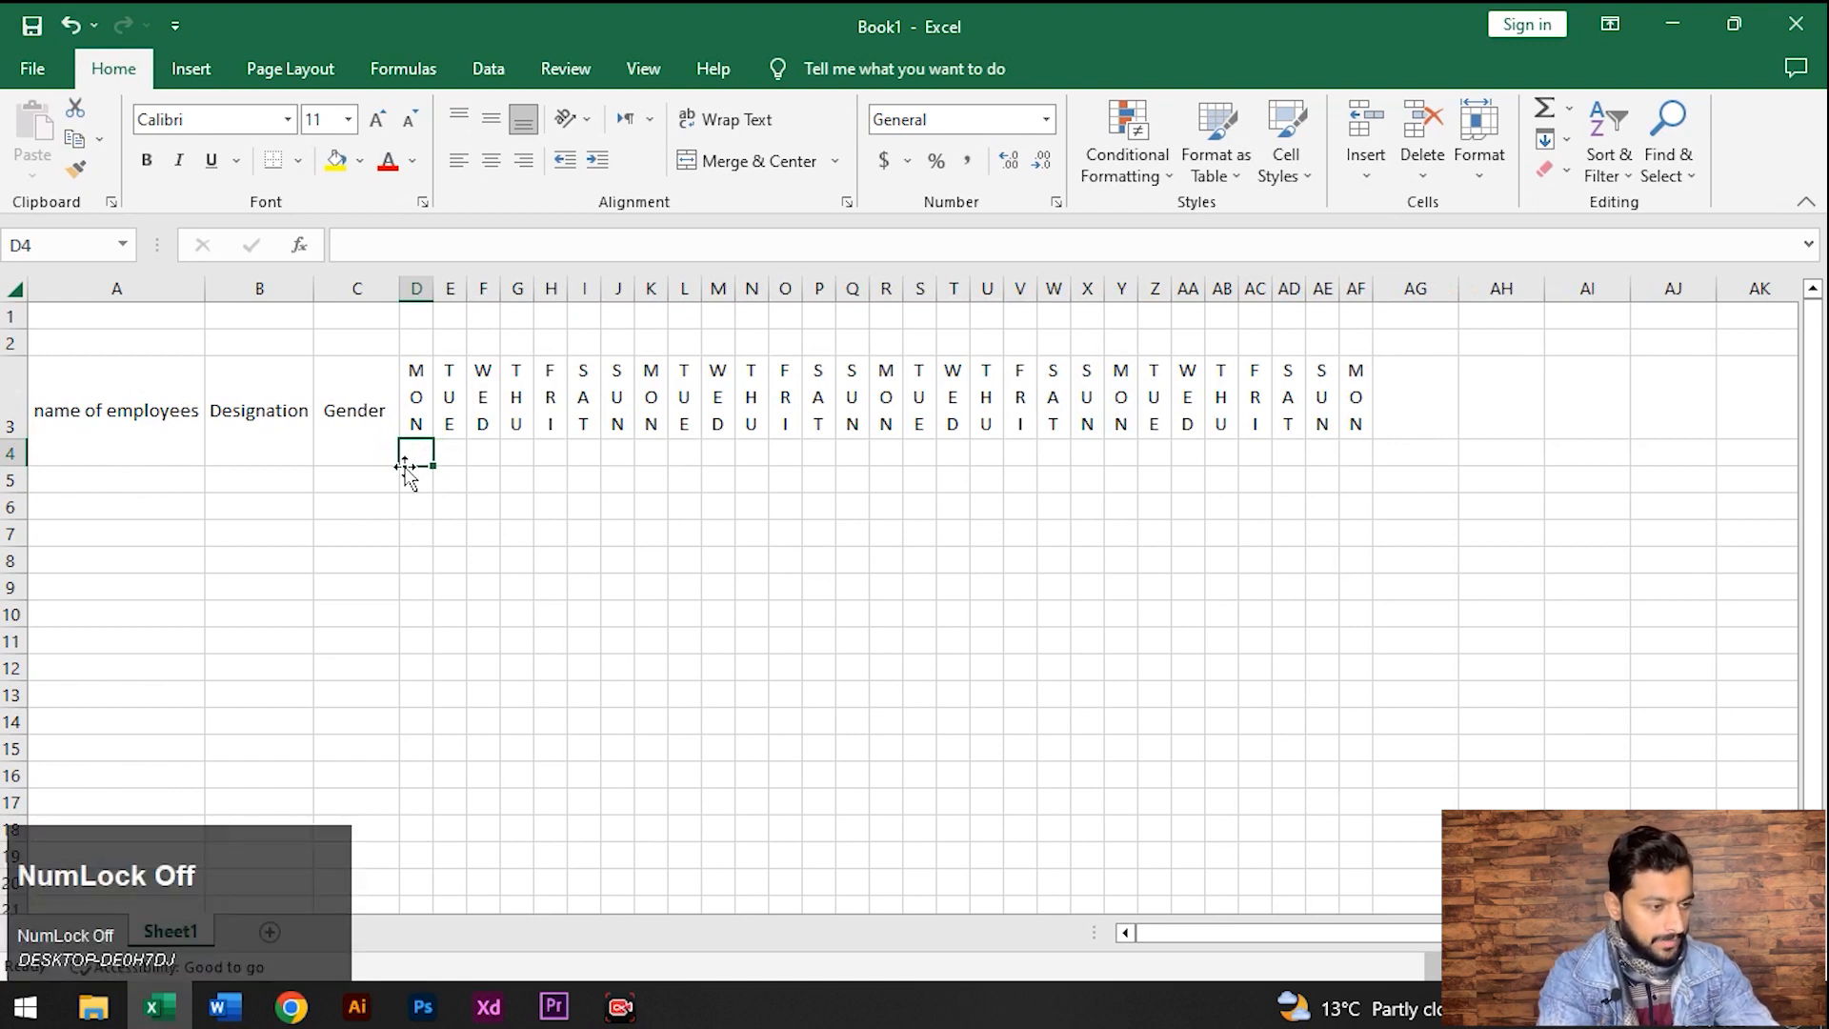
pyautogui.press('Tab')
pyautogui.press('Left')
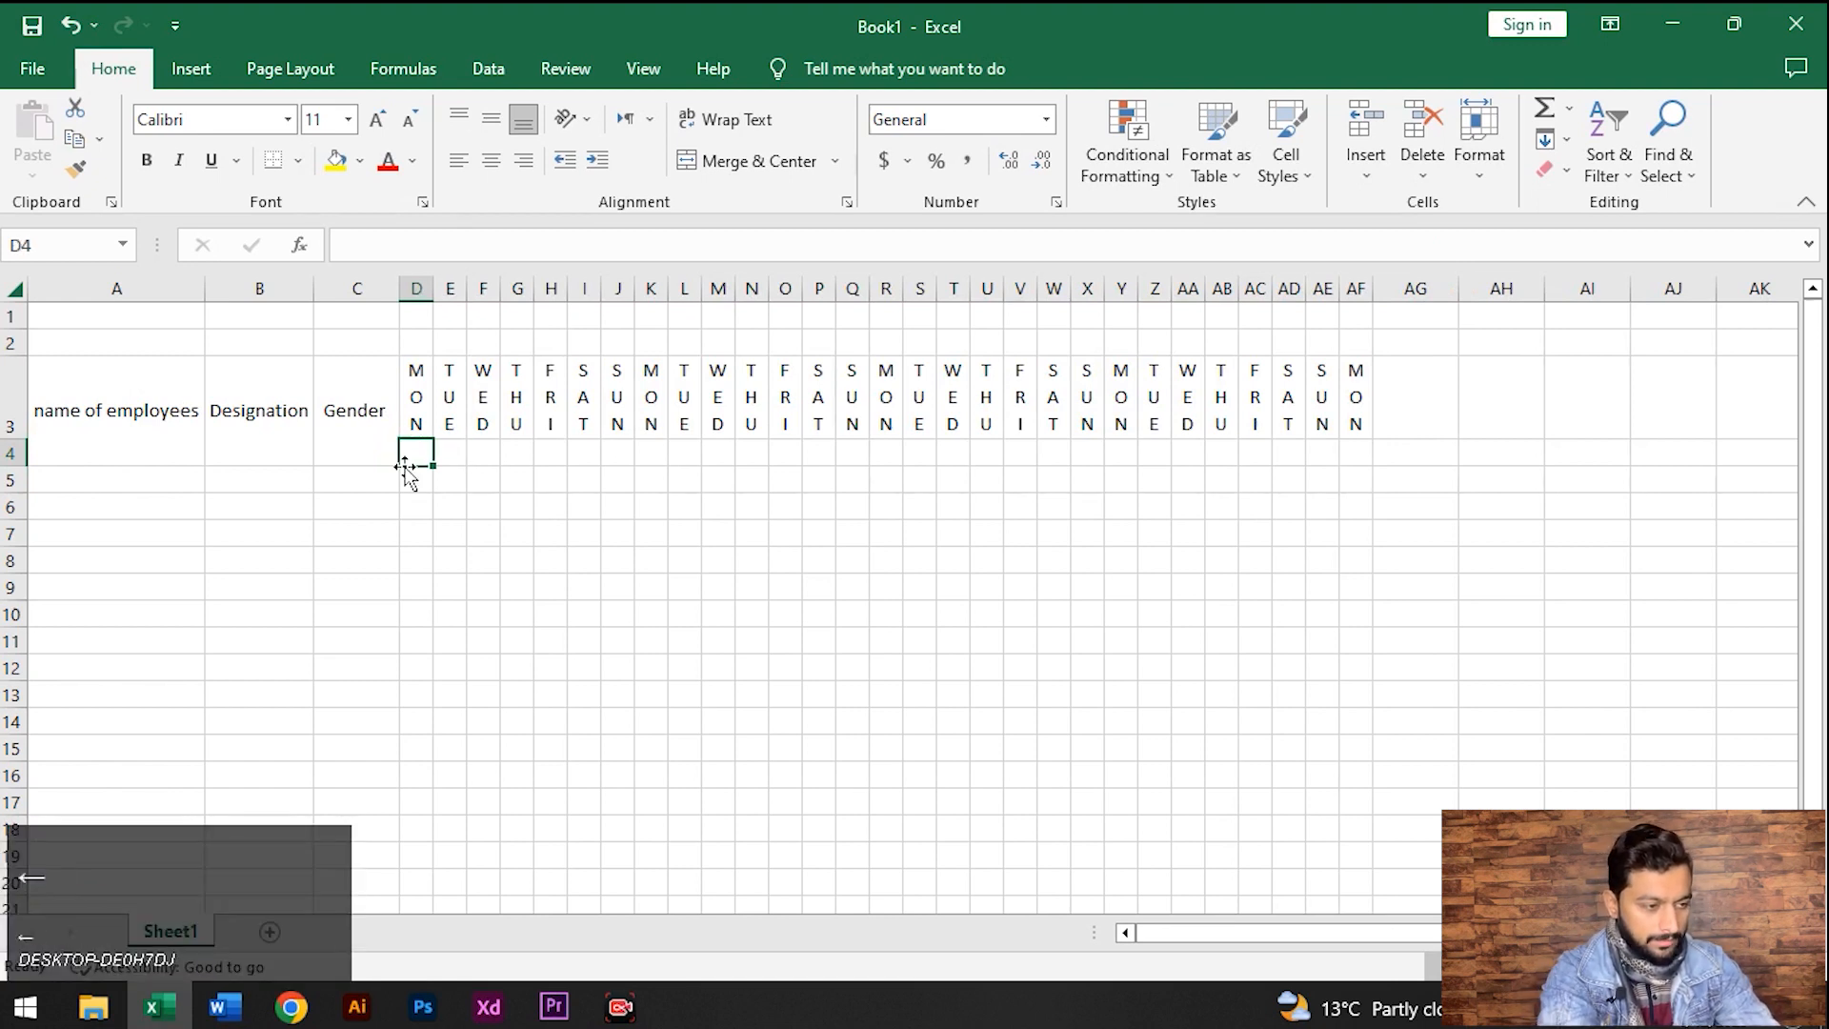
pyautogui.press('Num_Lock')
pyautogui.write('1')
pyautogui.press('Tab')
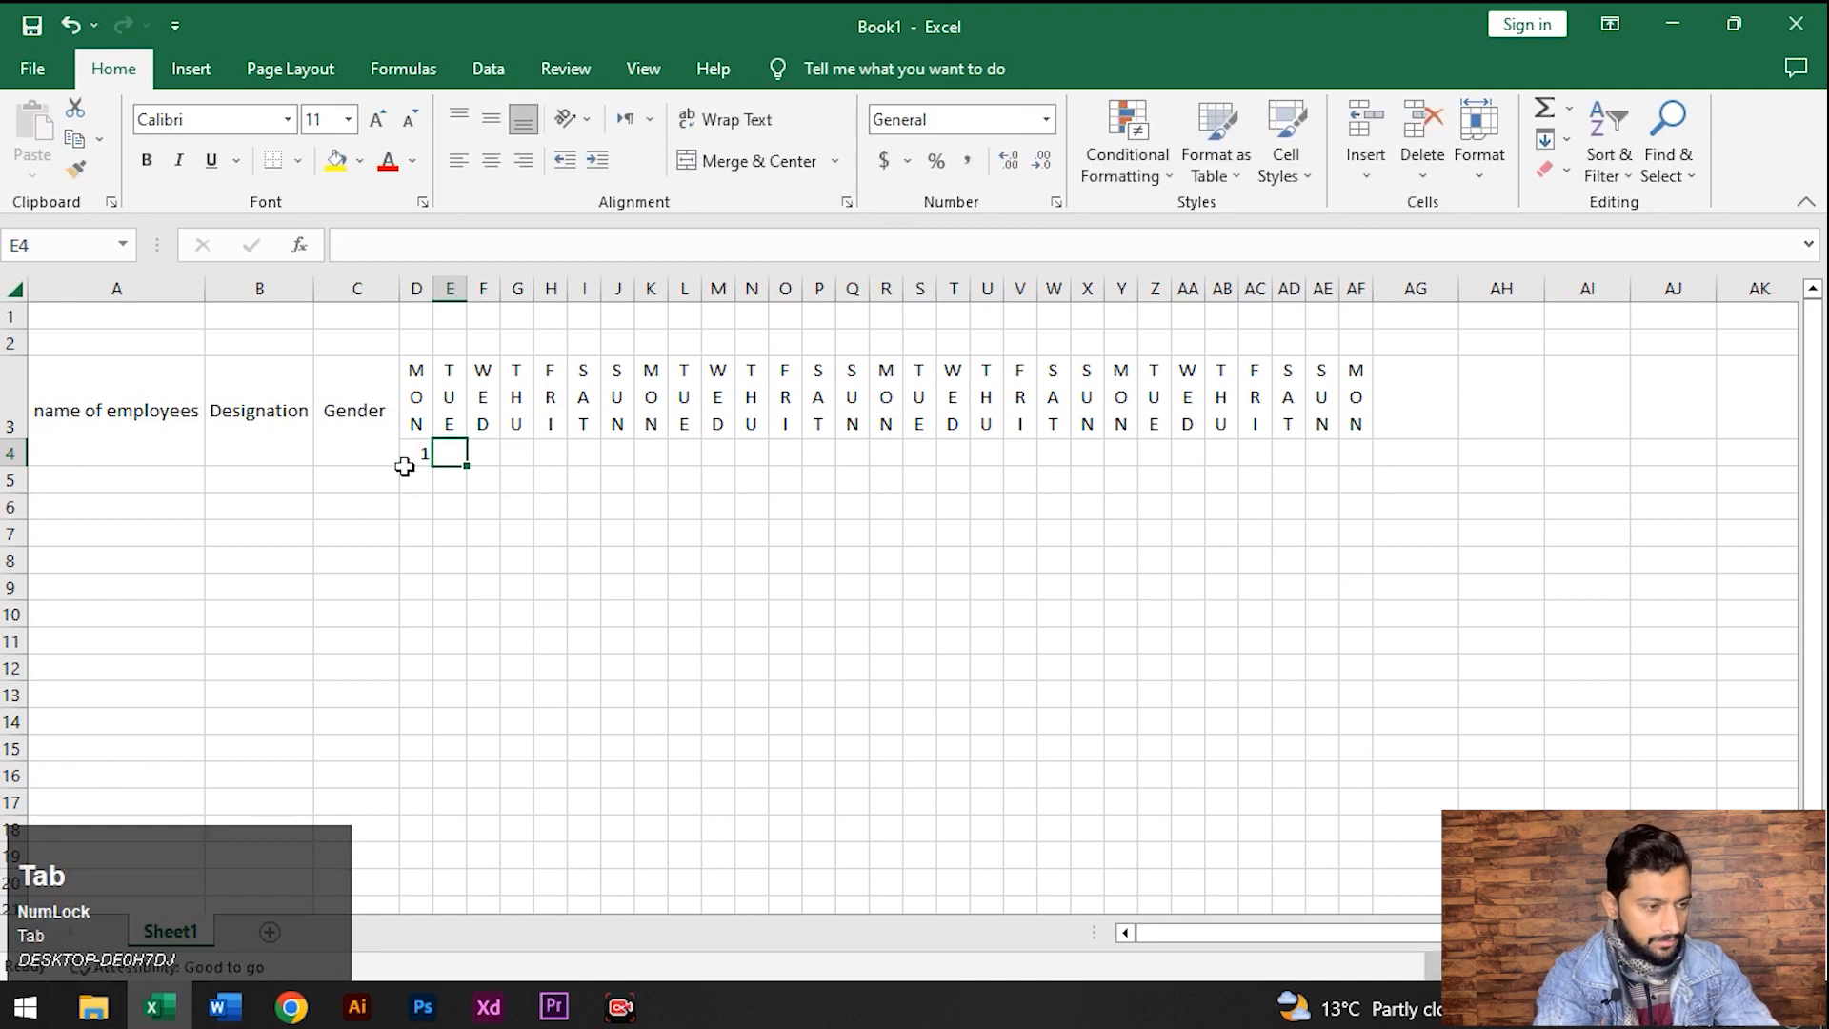
# Try entering the day numbers 2 to 6 one by one in E4:I4, and undo these entries
pyautogui.write('2')
pyautogui.press('Tab')
pyautogui.write('3')
pyautogui.press('Tab')
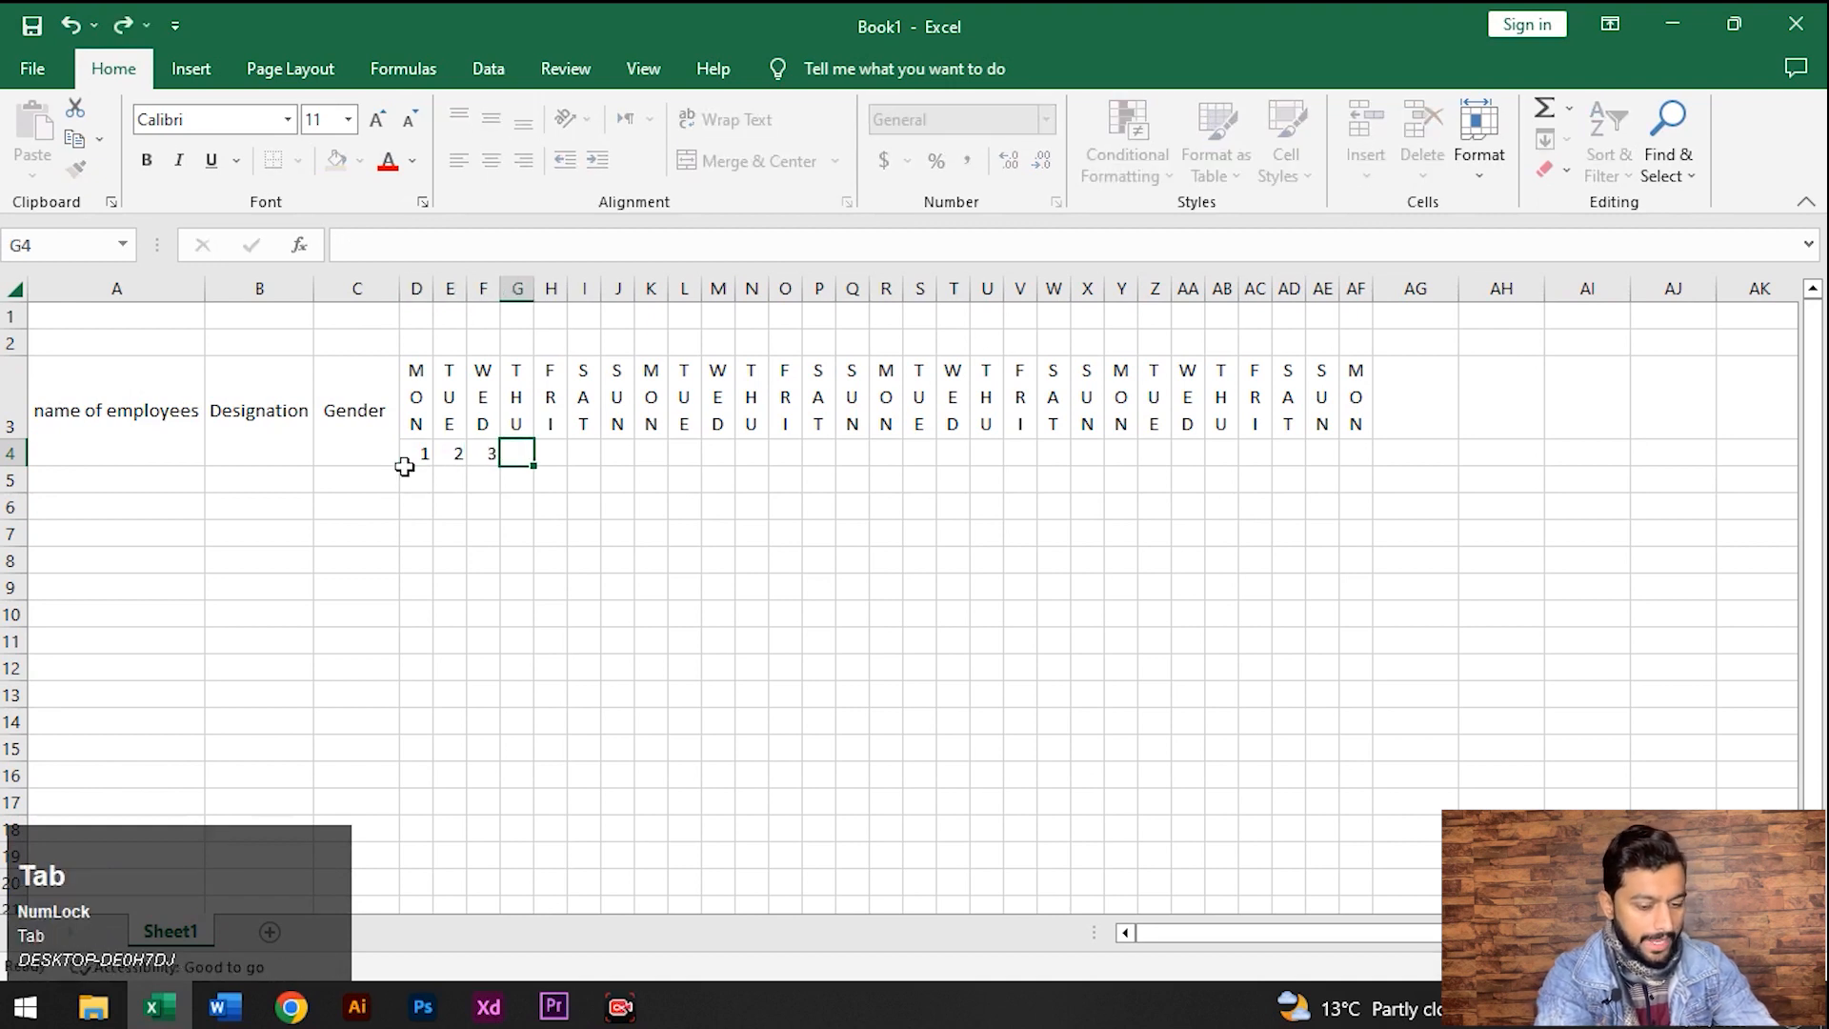
pyautogui.write('4')
pyautogui.press('Tab')
pyautogui.write('5')
pyautogui.press('Tab')
pyautogui.write('6')
pyautogui.press('Tab')
pyautogui.hotkey('ctrl', 'z')
pyautogui.hotkey('ctrl', 'z')
pyautogui.hotkey('ctrl', 'z')
pyautogui.hotkey('ctrl', 'z')
pyautogui.hotkey('ctrl', 'z')
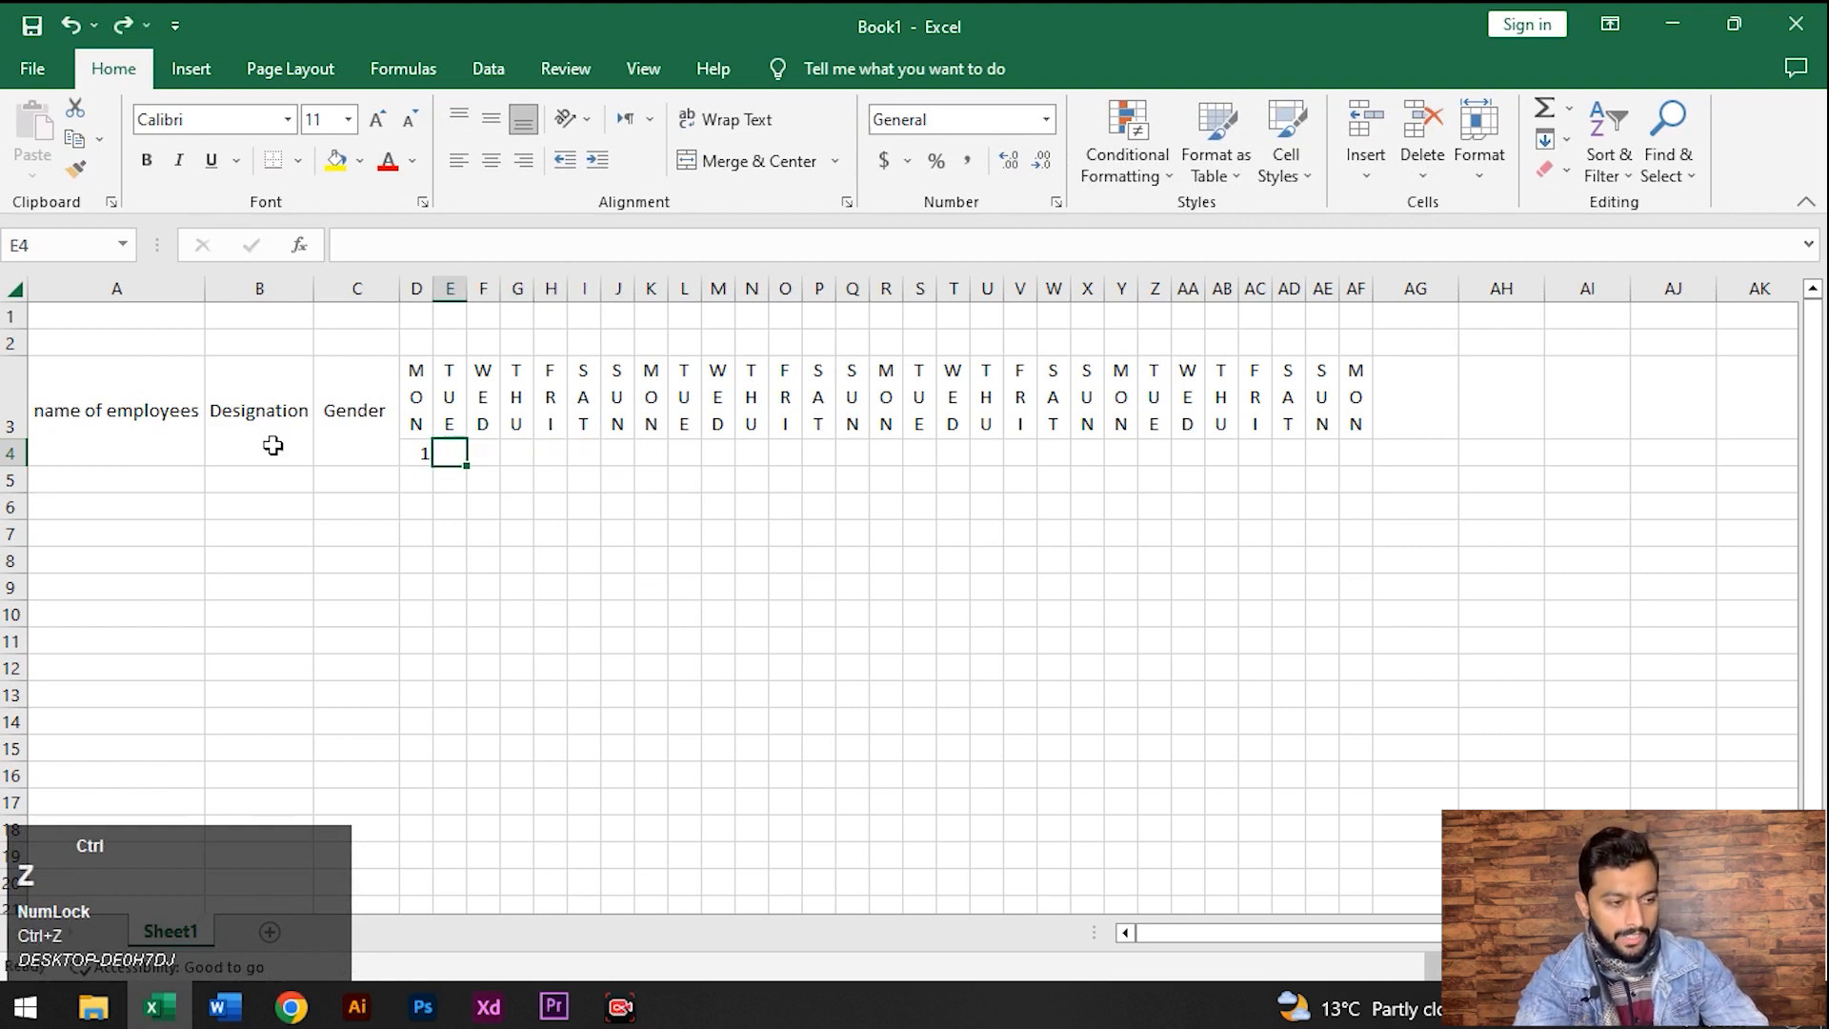
# Fill row 4 from D4 to AF4 with an increasing number series from 1 to 29
pyautogui.click(426, 456)
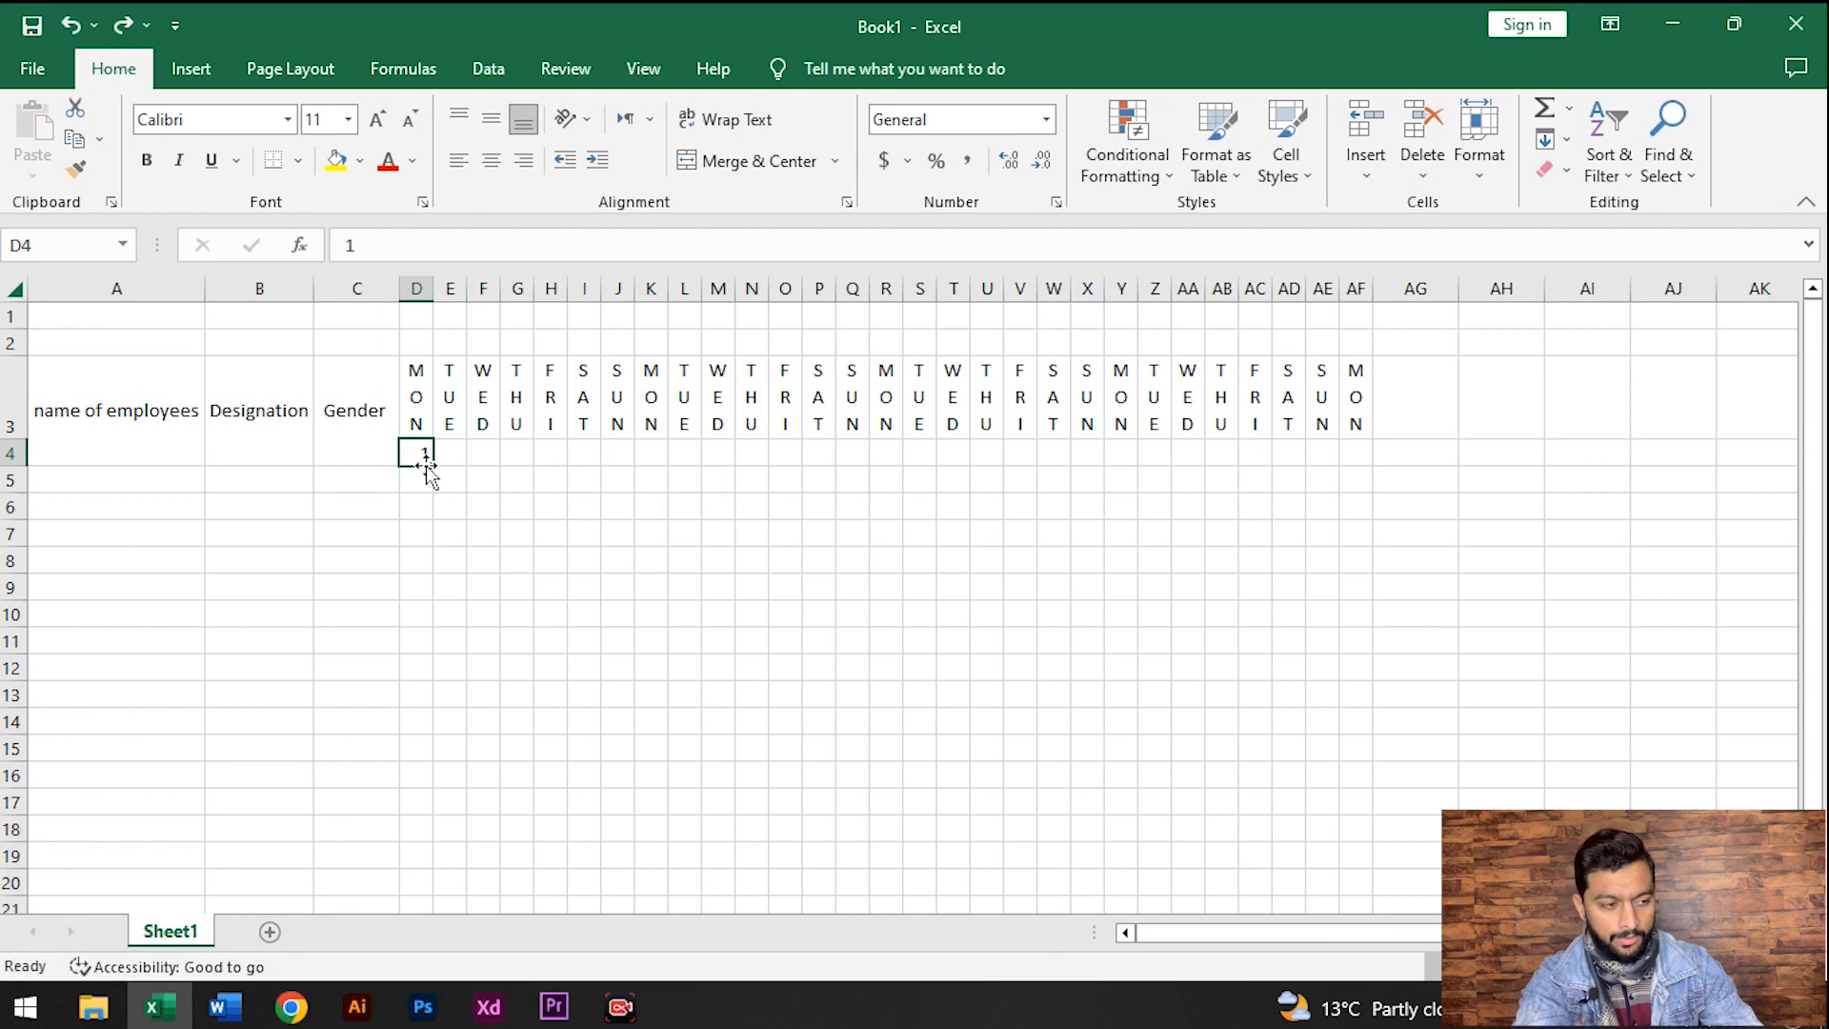
pyautogui.moveTo(434, 465); pyautogui.dragTo(1362, 491)
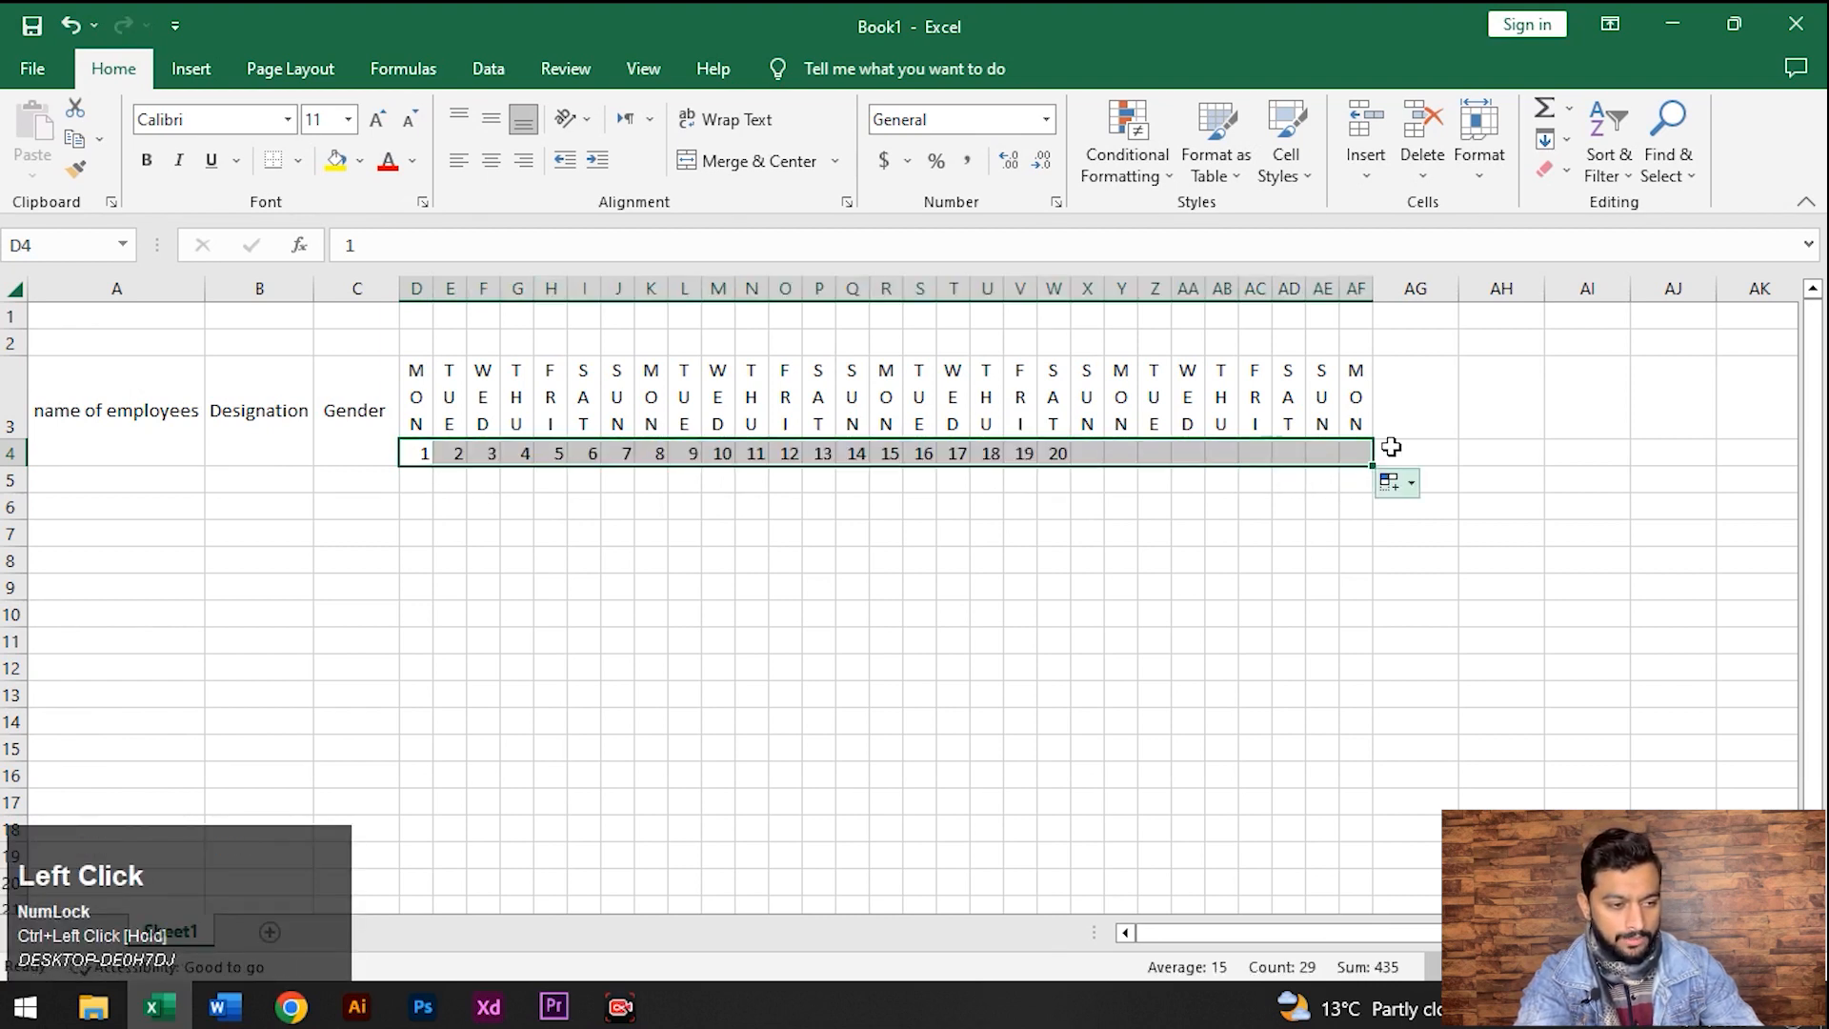
# Add a 30th day with TUE in AG3 and 30 in AG4, fitting column AG to its heading
pyautogui.click(1411, 398)
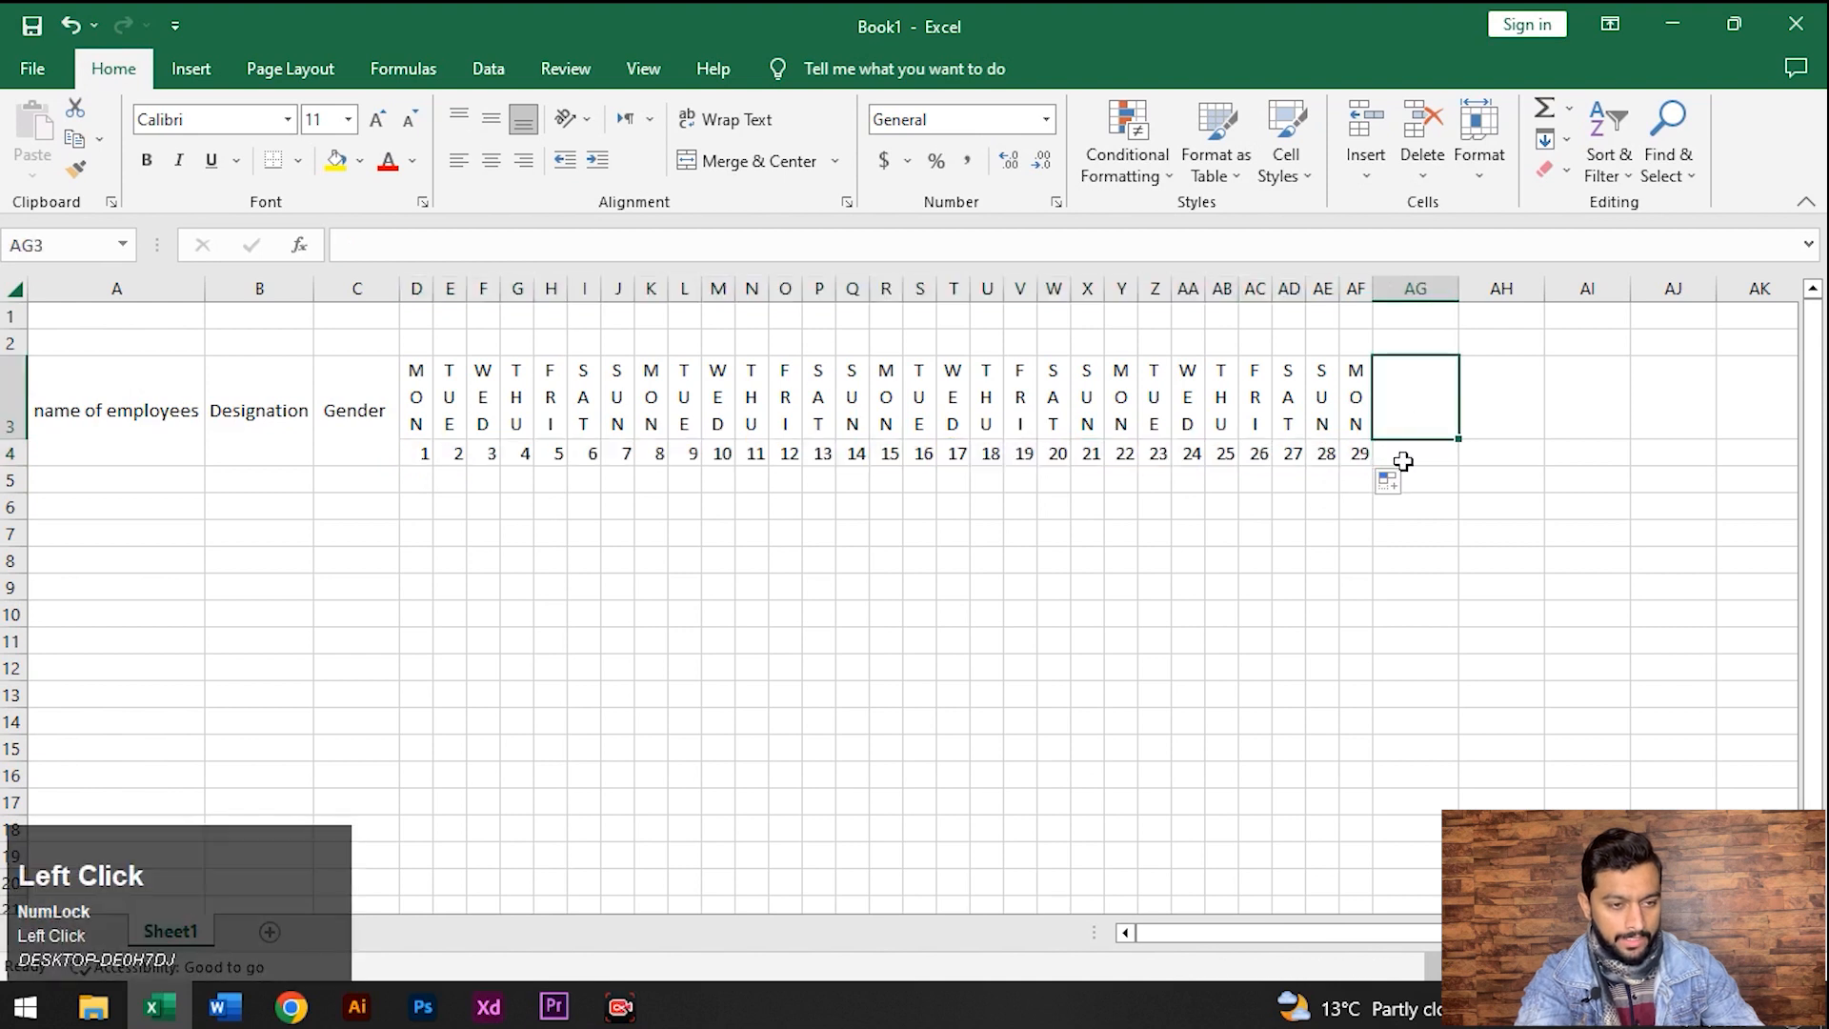
pyautogui.write('TUE')
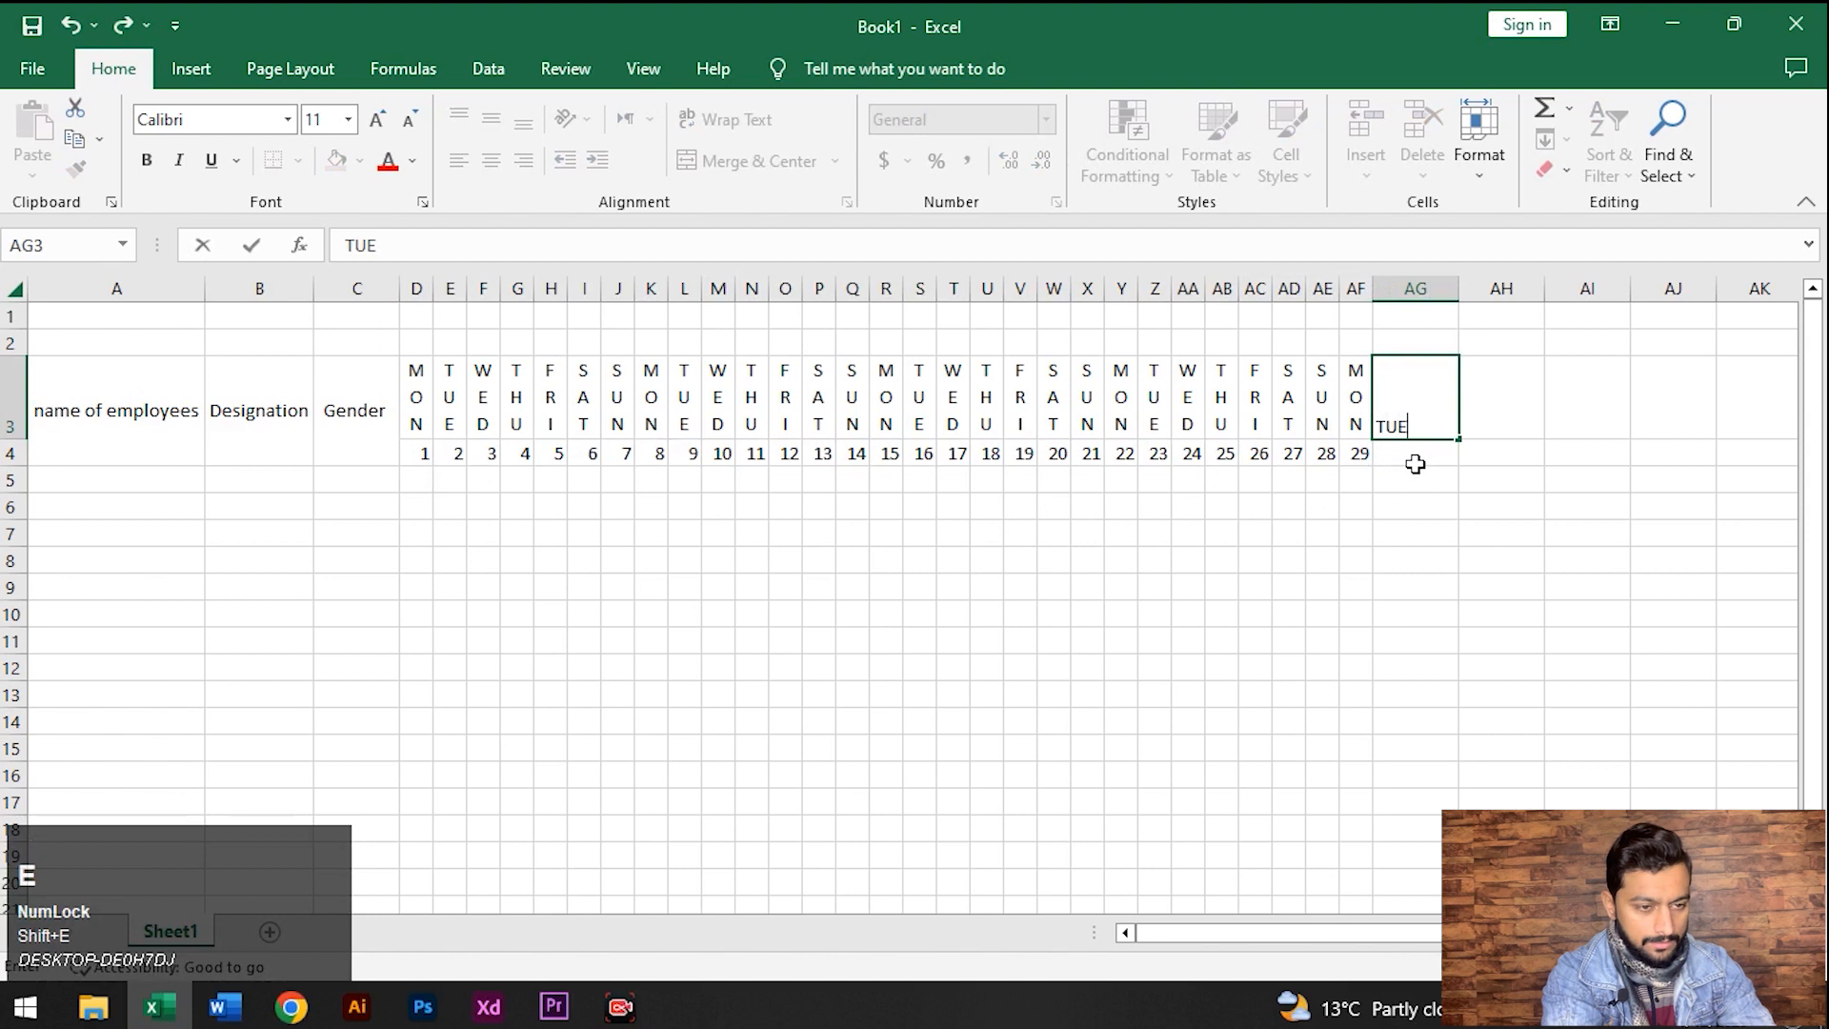
pyautogui.click(1410, 459)
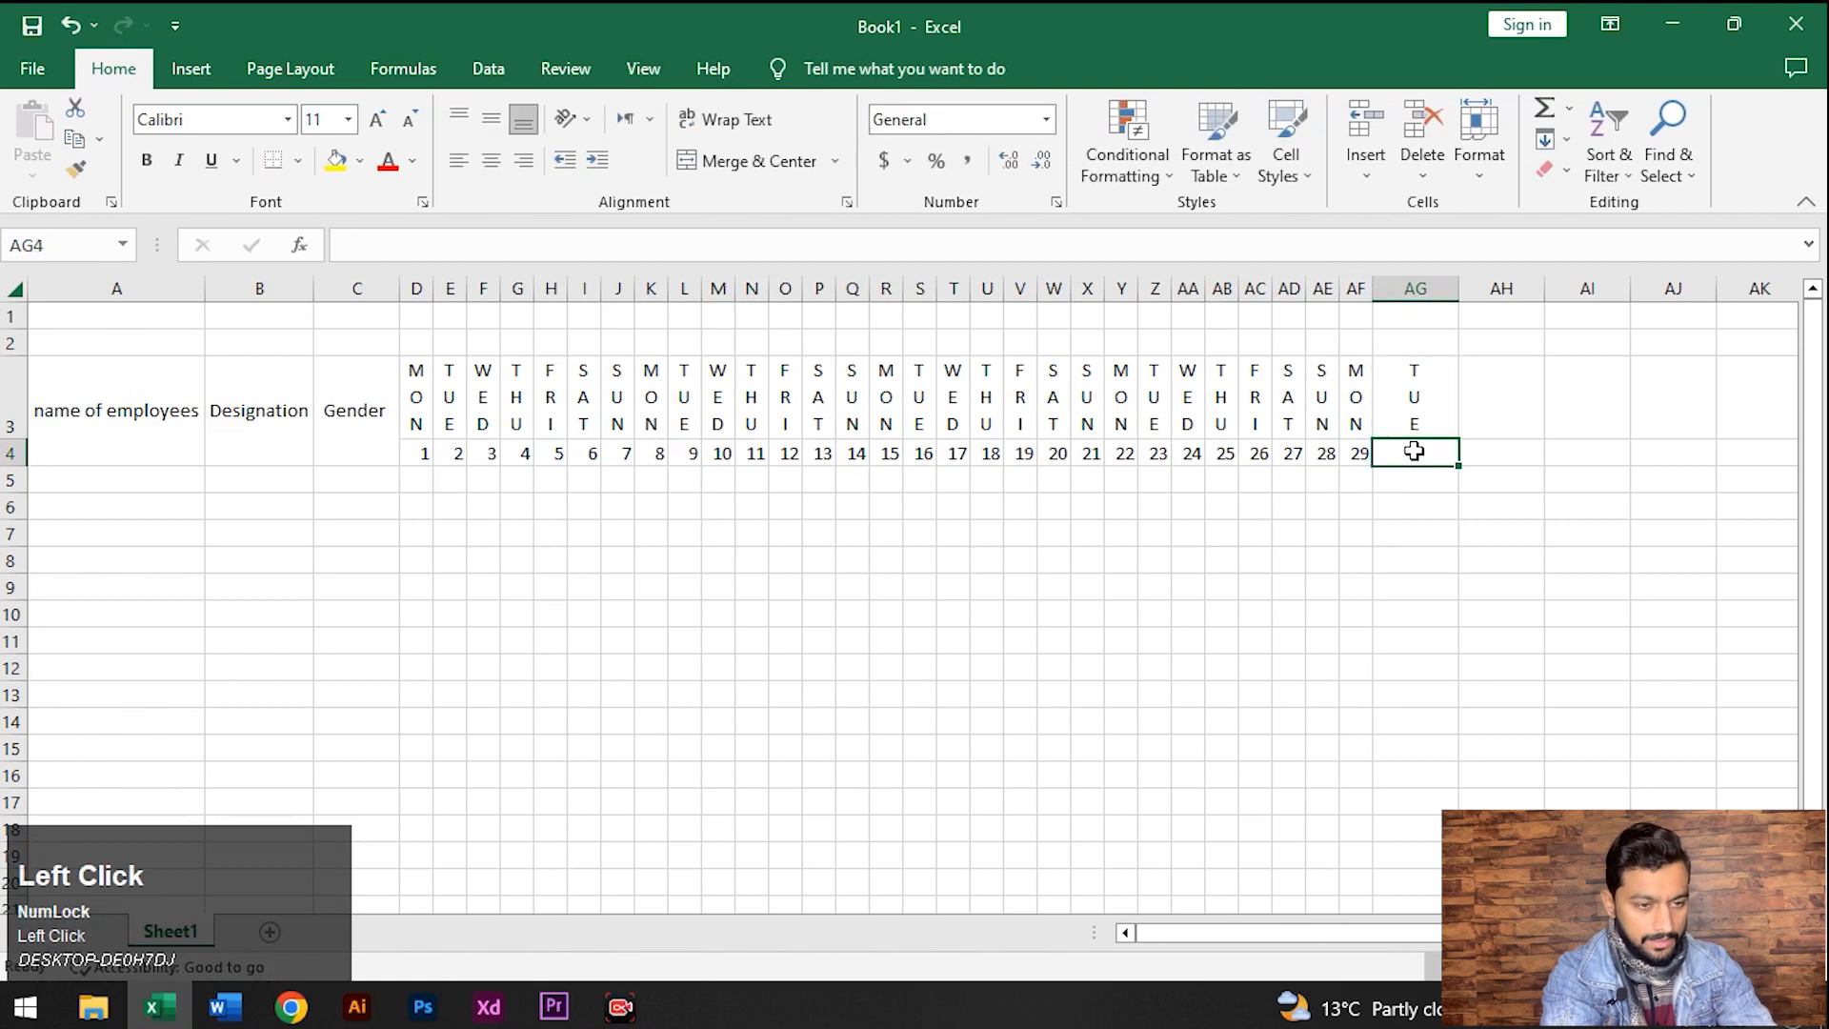
pyautogui.doubleClick(1458, 286)
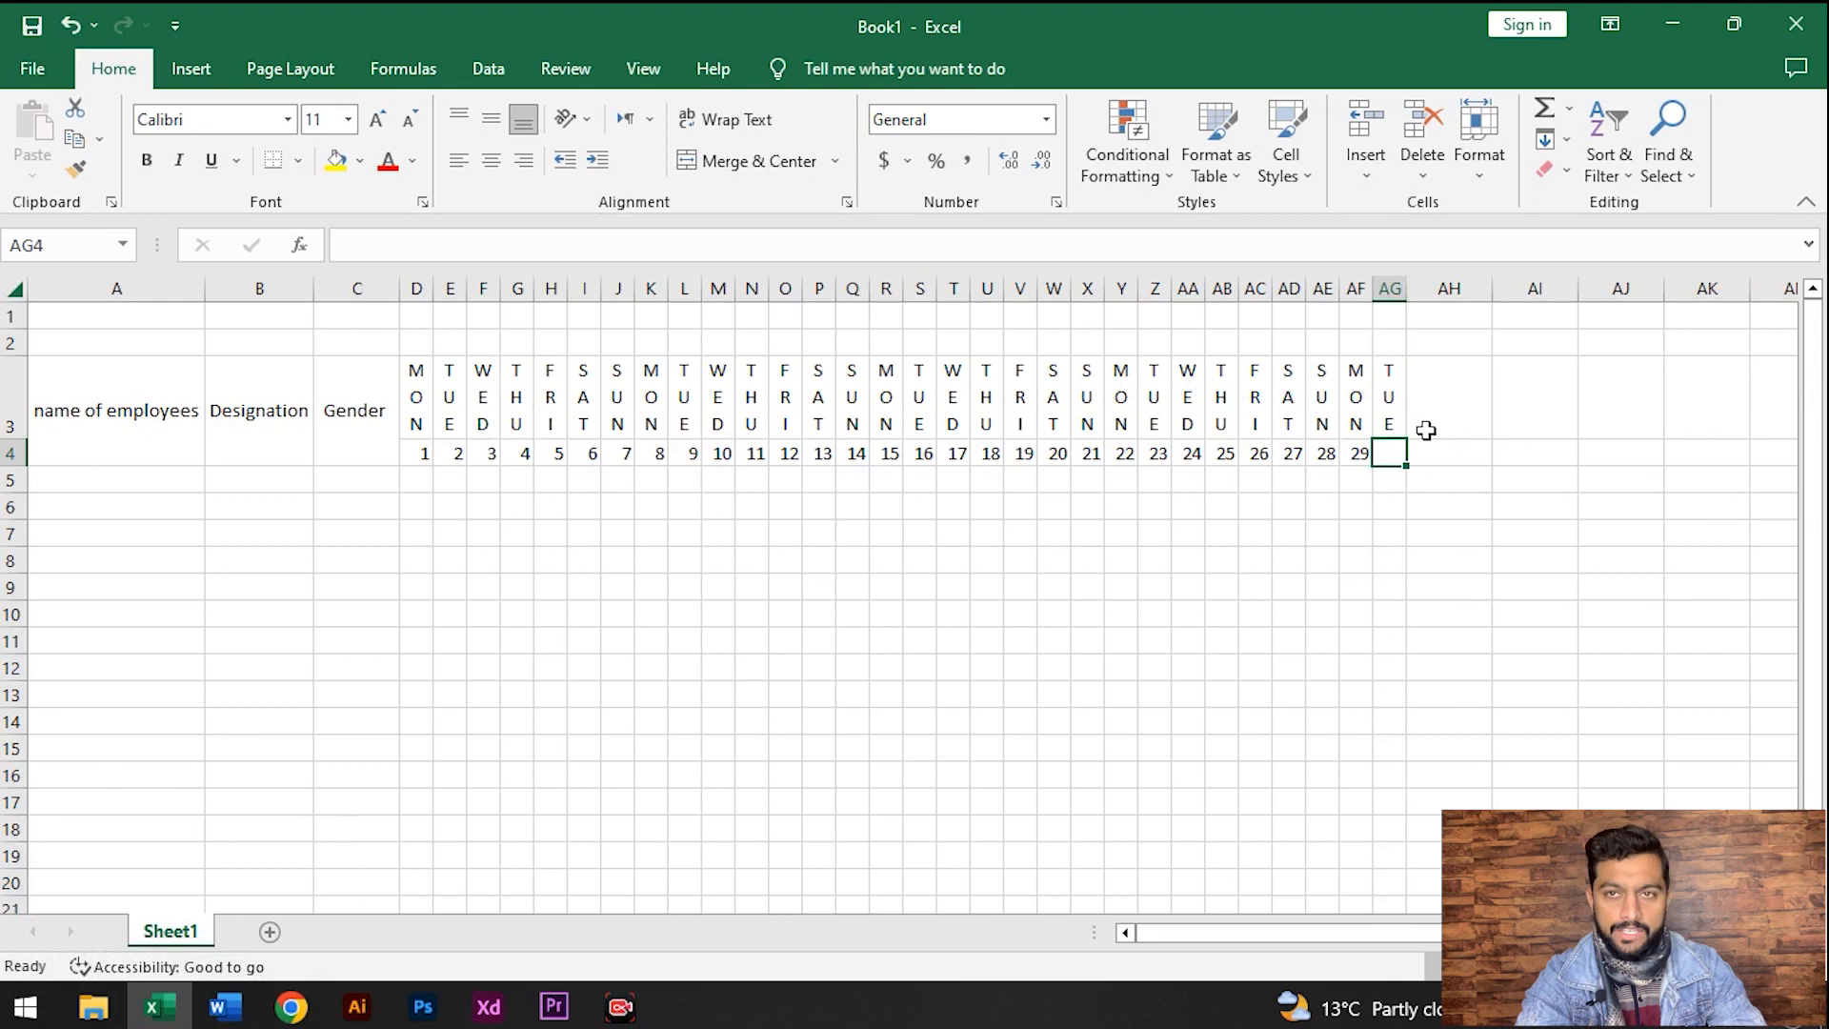
pyautogui.write('30')
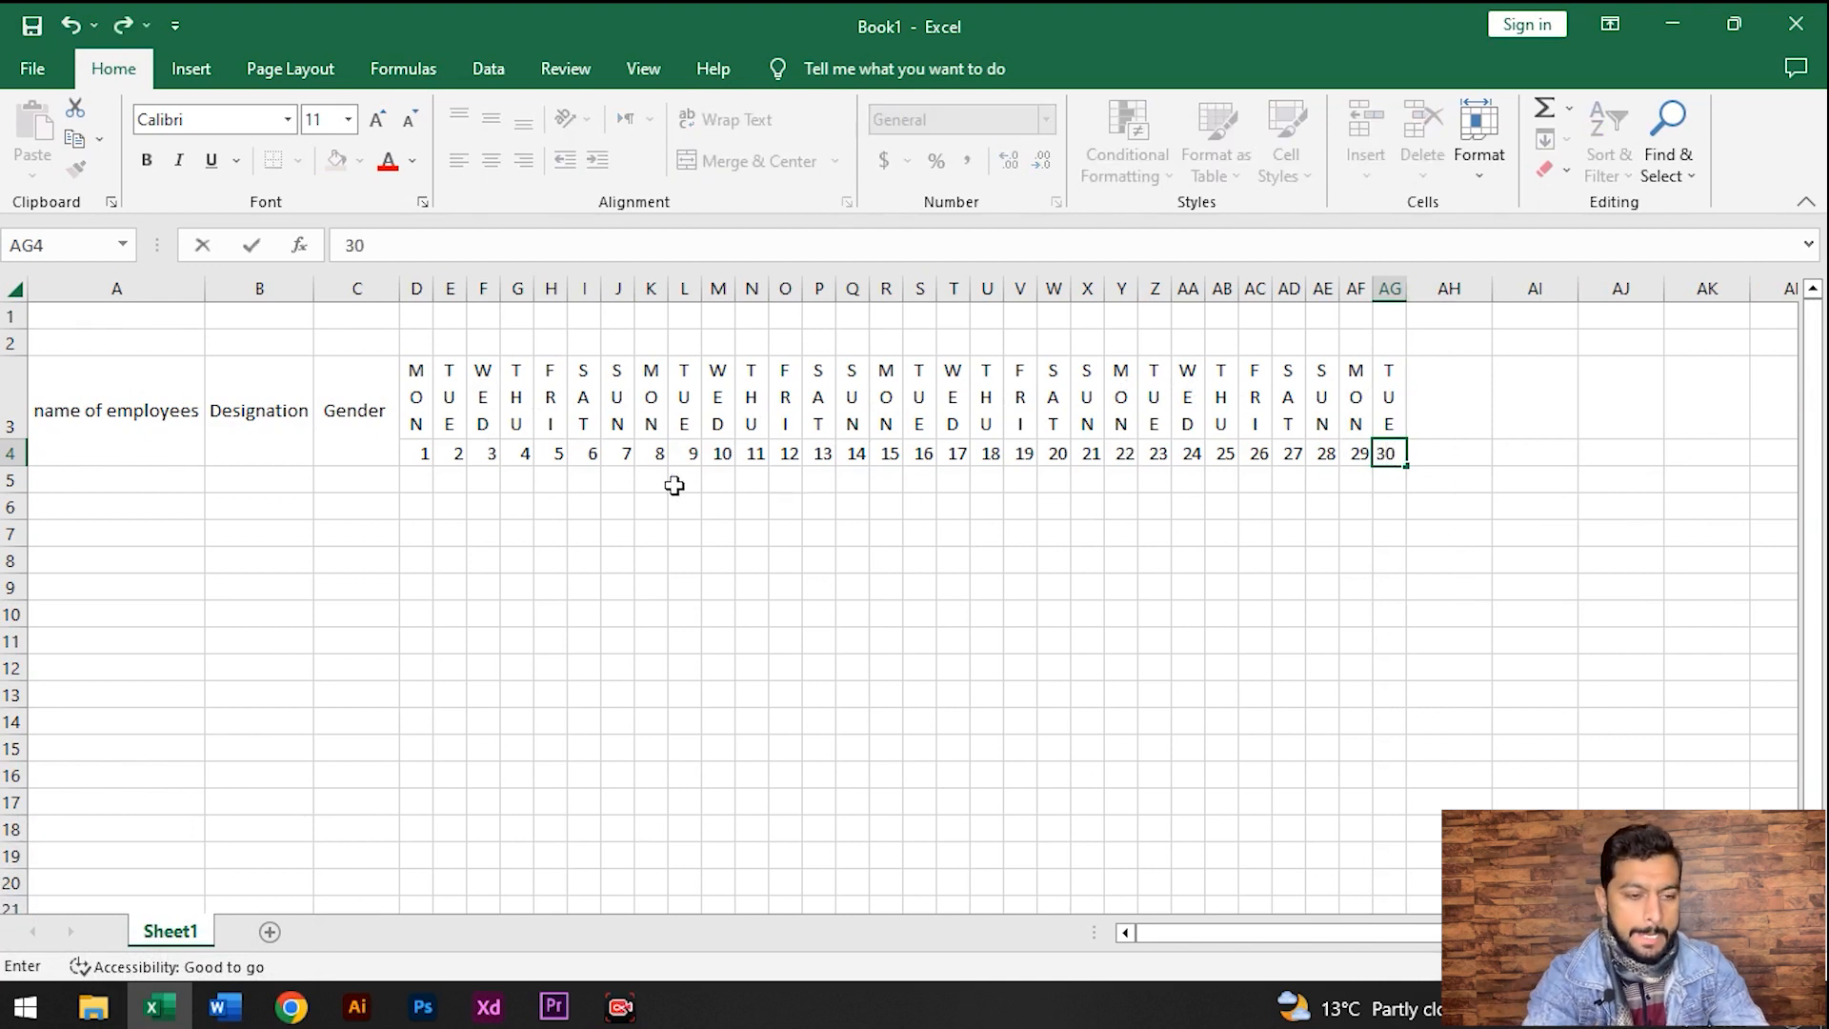
pyautogui.click(425, 475)
# Enter the heading "Working Days" in AH3
pyautogui.click(1472, 405)
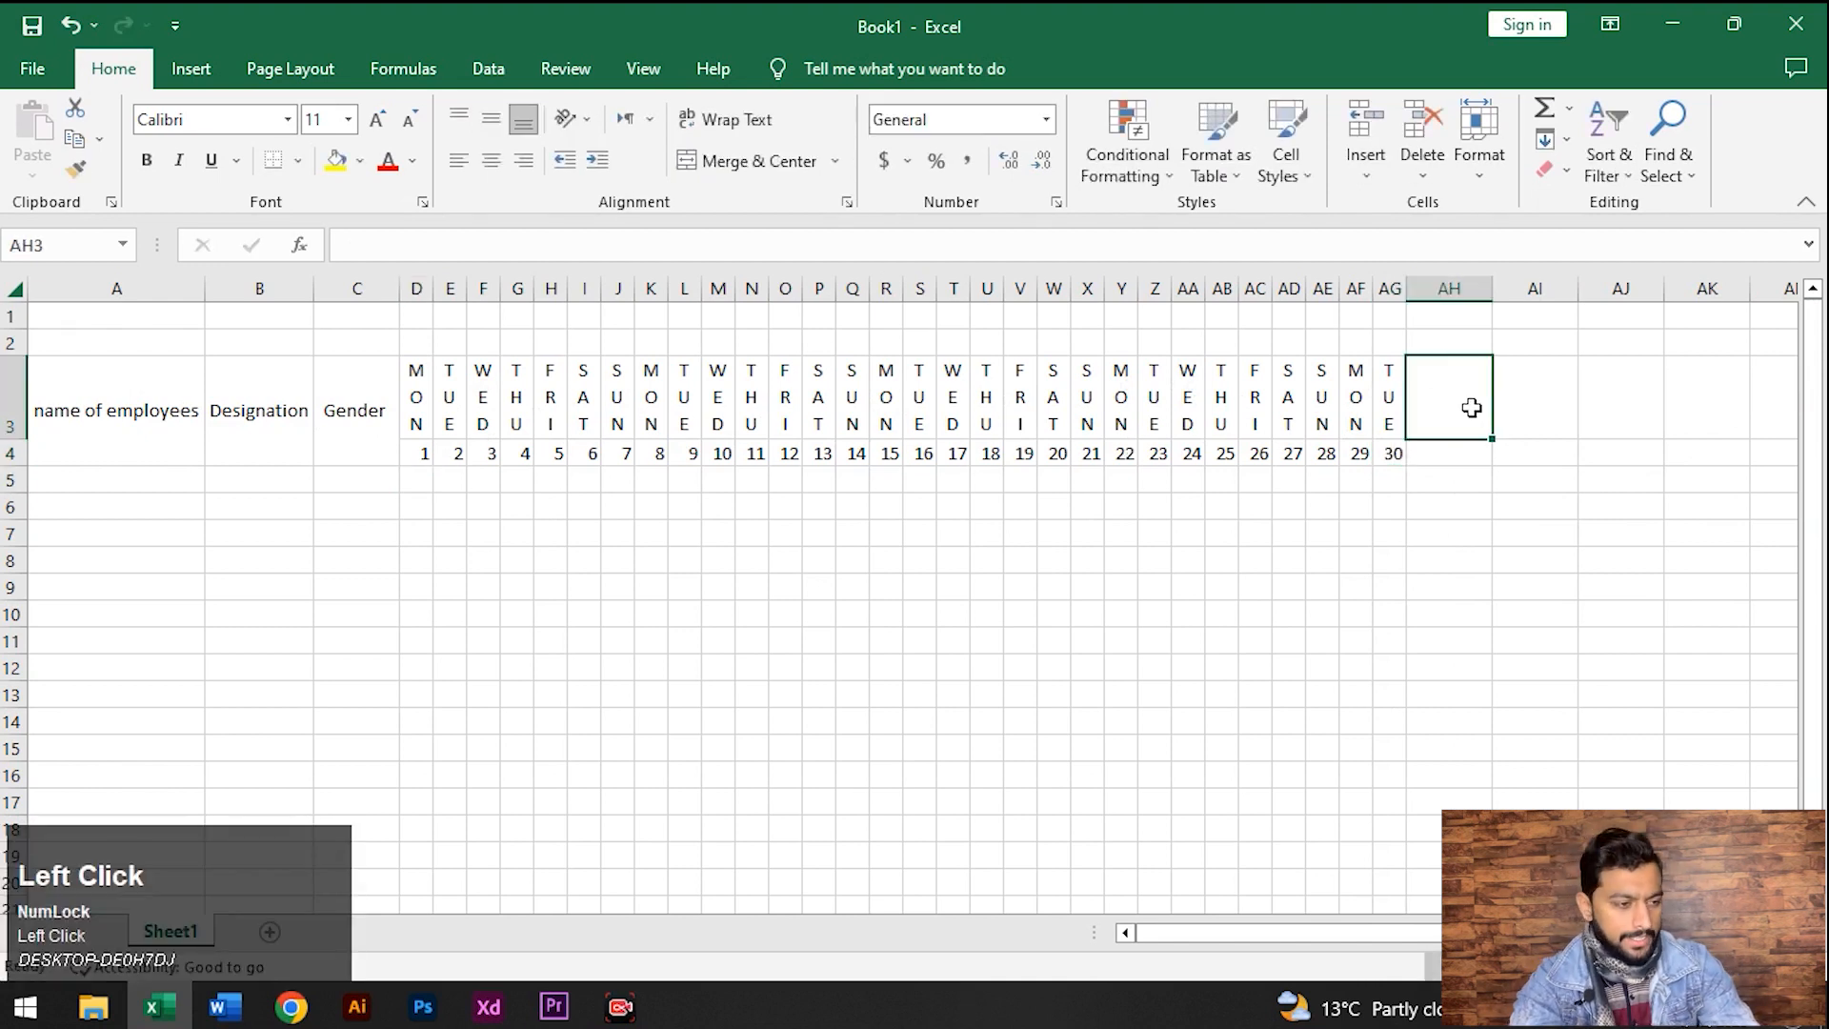
pyautogui.click(1456, 452)
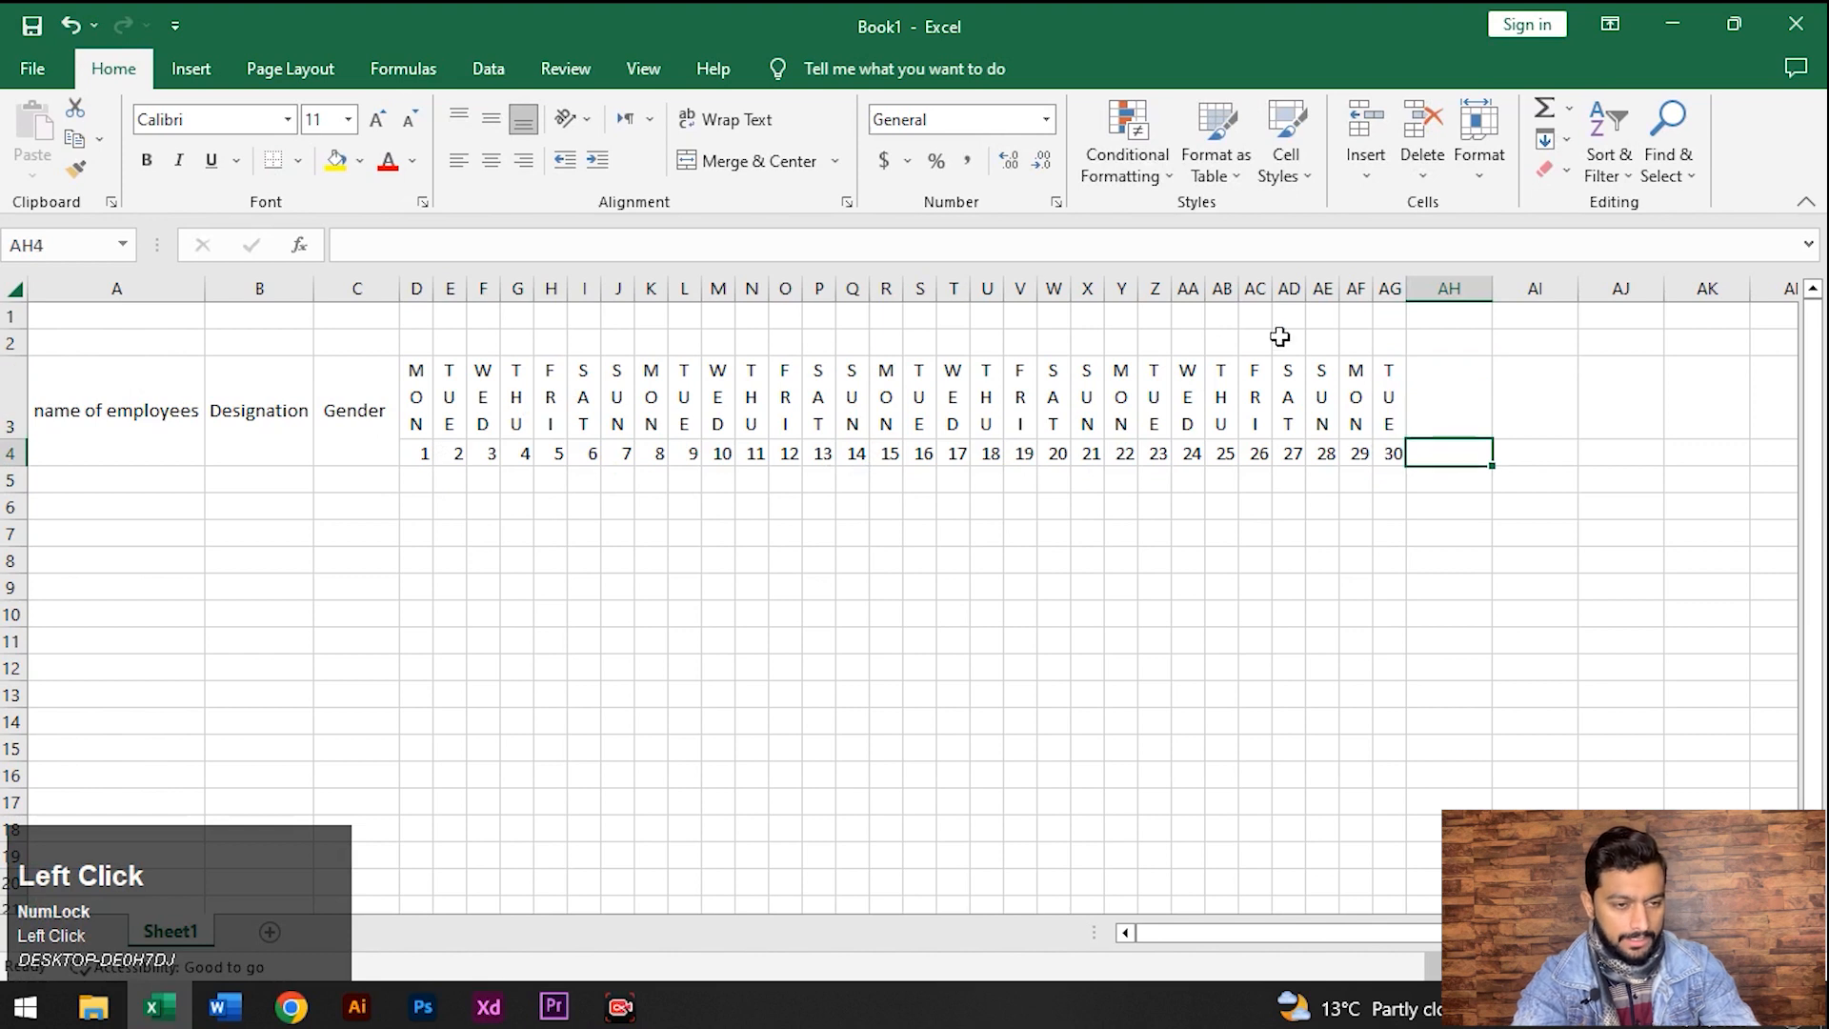
pyautogui.click(1476, 423)
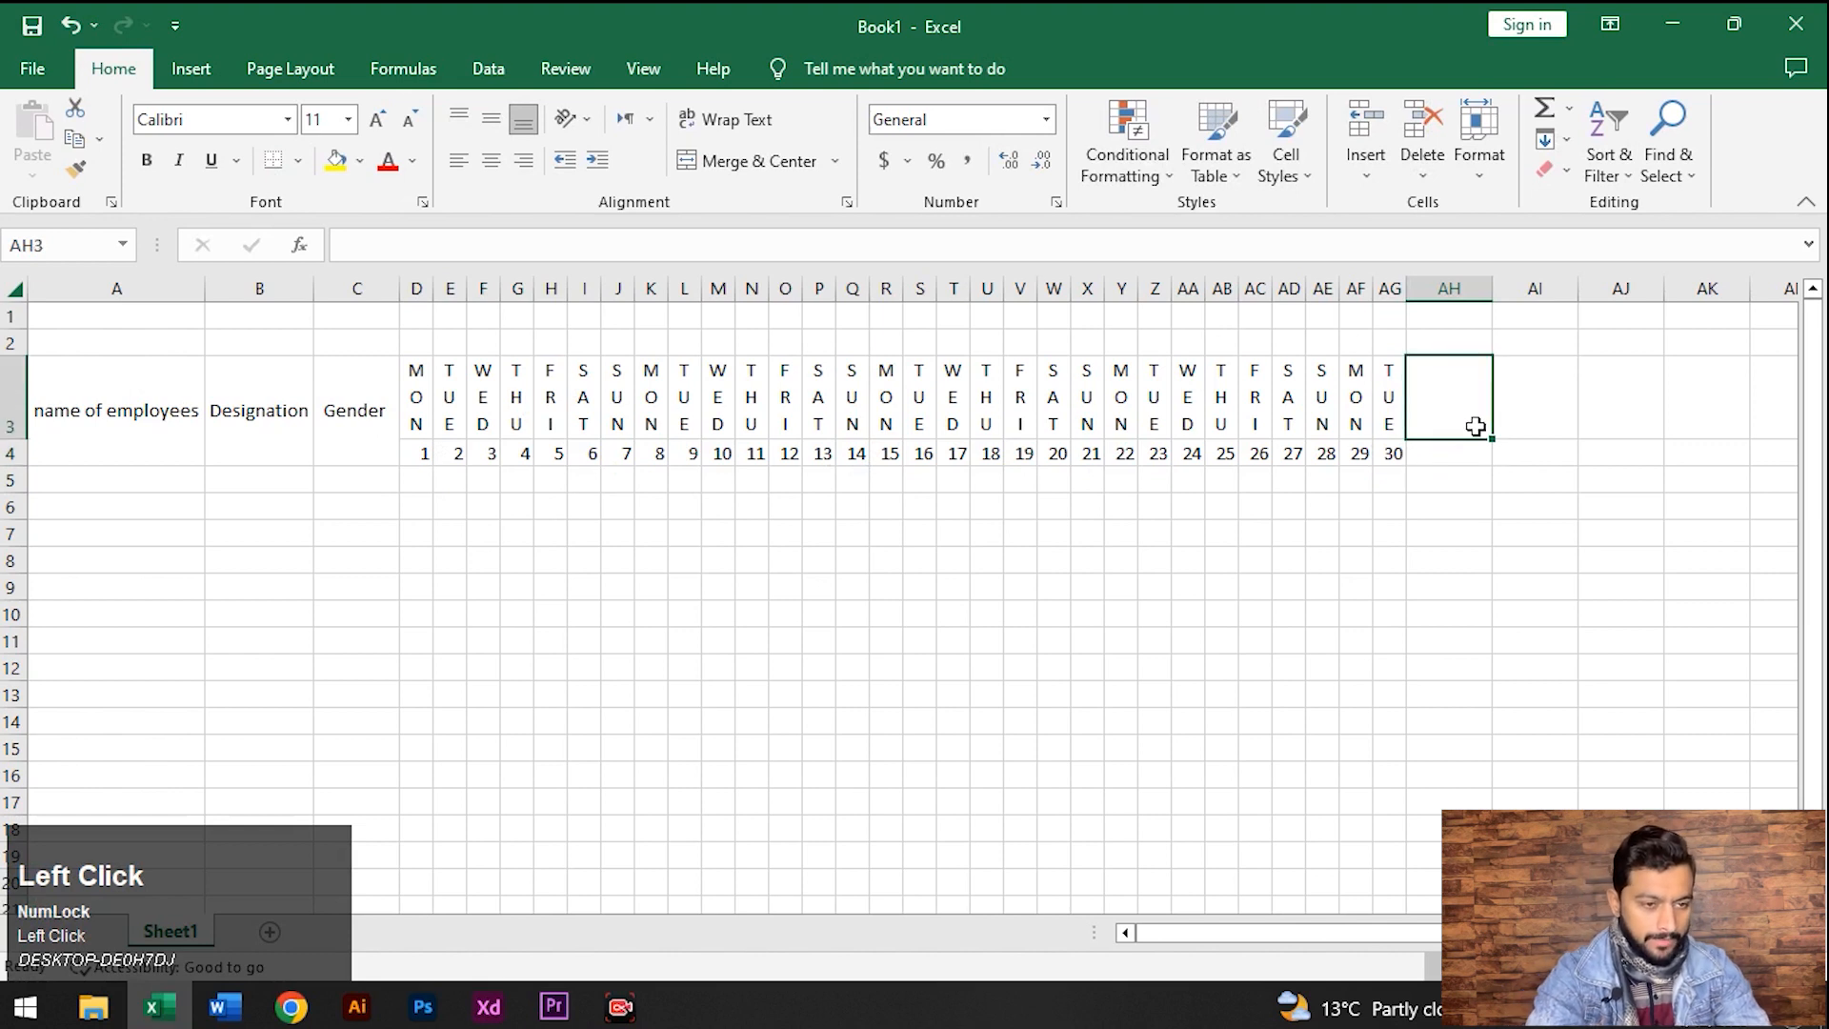
pyautogui.write('WOr')
pyautogui.write('orking Da')
pyautogui.write('ys')
pyautogui.press('Return')
# Undo the Working Days entry in AH3 and redo it
pyautogui.hotkey('ctrl', 'z')
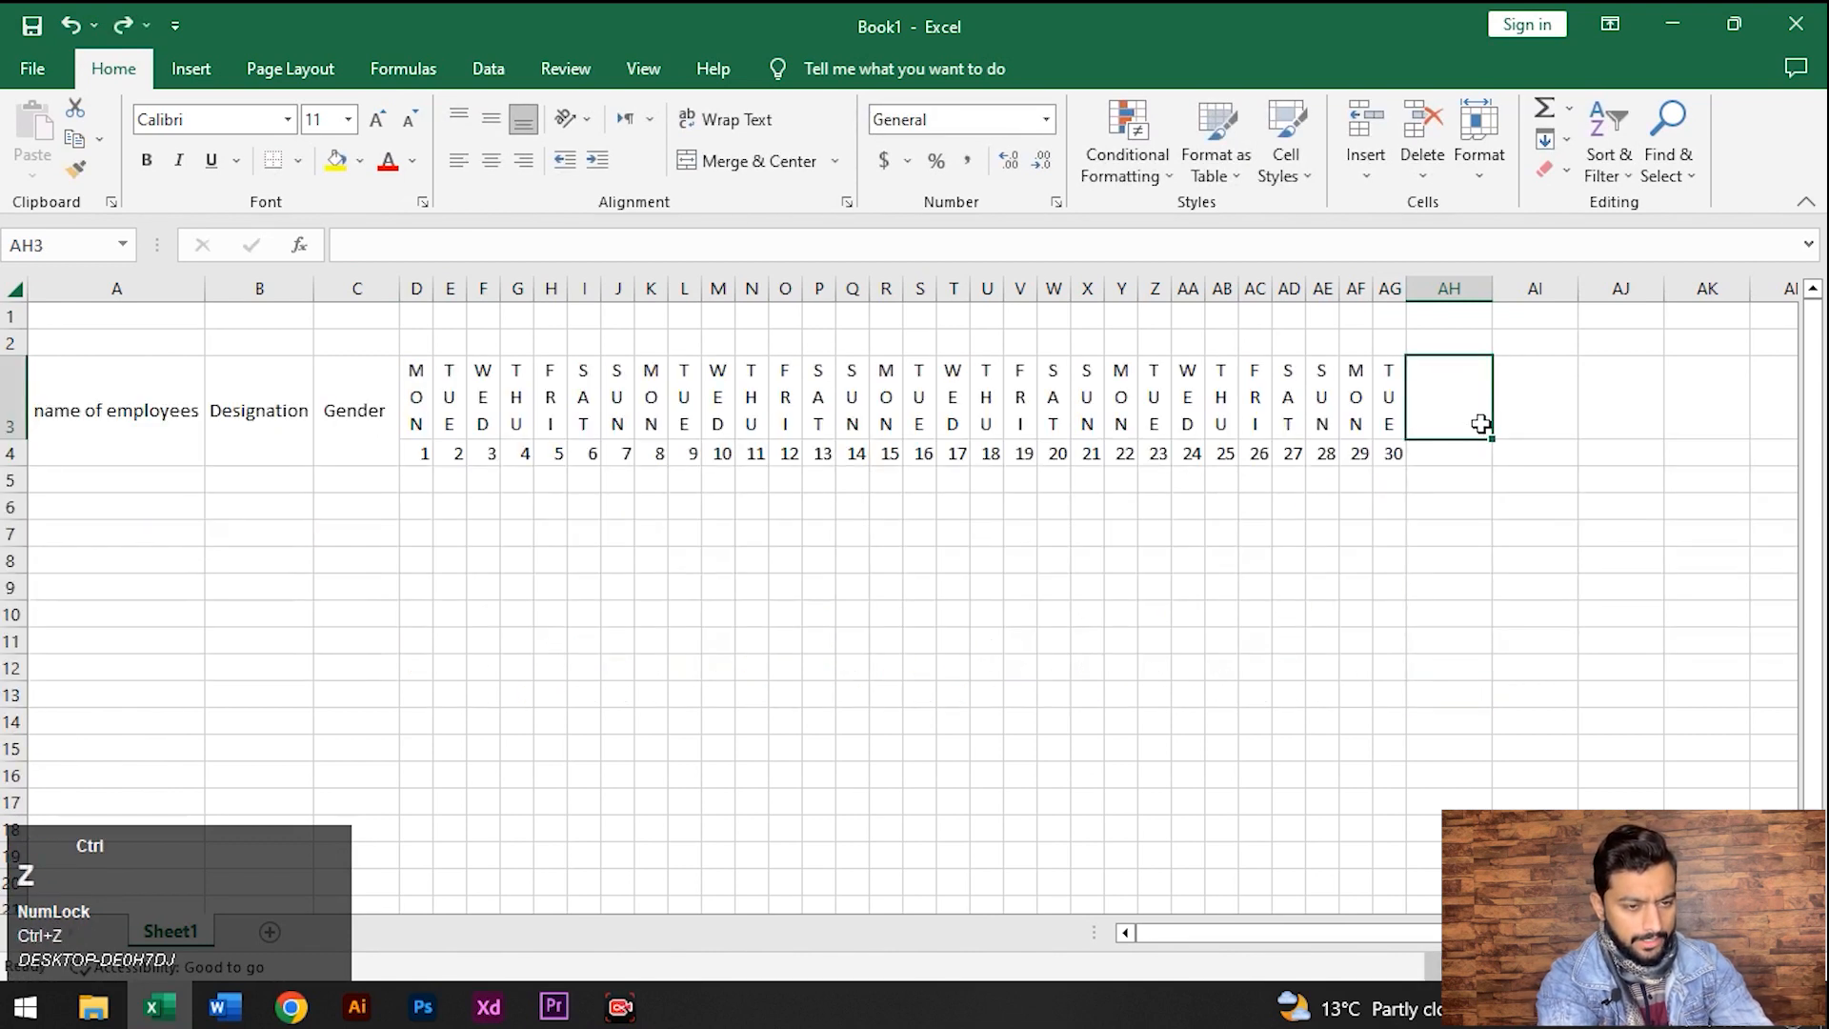
pyautogui.click(1462, 395)
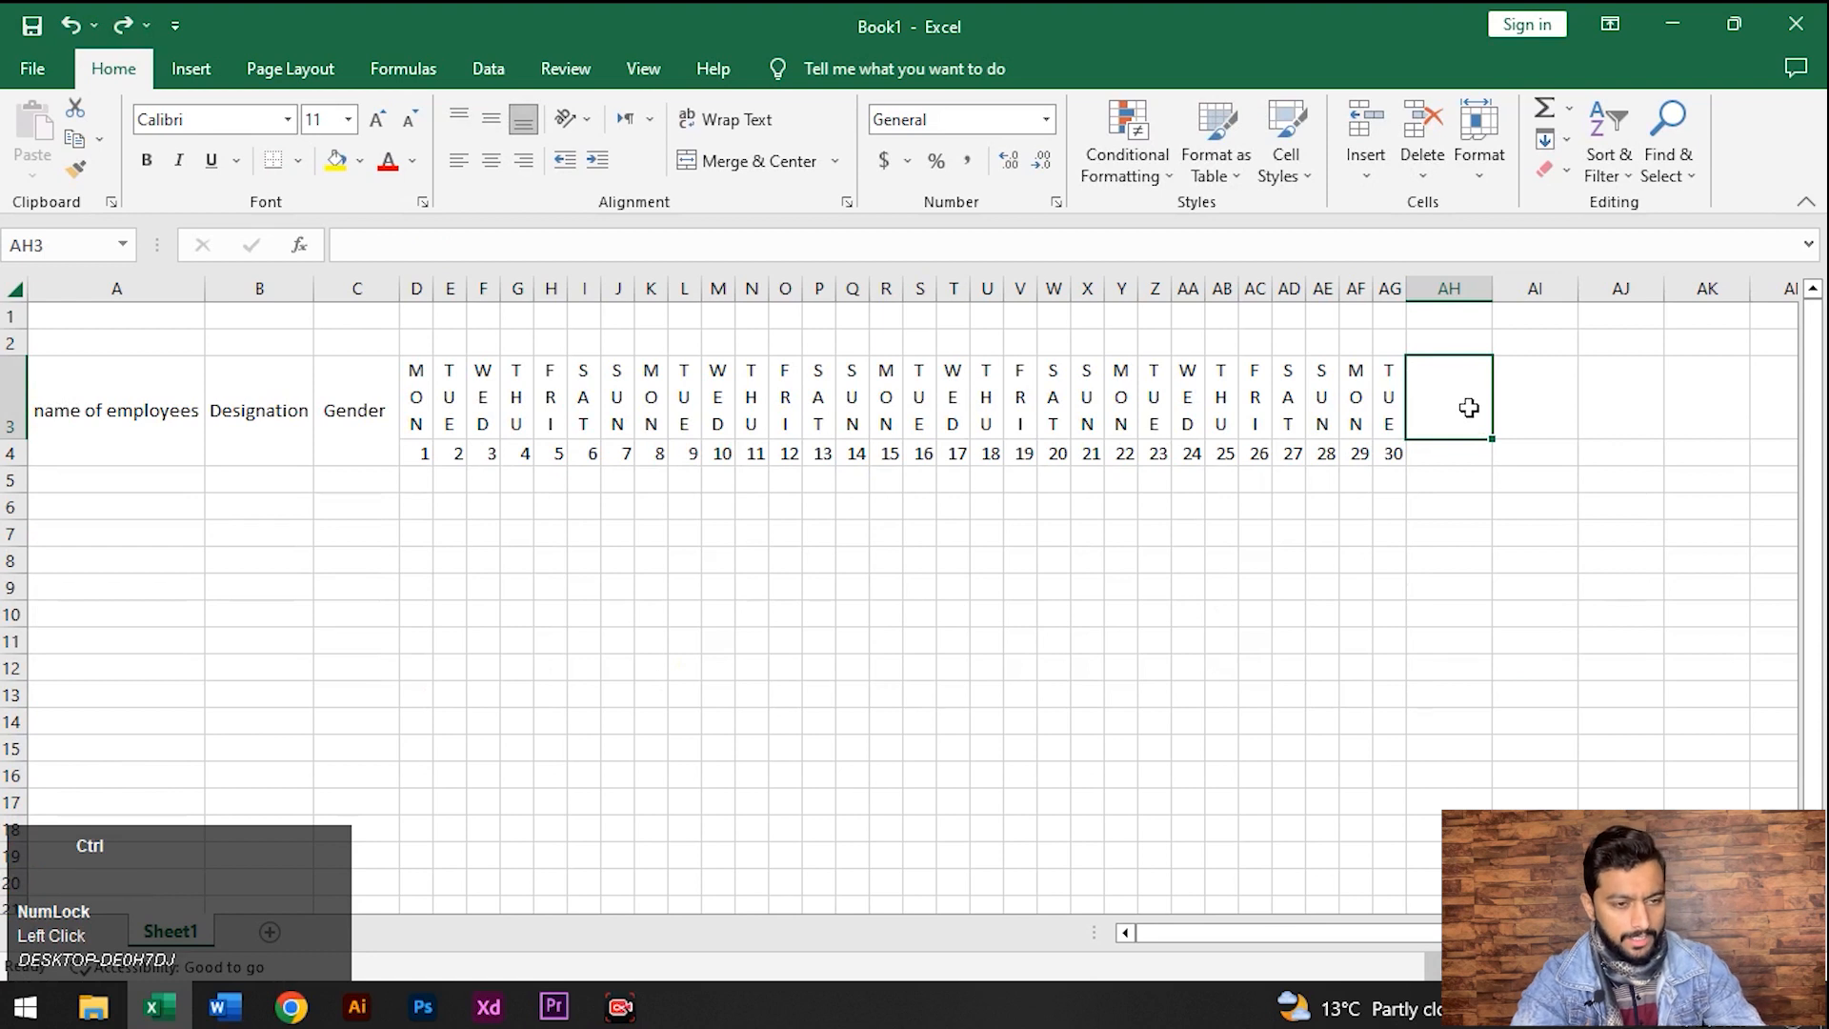
pyautogui.hotkey('ctrl', 'y')
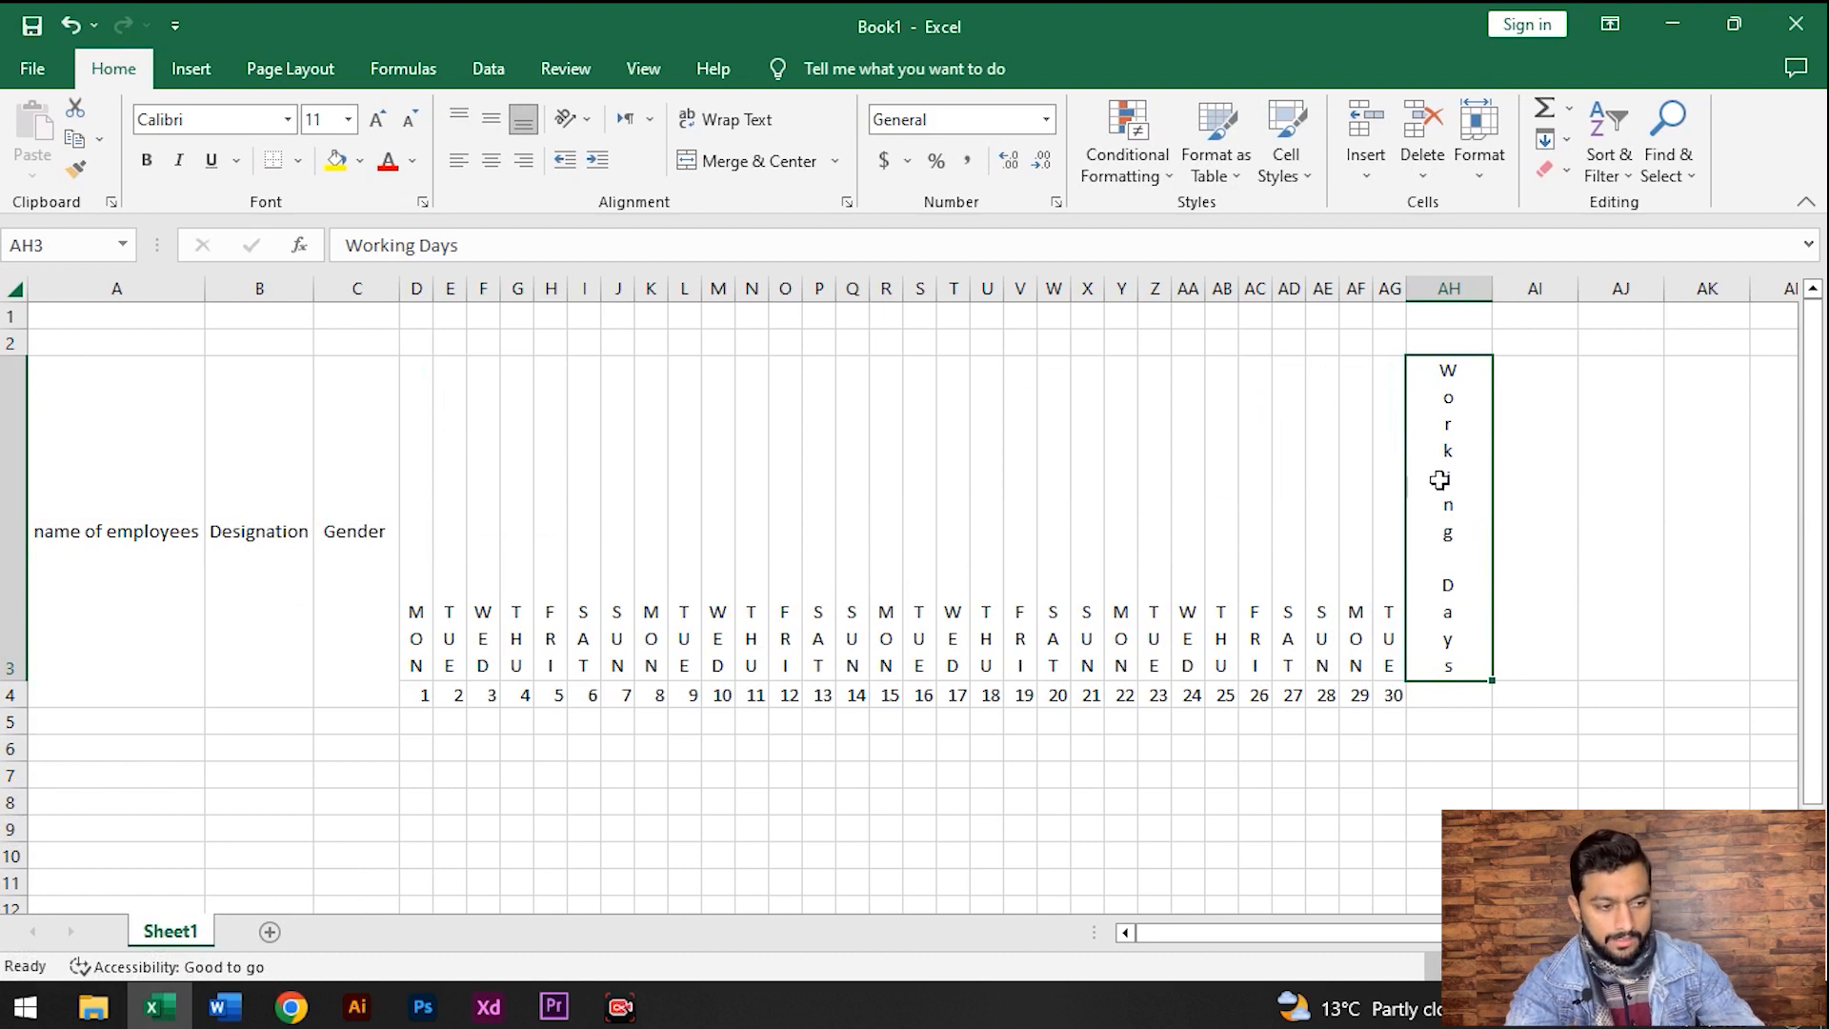
# Turn off vertical text orientation for the Working Days heading in AH3
pyautogui.click(589, 119)
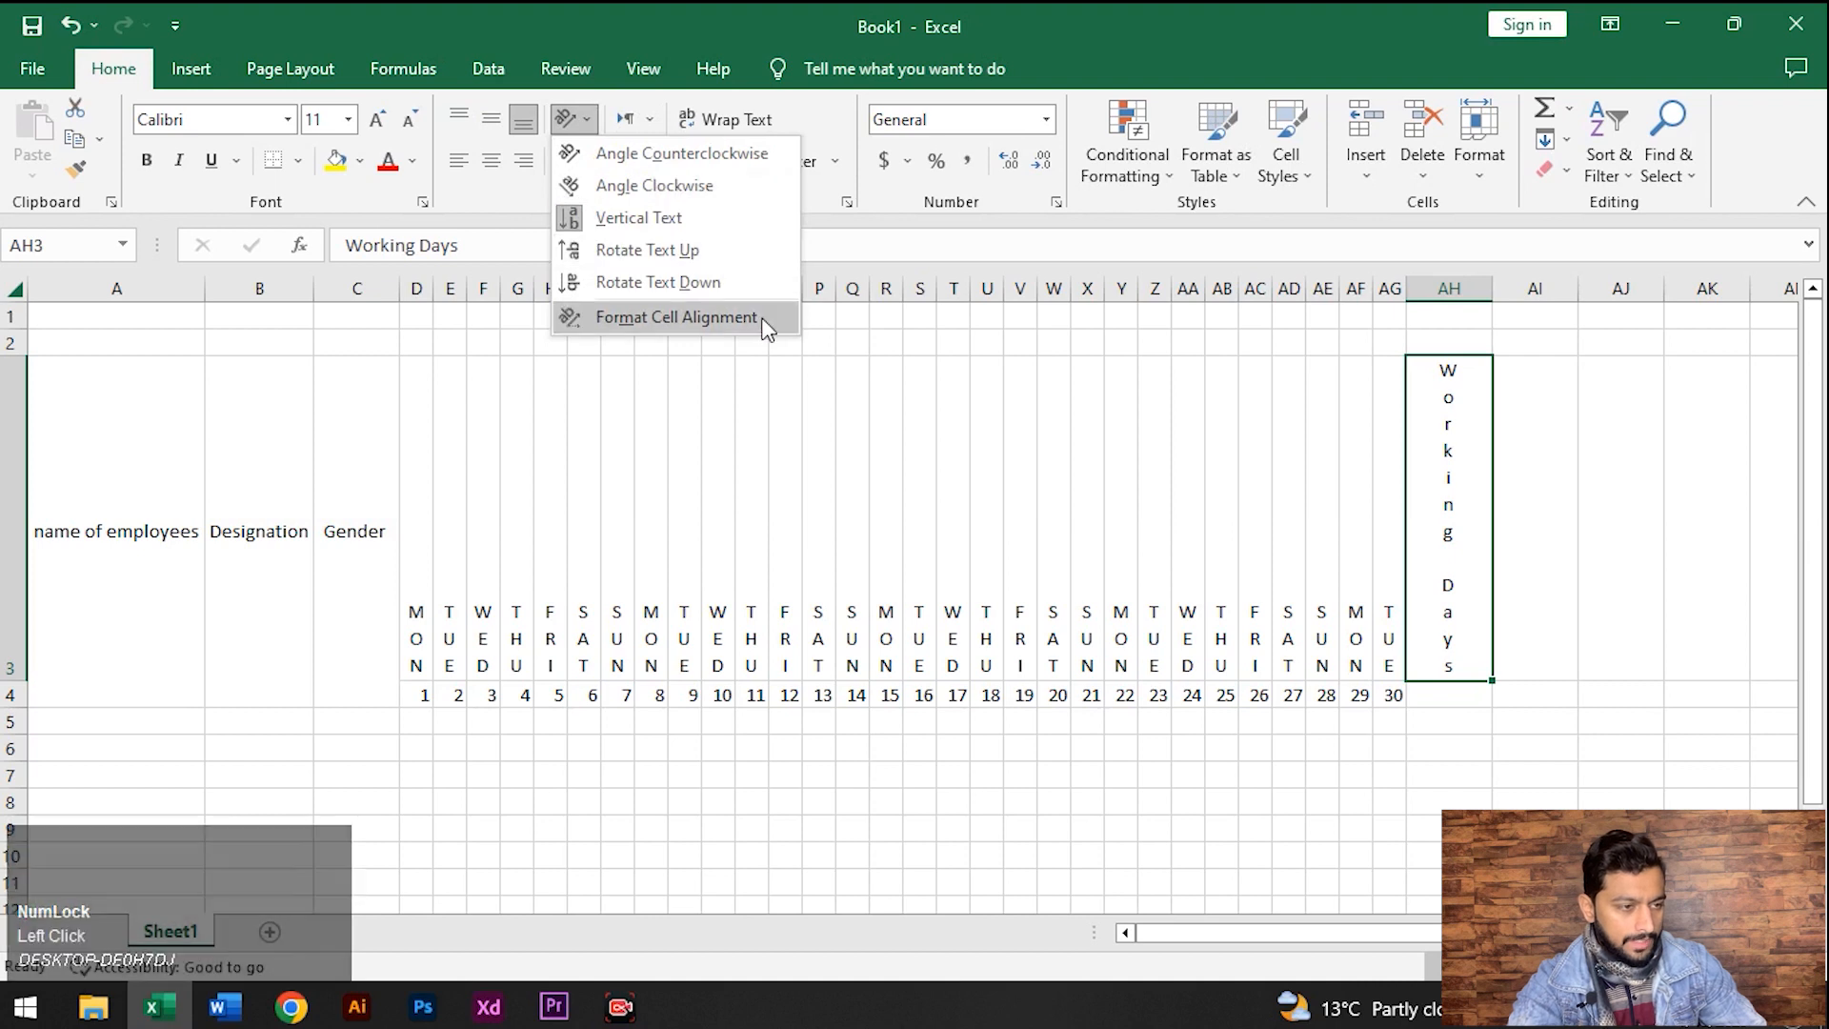
pyautogui.click(642, 222)
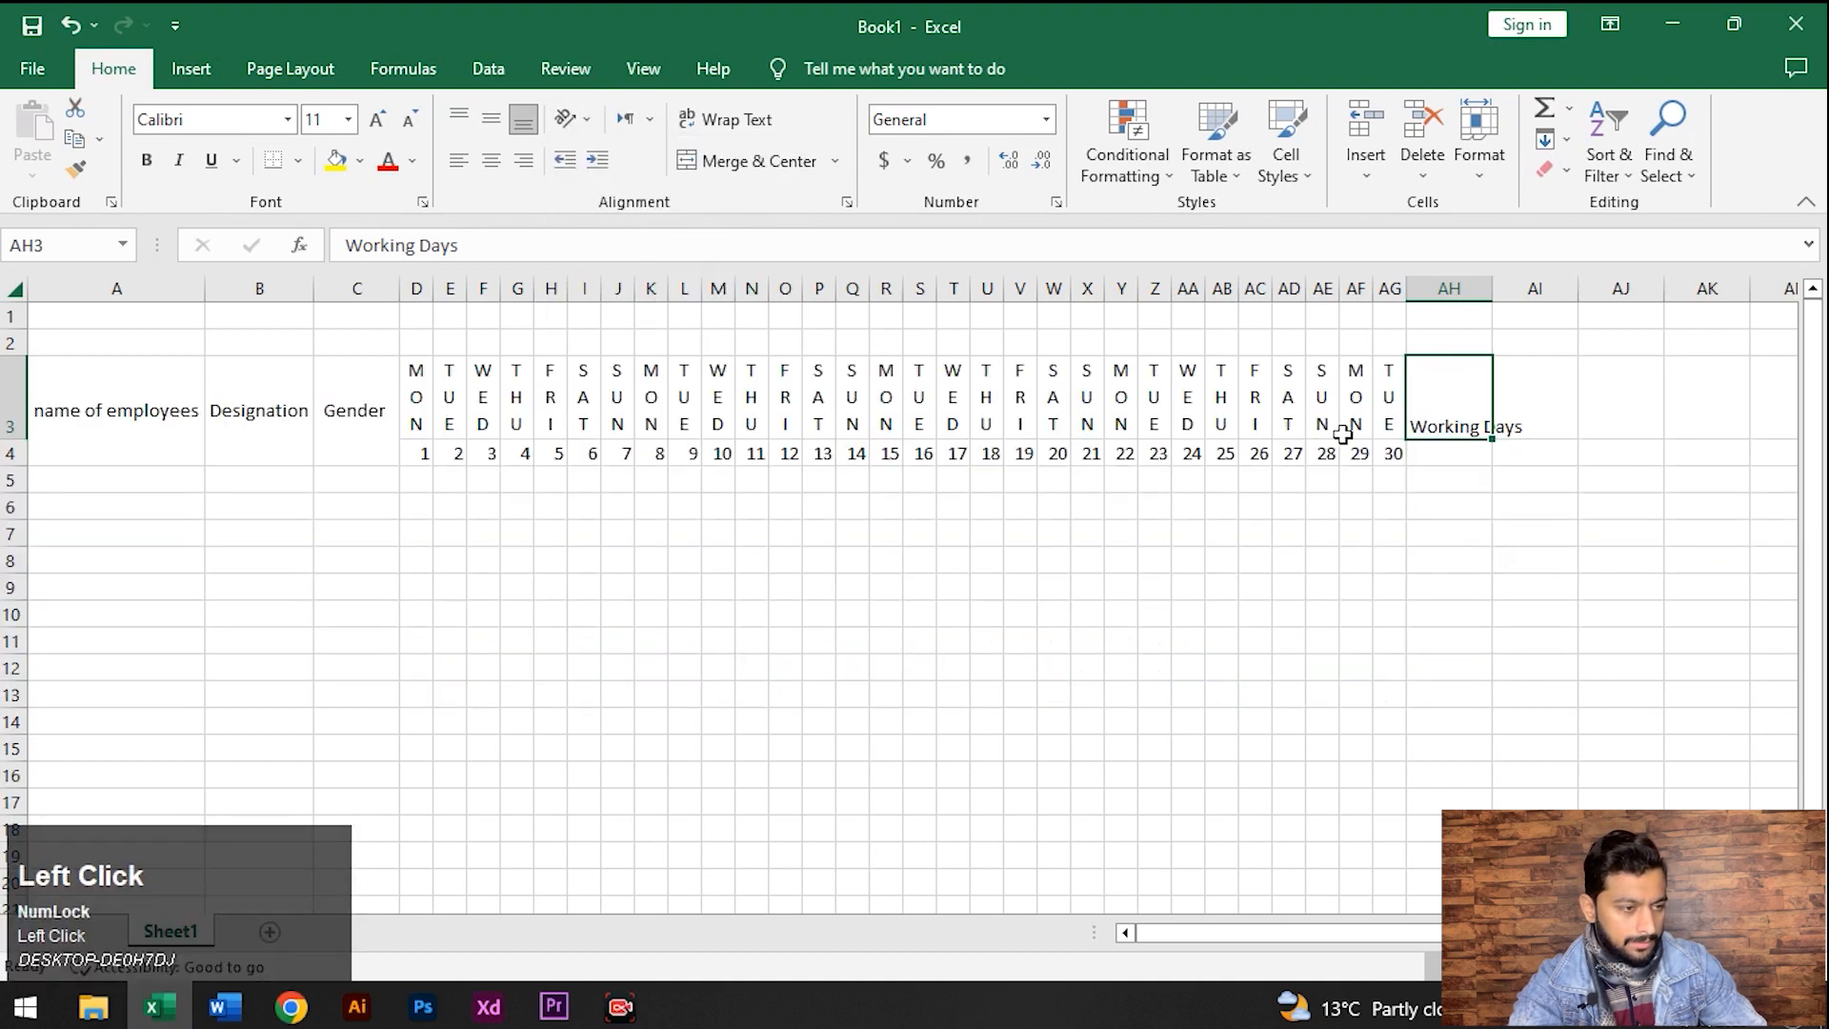
pyautogui.click(1456, 417)
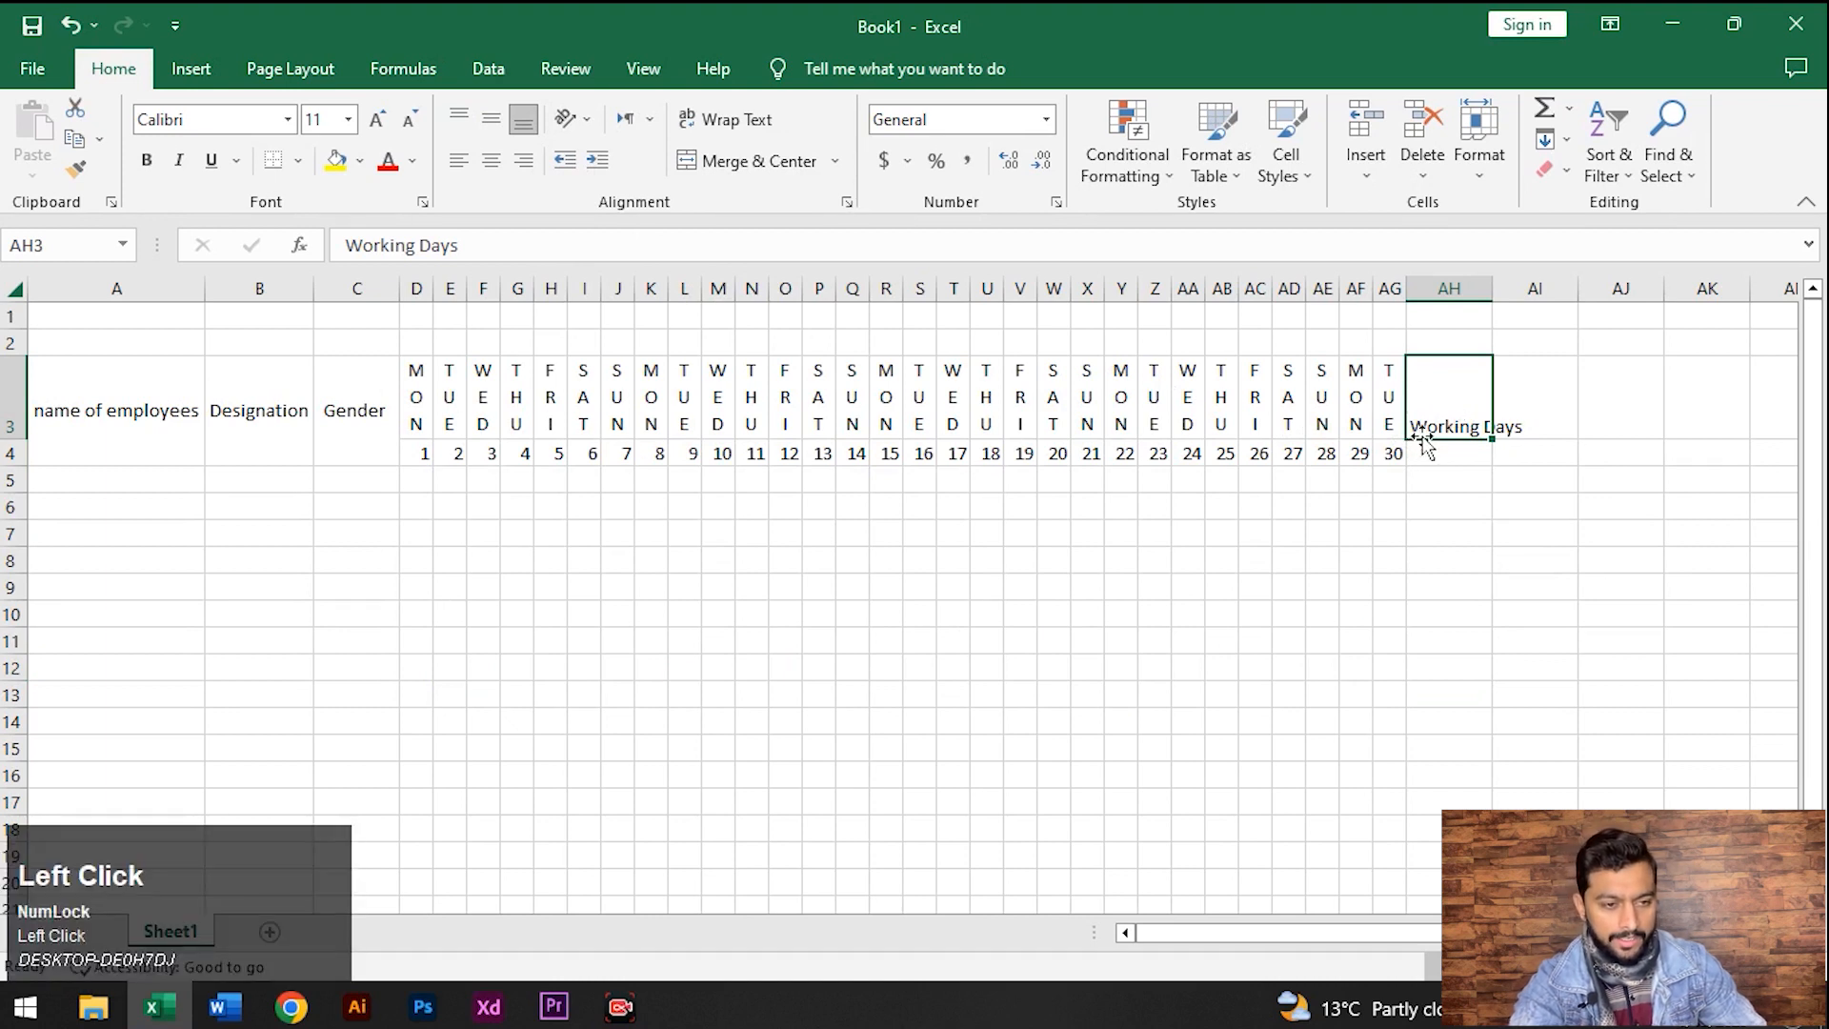
# Merge and center the Working Days heading across AH3:AH4, wrap its text and align it to the middle
pyautogui.hotkey('shift', 'Down')
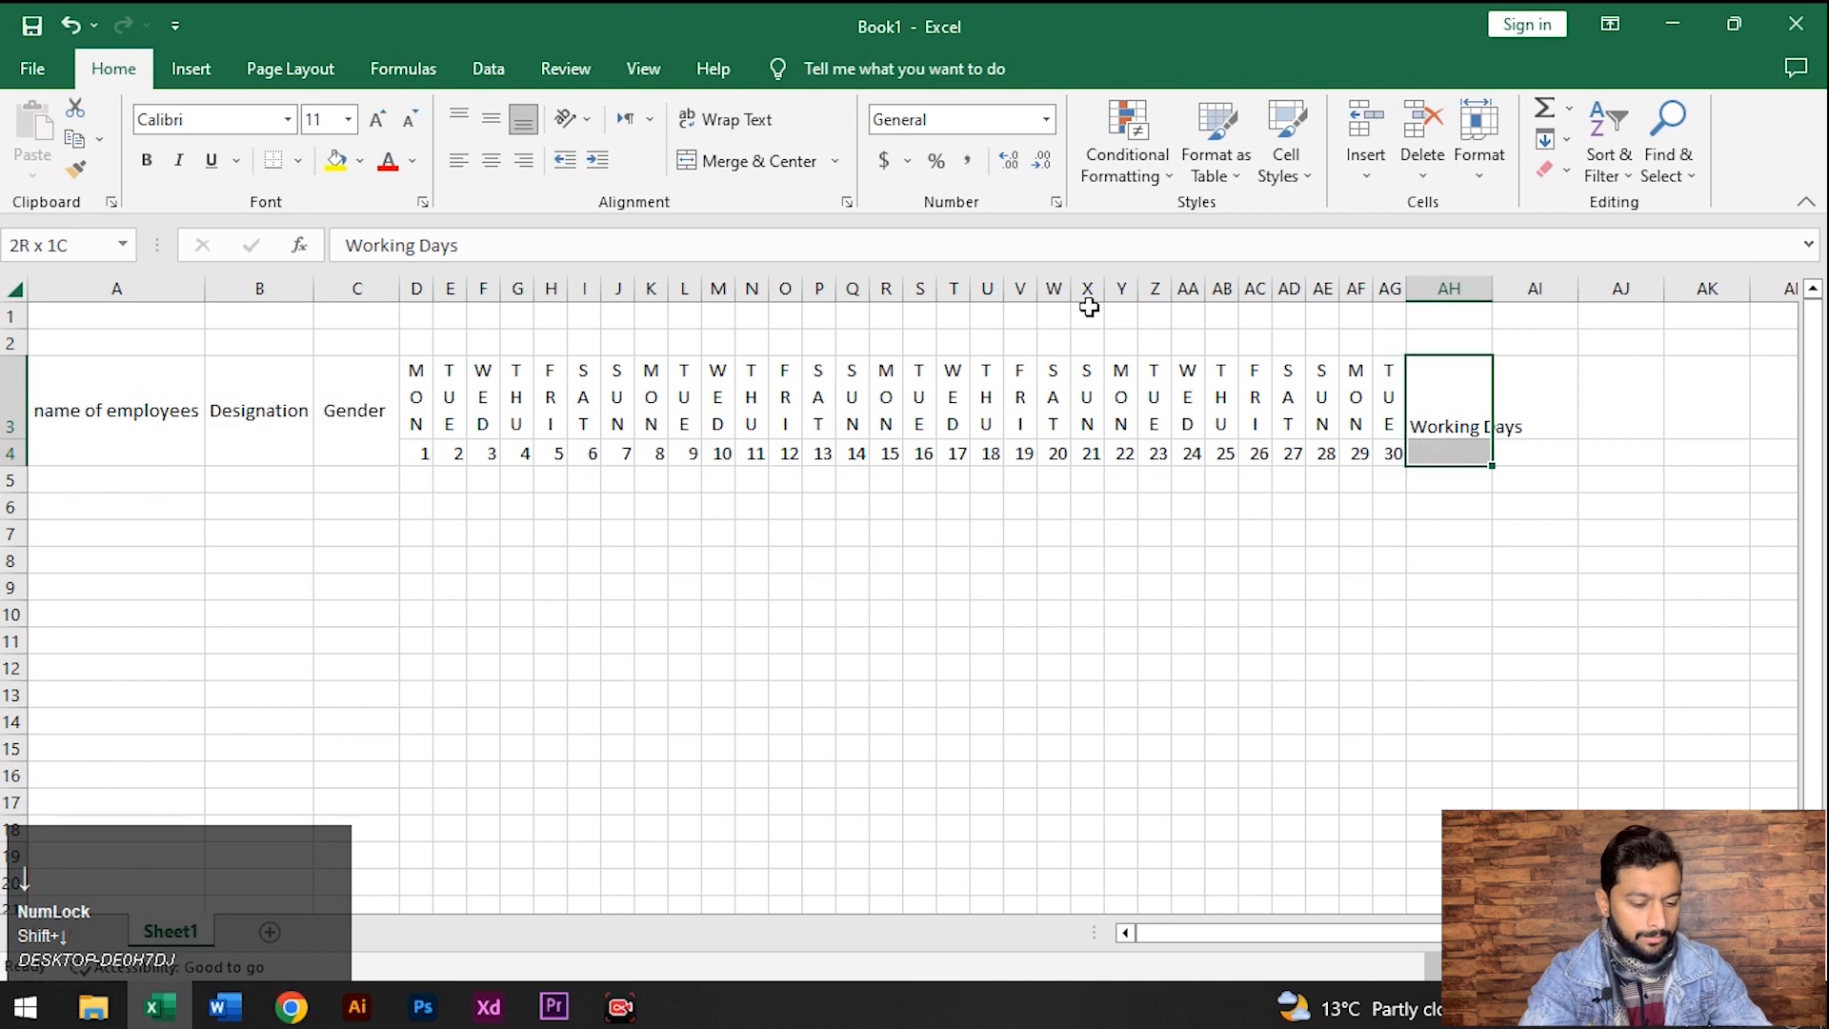
pyautogui.click(741, 157)
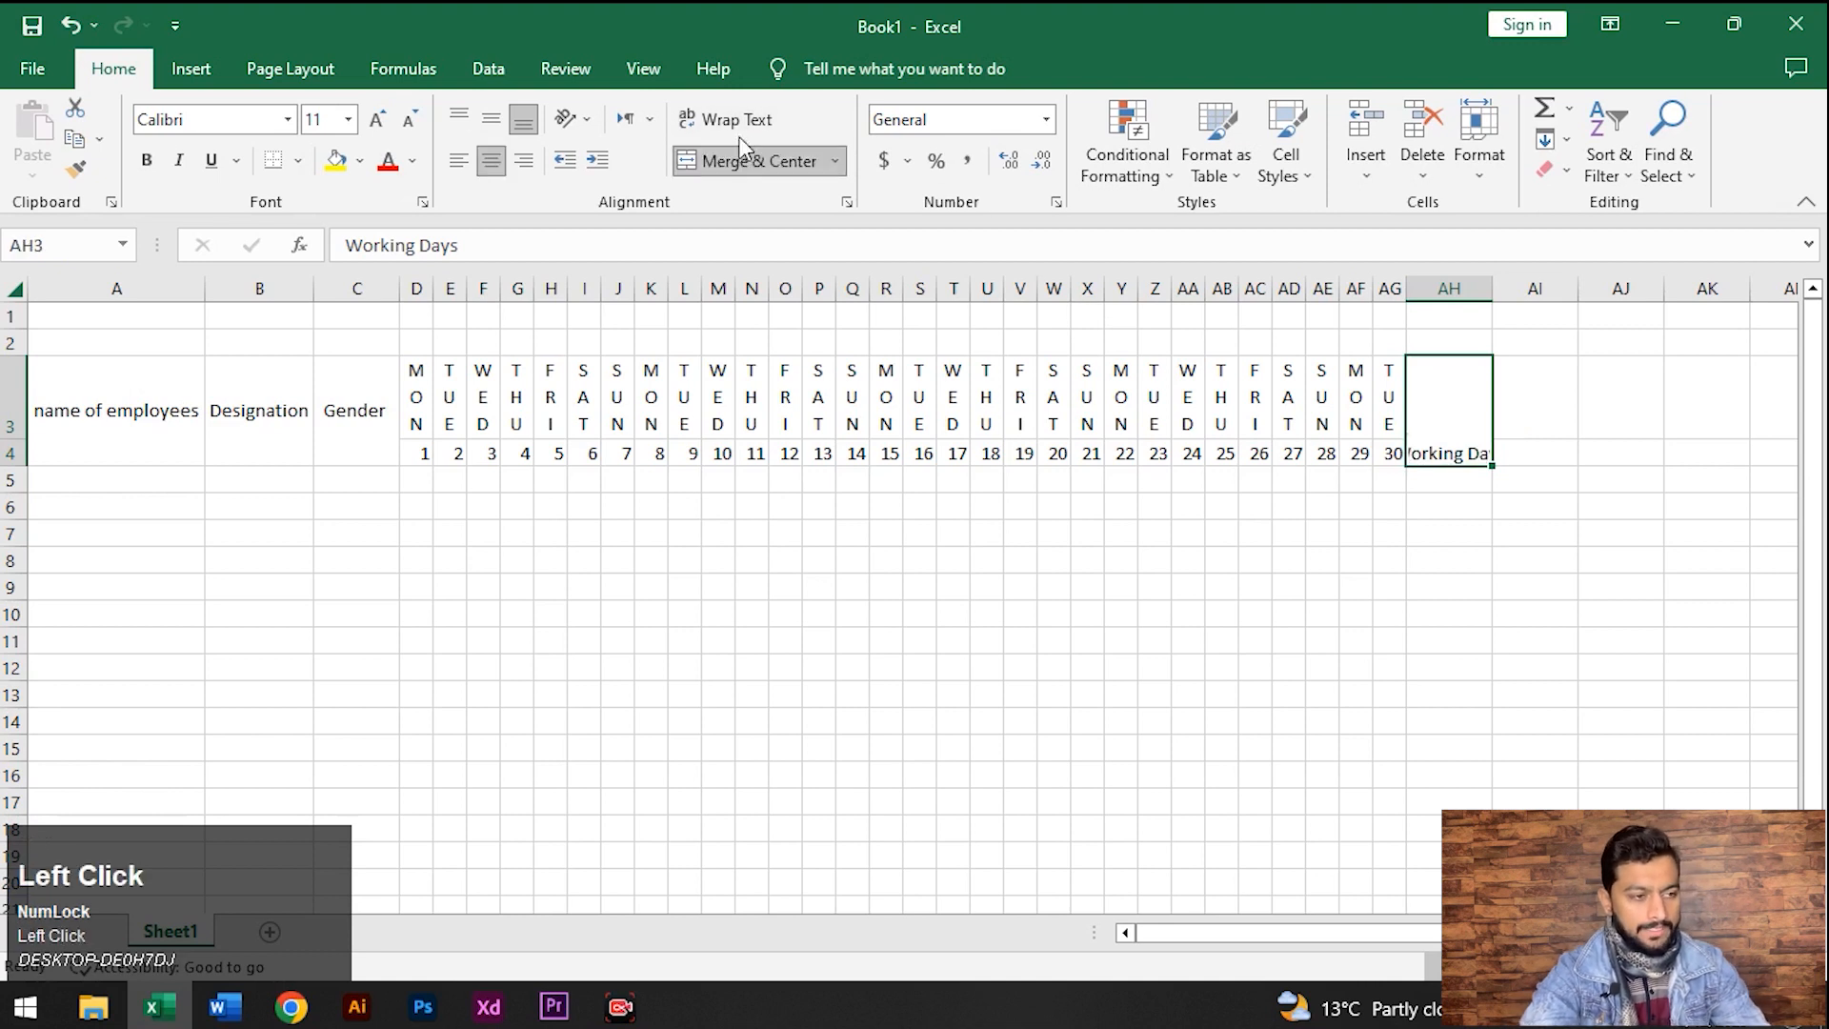
pyautogui.click(733, 122)
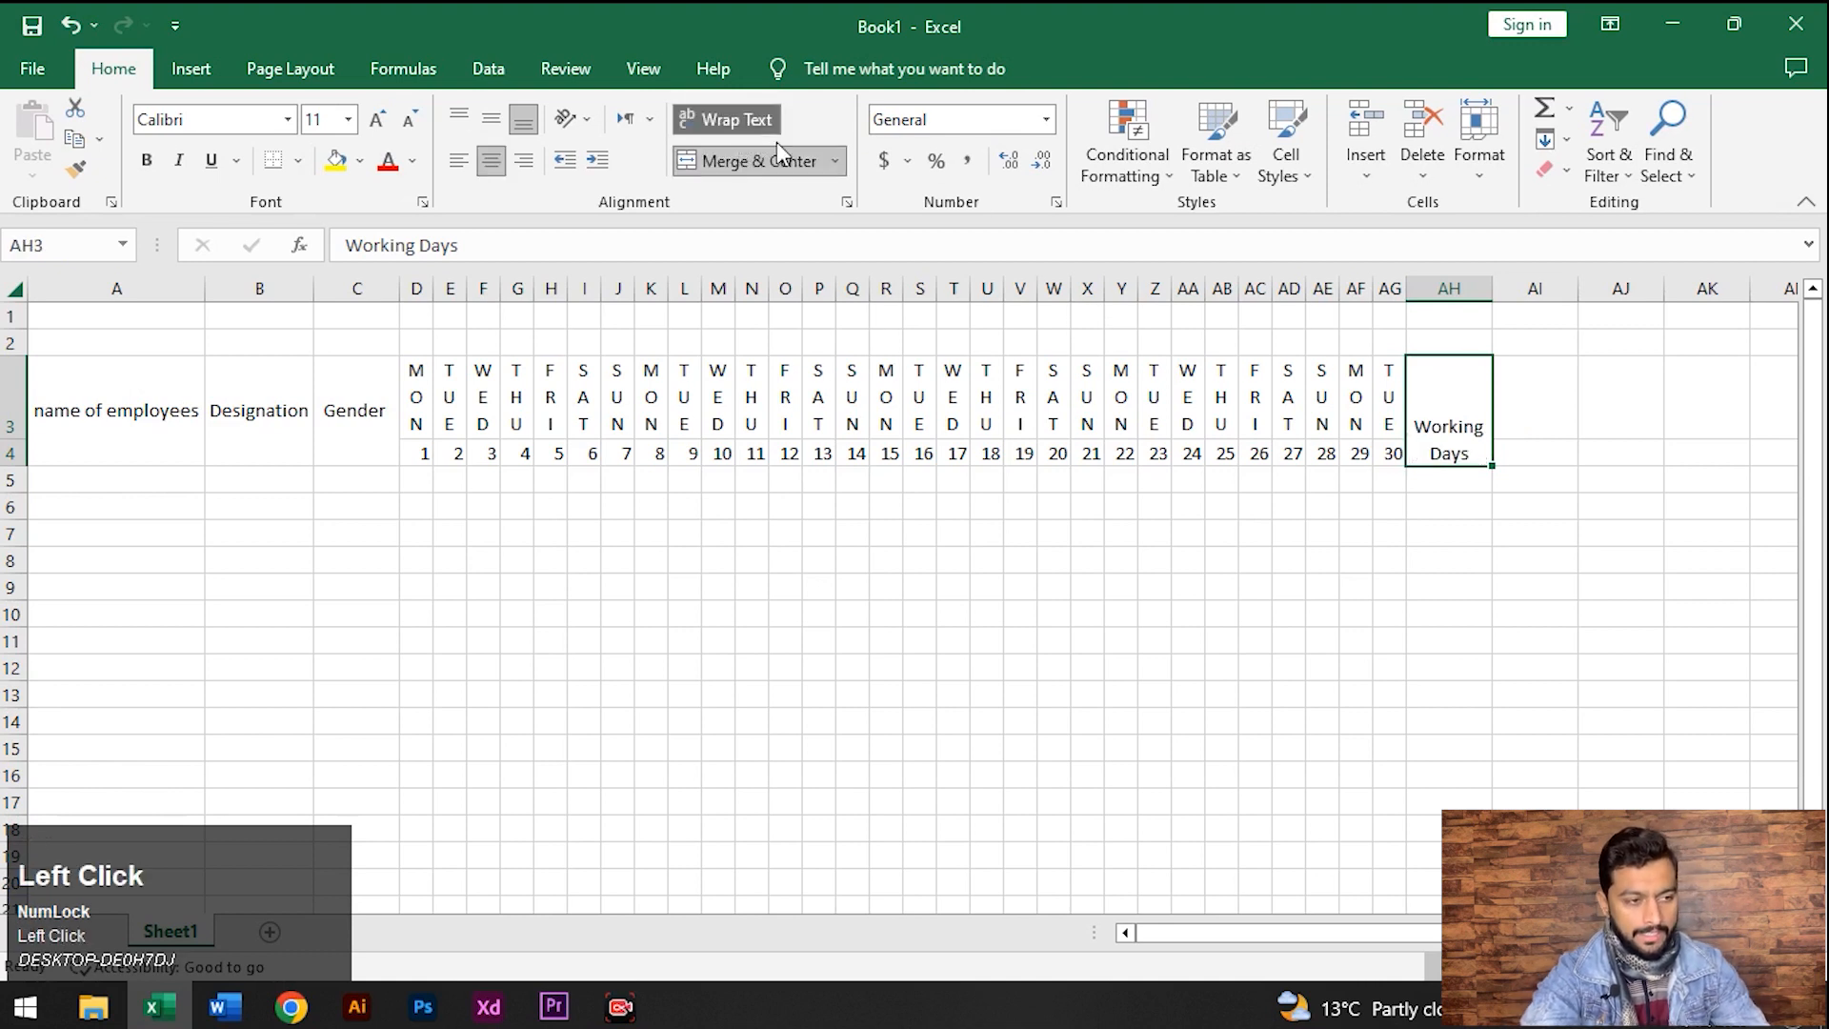
pyautogui.click(491, 119)
# Enter the headings "Present Days" in AI3 and "absent days" in AJ3
pyautogui.click(1534, 419)
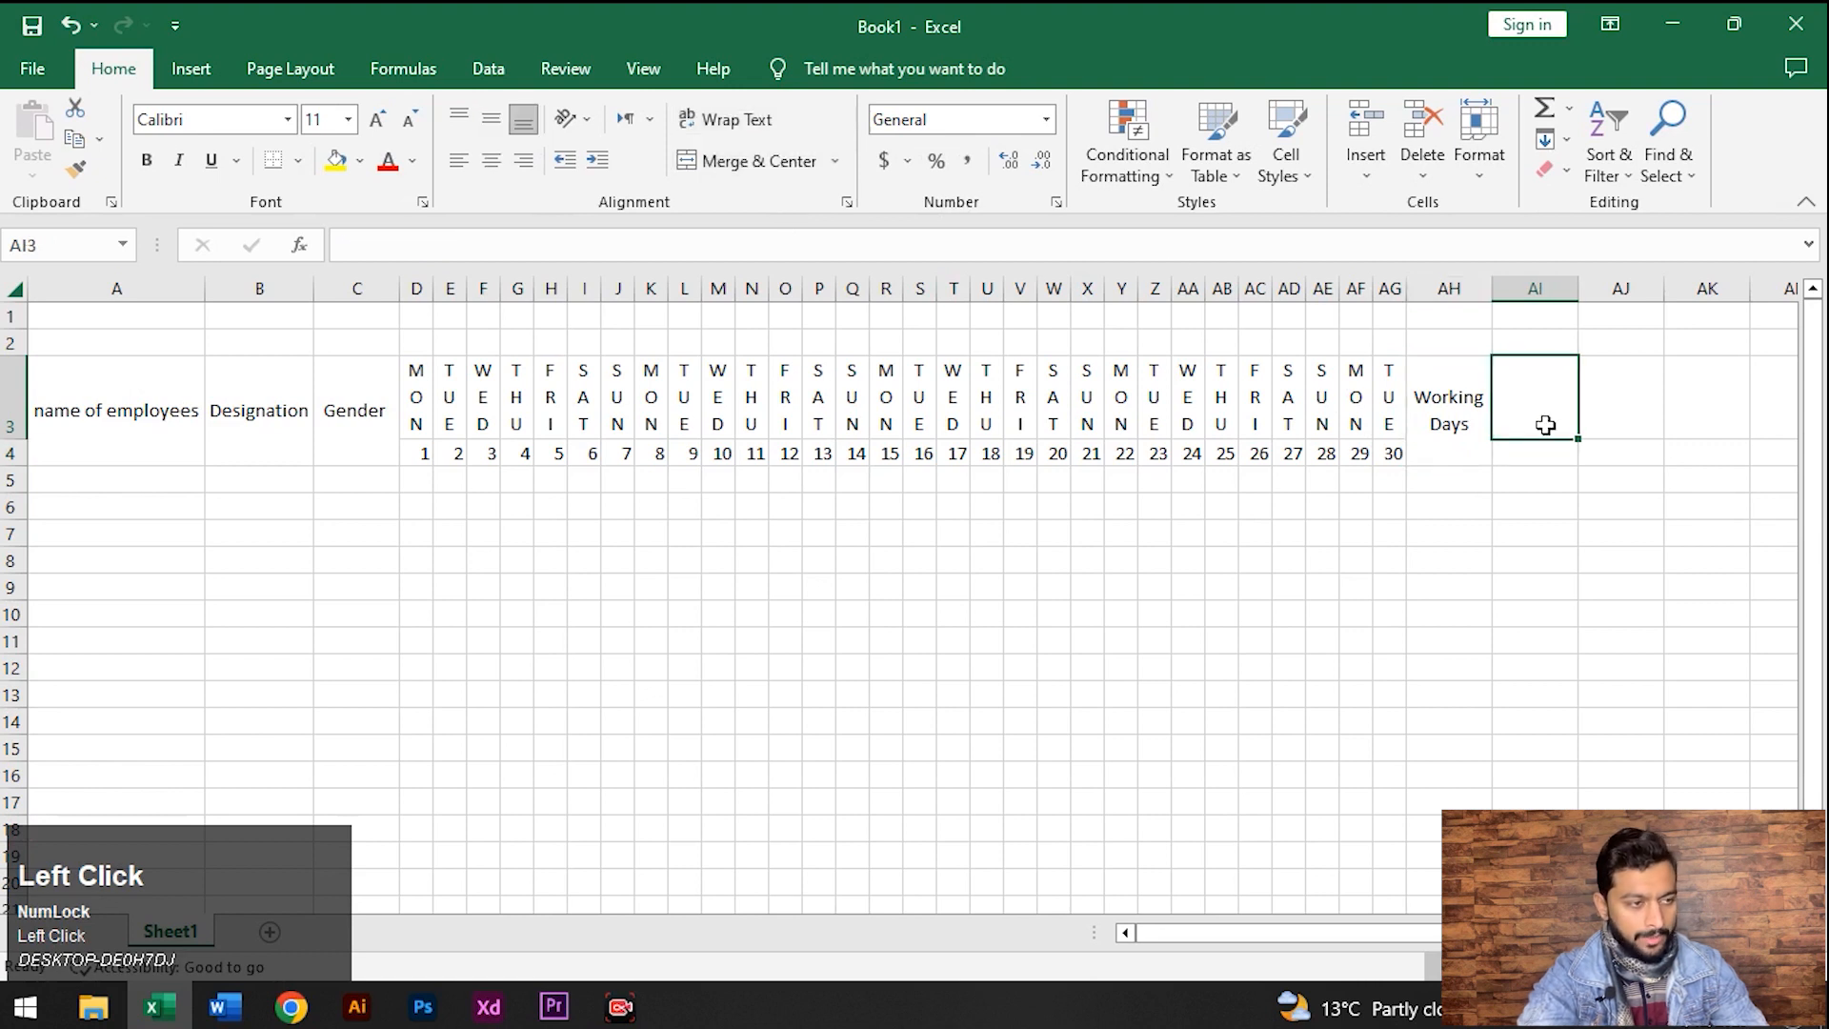
pyautogui.write('PRes')
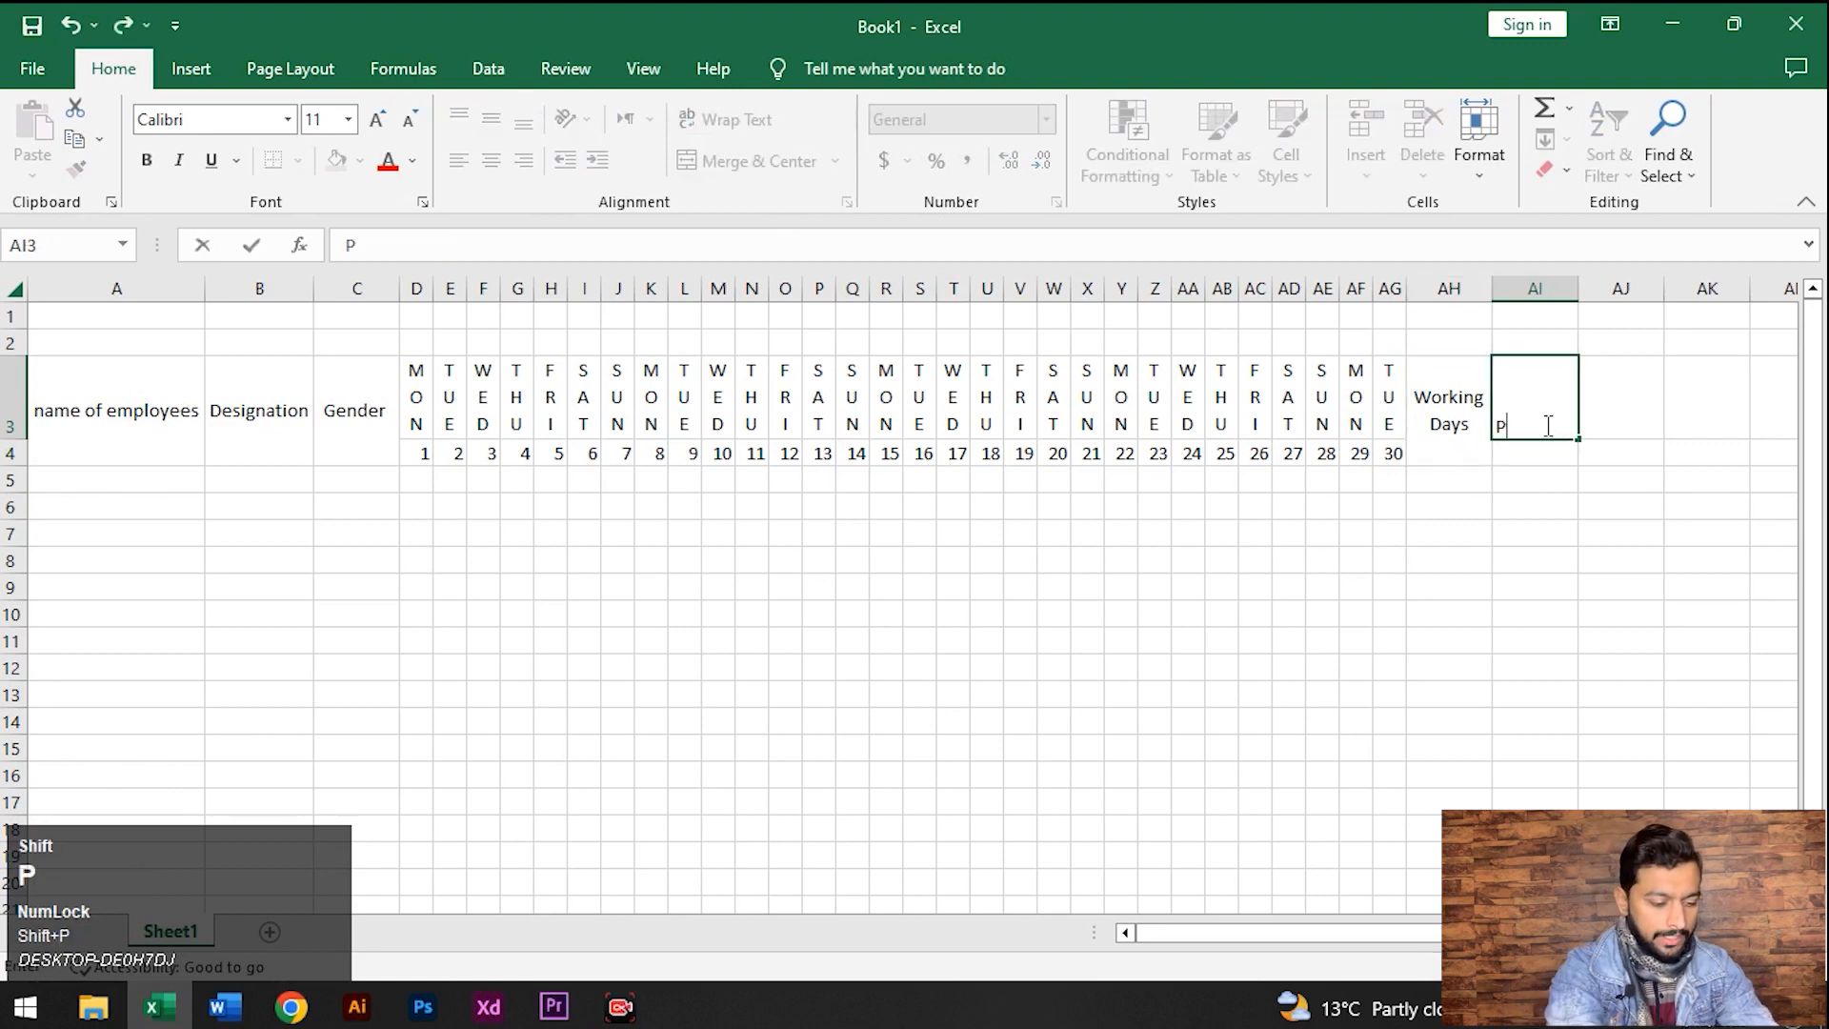
pyautogui.press('BackSpace')
pyautogui.press('BackSpace')
pyautogui.write('res')
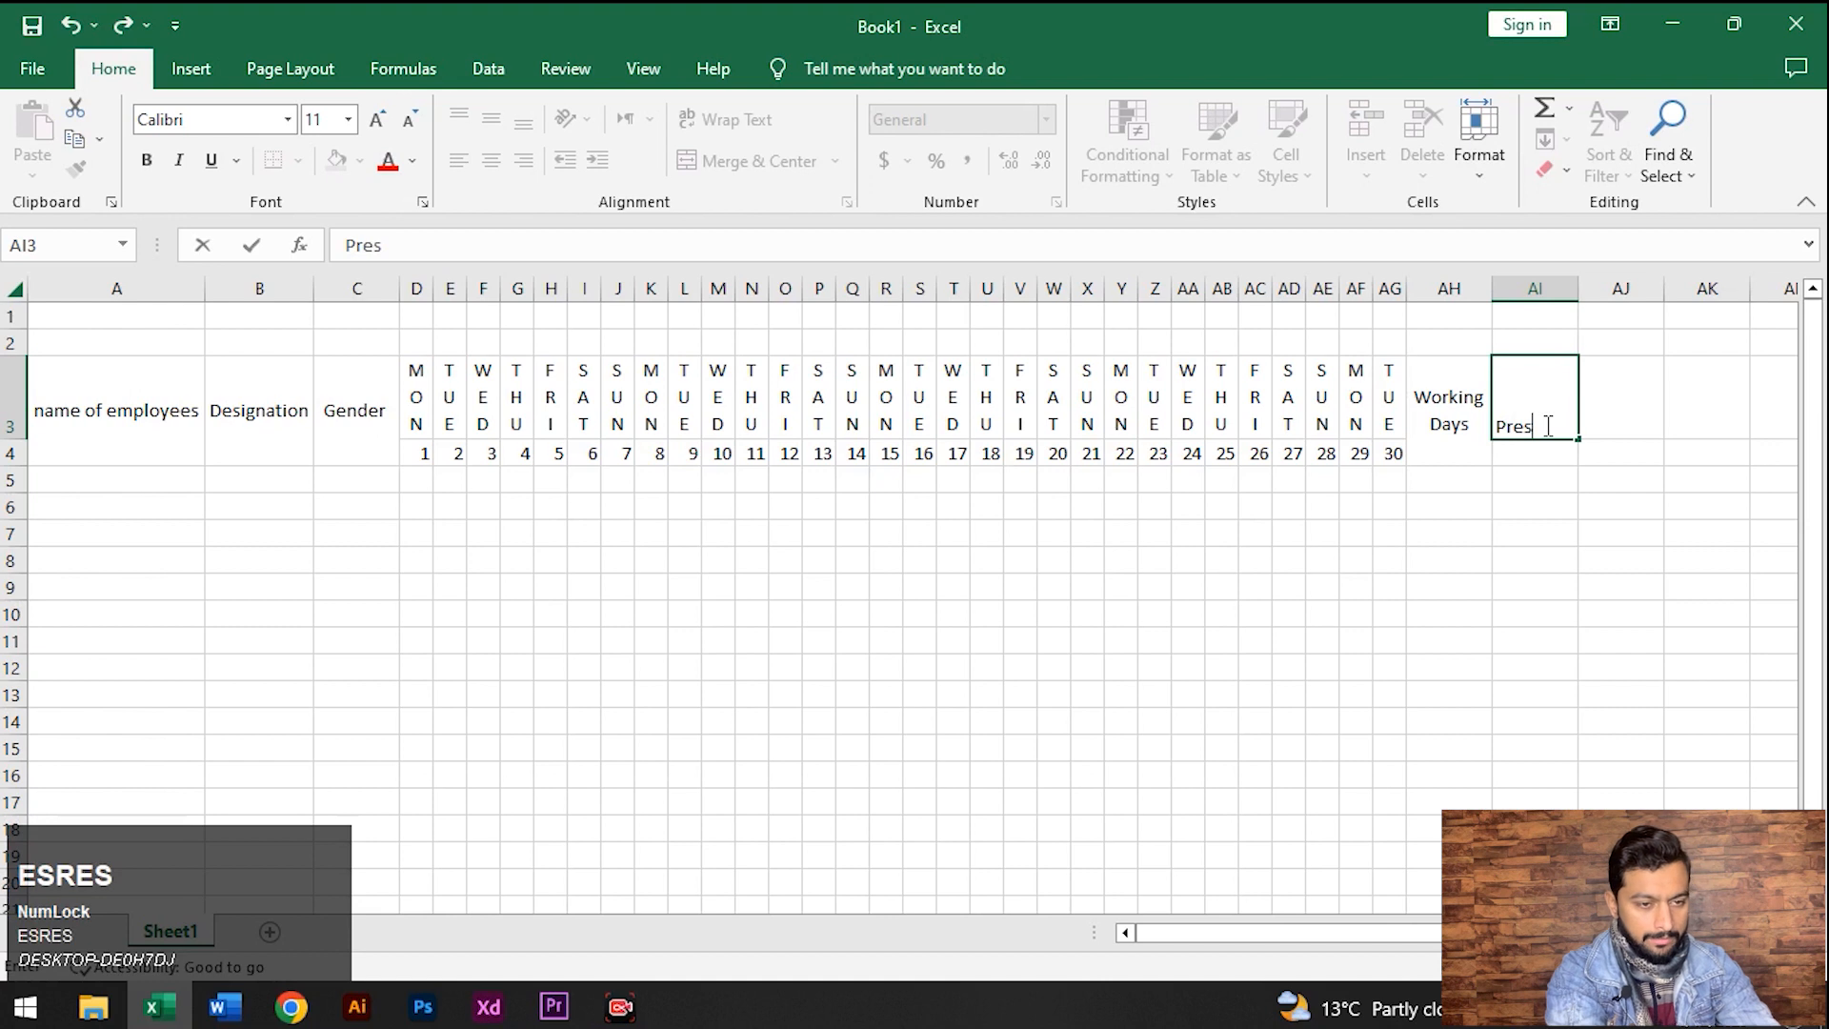
pyautogui.write('ent Days')
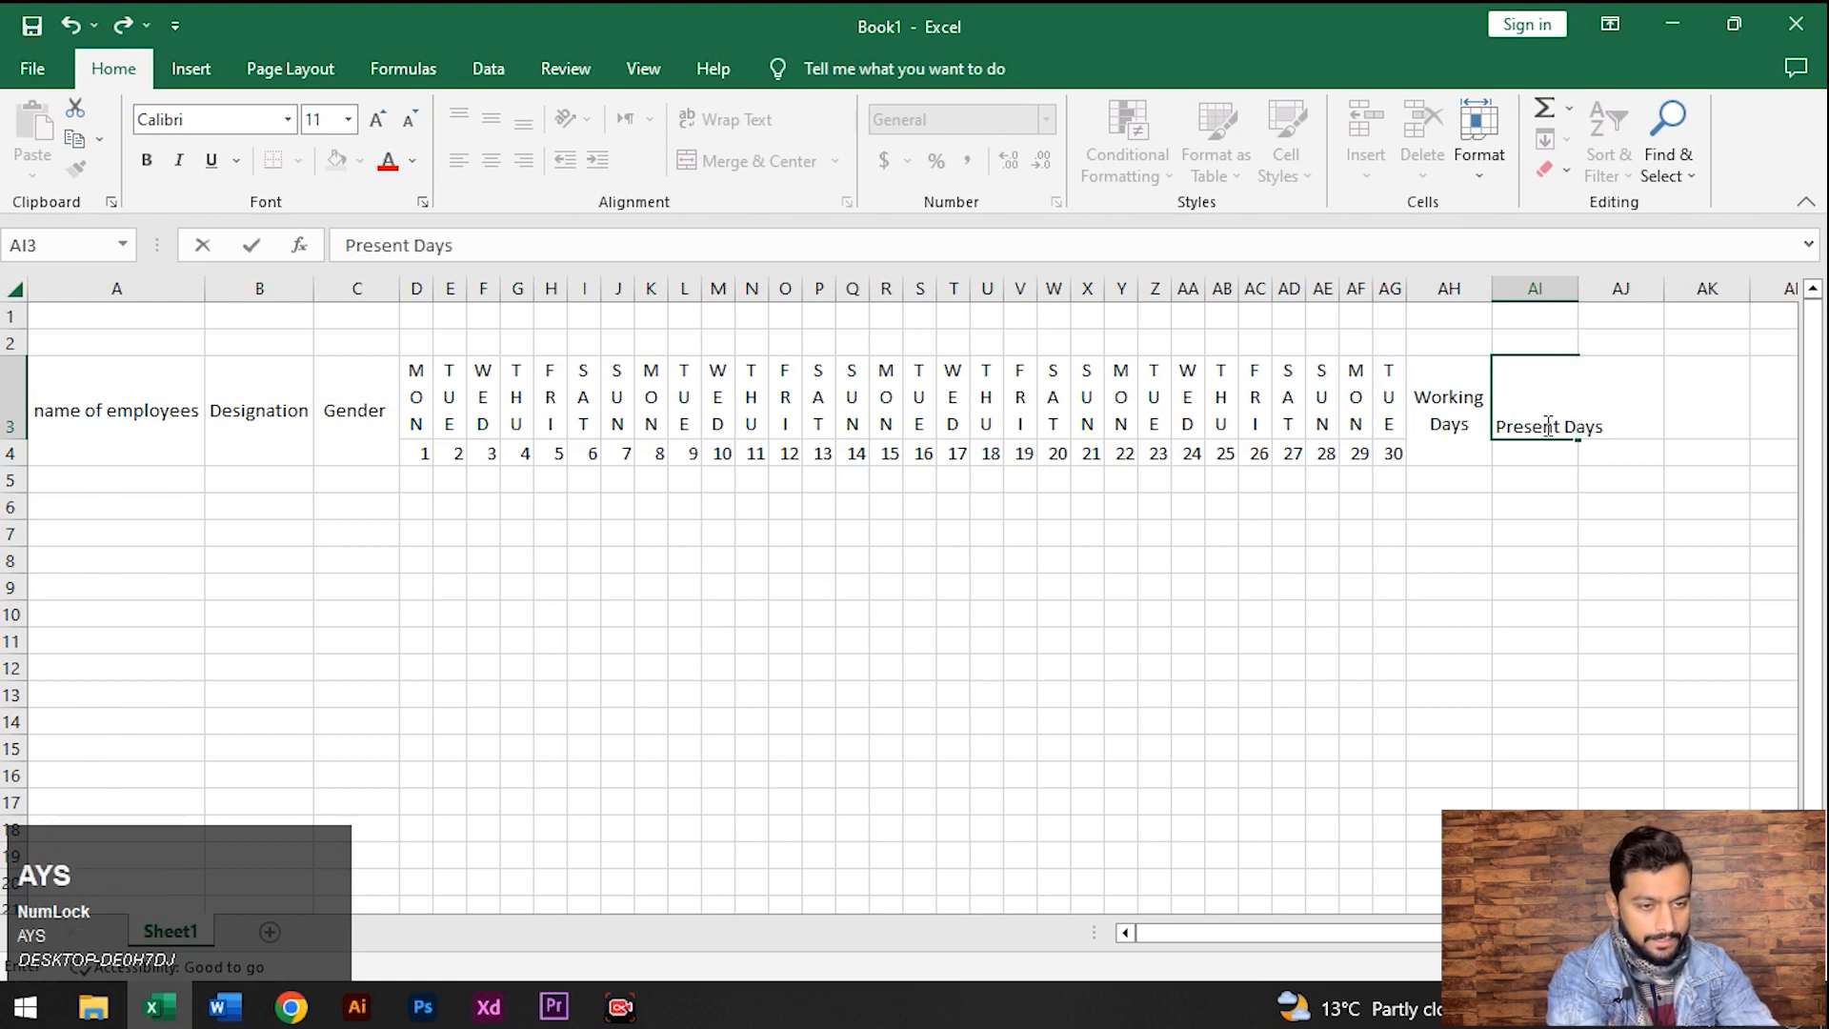
pyautogui.press('Tab')
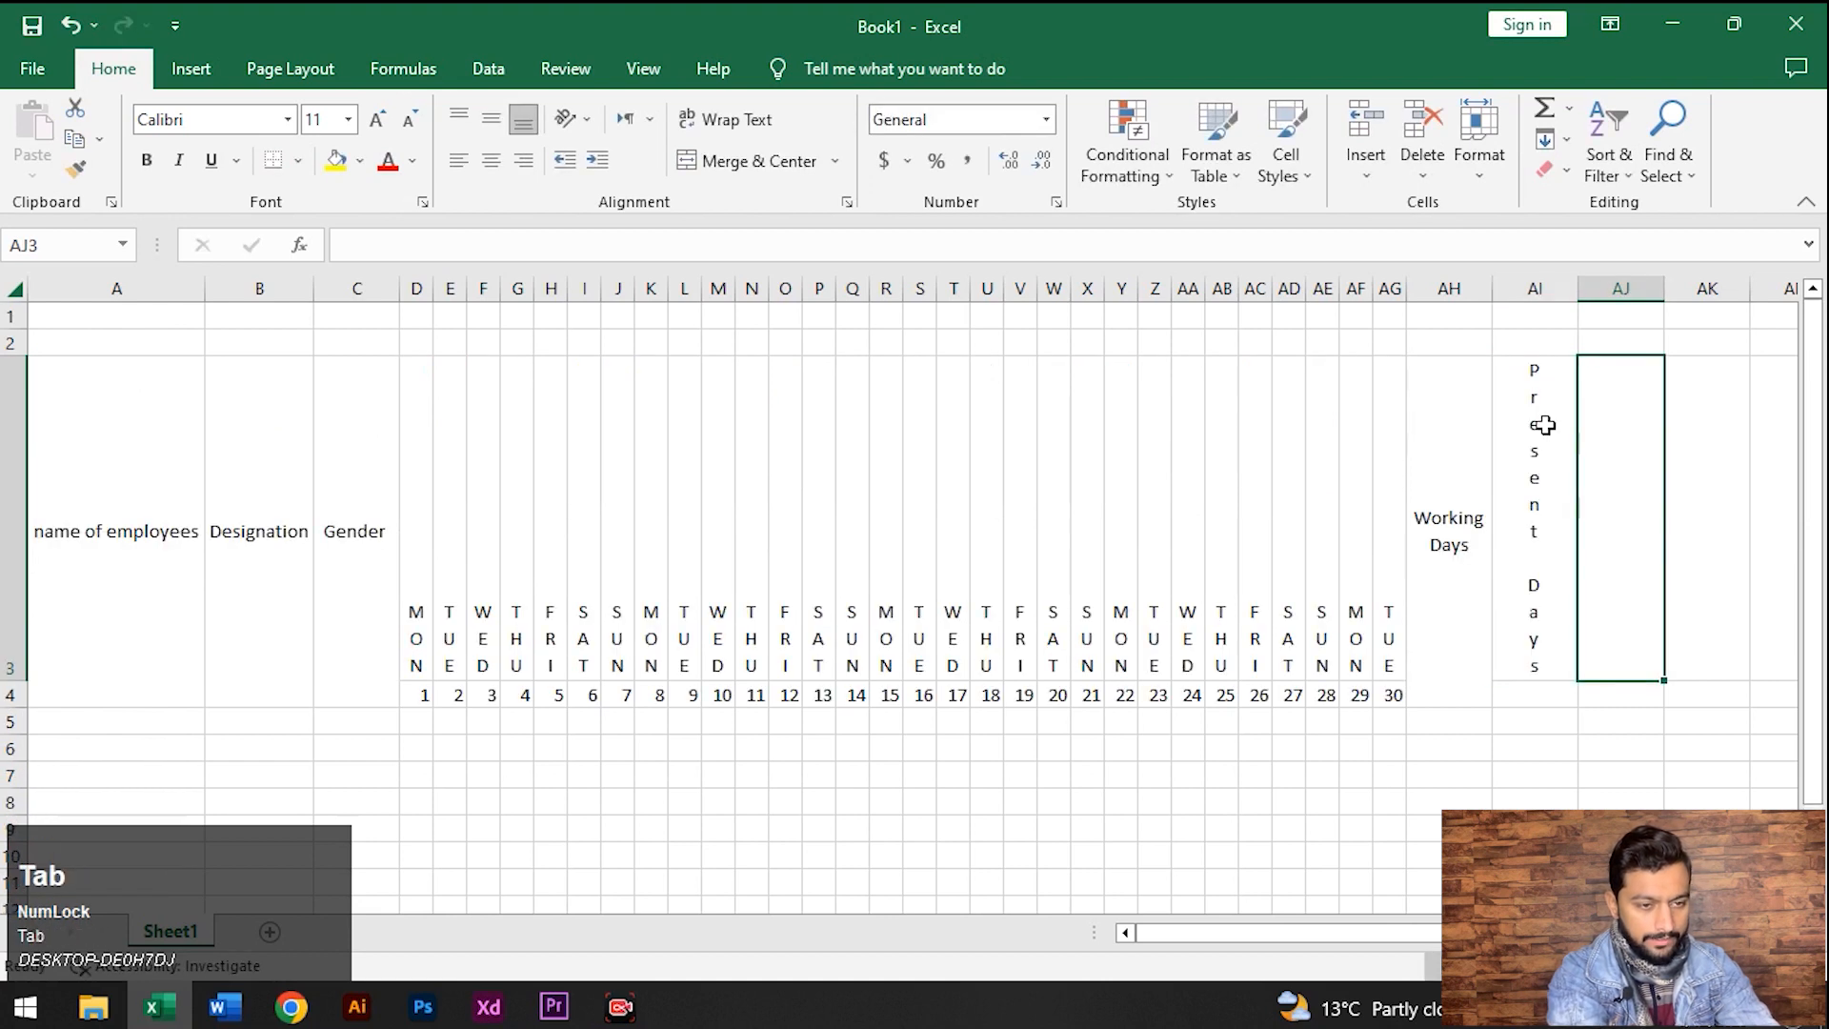
pyautogui.write('absent ')
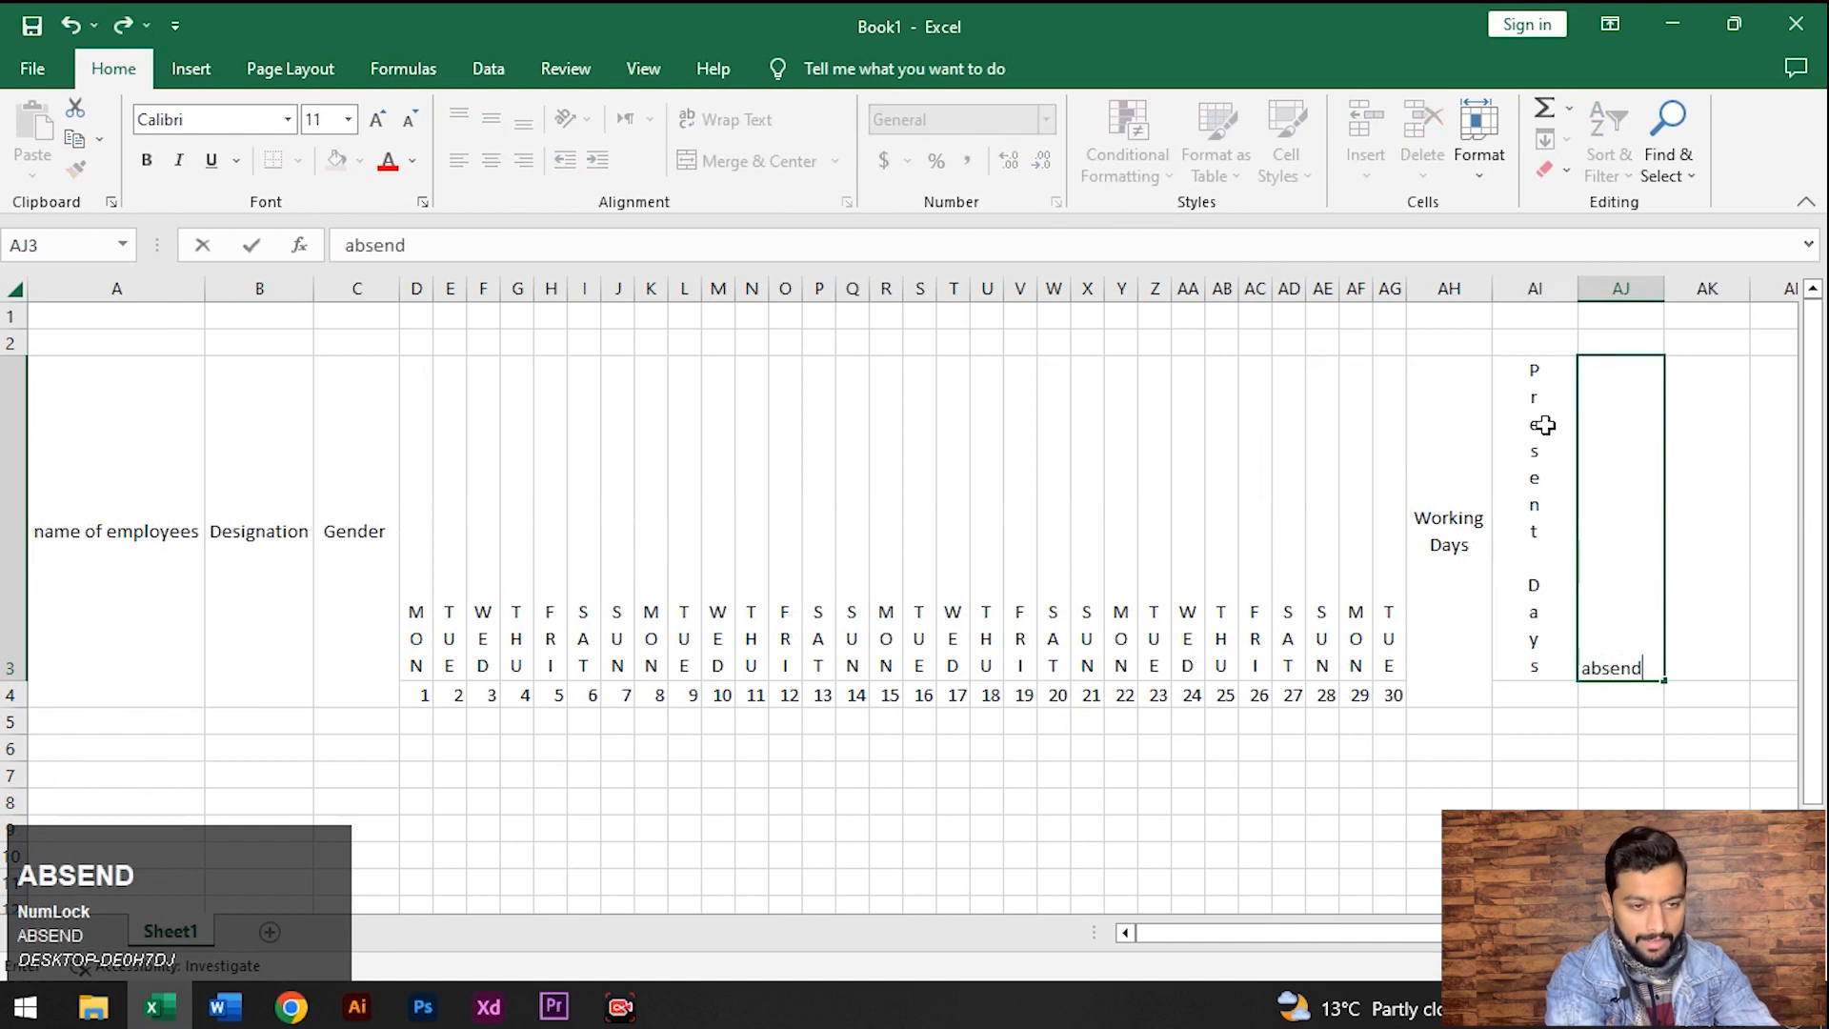
pyautogui.write('days')
pyautogui.press('Return')
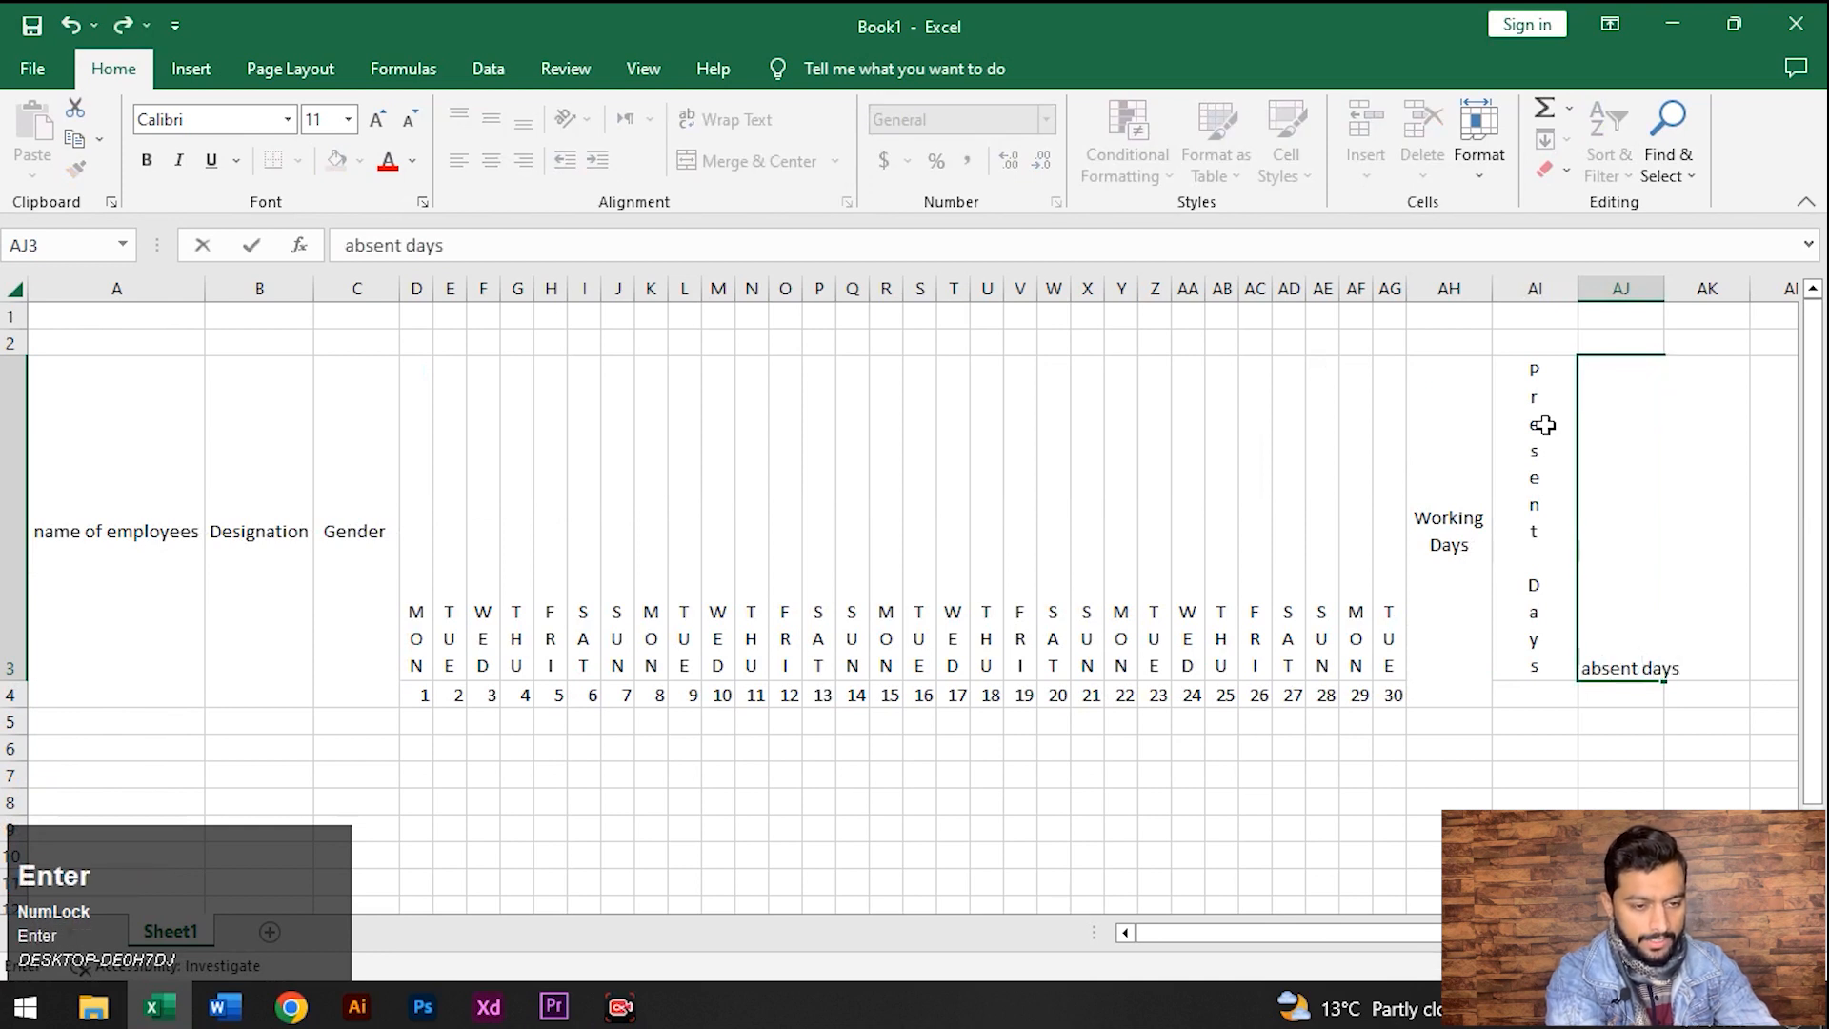
# Enter the headings "off days" in AK3 and "Half days" in AL3
pyautogui.press('Up')
pyautogui.press('Right')
pyautogui.press('Up')
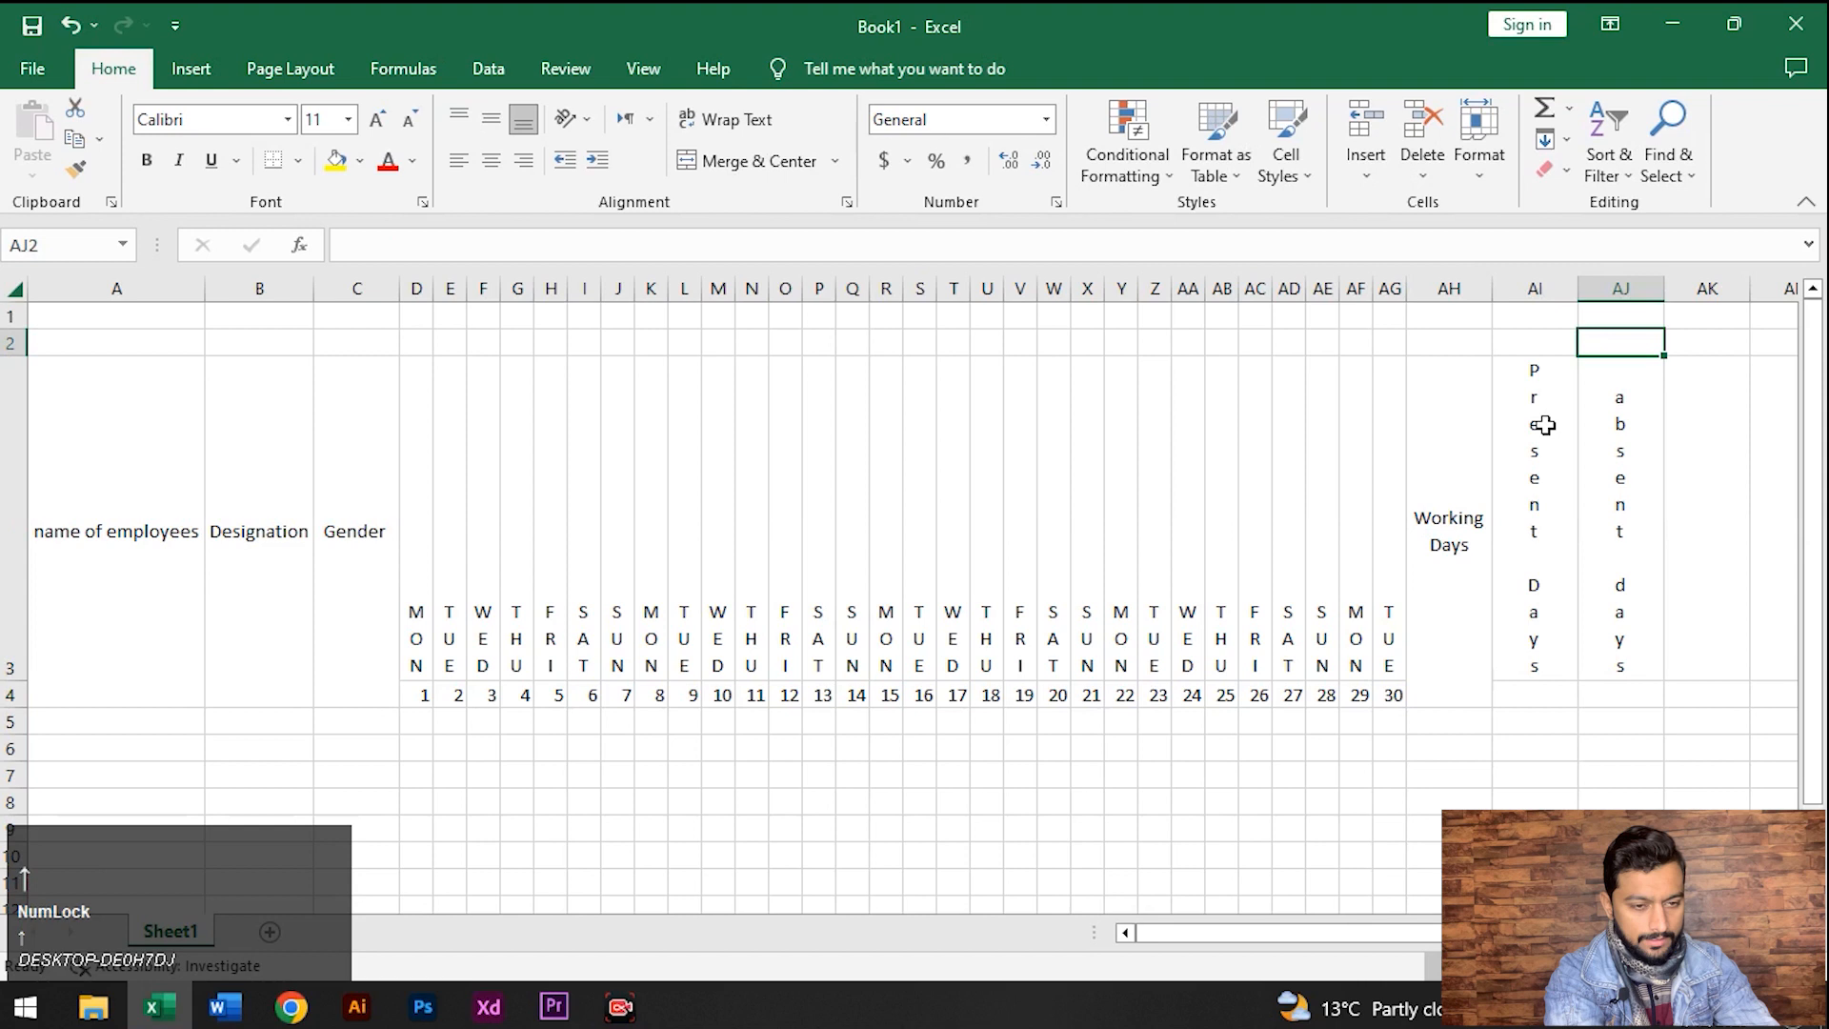
pyautogui.press('Right')
pyautogui.press('Down')
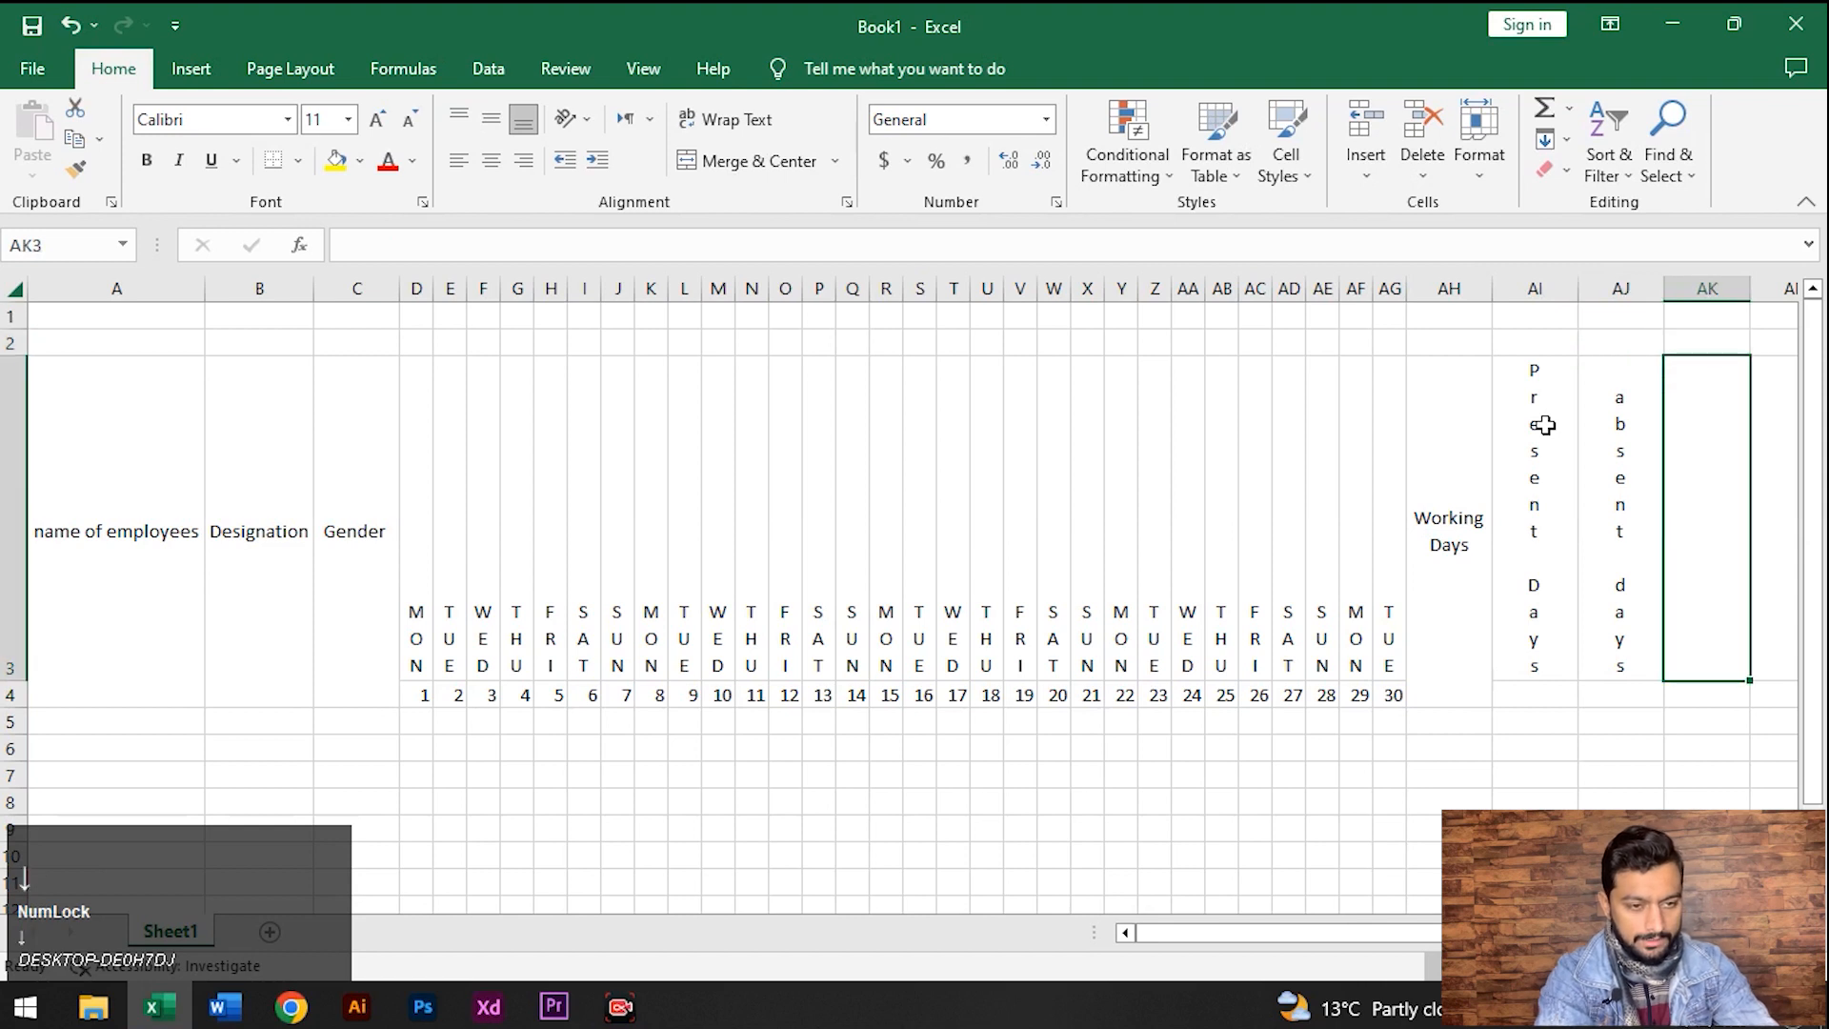
pyautogui.write('off days')
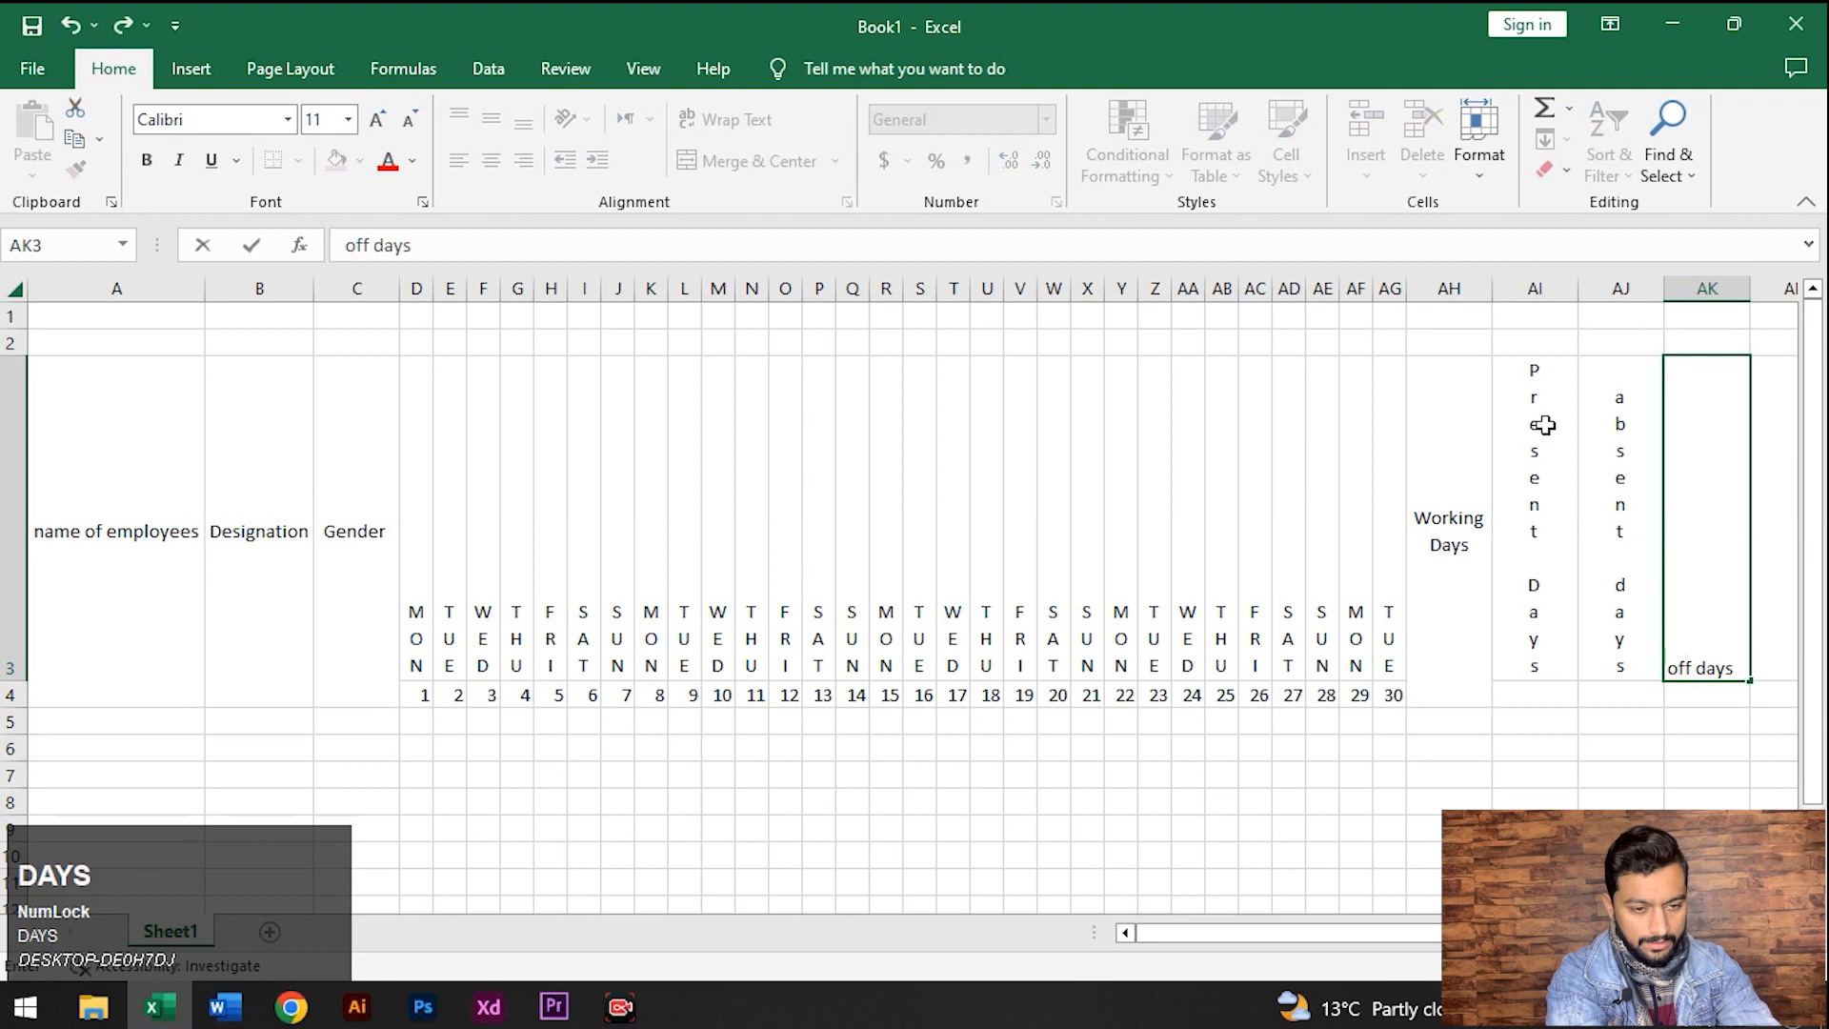
pyautogui.press('Tab')
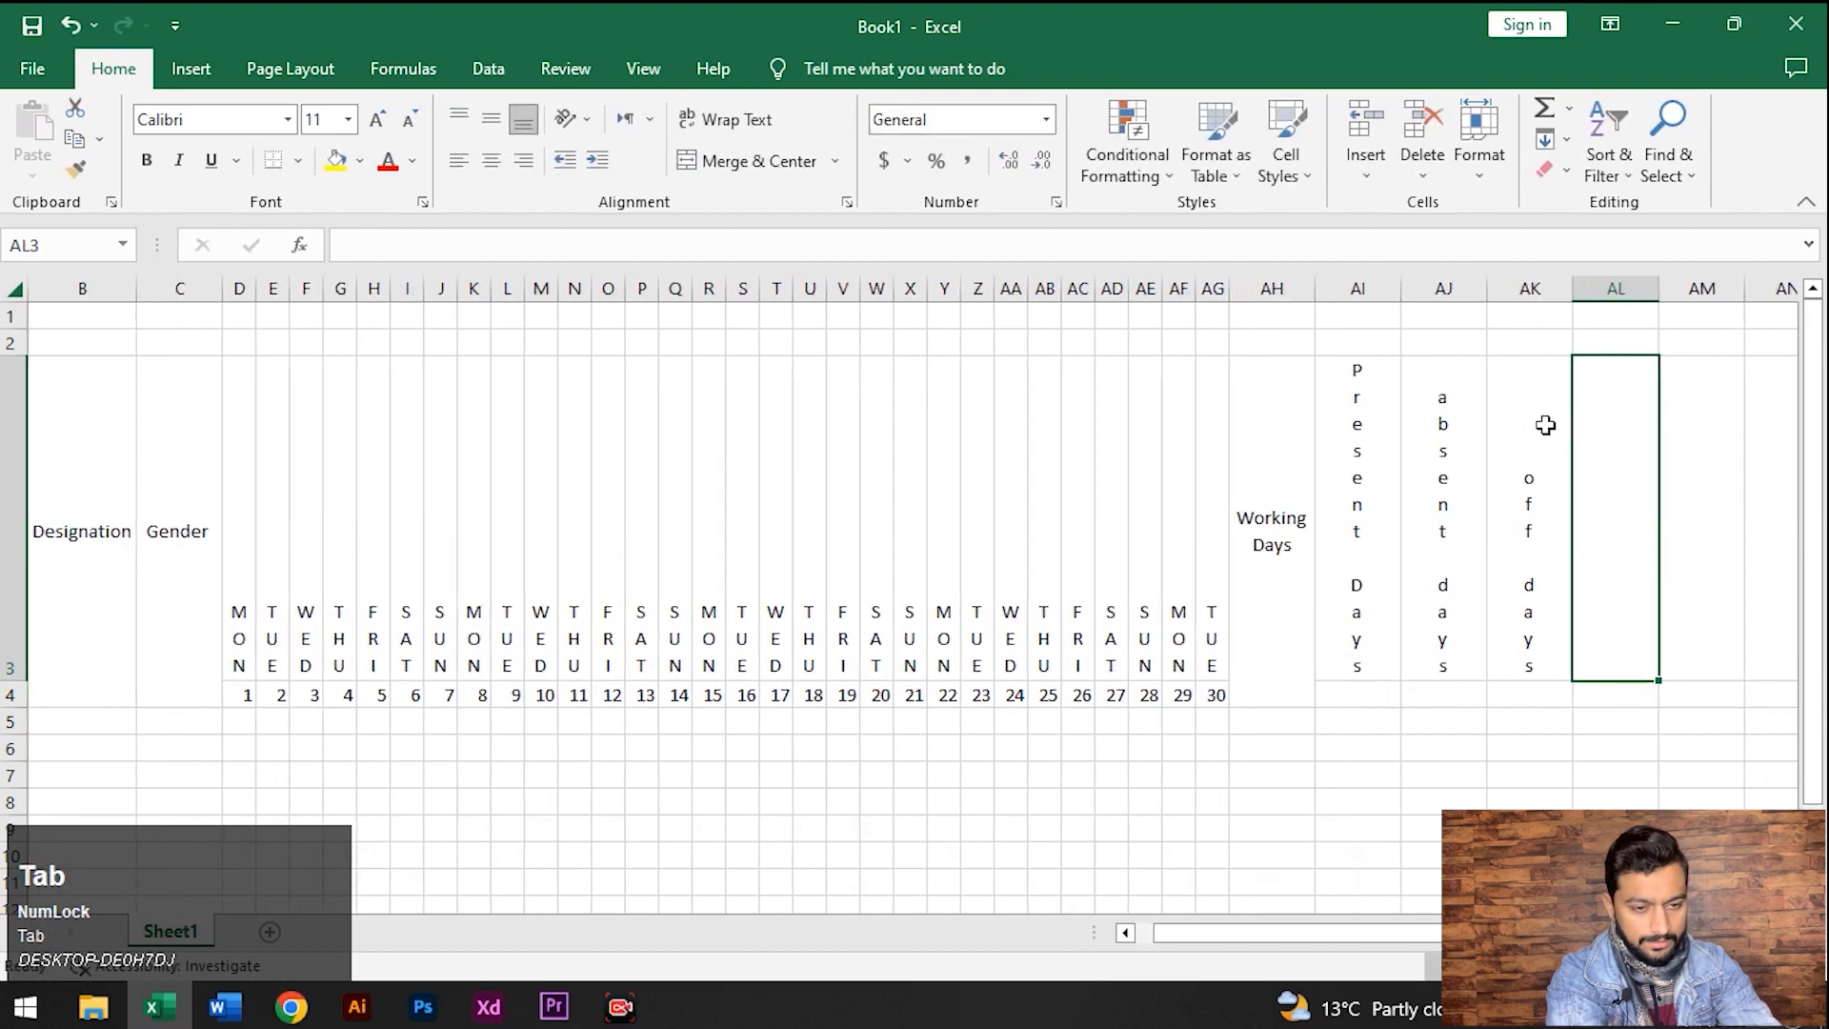
pyautogui.write('Half days')
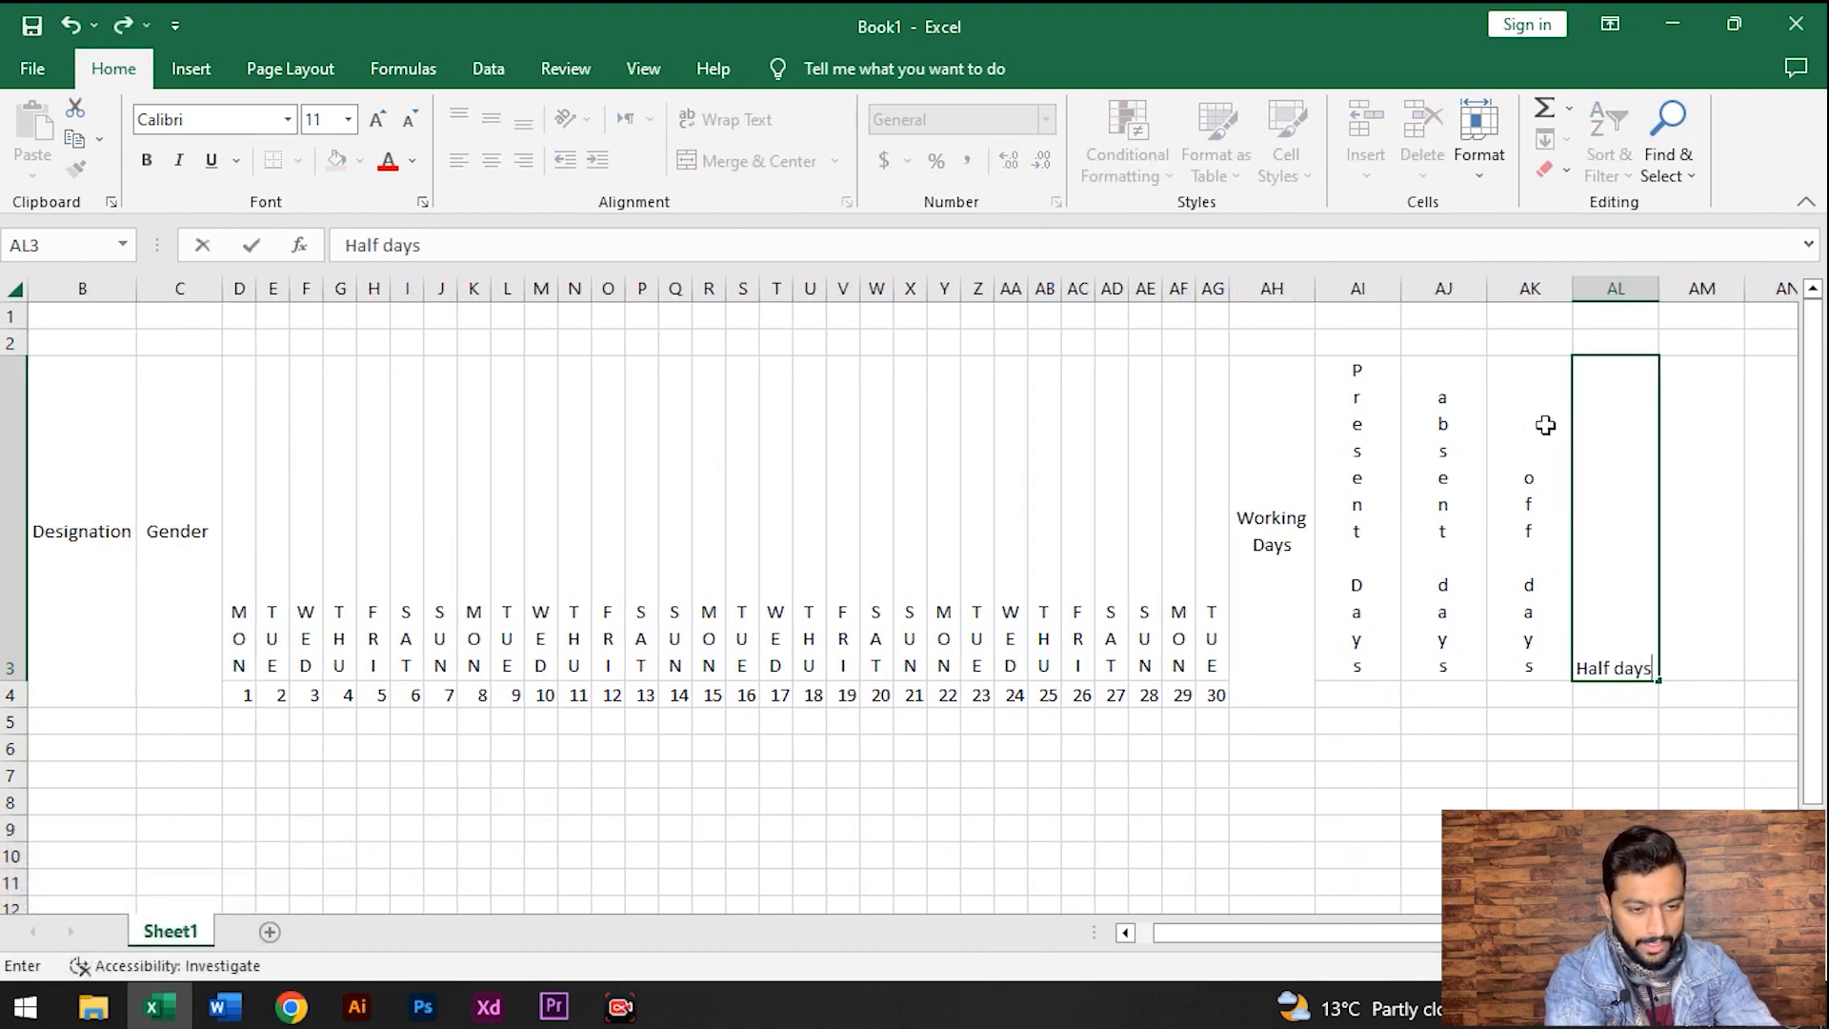
pyautogui.press('Return')
# Turn off vertical text orientation for the four headings in AI3:AL3
pyautogui.press('Left')
pyautogui.press('Right')
pyautogui.press('Right')
pyautogui.press('Right')
pyautogui.press('Left')
pyautogui.press('Up')
pyautogui.hotkey('shift', 'Left')
pyautogui.hotkey('shift', 'Left')
pyautogui.hotkey('shift', 'Left')
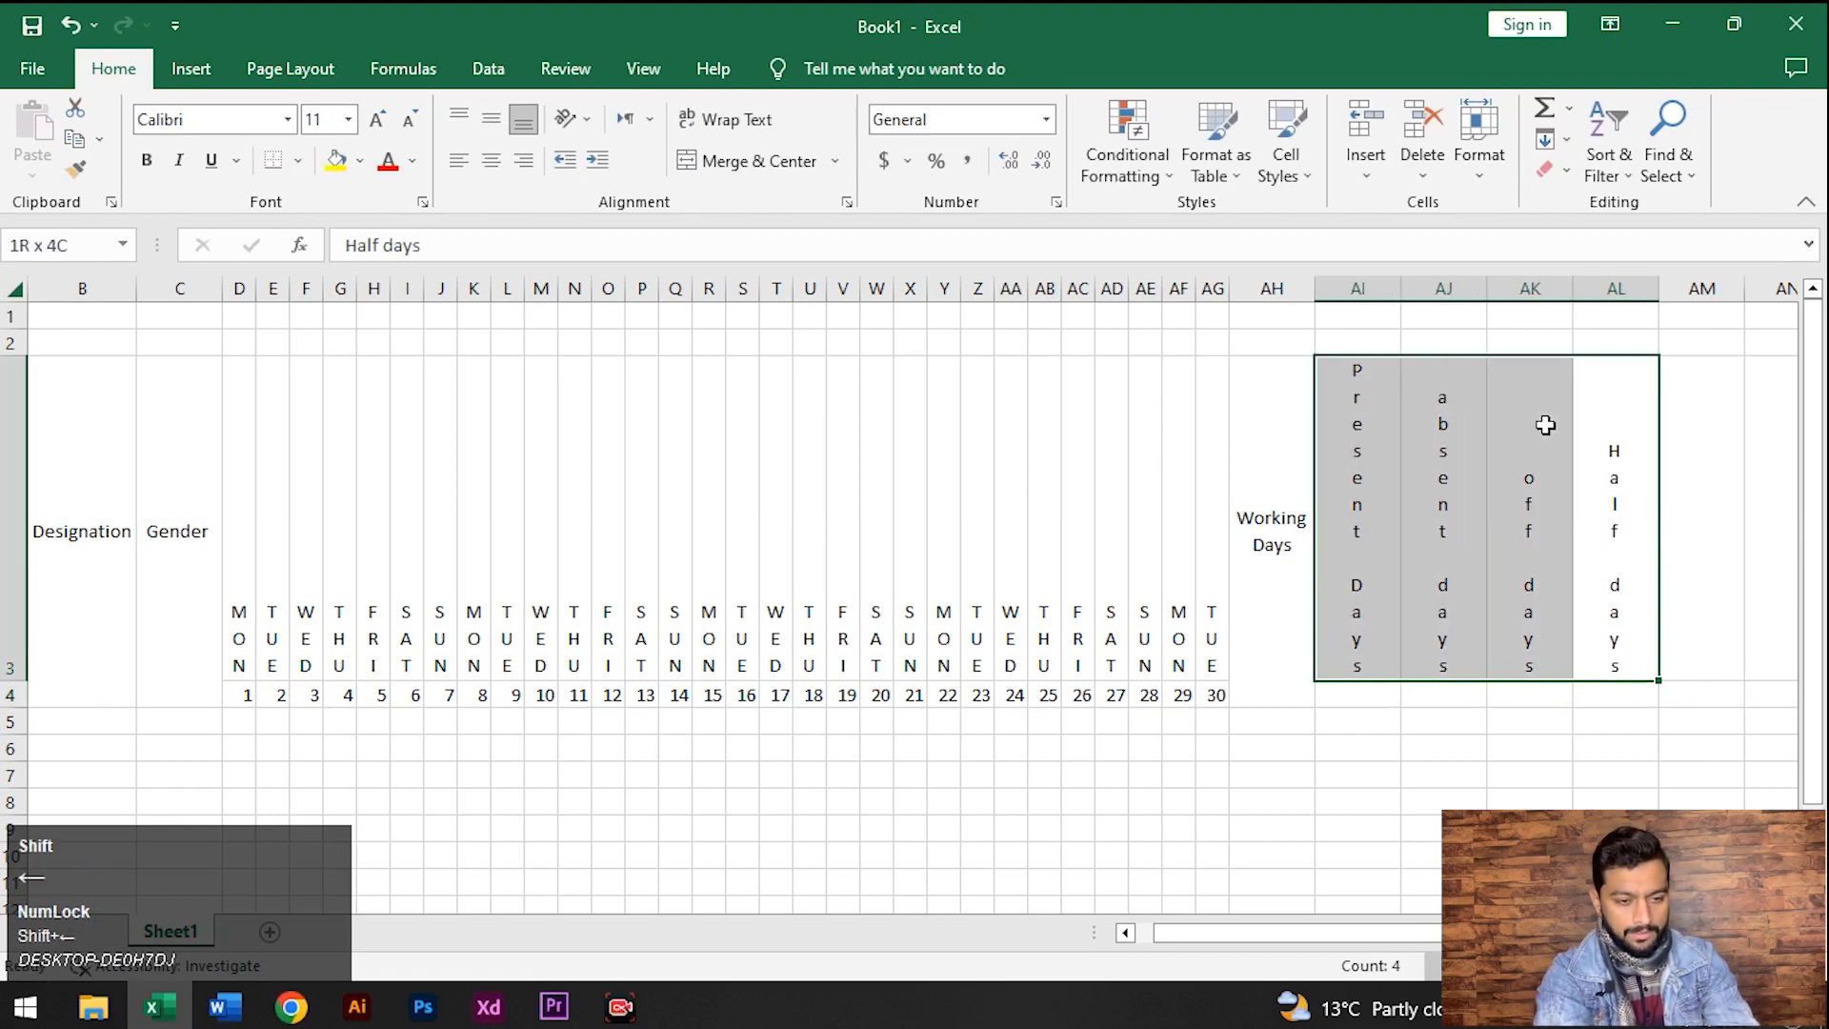
pyautogui.click(589, 124)
pyautogui.click(610, 221)
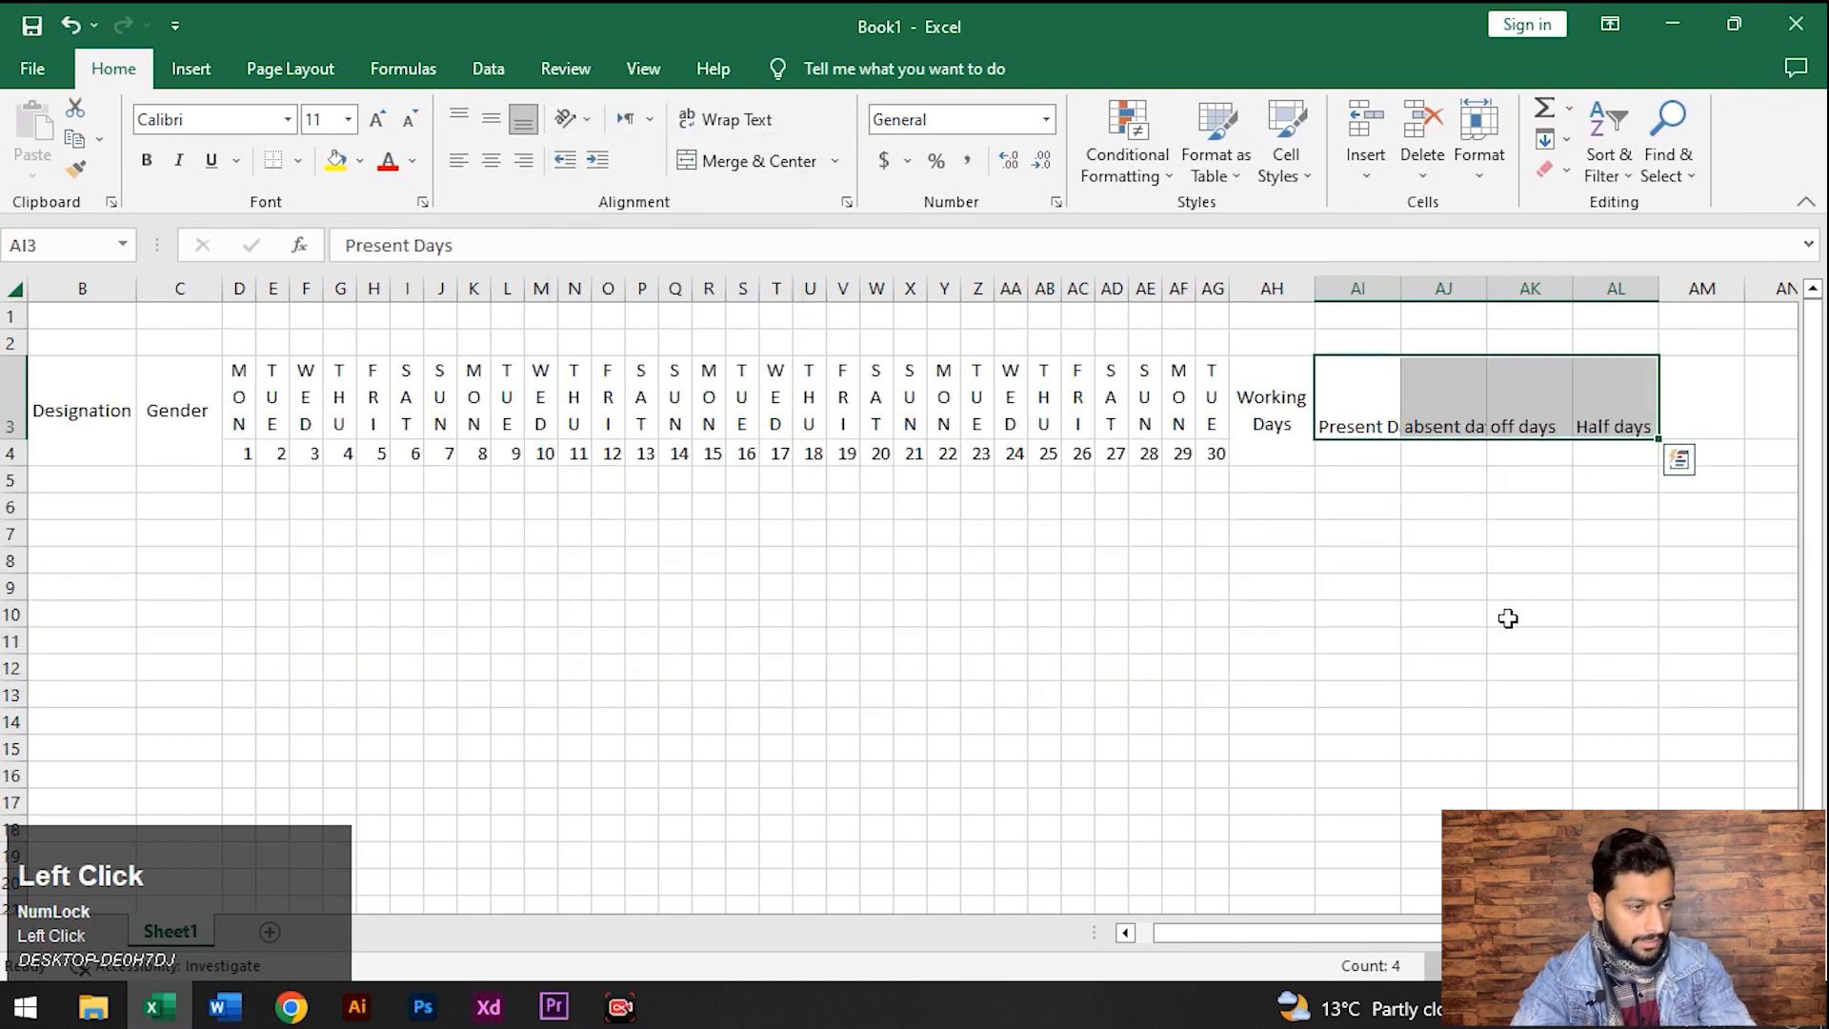
# Merge and center the Present Days heading across AI3:AI4, with wrapped text and middle alignment
pyautogui.click(1358, 424)
pyautogui.hotkey('shift', 'Down')
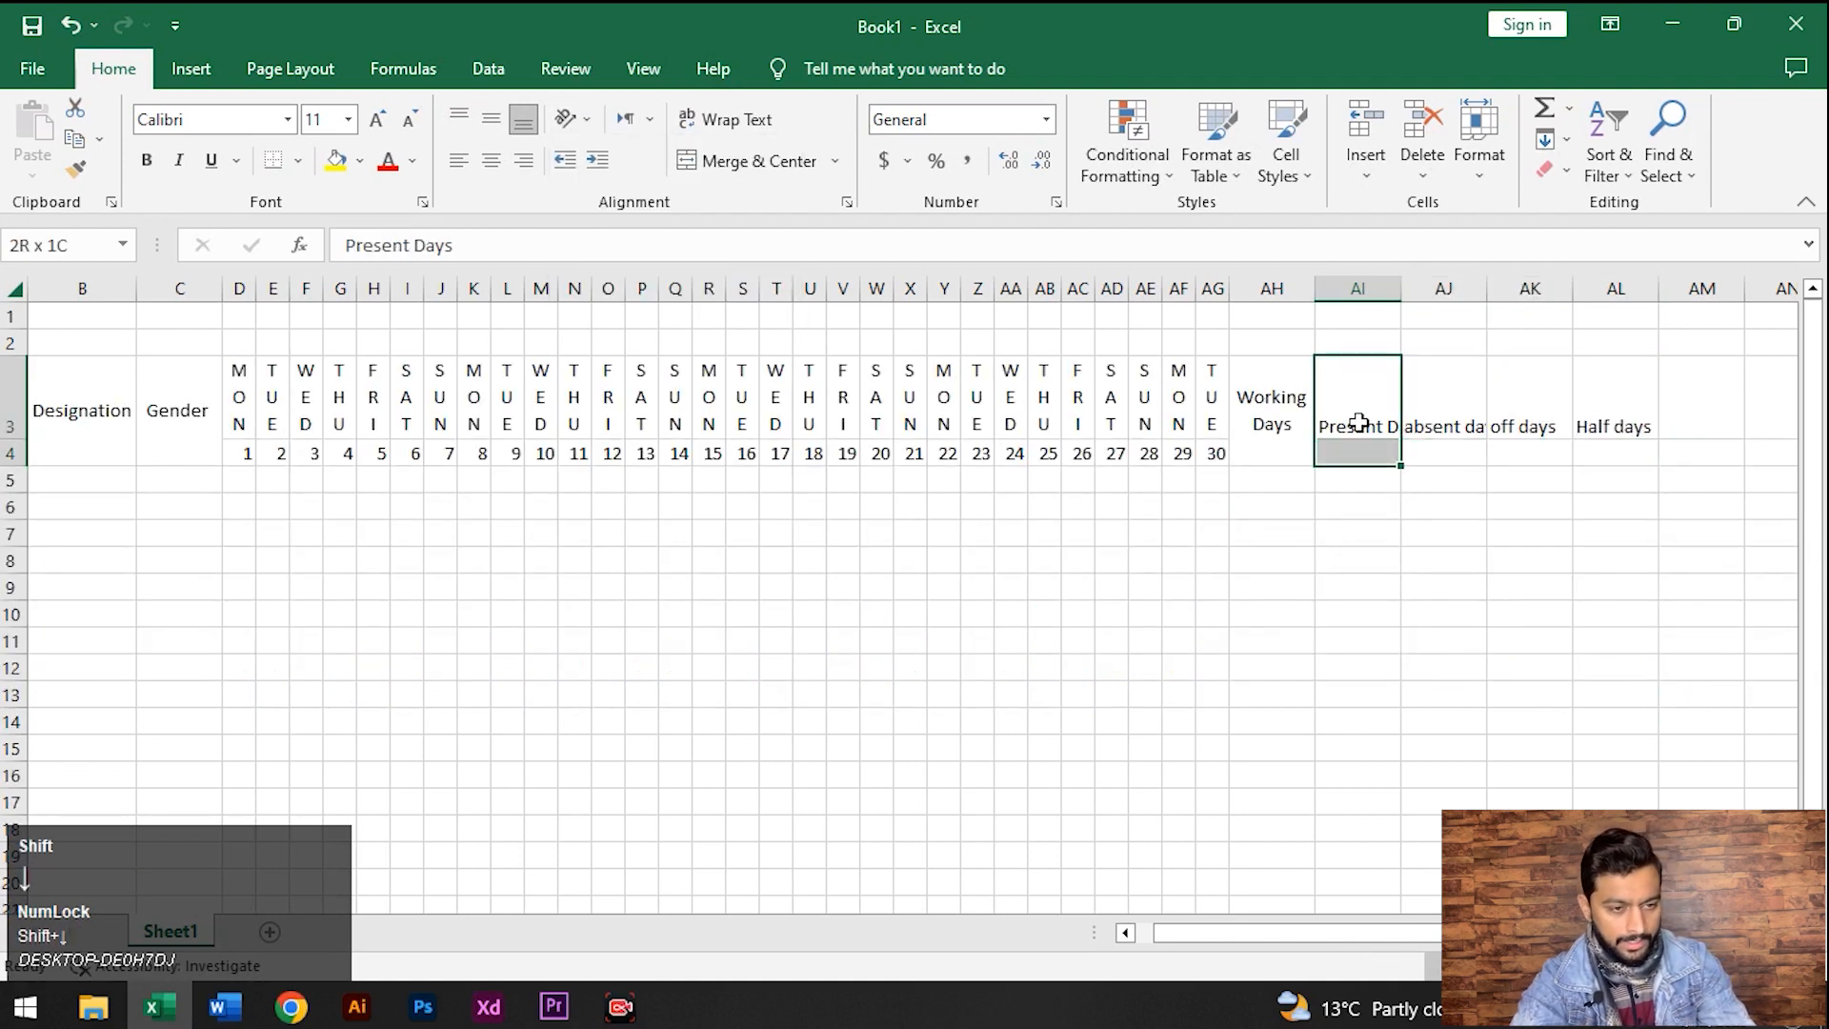
pyautogui.click(759, 161)
pyautogui.click(758, 124)
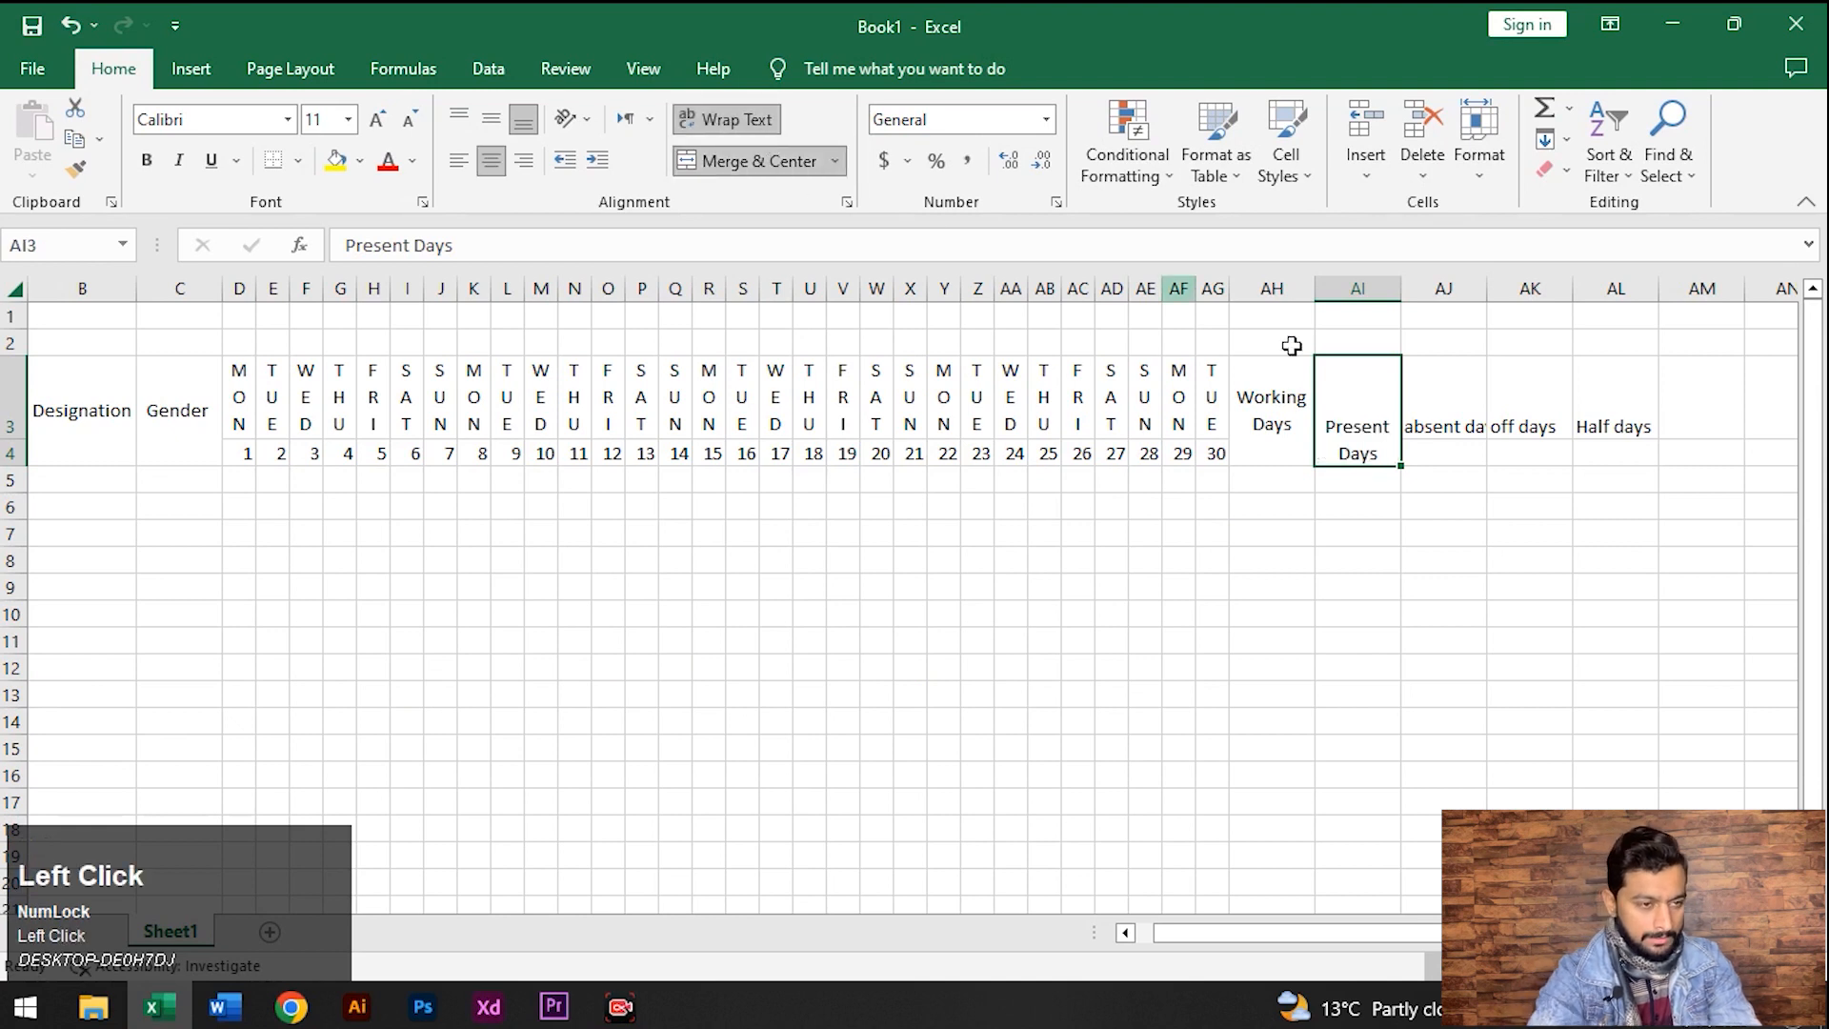
pyautogui.click(491, 119)
# Merge and center the absent days heading across AJ3:AJ4, with wrapped text and middle alignment
pyautogui.click(1465, 420)
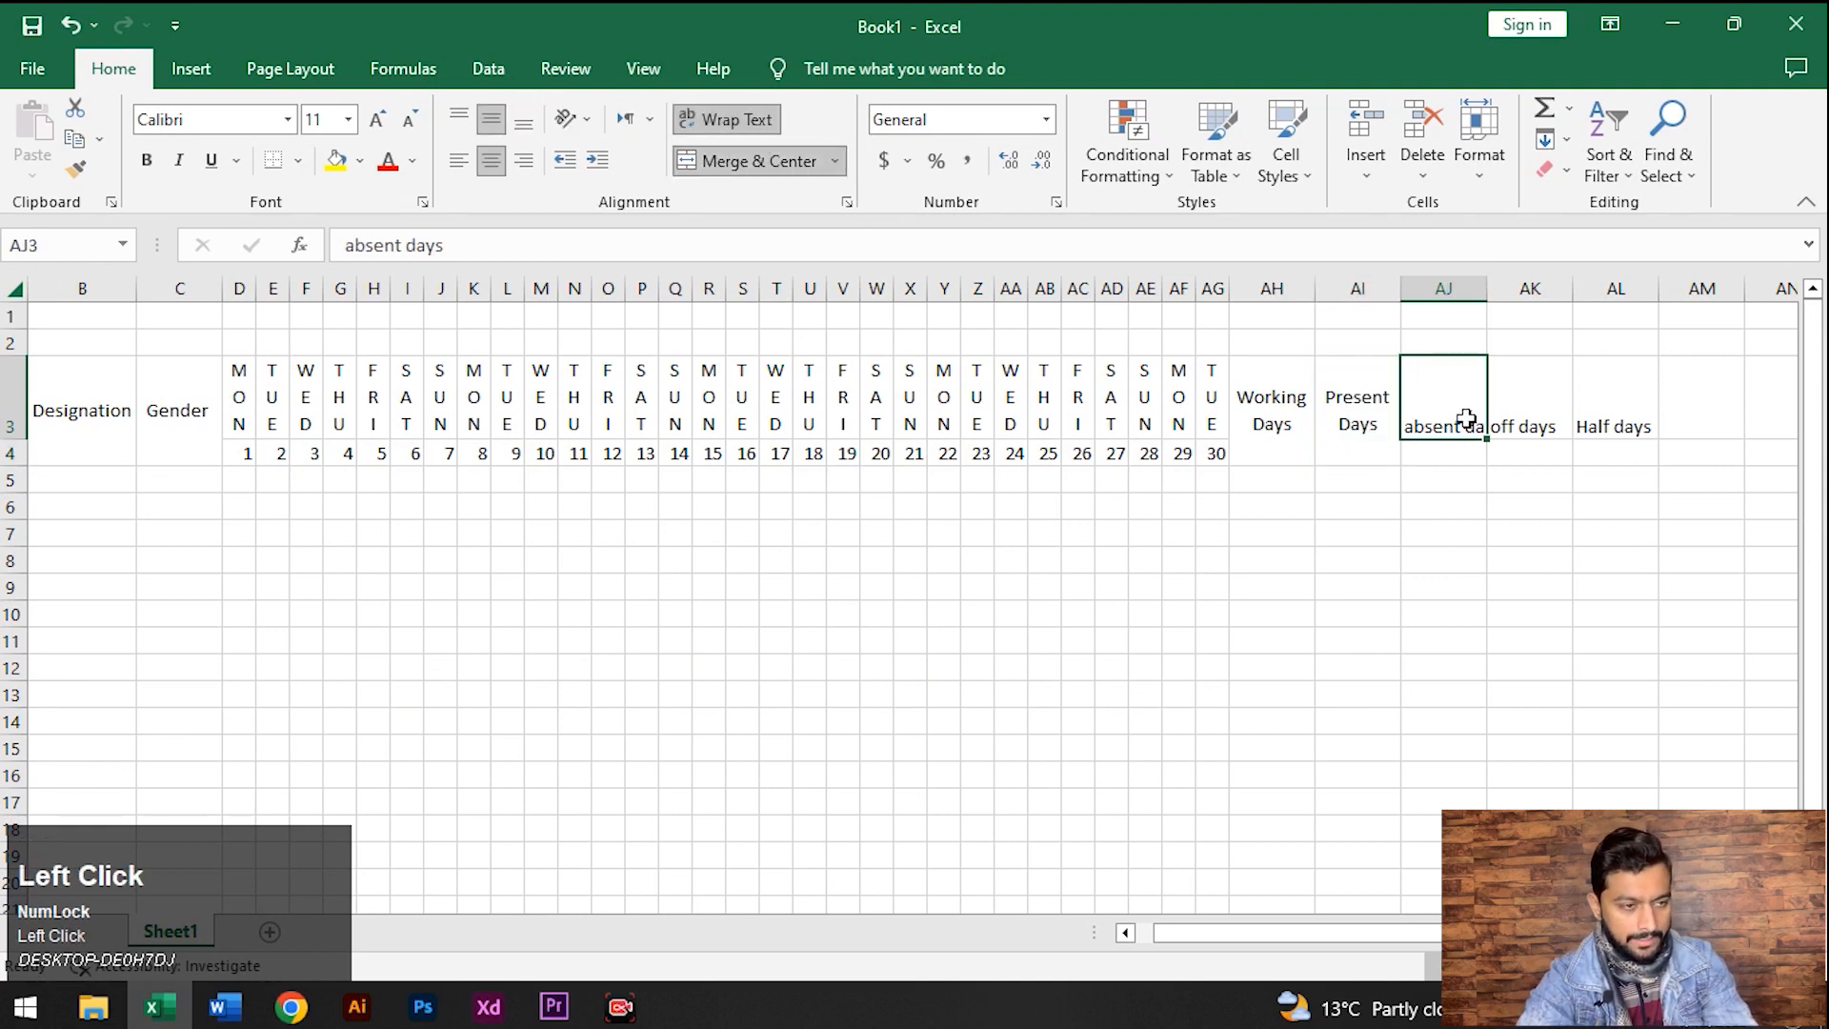
pyautogui.hotkey('shift', 'Down')
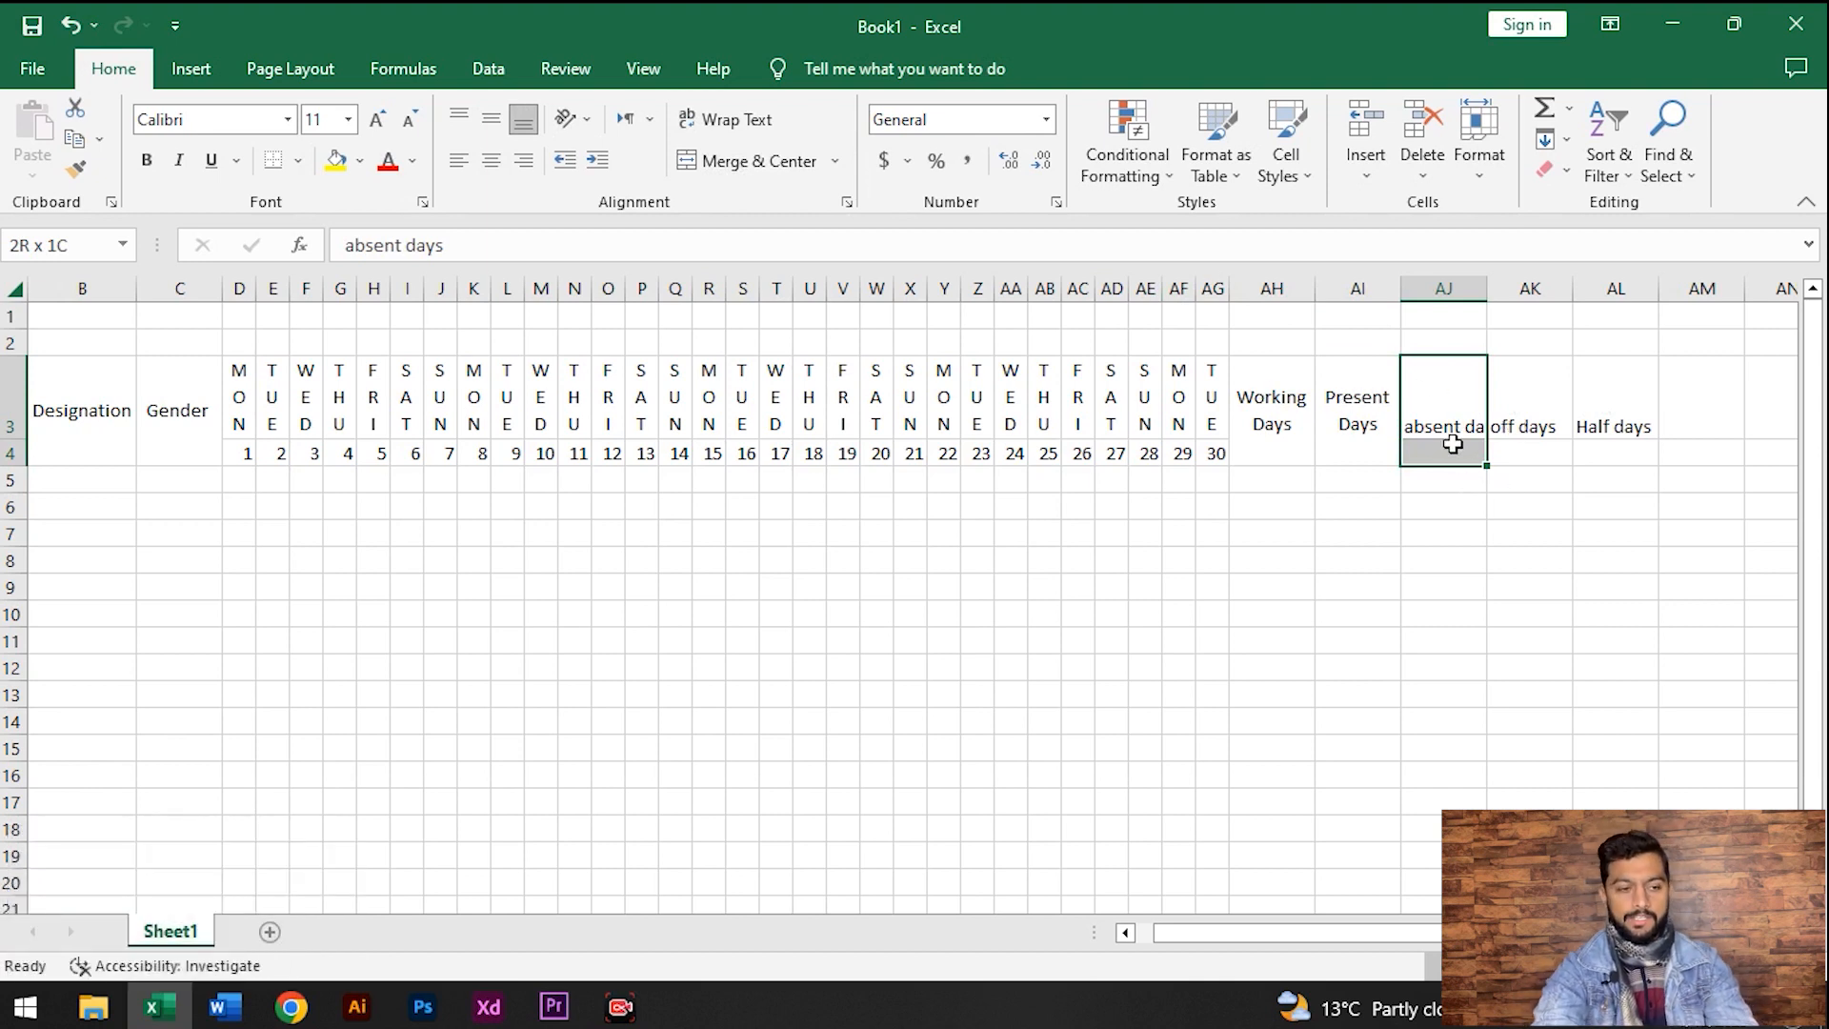
pyautogui.click(738, 169)
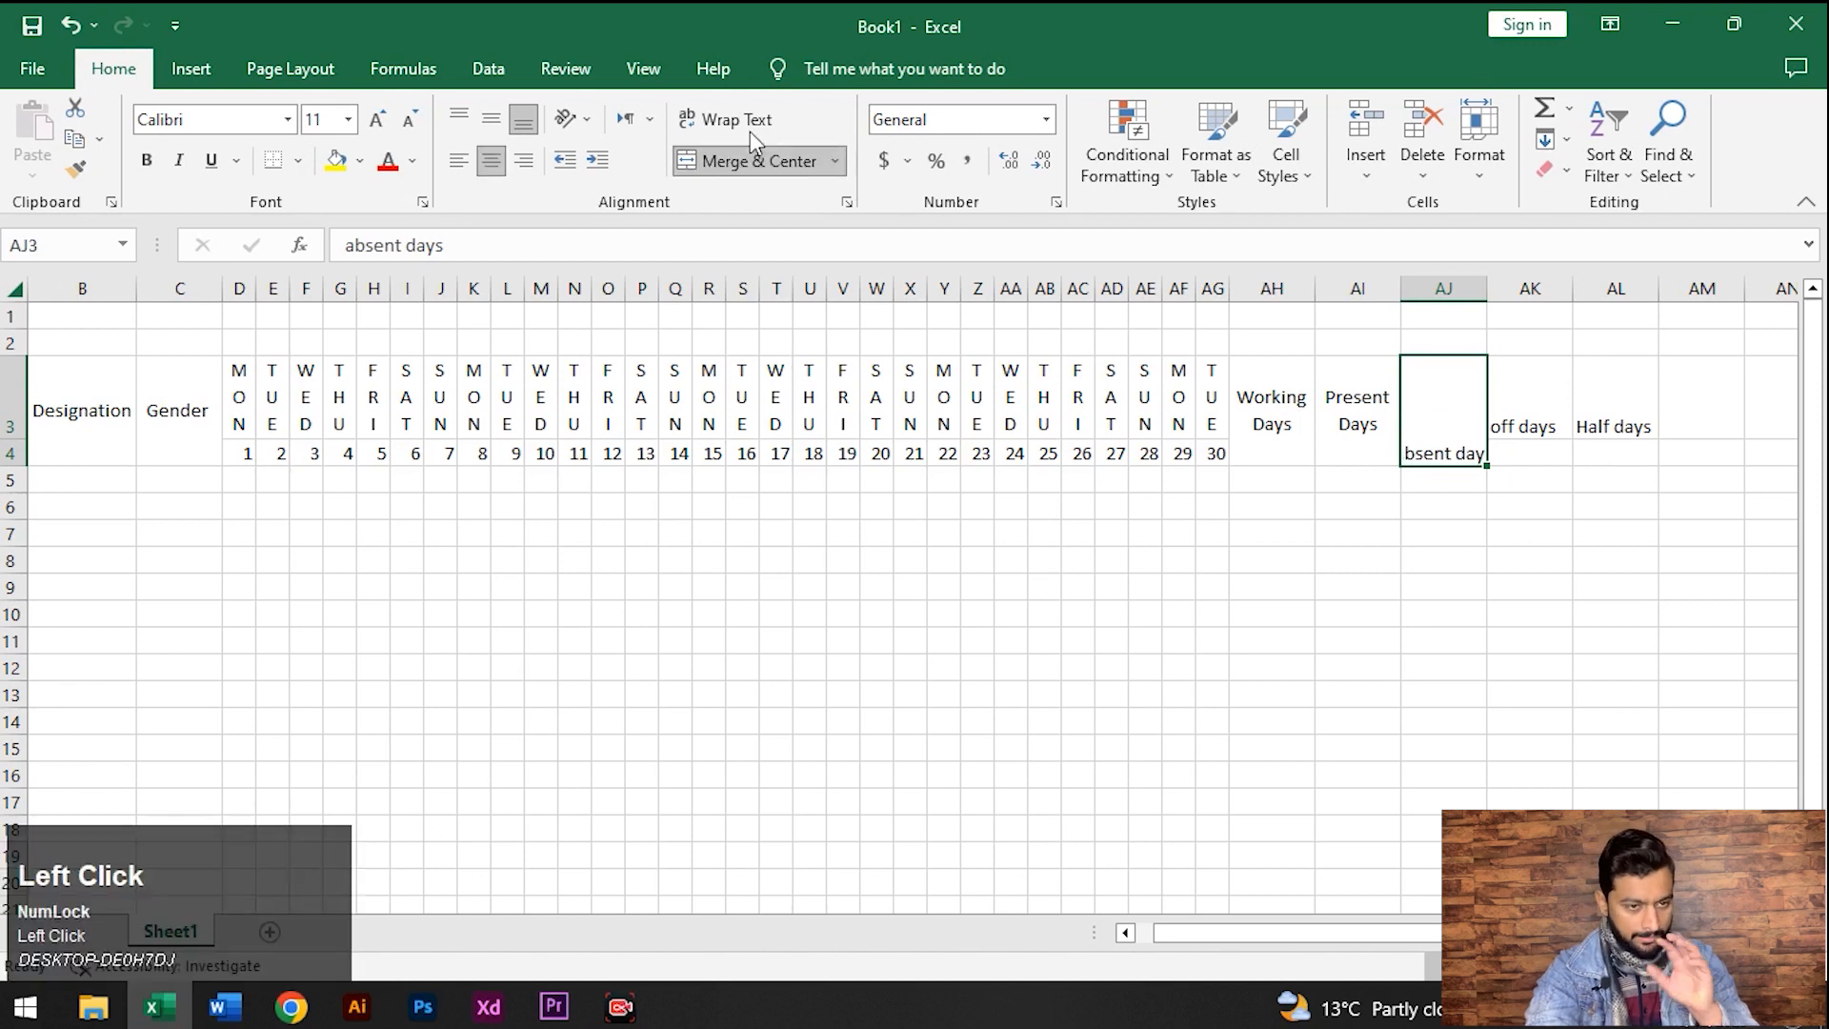
pyautogui.click(751, 127)
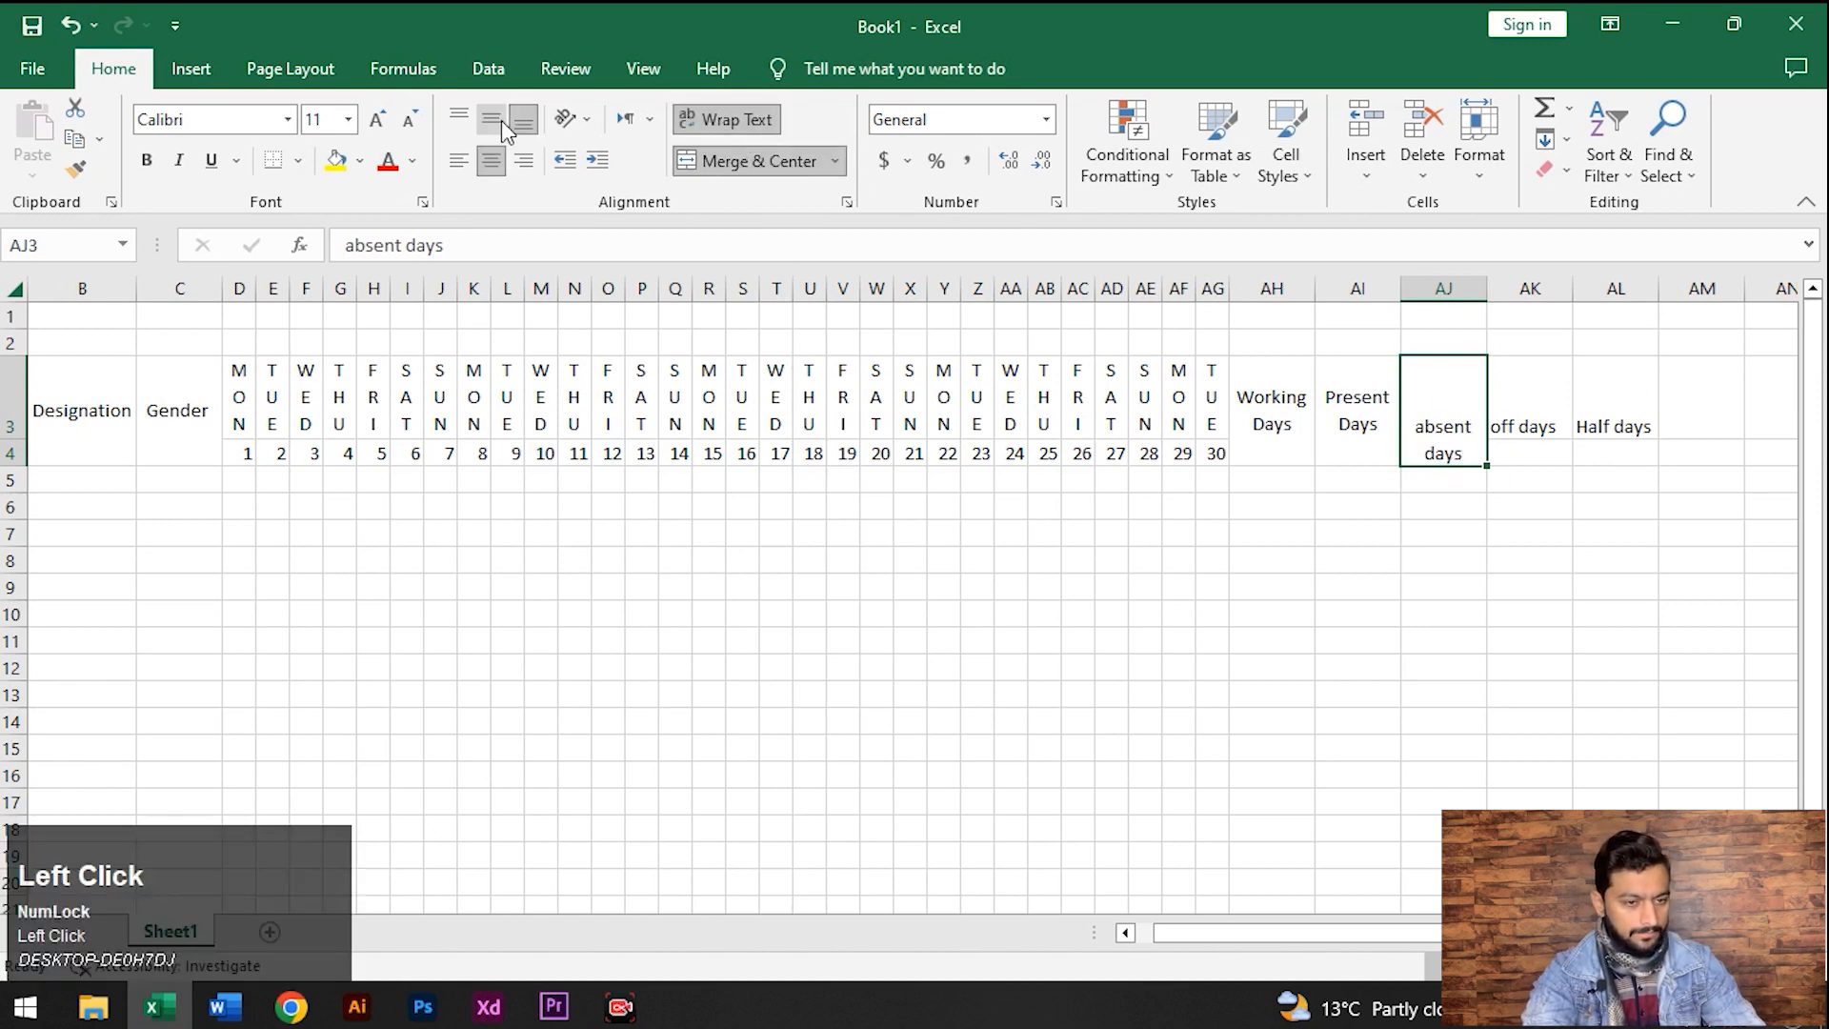
# Merge and center the off days heading across AK3:AK4, with wrapped text and middle alignment
pyautogui.click(1524, 397)
pyautogui.hotkey('shift', 'Down')
pyautogui.hotkey('shift', 'Down')
pyautogui.hotkey('shift', 'Up')
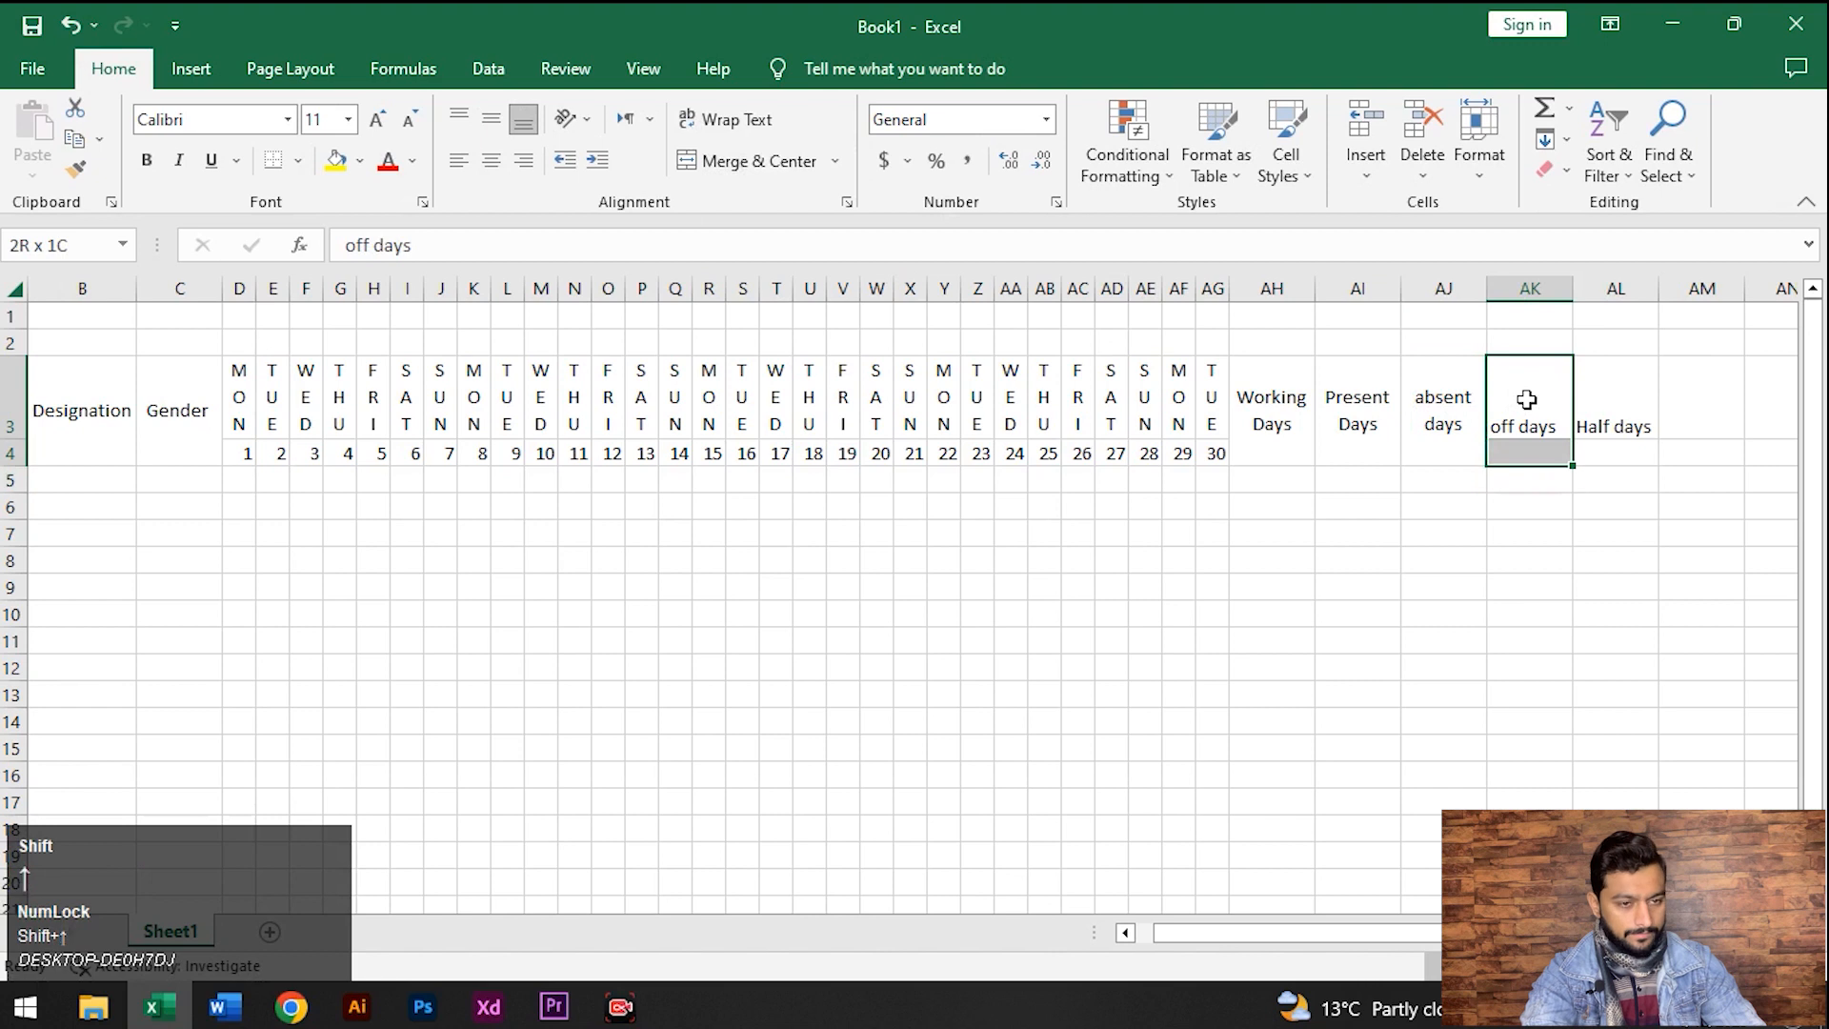
pyautogui.click(735, 153)
pyautogui.click(696, 121)
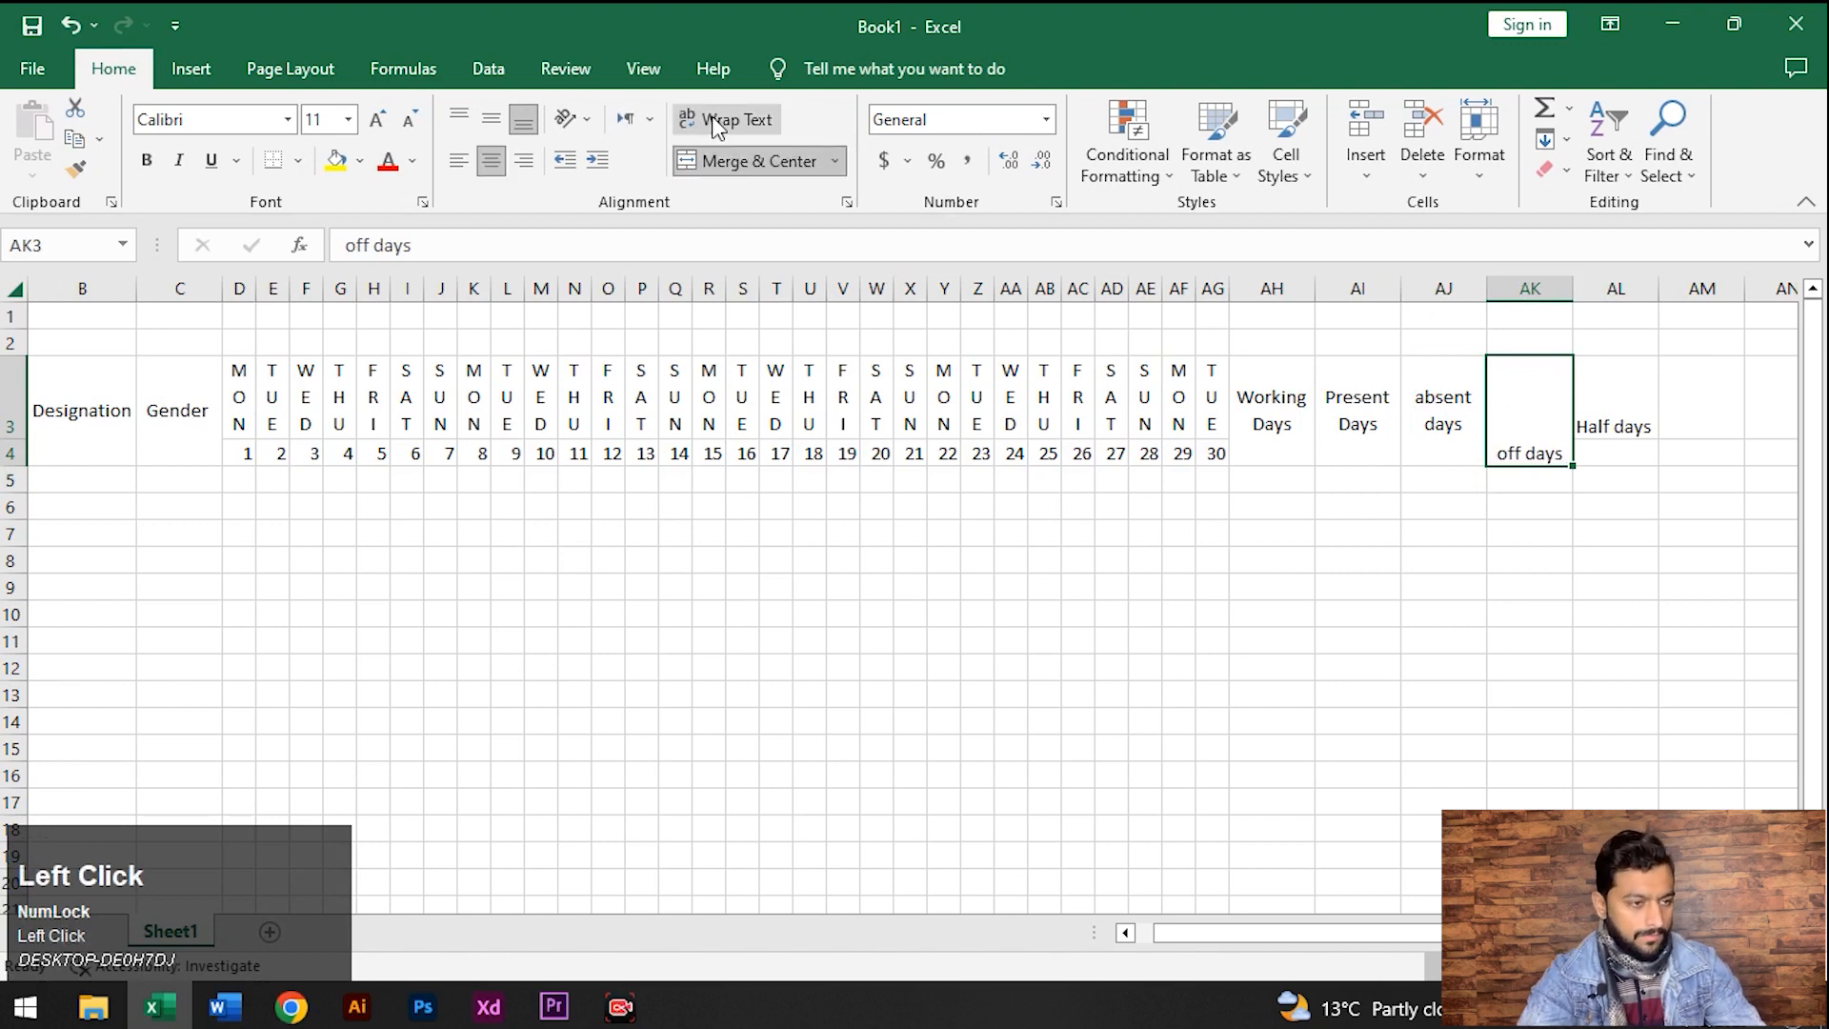
pyautogui.click(499, 131)
# Merge and center the Half days heading across AL3:AL4, with wrapped text and middle alignment
pyautogui.click(1627, 401)
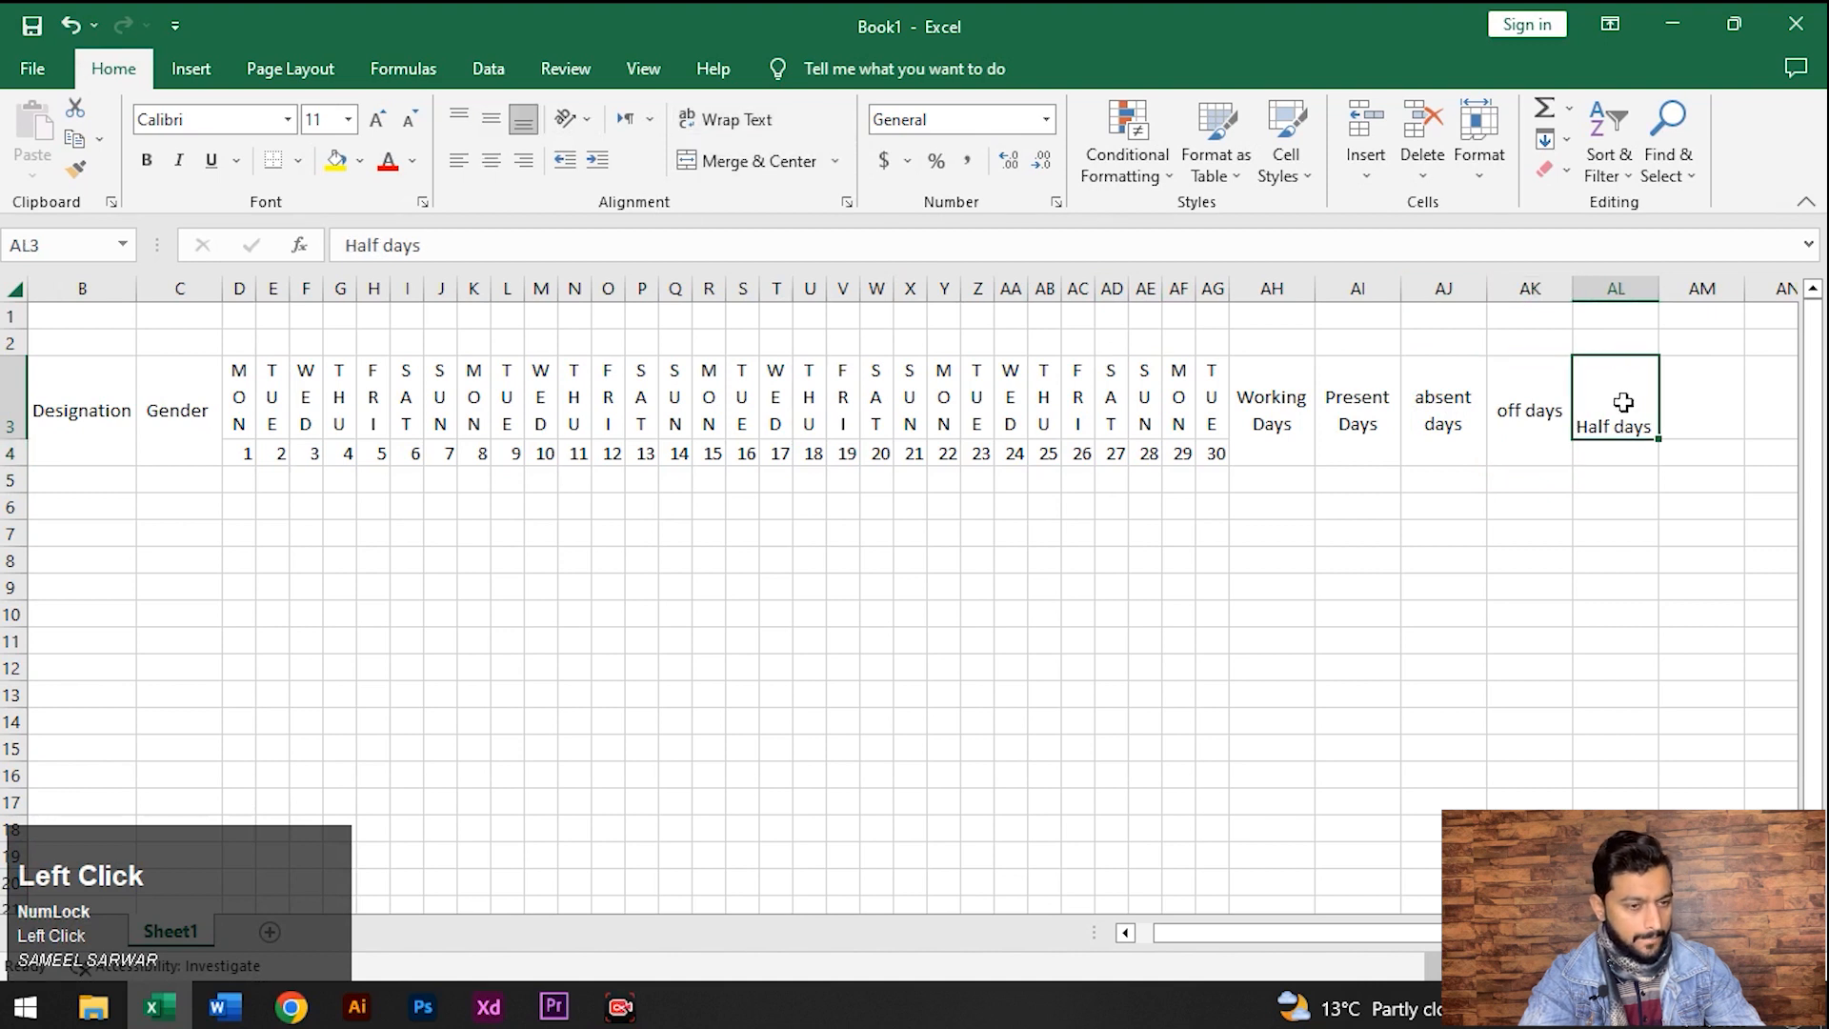
pyautogui.hotkey('shift', 'Down')
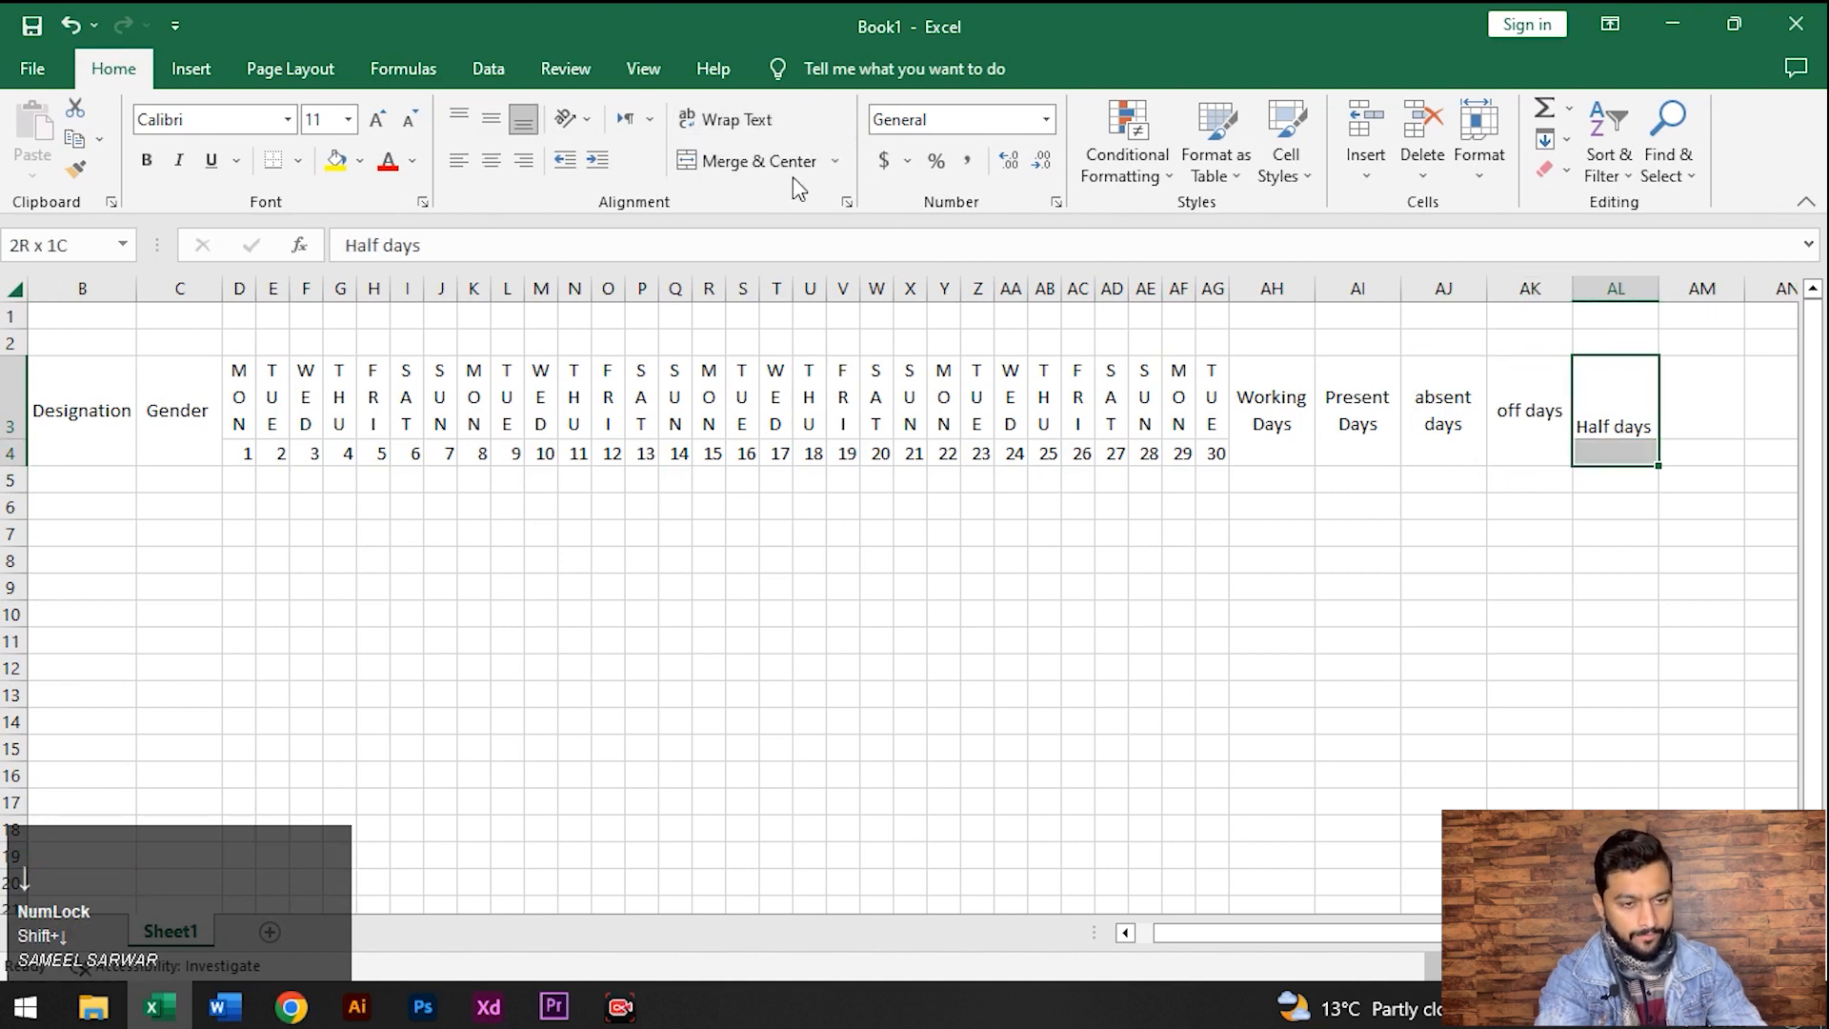
pyautogui.click(762, 162)
pyautogui.click(747, 123)
pyautogui.click(492, 119)
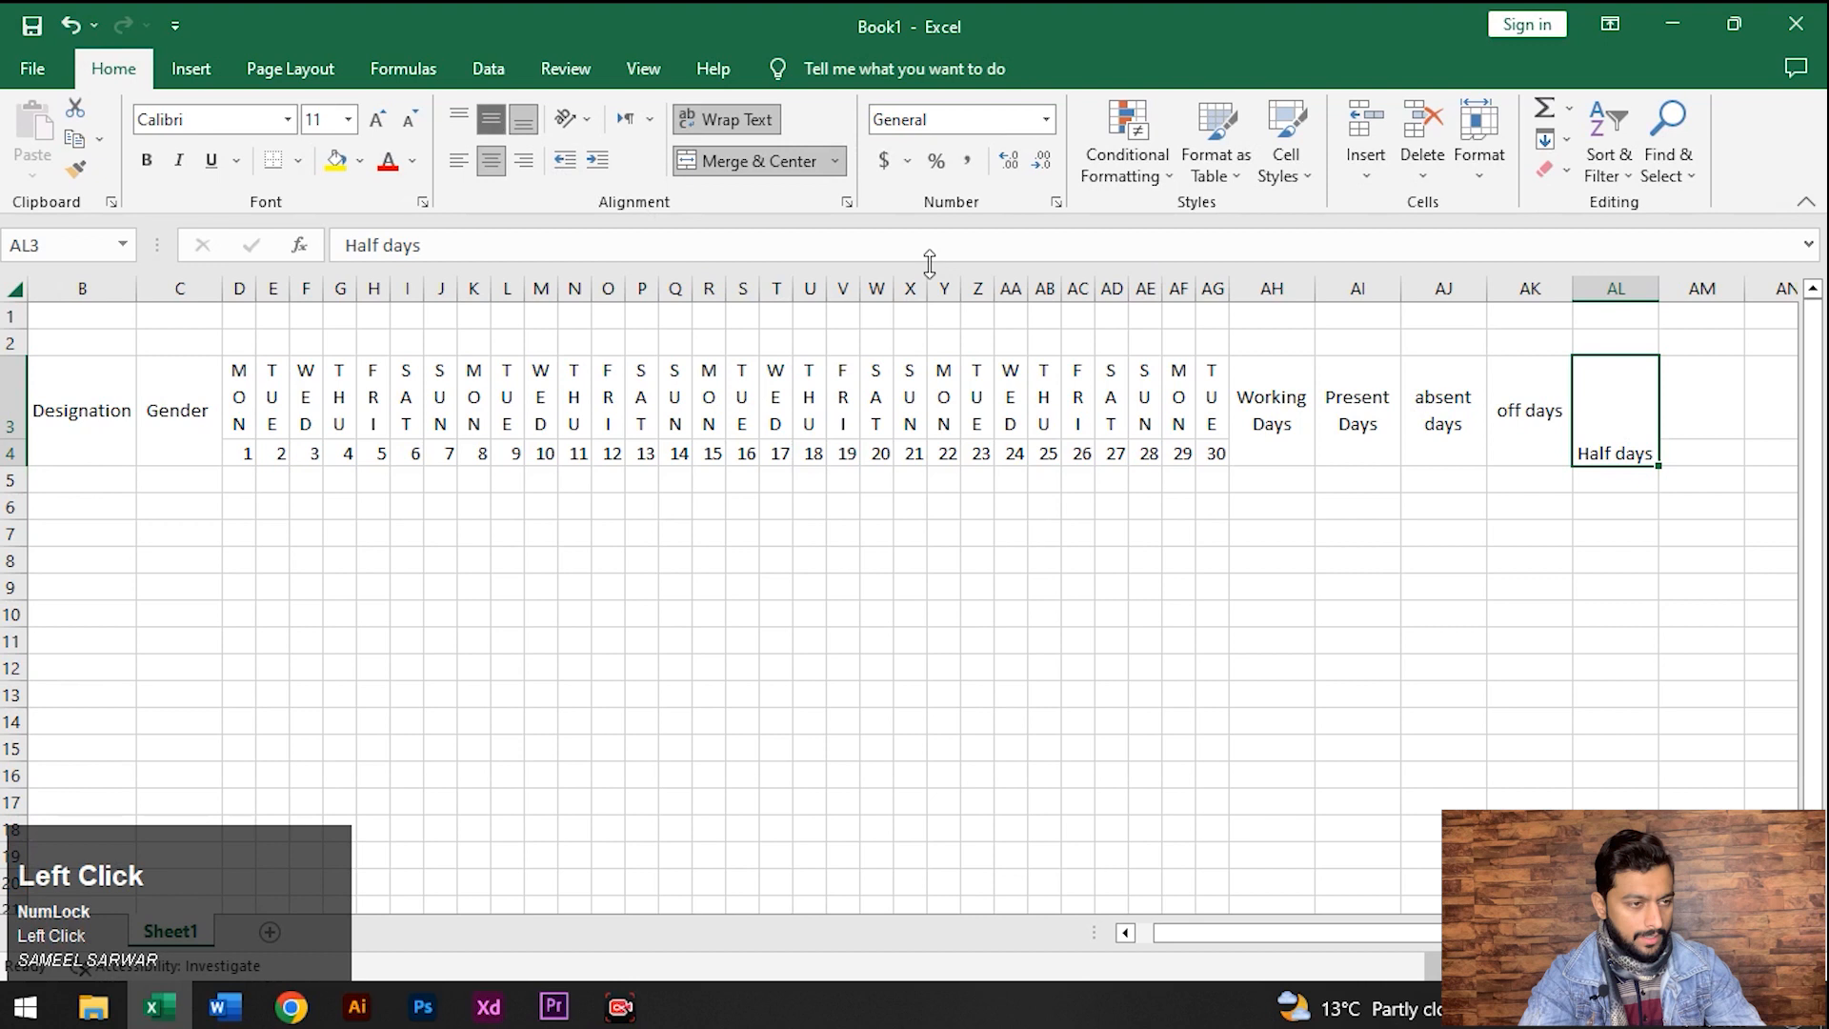
# Enter "Emp 1" in A5 and fill the series down to Emp 6 in A10
pyautogui.moveTo(1291, 935); pyautogui.dragTo(1180, 932)
pyautogui.click(134, 478)
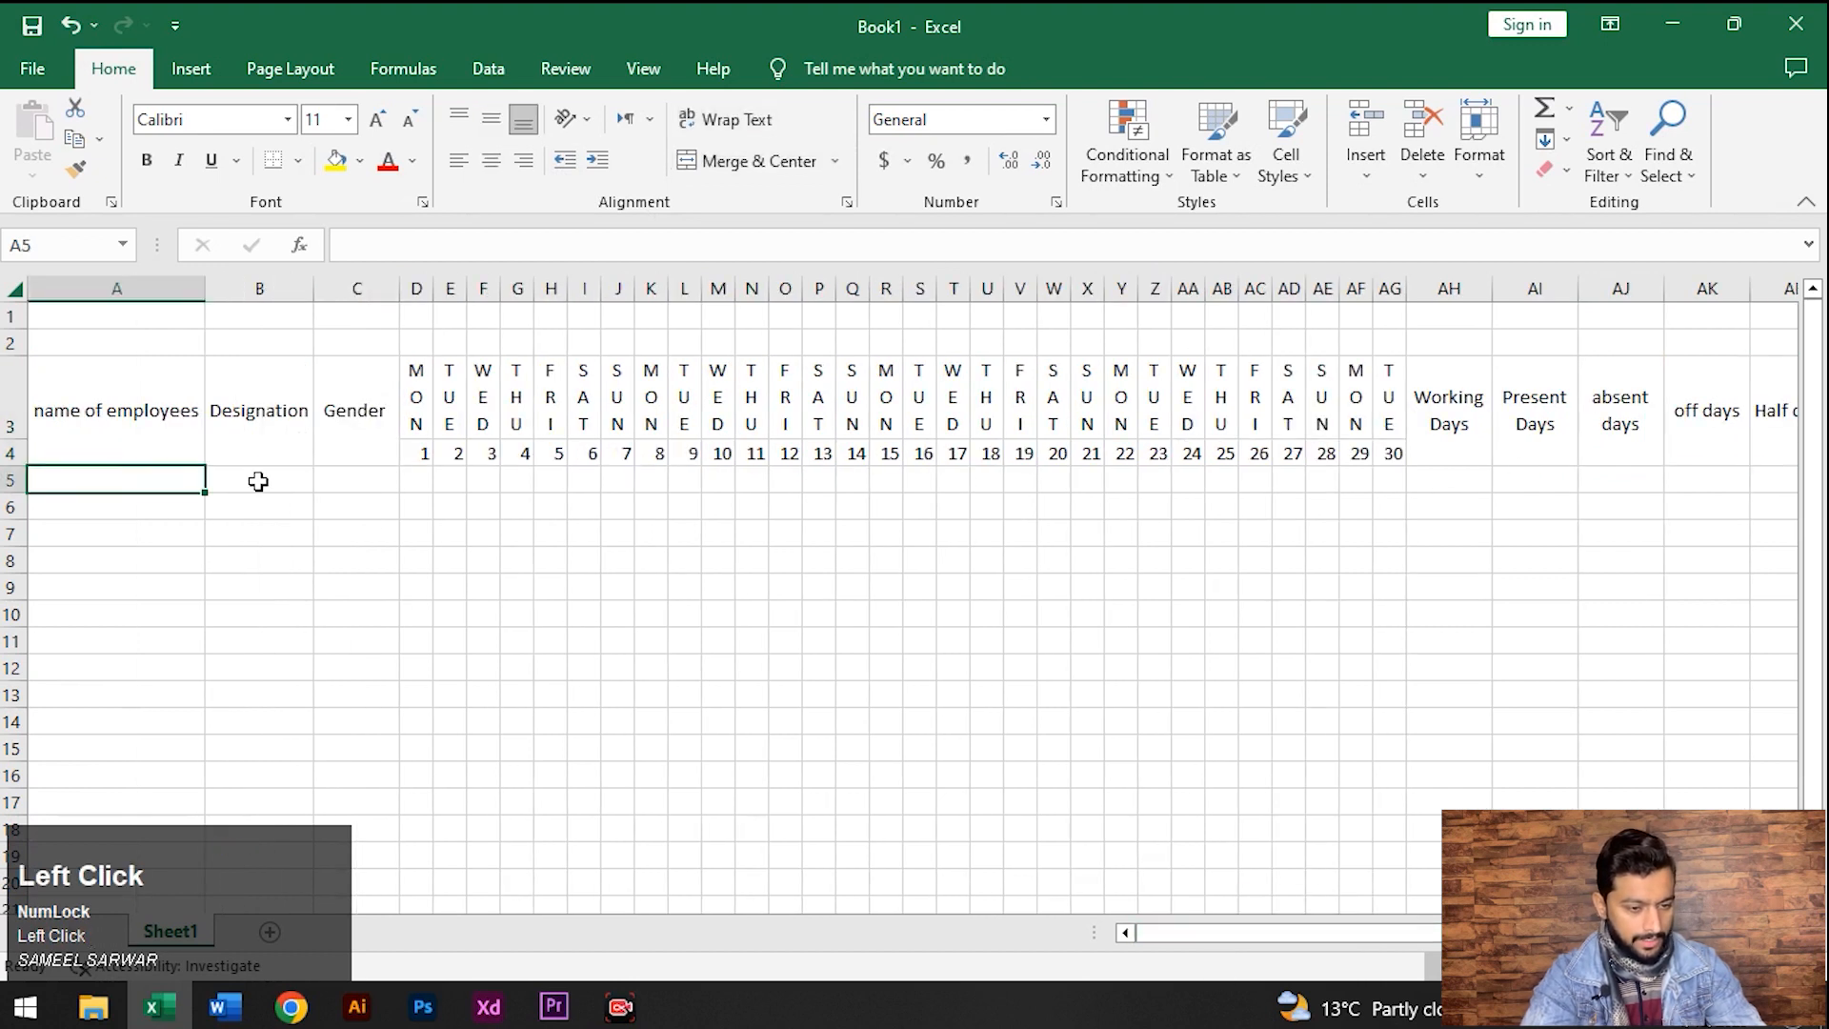
pyautogui.write('Emp 1')
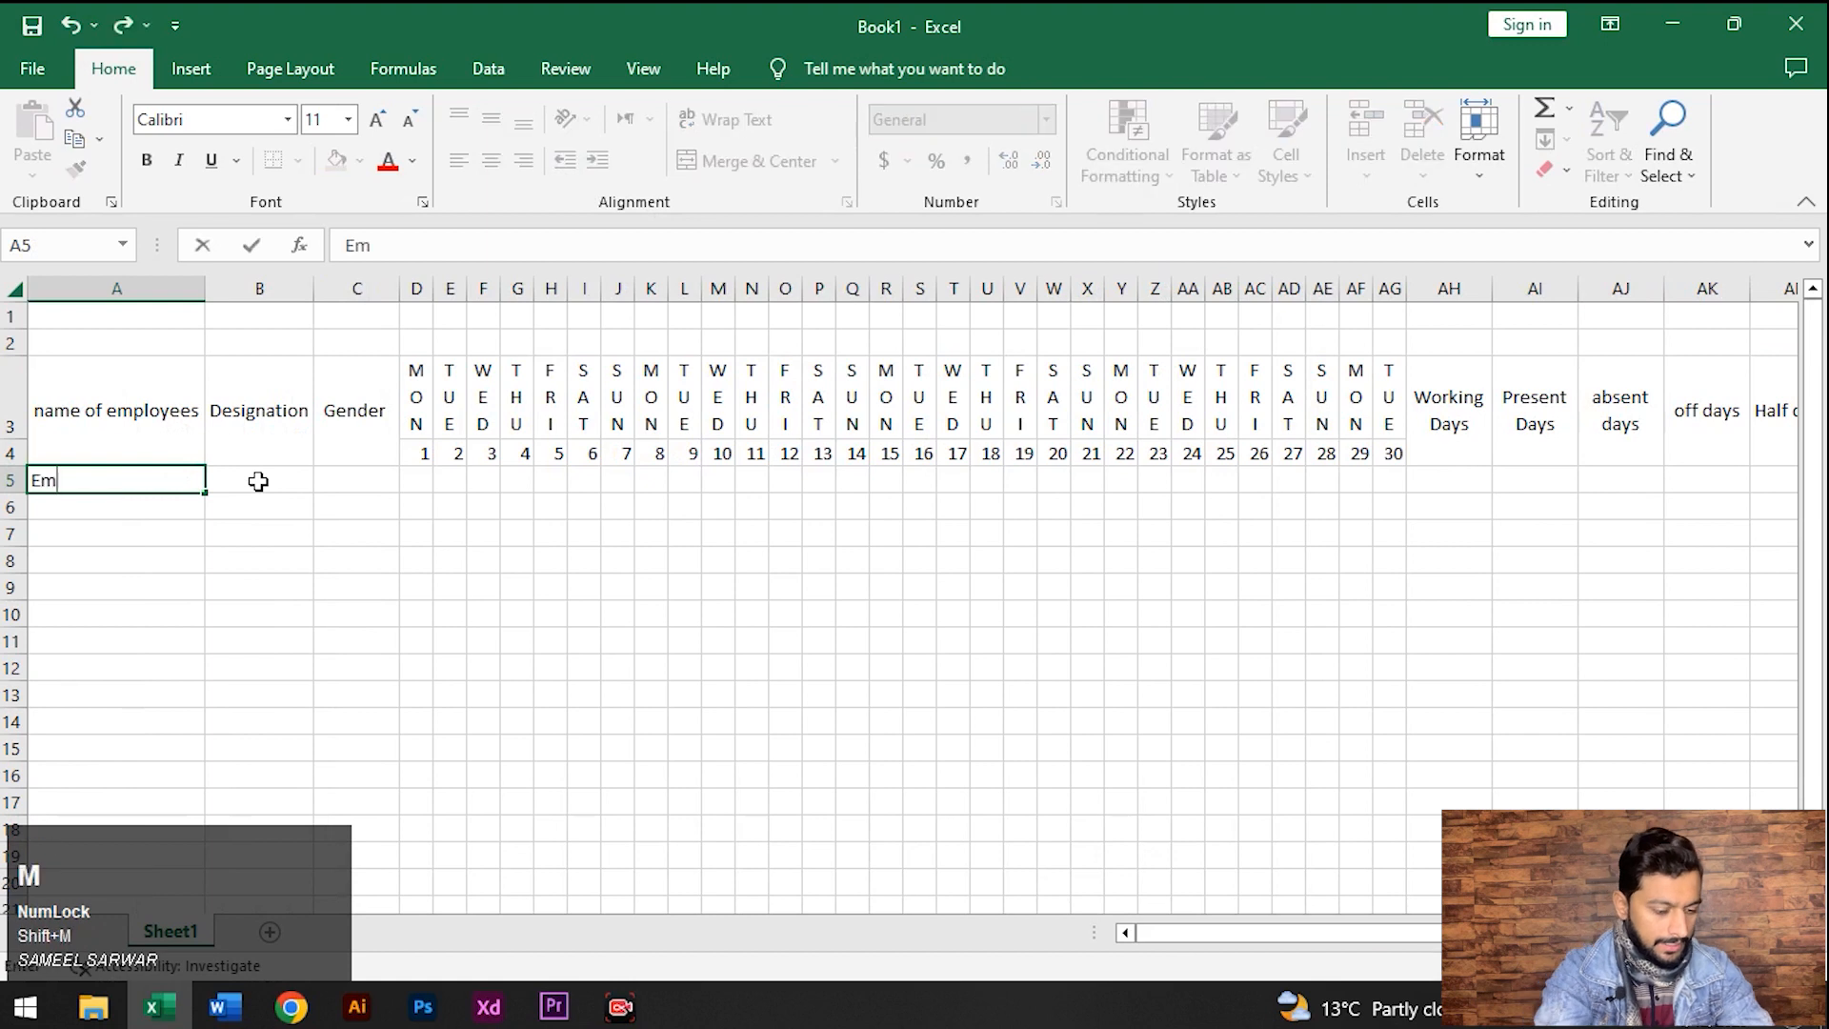
pyautogui.press('Return')
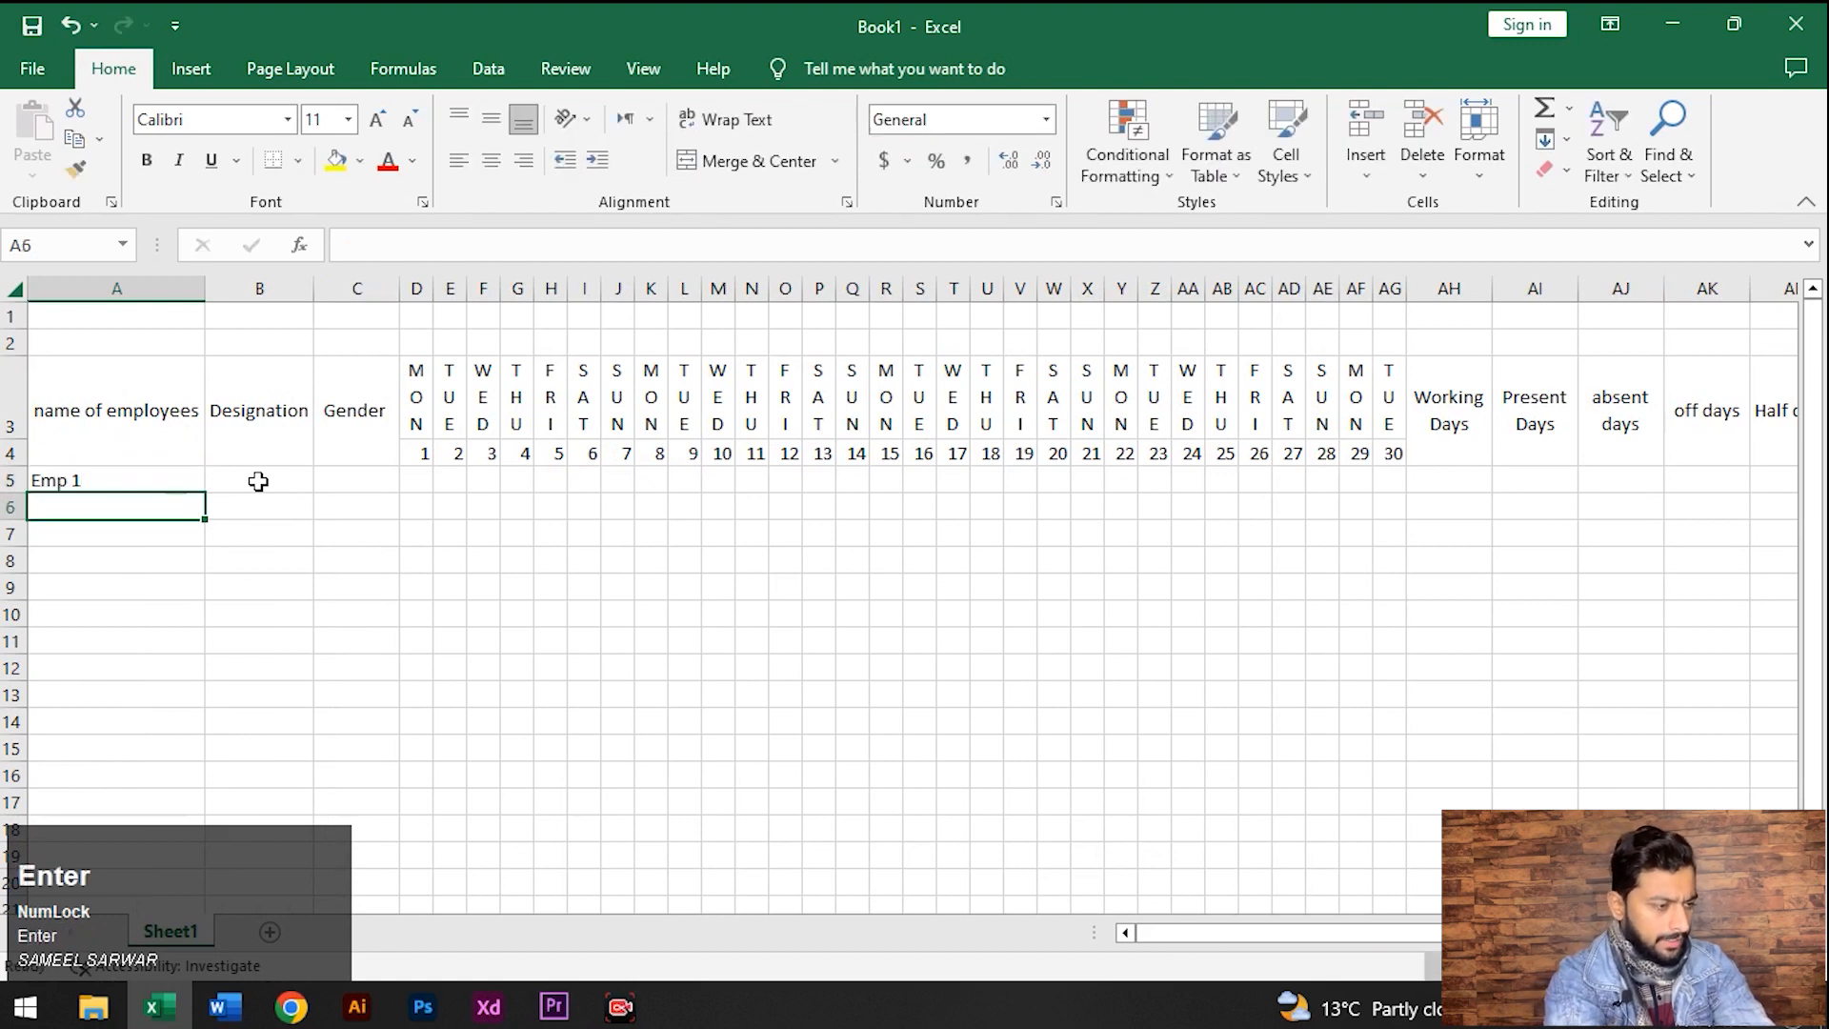
pyautogui.press('Up')
pyautogui.moveTo(204, 493); pyautogui.dragTo(199, 627)
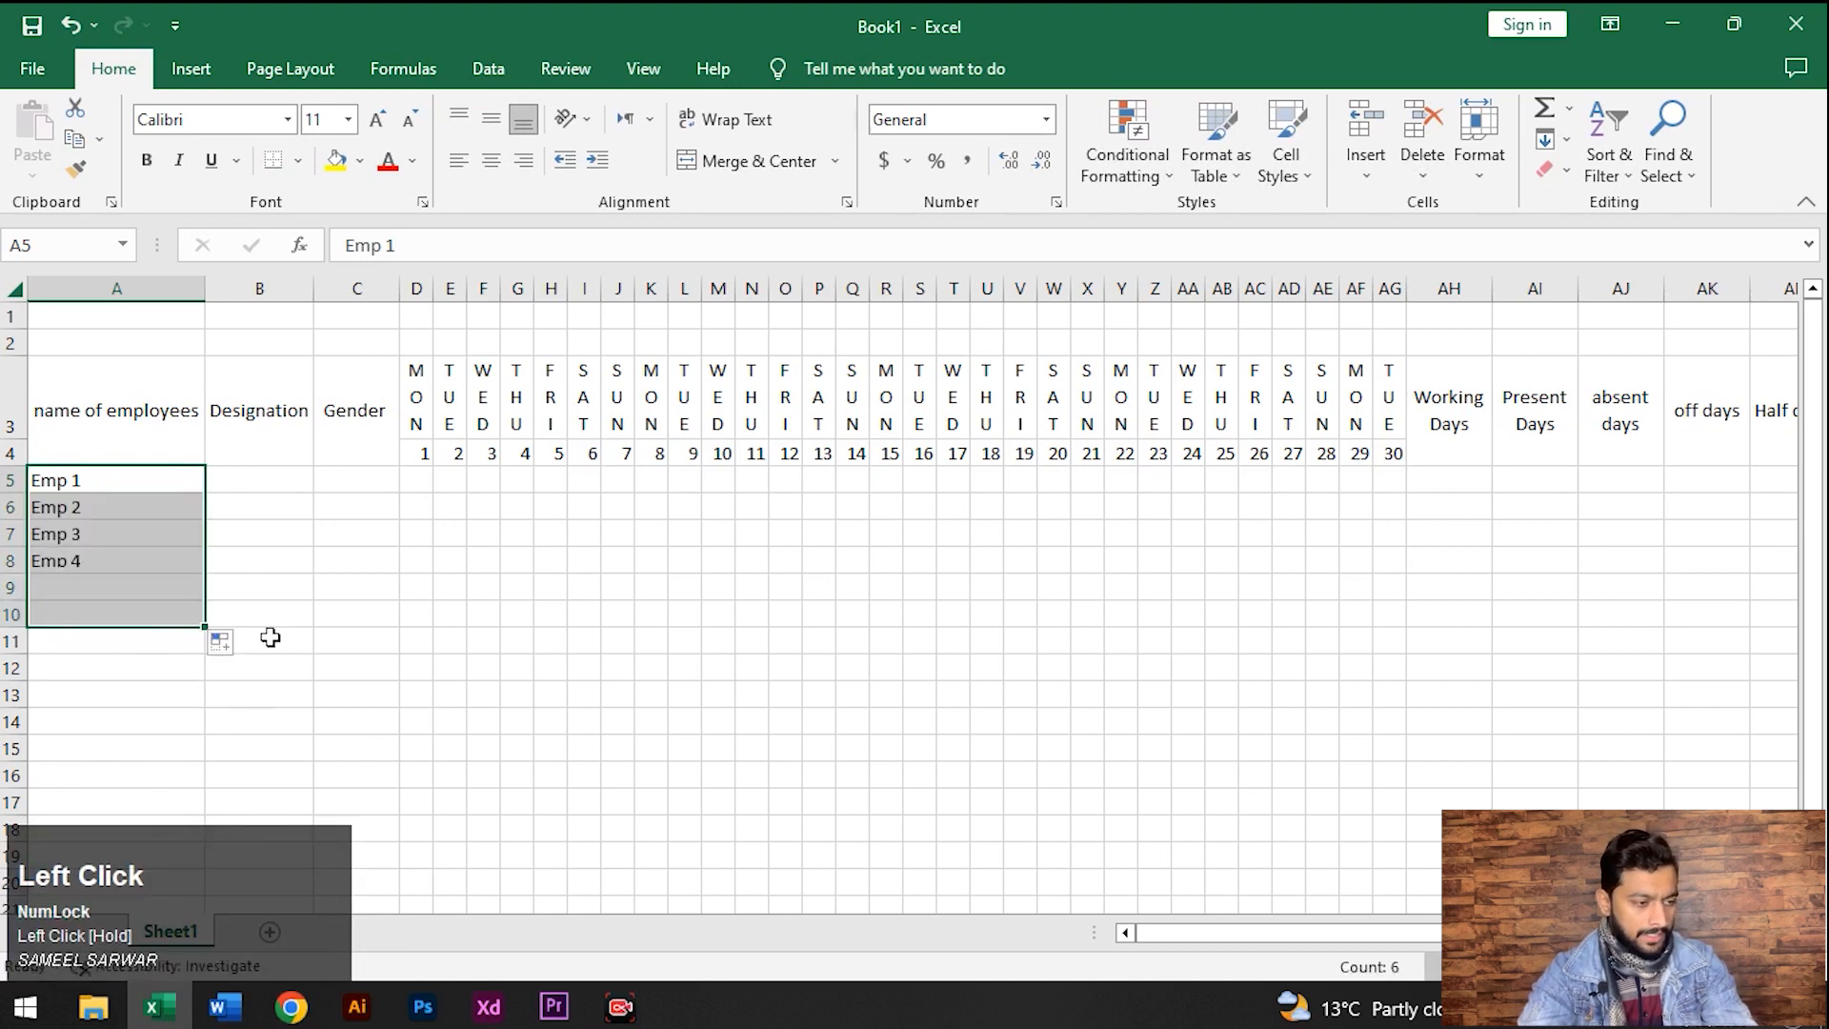
# Enter the designations designer, steno, clerk, steno, designer and steno for the six employees in B5:B10
pyautogui.click(278, 476)
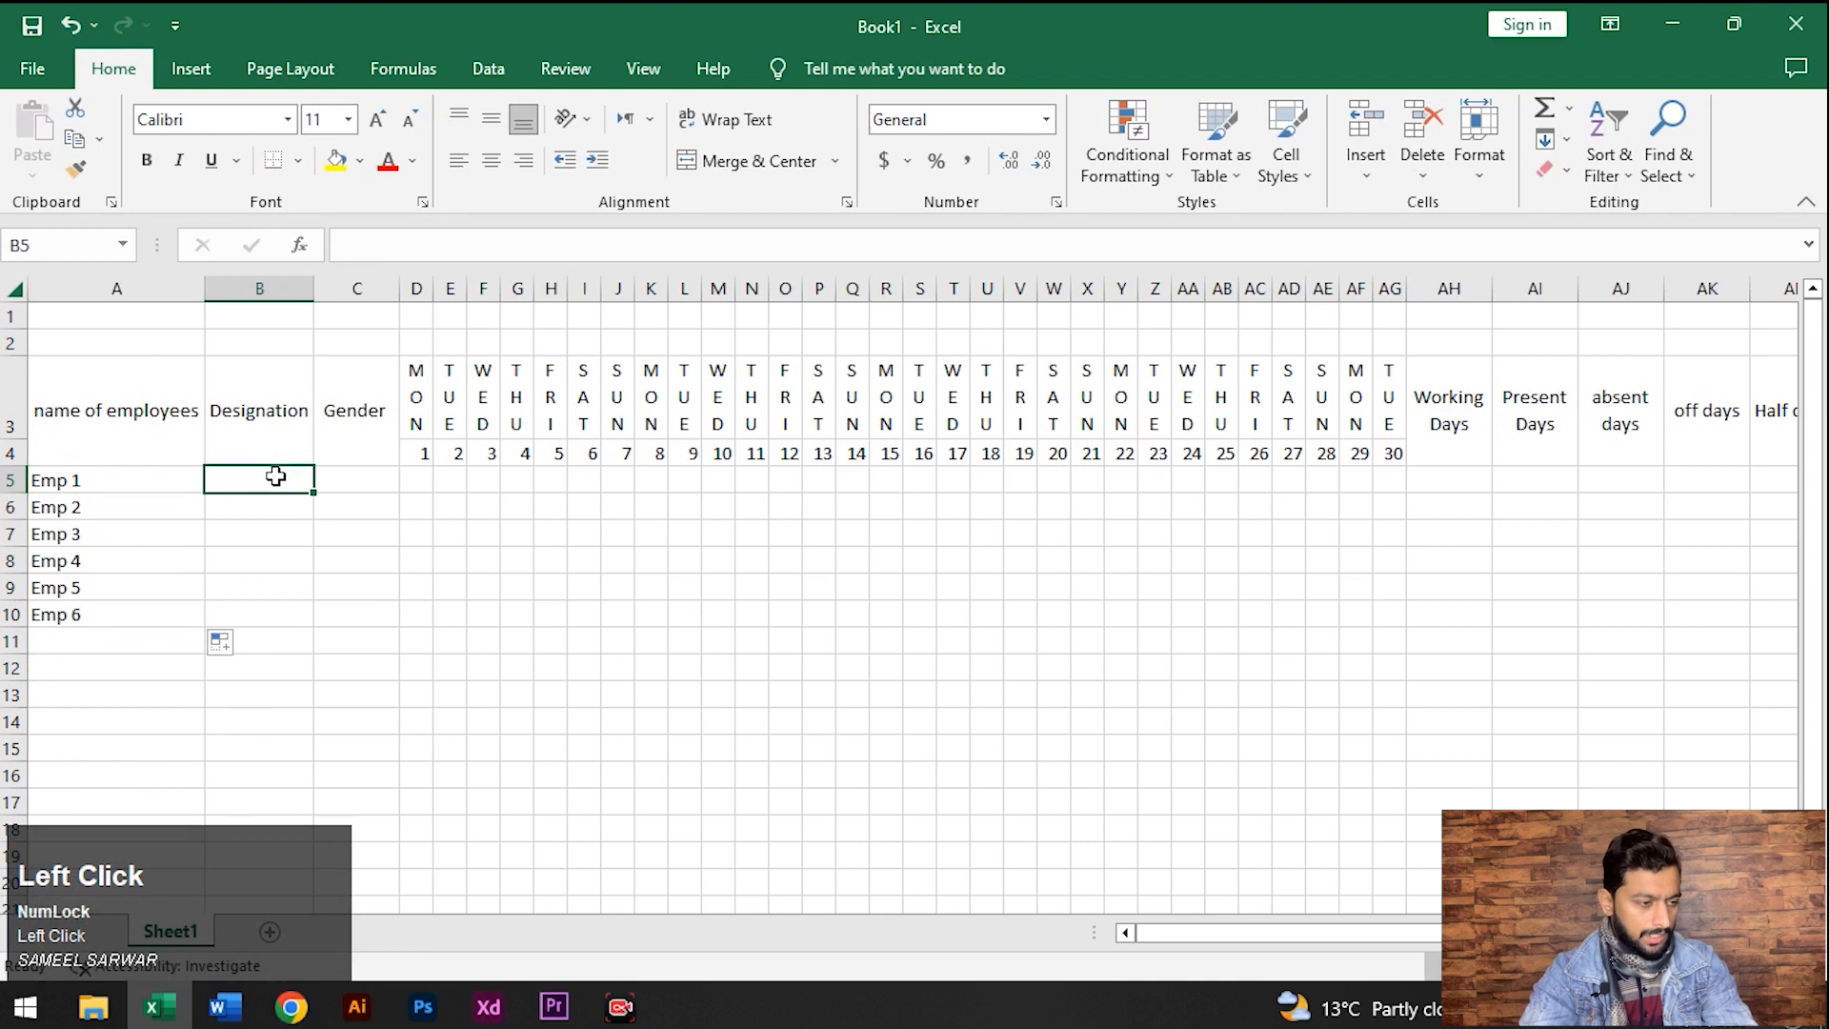
pyautogui.write('designer')
pyautogui.press('Return')
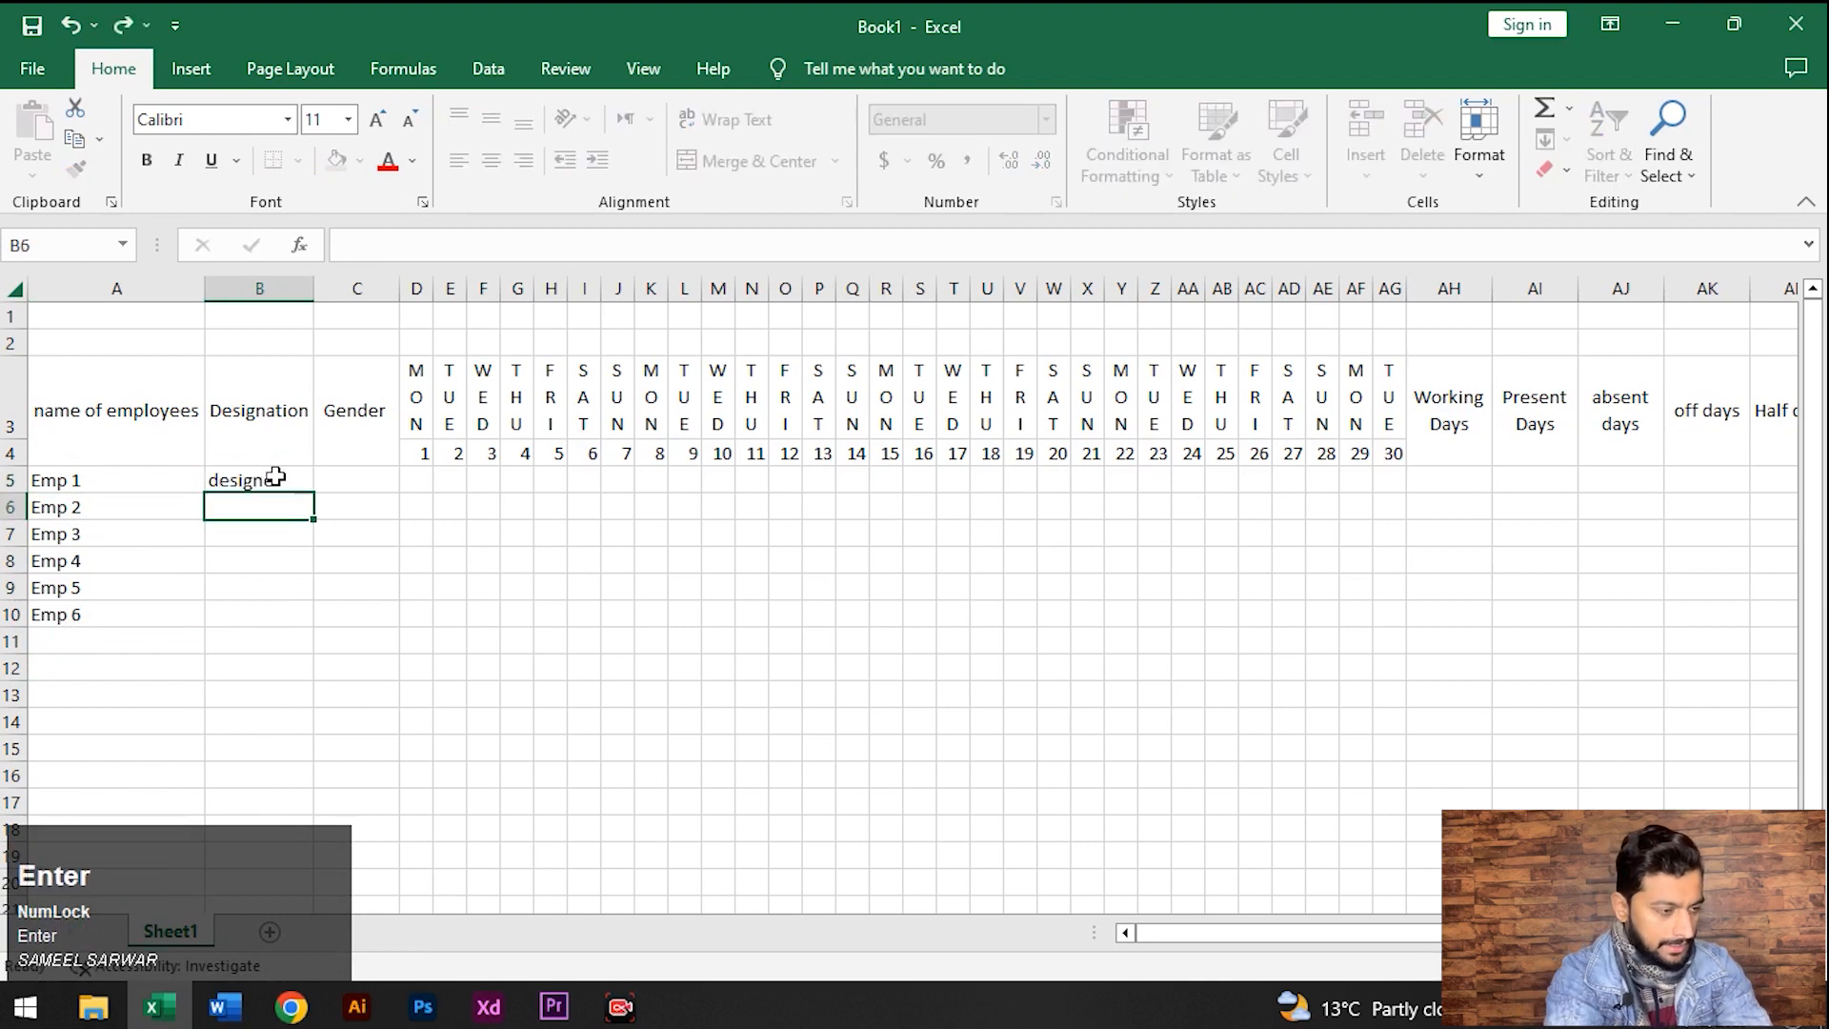
pyautogui.write('steno')
pyautogui.press('Return')
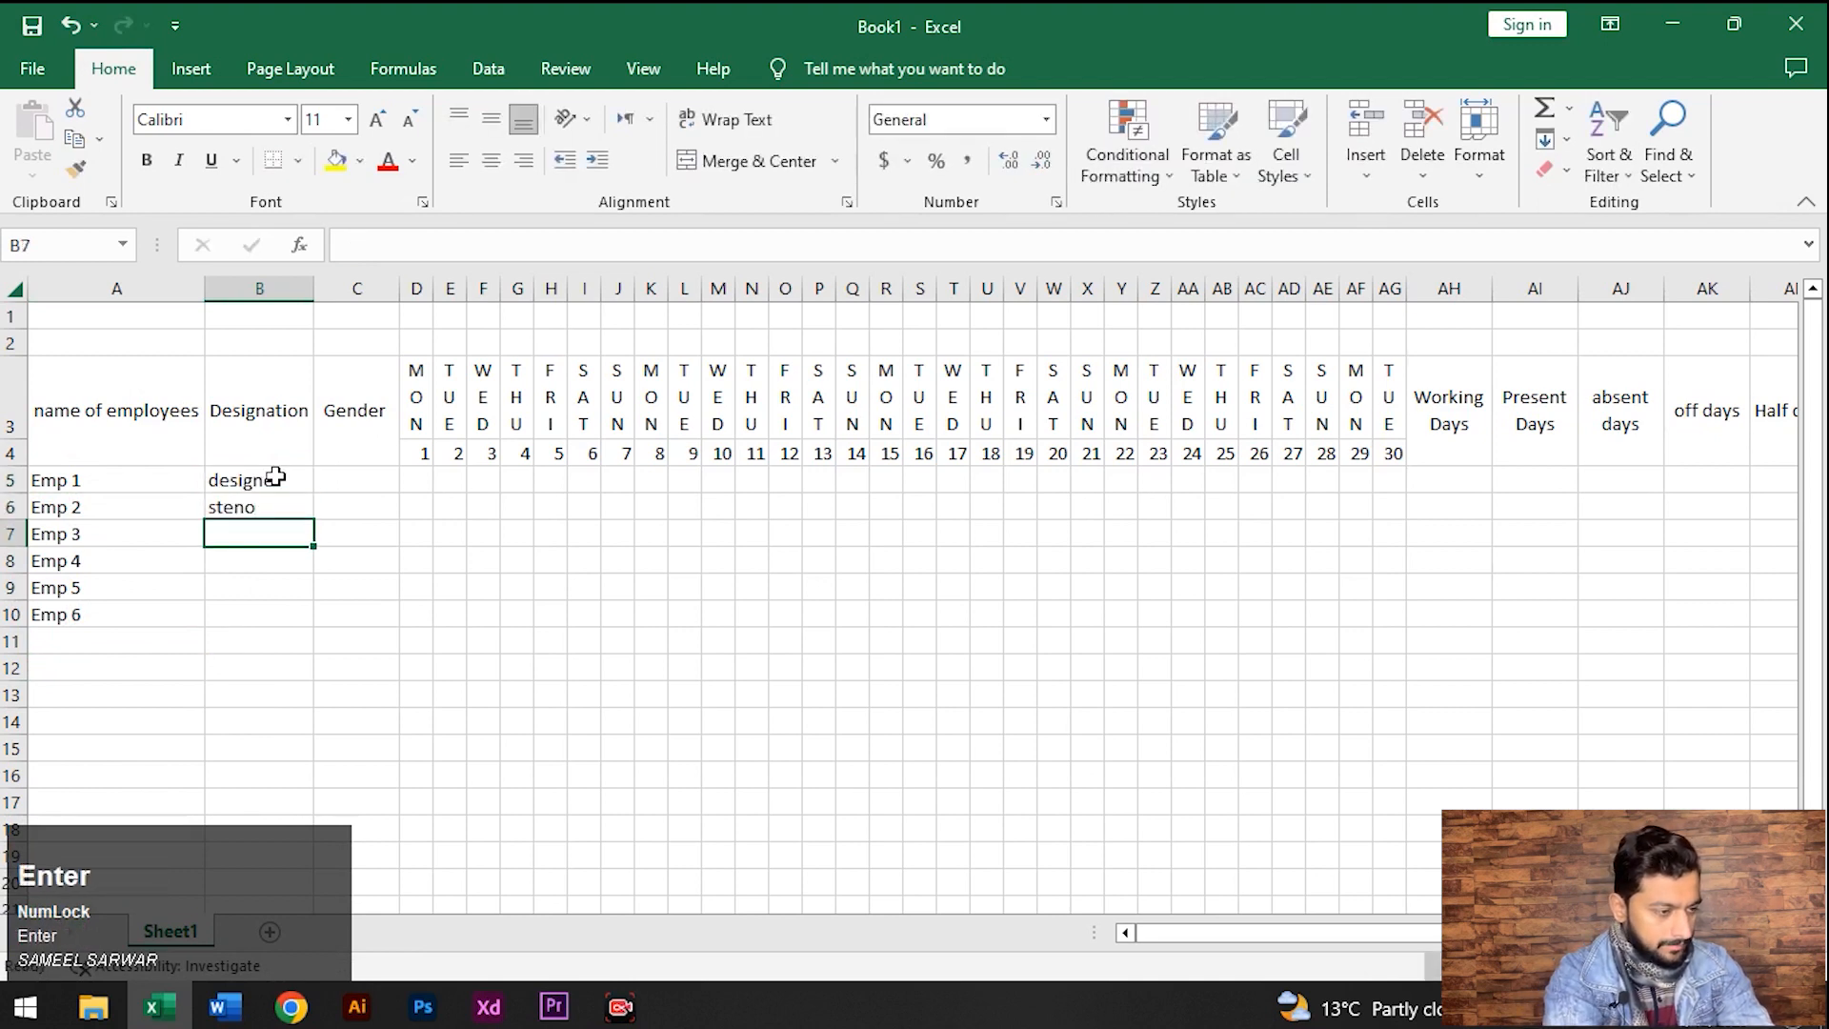
pyautogui.write('clerk')
pyautogui.press('Return')
pyautogui.write('steno')
pyautogui.press('Return')
pyautogui.write('desin')
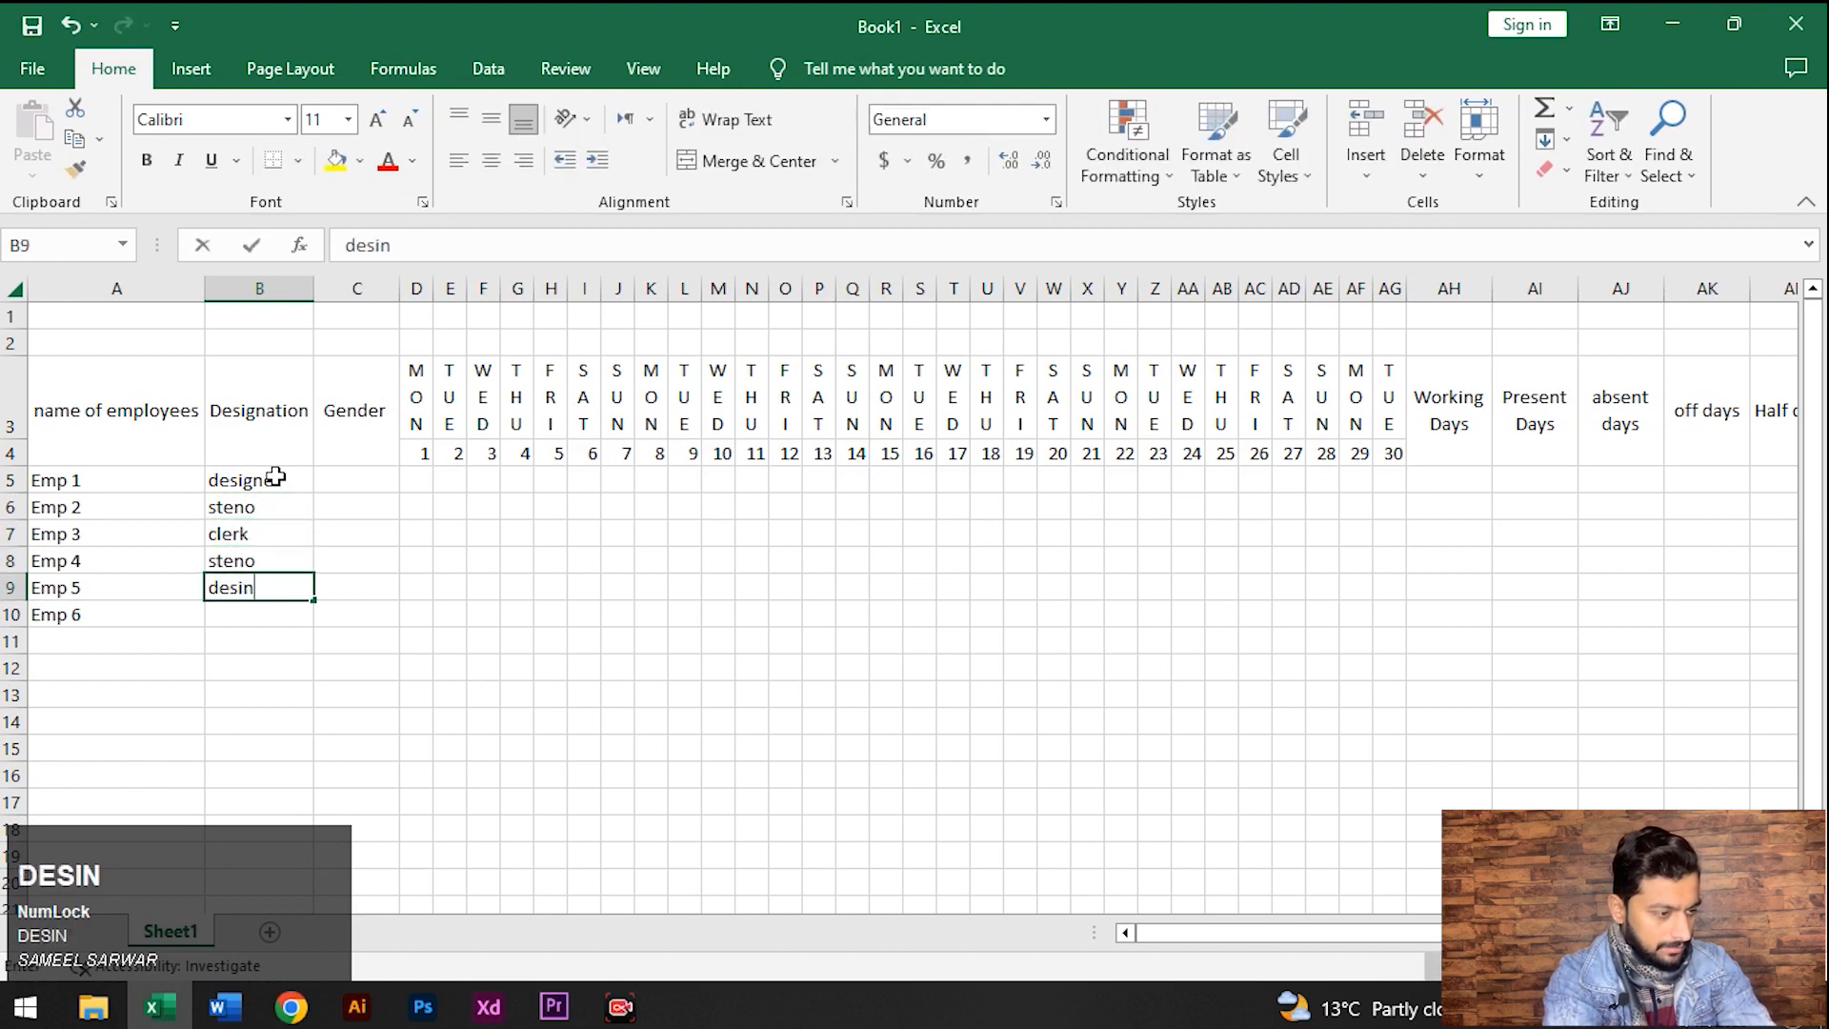
pyautogui.press('BackSpace')
pyautogui.write('gner')
pyautogui.press('Return')
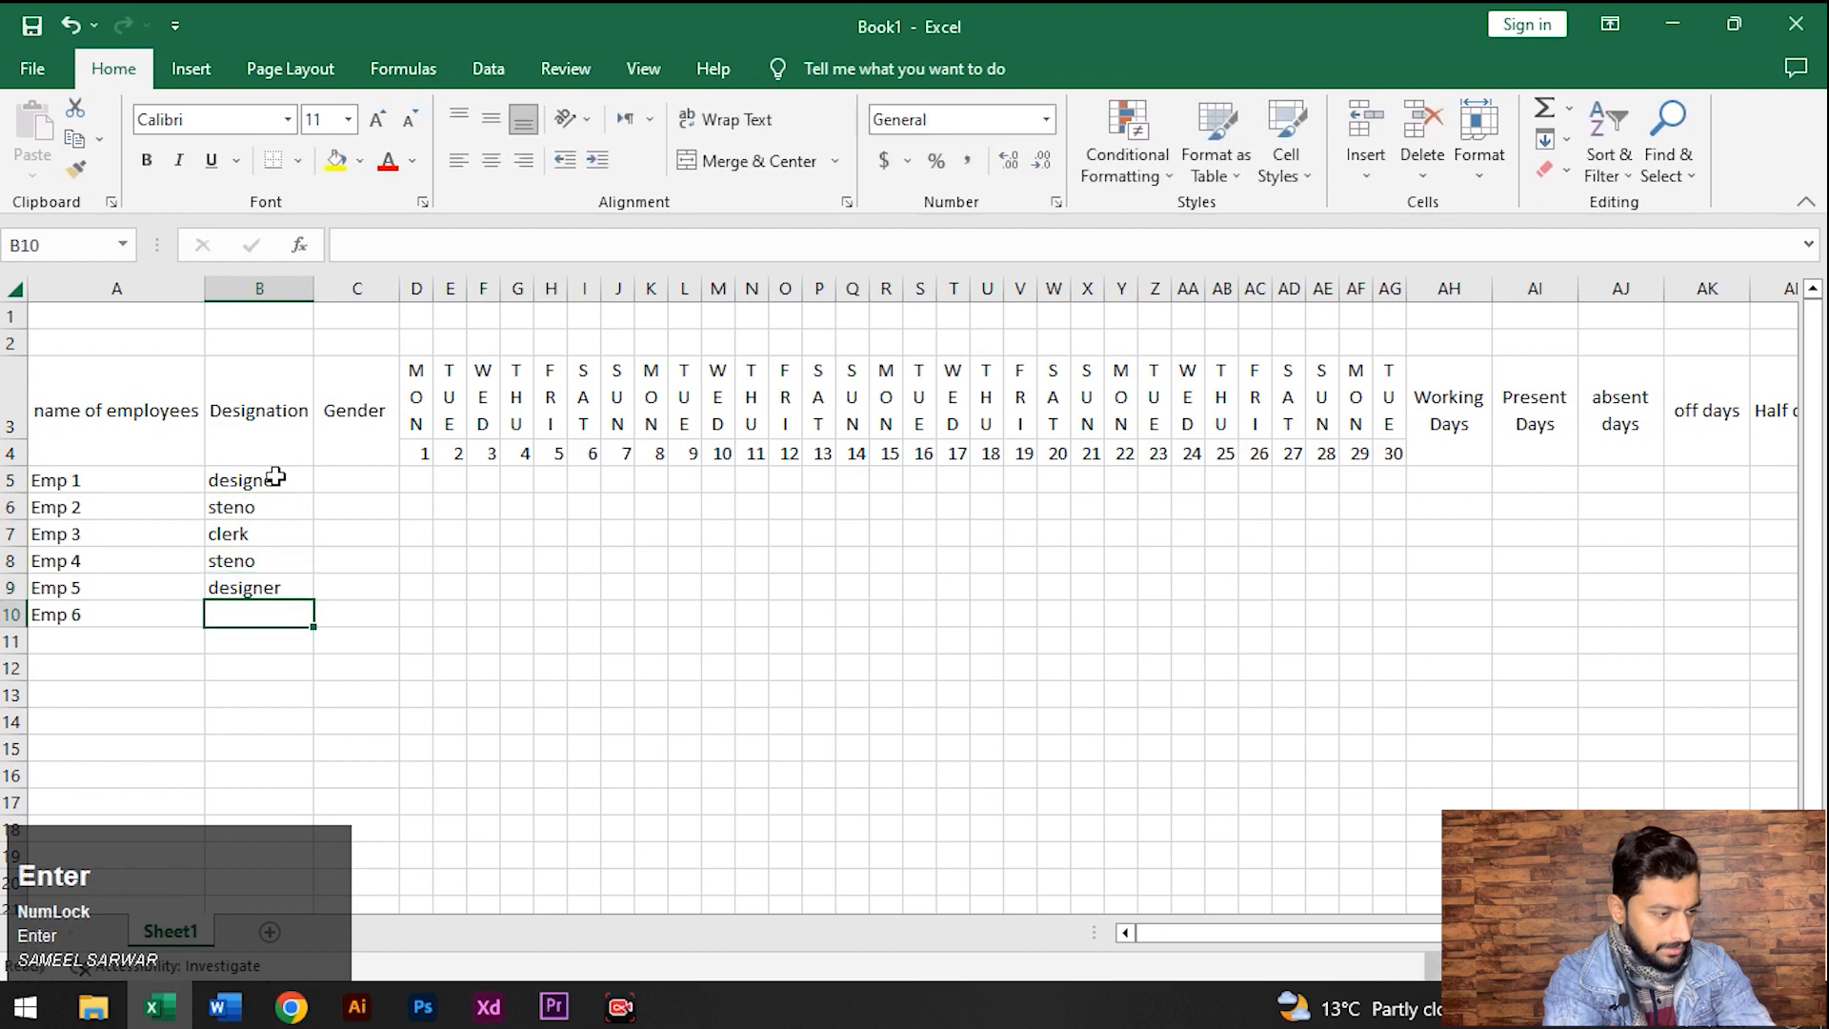
pyautogui.write('steno')
pyautogui.press('Return')
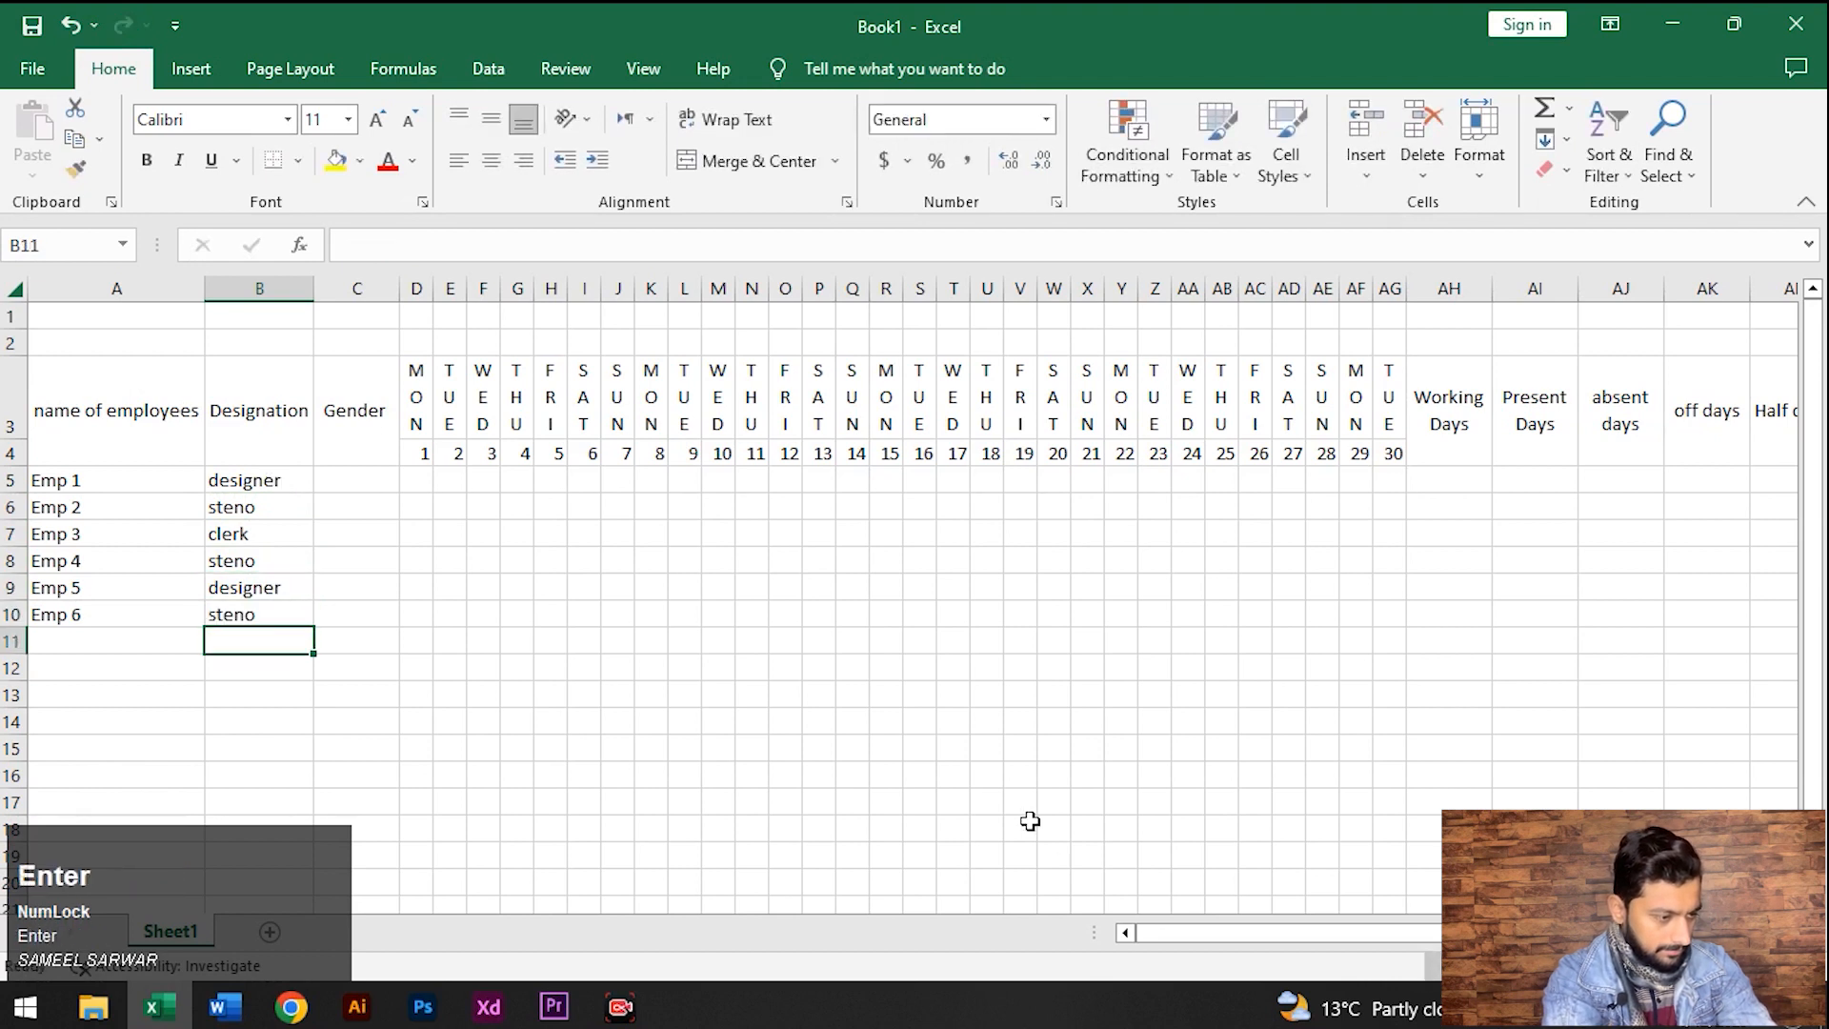
# Enter the genders M, F, M, M, M and F for the six employees in C5:C10
pyautogui.click(360, 482)
pyautogui.write('M')
pyautogui.press('Return')
pyautogui.write('F')
pyautogui.press('Return')
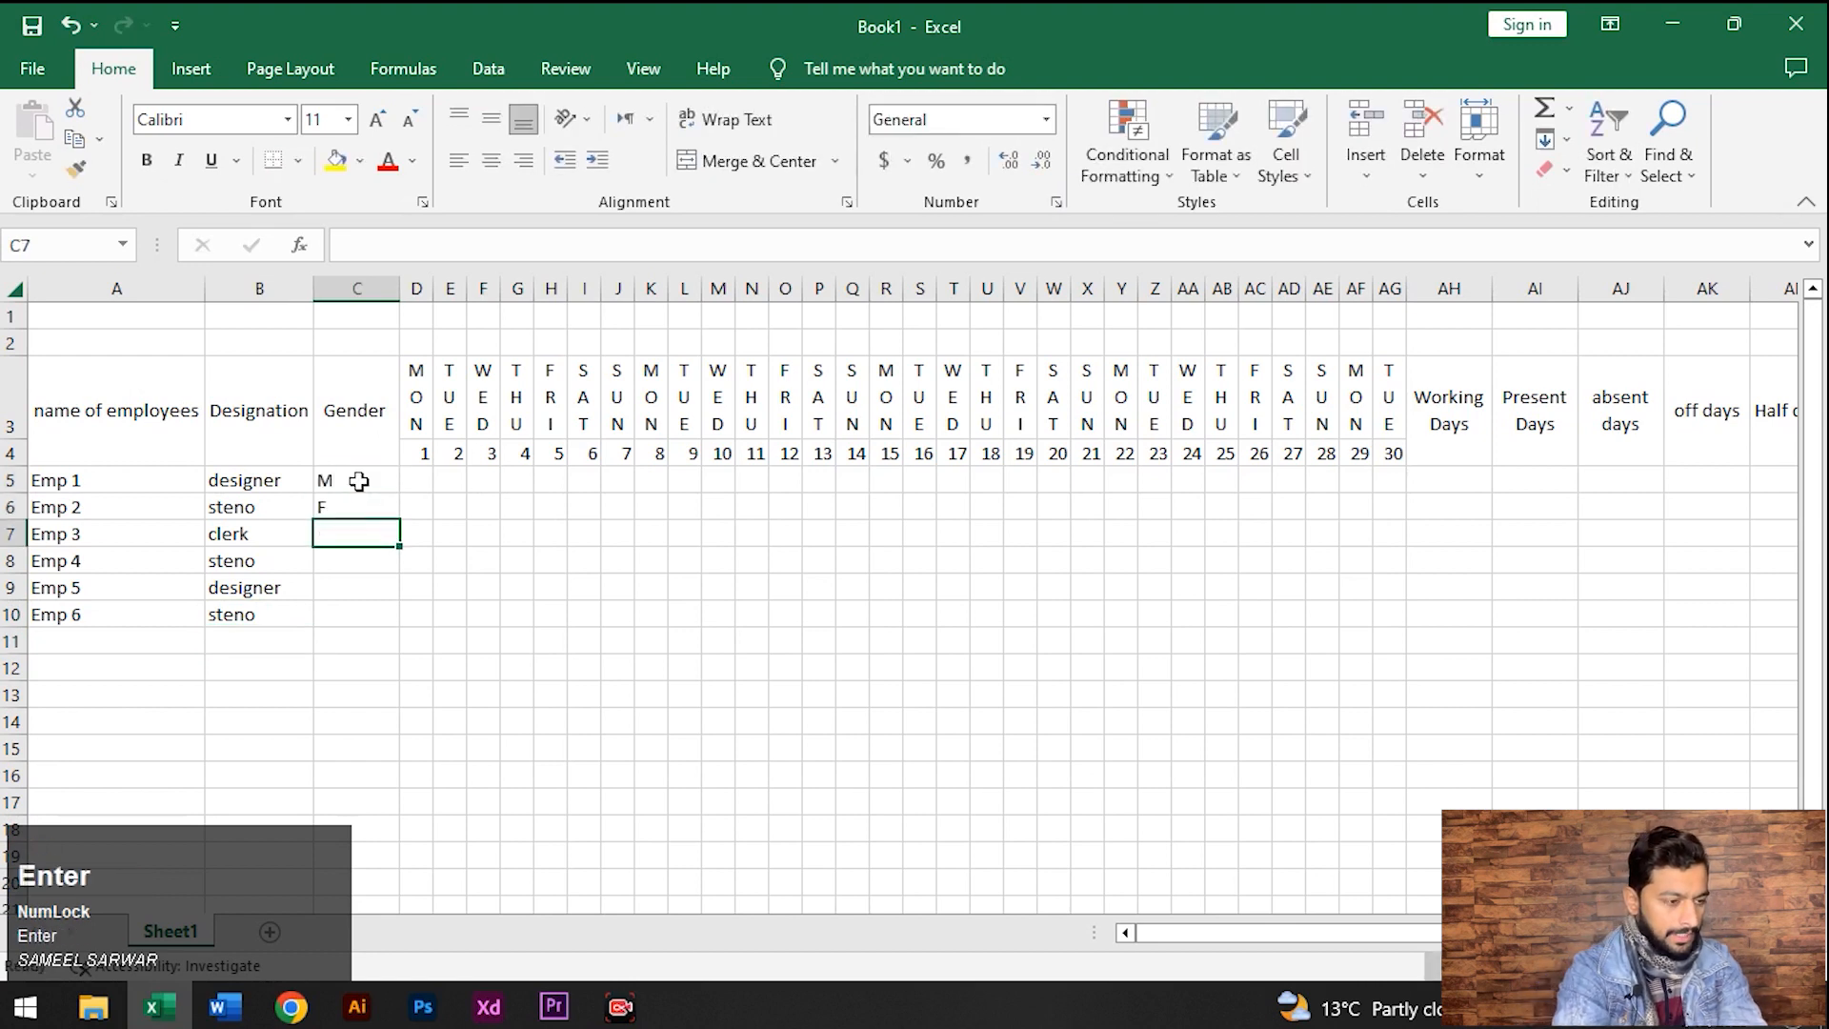
pyautogui.write('M')
pyautogui.press('Return')
pyautogui.write('M')
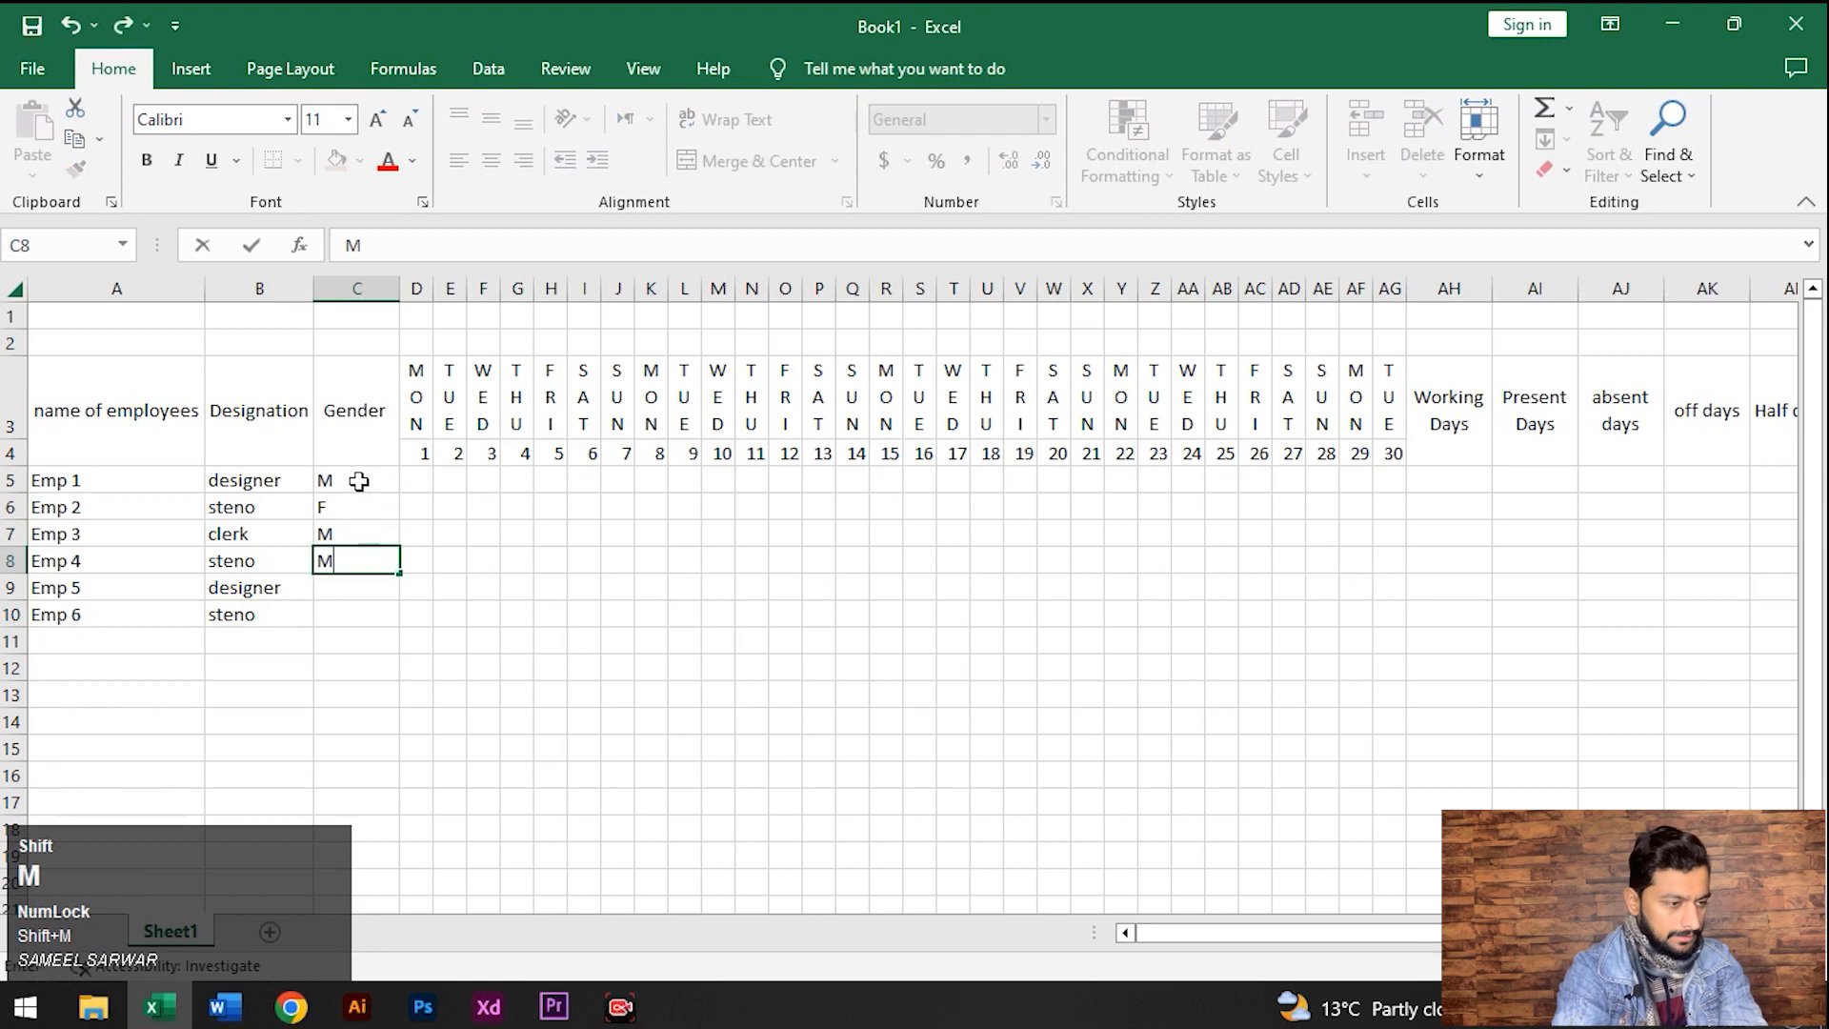
pyautogui.hotkey('shift', 'Return')
pyautogui.press('Down')
pyautogui.press('Down')
pyautogui.write('M')
pyautogui.press('Return')
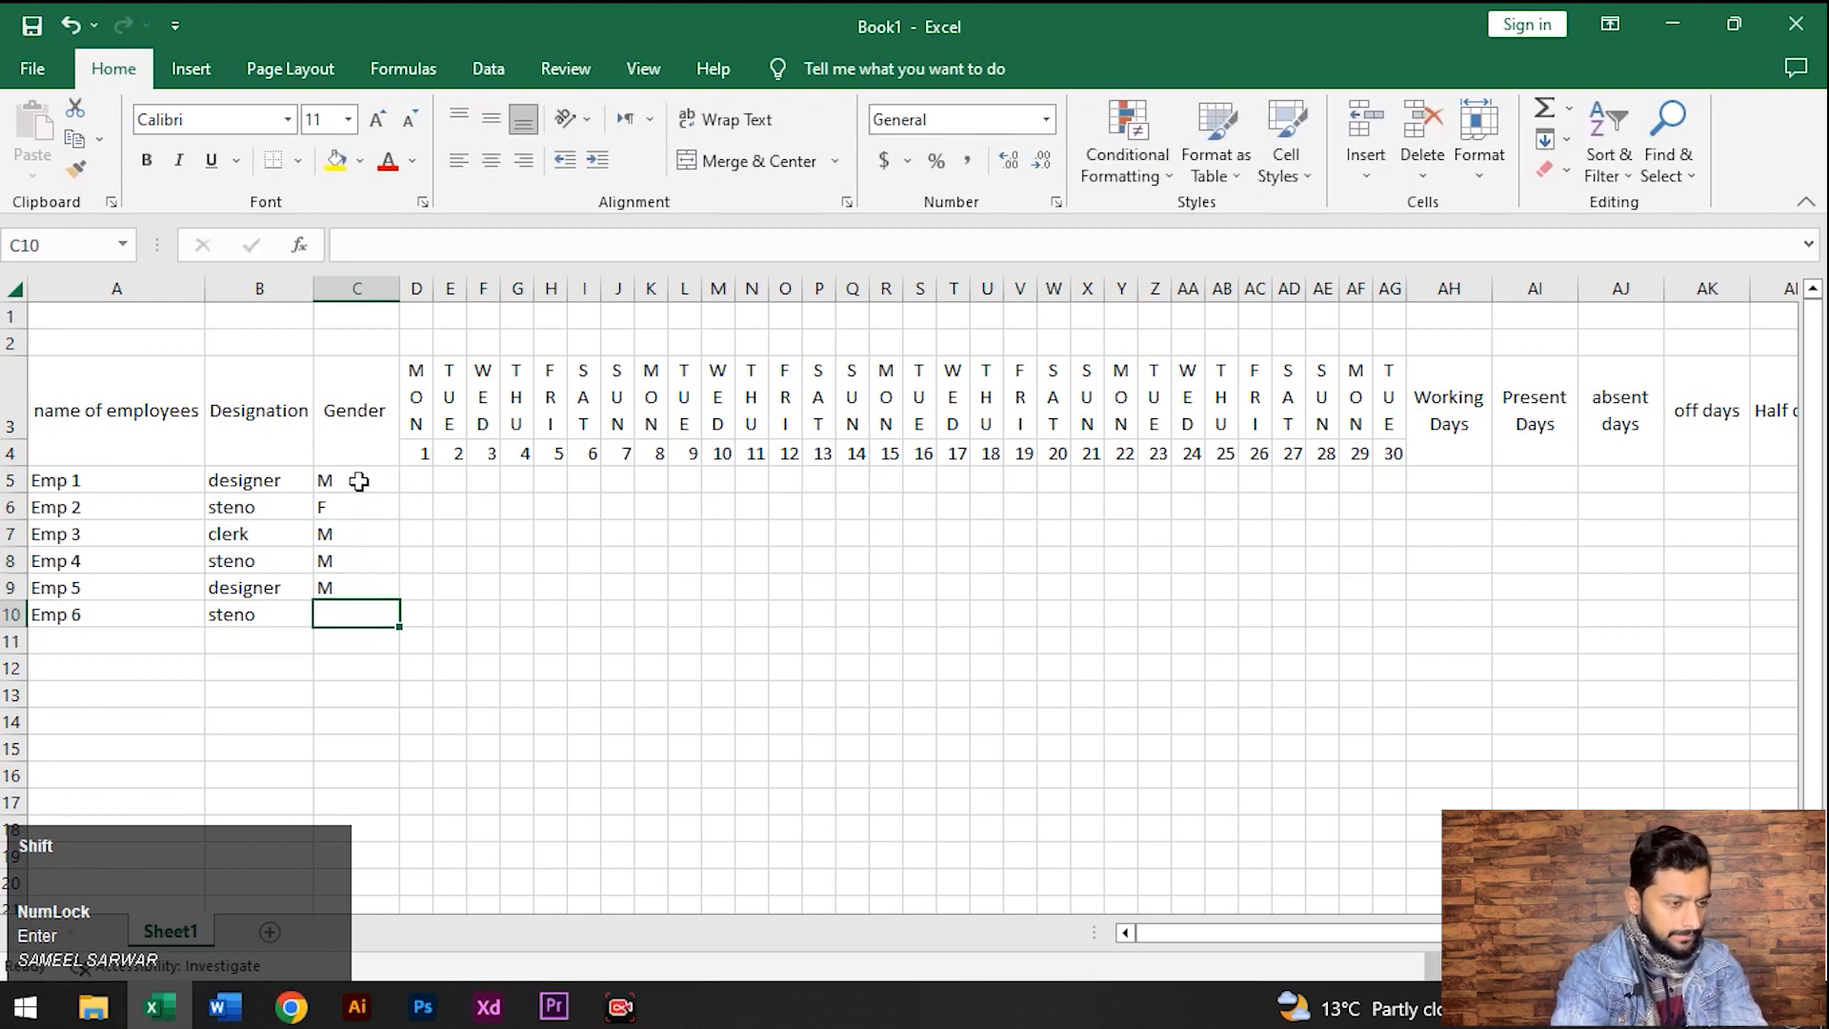
pyautogui.write('F')
pyautogui.press('Up')
pyautogui.press('Up')
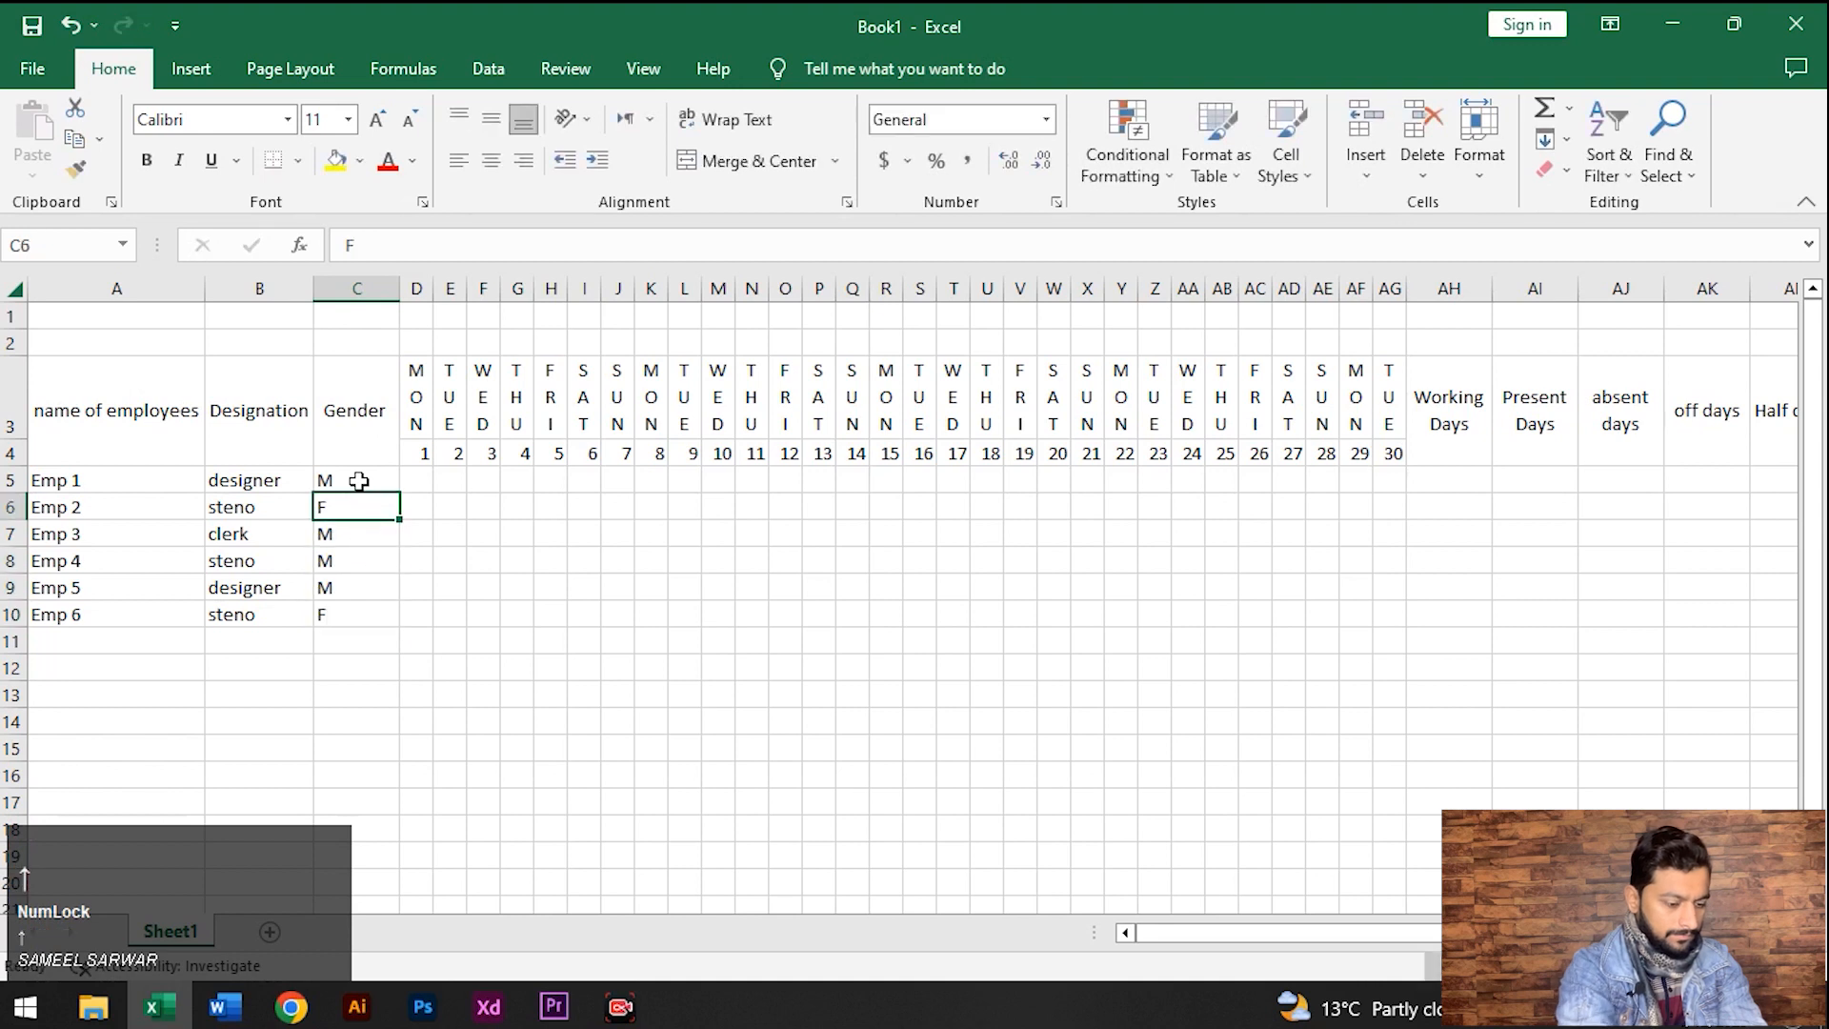
# Enter the day 1 attendance marks A, A, P, P, P and P in D5:D10
pyautogui.press('Up')
pyautogui.press('Right')
pyautogui.press('Up')
pyautogui.press('Left')
pyautogui.press('Down')
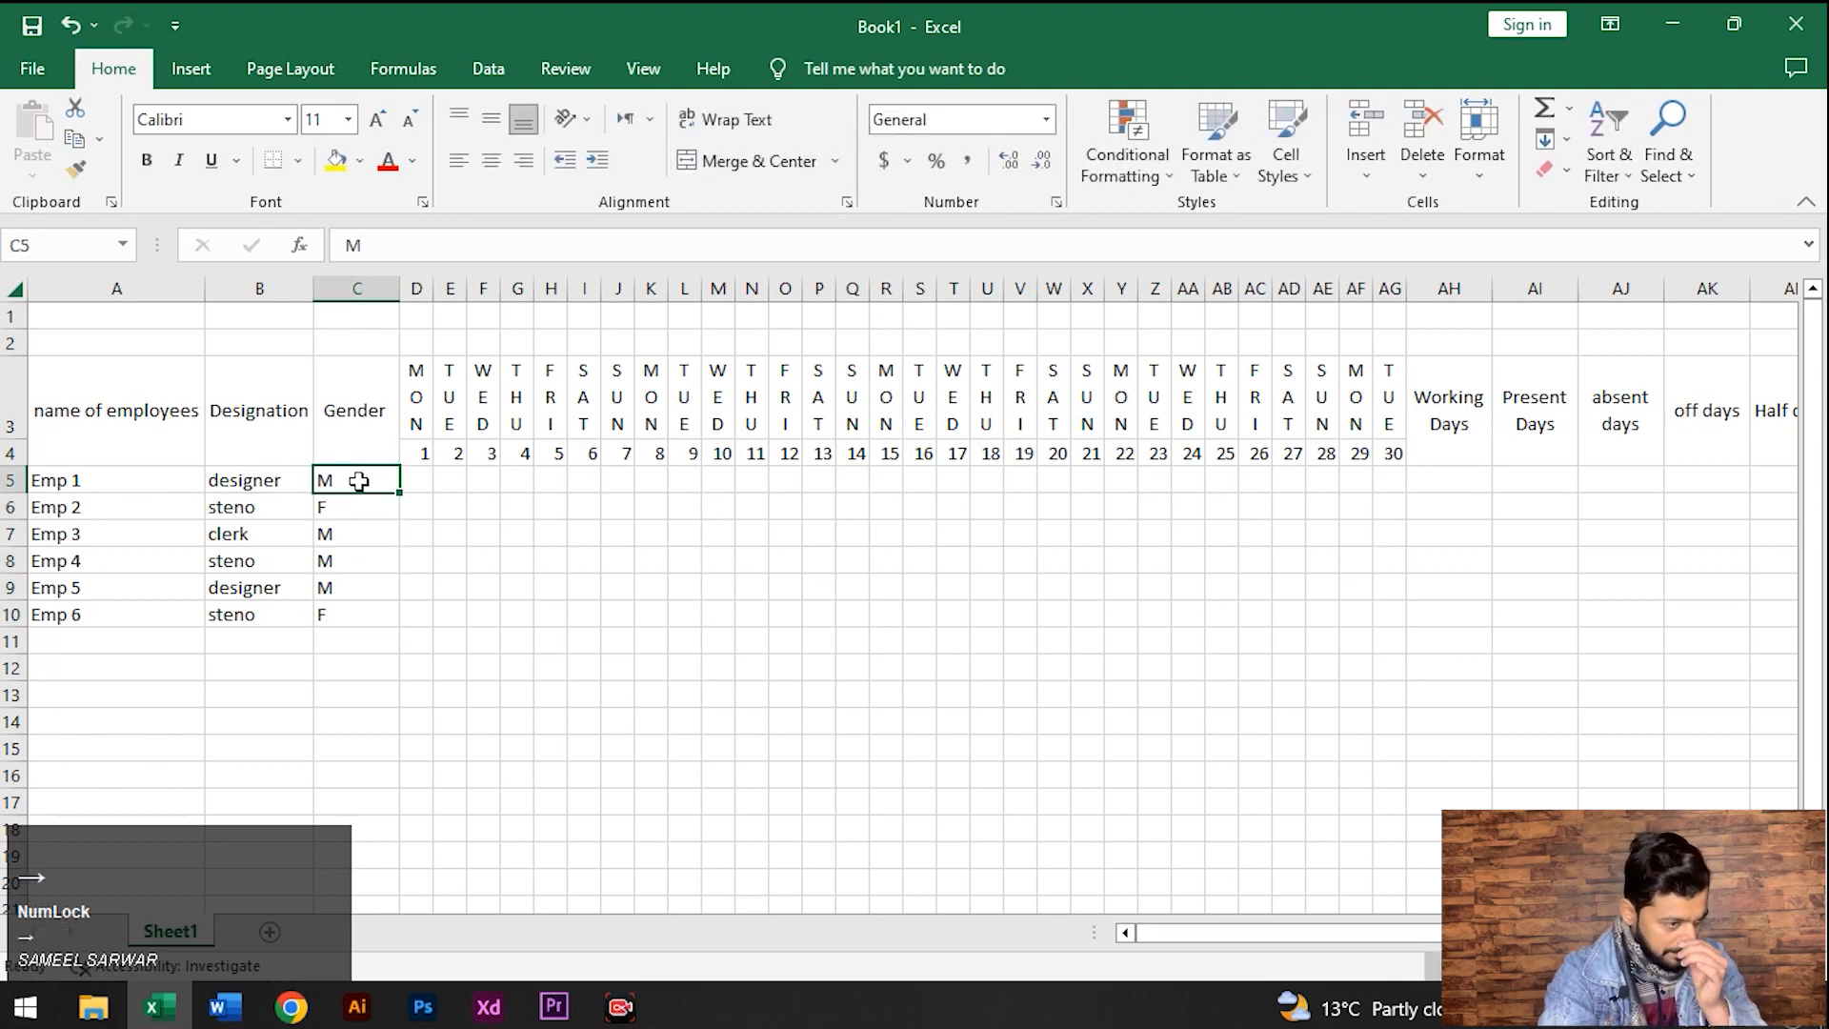
pyautogui.press('Right')
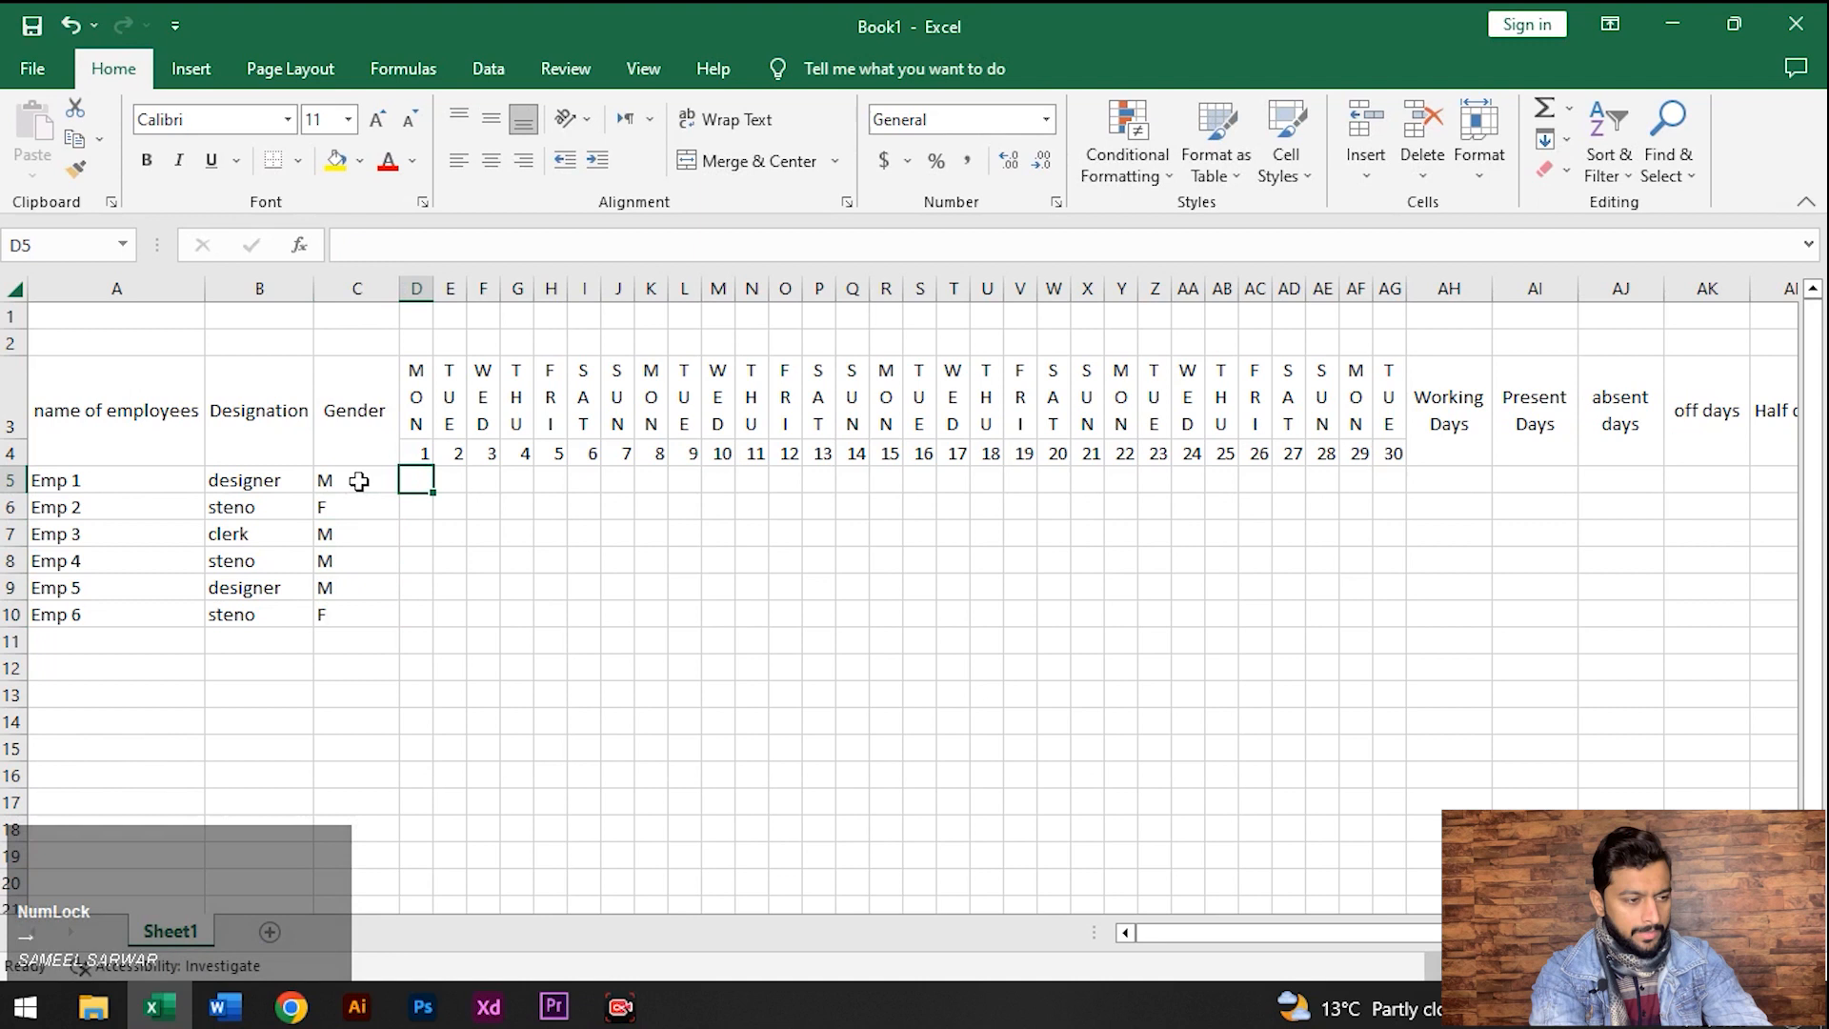
pyautogui.moveTo(1276, 939)
pyautogui.mouseDown()
pyautogui.moveTo(1298, 951)
pyautogui.moveTo(1253, 951)
pyautogui.mouseUp()
pyautogui.press('capslock')
pyautogui.write('A')
pyautogui.press('Return')
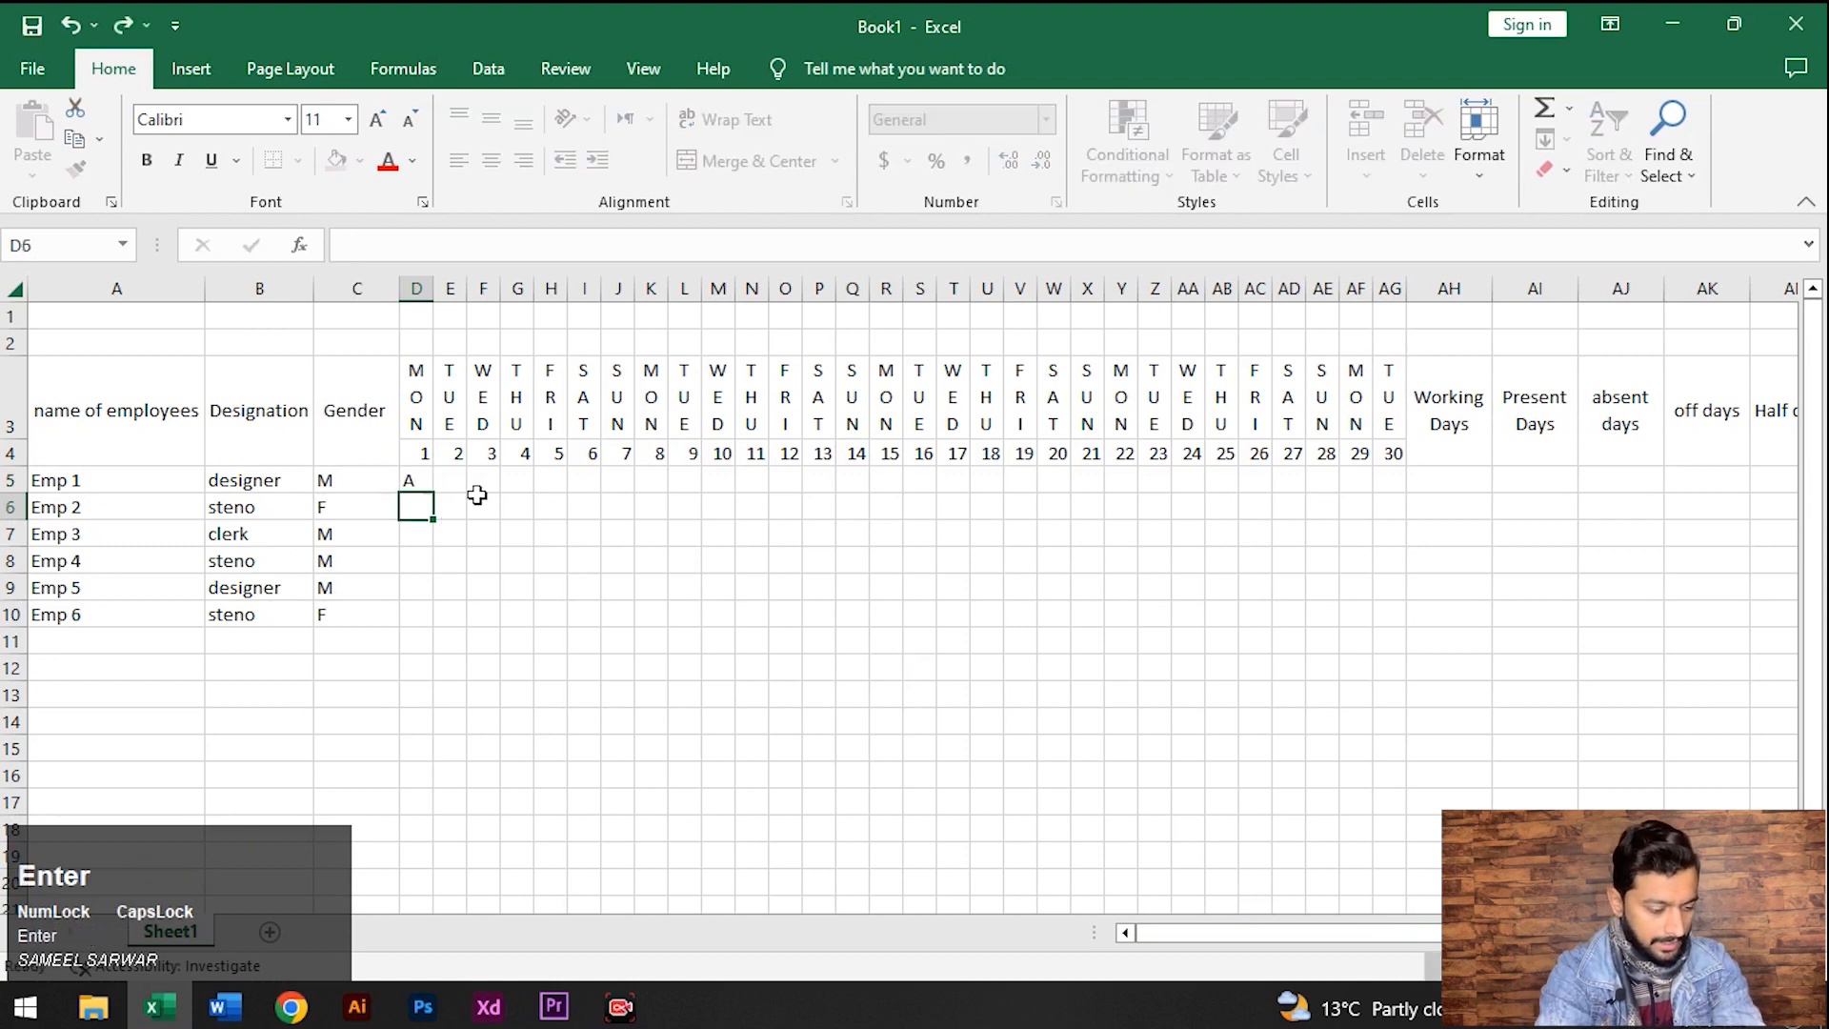
pyautogui.write('A')
pyautogui.press('Return')
pyautogui.write('P')
pyautogui.press('Return')
pyautogui.write('P')
pyautogui.press('Return')
pyautogui.write('P')
pyautogui.press('Return')
pyautogui.write('P')
pyautogui.press('Return')
# Fill the day 1 attendance marks in D5:D10 across all days through day 30 in column AG
pyautogui.press('Up')
pyautogui.press('Up')
pyautogui.press('Up')
pyautogui.press('Up')
pyautogui.press('Up')
pyautogui.press('Up')
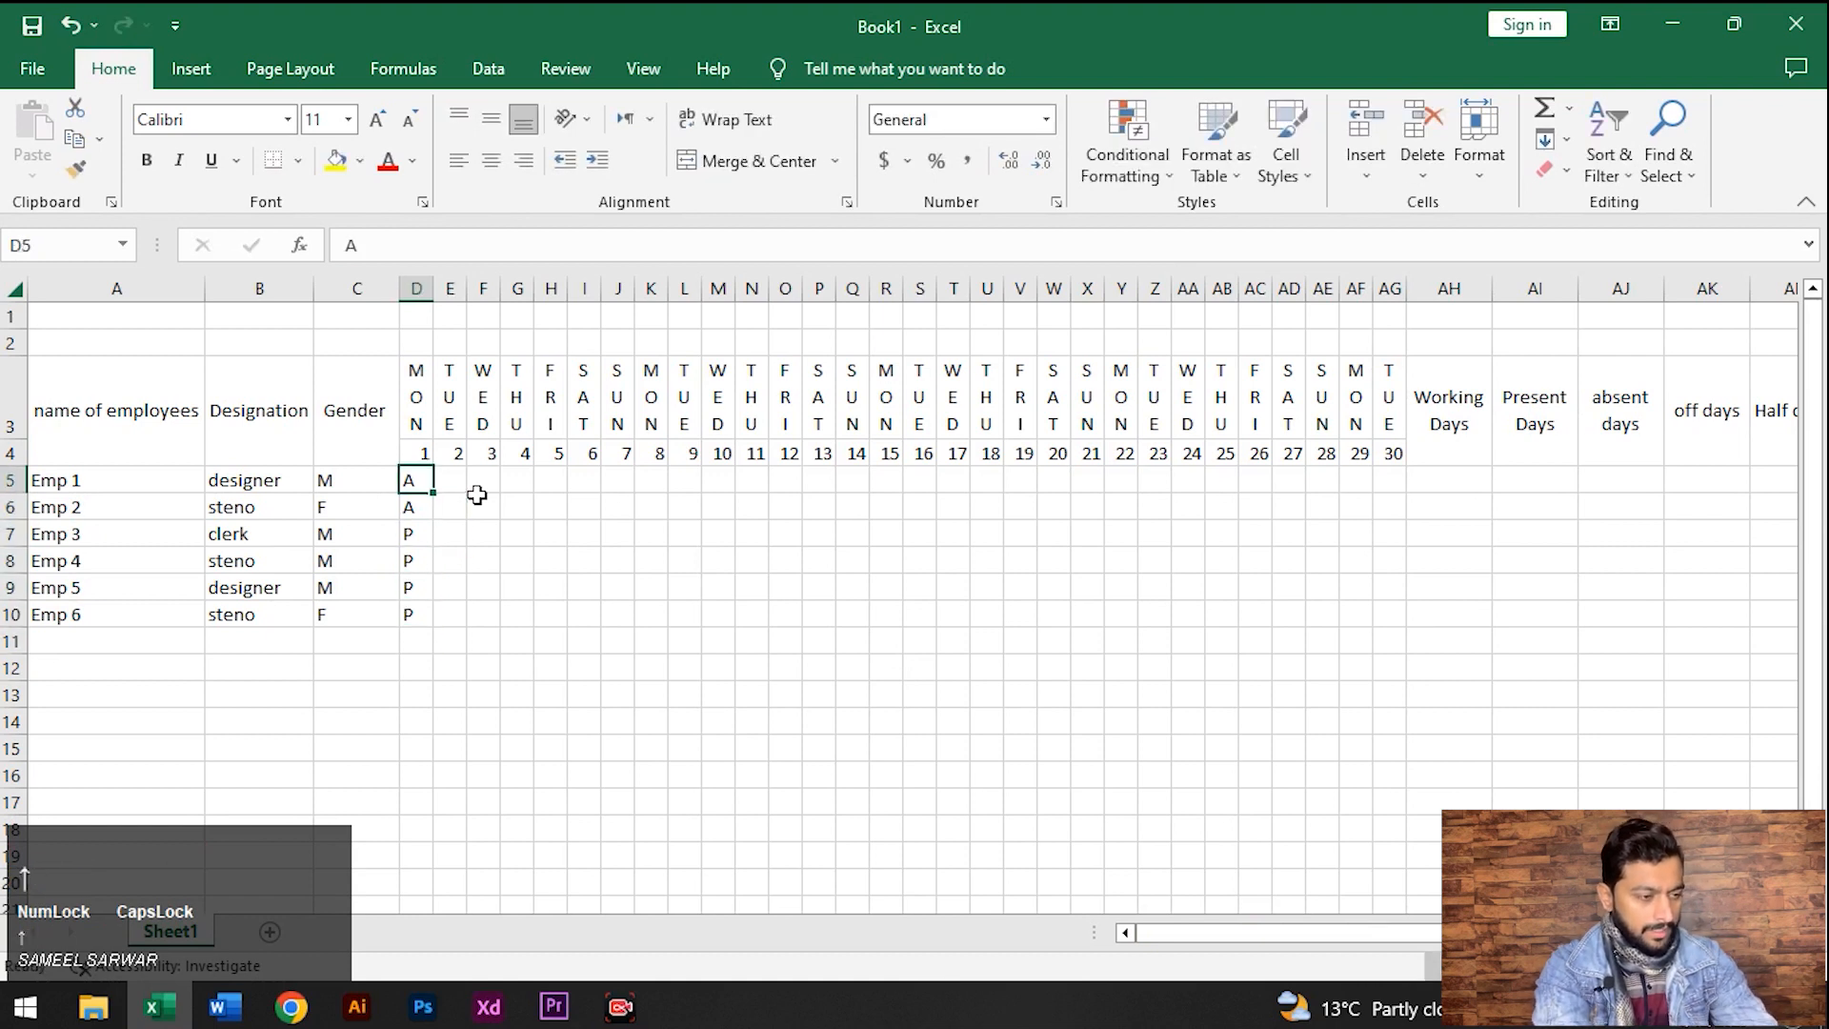
pyautogui.press('Right')
pyautogui.click(396, 482)
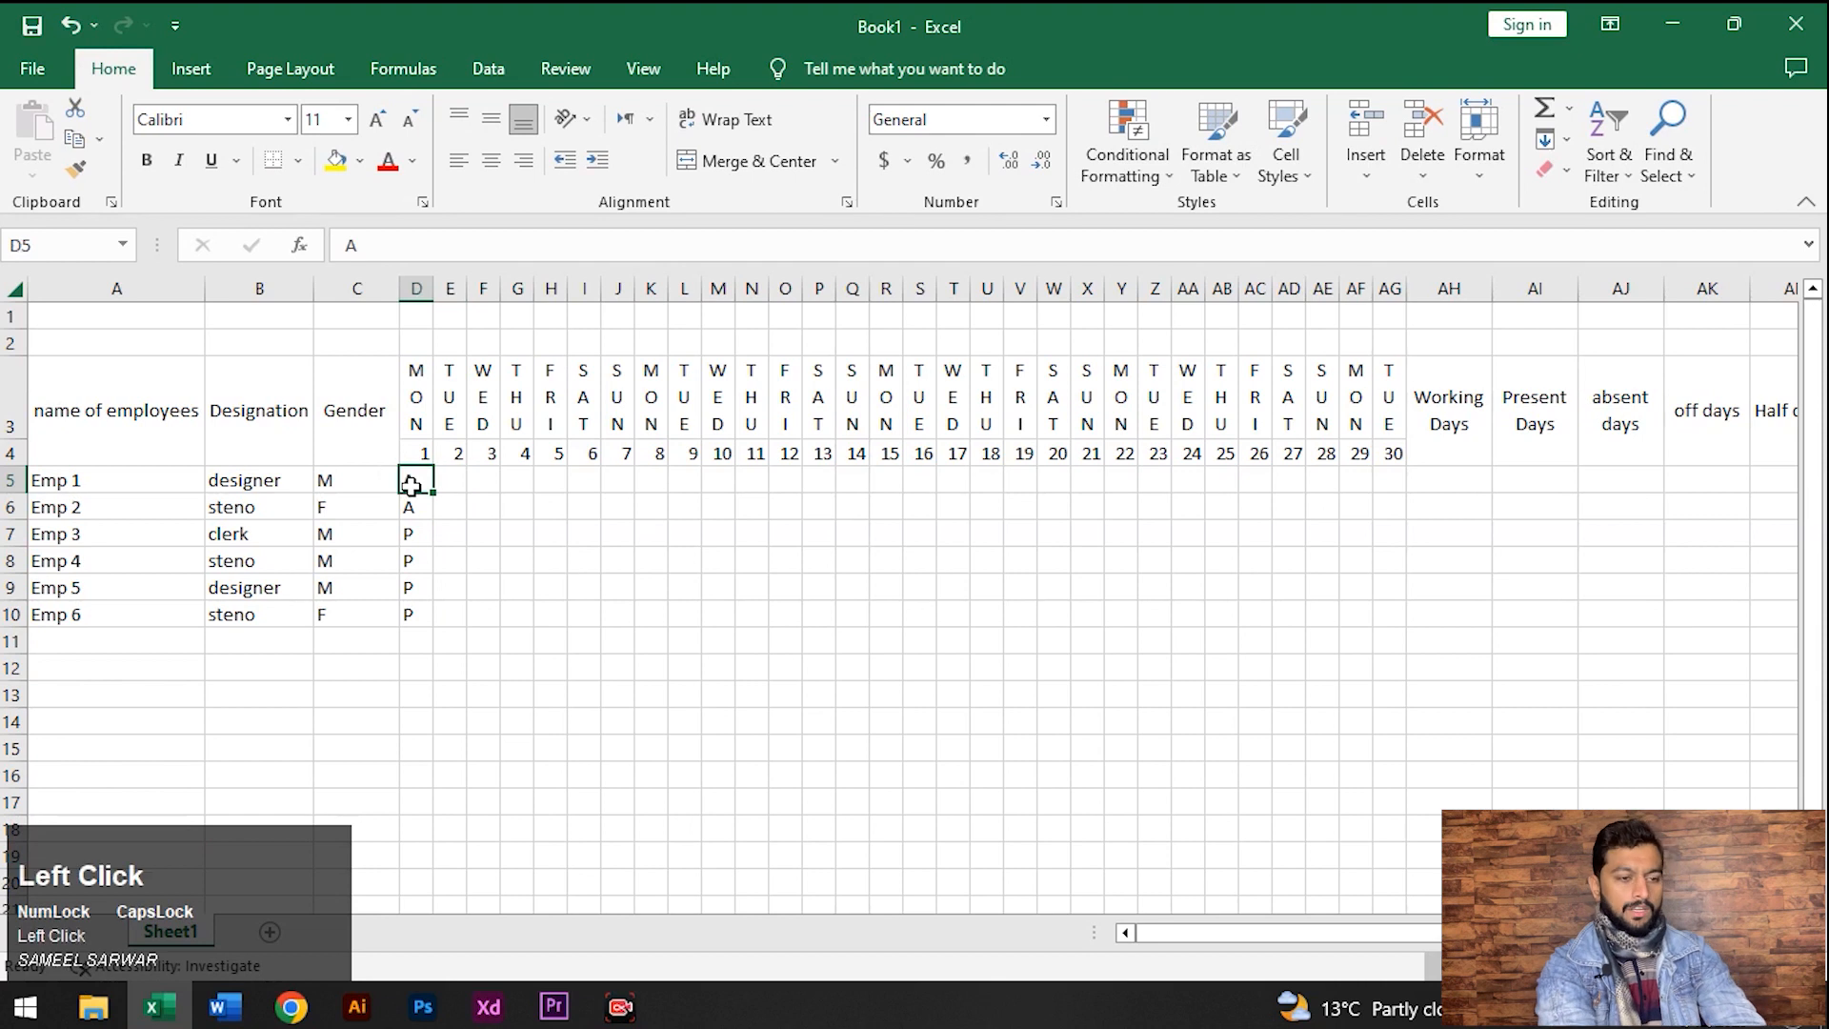
pyautogui.hotkey('shift', 'Down')
pyautogui.hotkey('shift', 'Down')
pyautogui.hotkey('shift', 'Down')
pyautogui.hotkey('shift', 'Down')
pyautogui.hotkey('shift', 'Down')
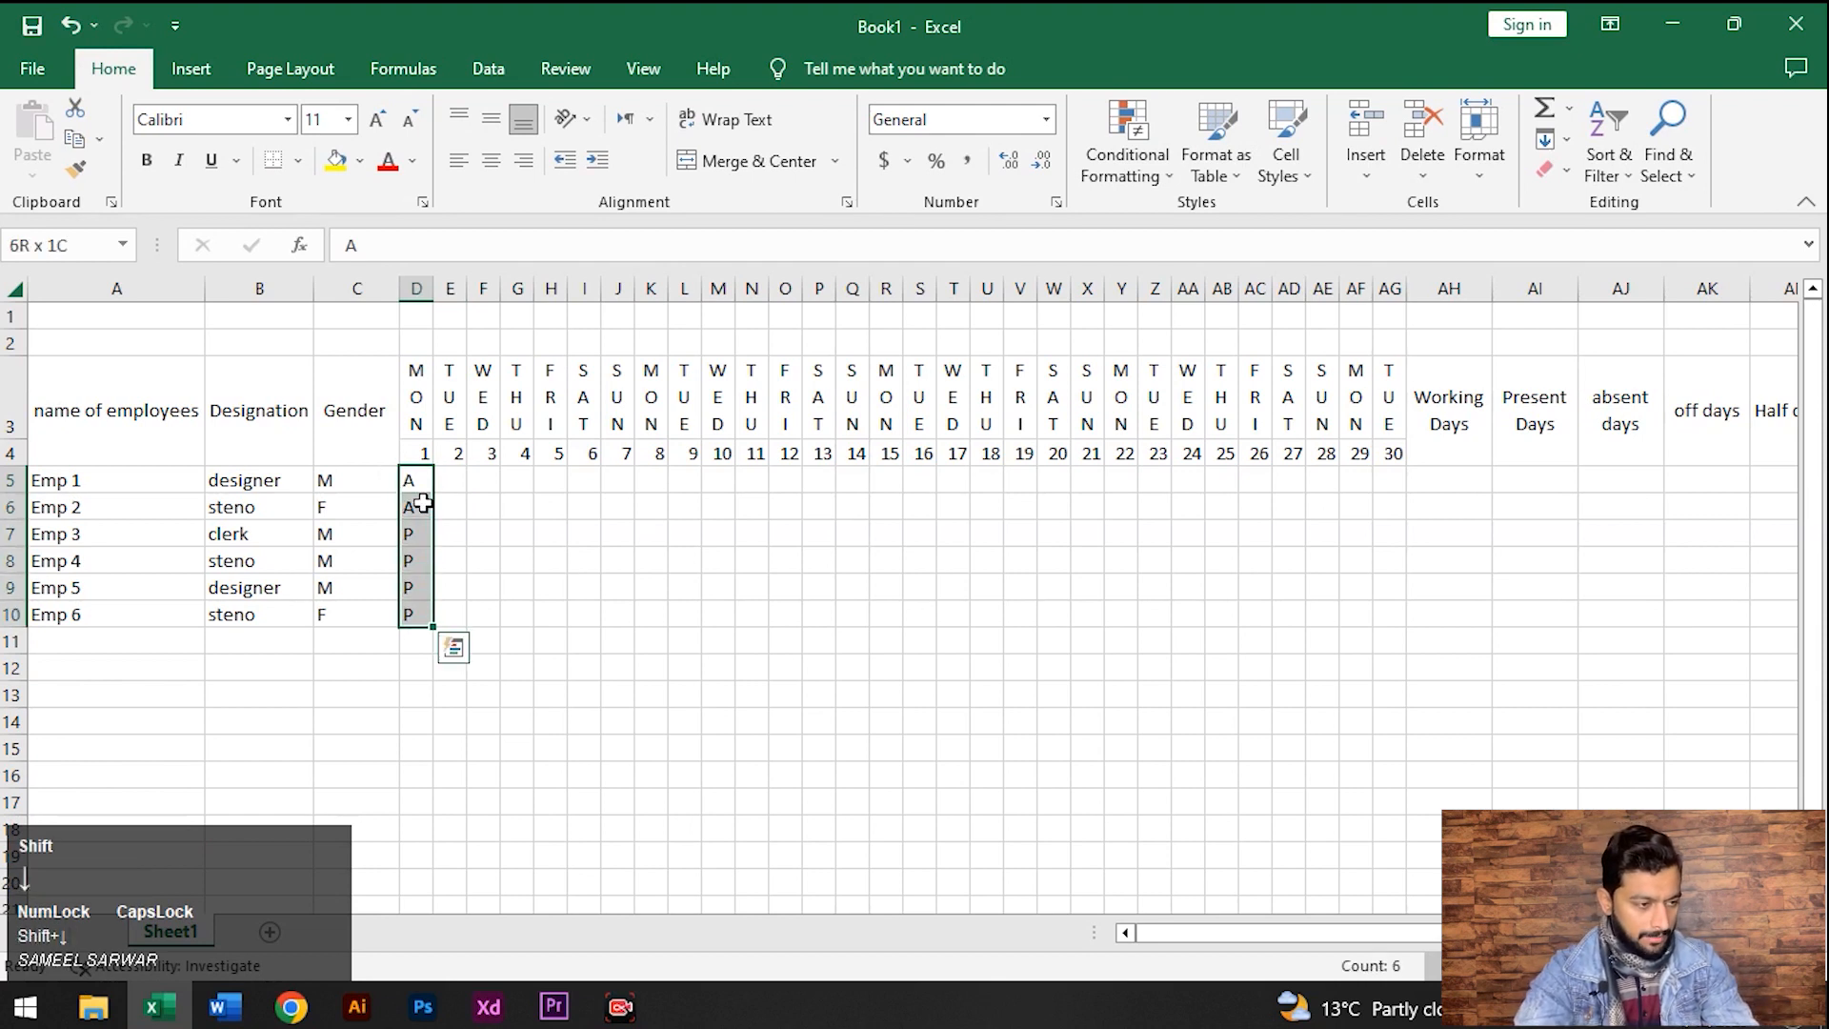
pyautogui.moveTo(434, 625); pyautogui.dragTo(1402, 623)
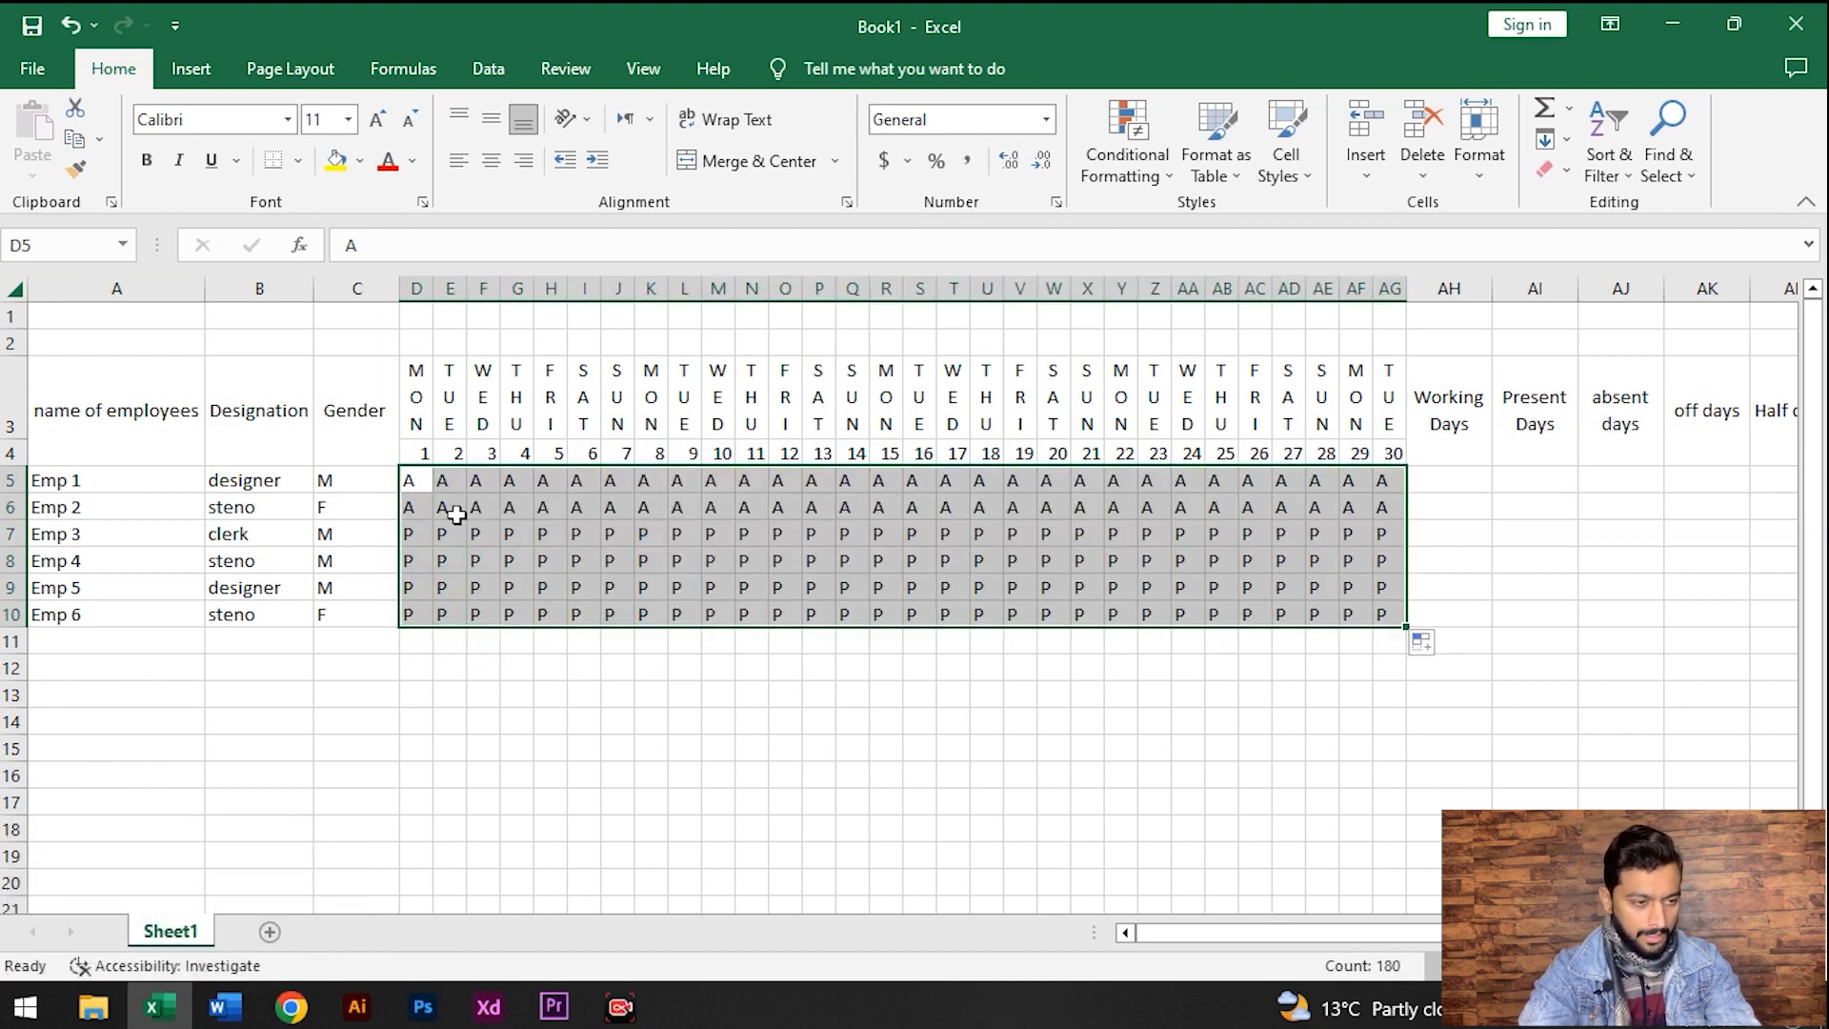
# Mark the first Sunday, day 7, as O in J5 and fill it down to J10
pyautogui.click(622, 484)
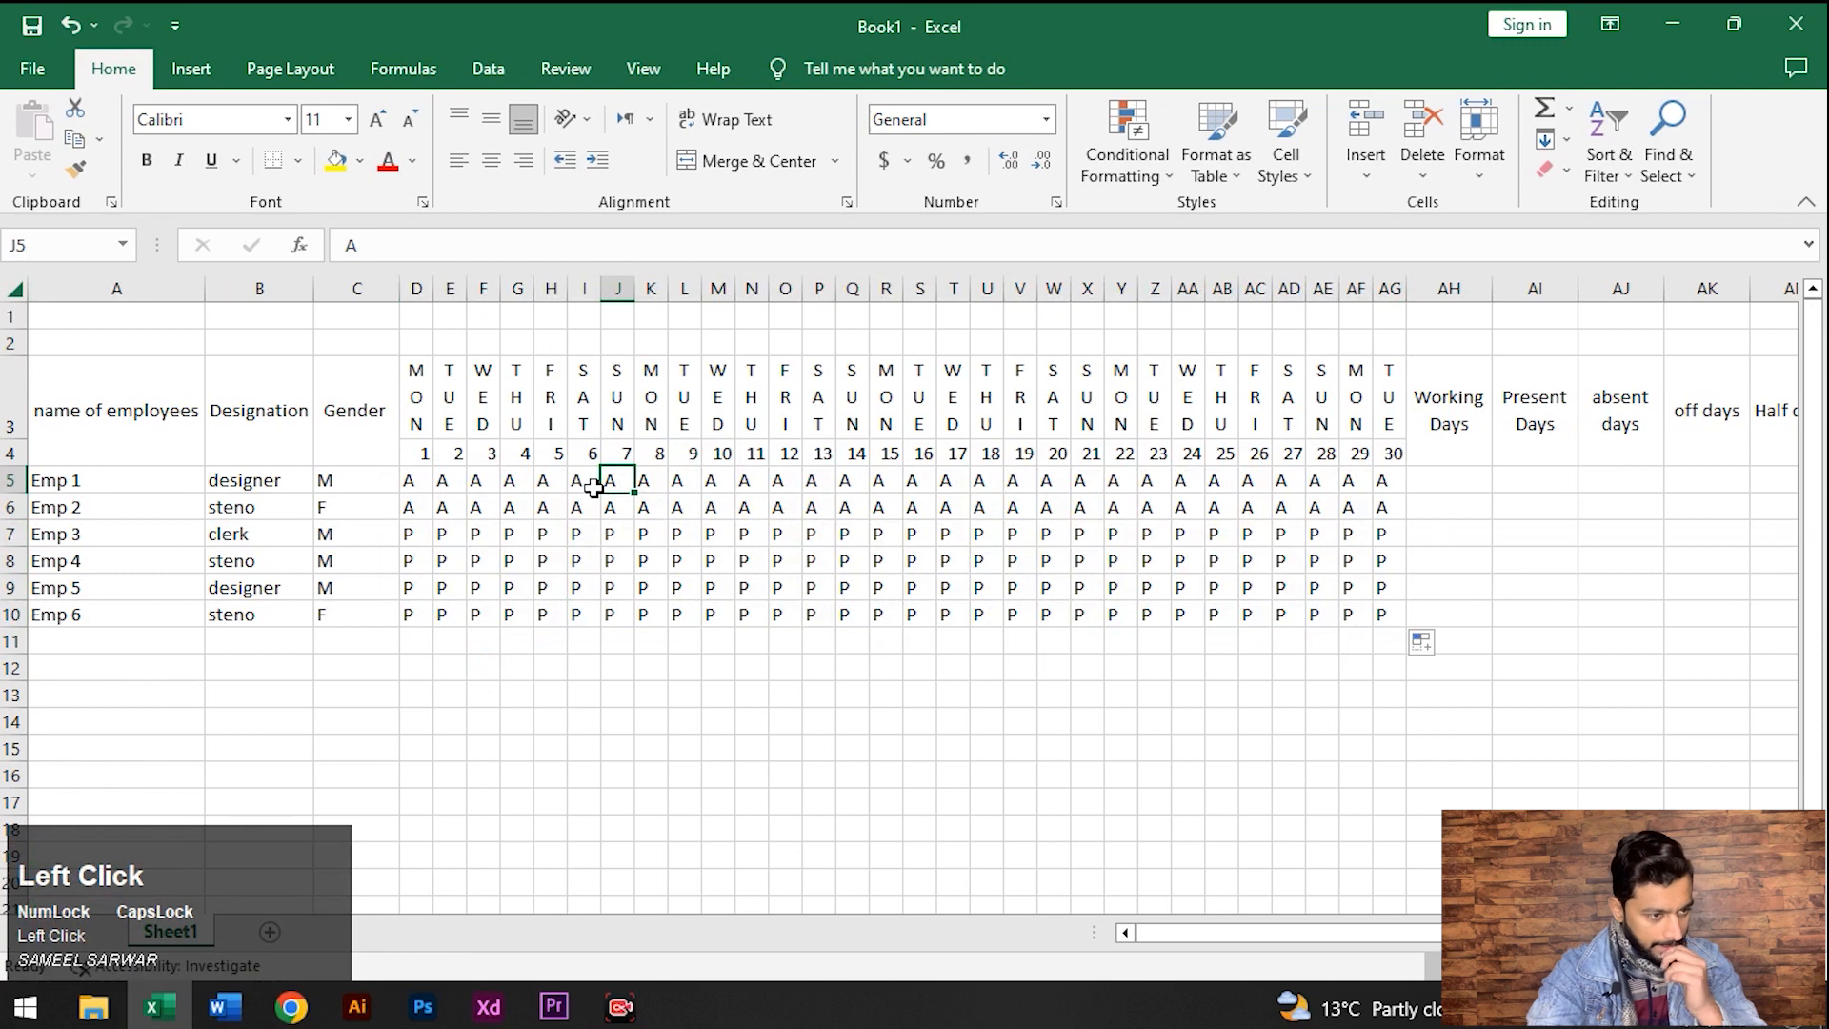
pyautogui.write('O')
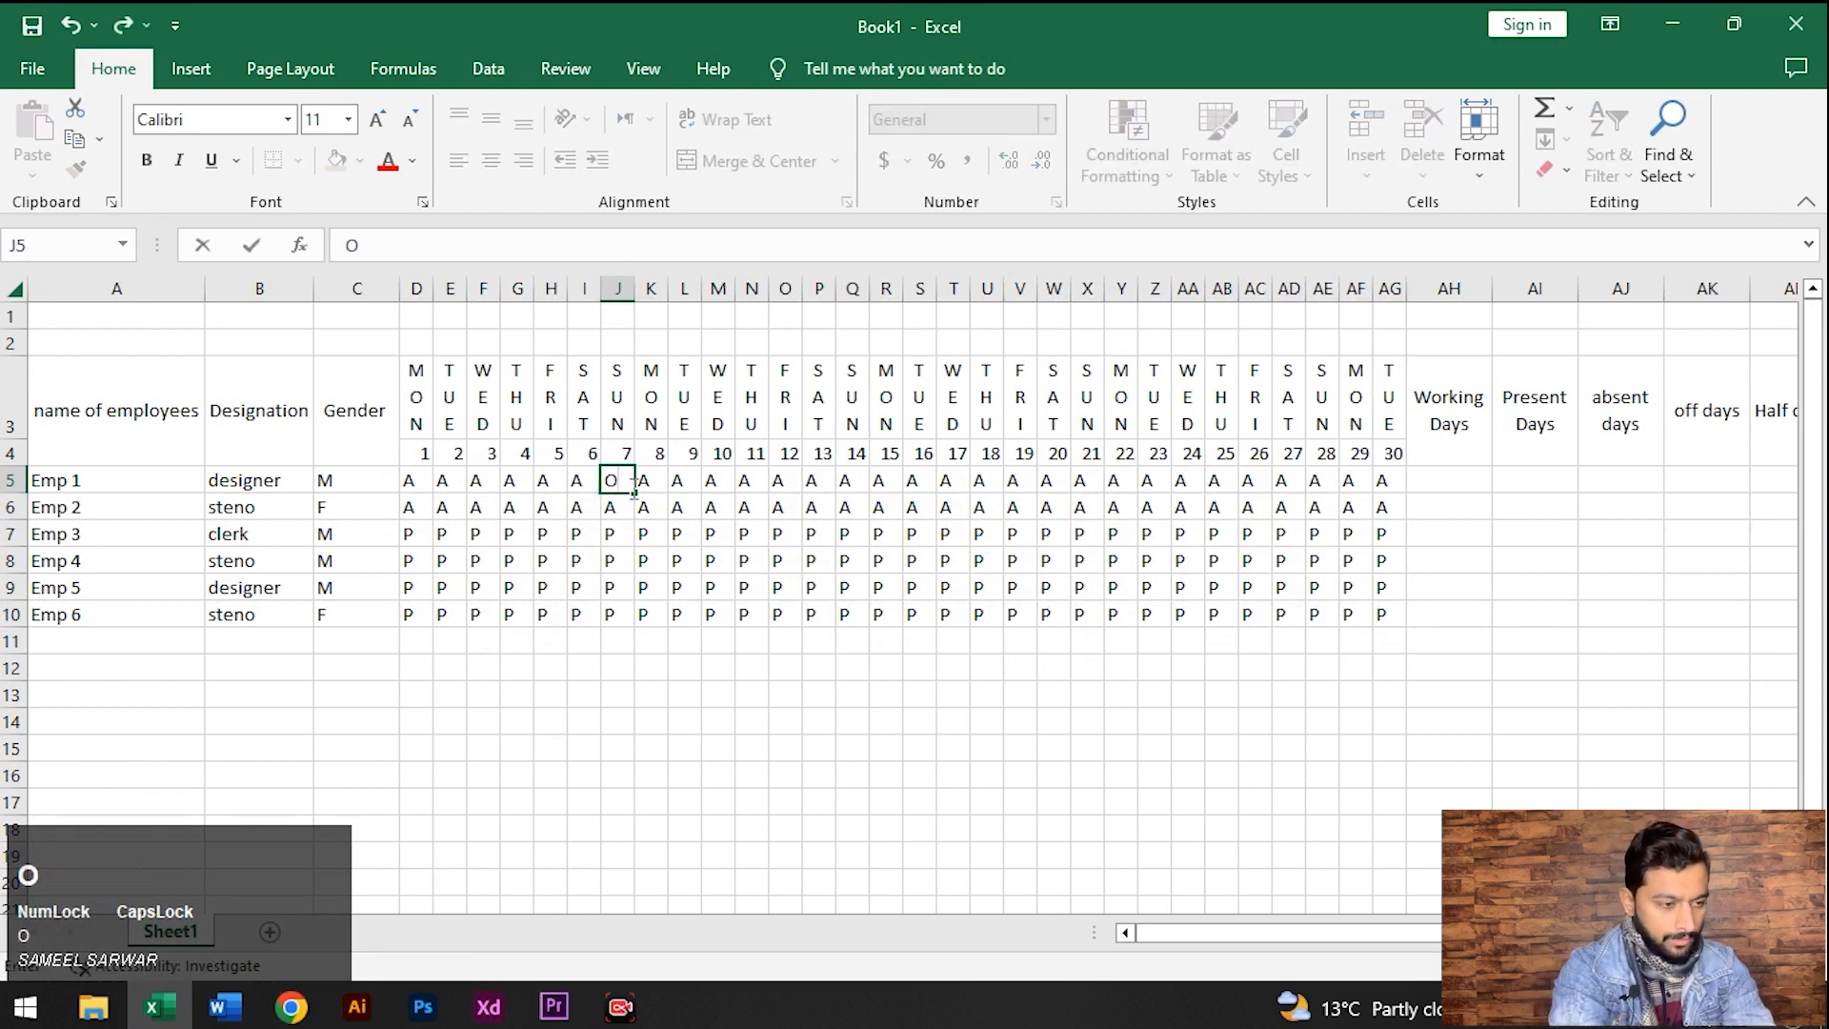
pyautogui.click(634, 497)
pyautogui.click(633, 492)
pyautogui.moveTo(633, 494); pyautogui.dragTo(633, 625)
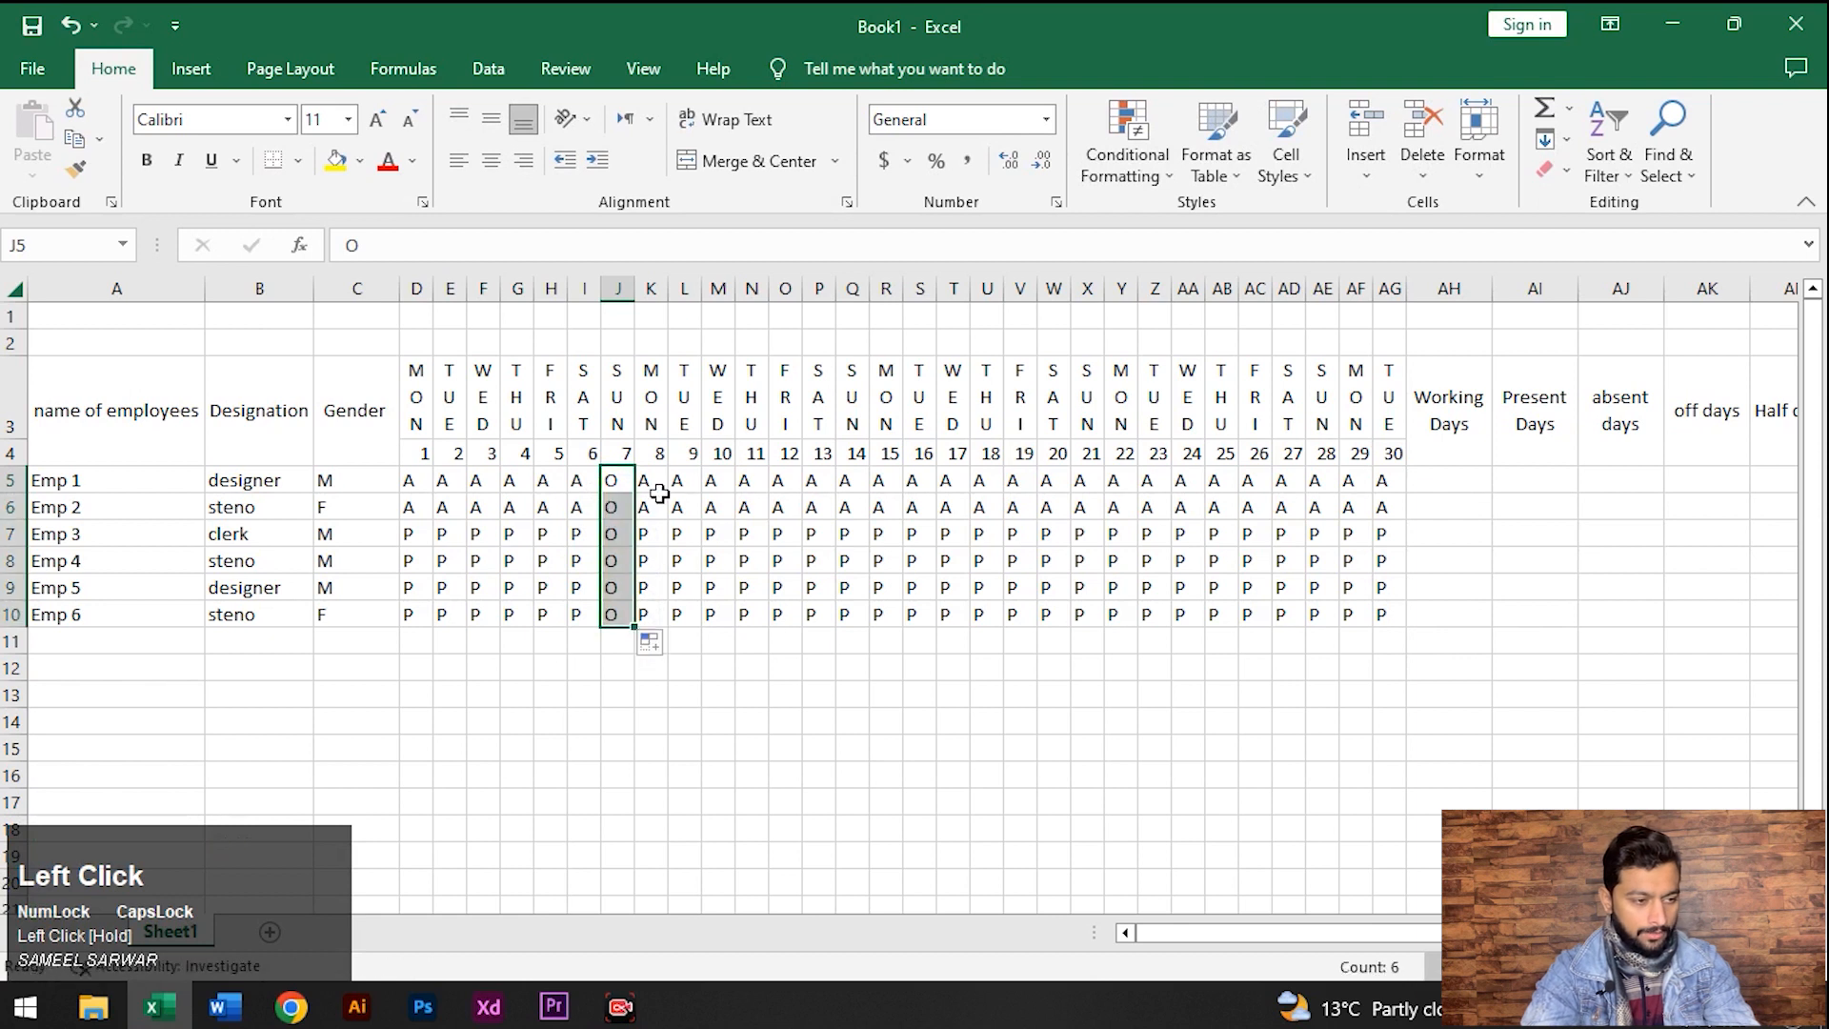
# Copy the Sunday O marks from J5:J10 to the day 14 cells Q5:Q10
pyautogui.hotkey('ctrl', 'c')
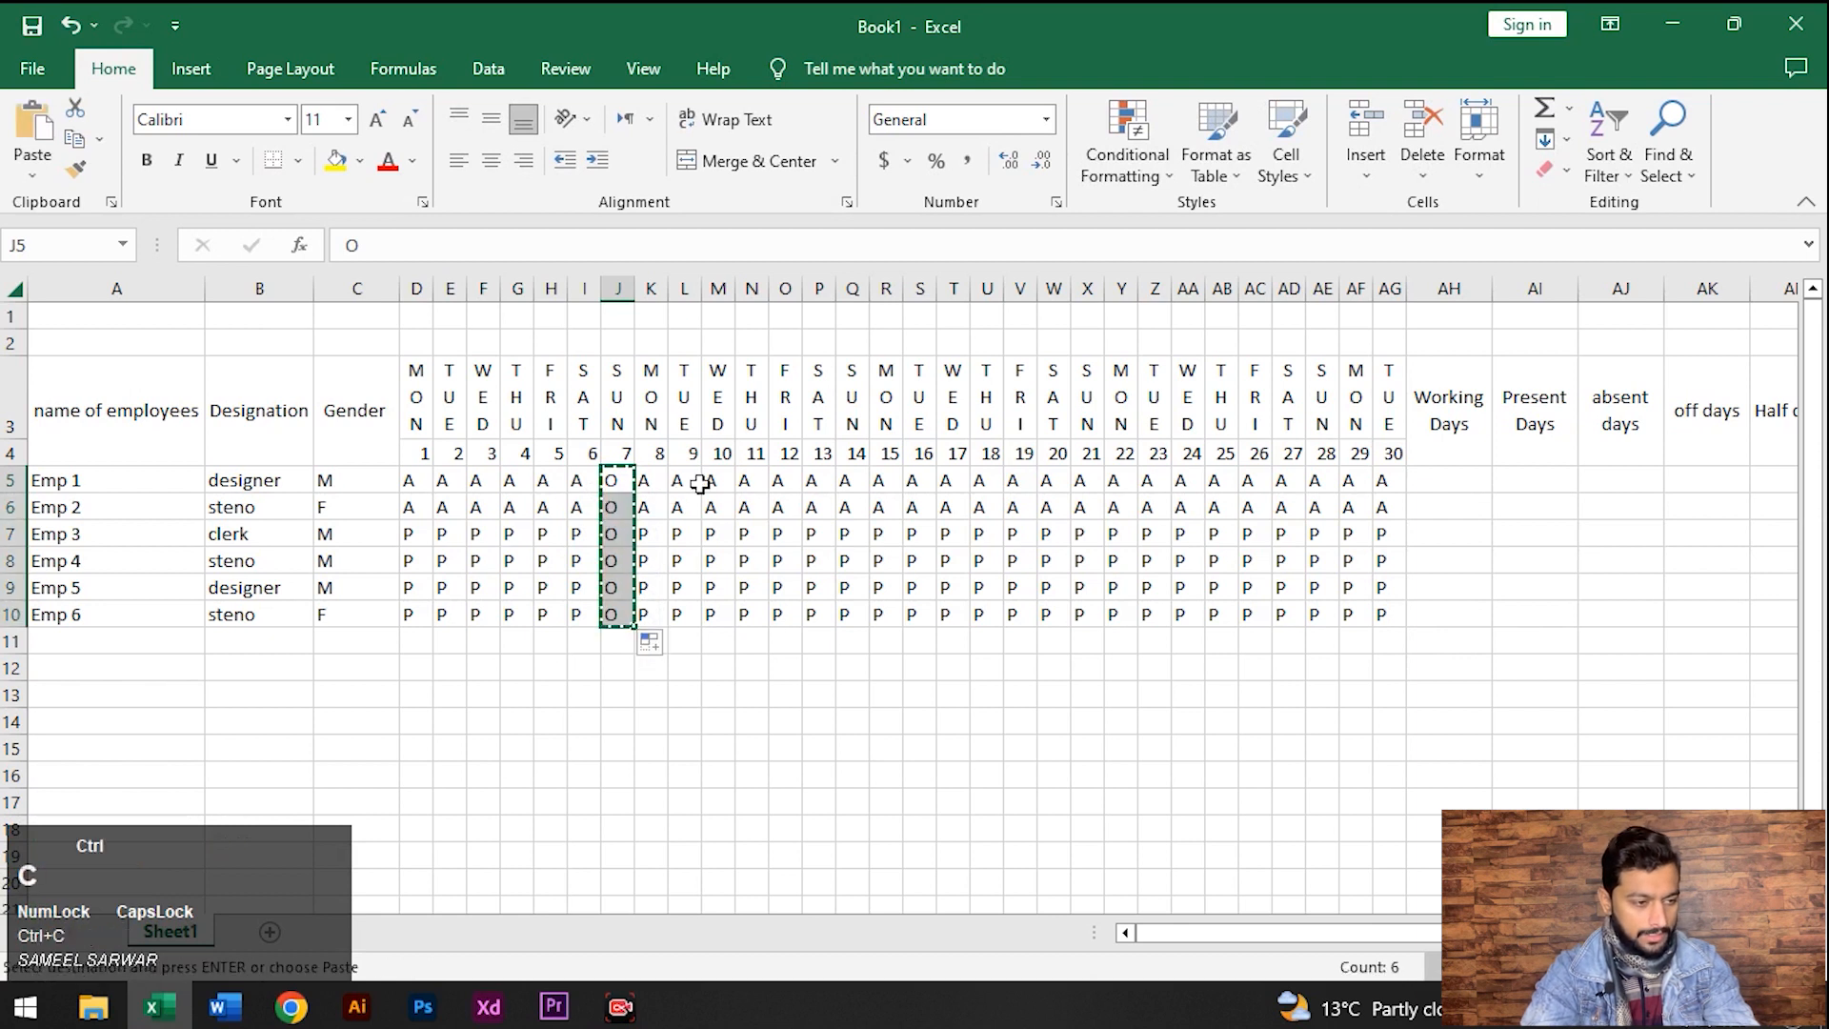
pyautogui.click(850, 486)
pyautogui.hotkey('shift', 'Down')
pyautogui.hotkey('shift', 'Down')
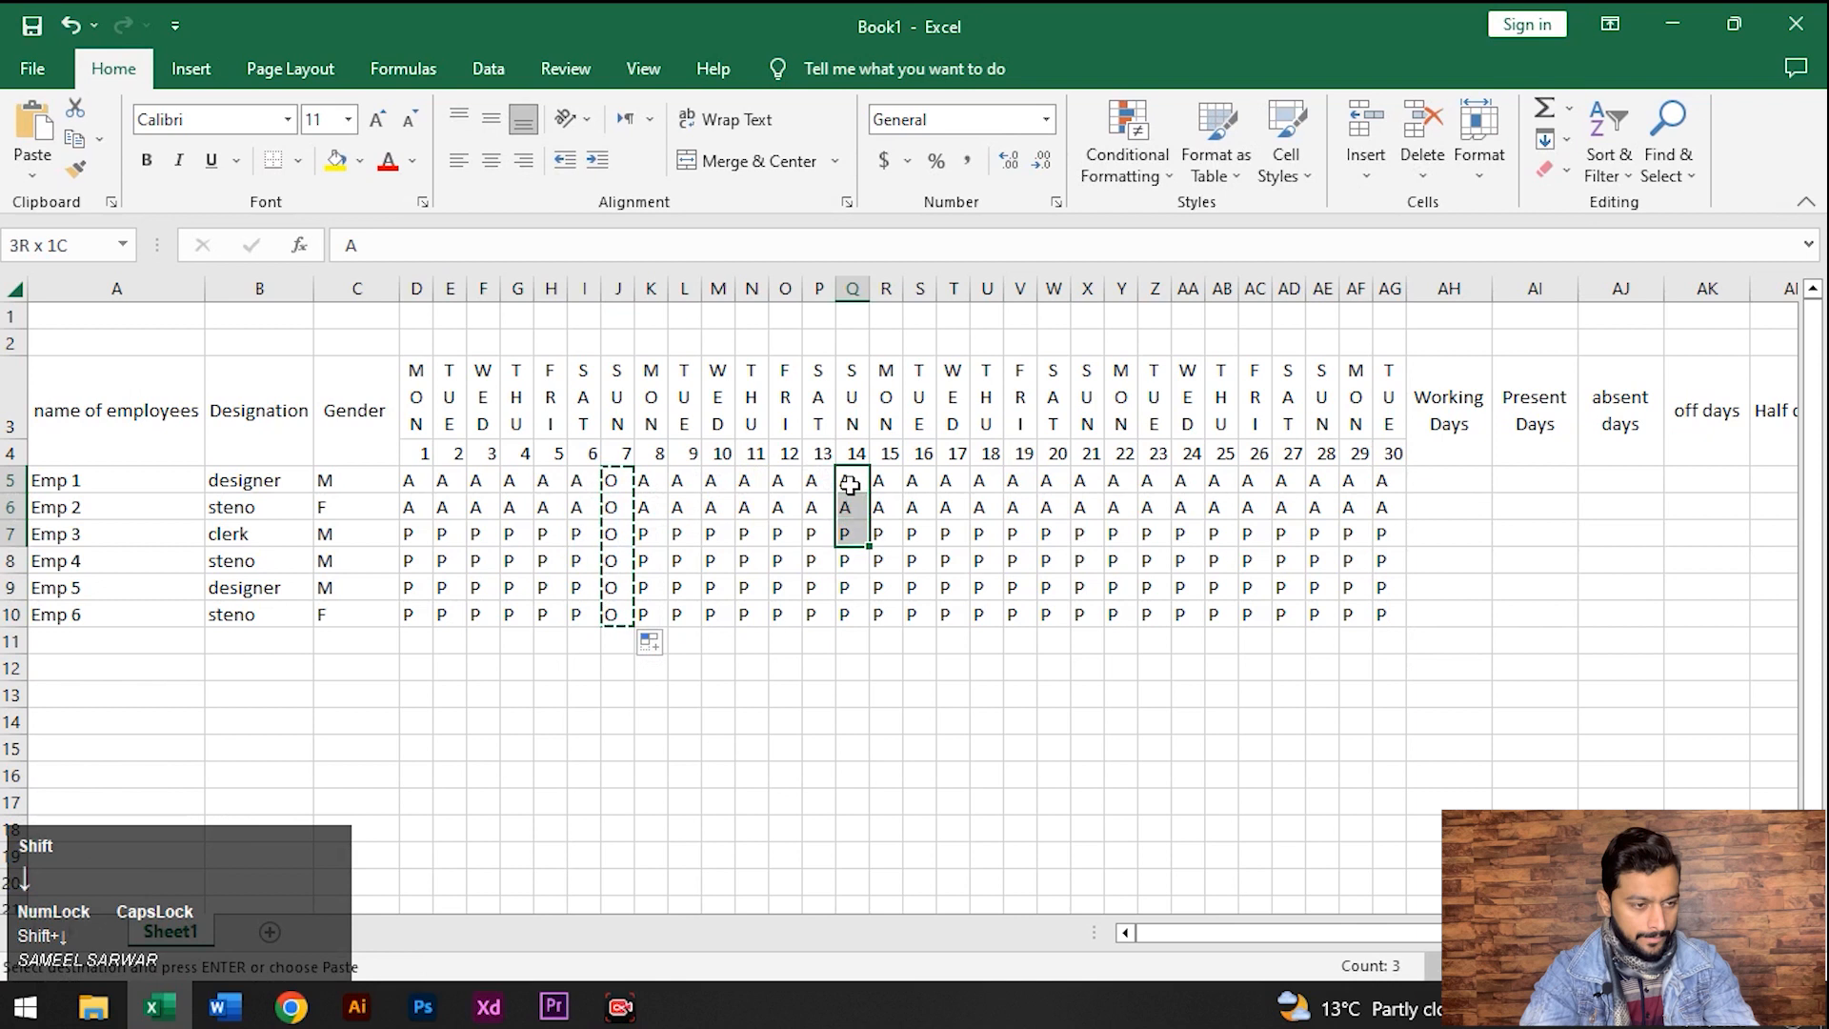
pyautogui.hotkey('shift', 'Down')
pyautogui.hotkey('shift', 'Down')
pyautogui.hotkey('shift', 'Down')
pyautogui.hotkey('ctrl', 'v')
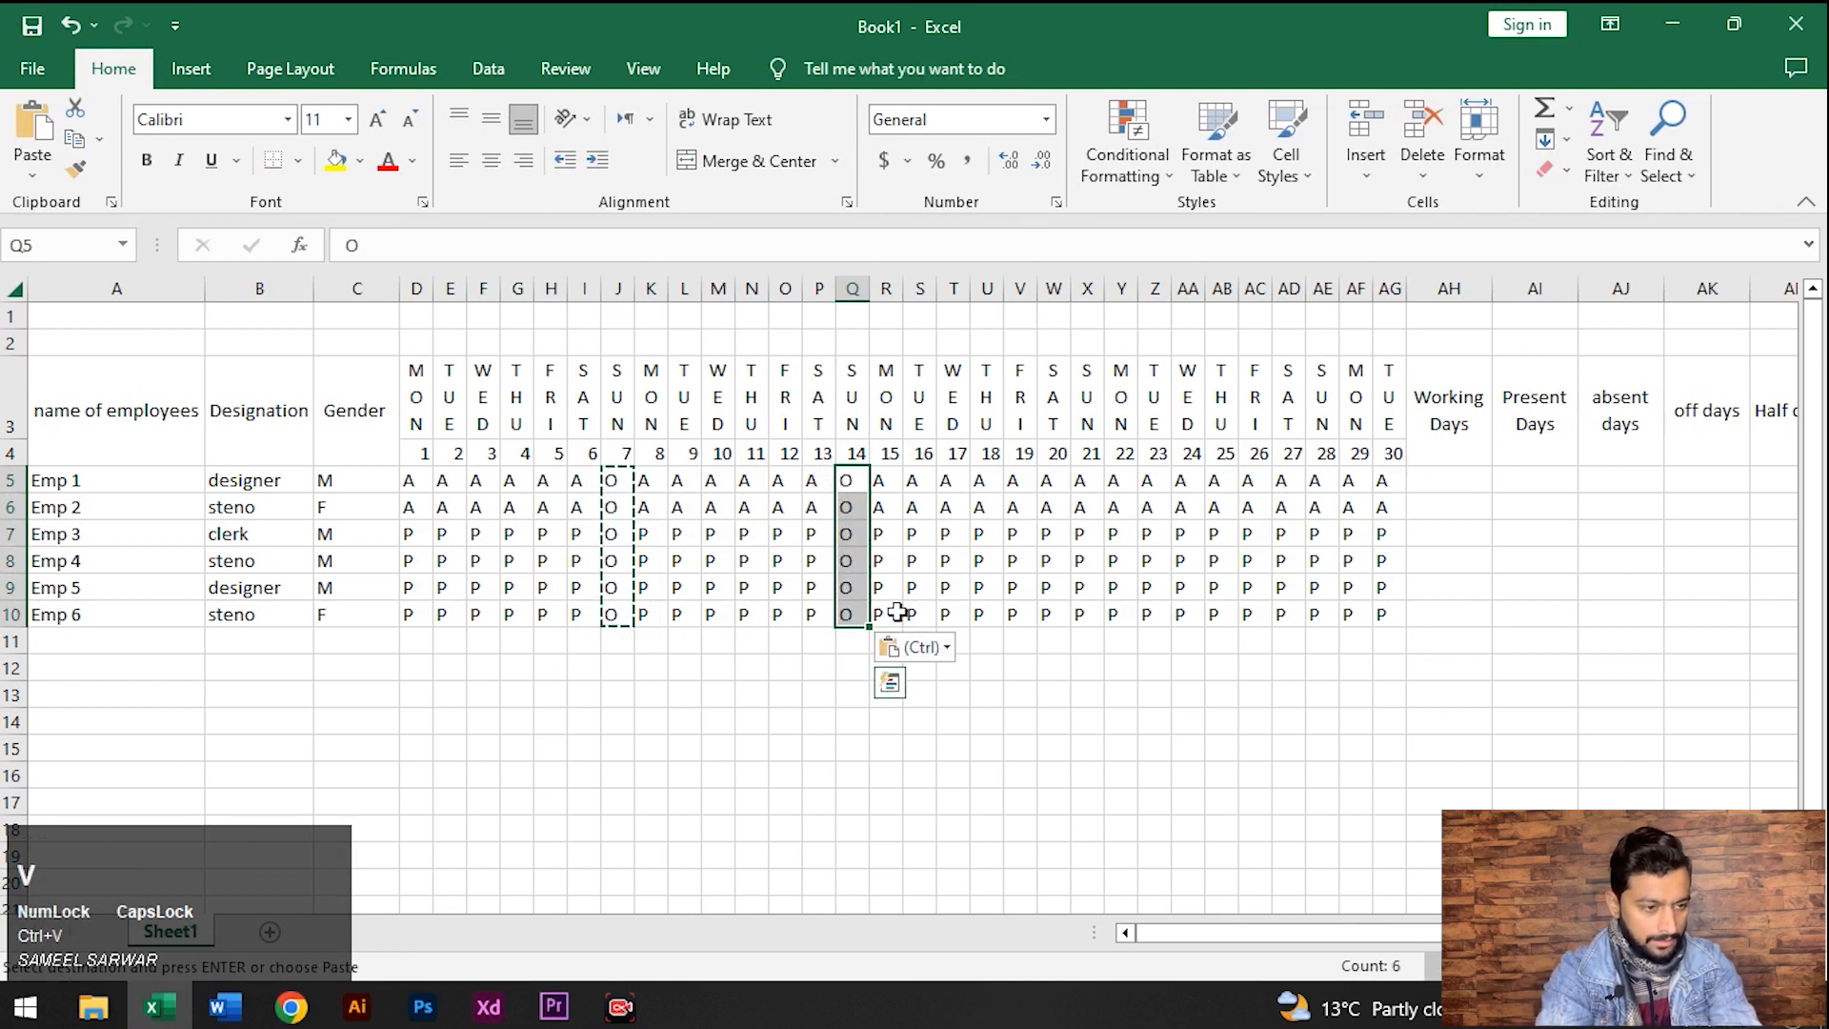
# Copy the O marks from Q5:Q10 to the day 21 Sunday cells X5:X10
pyautogui.hotkey('ctrl', 'c')
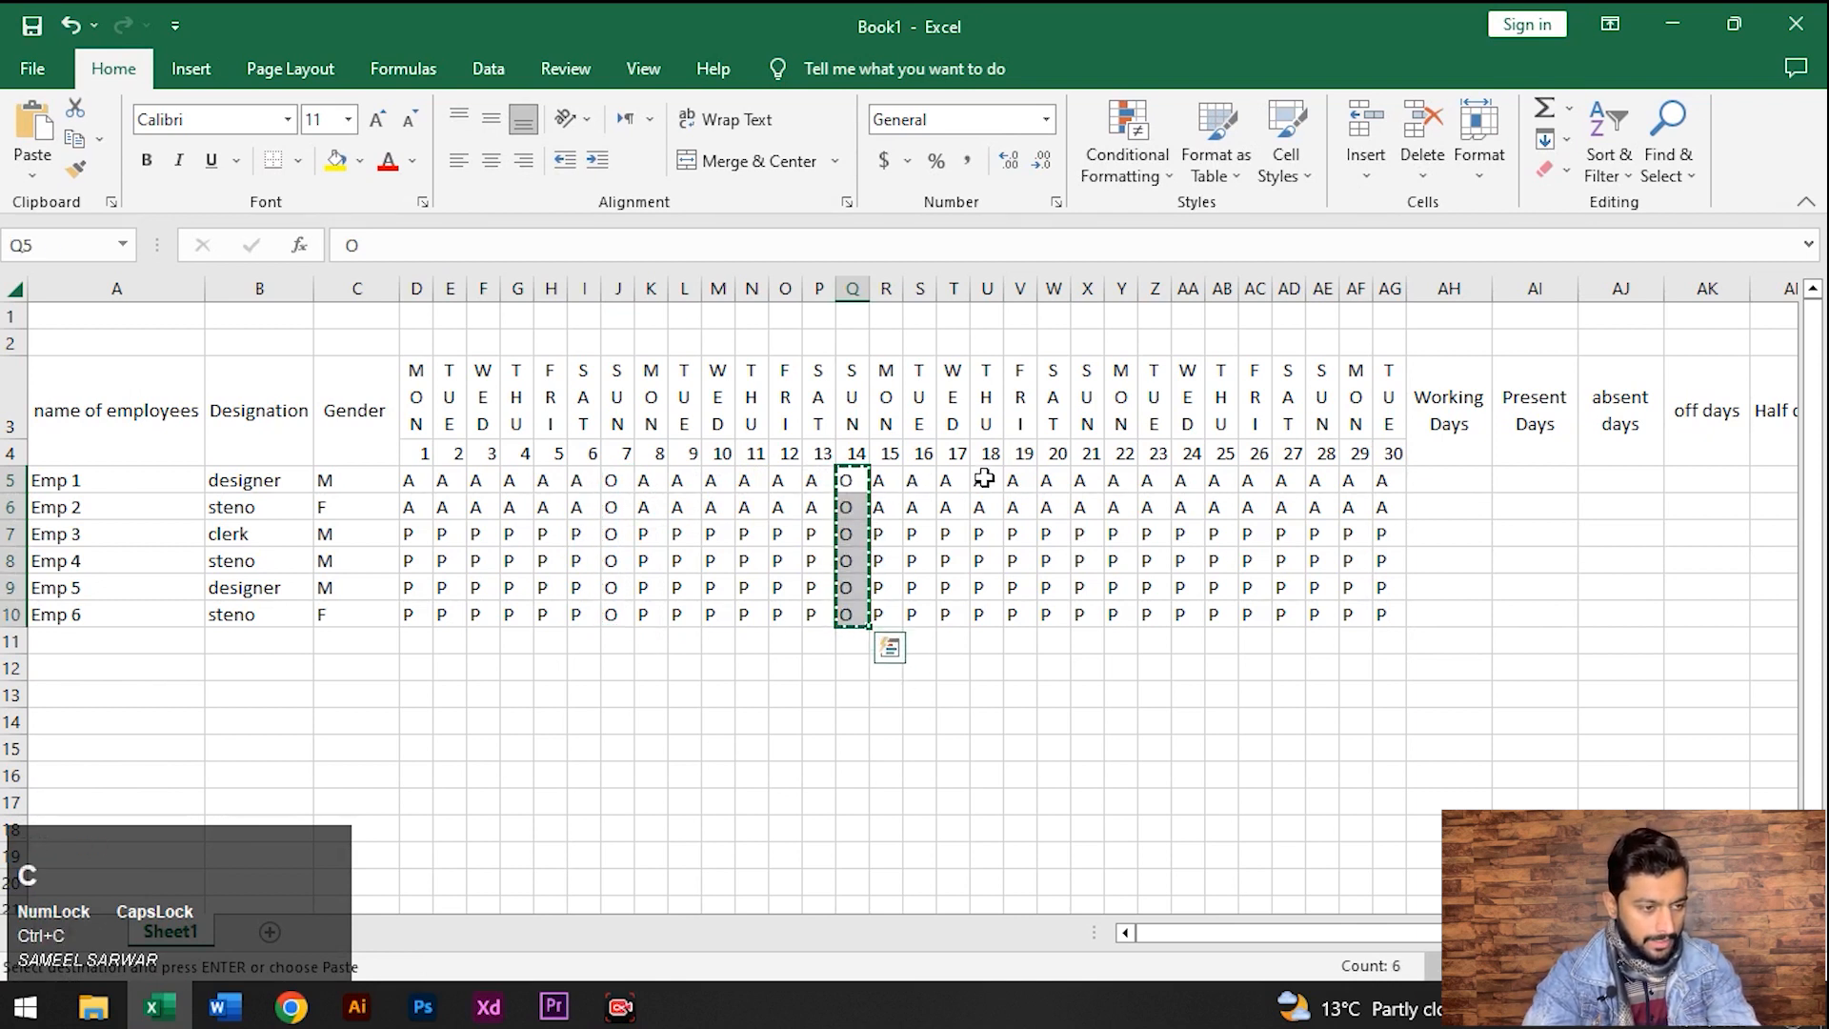
pyautogui.click(1077, 481)
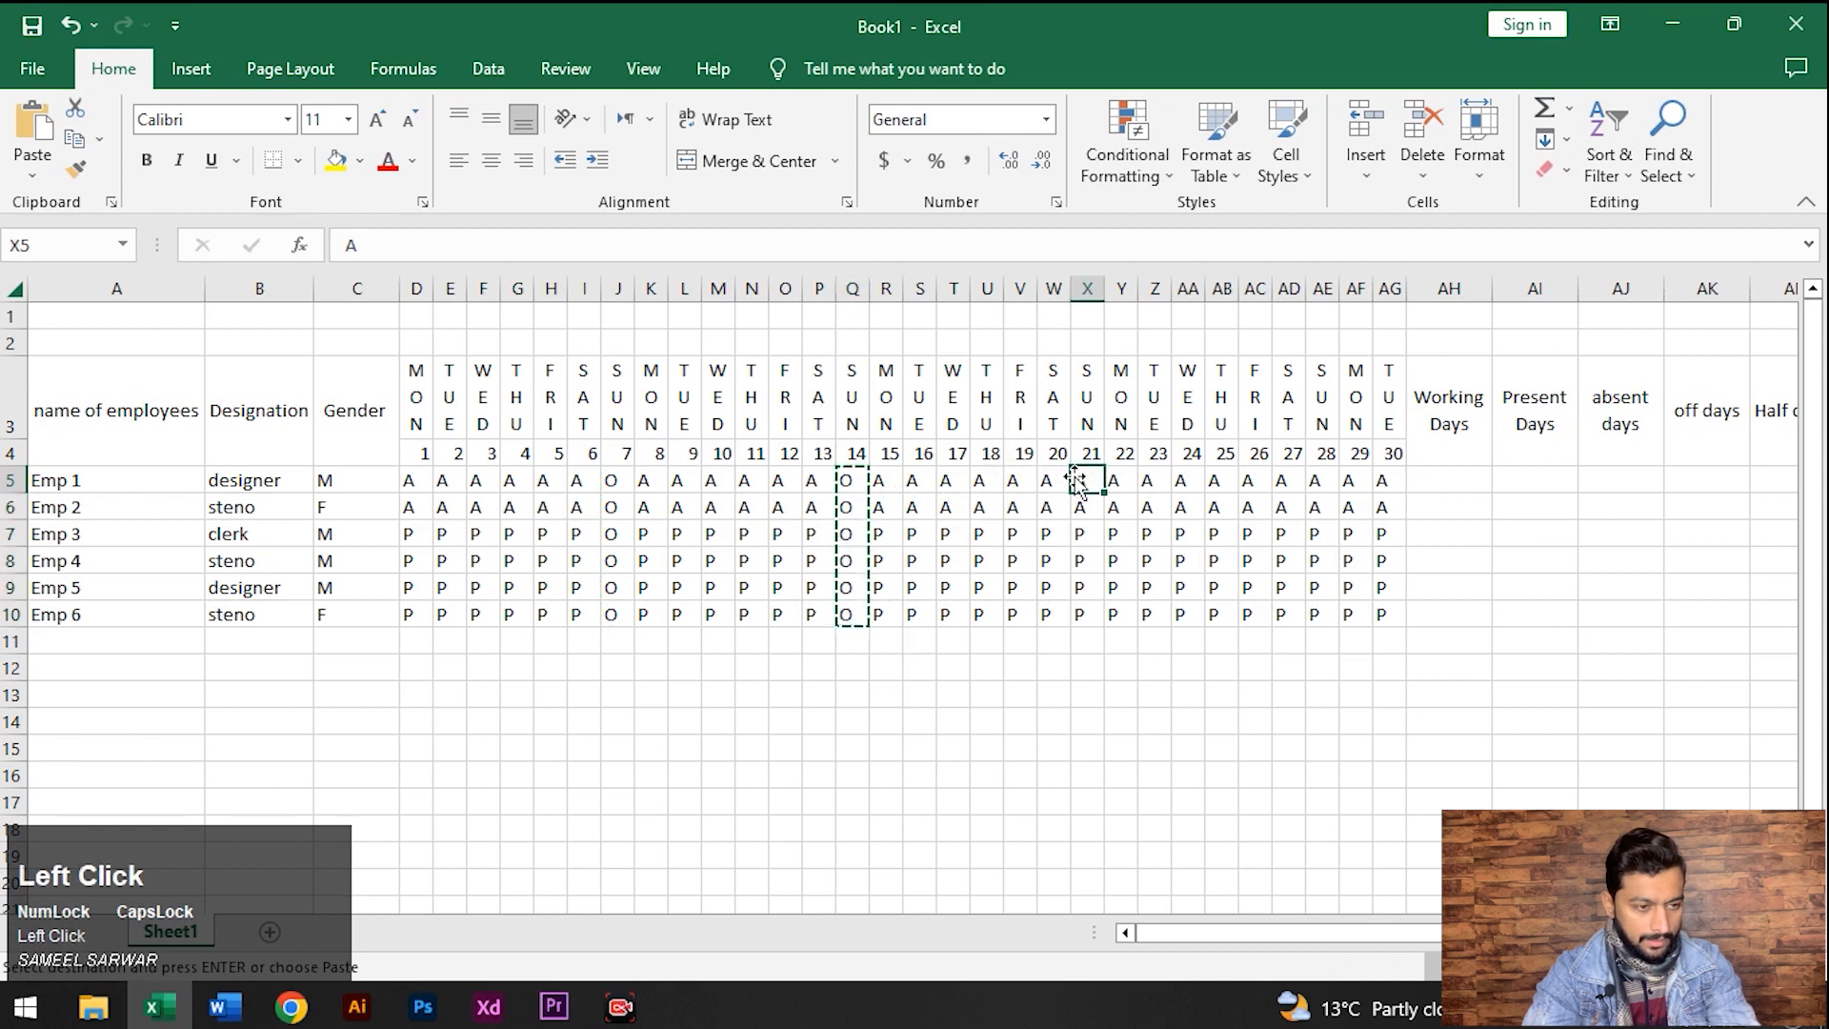
pyautogui.hotkey('shift', 'Down')
pyautogui.hotkey('shift', 'Down')
pyautogui.hotkey('shift', 'Down')
pyautogui.hotkey('shift', 'Down')
pyautogui.hotkey('shift', 'Down')
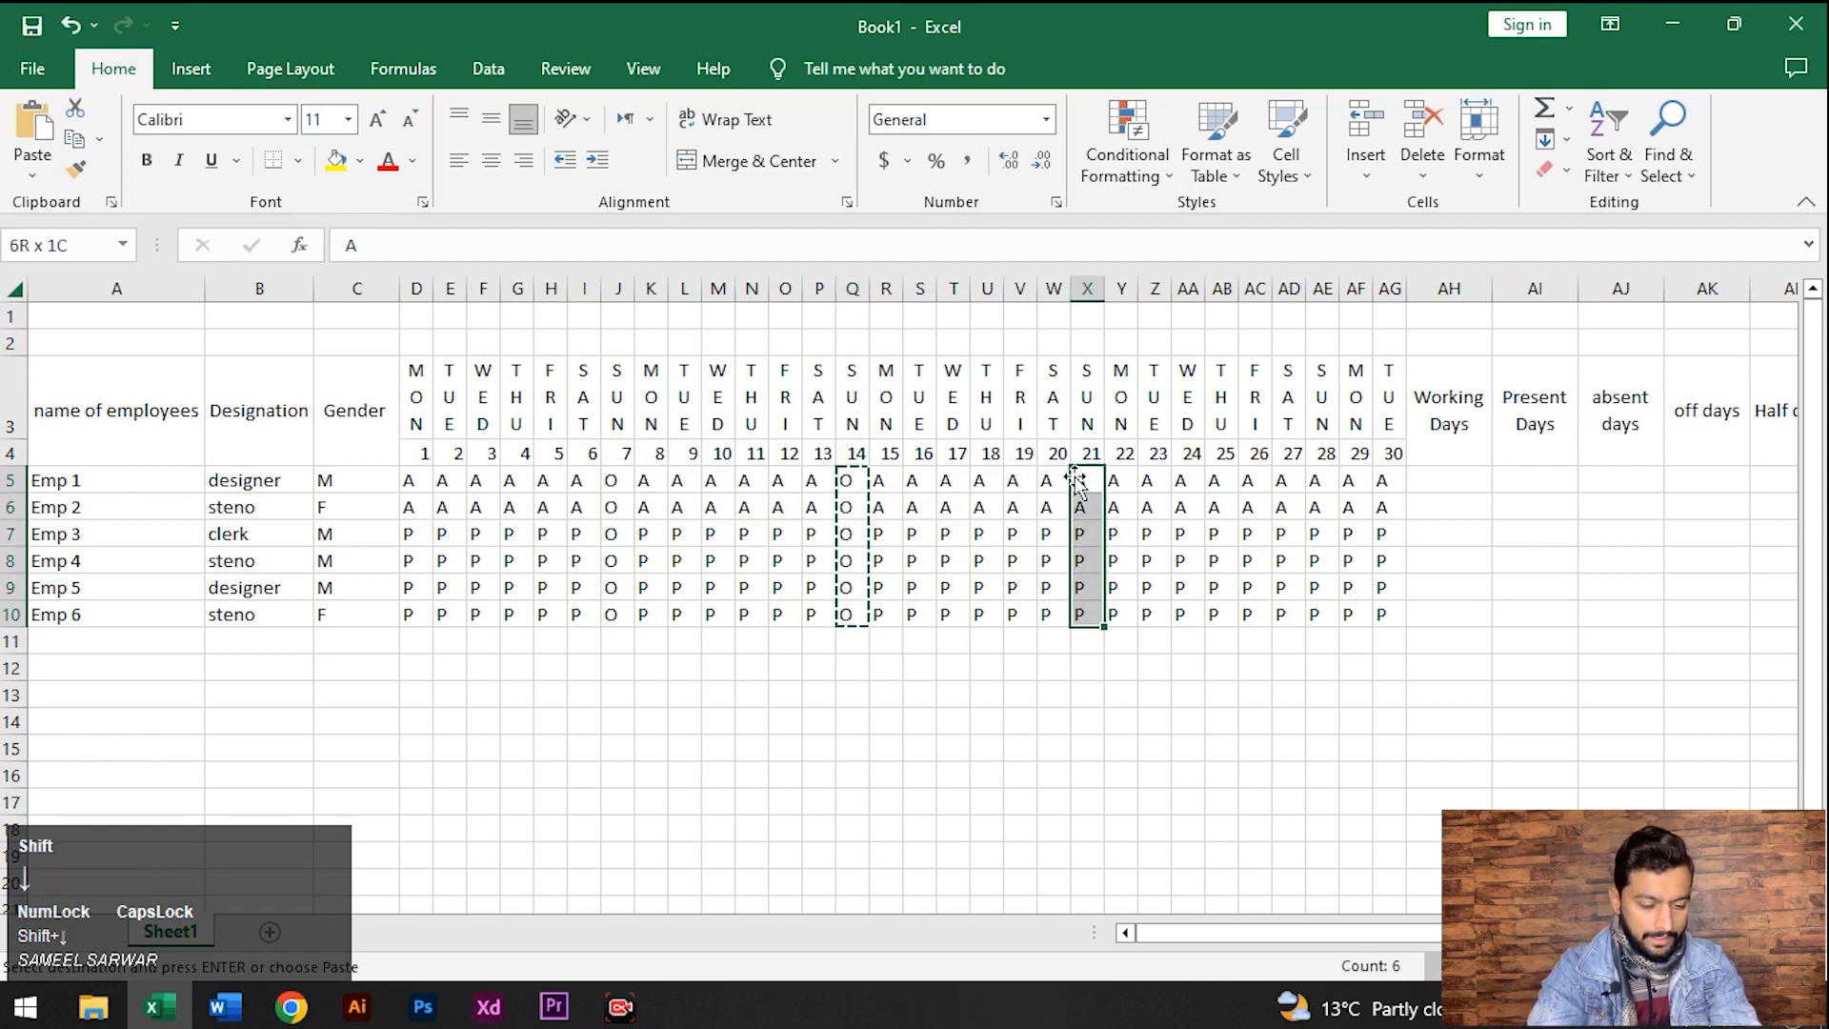
pyautogui.hotkey('ctrl', 'v')
# Copy the O marks from X5:X10 to the day 28 Sunday cells AE5:AE10
pyautogui.hotkey('ctrl', 'c')
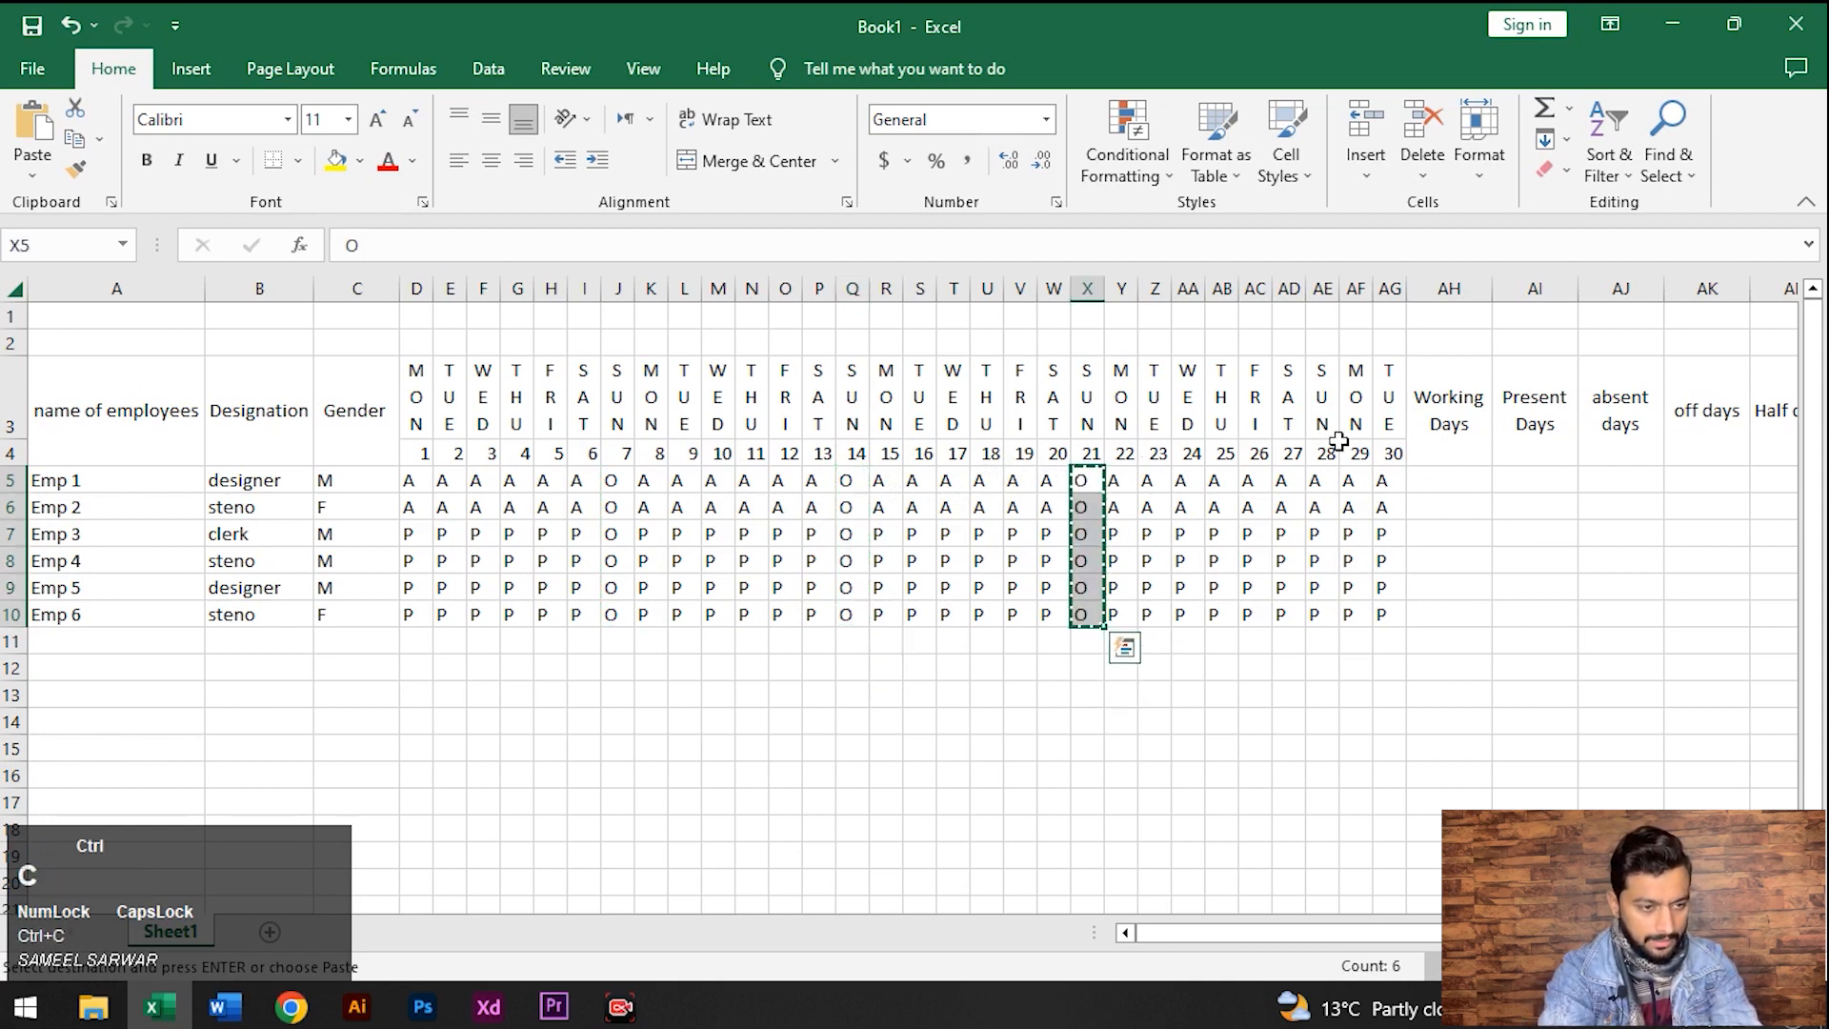
pyautogui.click(1314, 479)
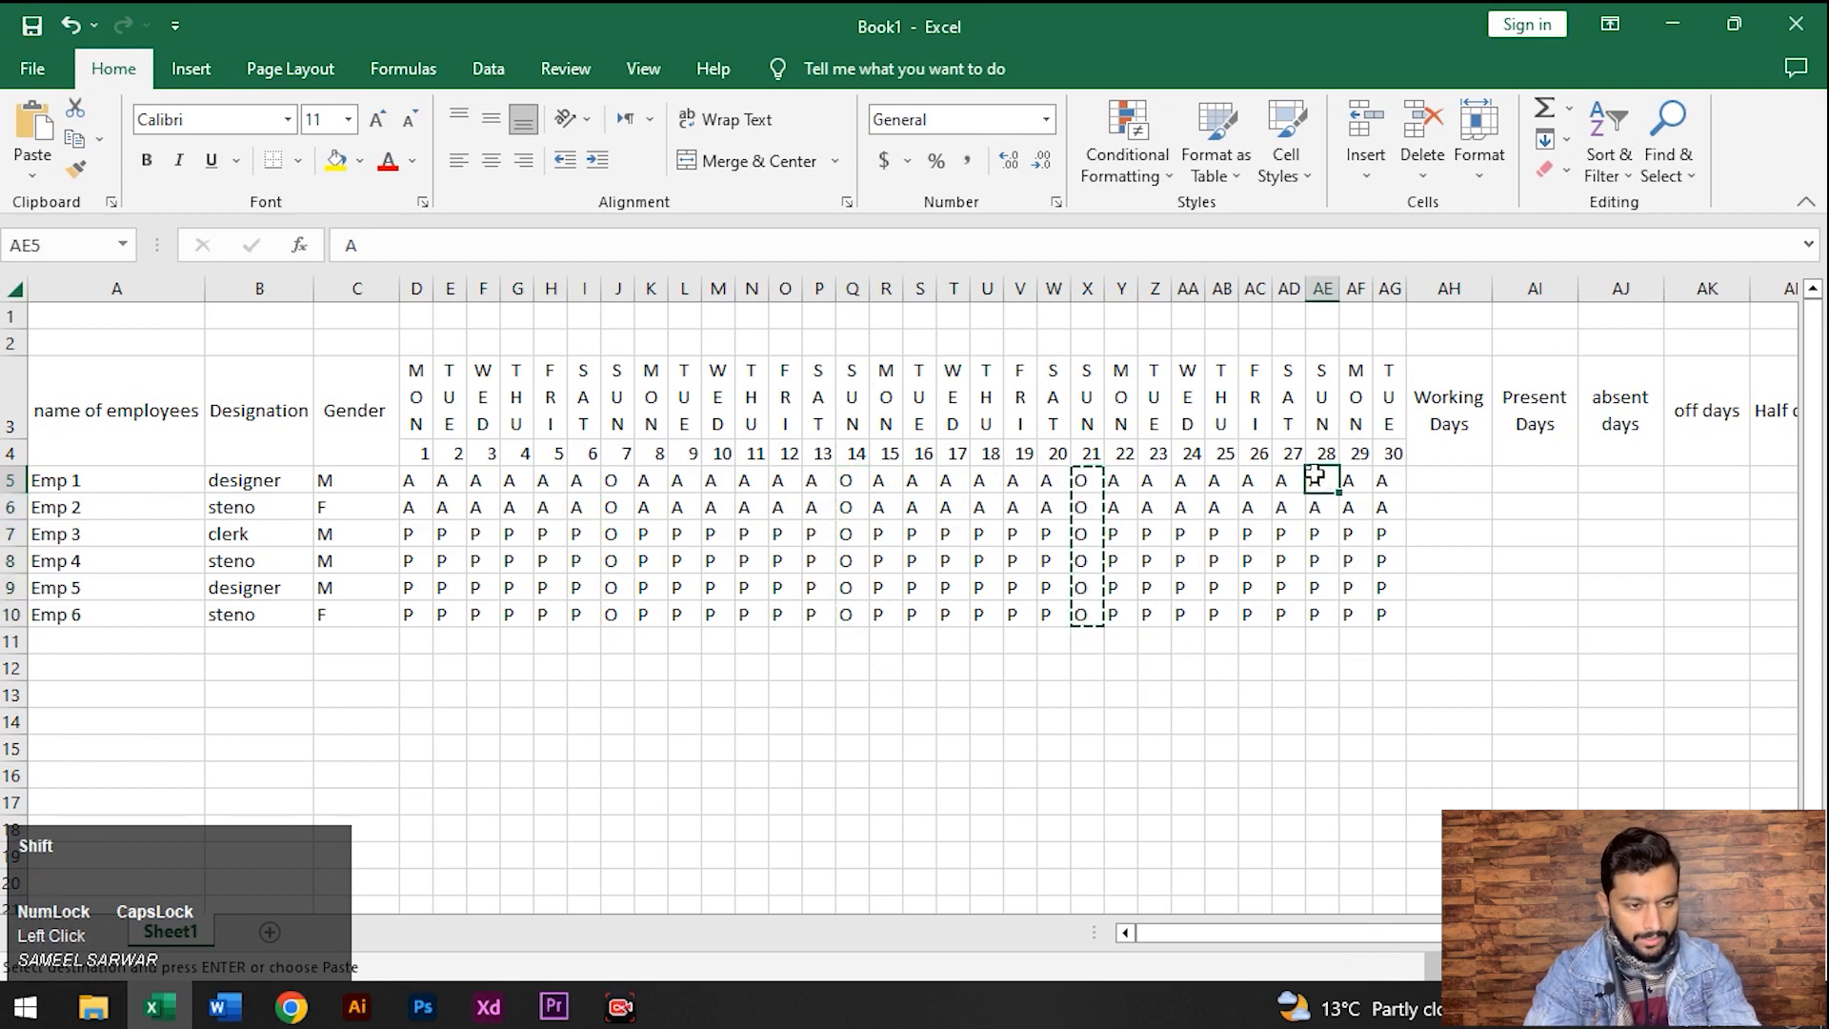
pyautogui.hotkey('shift', 'Down')
pyautogui.hotkey('shift', 'Down')
pyautogui.hotkey('shift', 'Down')
pyautogui.hotkey('shift', 'Down')
pyautogui.hotkey('shift', 'Down')
pyautogui.hotkey('ctrl', 'v')
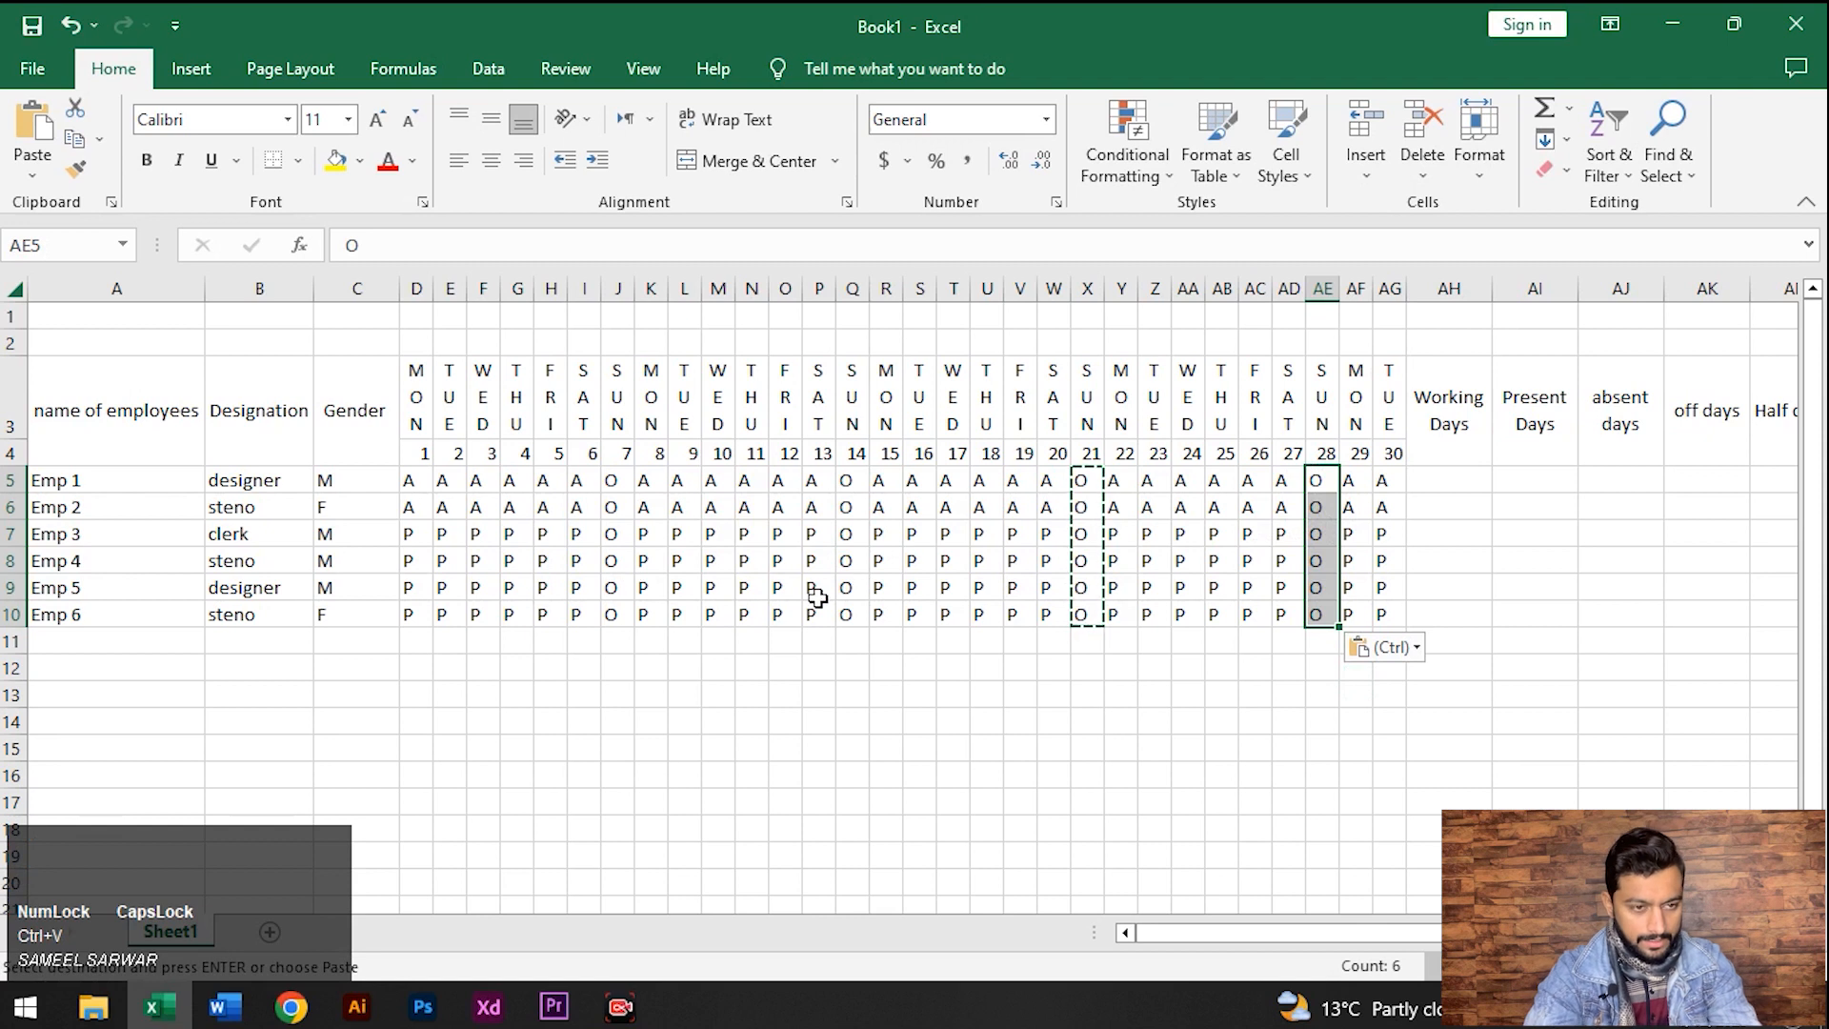
pyautogui.hotkey('ctrl', 'd')
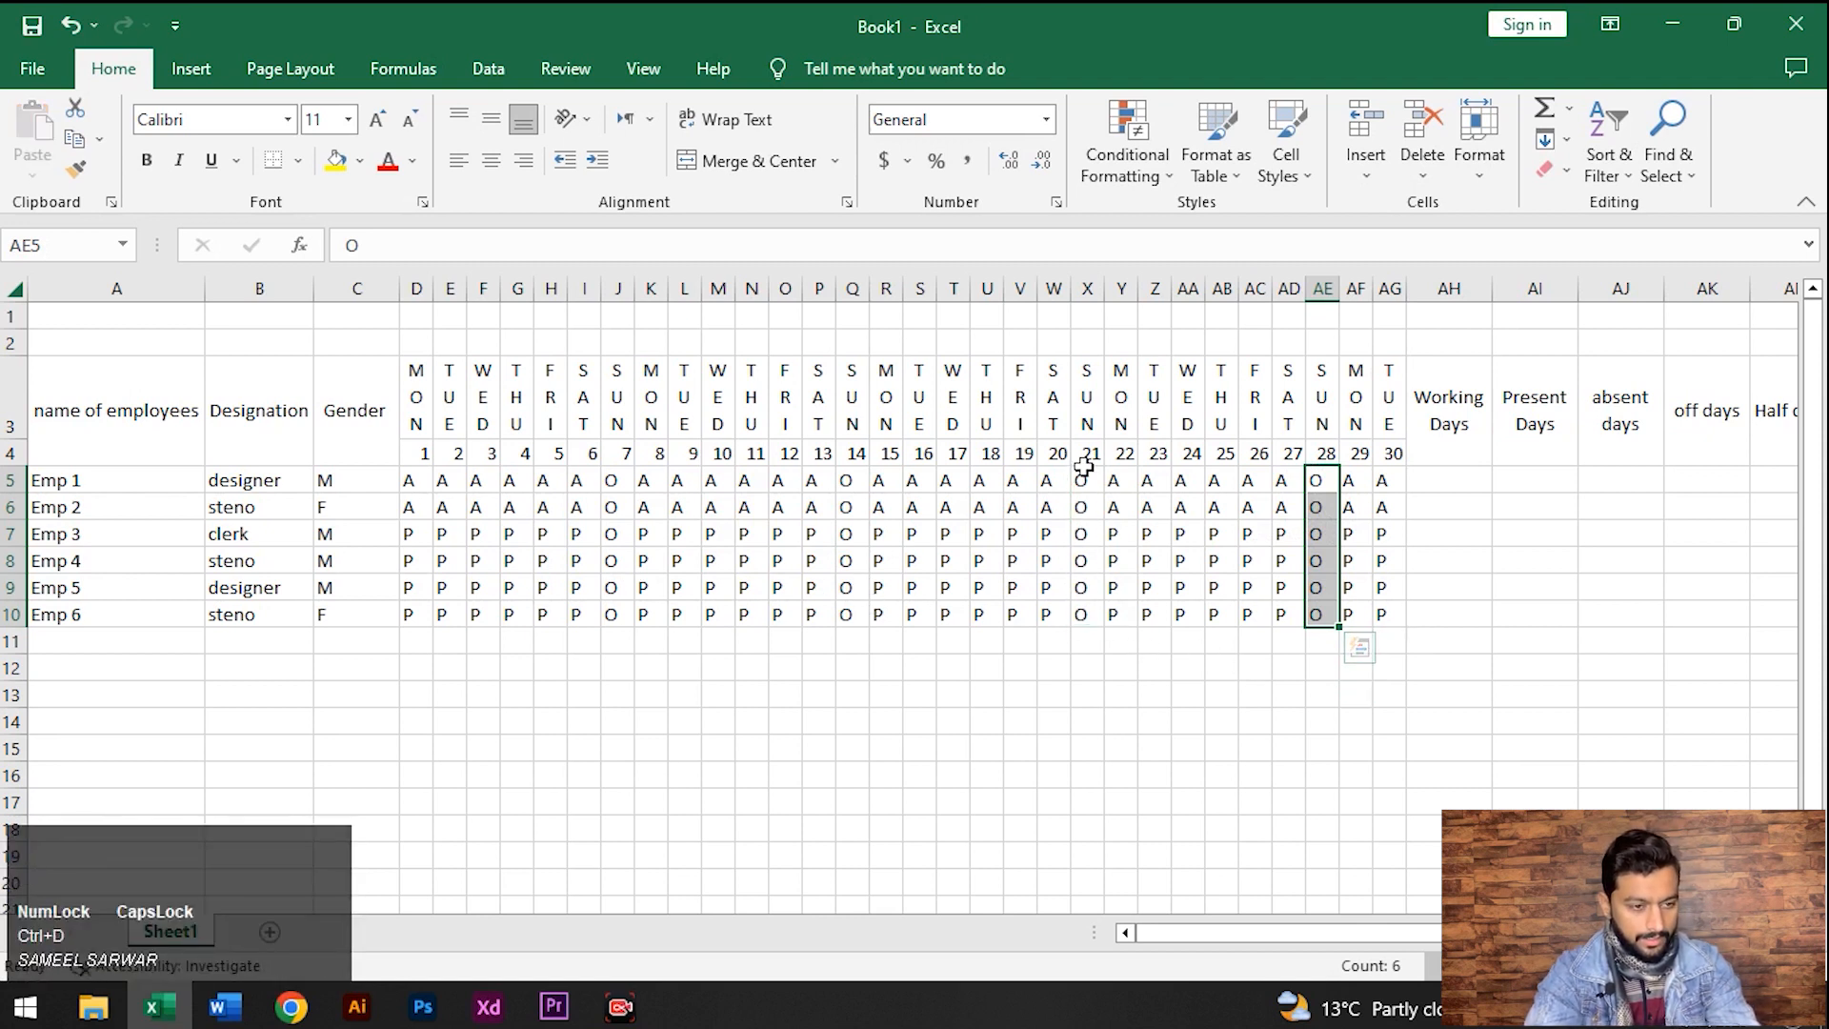
pyautogui.press('ctrl')
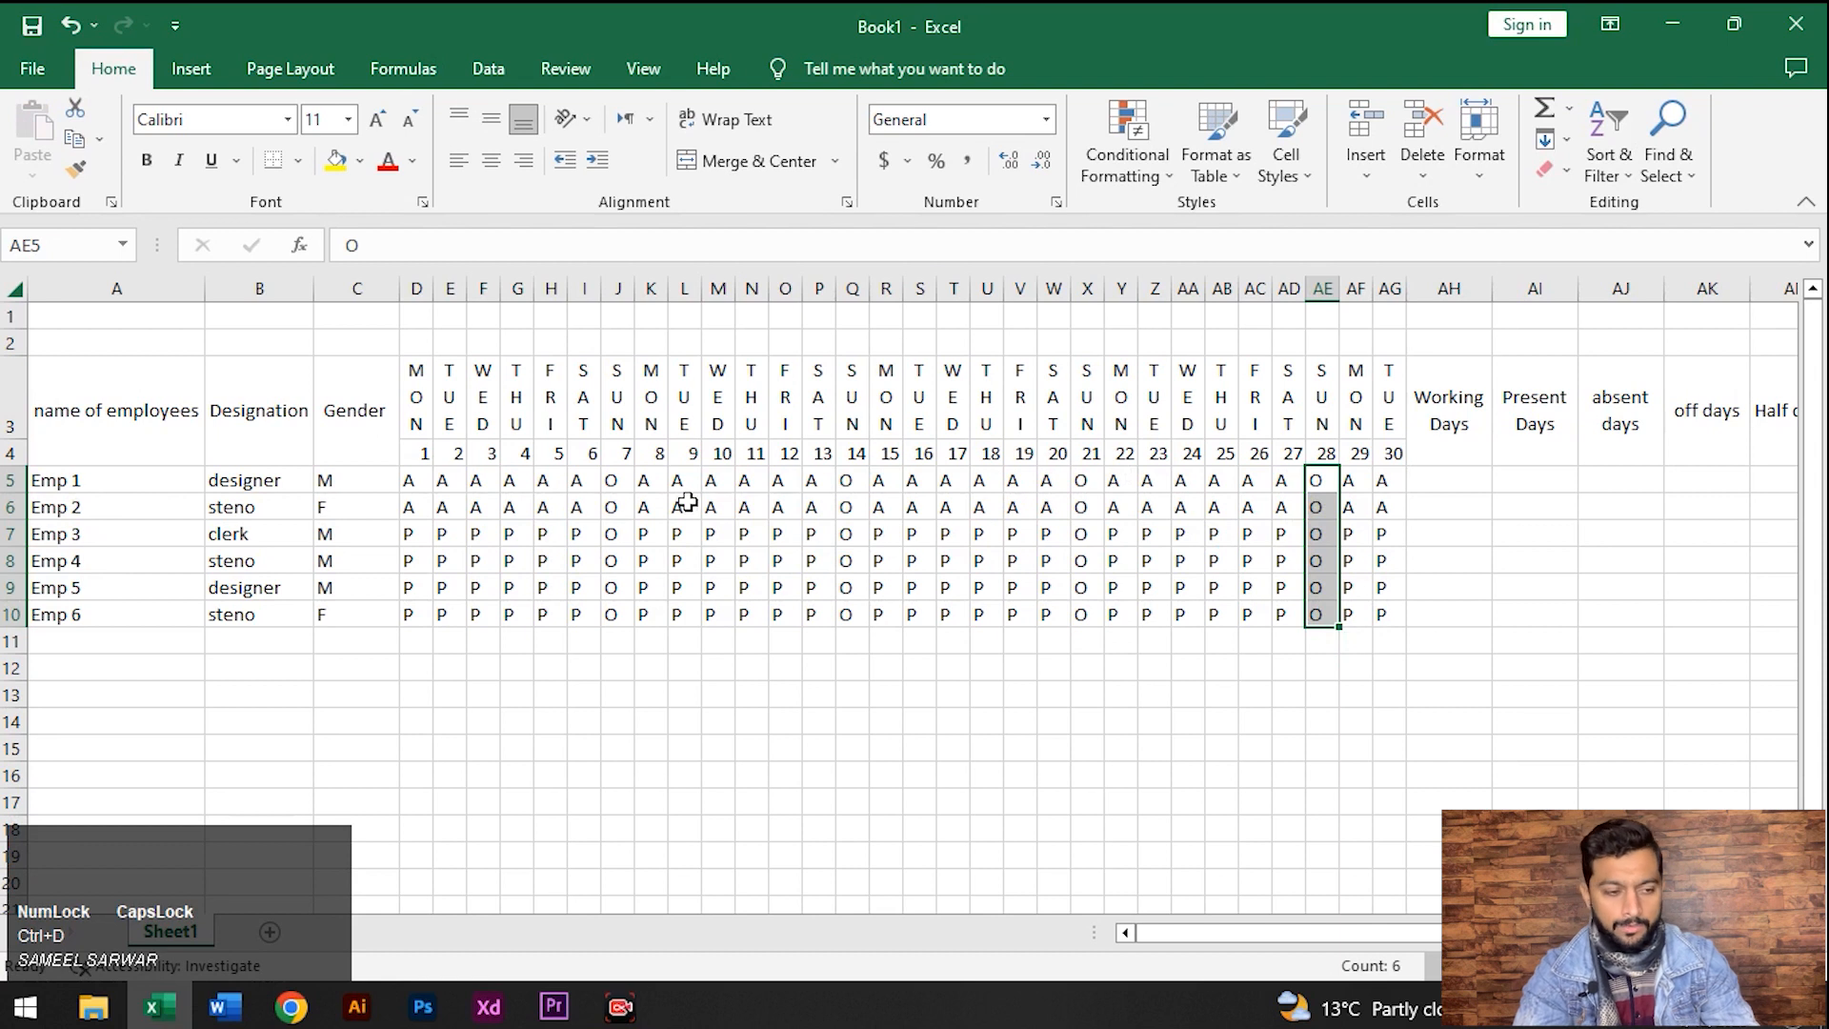
# Mark the first Friday, day 5, as H in H5 and fill it down to H10
pyautogui.click(553, 484)
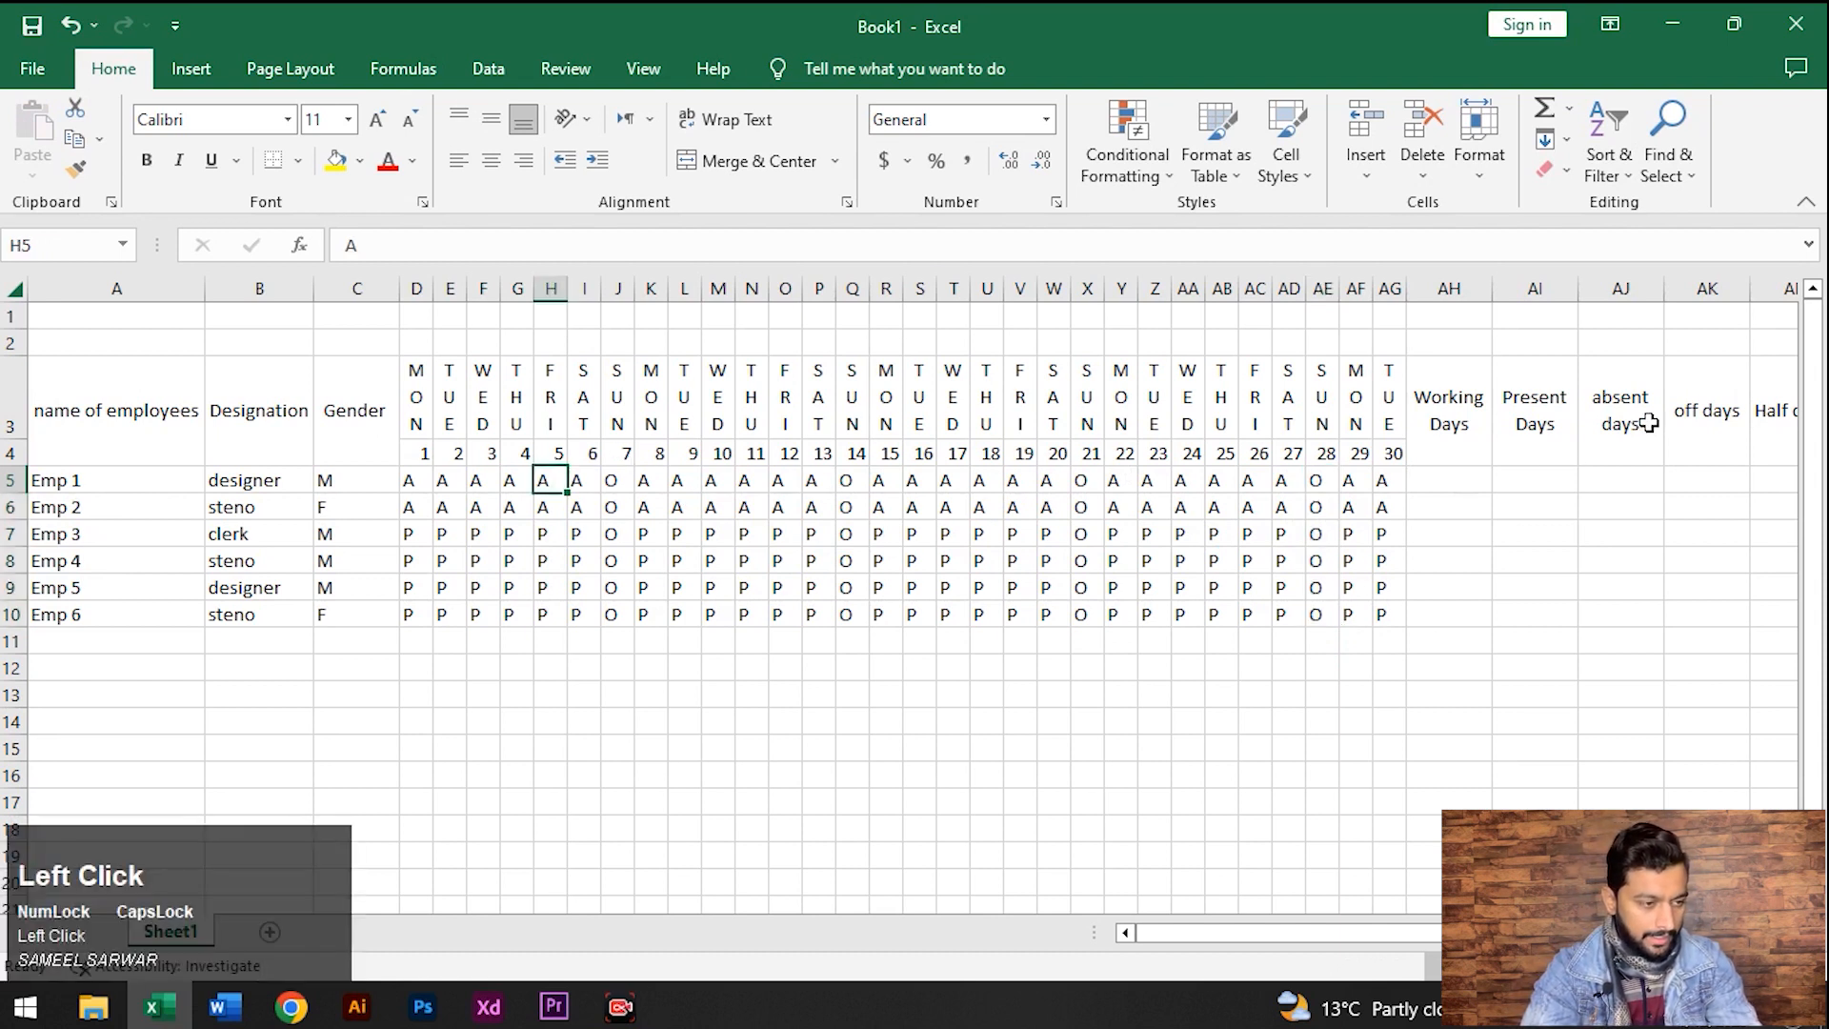
pyautogui.write('h')
pyautogui.write('H')
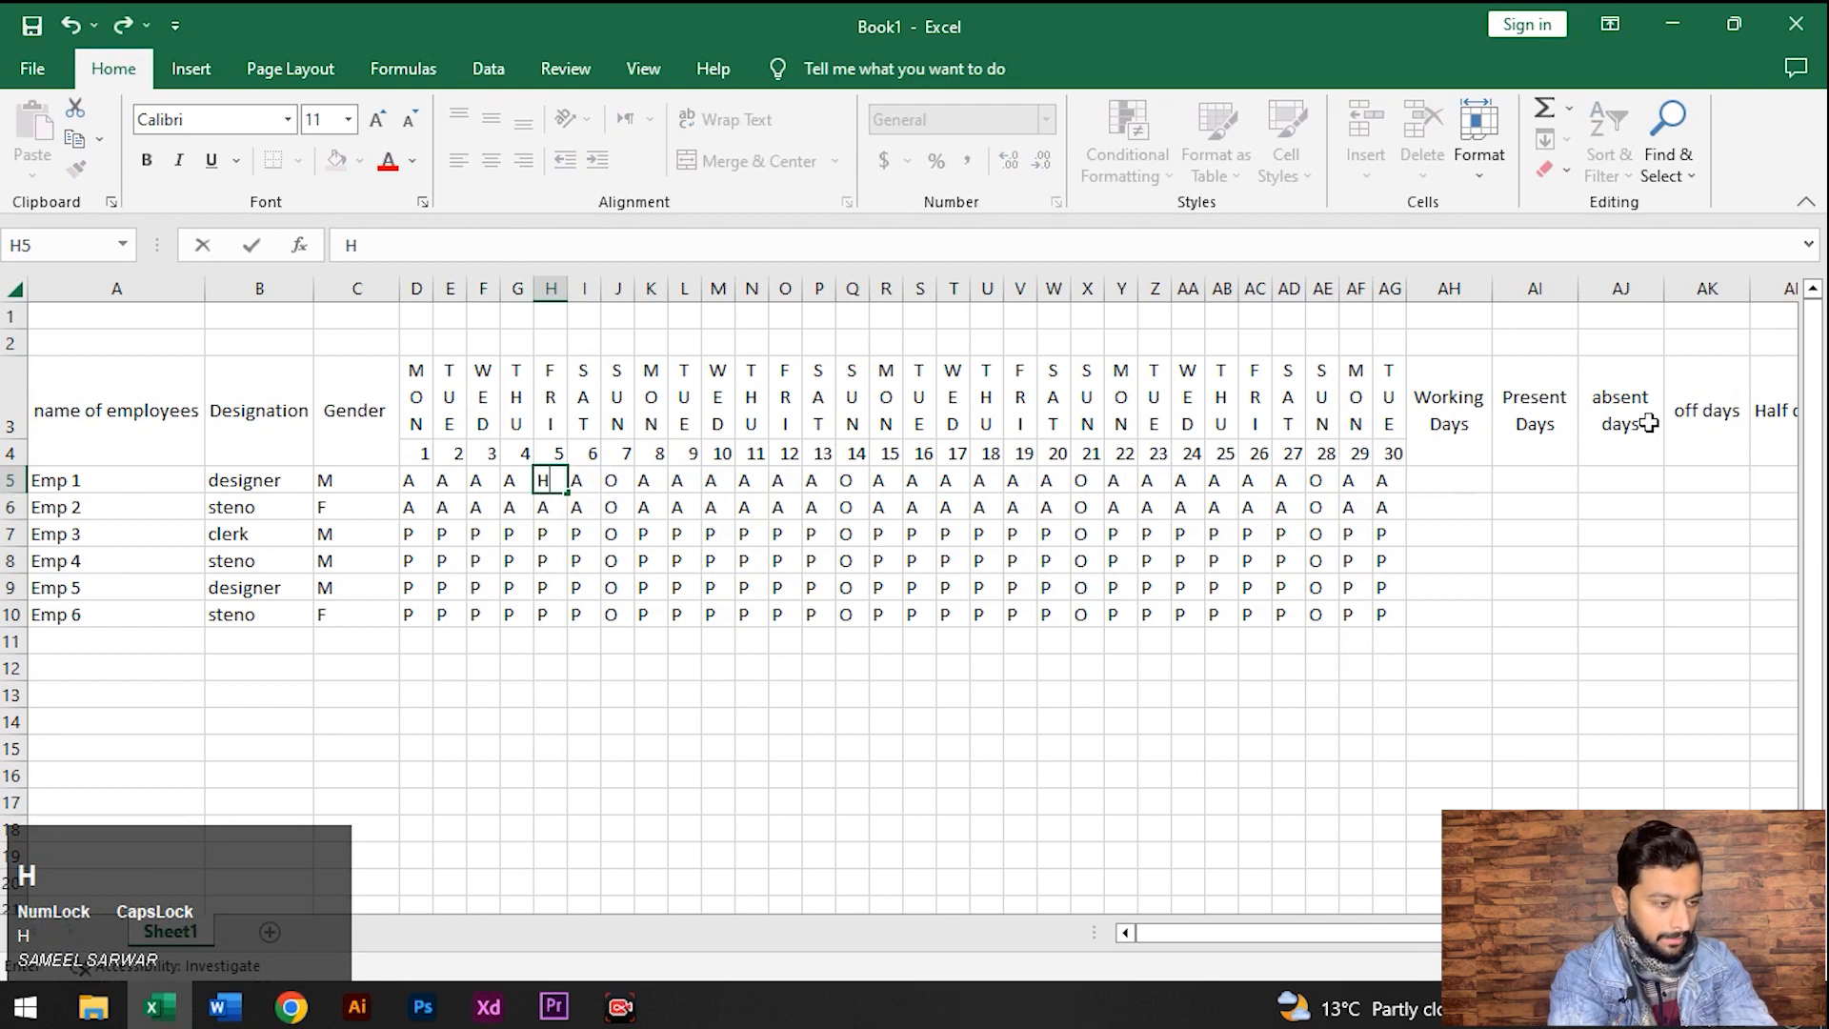
pyautogui.press('Return')
pyautogui.press('Up')
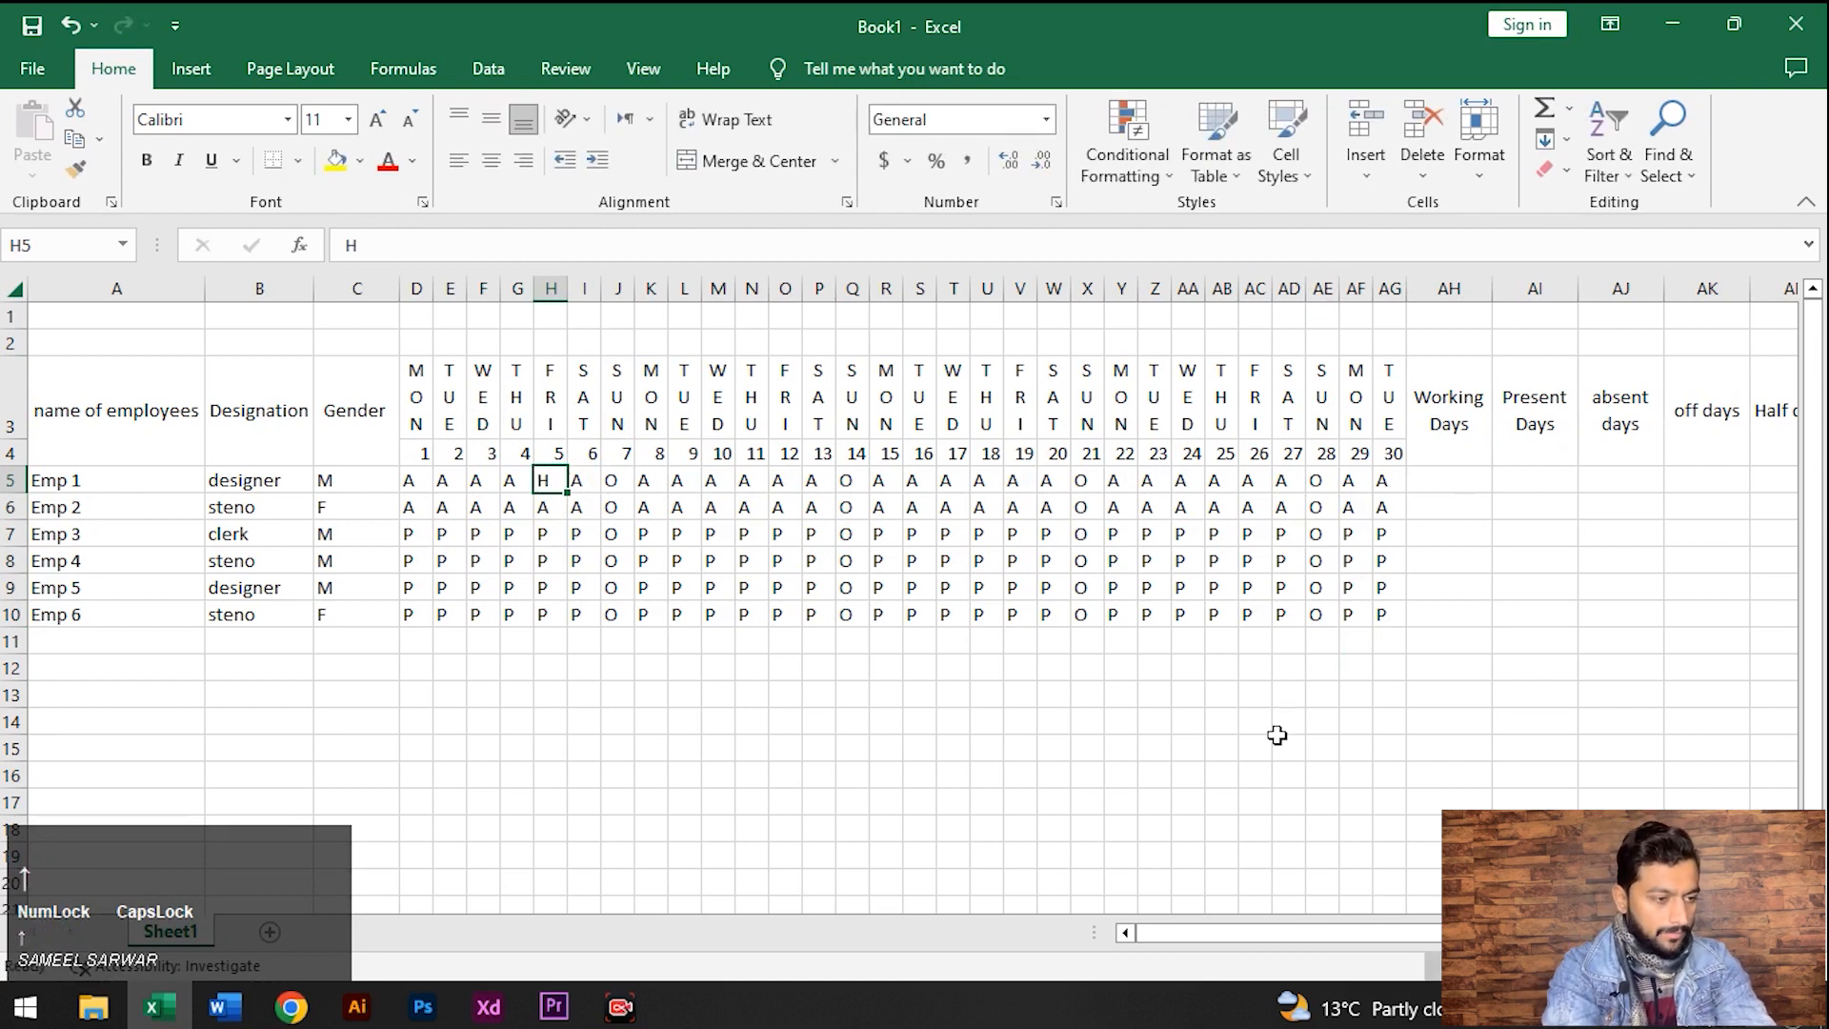
pyautogui.moveTo(570, 493); pyautogui.dragTo(572, 619)
# Copy the H marks from H5:H10 to the day 12 Friday cells O5:O10
pyautogui.hotkey('ctrl', 'c')
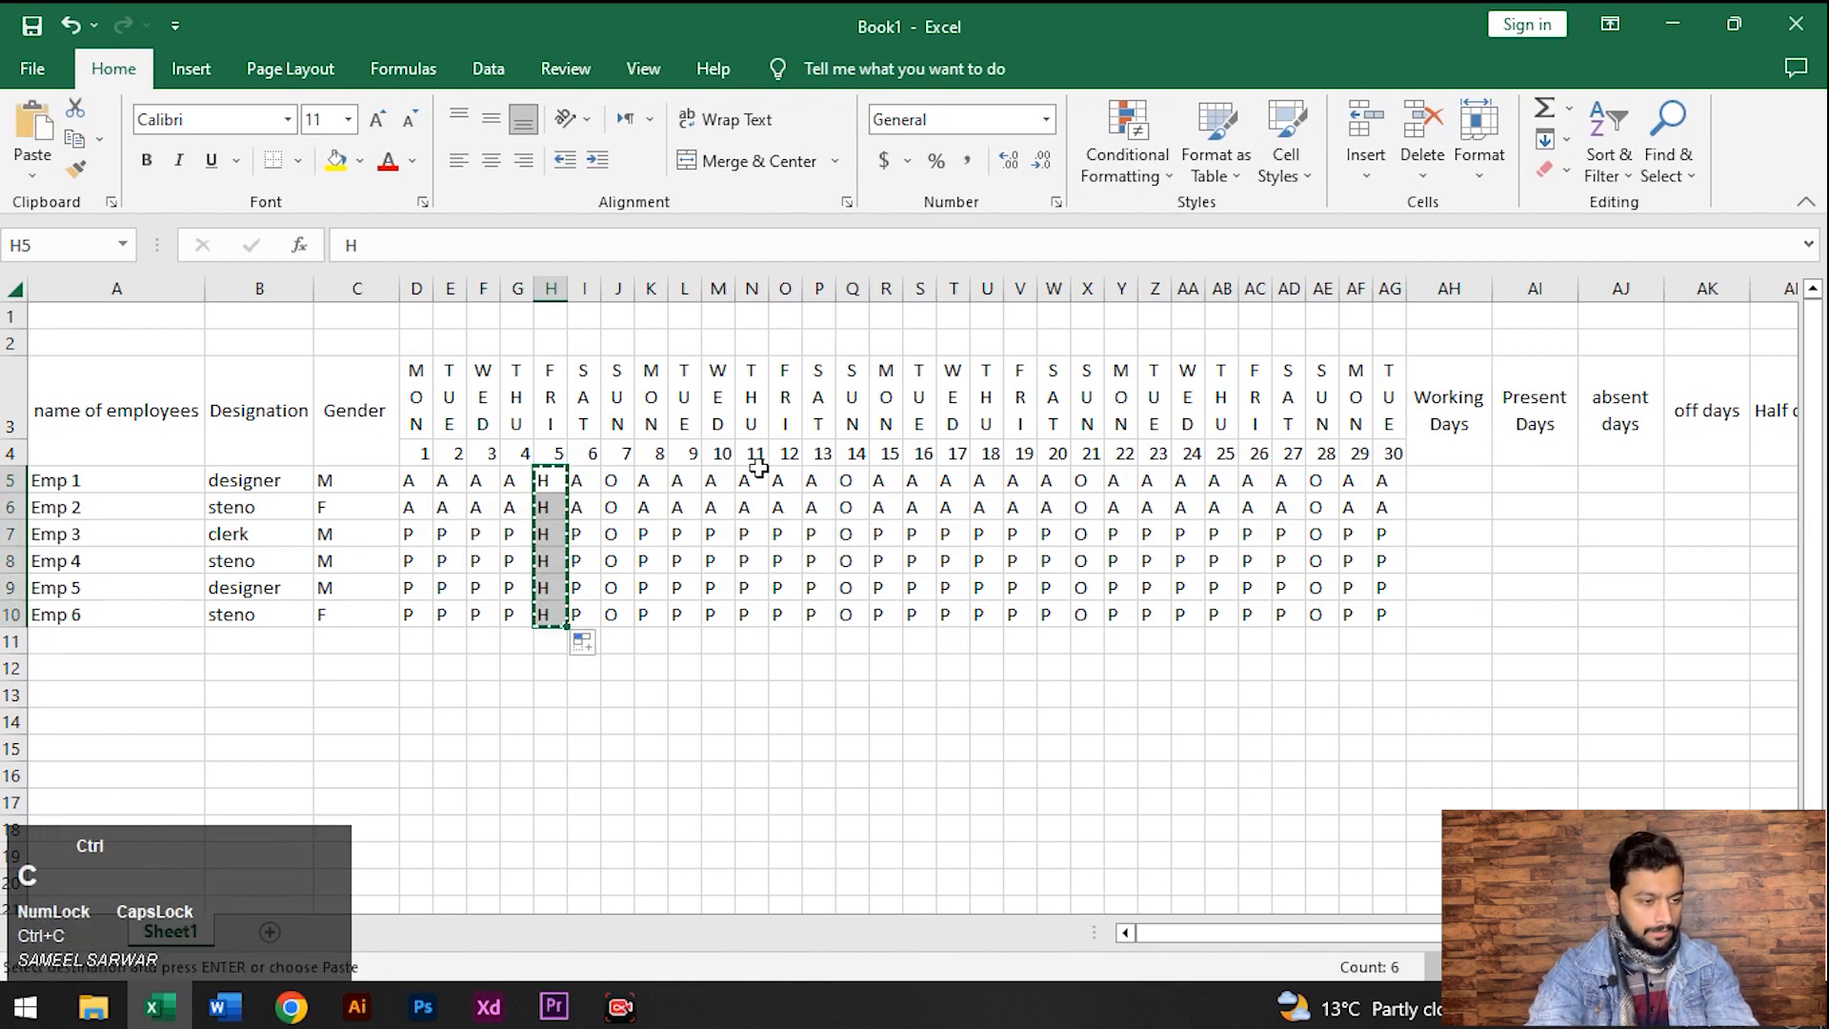
pyautogui.click(783, 481)
pyautogui.hotkey('shift', 'Down')
pyautogui.hotkey('shift', 'Down')
pyautogui.hotkey('shift', 'Down')
pyautogui.hotkey('shift', 'Down')
pyautogui.hotkey('ctrl', 'v')
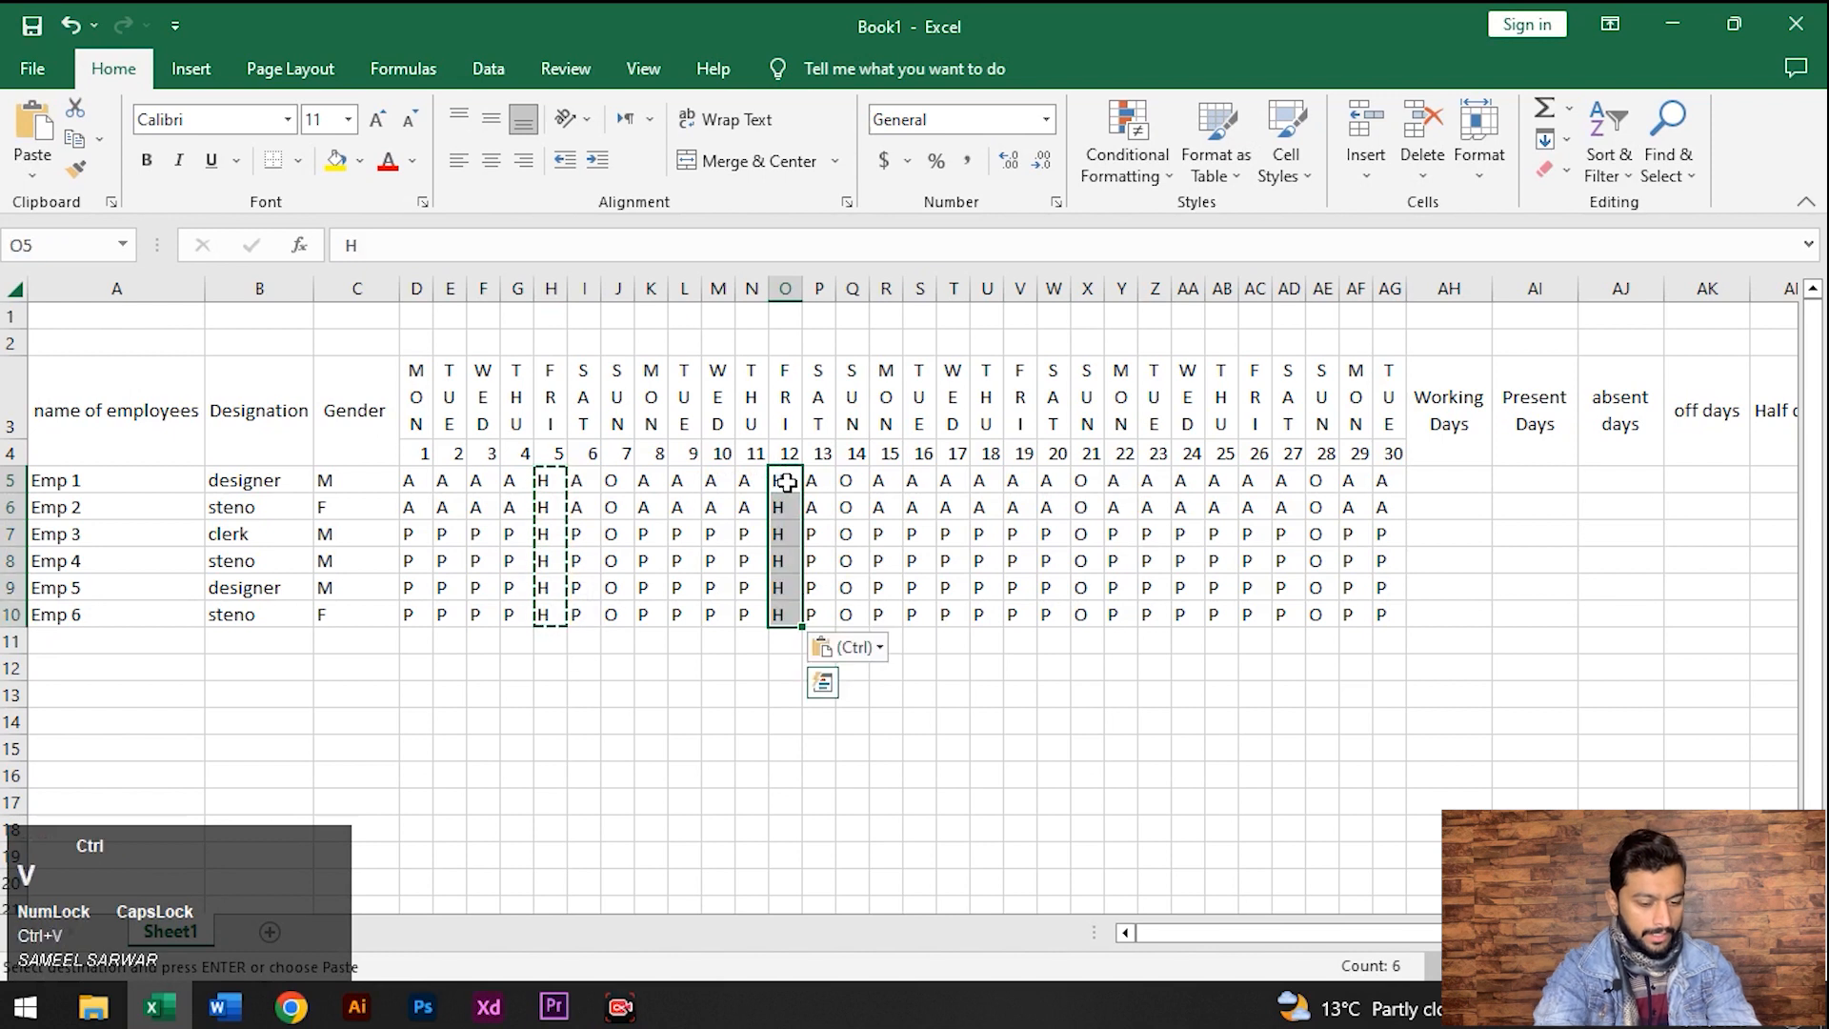
# Copy the H marks from O5:O10 to the day 19 Friday cells V5:V10
pyautogui.hotkey('ctrl', 'c')
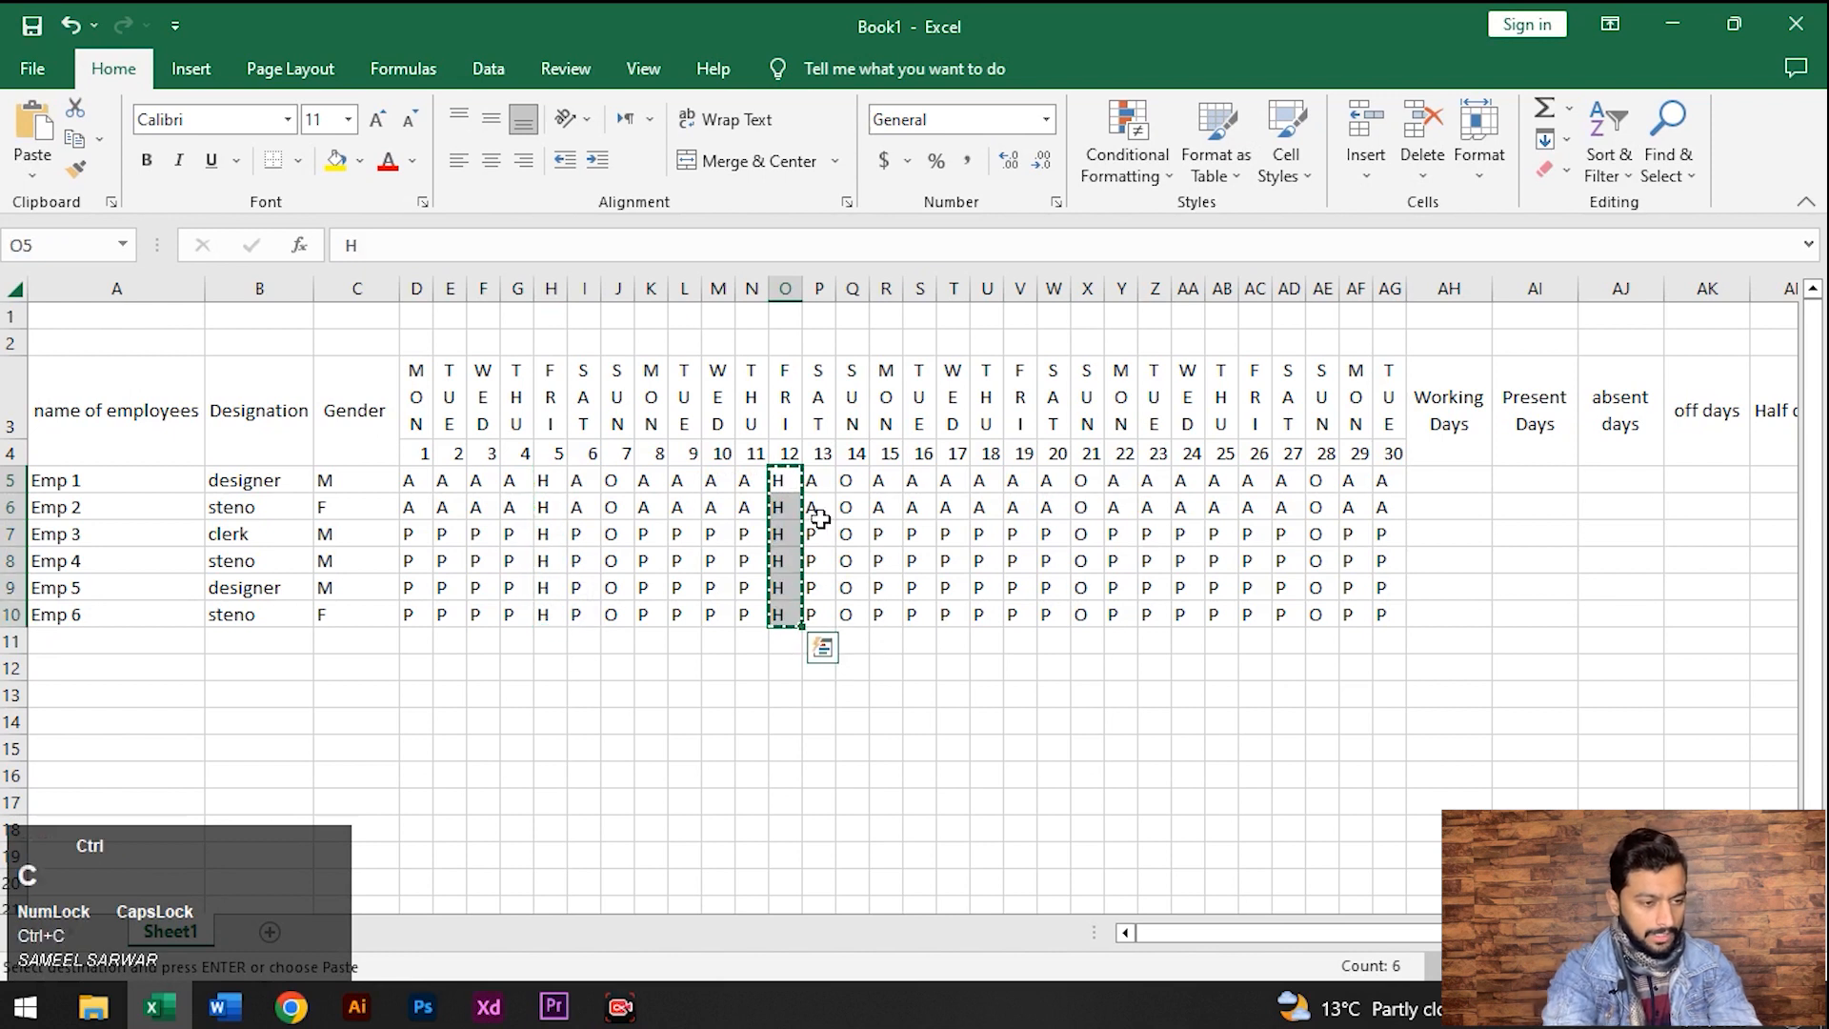
pyautogui.click(1018, 483)
pyautogui.hotkey('shift', 'Down')
pyautogui.hotkey('shift', 'Down')
pyautogui.hotkey('shift', 'Down')
pyautogui.hotkey('shift', 'Down')
pyautogui.hotkey('shift', 'Down')
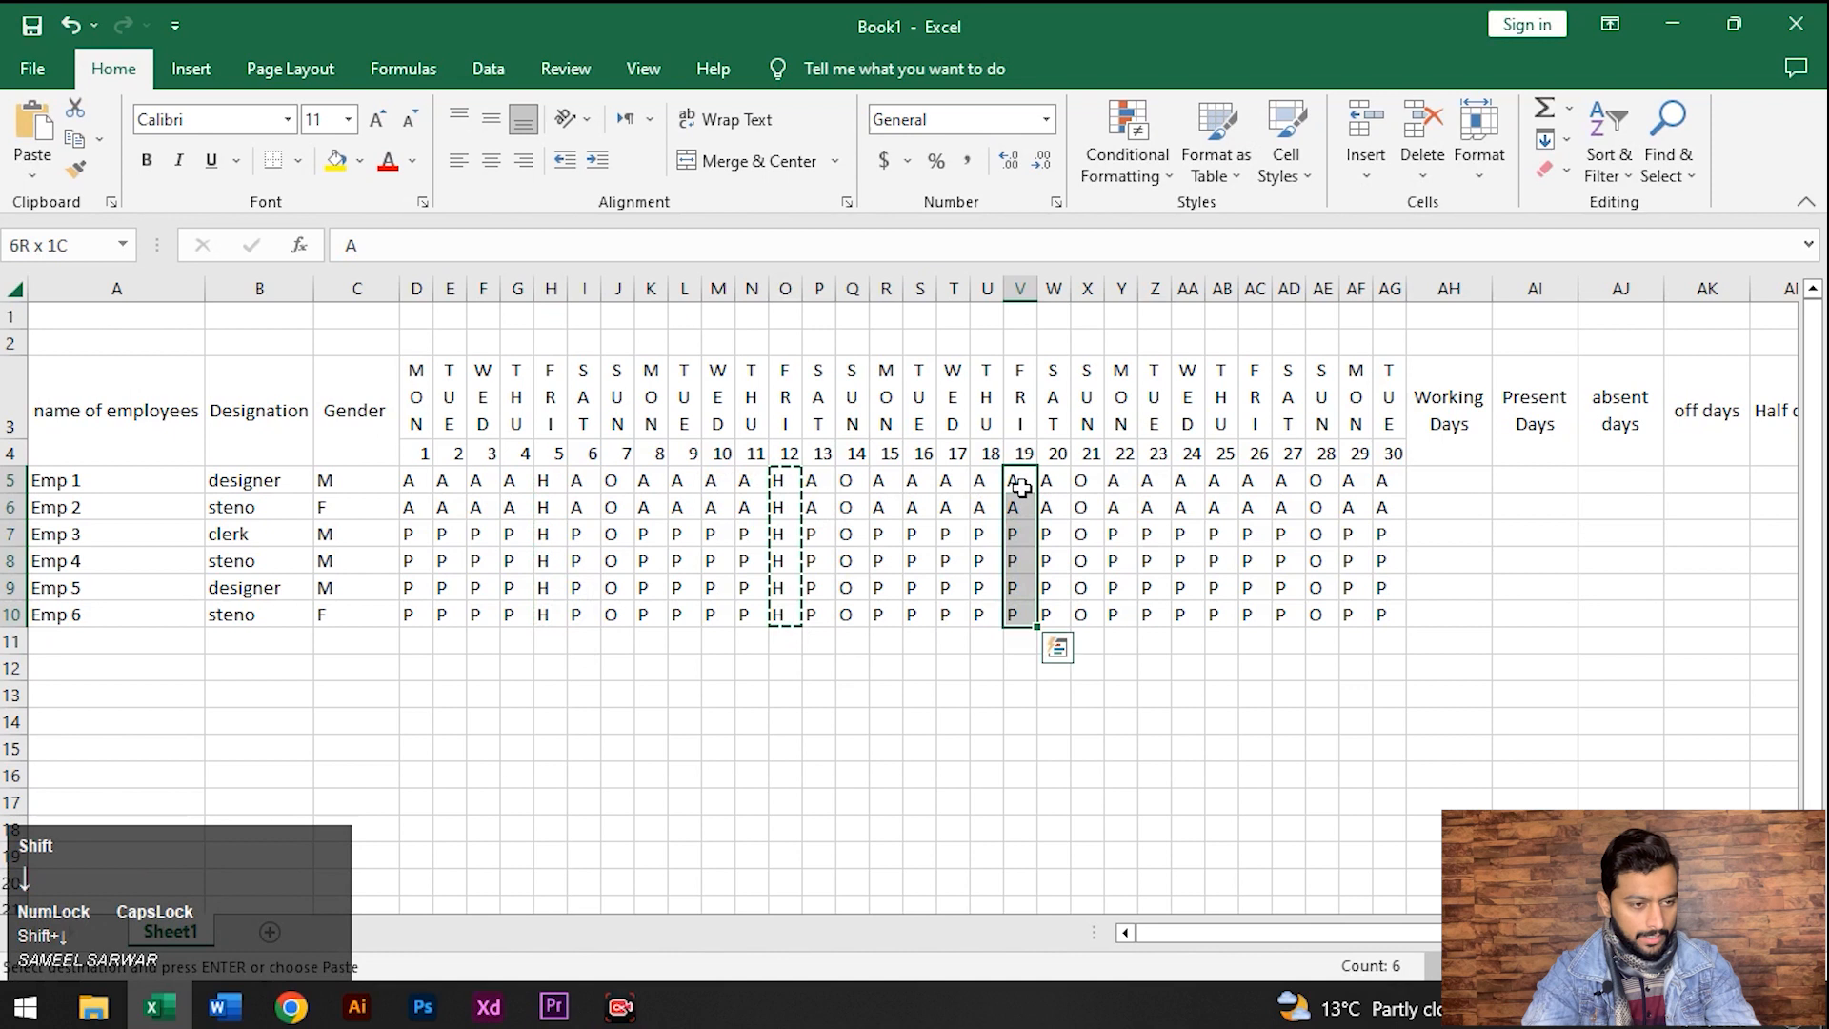
pyautogui.hotkey('ctrl', 'v')
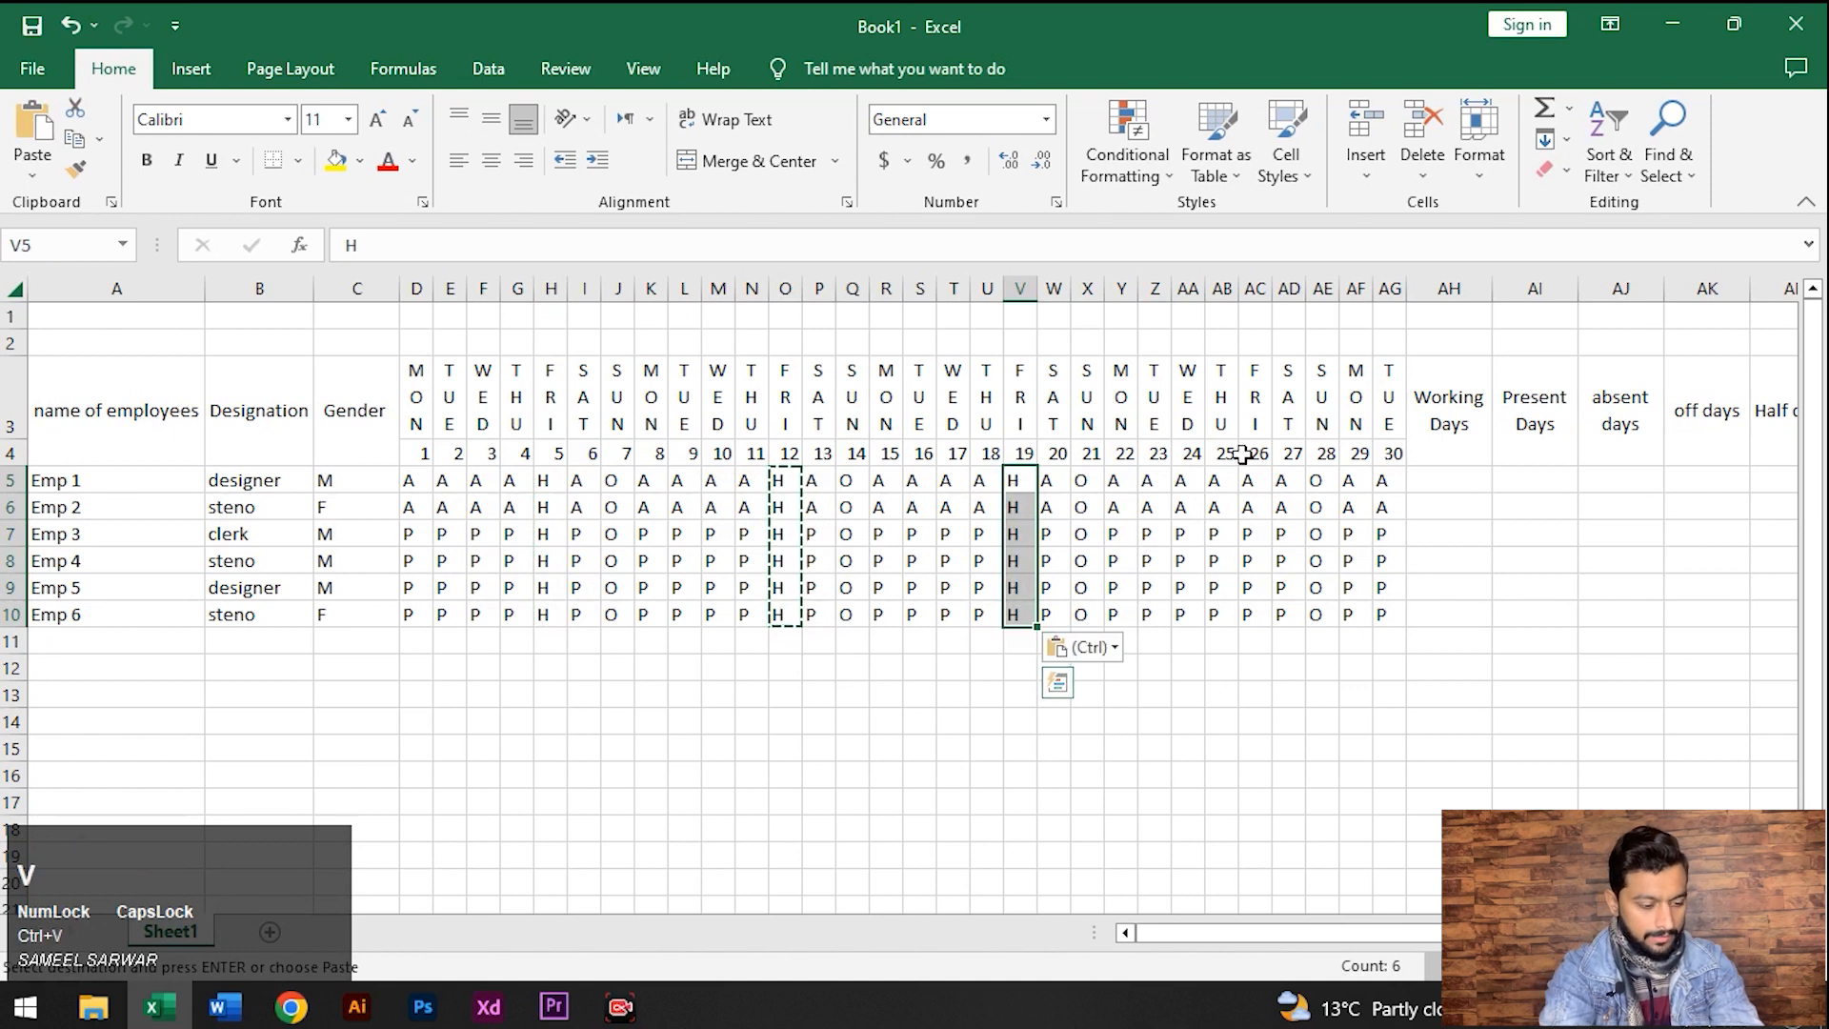
# Paste the copied H marks into the day 26 Friday cells AC5:AC10 and end the copy mode
pyautogui.click(1245, 484)
pyautogui.click(1022, 482)
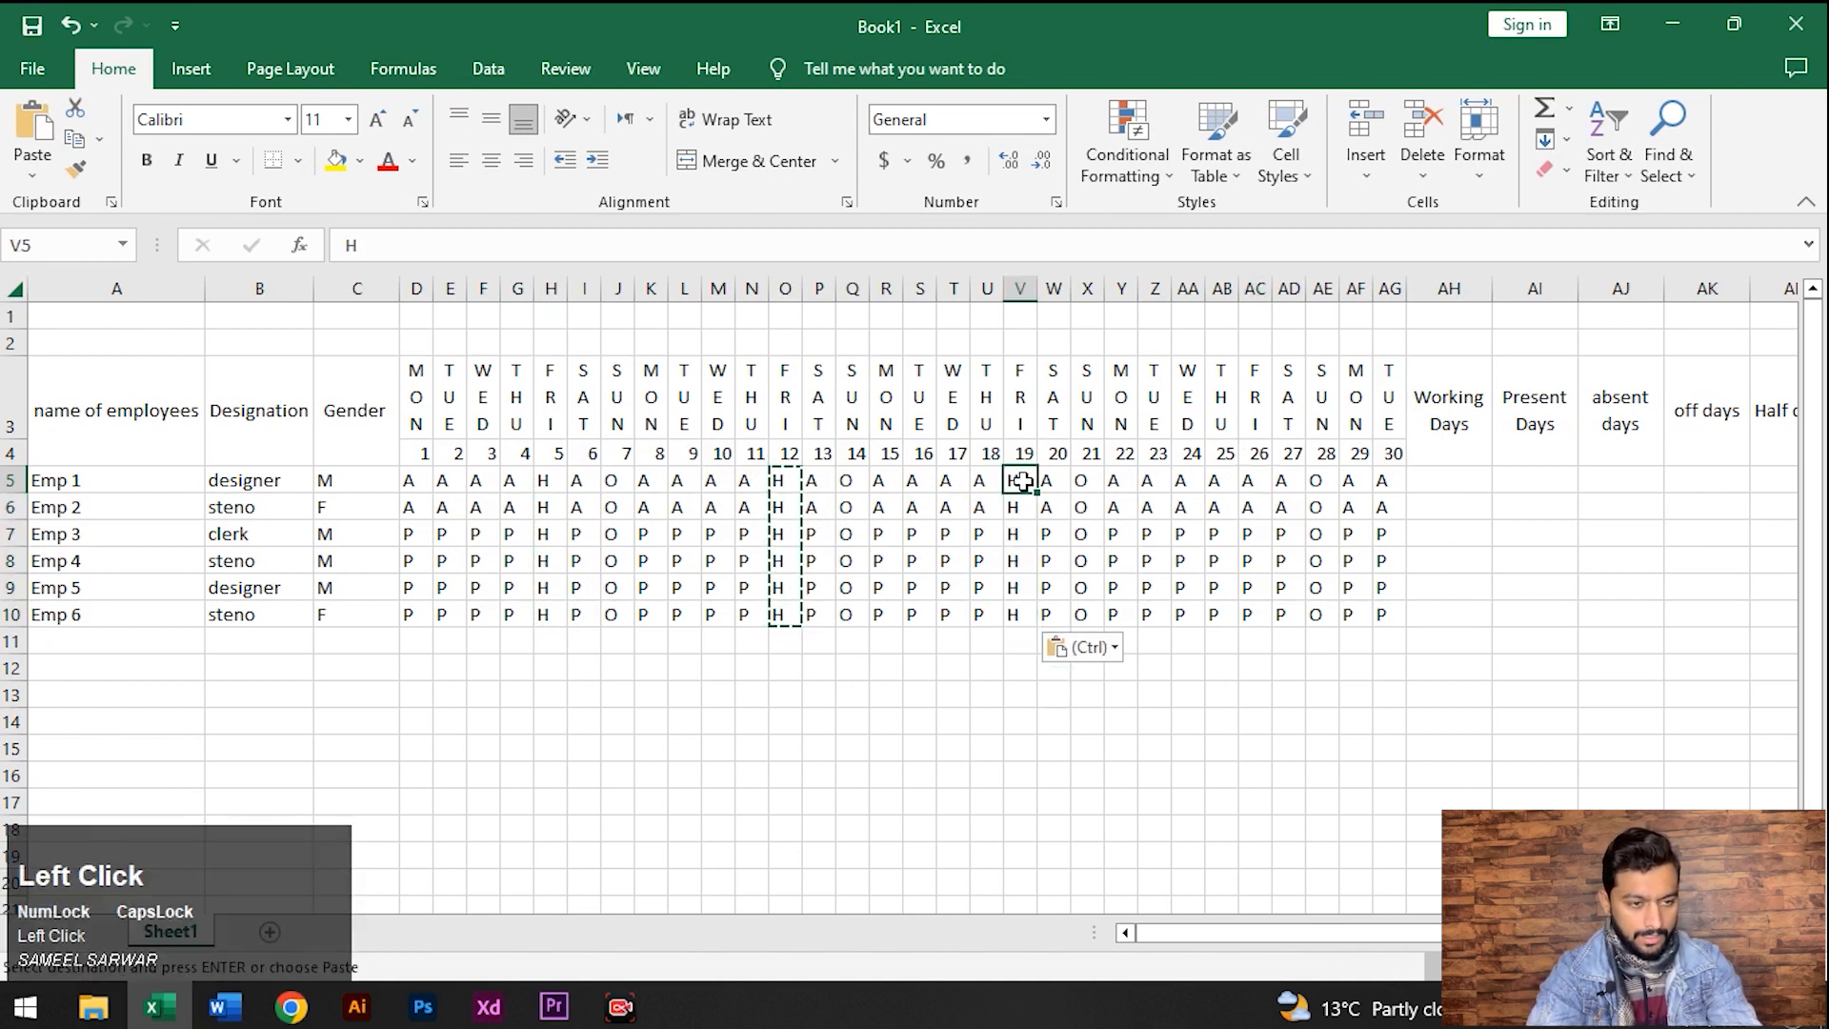
pyautogui.click(1248, 484)
pyautogui.hotkey('shift', 'Down')
pyautogui.hotkey('shift', 'Down')
pyautogui.hotkey('shift', 'Down')
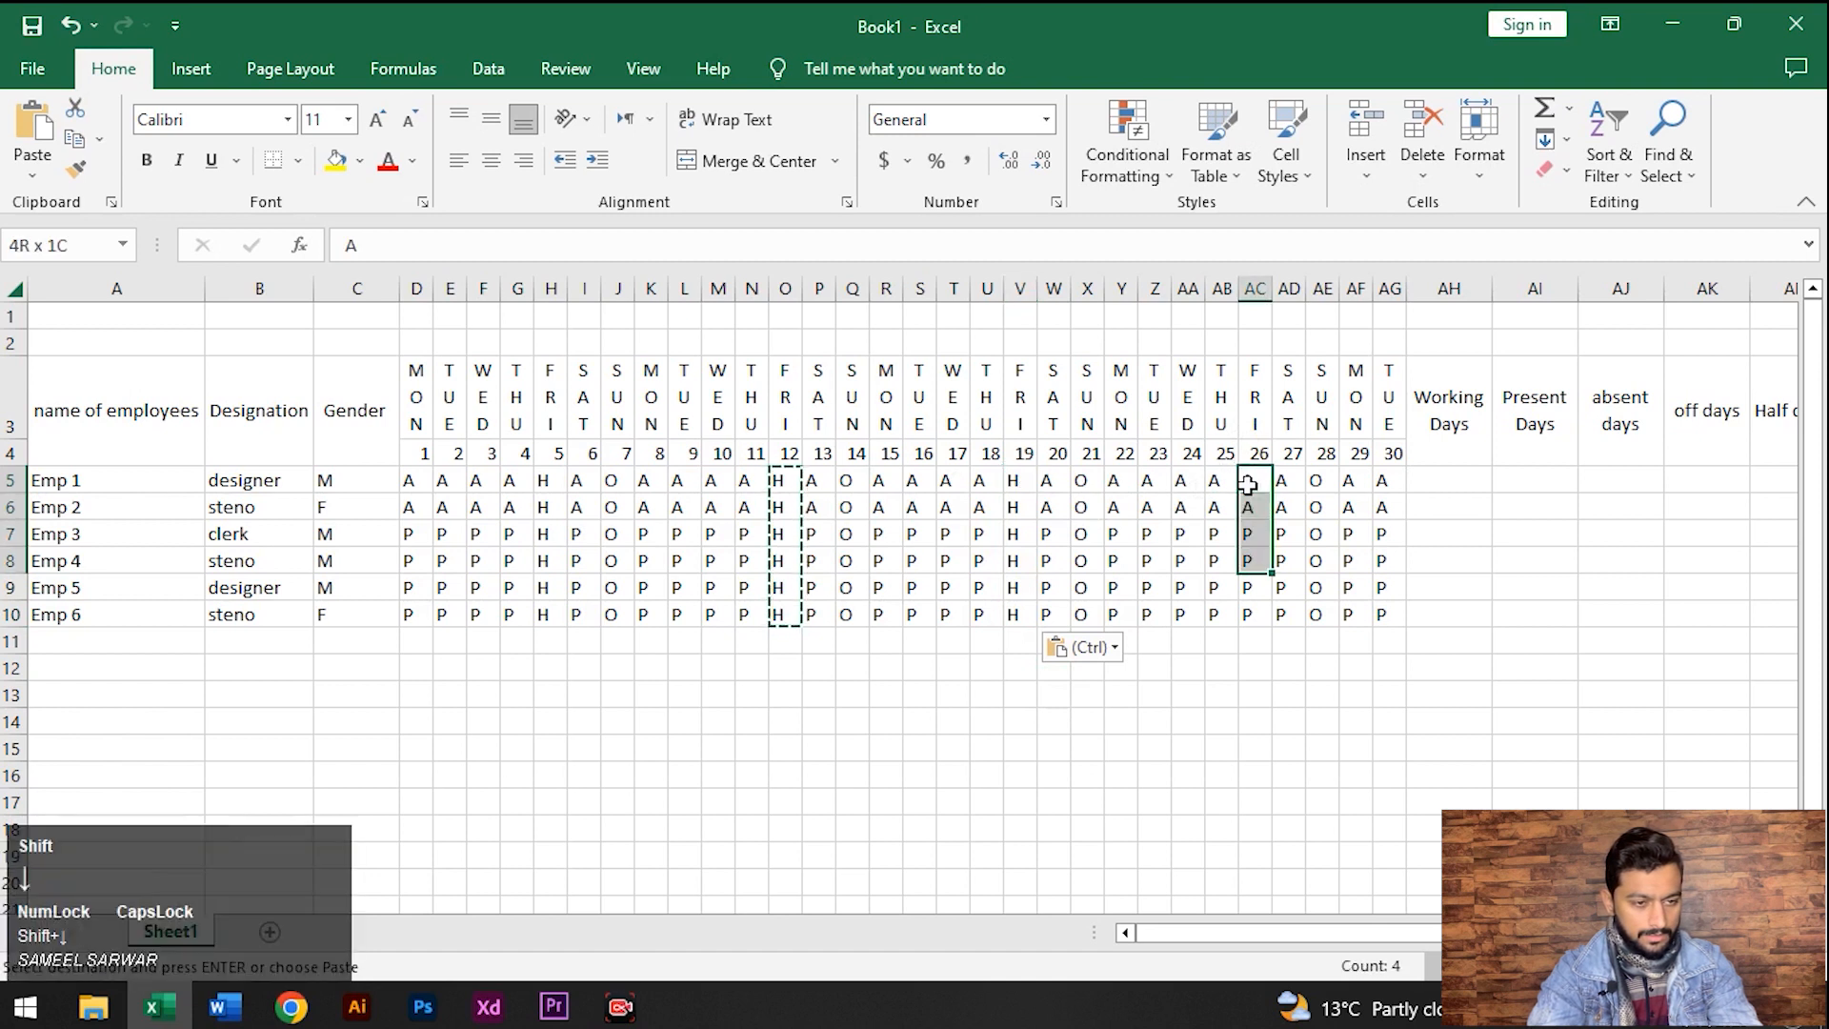
pyautogui.hotkey('shift', 'Down')
pyautogui.hotkey('shift', 'Down')
pyautogui.hotkey('ctrl', 'v')
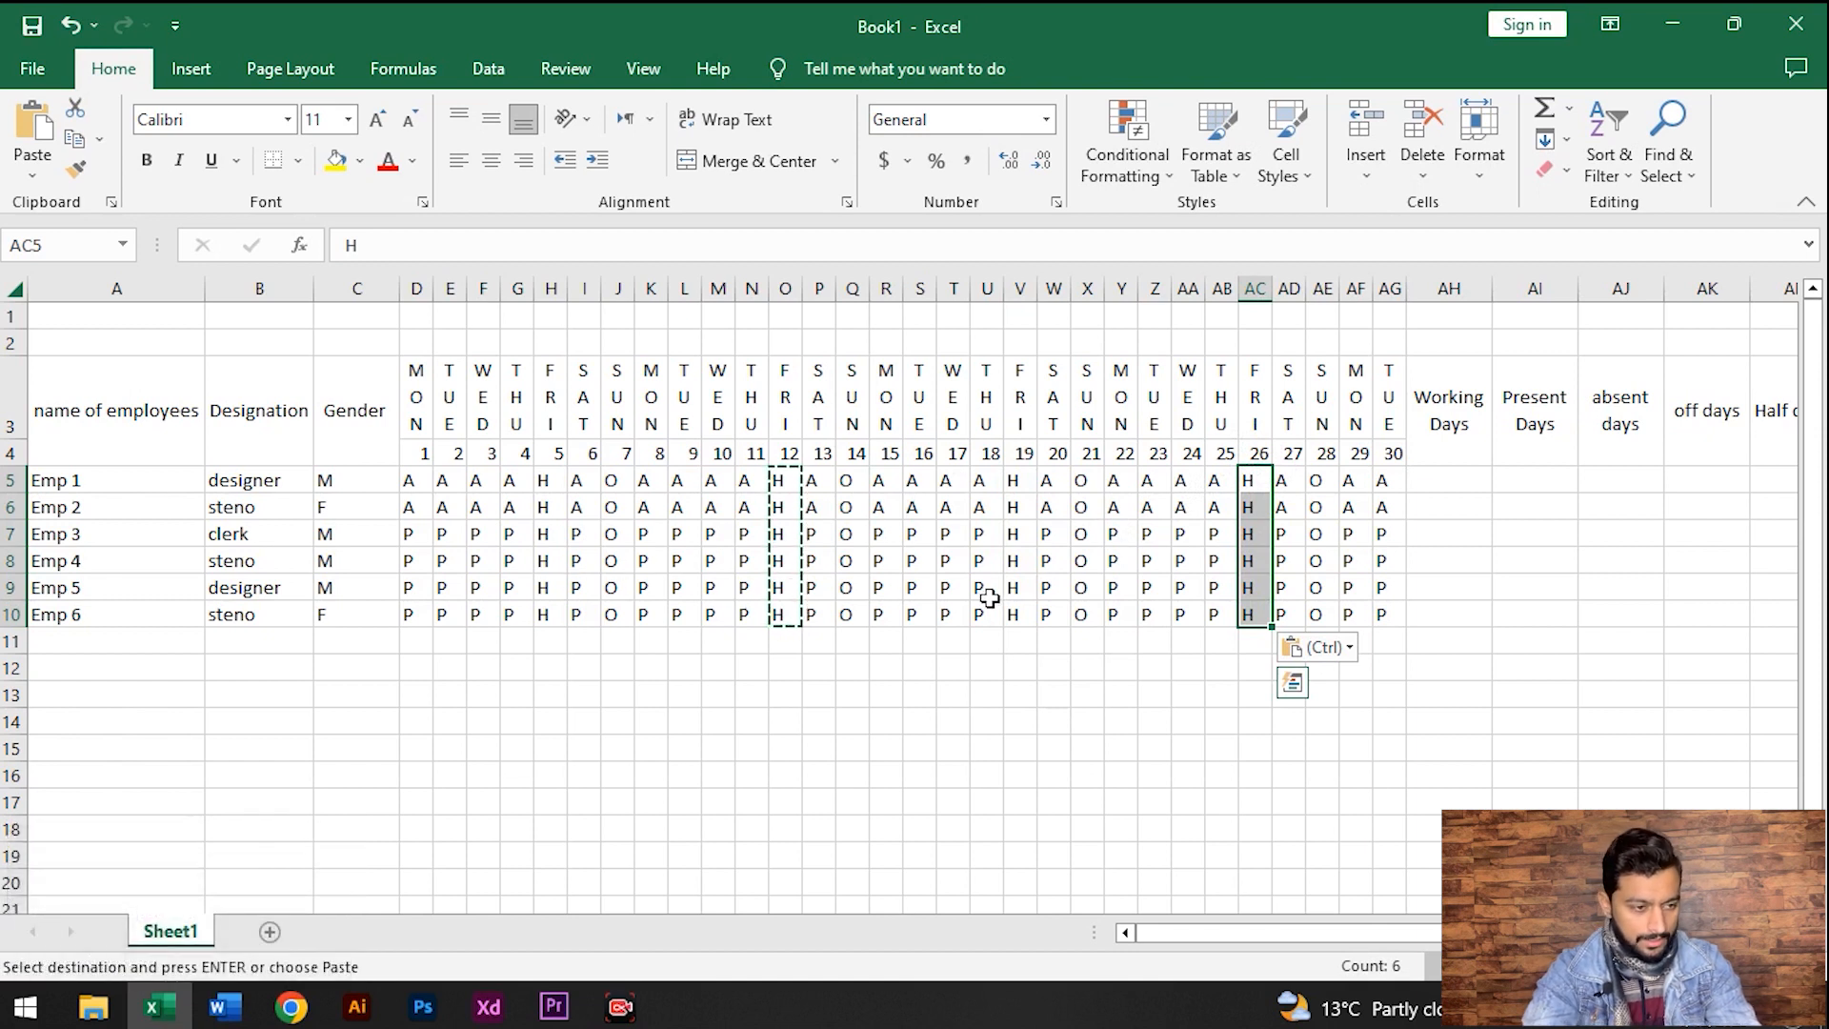
pyautogui.hotkey('ctrl', 'd')
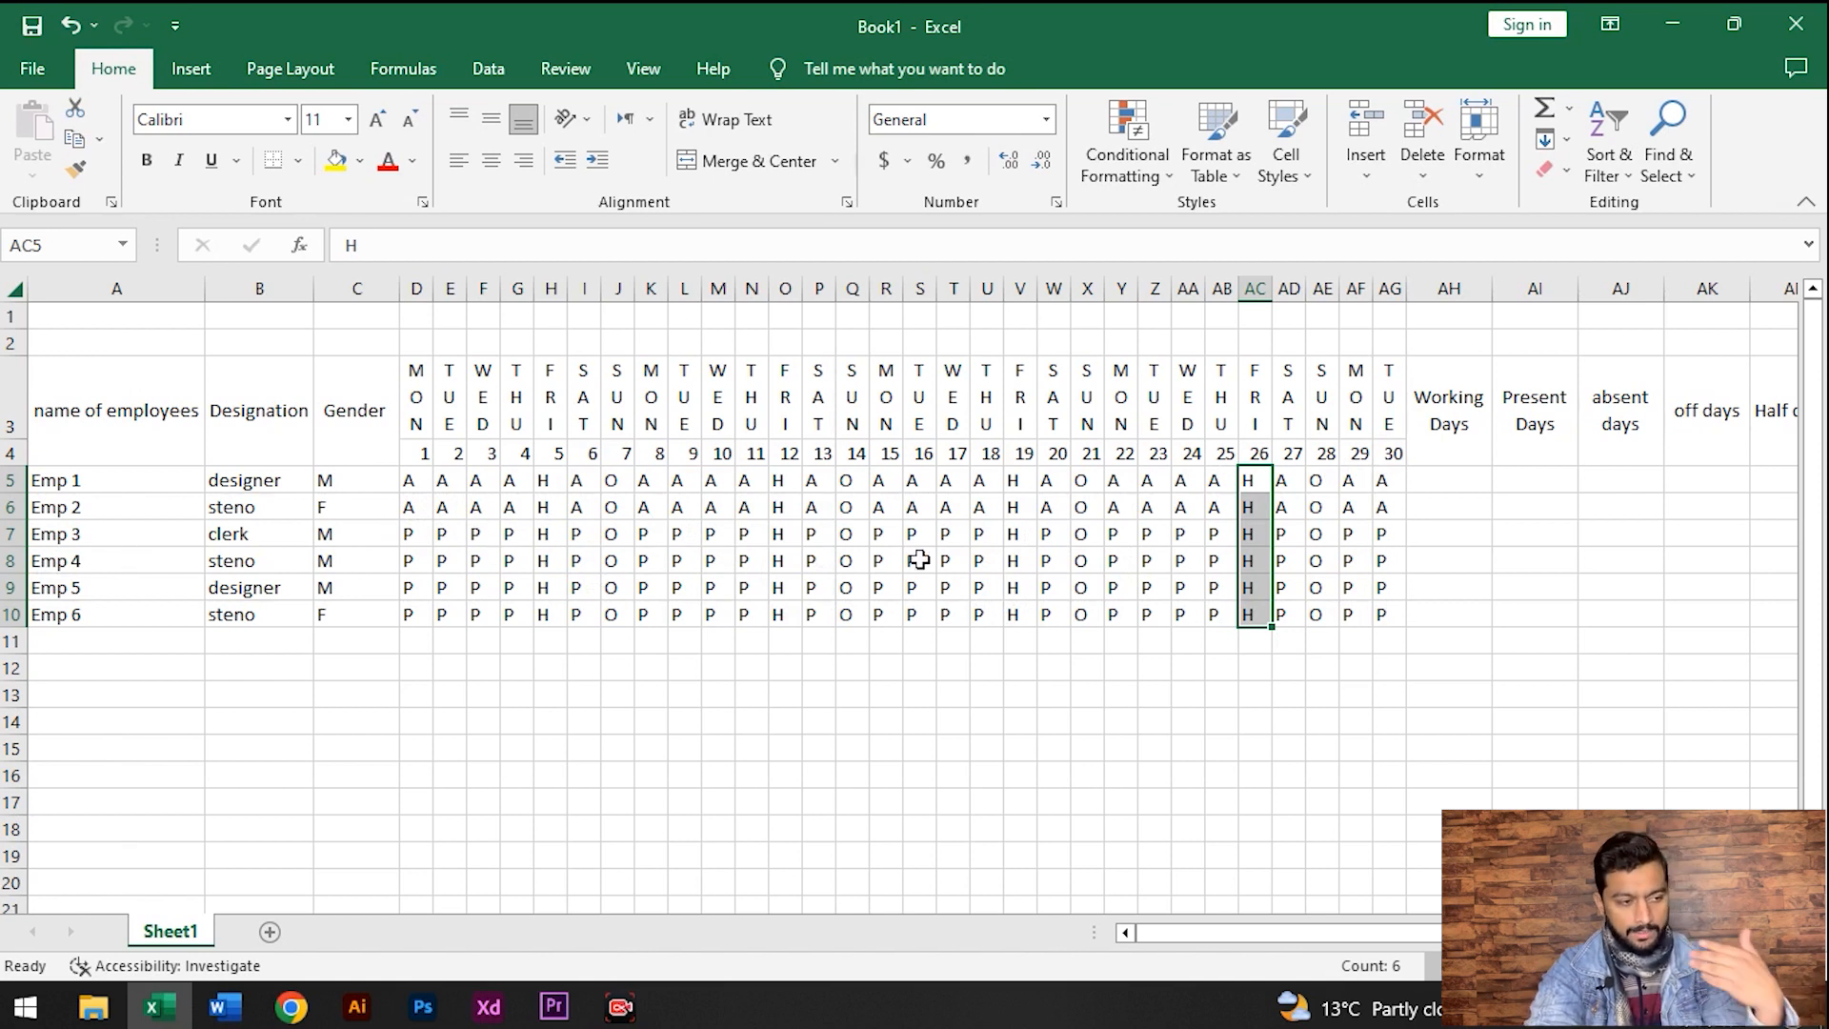
pyautogui.click(1218, 533)
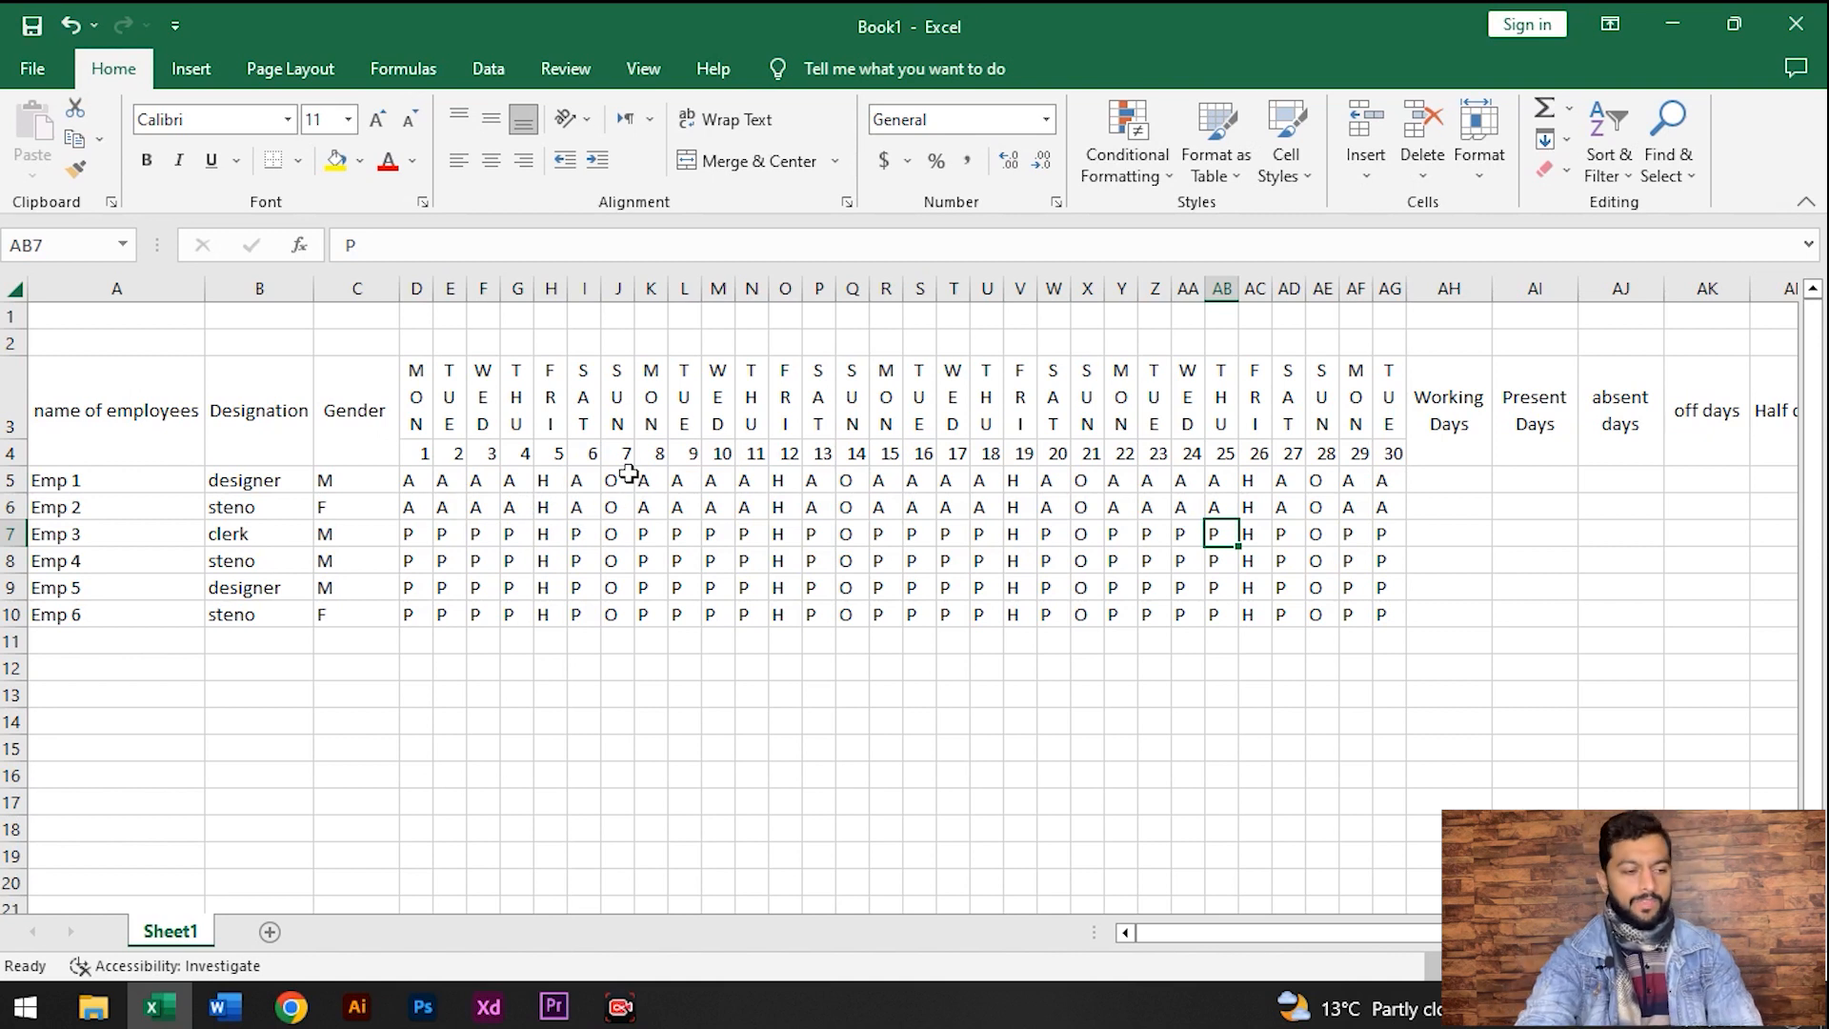
# Apply All Borders to the whole attendance table, A3:AL10, from the employee names to the half days column
pyautogui.click(405, 491)
pyautogui.click(150, 415)
pyautogui.moveTo(1239, 924); pyautogui.dragTo(1162, 887)
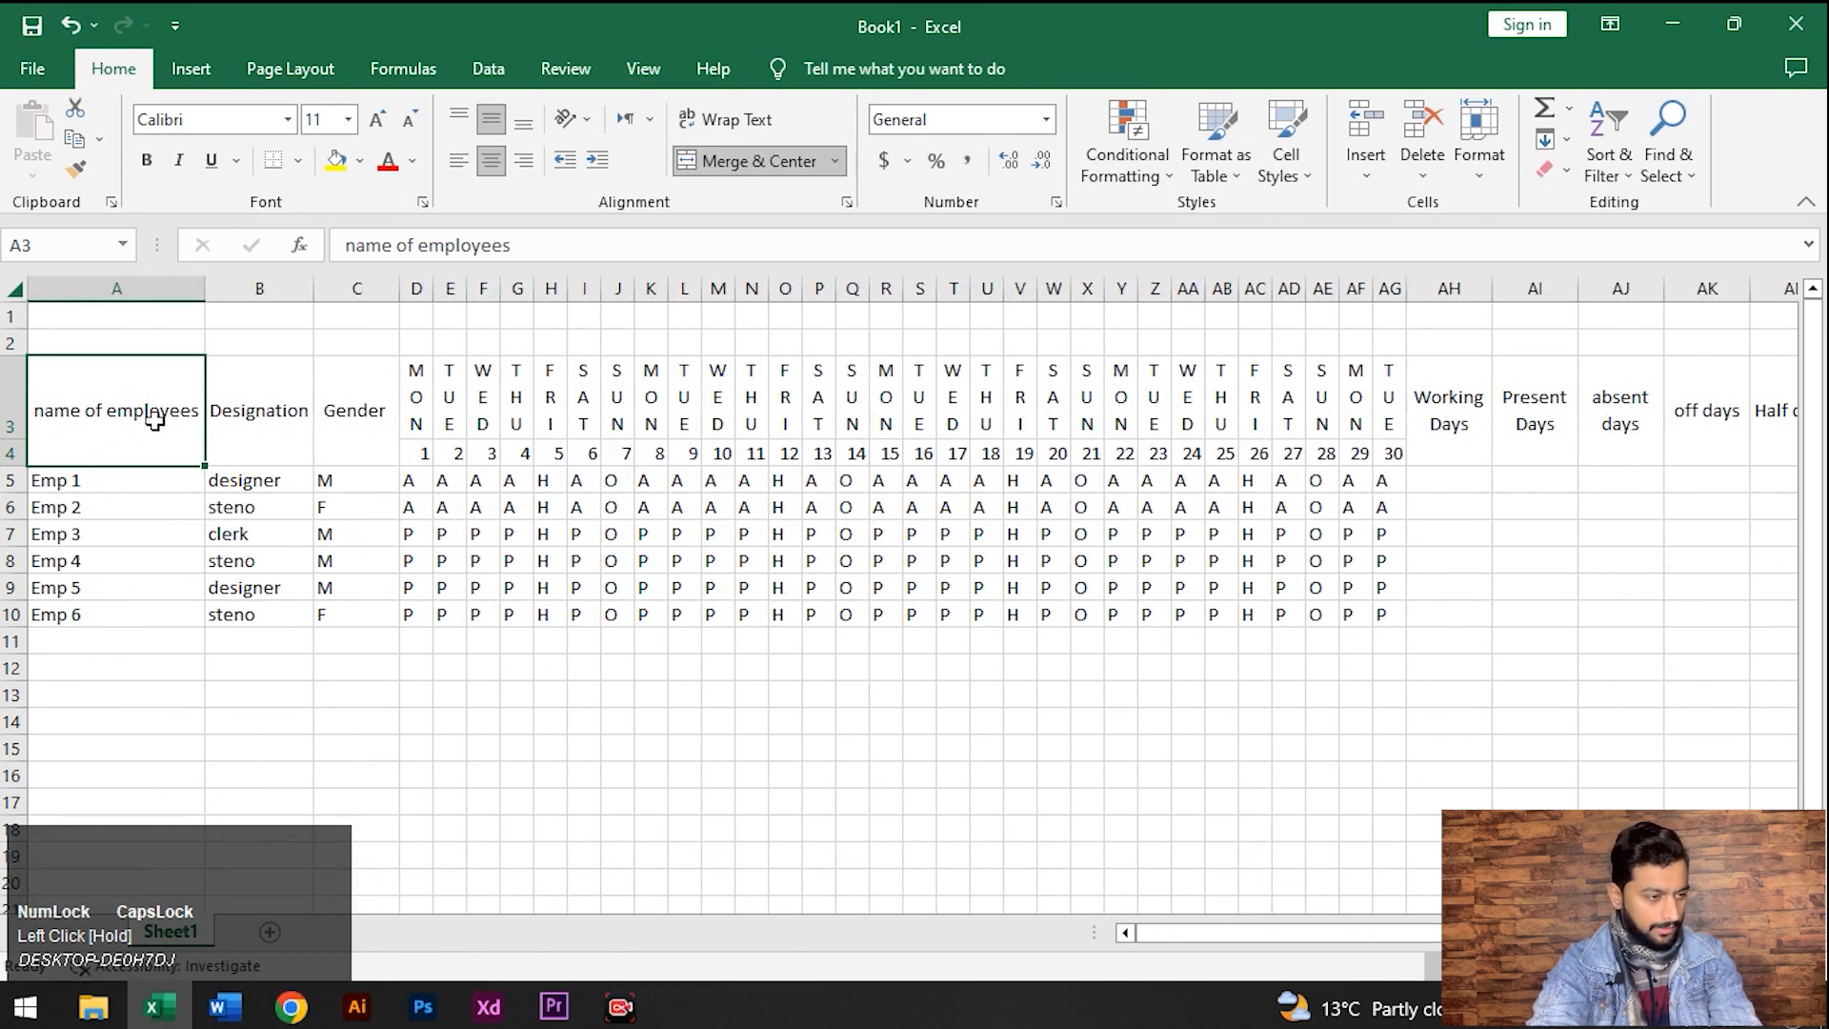
pyautogui.hotkey('shift', 'Right')
pyautogui.hotkey('shift', 'Right')
pyautogui.hotkey('shift', 'Right')
pyautogui.hotkey('shift', 'Right')
pyautogui.hotkey('shift', 'Right')
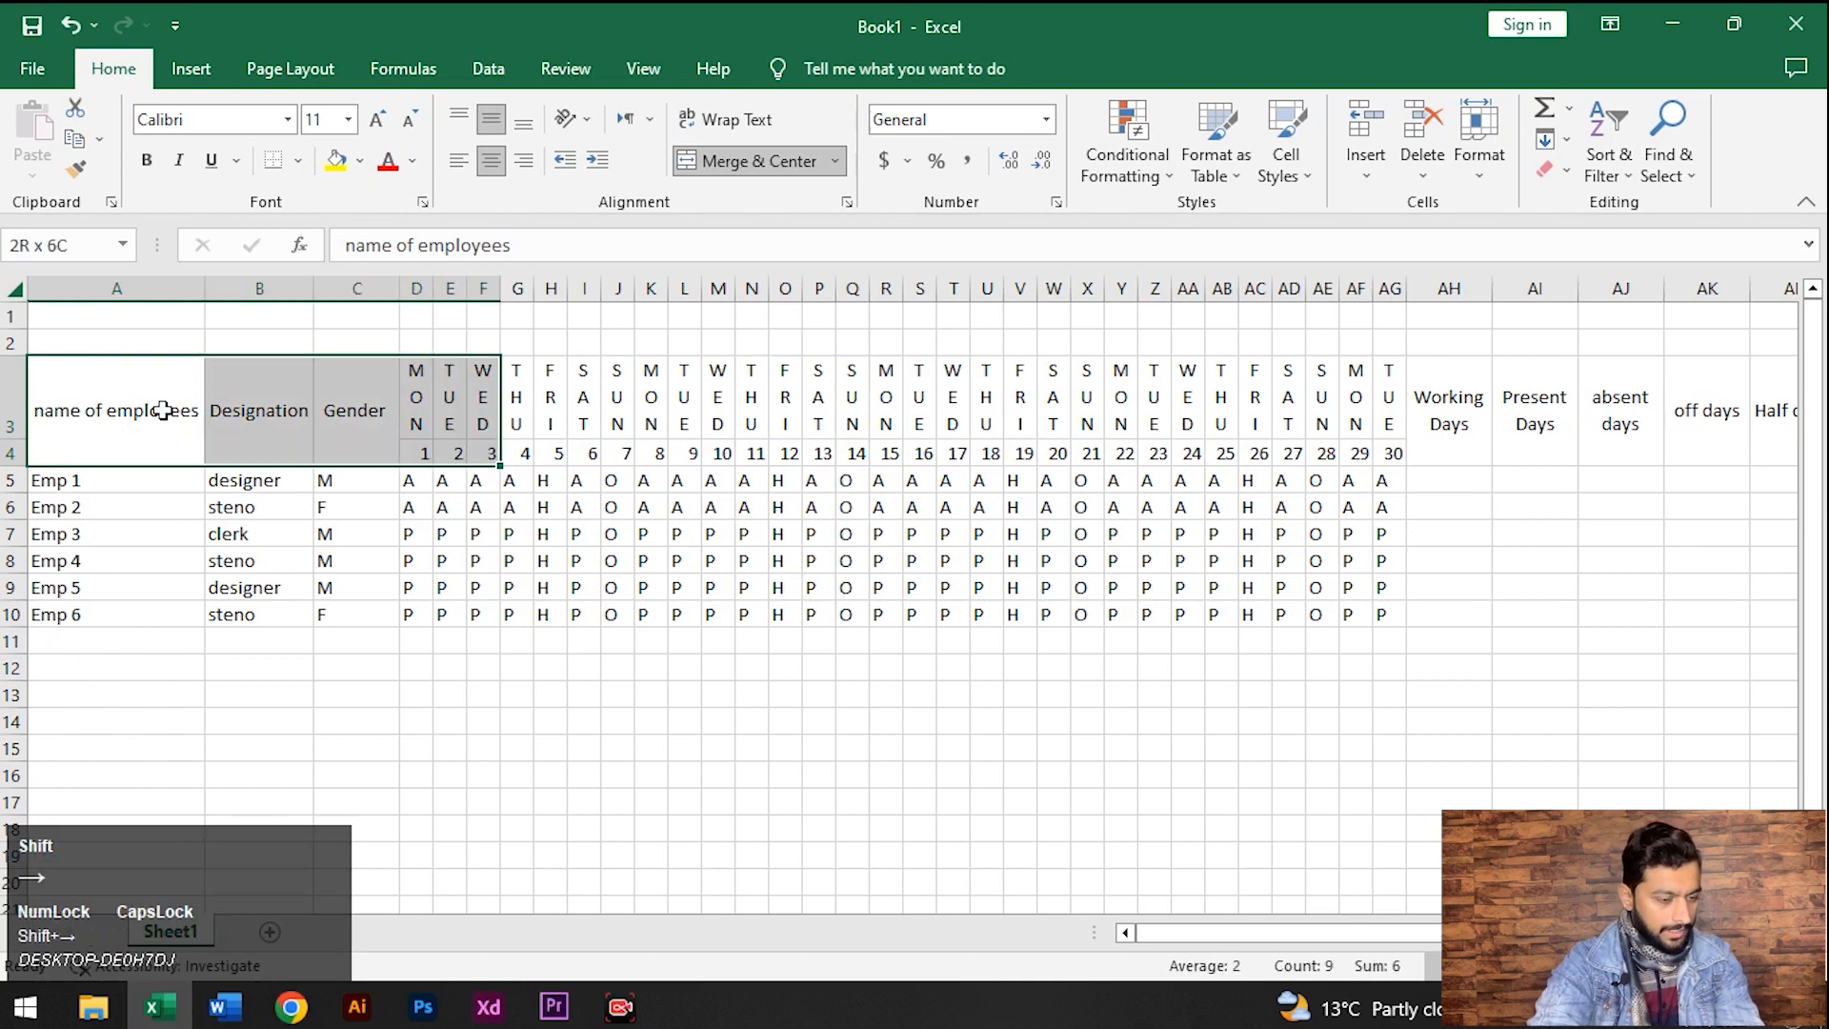
pyautogui.hotkey('shift', 'Right')
pyautogui.hotkey('shift', 'Right')
pyautogui.hotkey('shift', 'Right')
pyautogui.hotkey('shift', 'Right')
pyautogui.hotkey('shift', 'Right')
pyautogui.hotkey('shift', 'Right')
pyautogui.hotkey('shift', 'Right')
pyautogui.hotkey('shift', 'Right')
pyautogui.hotkey('shift', 'Right')
pyautogui.hotkey('shift', 'Right')
pyautogui.hotkey('shift', 'Right')
pyautogui.hotkey('shift', 'Right')
pyautogui.hotkey('shift', 'Right')
pyautogui.hotkey('shift', 'Right')
pyautogui.hotkey('shift', 'Right')
pyautogui.hotkey('shift', 'Right')
pyautogui.hotkey('shift', 'Right')
pyautogui.hotkey('shift', 'Right')
pyautogui.hotkey('shift', 'Right')
pyautogui.hotkey('shift', 'Right')
pyautogui.hotkey('shift', 'Down')
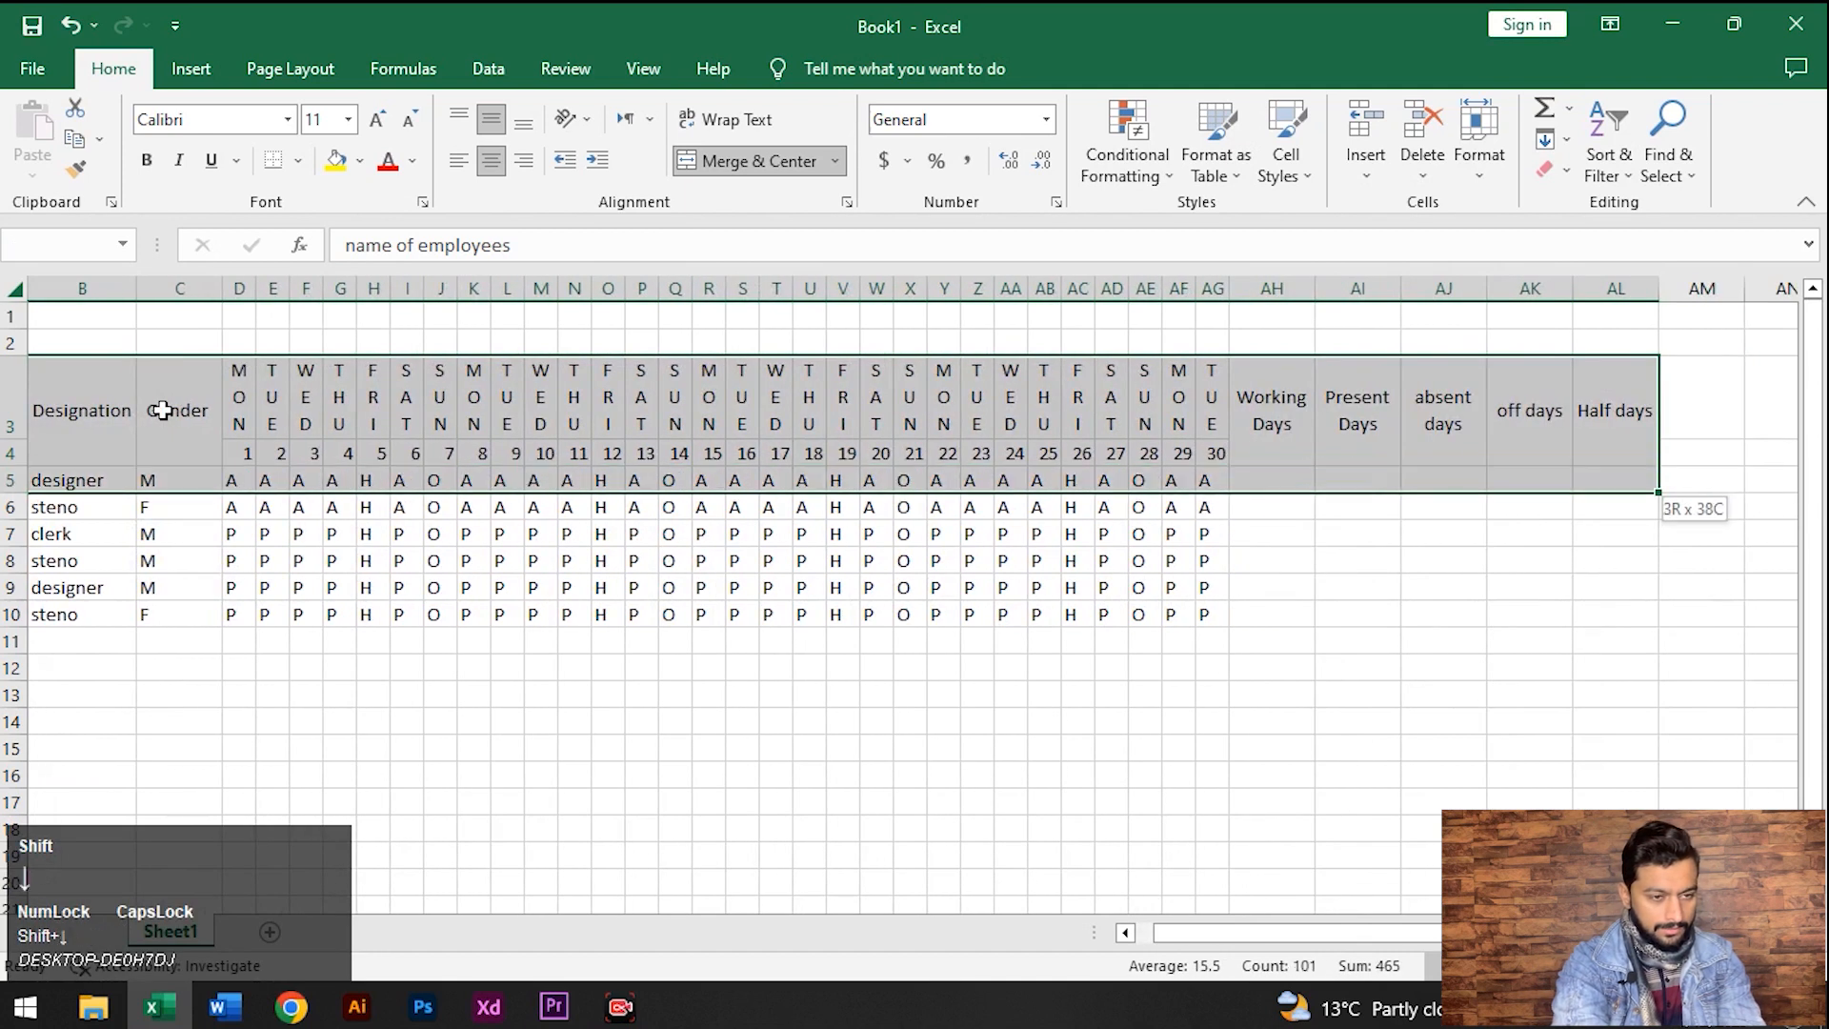
pyautogui.hotkey('shift', 'Down')
pyautogui.hotkey('shift', 'Down')
pyautogui.hotkey('shift', 'Down')
pyautogui.hotkey('shift', 'Down')
pyautogui.hotkey('shift', 'Down')
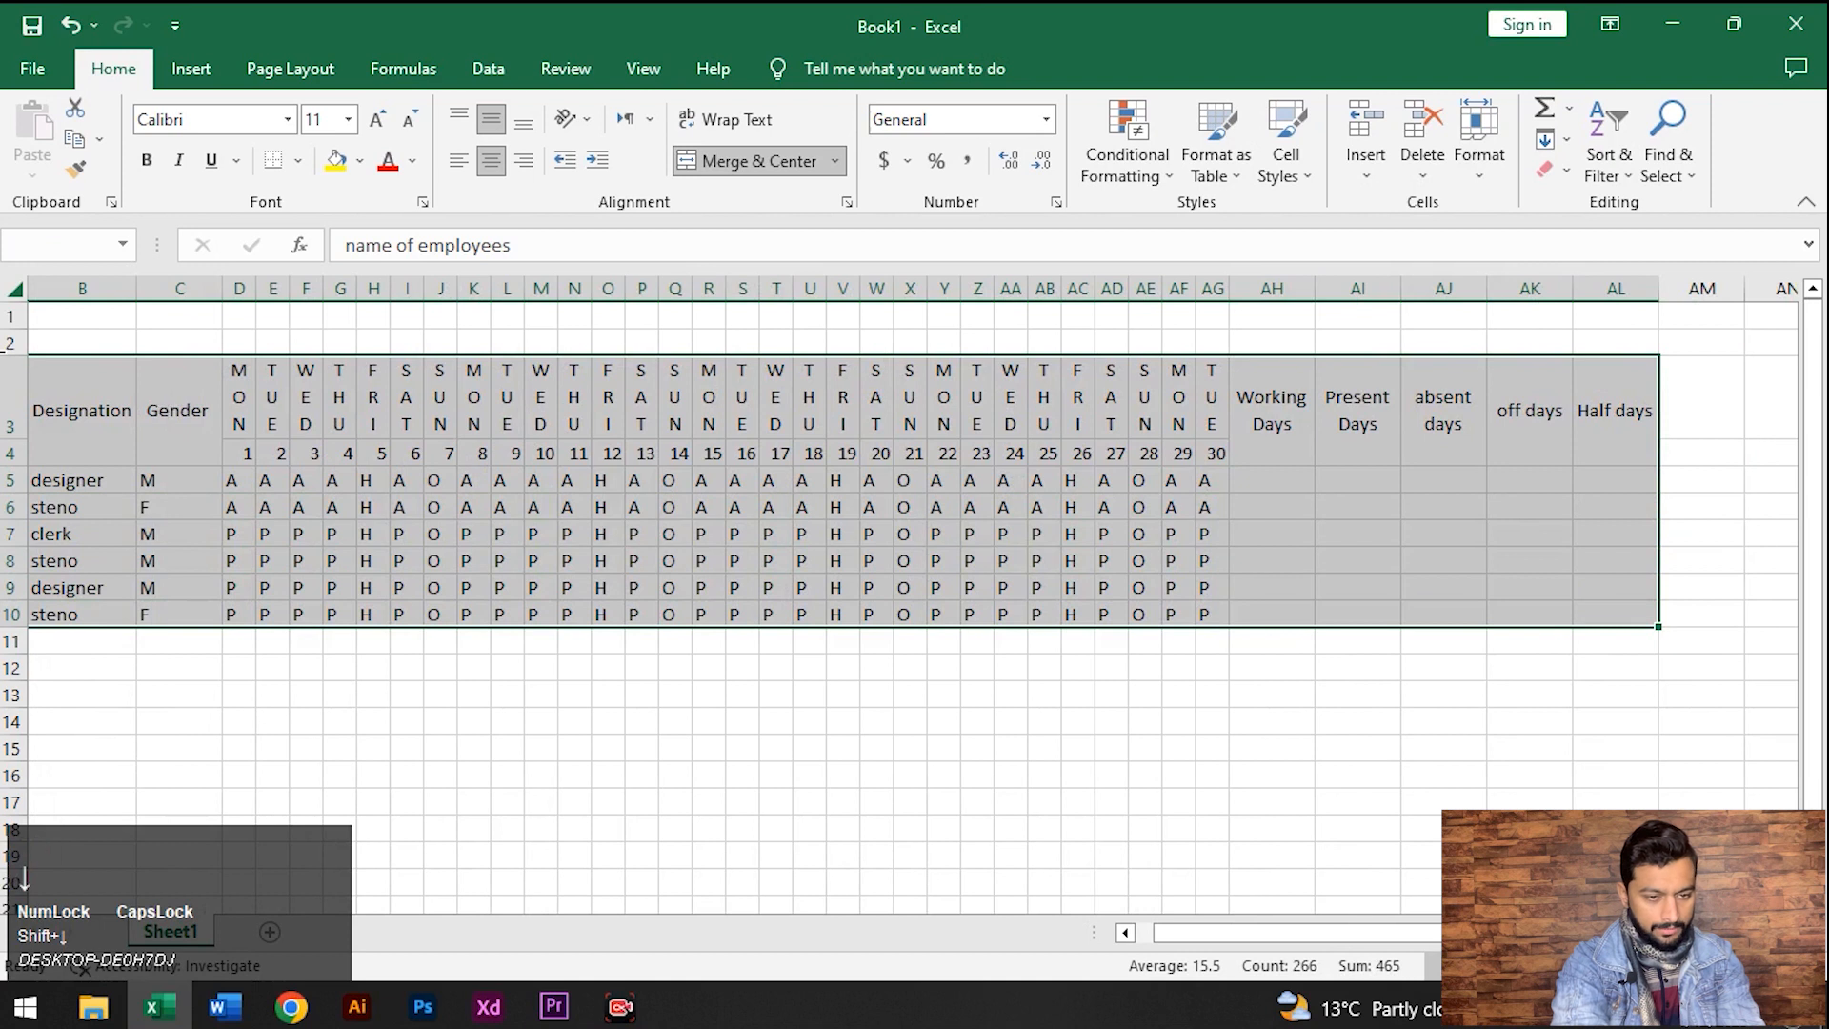
pyautogui.click(299, 160)
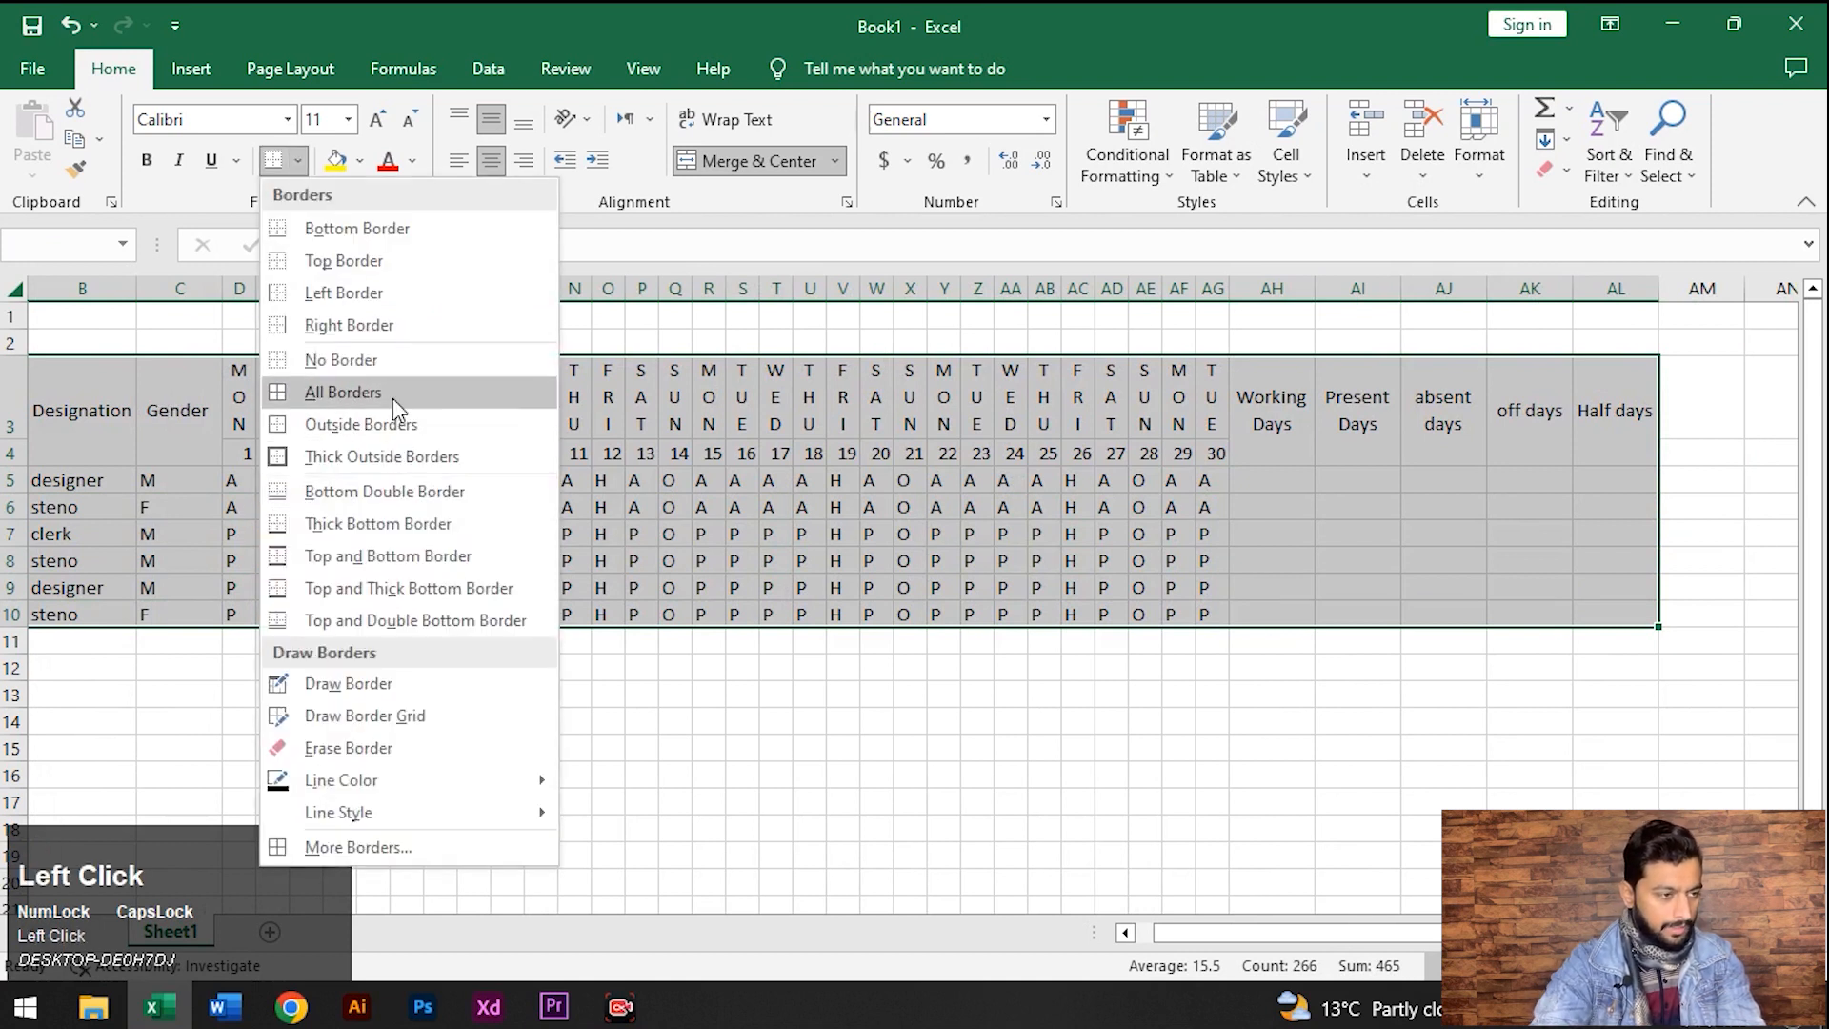
pyautogui.click(392, 398)
# Undo and reapply All Borders on the attendance table A3:AL10, and center its contents horizontally
pyautogui.click(110, 457)
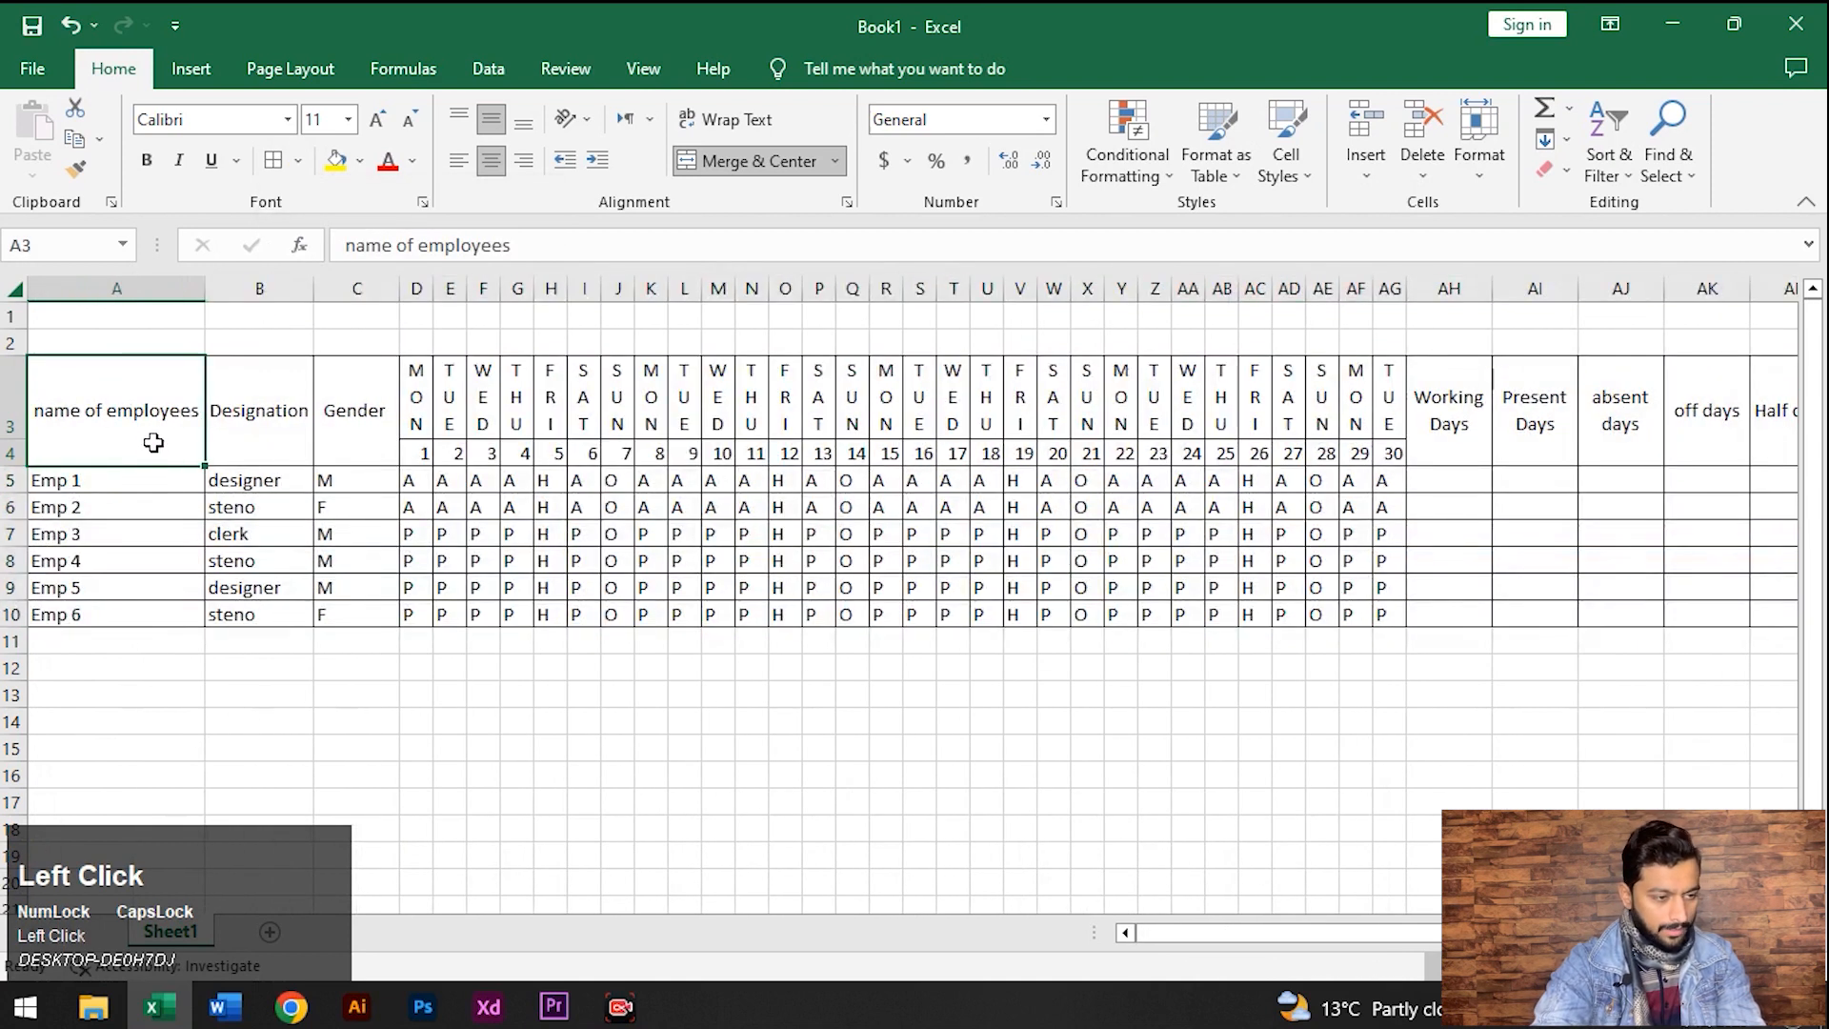
pyautogui.hotkey('ctrl', 'z')
pyautogui.click(299, 162)
pyautogui.click(329, 392)
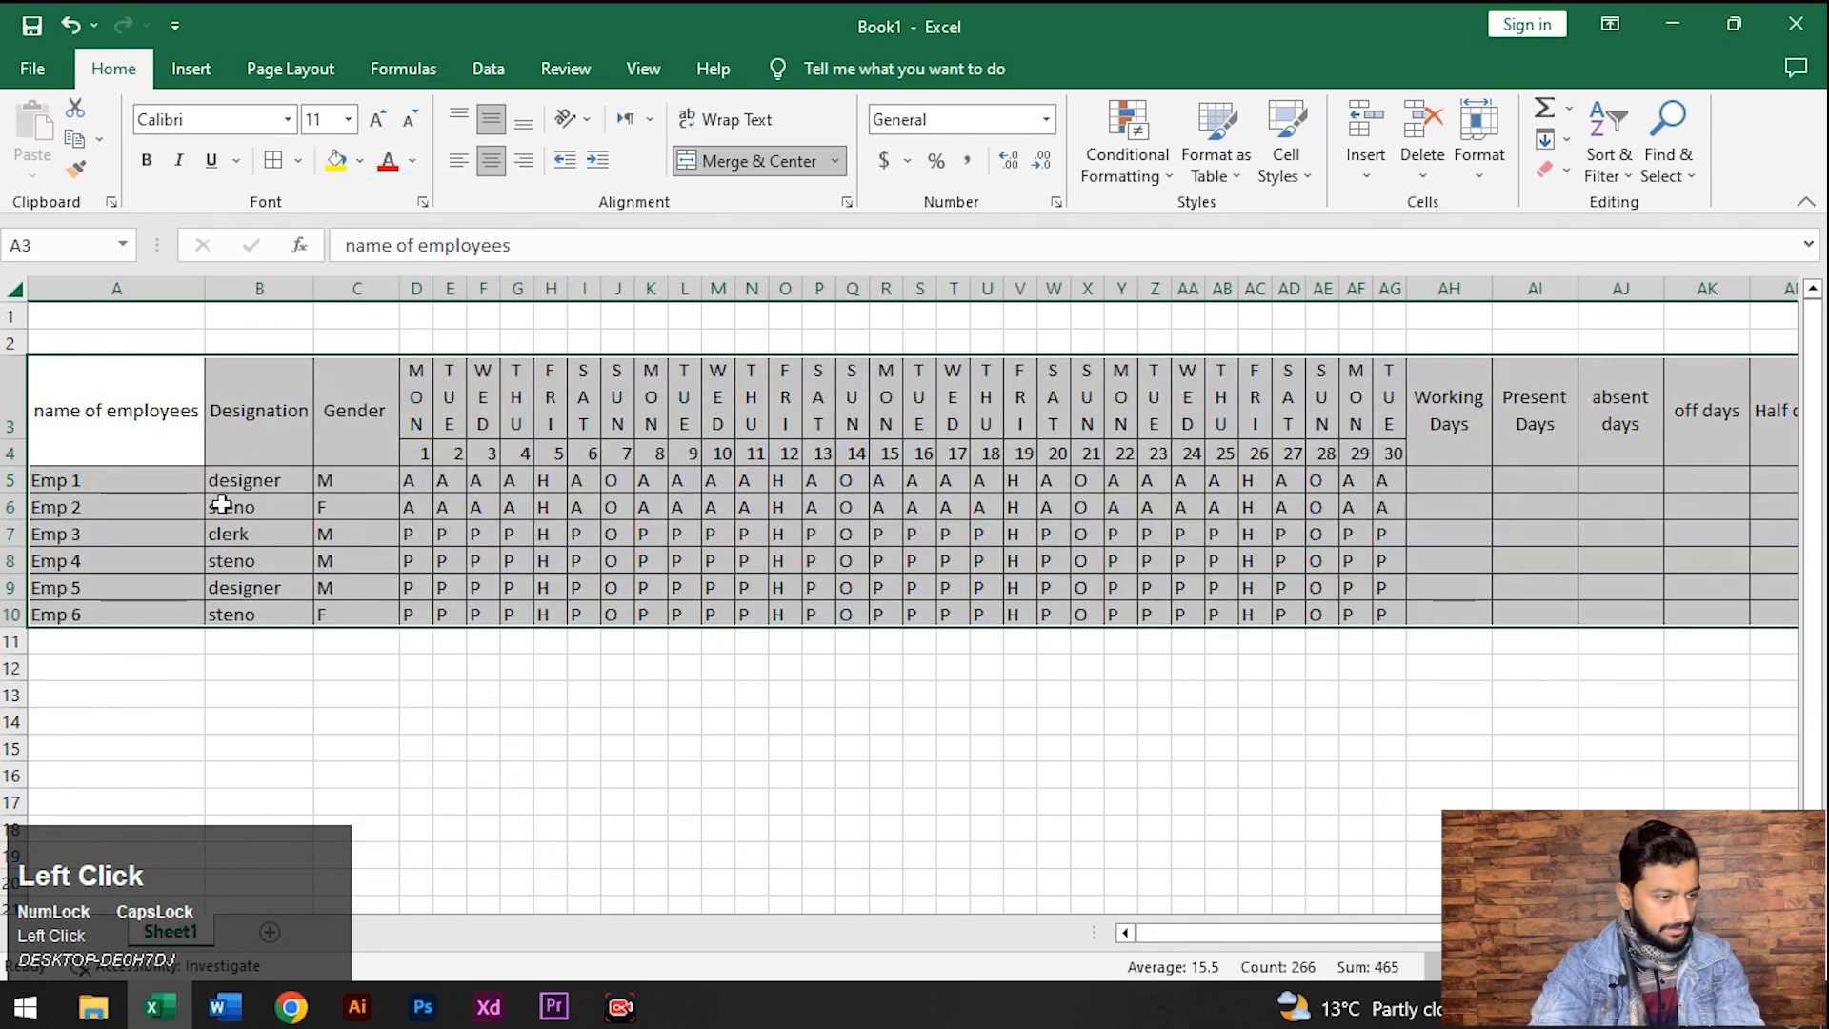
pyautogui.click(492, 164)
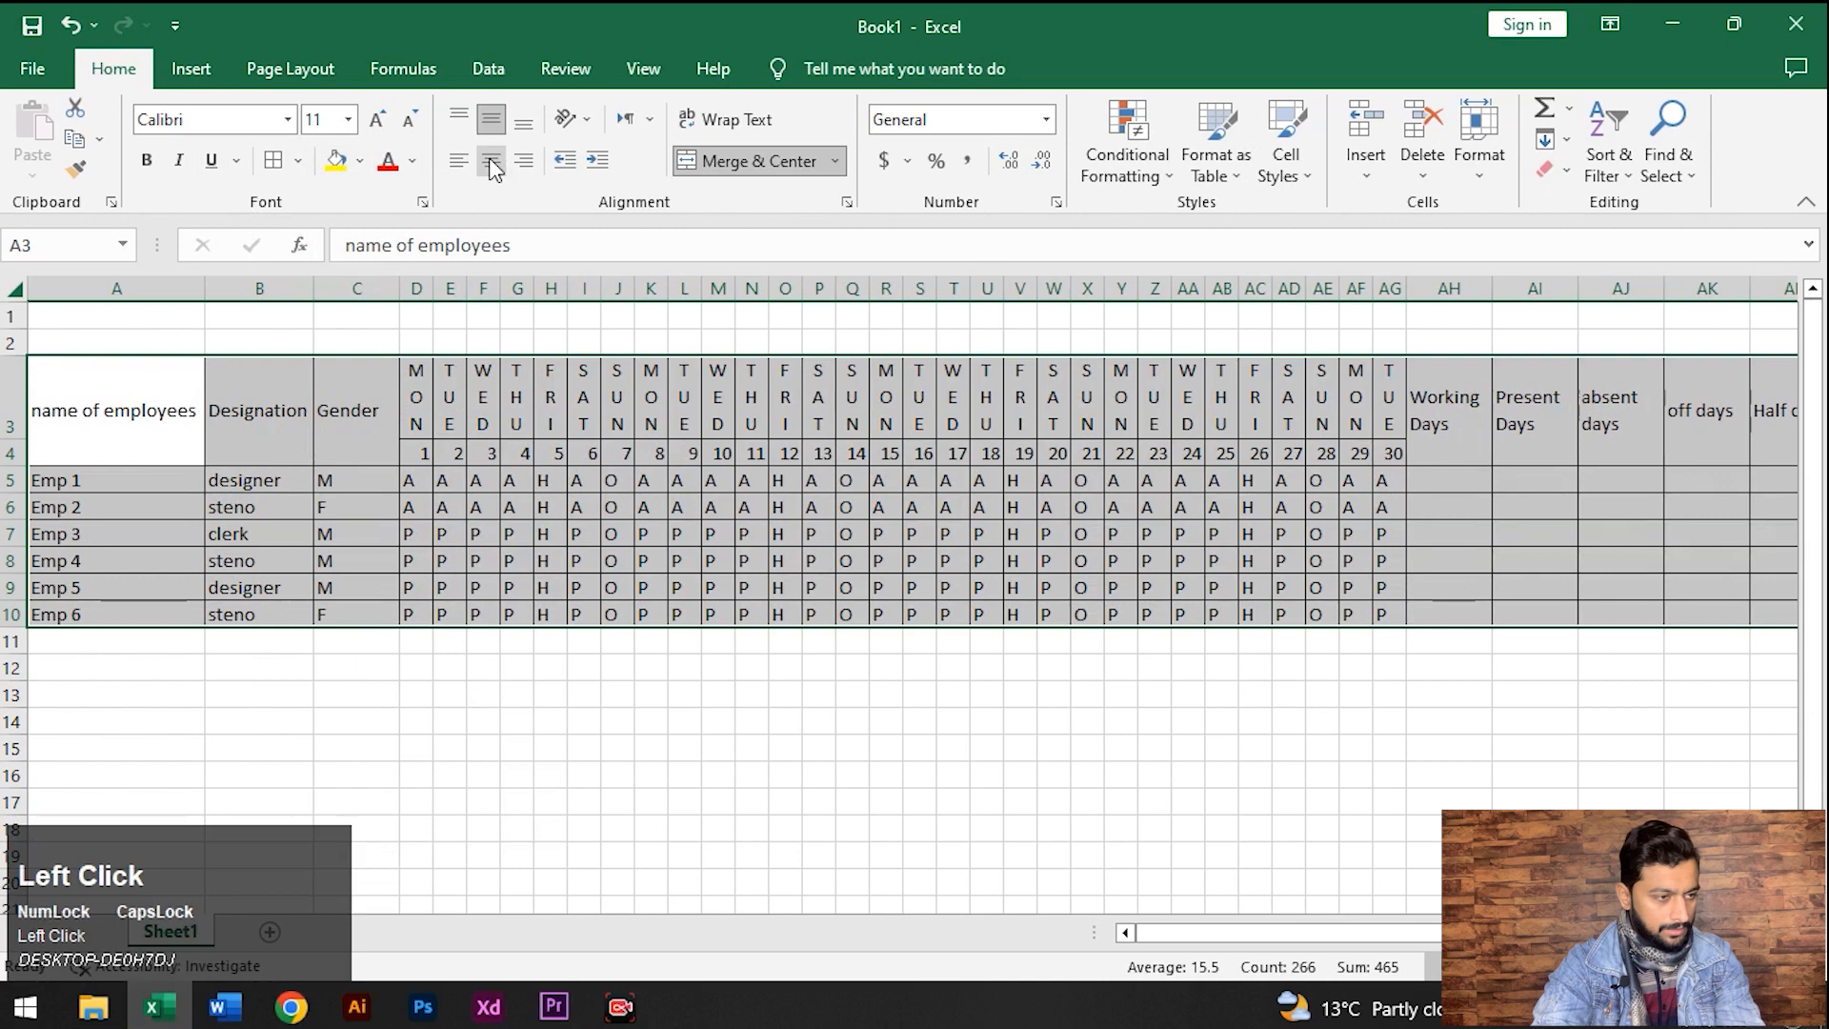
pyautogui.click(491, 164)
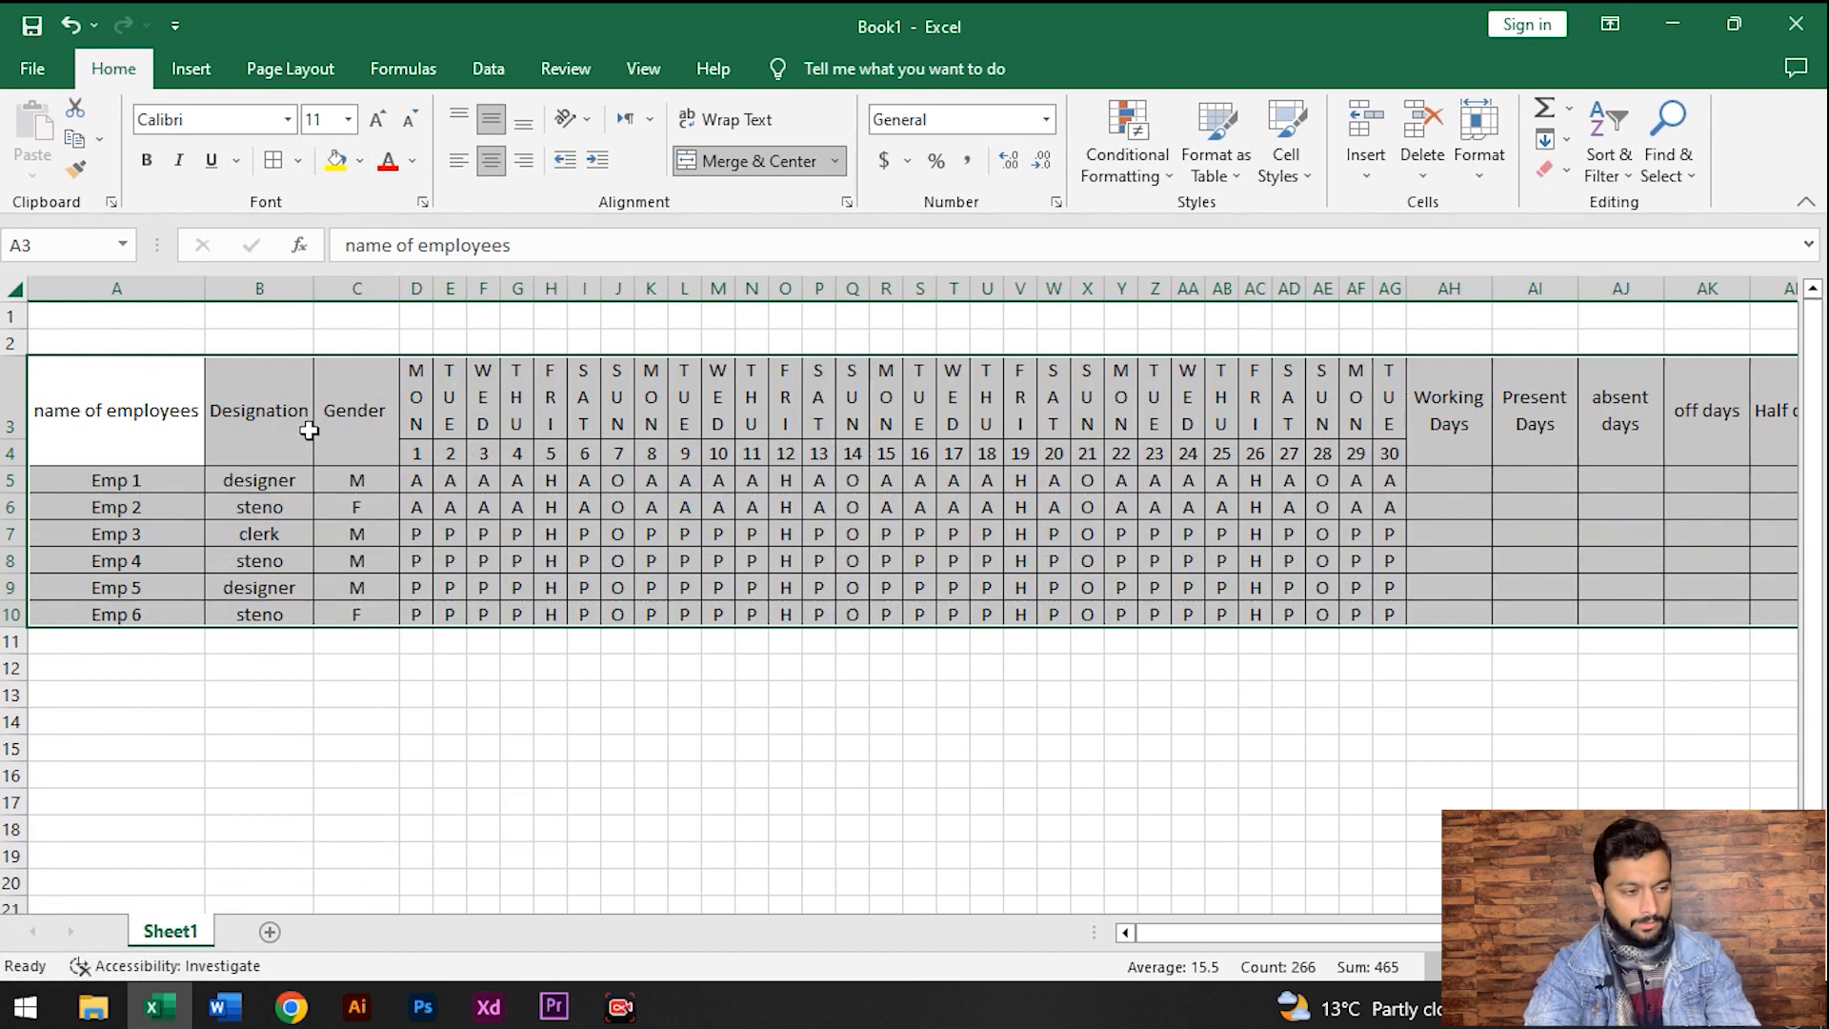
pyautogui.click(174, 431)
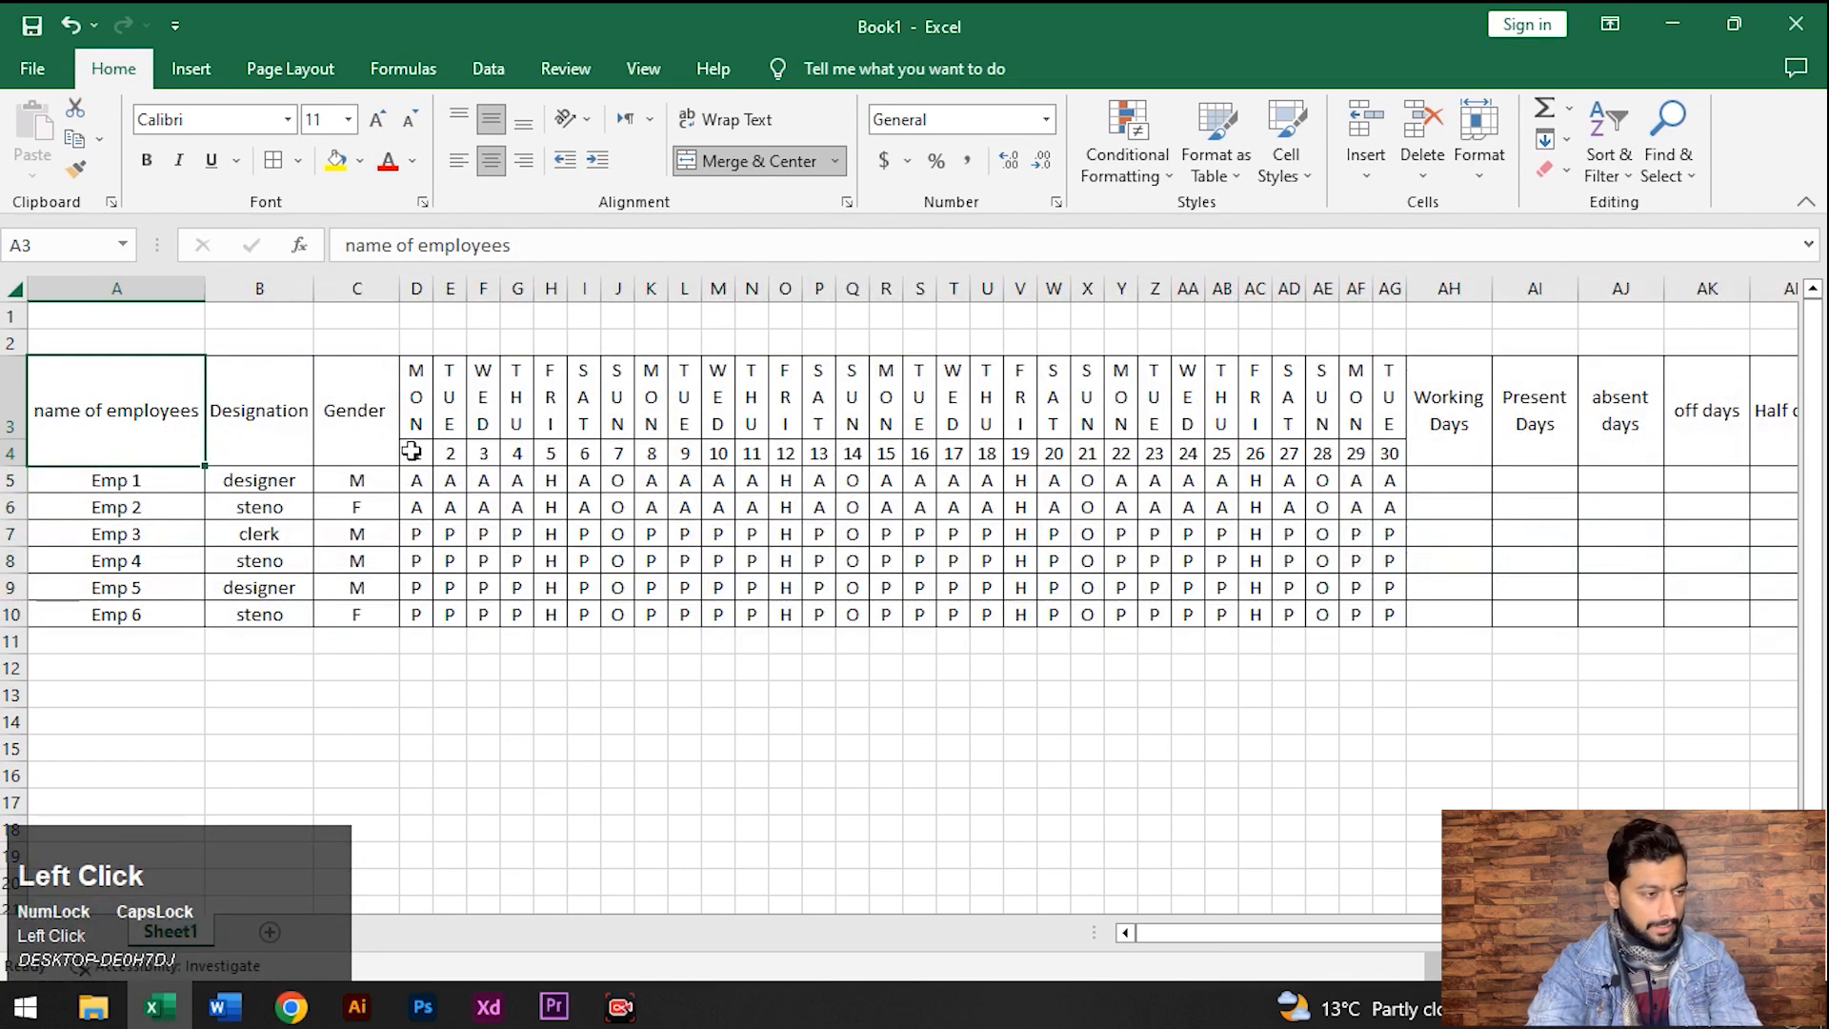
# Fill the first Friday column, H3:H10, with a light blue theme color
pyautogui.click(545, 376)
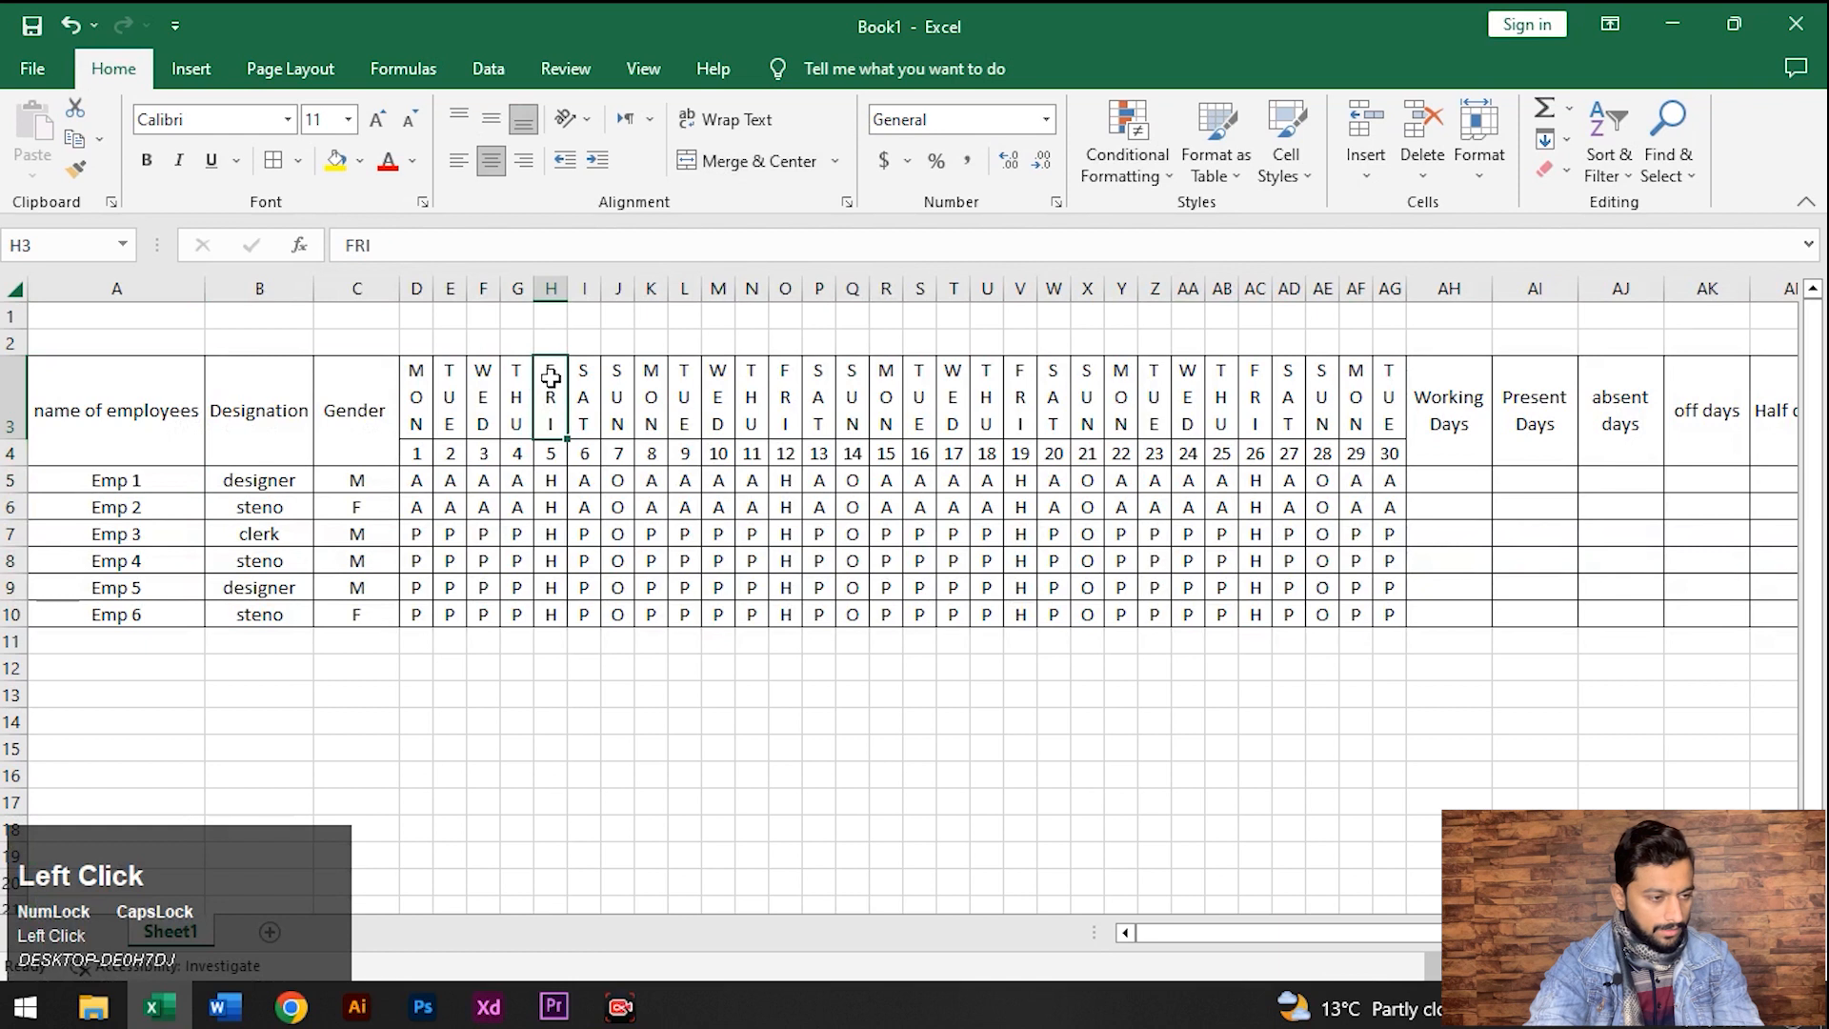
pyautogui.hotkey('shift', 'Down')
pyautogui.hotkey('shift', 'Down')
pyautogui.hotkey('shift', 'Down')
pyautogui.hotkey('shift', 'Down')
pyautogui.hotkey('shift', 'Down')
pyautogui.hotkey('shift', 'Down')
pyautogui.hotkey('shift', 'Down')
pyautogui.hotkey('shift', 'Down')
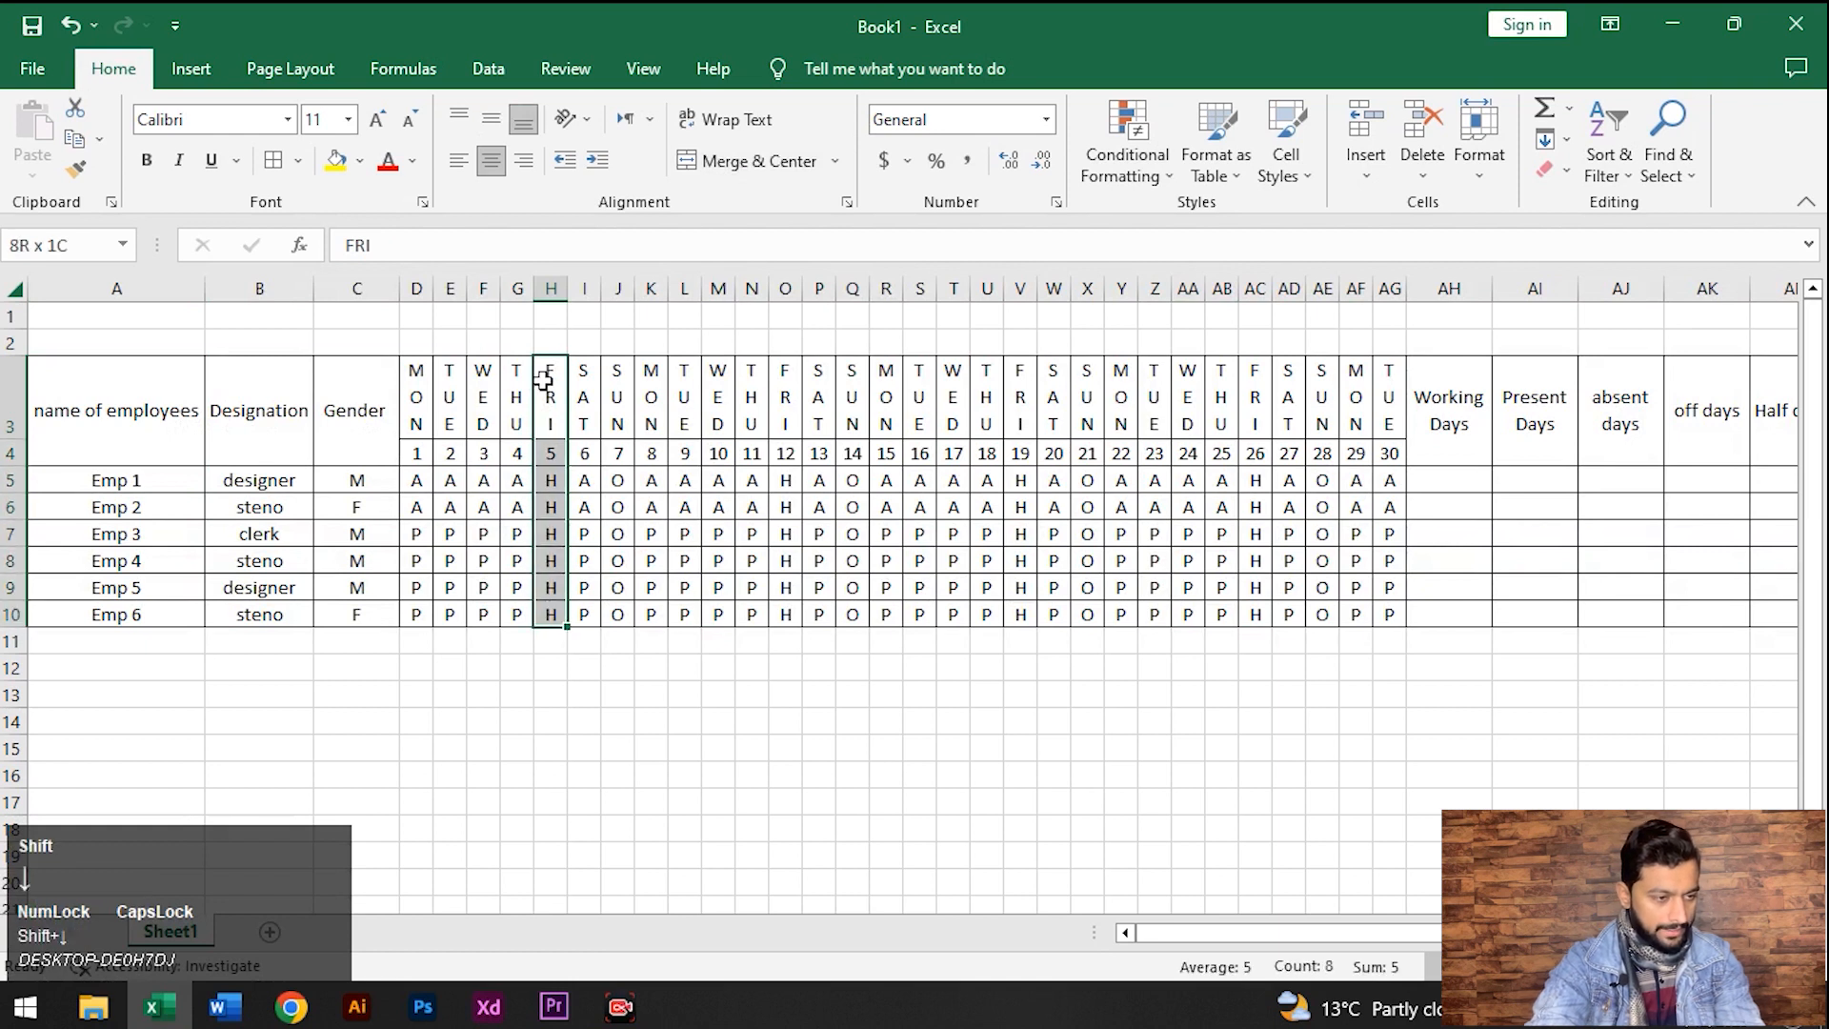
pyautogui.hotkey('shift', 'Up')
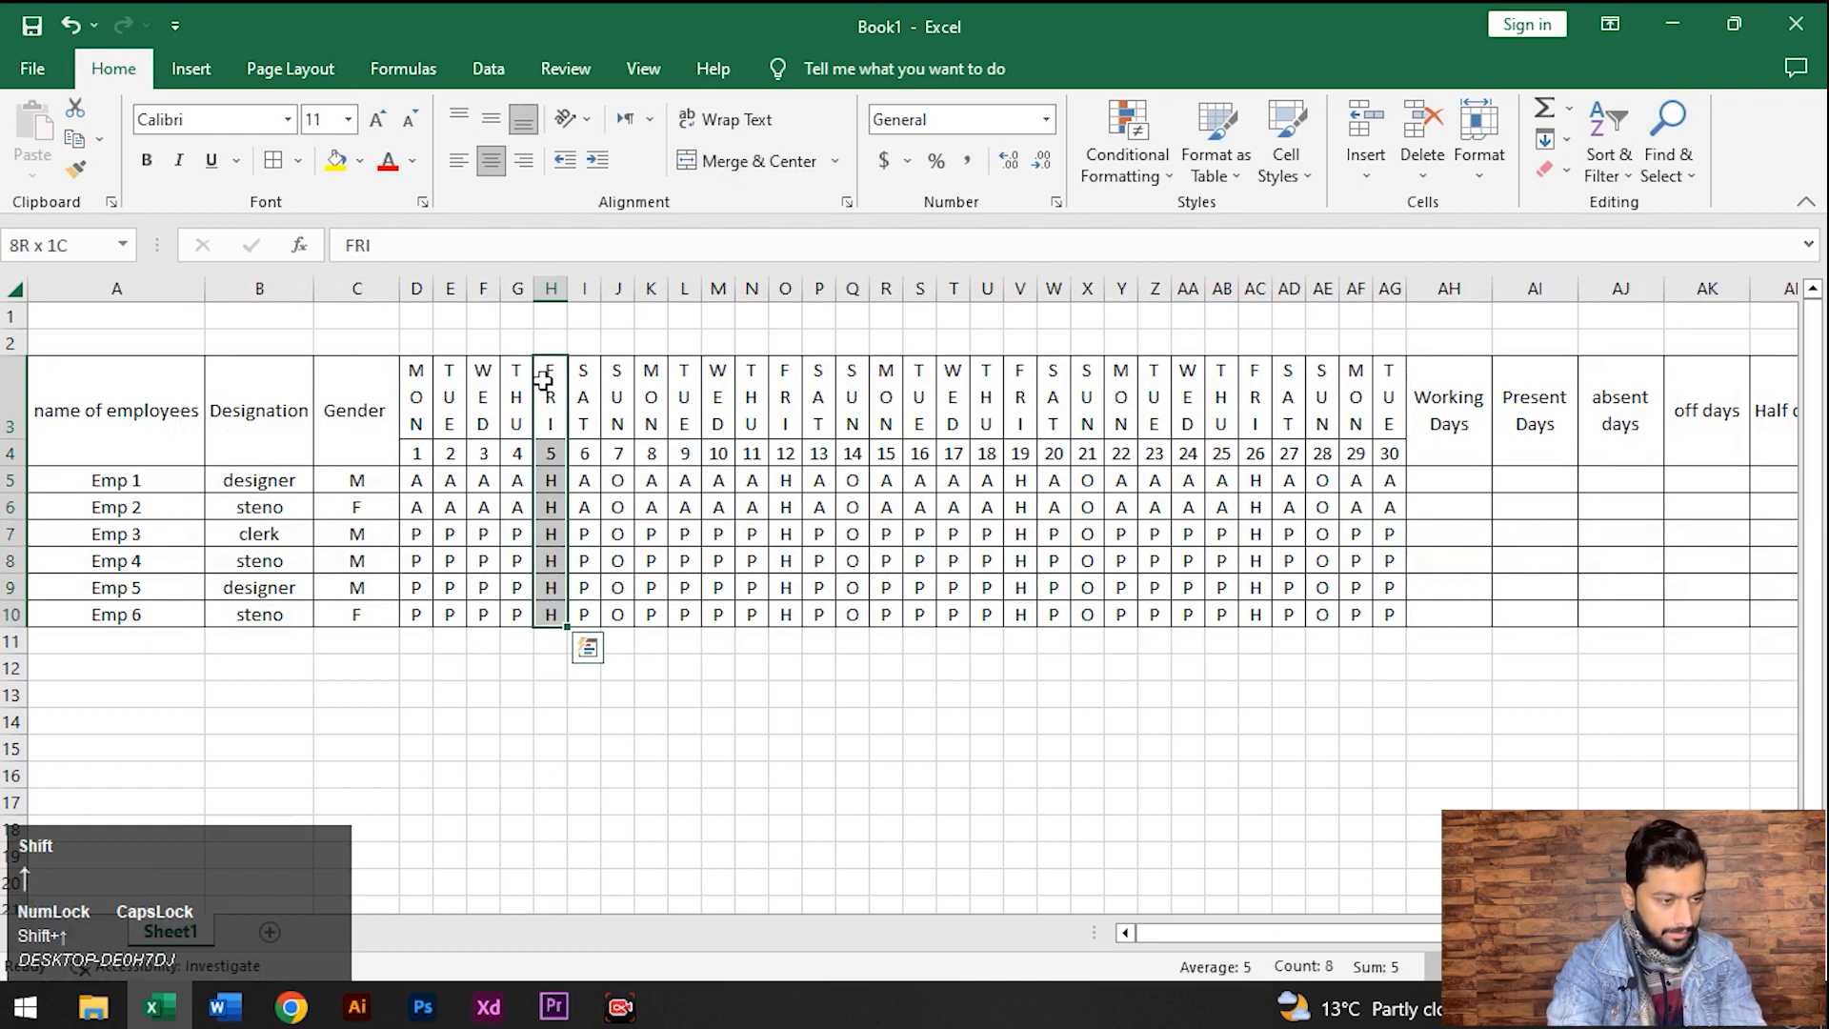
pyautogui.click(545, 379)
pyautogui.hotkey('shift', 'Down')
pyautogui.hotkey('shift', 'Down')
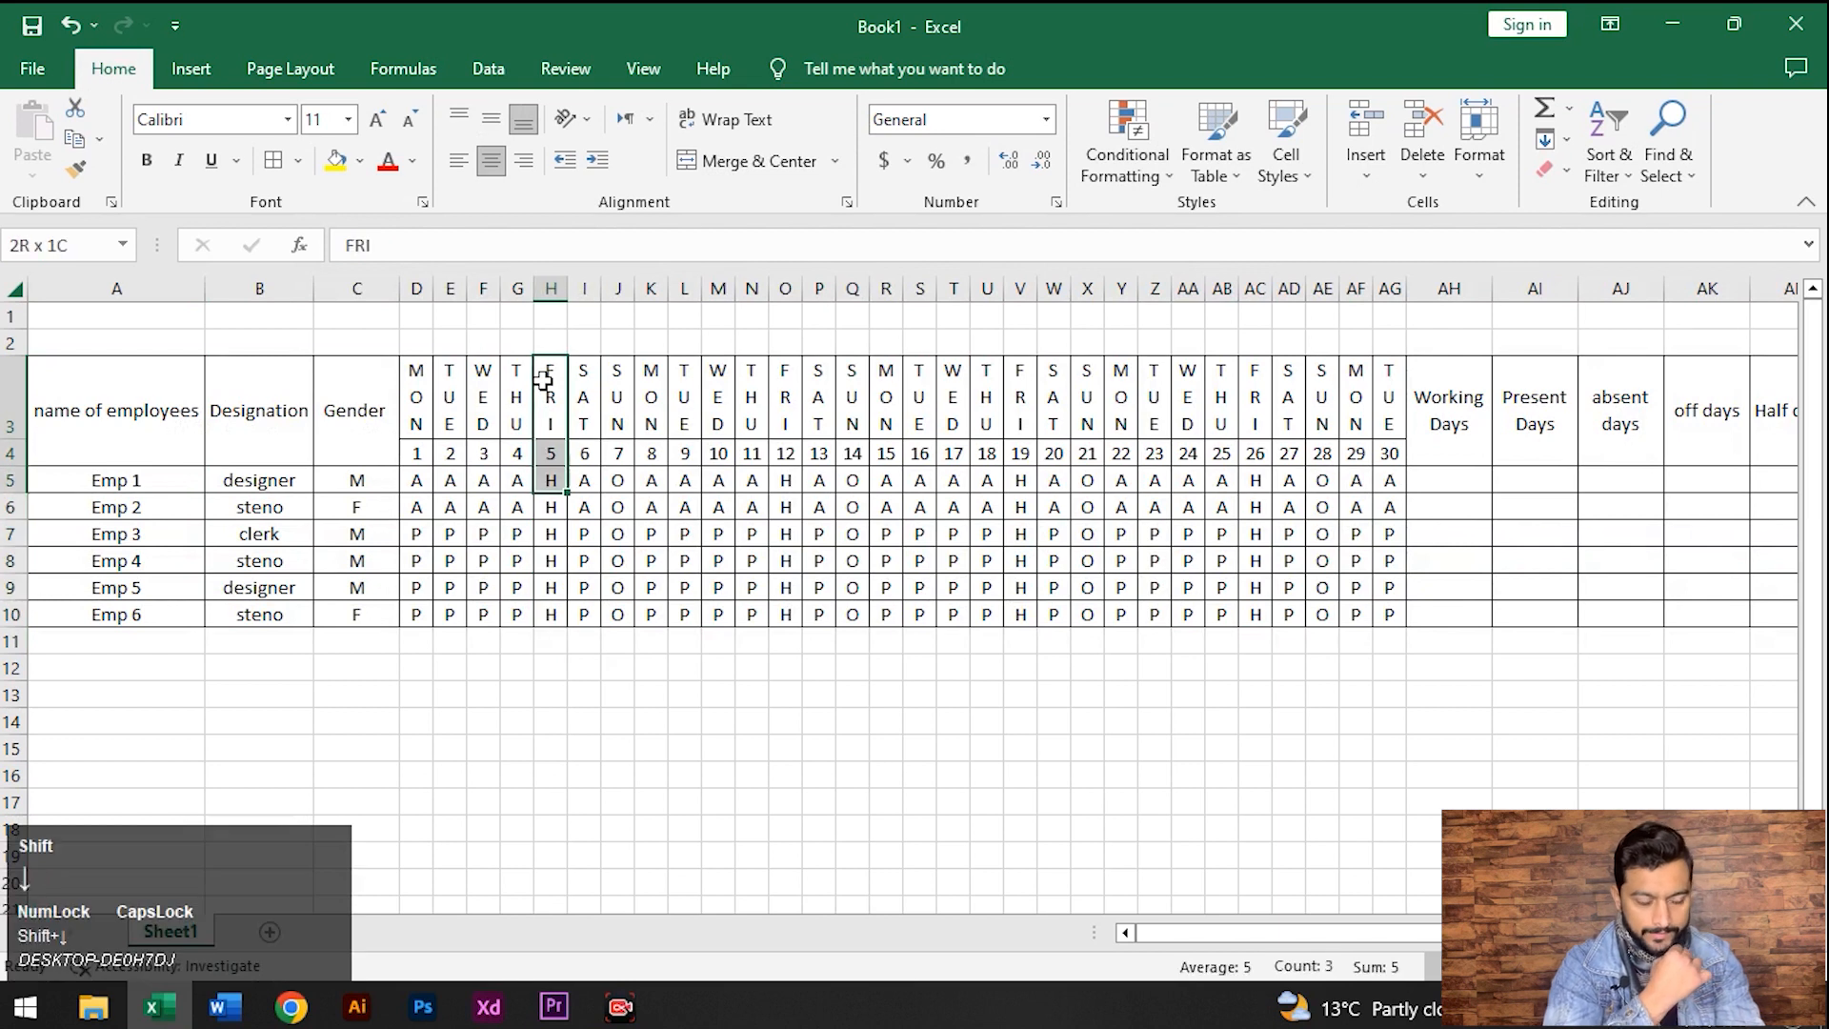
pyautogui.hotkey('shift', 'Down')
pyautogui.hotkey('shift', 'Down')
pyautogui.hotkey('shift', 'Down')
pyautogui.hotkey('shift', 'Down')
pyautogui.hotkey('shift', 'Down')
pyautogui.hotkey('shift', 'Down')
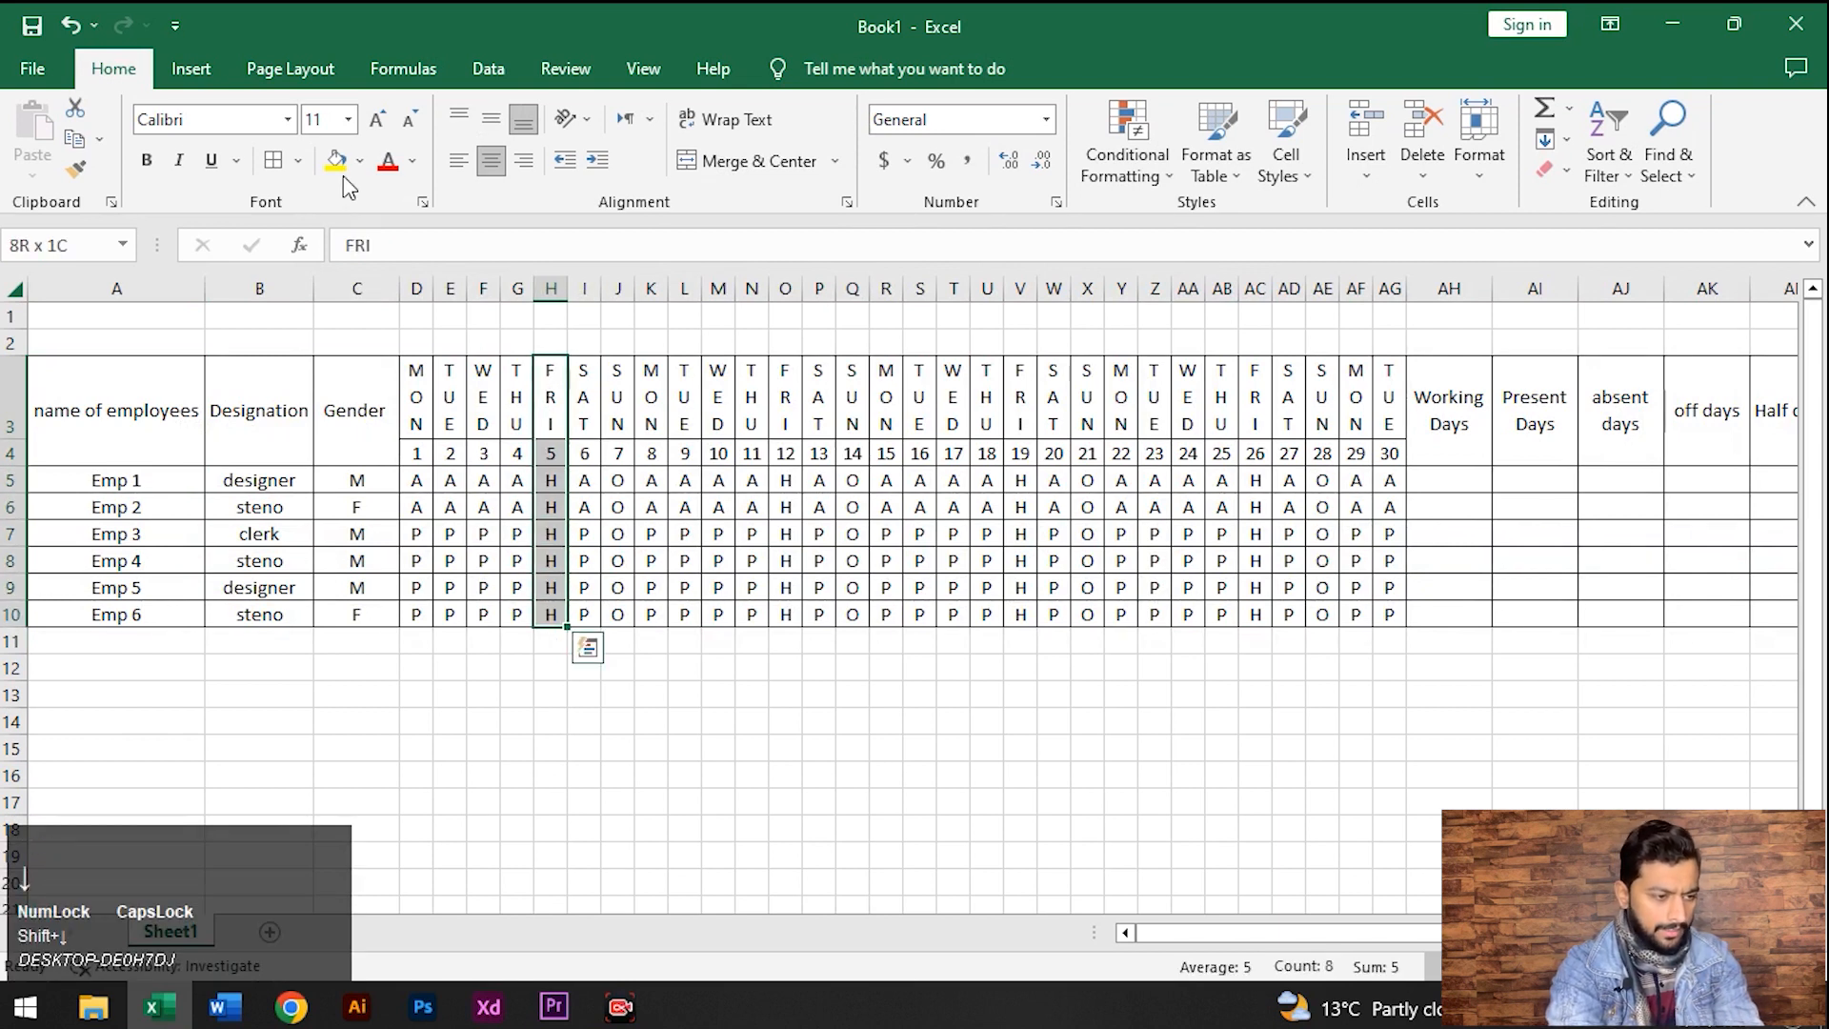
pyautogui.click(361, 167)
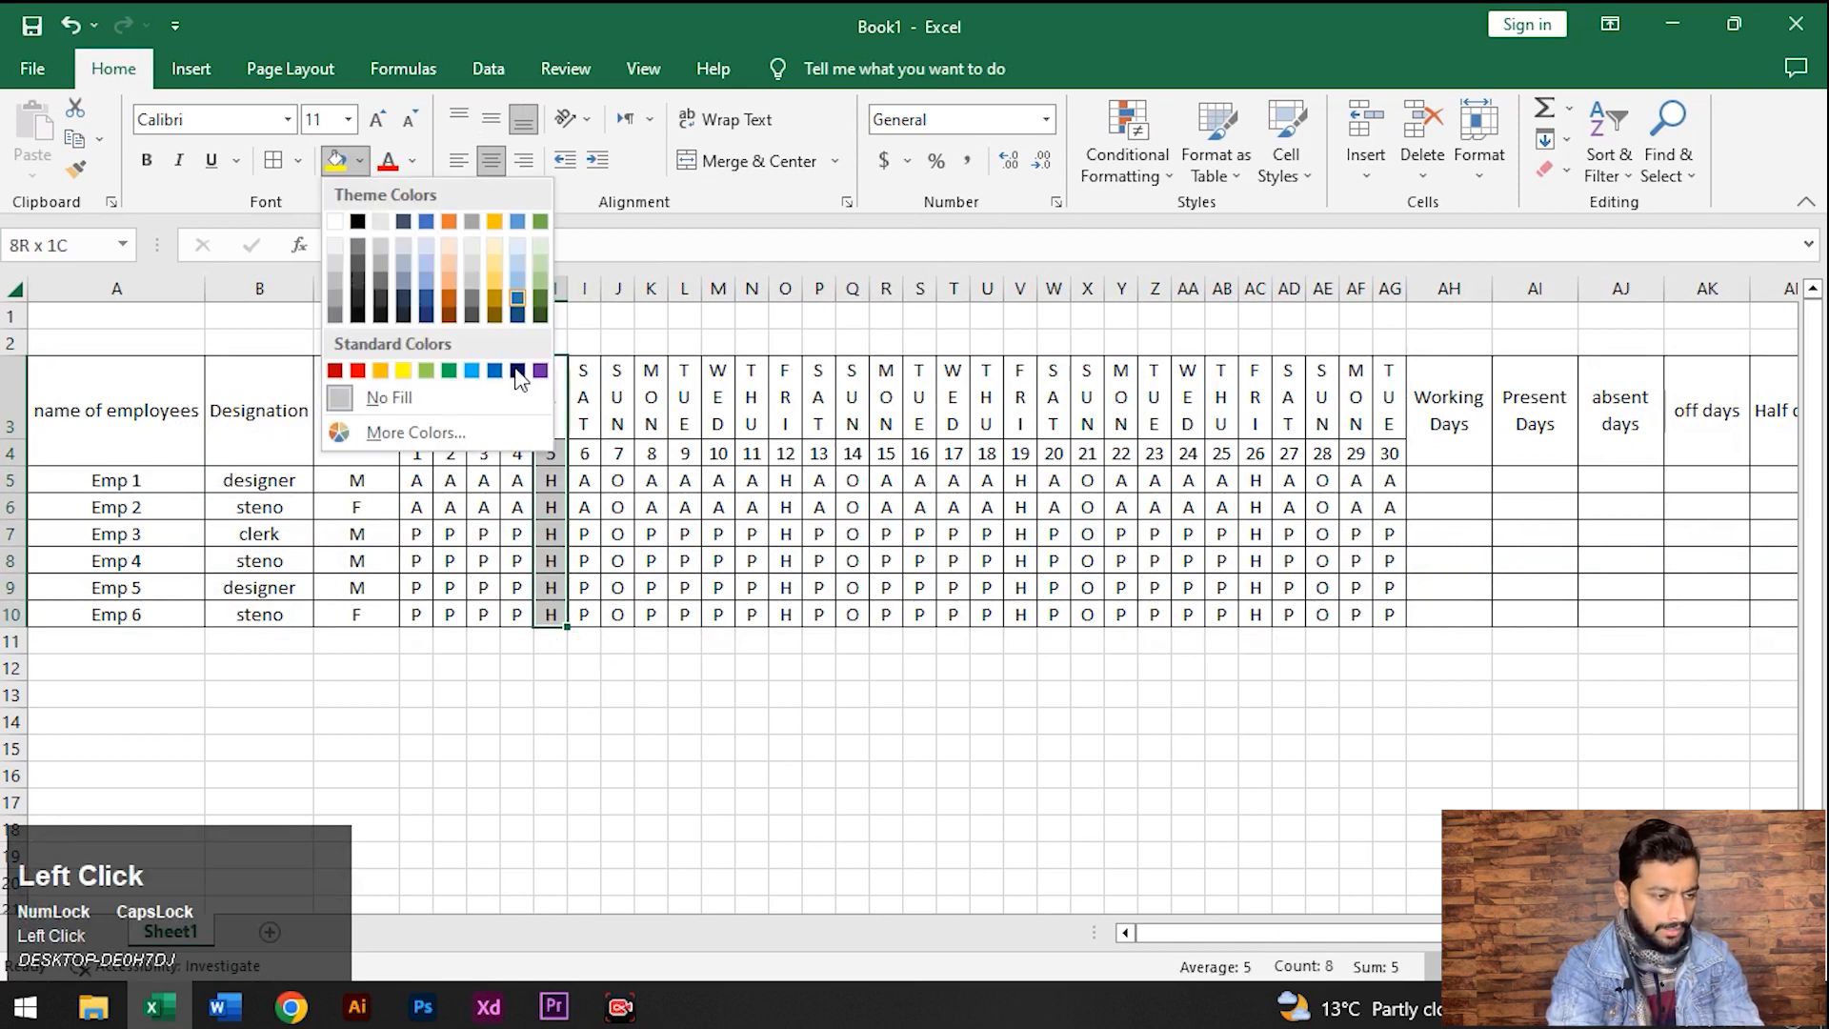
pyautogui.click(431, 268)
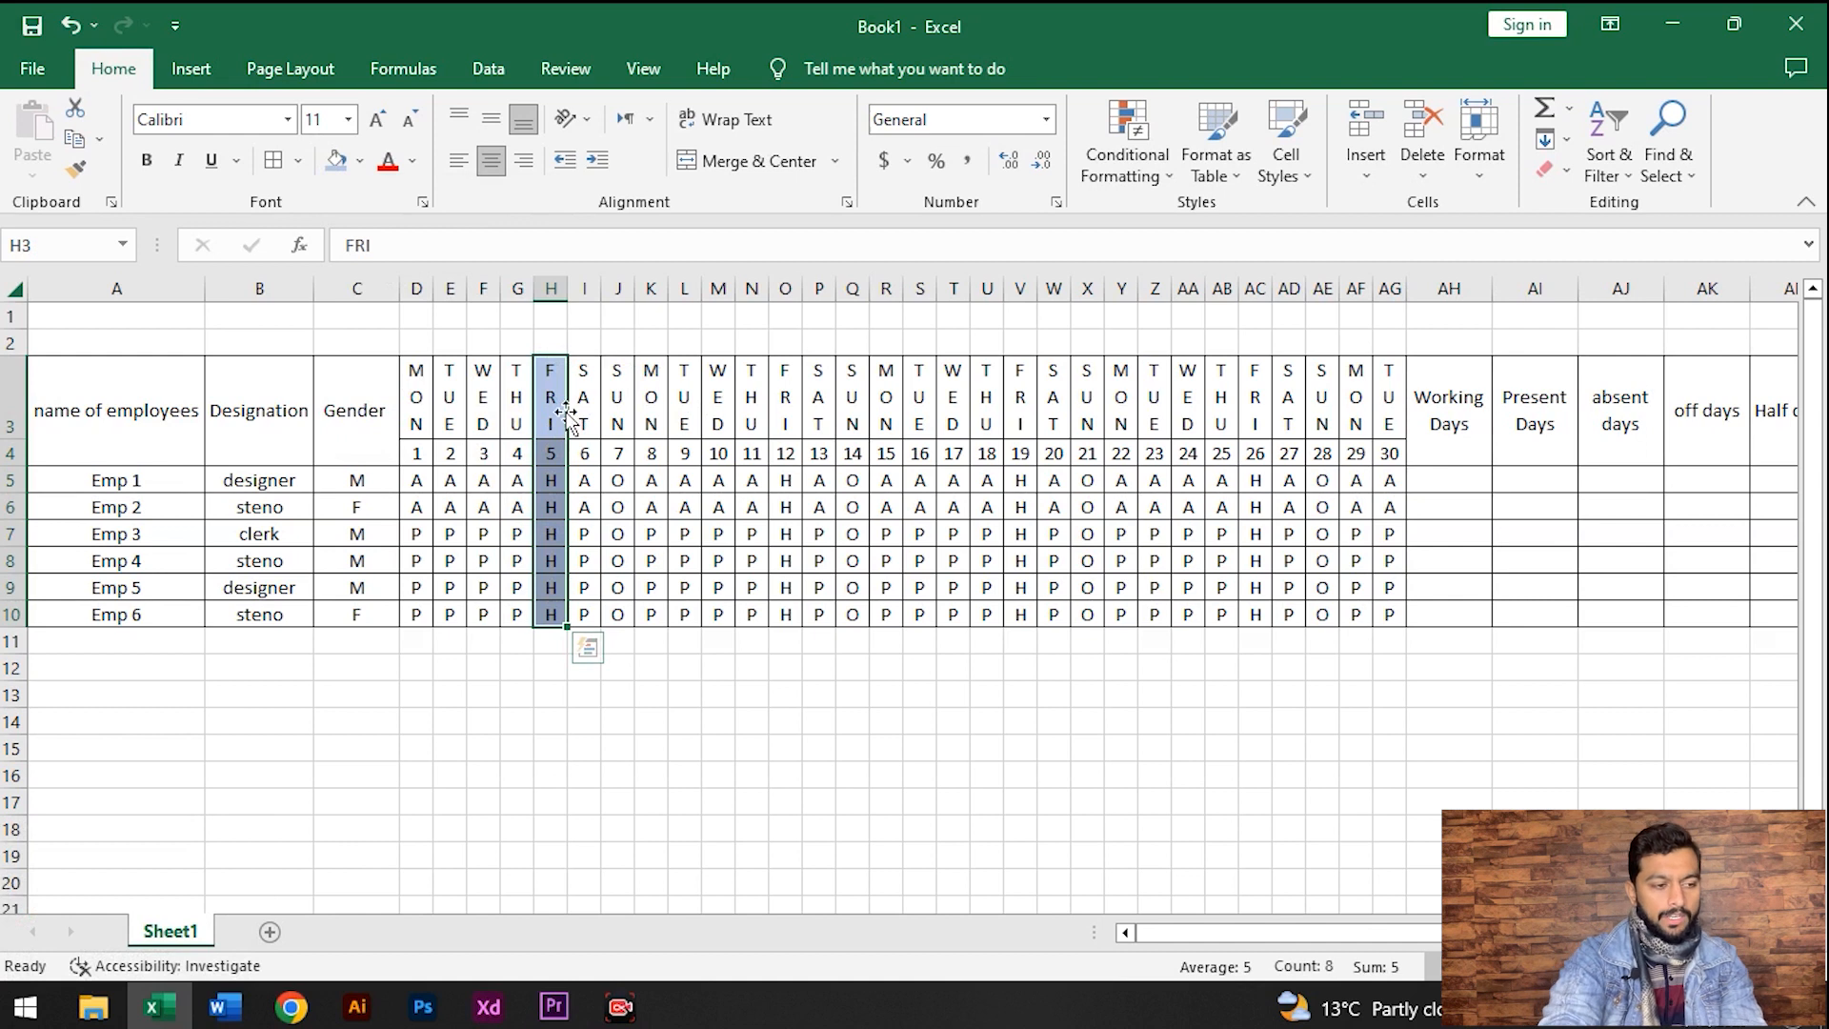
# Copy the light blue formatting from H3:H10 to the day 12 Friday column, O3:O10, with Format Painter
pyautogui.click(68, 173)
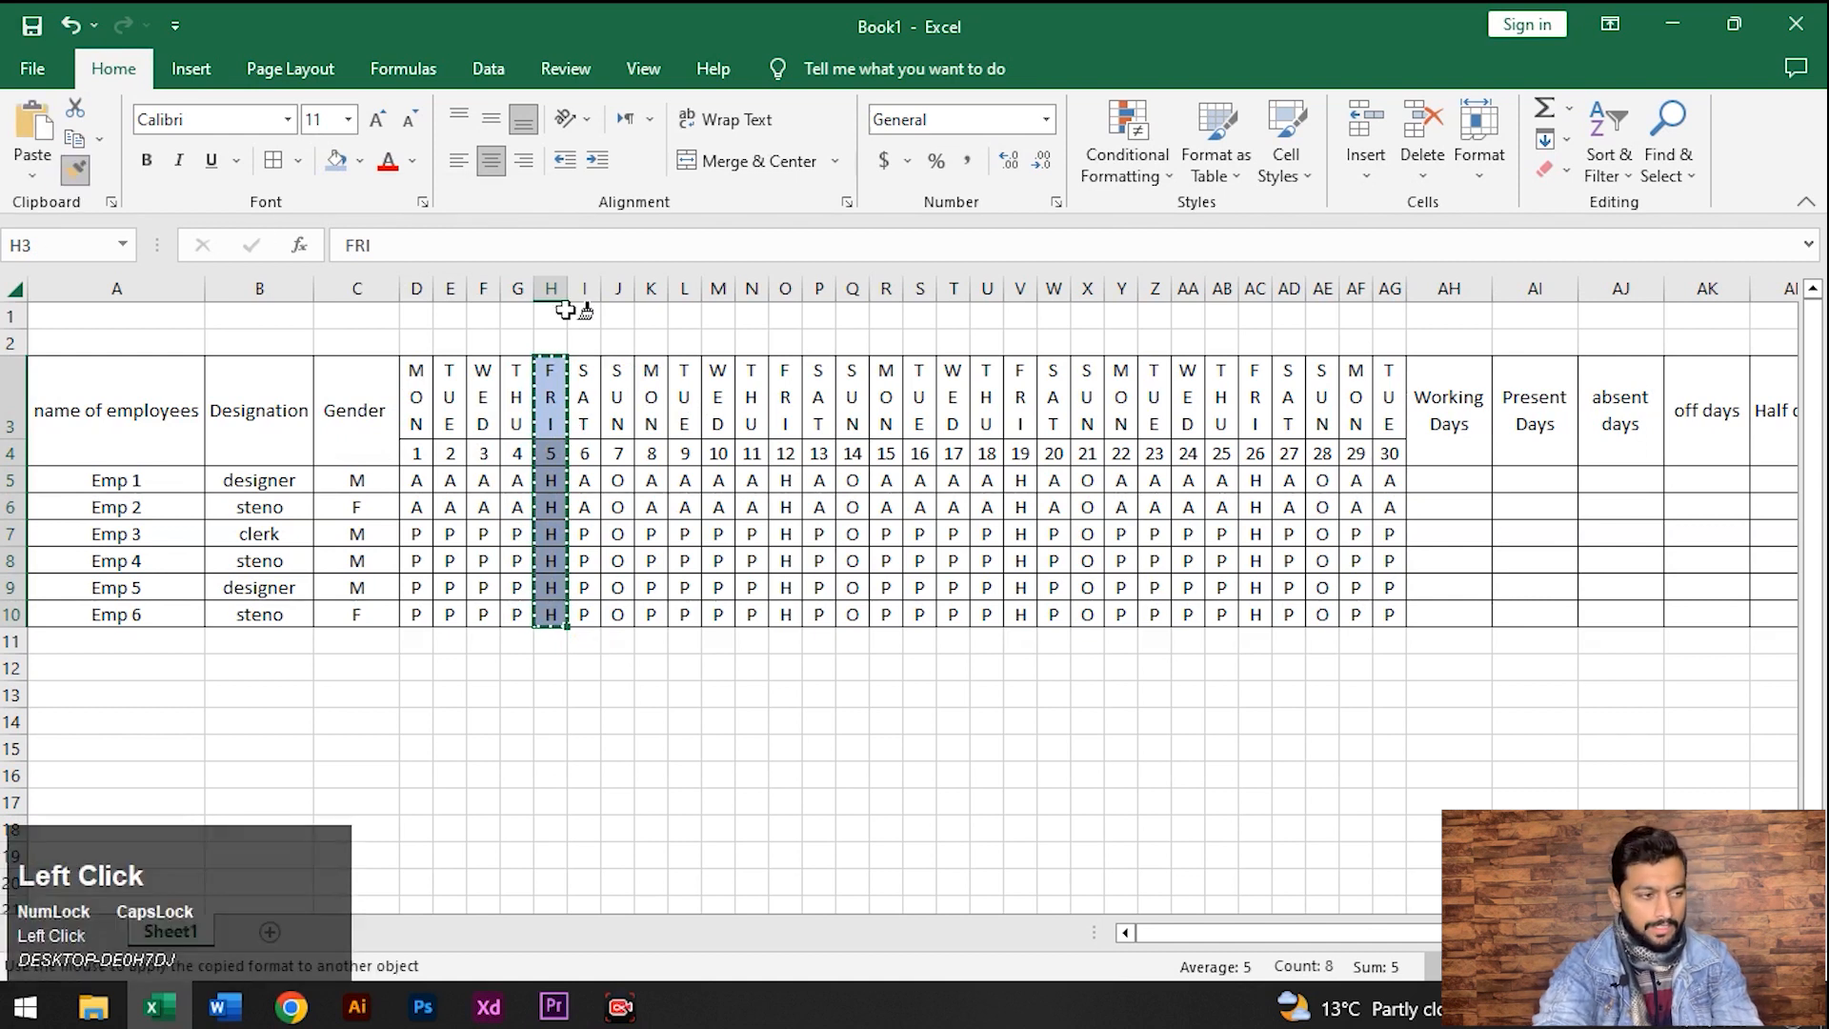
pyautogui.click(785, 396)
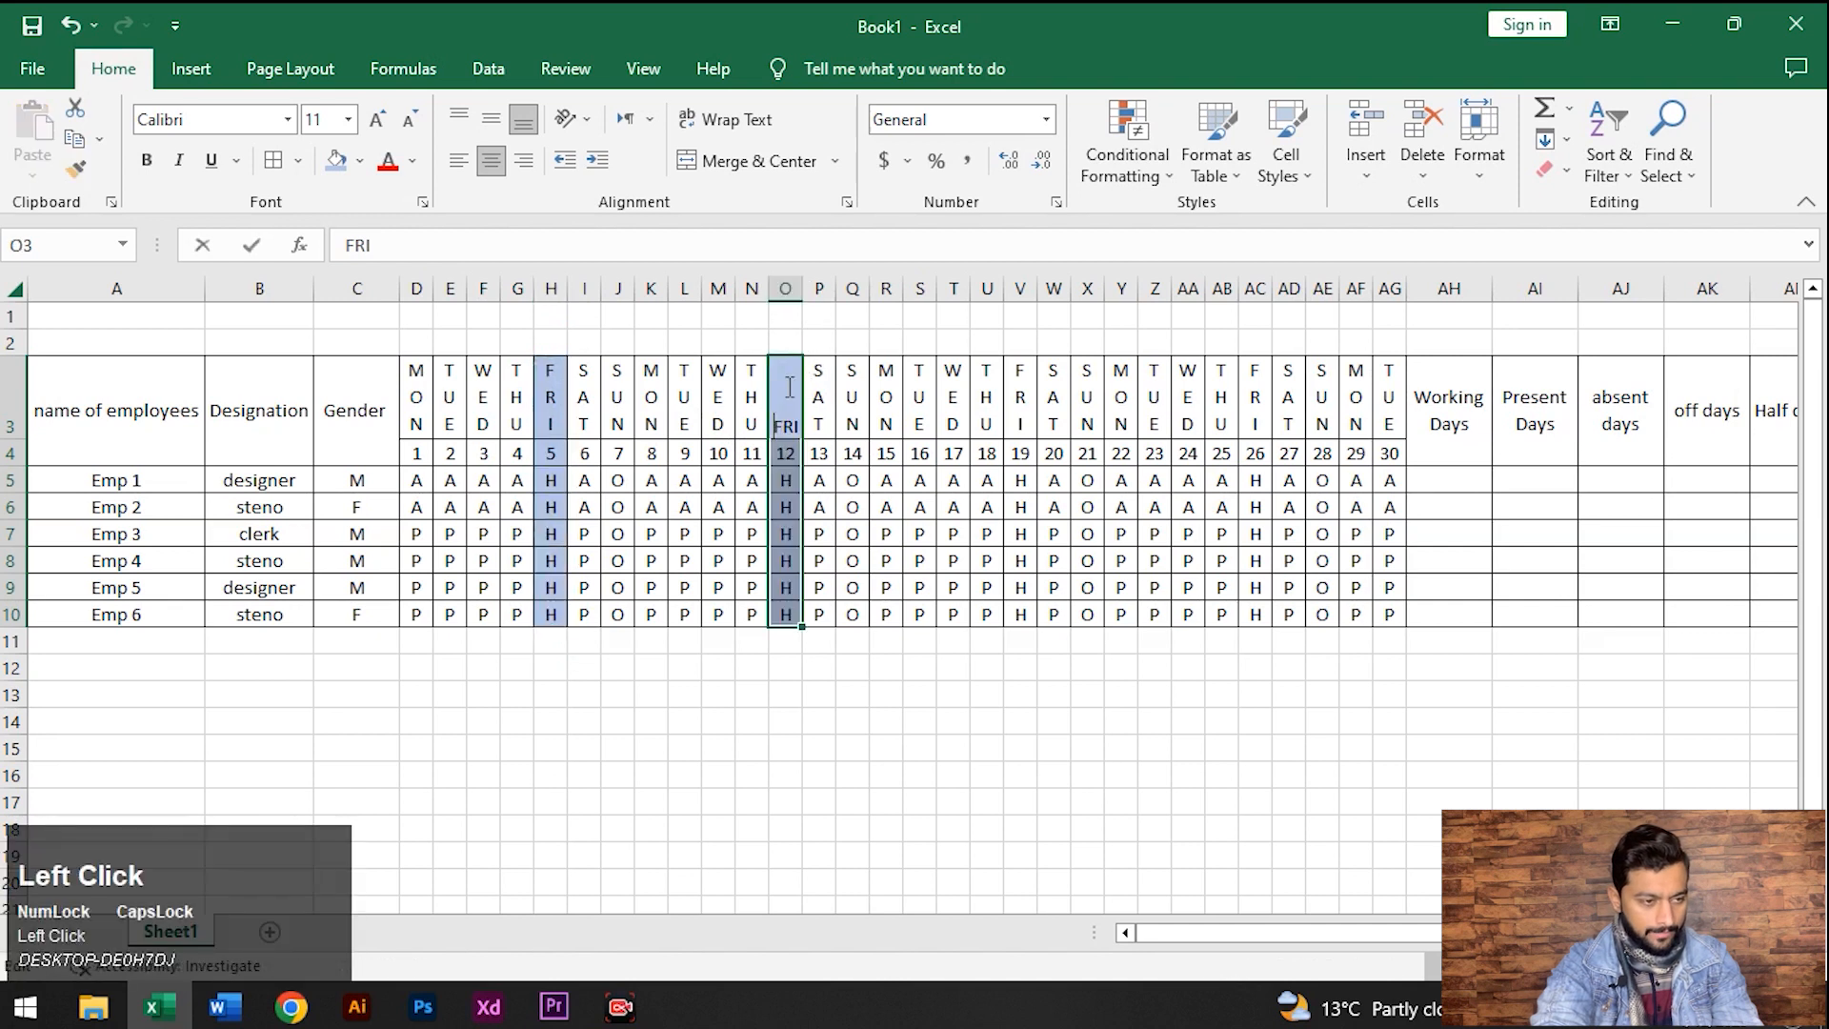
pyautogui.hotkey('ctrl', 'z')
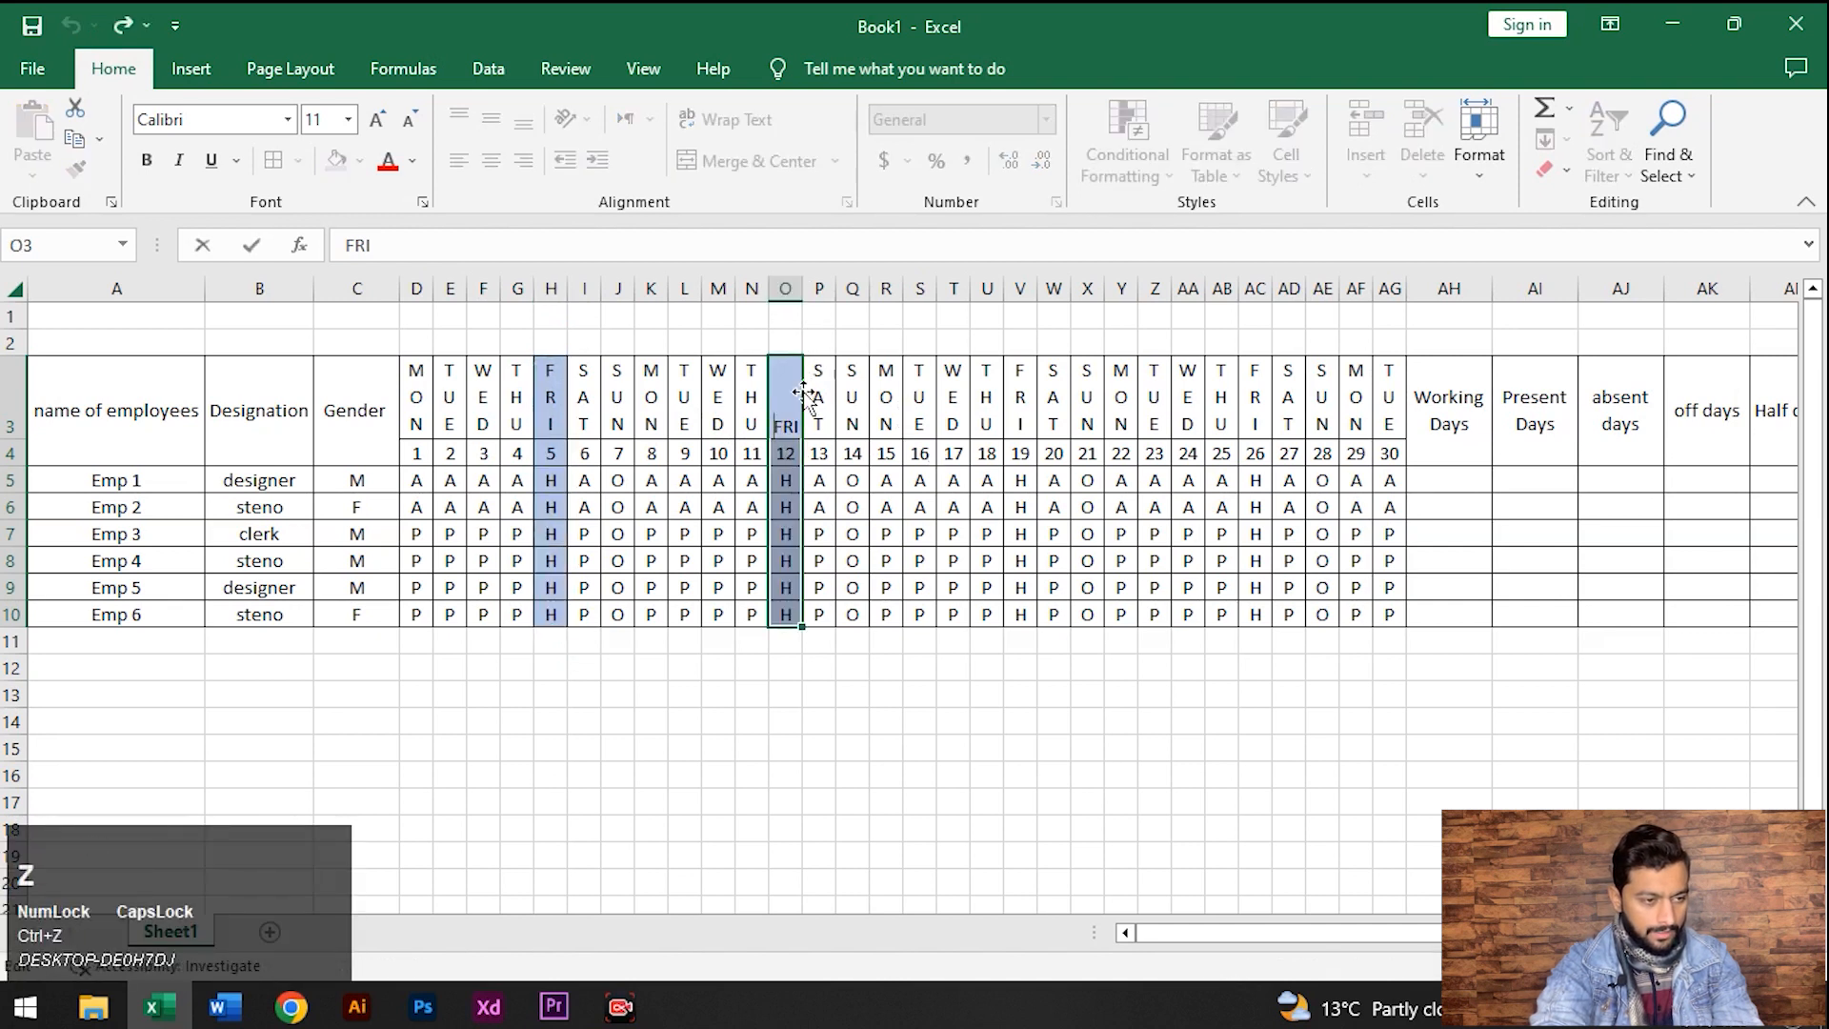
pyautogui.click(851, 419)
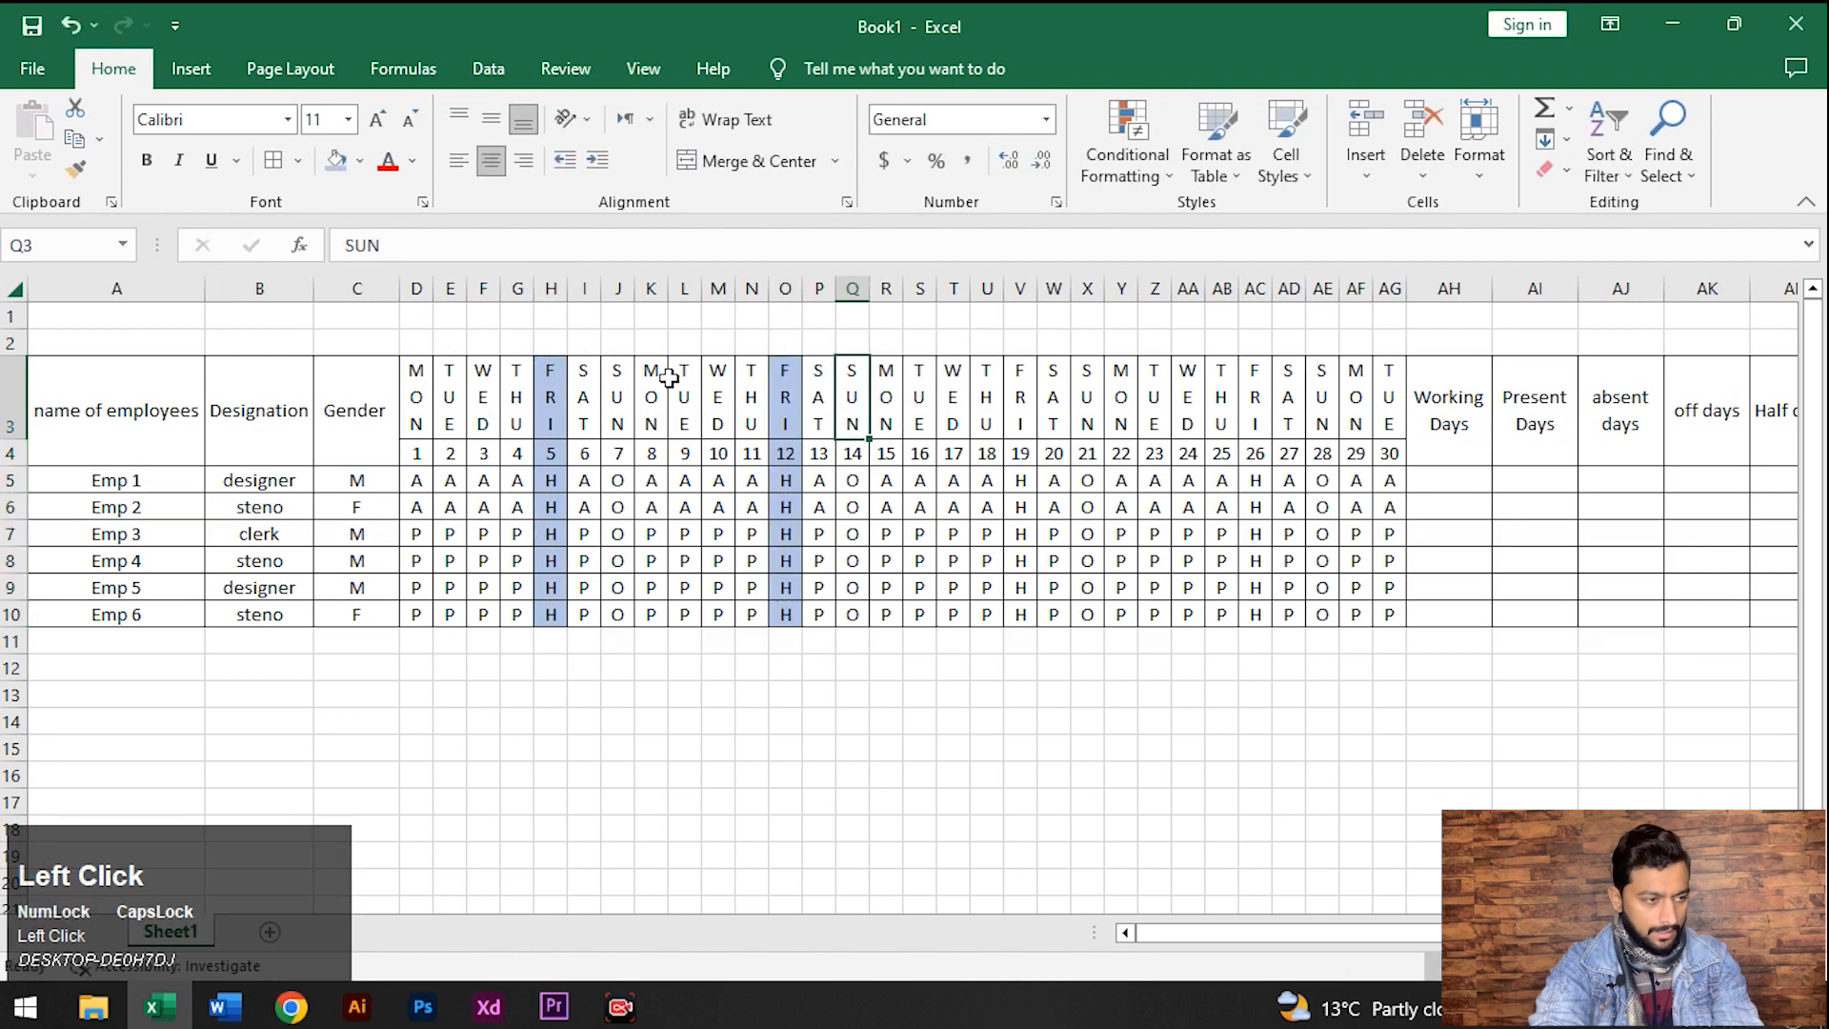
# Copy the light blue Friday formatting from O3:O10 to the day 19 and day 26 columns, V3:V10 and AC3:AC10, with Format Painter
pyautogui.click(787, 416)
pyautogui.hotkey('shift', 'Down')
pyautogui.hotkey('shift', 'Down')
pyautogui.hotkey('shift', 'Down')
pyautogui.hotkey('shift', 'Down')
pyautogui.hotkey('shift', 'Down')
pyautogui.hotkey('shift', 'Down')
pyautogui.hotkey('shift', 'Down')
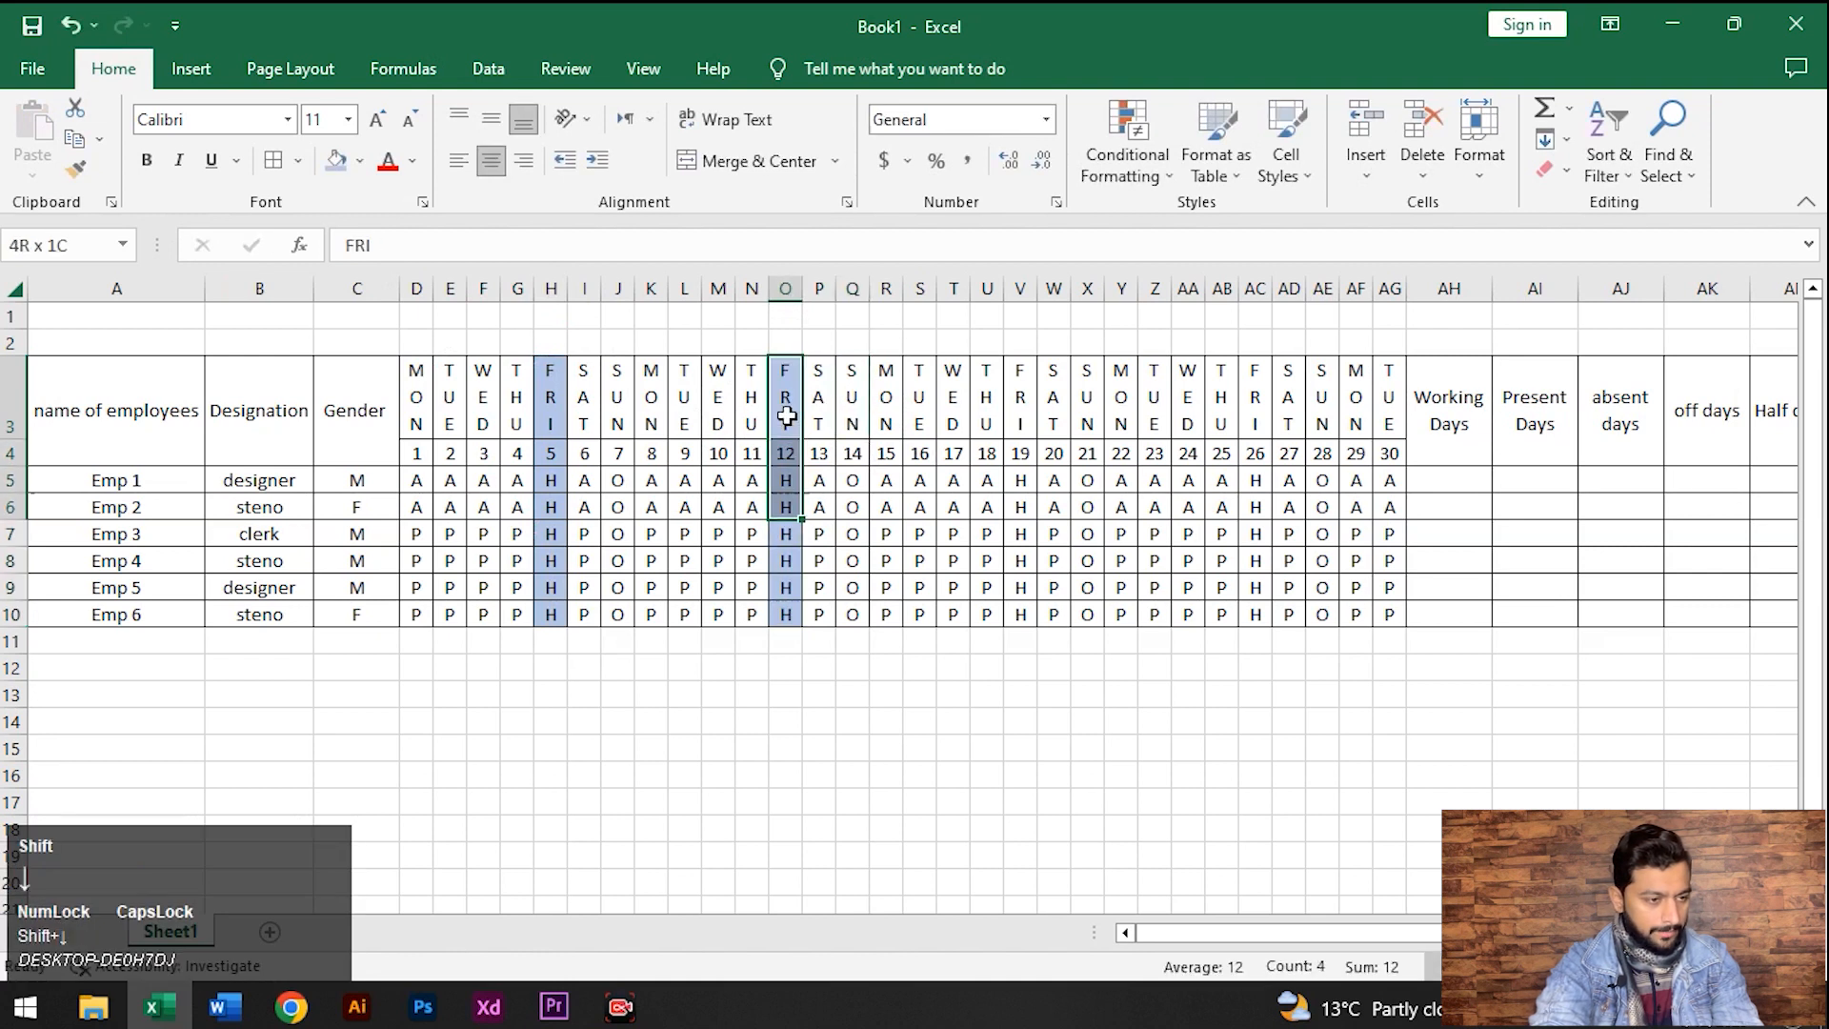
pyautogui.click(86, 170)
pyautogui.click(1021, 382)
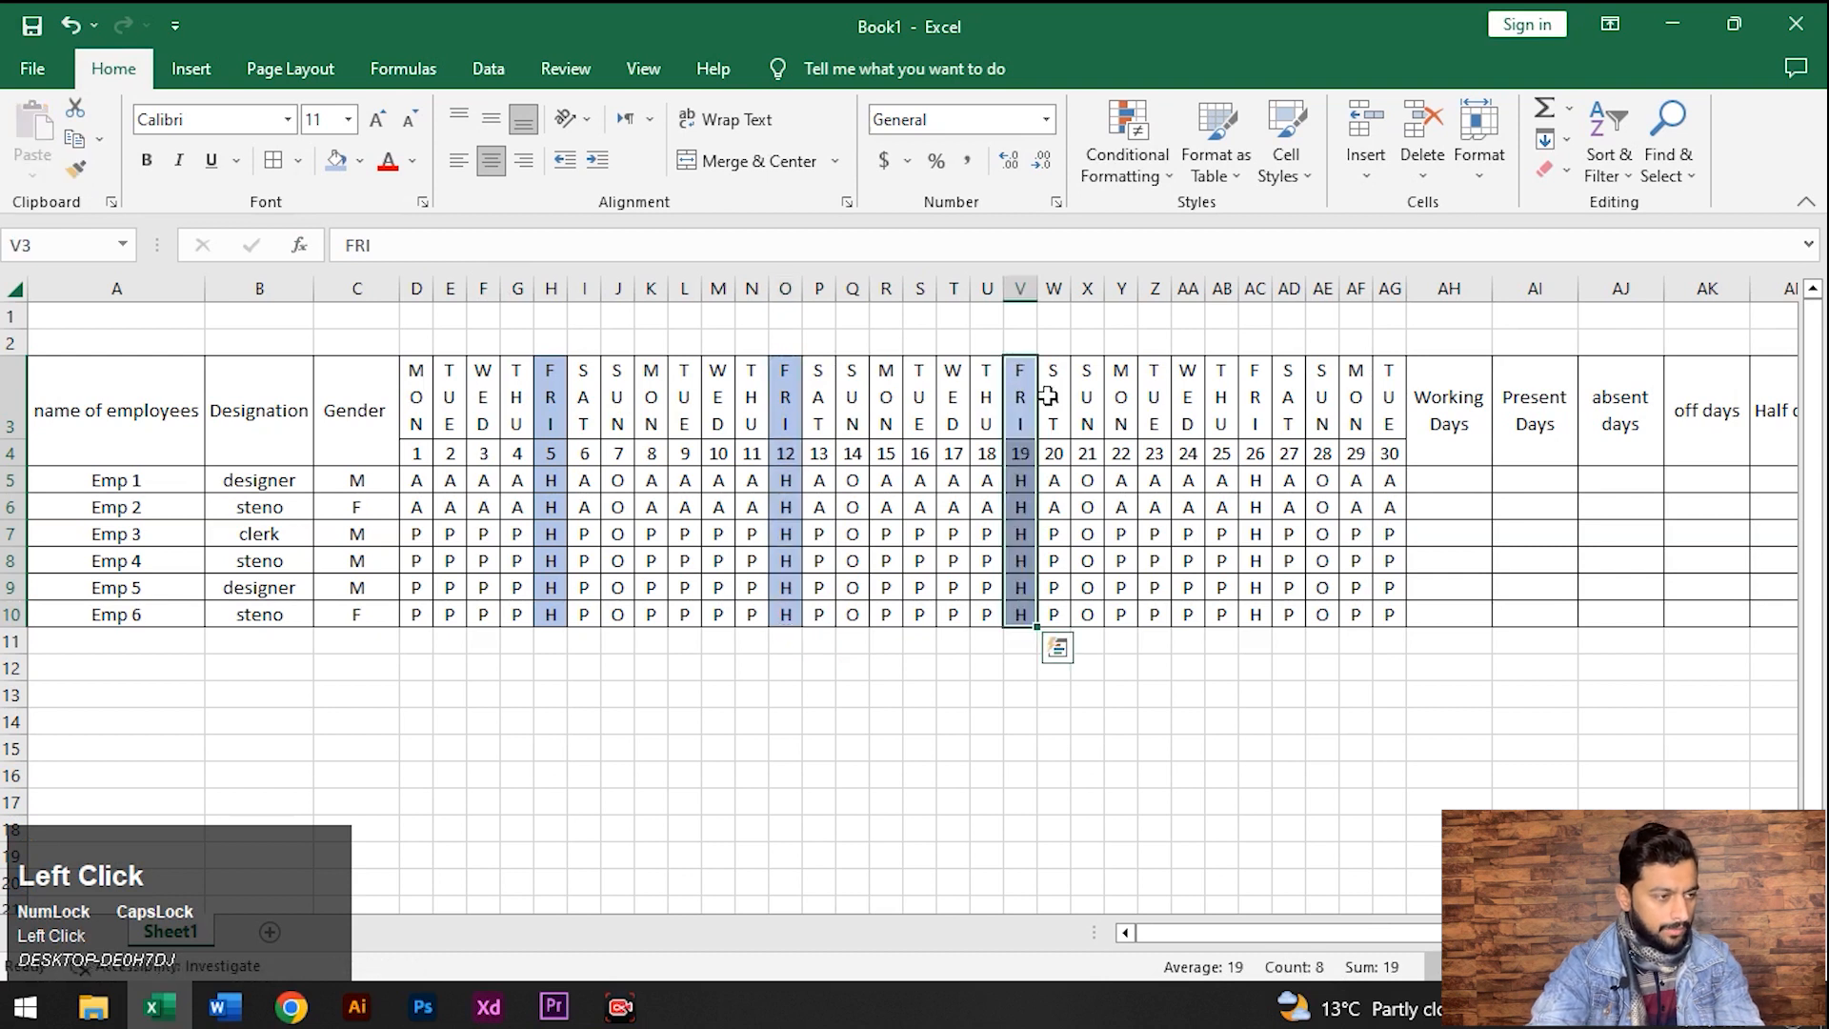
pyautogui.click(75, 169)
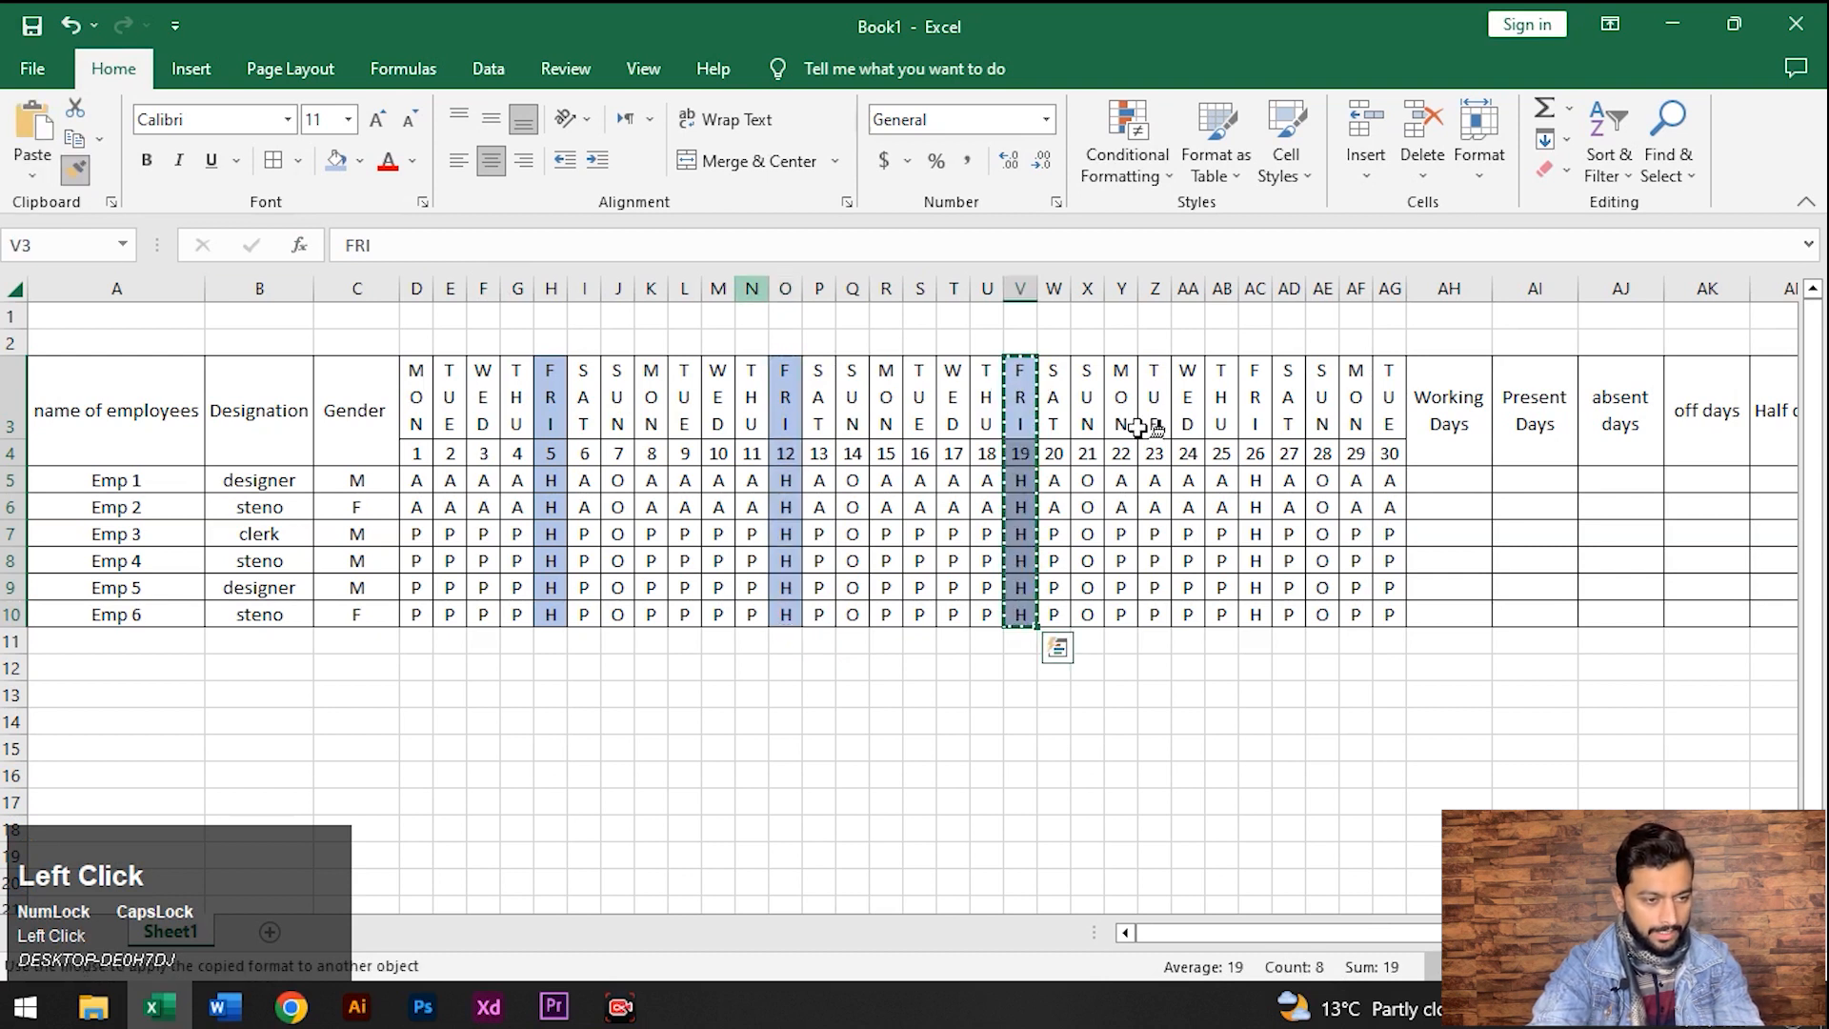
pyautogui.click(1253, 375)
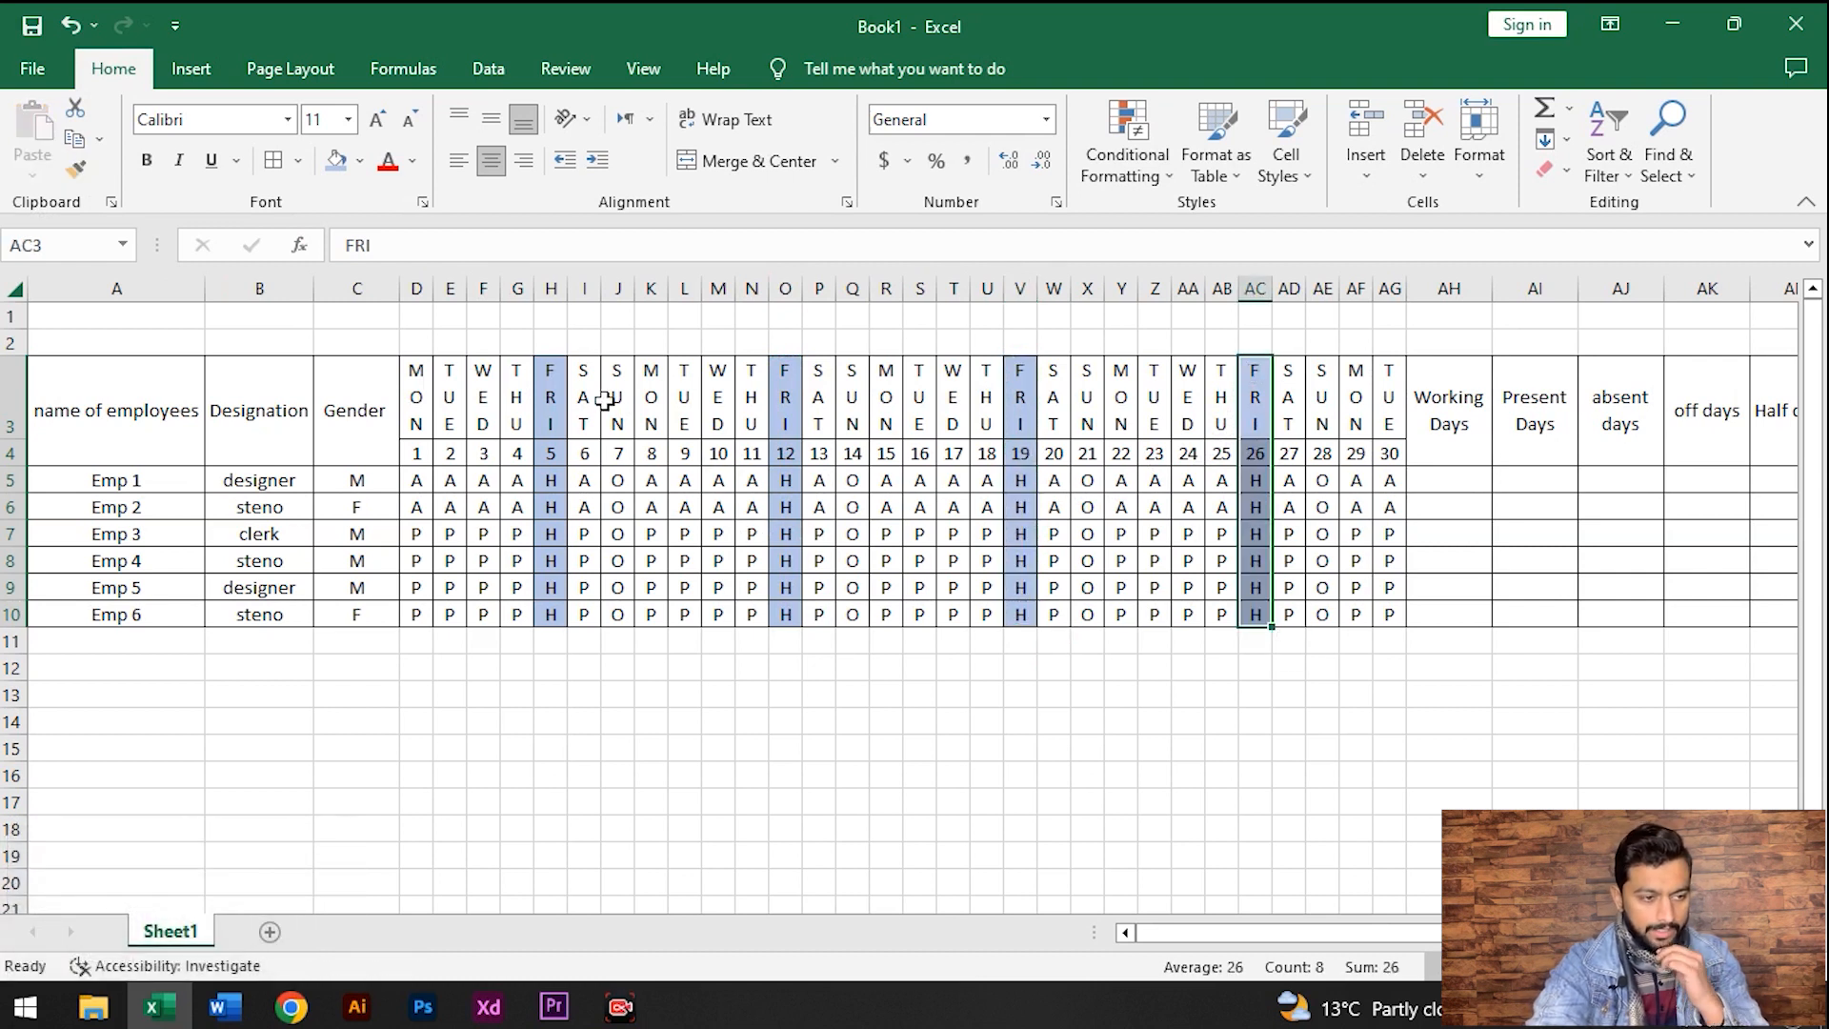
# Fill the first Sunday column, J3:J10, with a light gold theme color
pyautogui.click(616, 372)
pyautogui.hotkey('shift', 'Down')
pyautogui.hotkey('shift', 'Down')
pyautogui.hotkey('shift', 'Down')
pyautogui.hotkey('shift', 'Down')
pyautogui.hotkey('shift', 'Down')
pyautogui.hotkey('shift', 'Down')
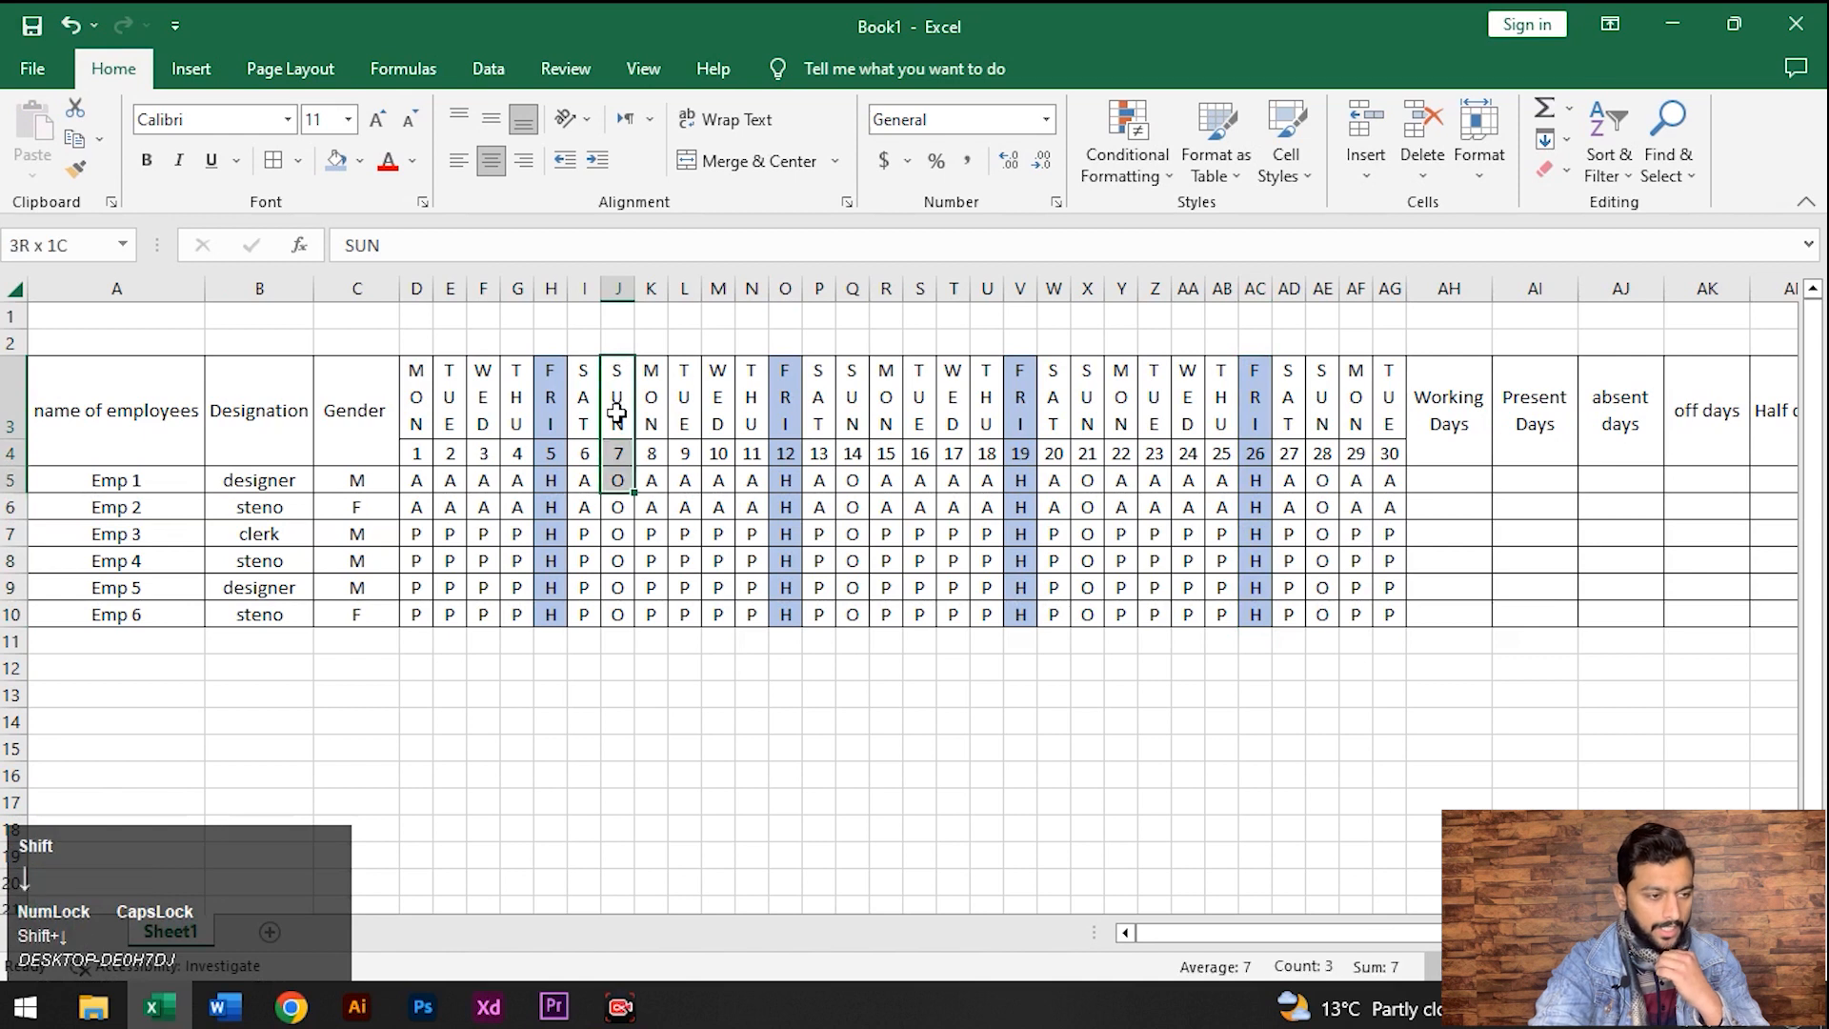
pyautogui.hotkey('shift', 'Down')
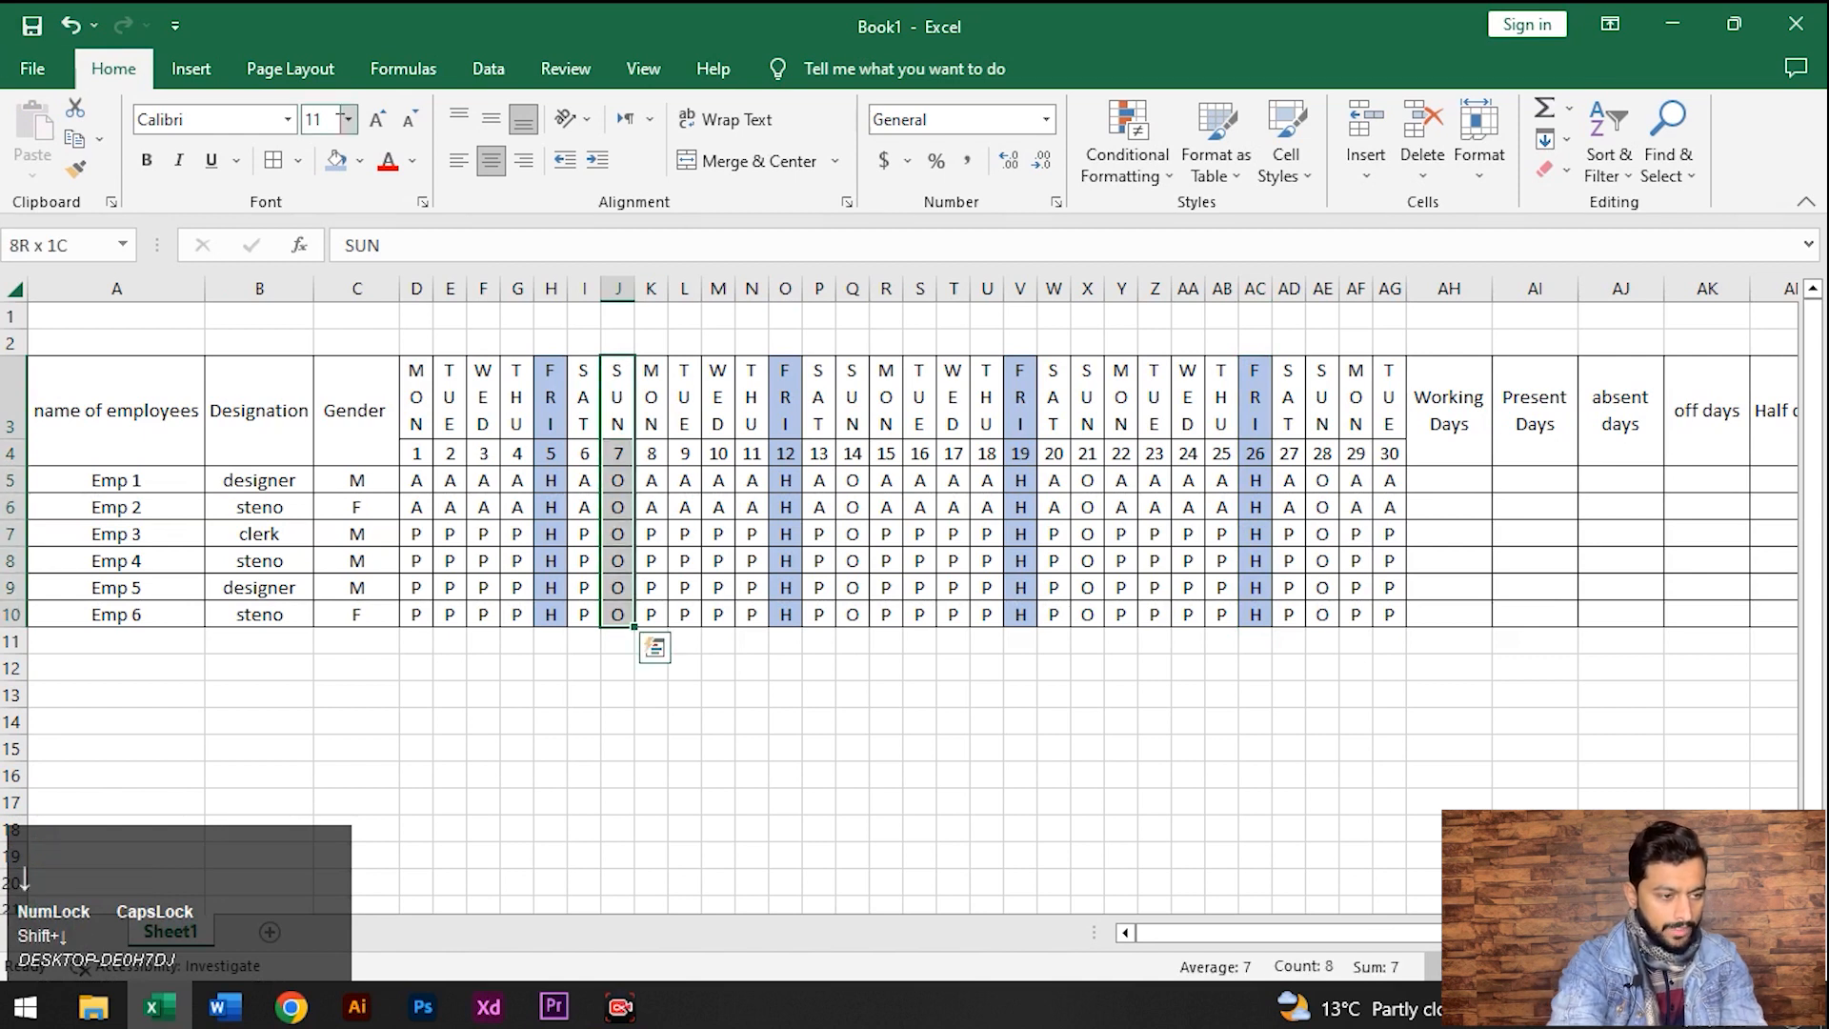
pyautogui.click(362, 162)
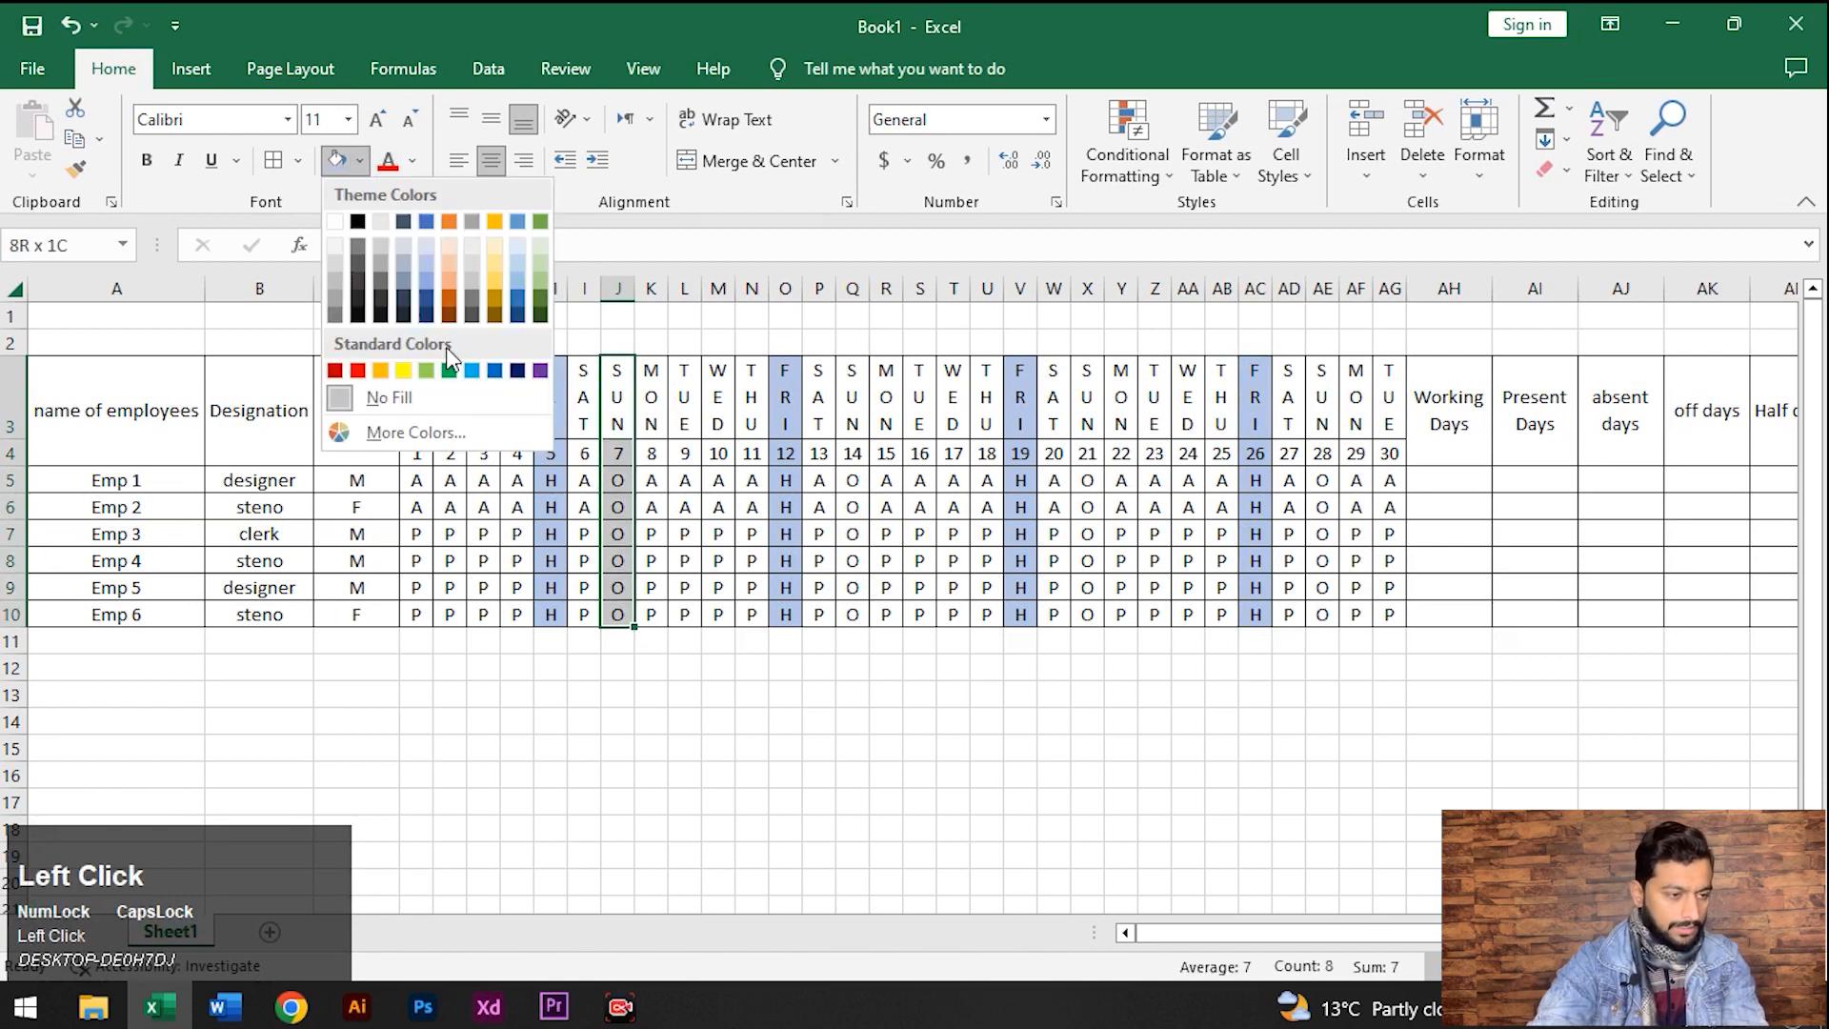
pyautogui.click(496, 278)
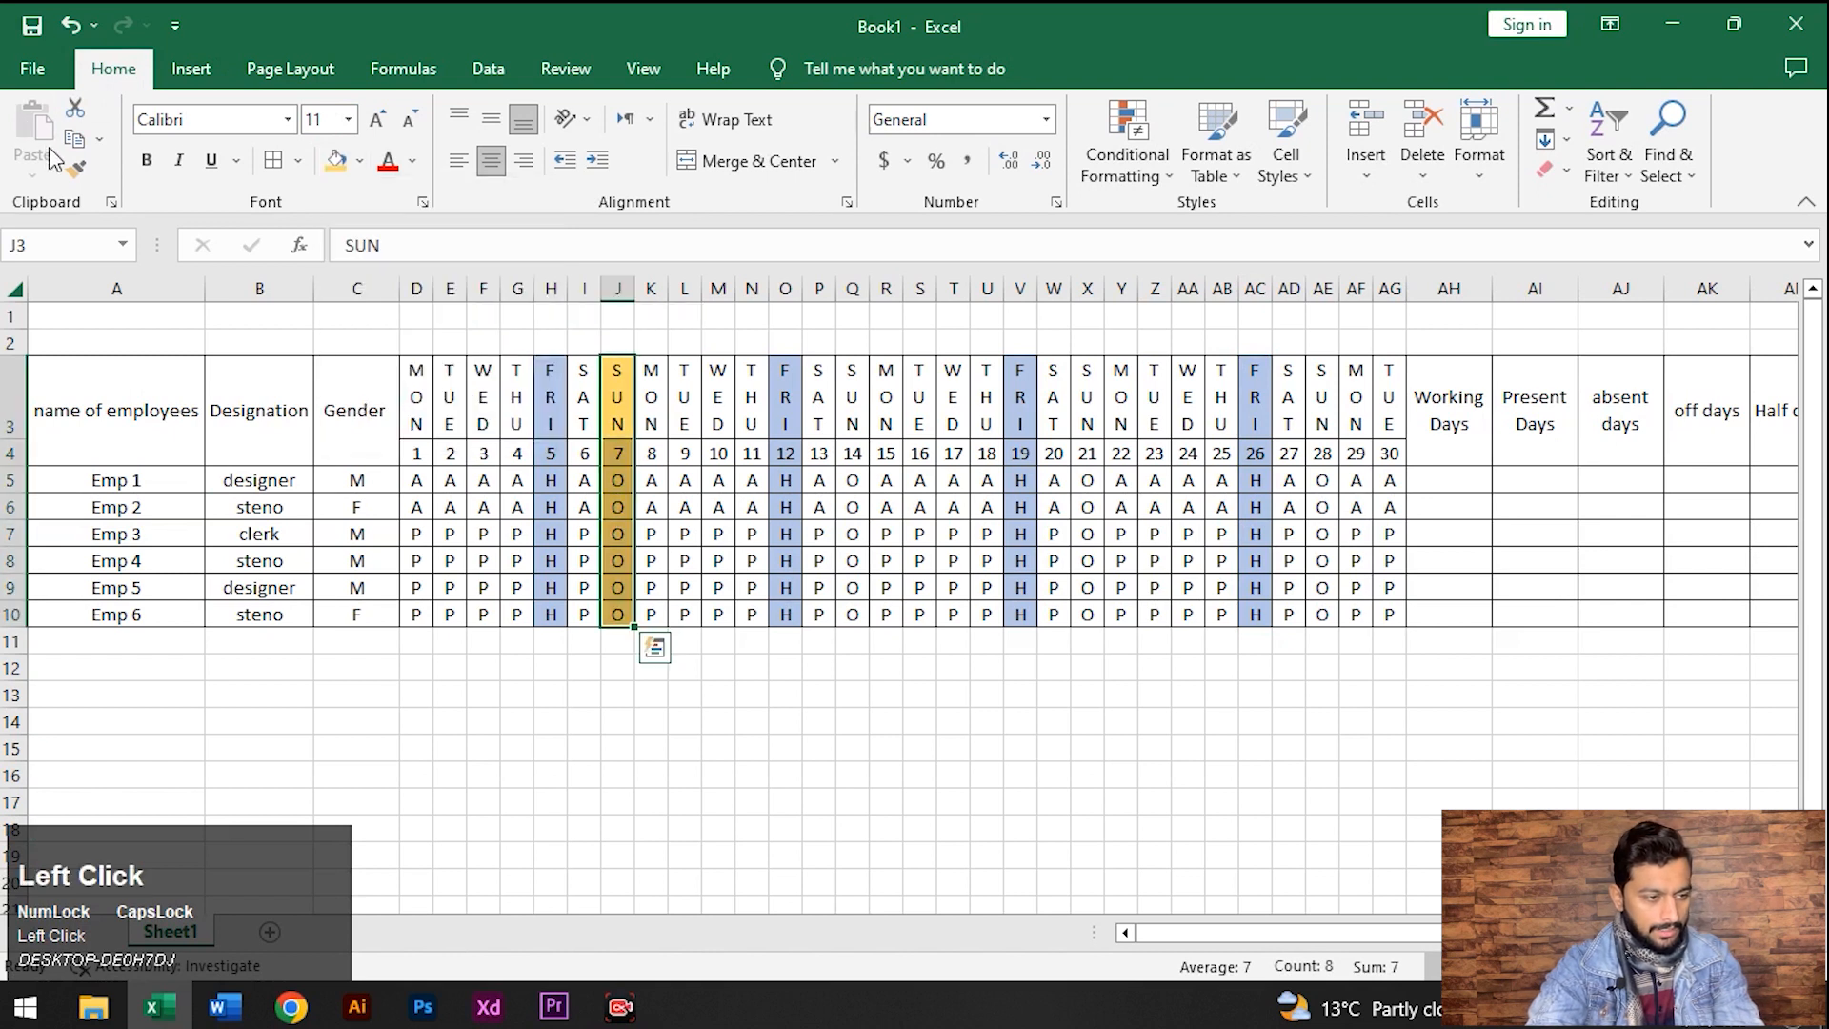
# Copy the gold Sunday formatting to the day 14, 21 and 28 columns, Q3:Q10, X3:X10 and AE3:AE10, with Format Painter
pyautogui.click(74, 172)
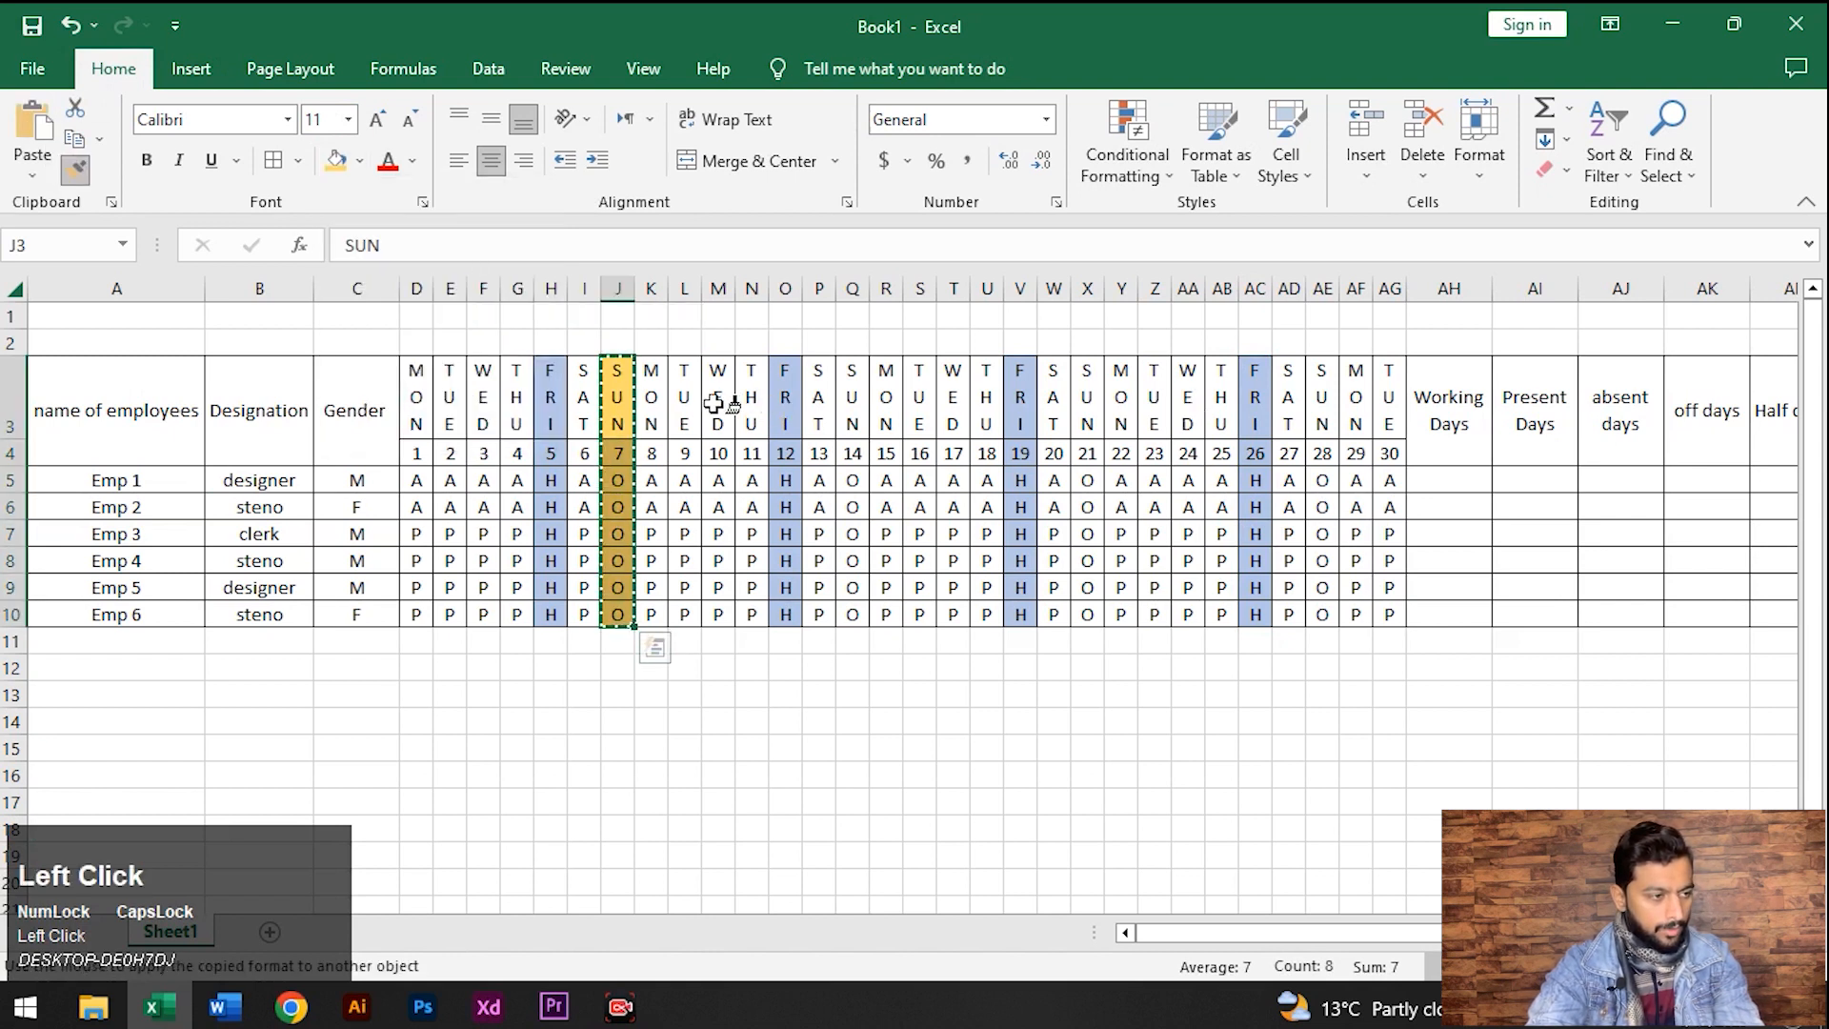
pyautogui.click(857, 376)
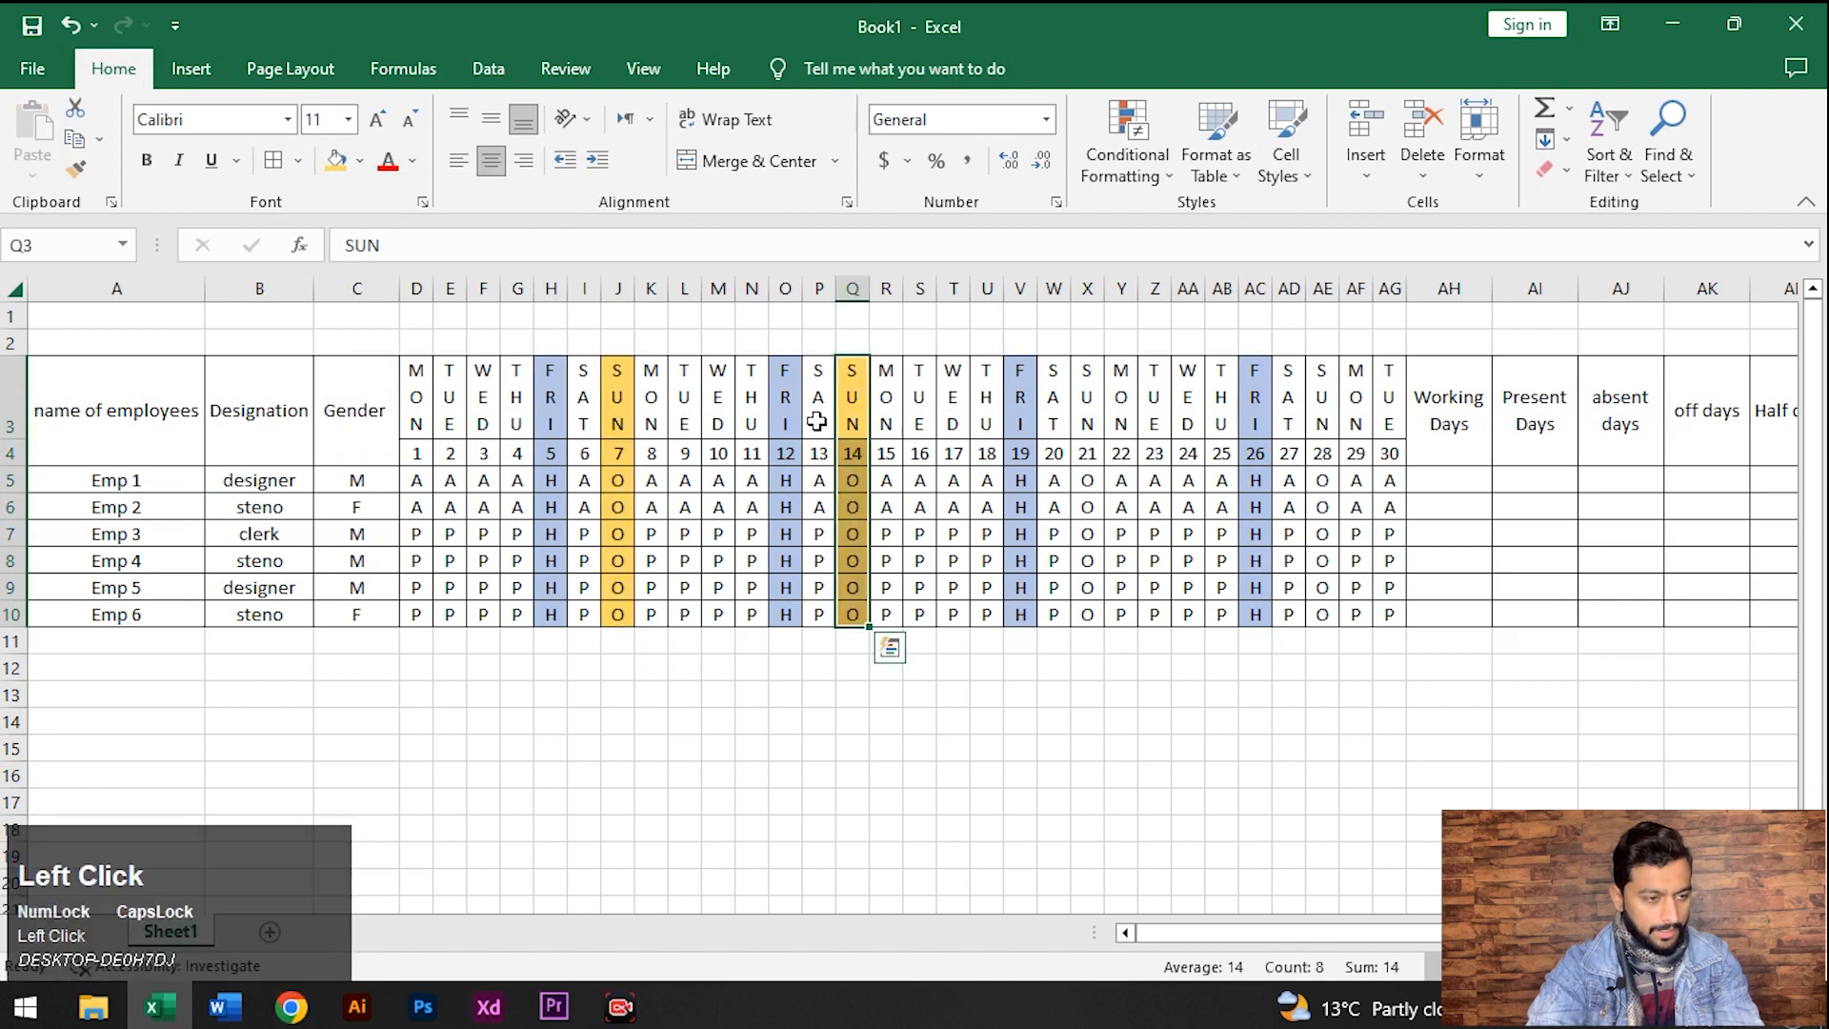
pyautogui.click(86, 174)
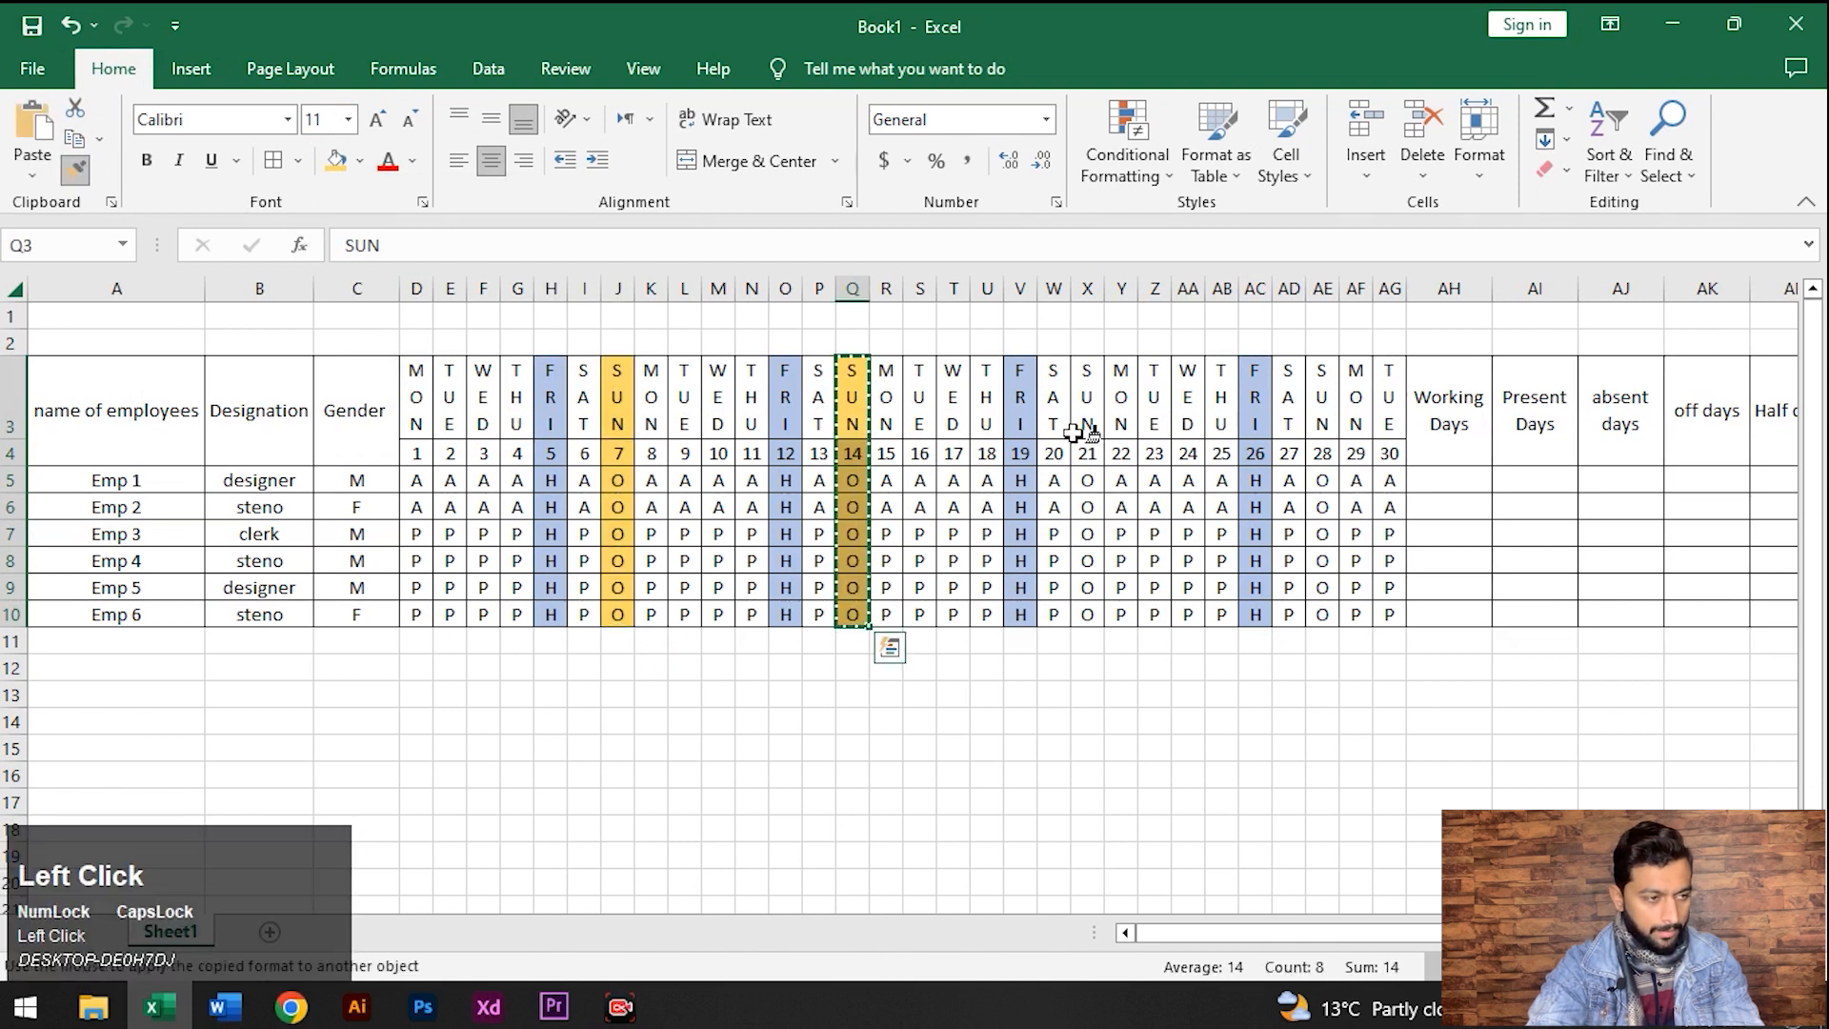
pyautogui.click(1085, 373)
pyautogui.click(76, 170)
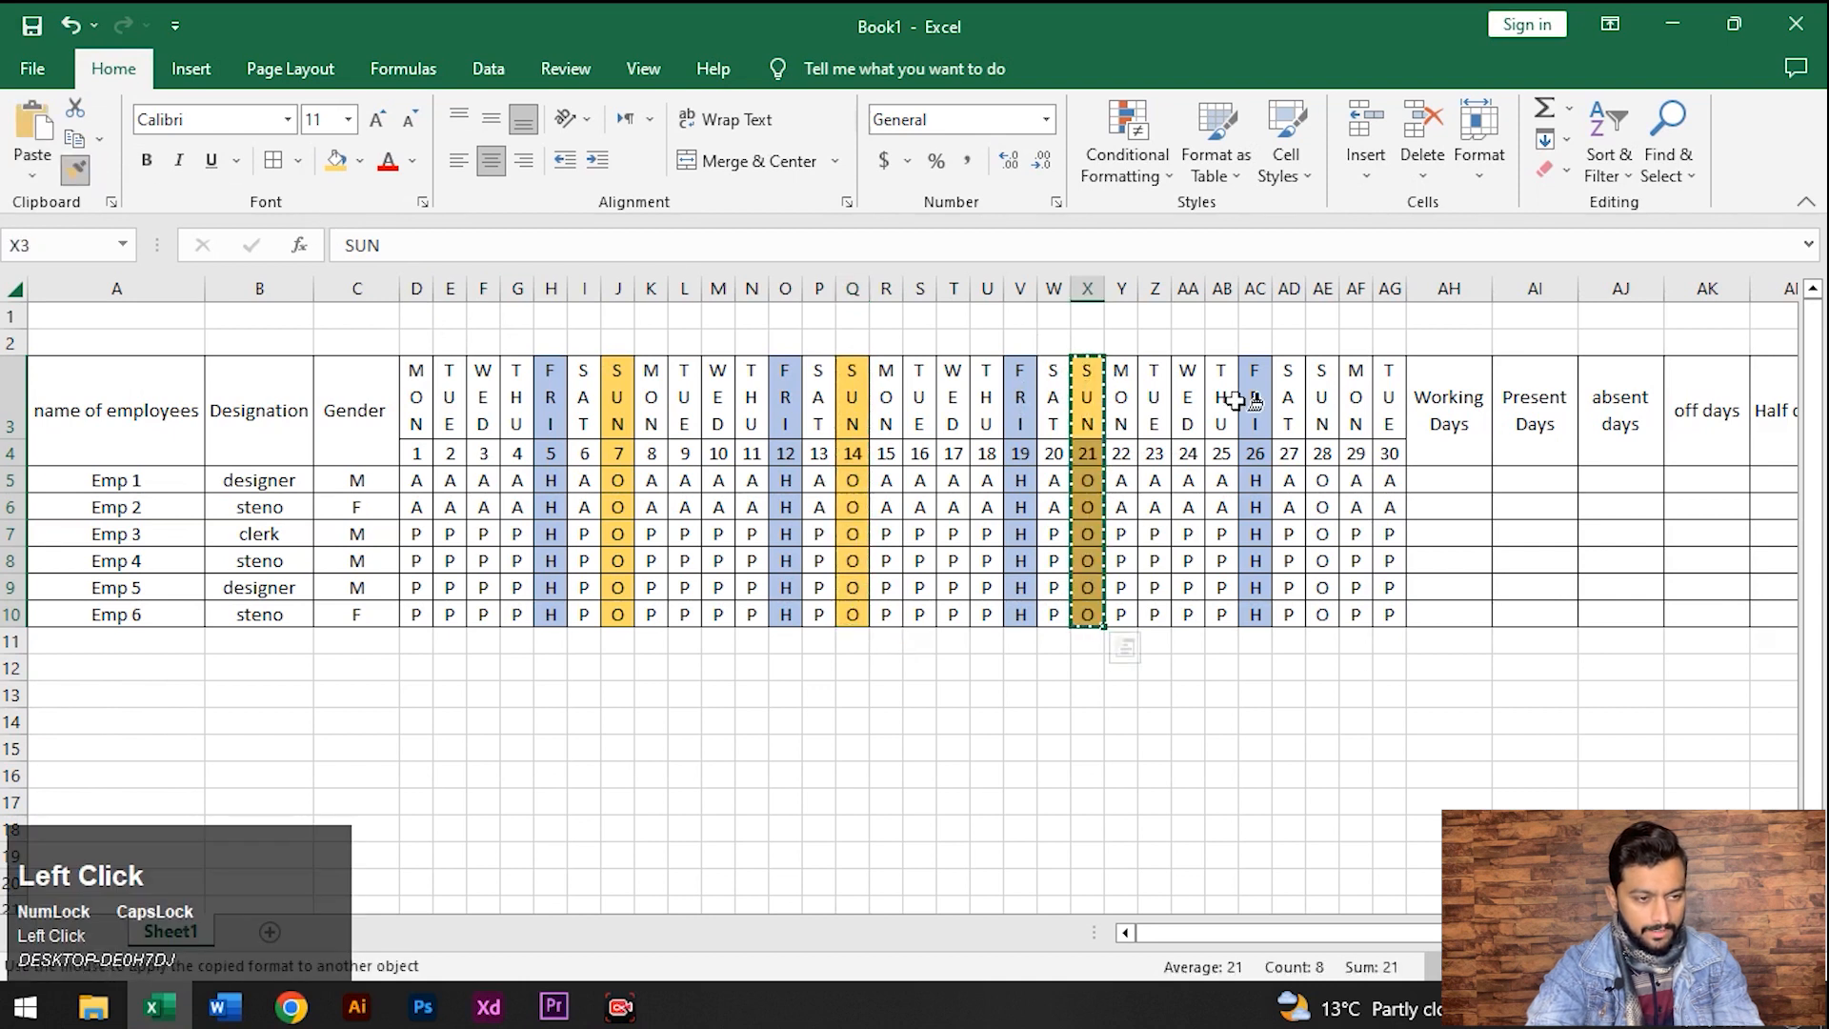
pyautogui.click(1320, 372)
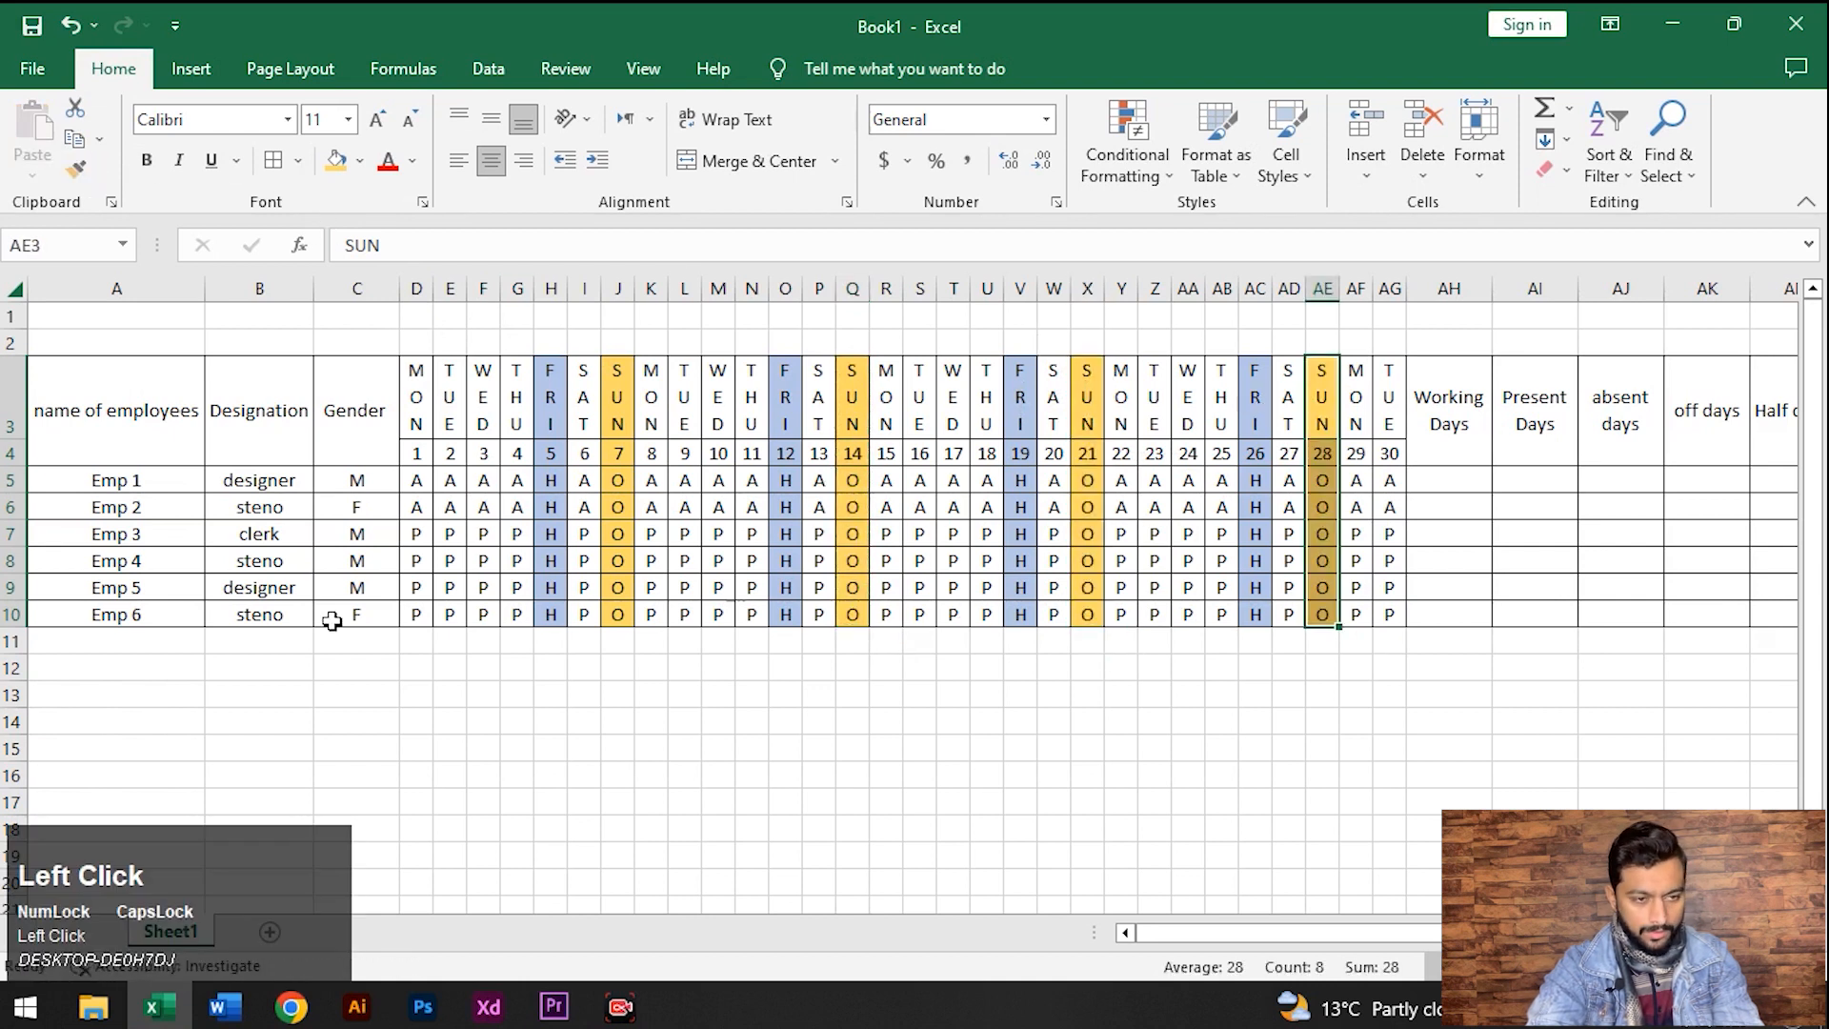
# Fill the day-number row, D4:AG4, with a light green theme color
pyautogui.click(425, 457)
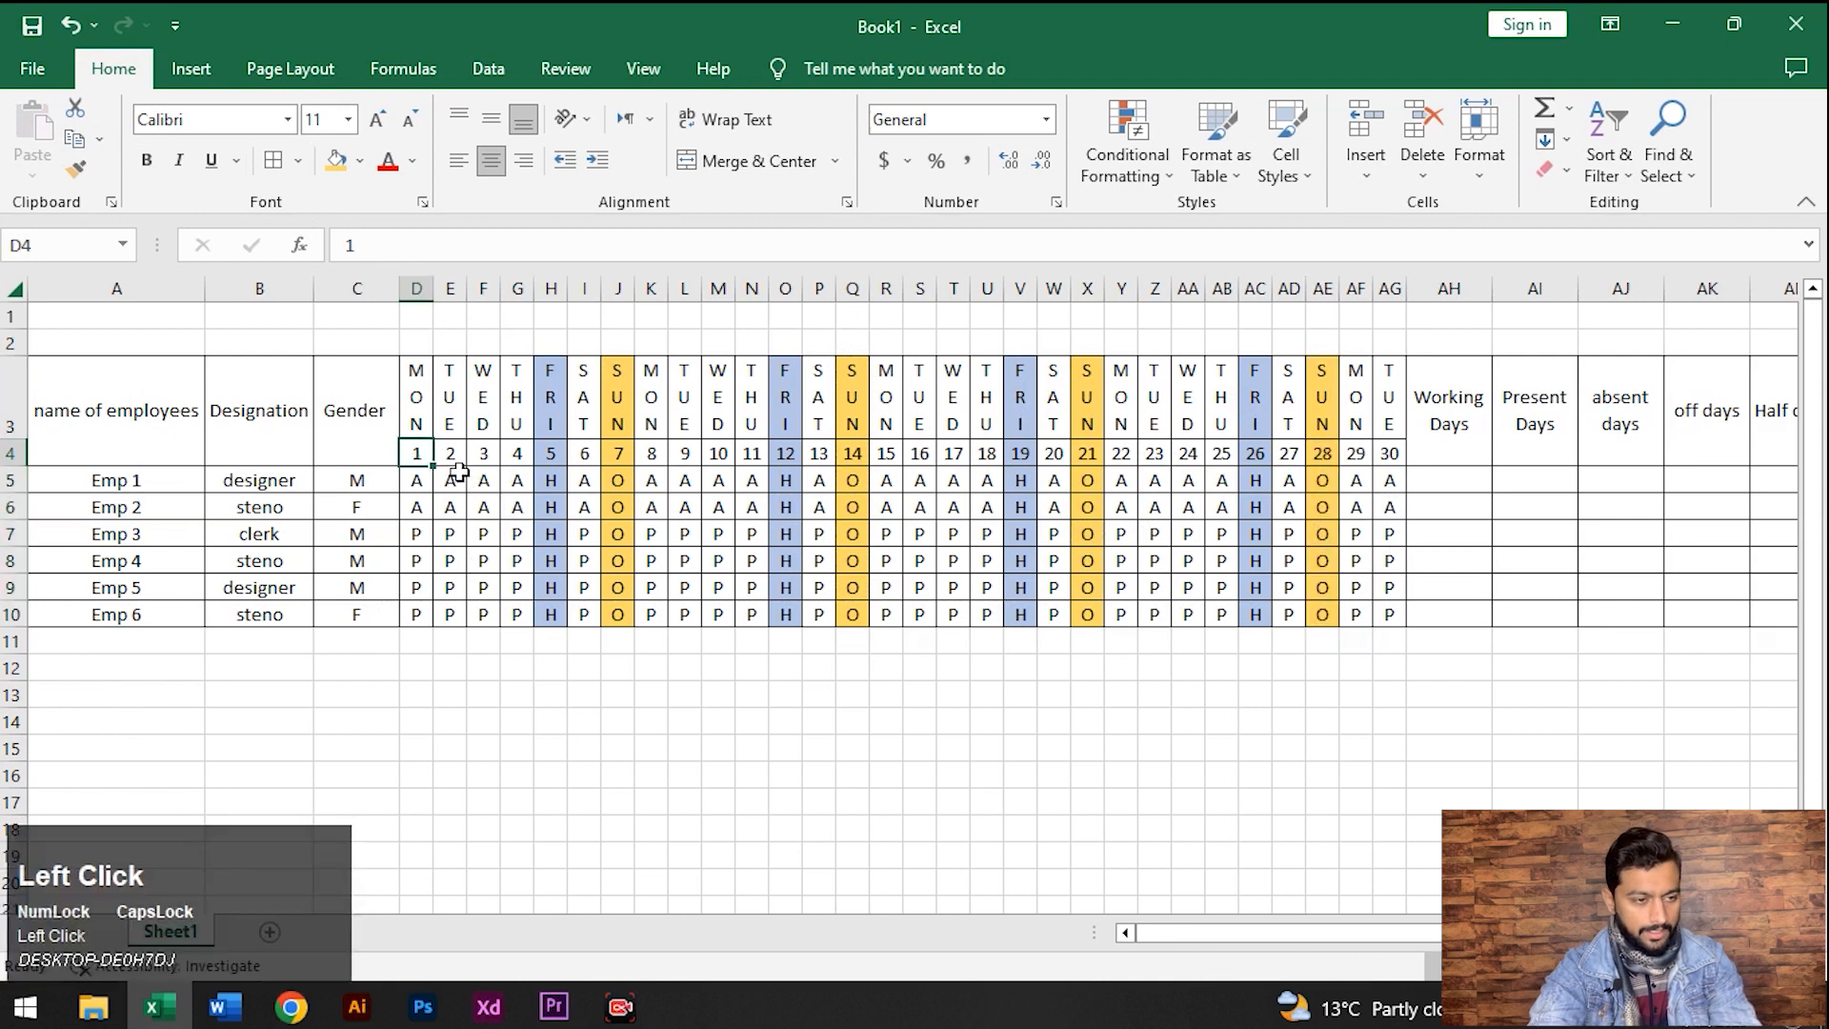
pyautogui.hotkey('shift', 'Right')
pyautogui.hotkey('shift', 'Right')
pyautogui.hotkey('shift', 'Right')
pyautogui.hotkey('shift', 'Right')
pyautogui.hotkey('shift', 'Right')
pyautogui.hotkey('shift', 'Right')
pyautogui.hotkey('shift', 'Right')
pyautogui.hotkey('shift', 'Right')
pyautogui.hotkey('shift', 'Right')
pyautogui.hotkey('shift', 'Right')
pyautogui.hotkey('shift', 'Right')
pyautogui.hotkey('shift', 'Right')
pyautogui.hotkey('shift', 'Right')
pyautogui.hotkey('shift', 'Right')
pyautogui.hotkey('shift', 'Right')
pyautogui.hotkey('shift', 'Right')
pyautogui.hotkey('shift', 'Right')
pyautogui.hotkey('shift', 'Right')
pyautogui.hotkey('shift', 'Right')
pyautogui.hotkey('shift', 'Right')
pyautogui.hotkey('shift', 'Right')
pyautogui.hotkey('shift', 'Right')
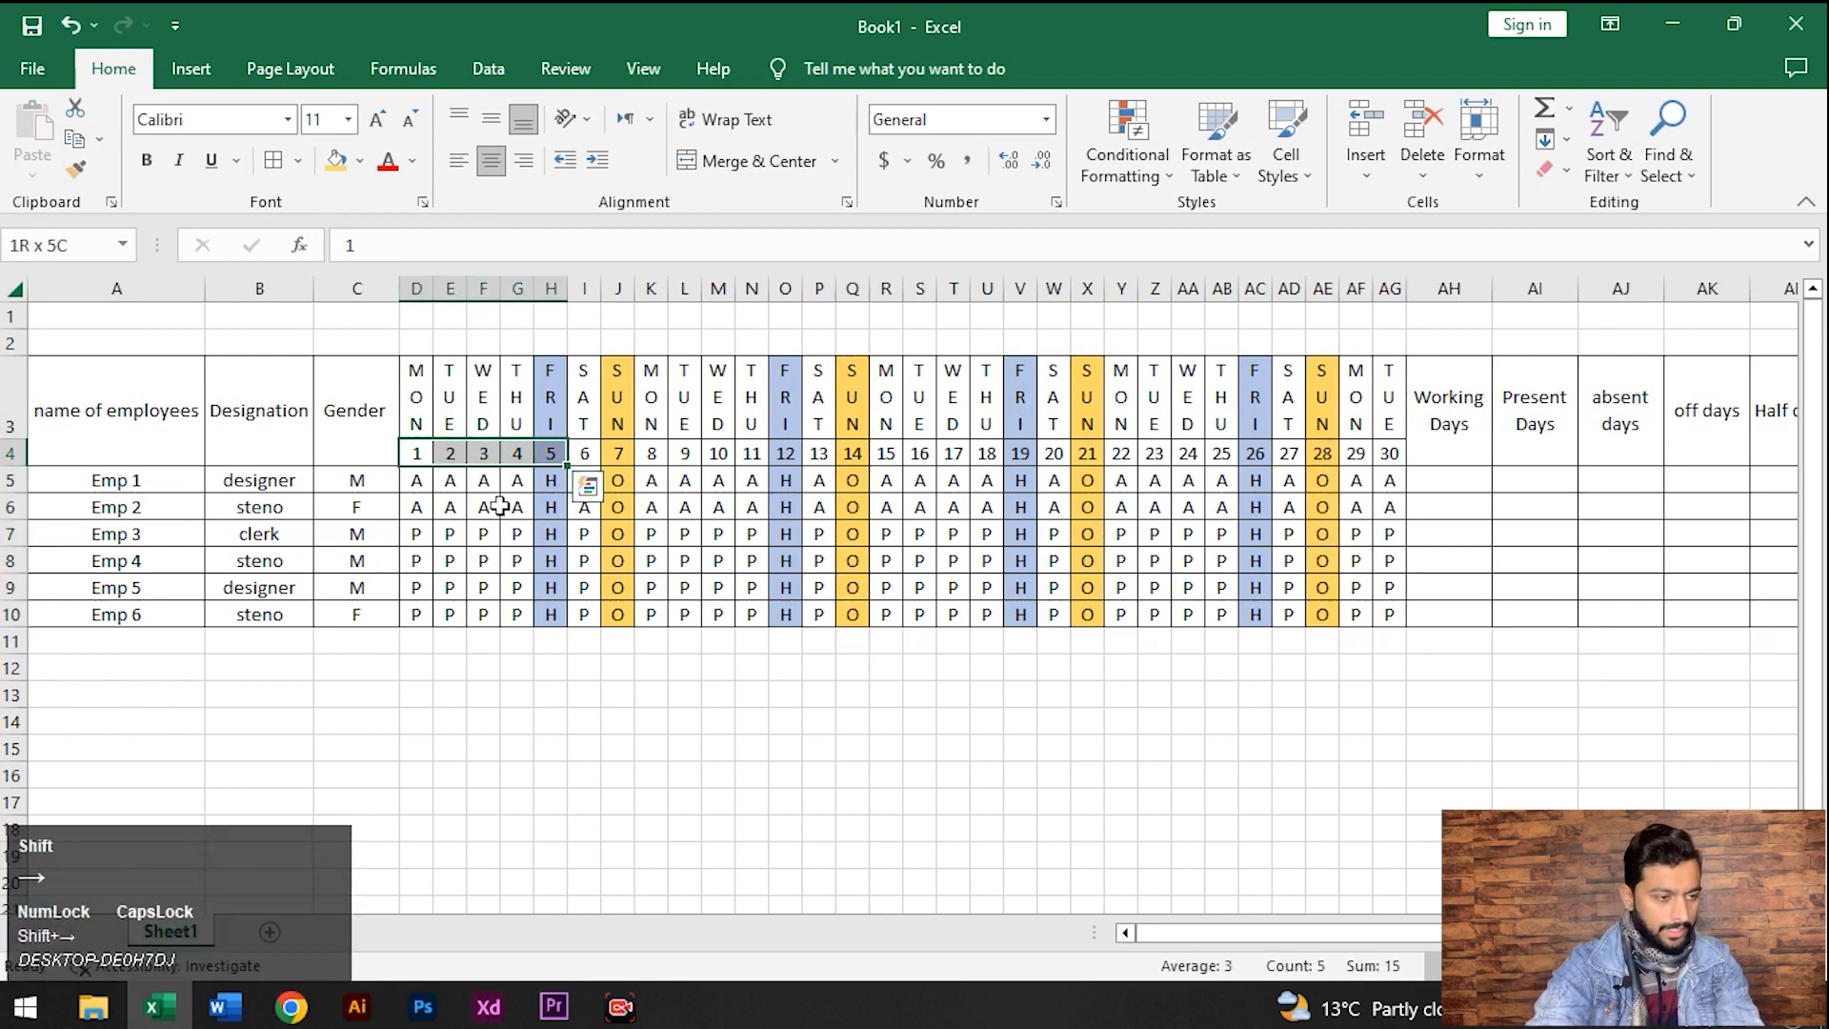
pyautogui.hotkey('shift', 'Right')
pyautogui.hotkey('shift', 'Right')
pyautogui.hotkey('shift', 'Right')
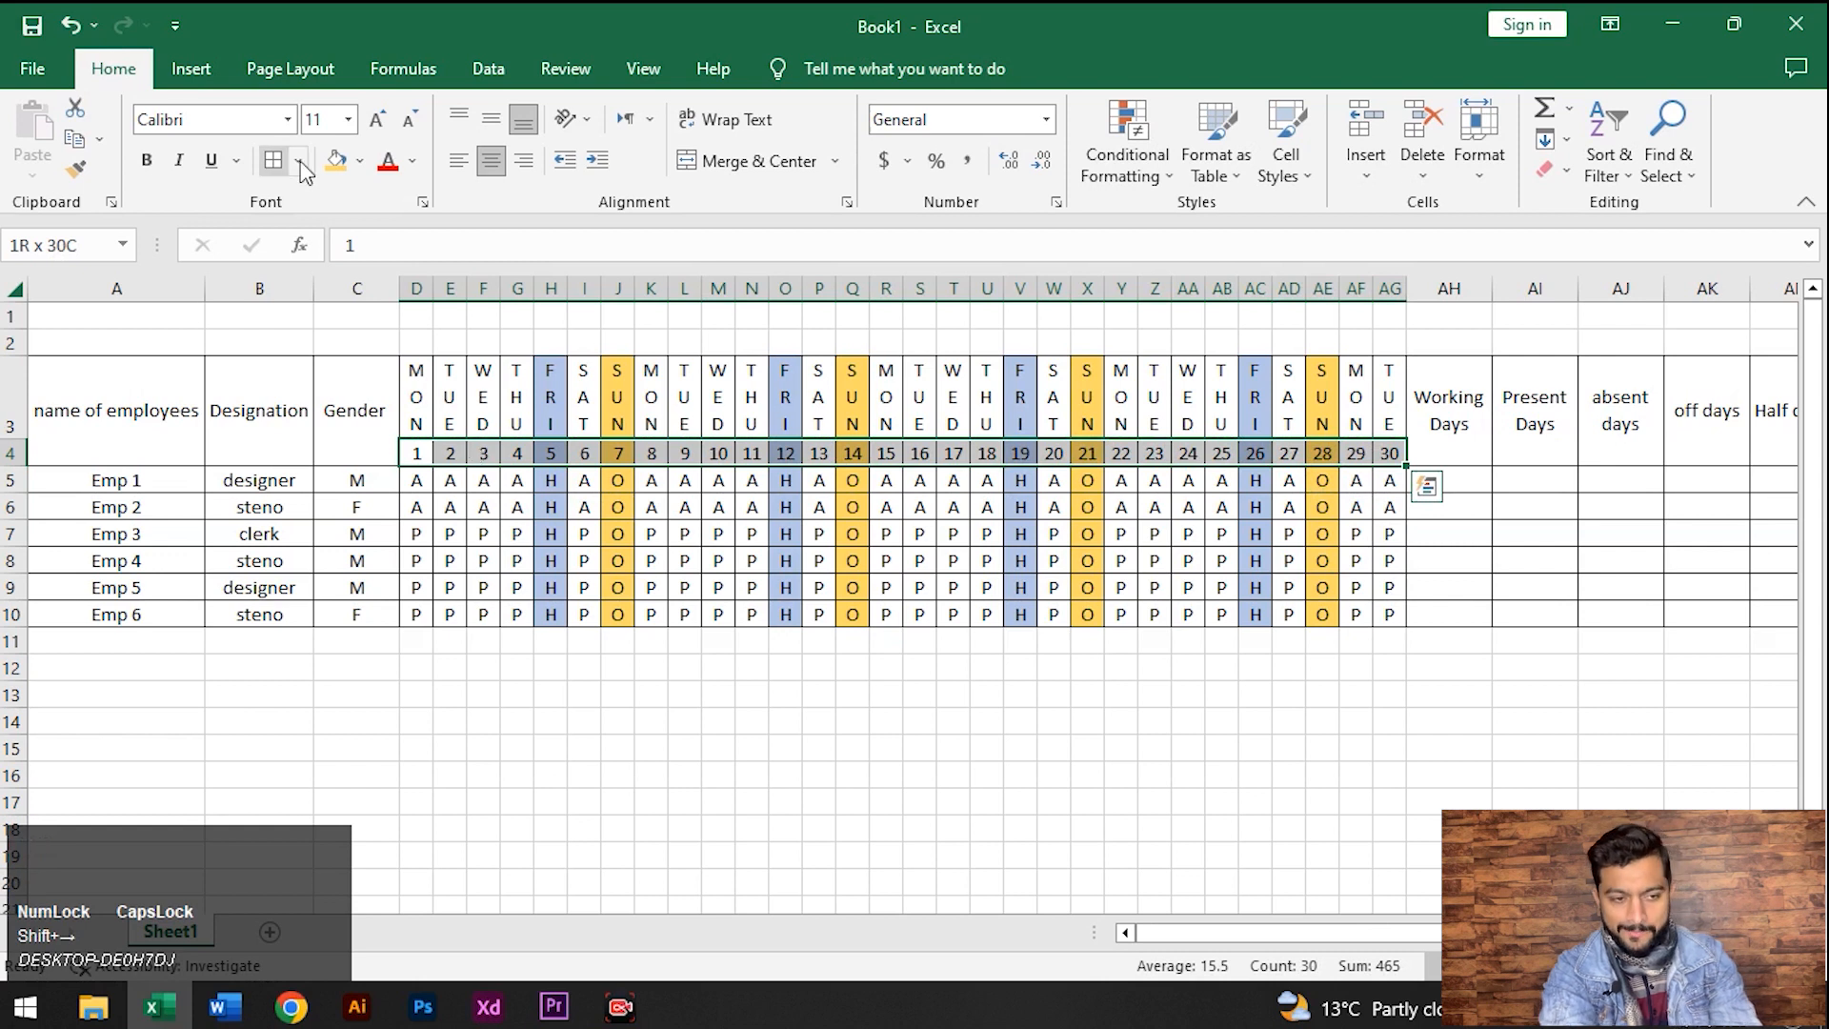
pyautogui.click(357, 162)
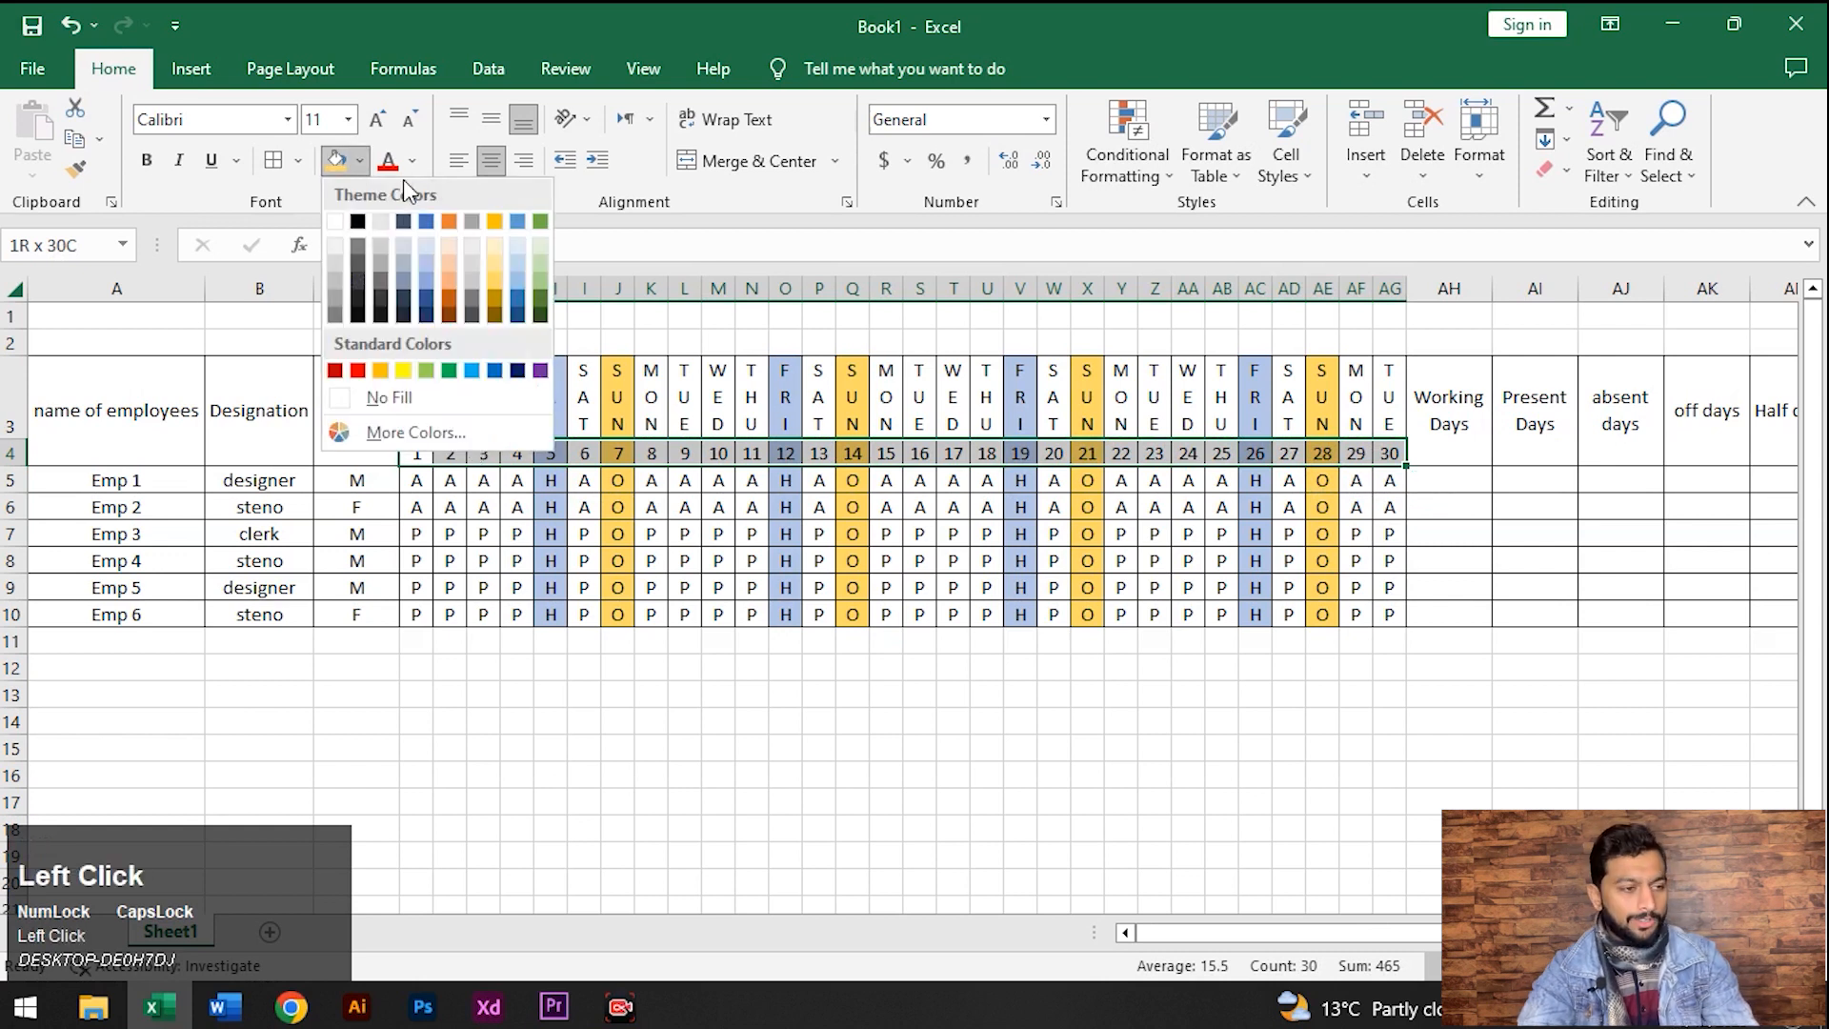
pyautogui.click(541, 281)
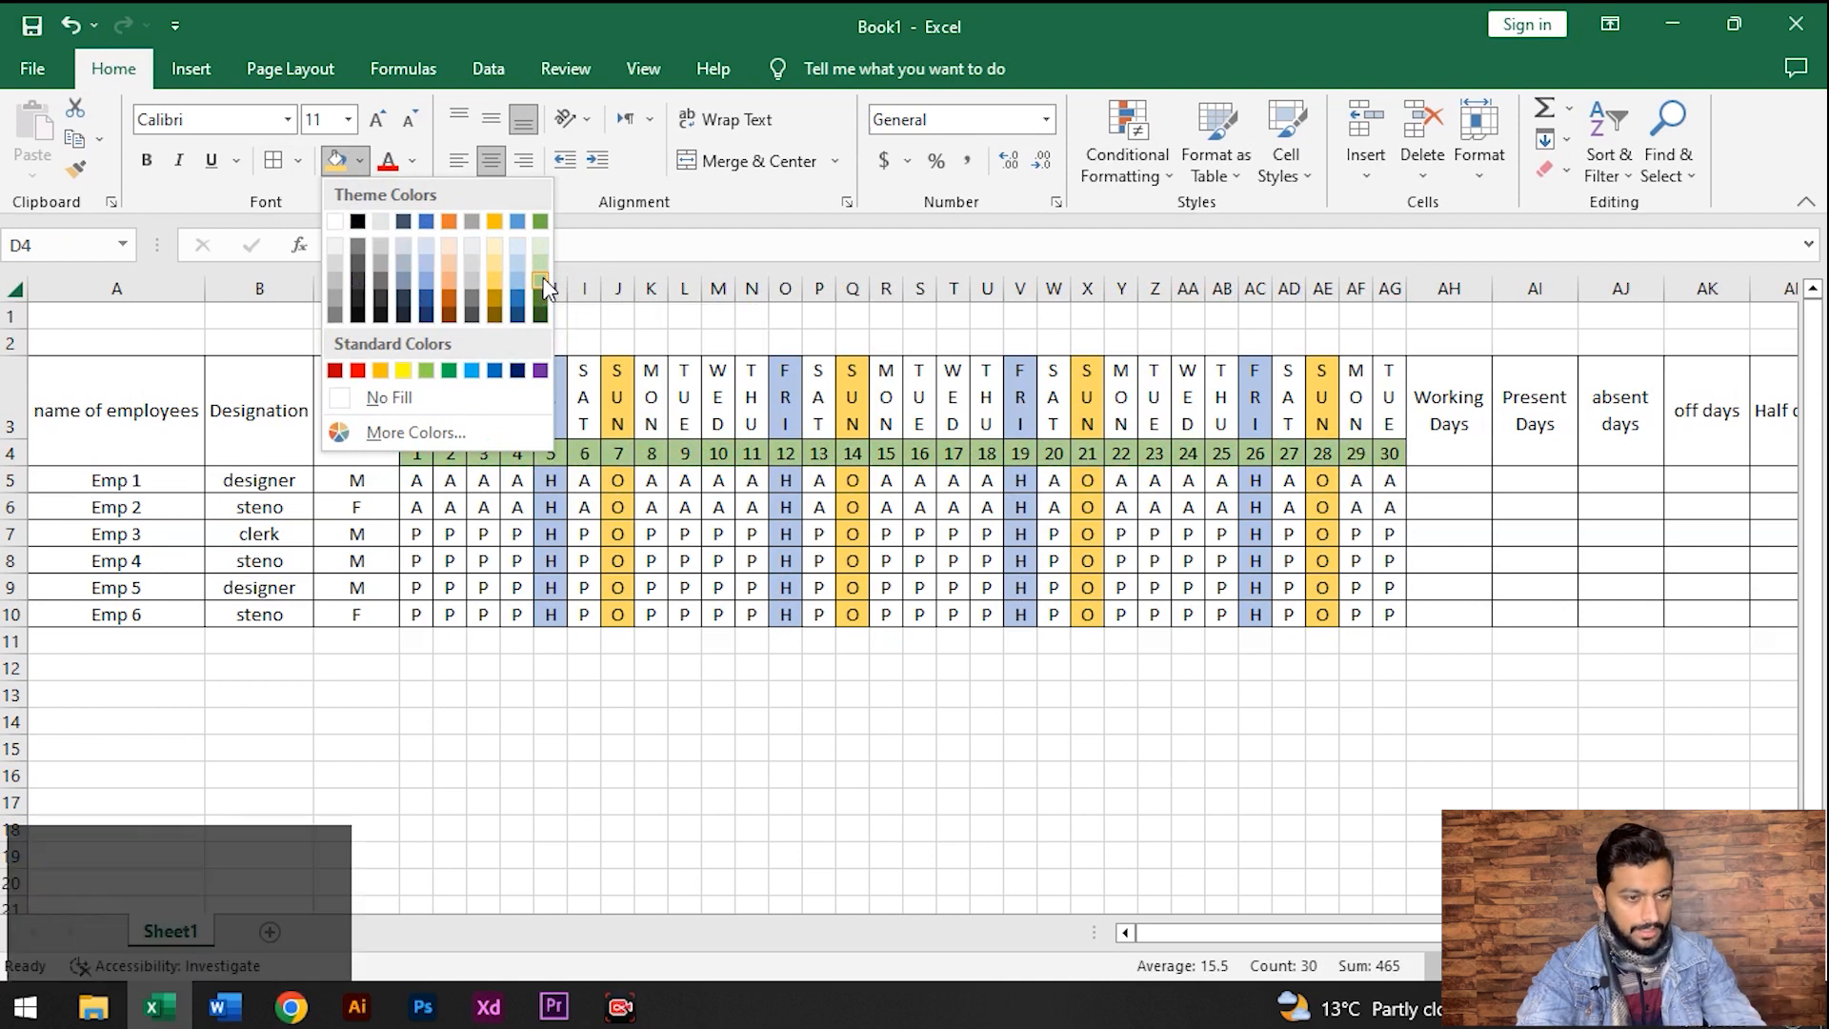
pyautogui.click(1467, 482)
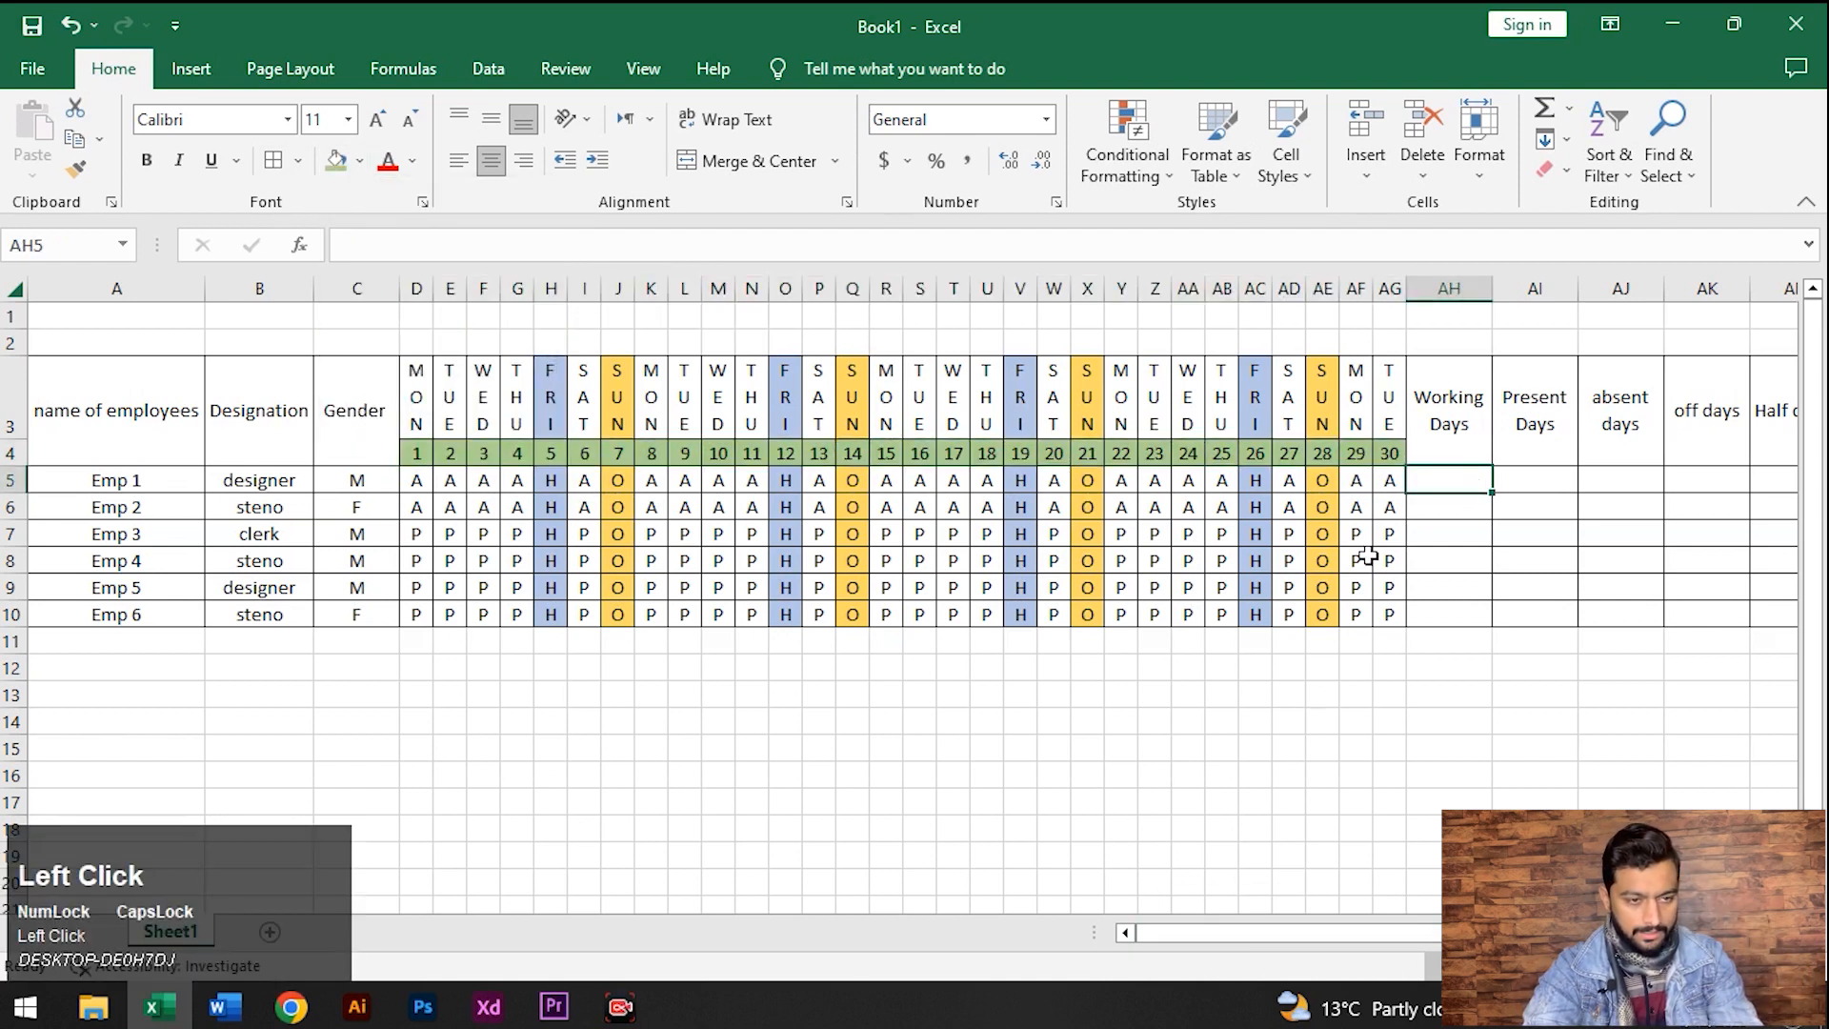
# Make the summary headers from Working Days to Half days, AH3:AL4, bold
pyautogui.click(1446, 440)
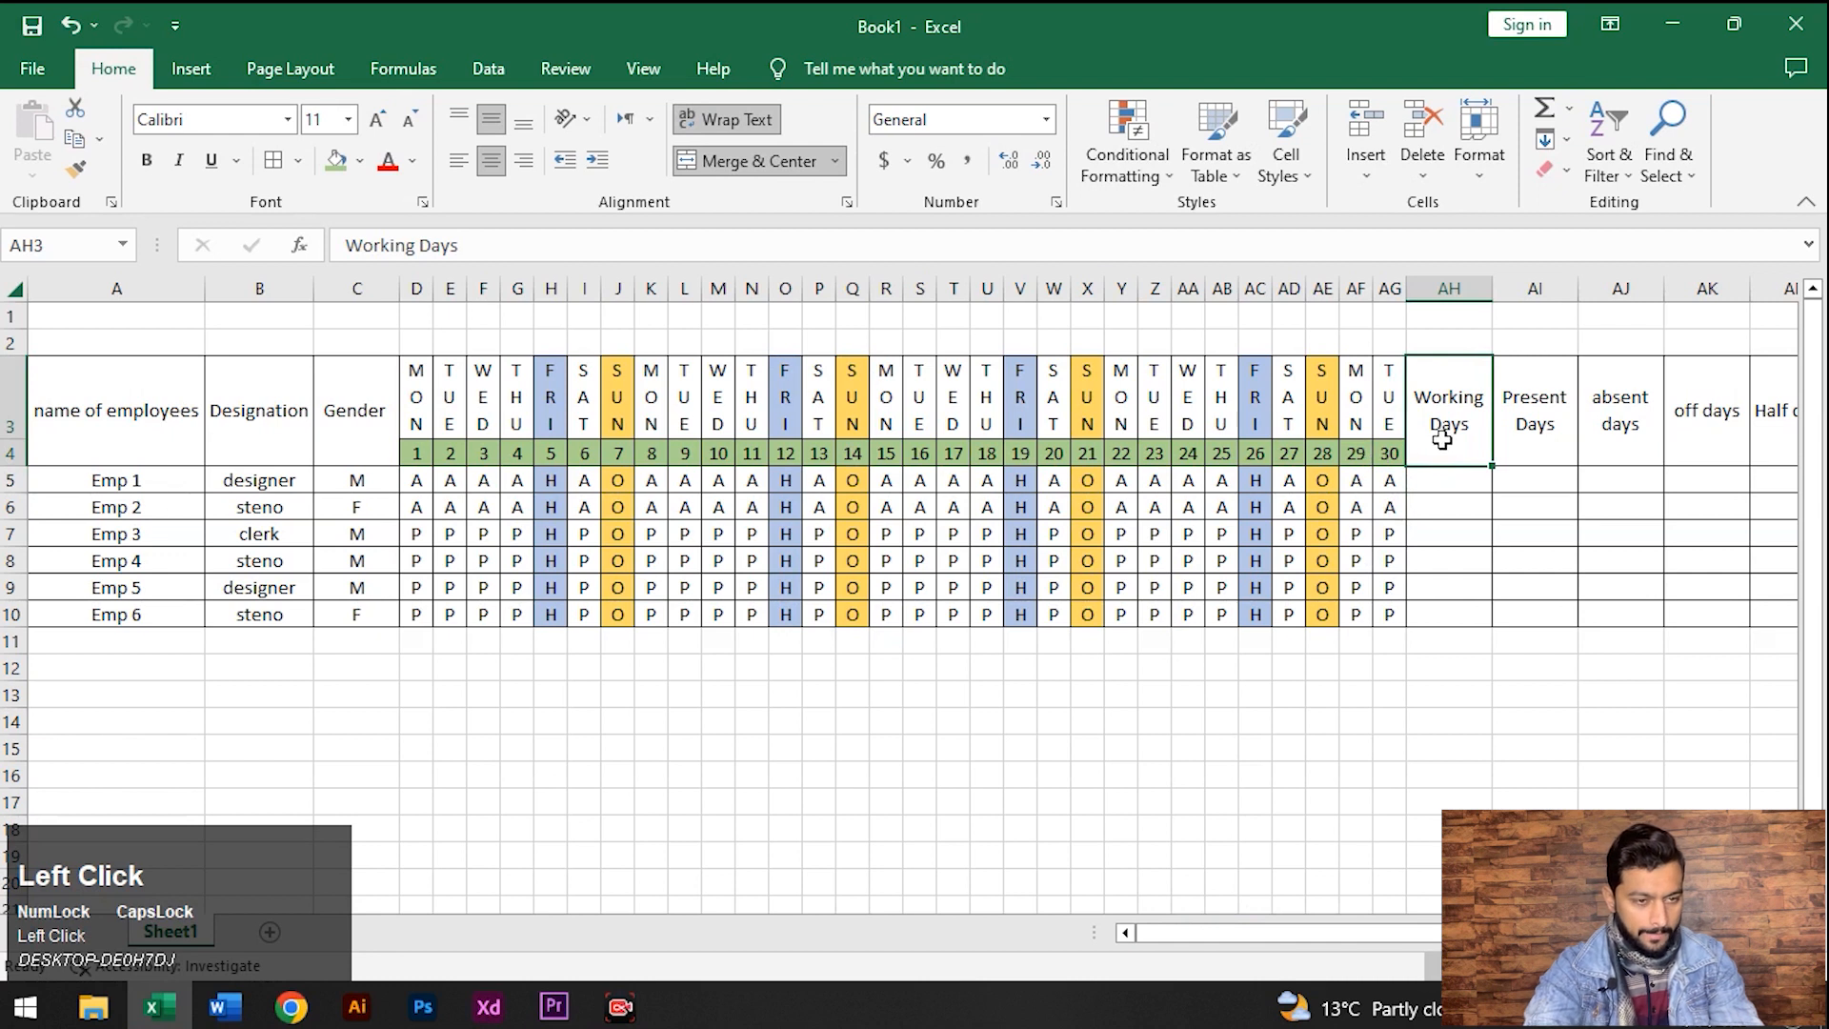
pyautogui.hotkey('shift', 'Right')
pyautogui.hotkey('shift', 'Right')
pyautogui.hotkey('shift', 'Right')
pyautogui.hotkey('shift', 'Right')
pyautogui.hotkey('shift', 'Right')
pyautogui.hotkey('shift', 'Left')
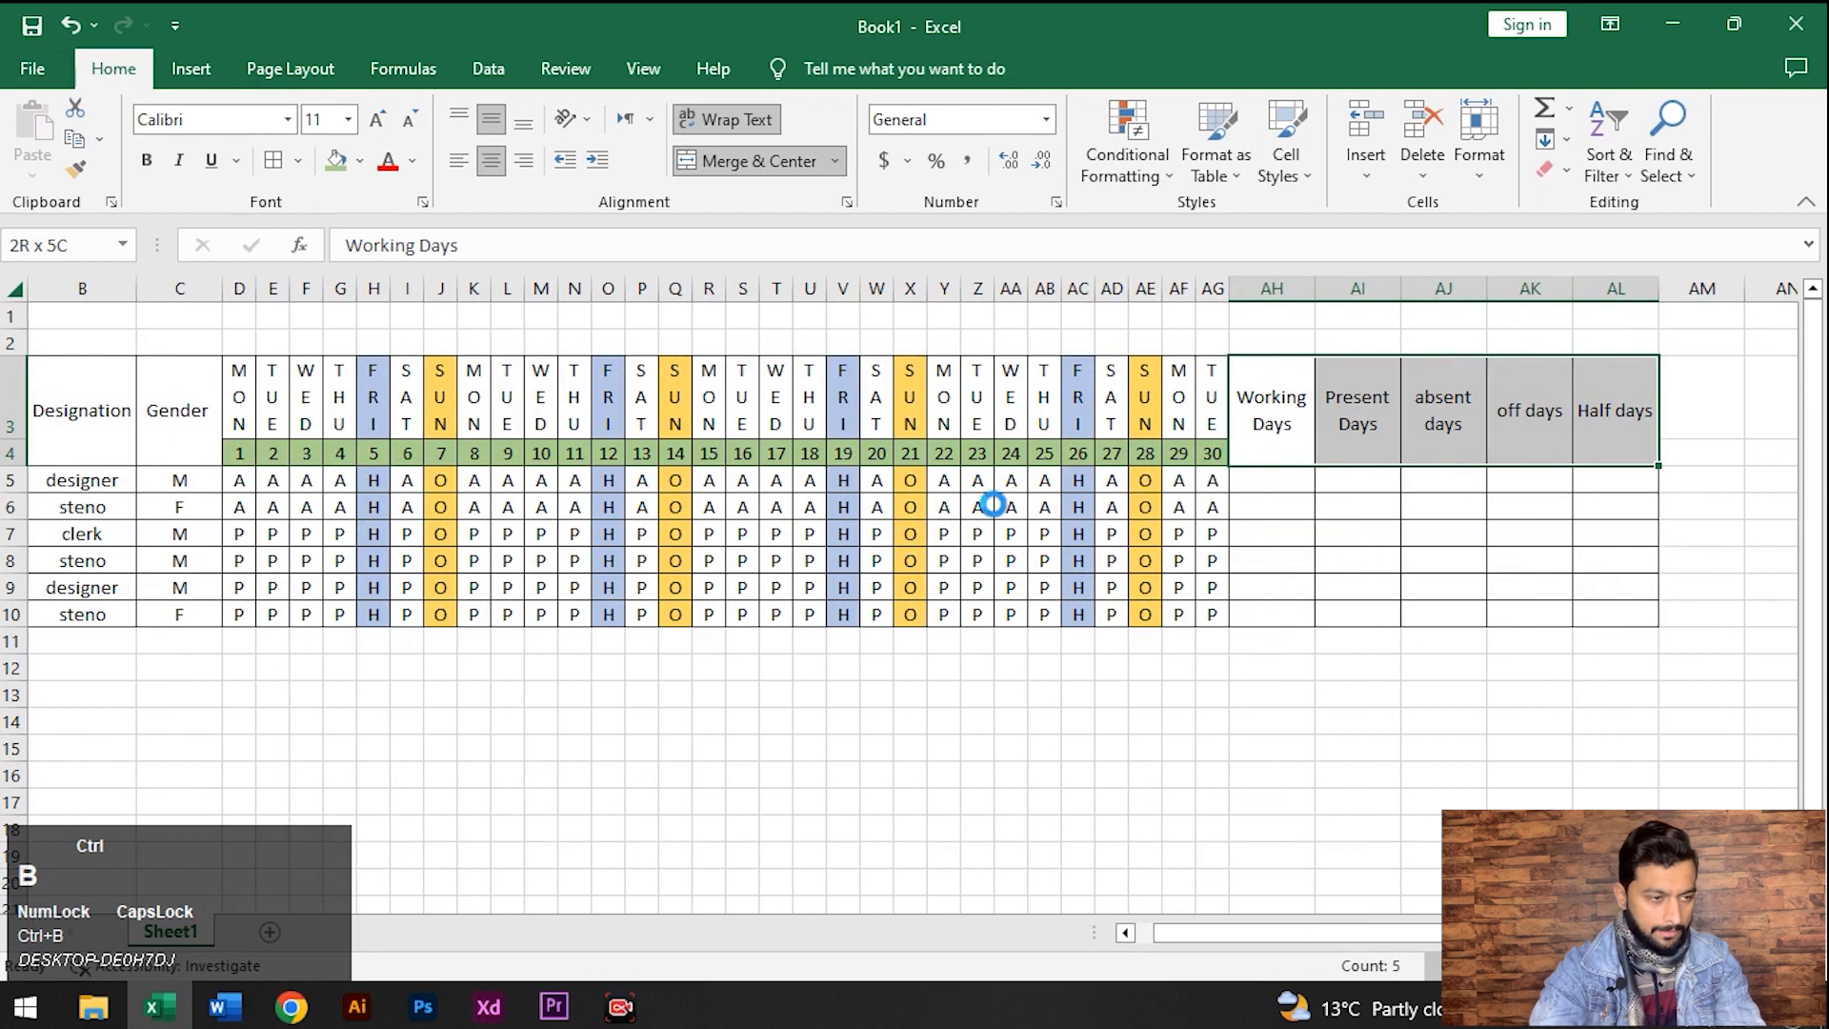
pyautogui.hotkey('ctrl', 'b')
# Enter 26 working days in AH5 and fill the value down to AH10
pyautogui.click(1295, 480)
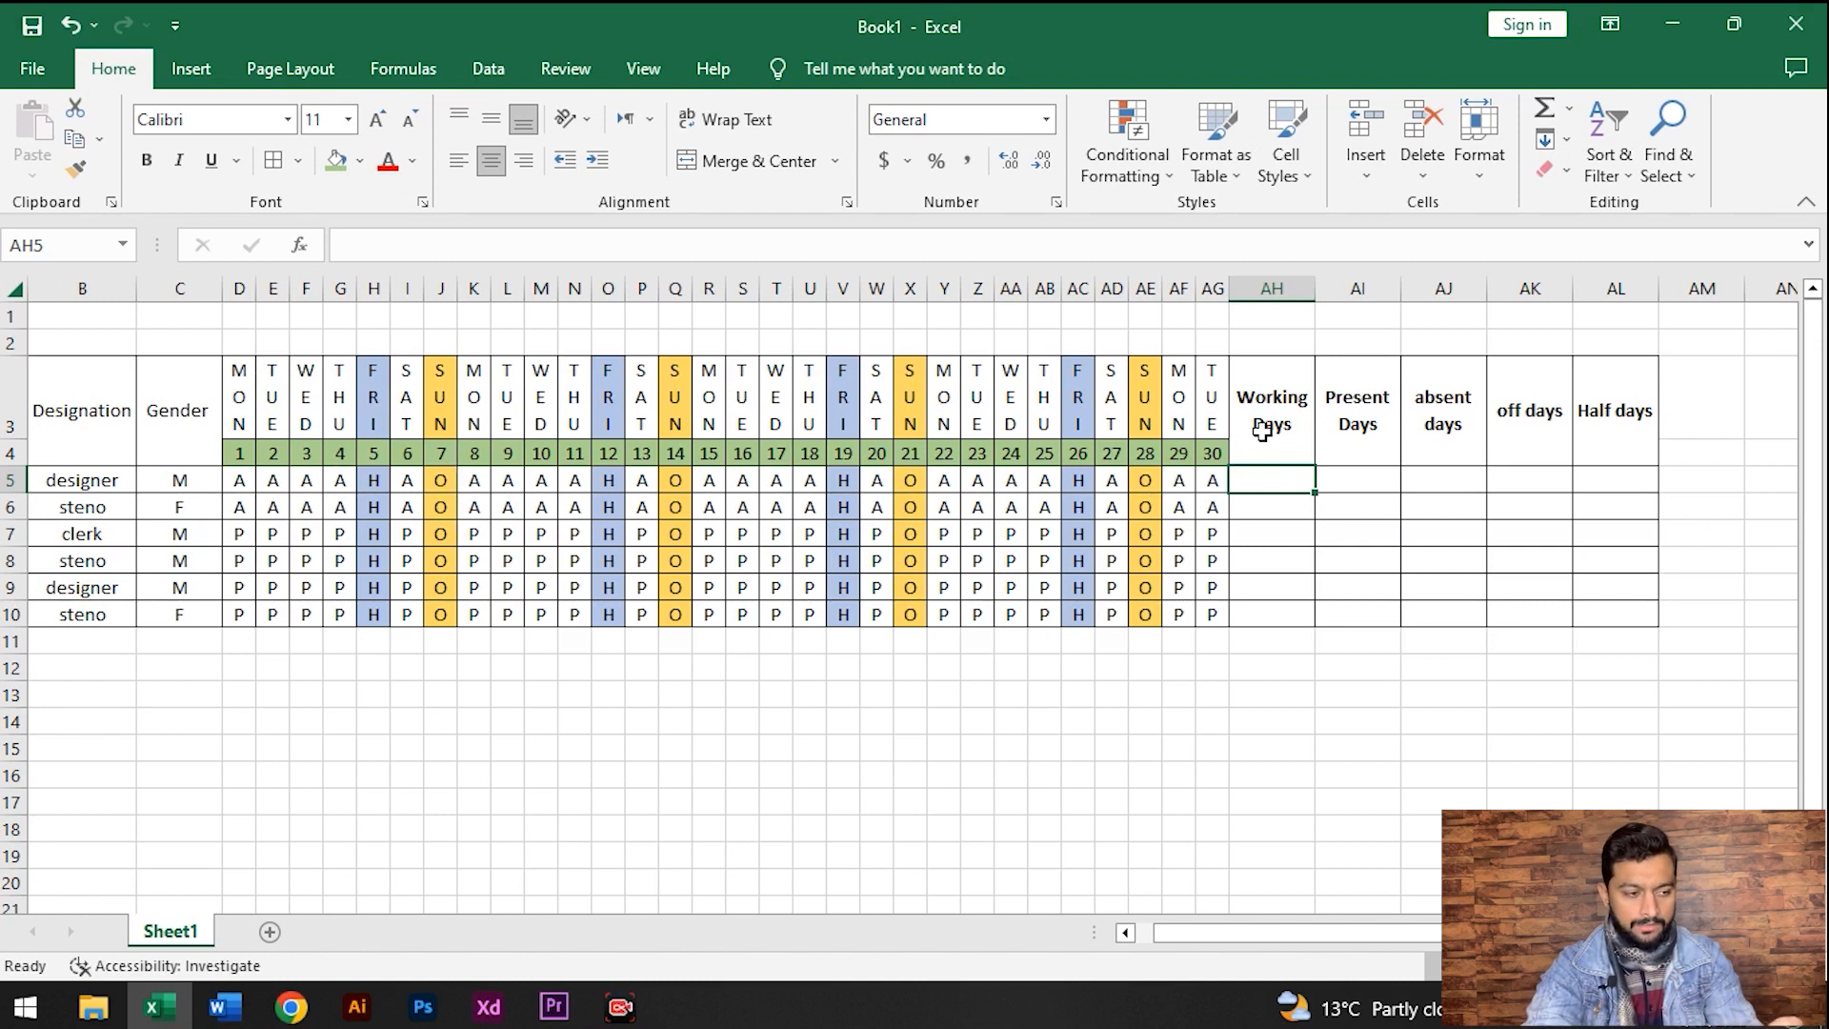
pyautogui.write('26')
pyautogui.click(1277, 488)
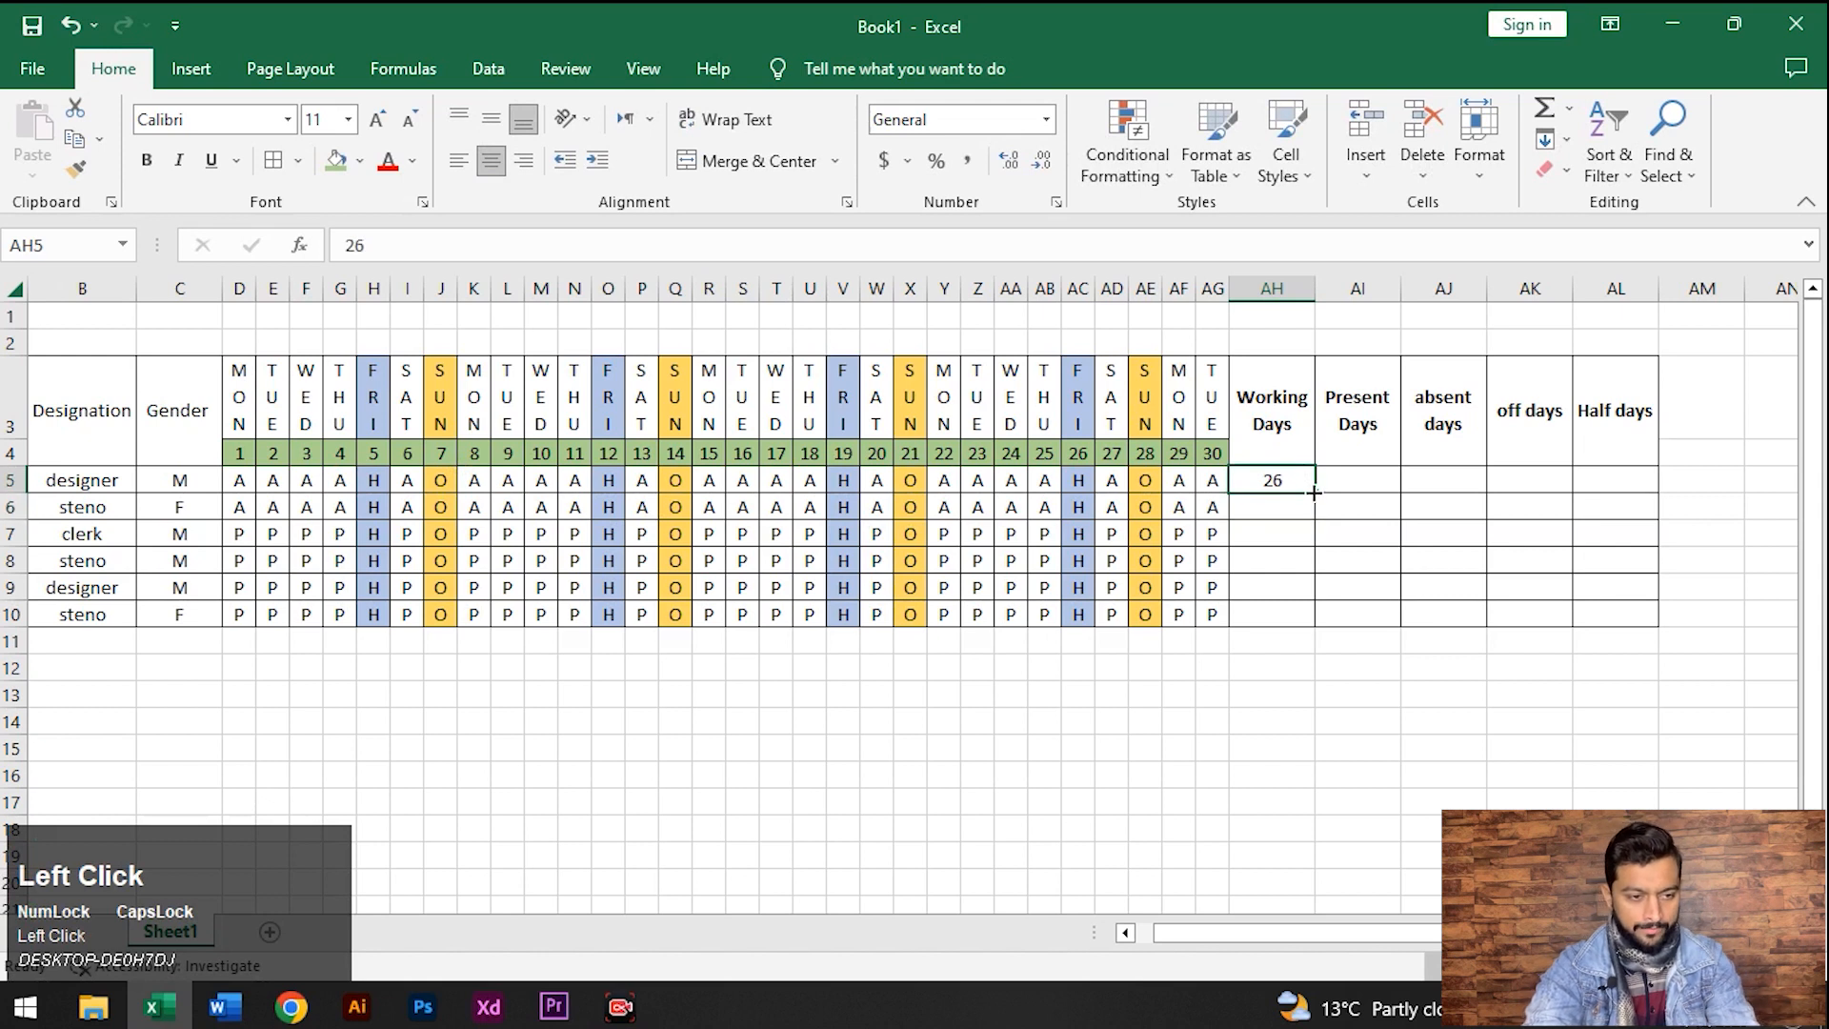
pyautogui.moveTo(1314, 492); pyautogui.dragTo(1334, 648)
# Enter =COUNTIF(D5:AG5,"p") in AI5 to count the first employee's present days
pyautogui.click(1360, 482)
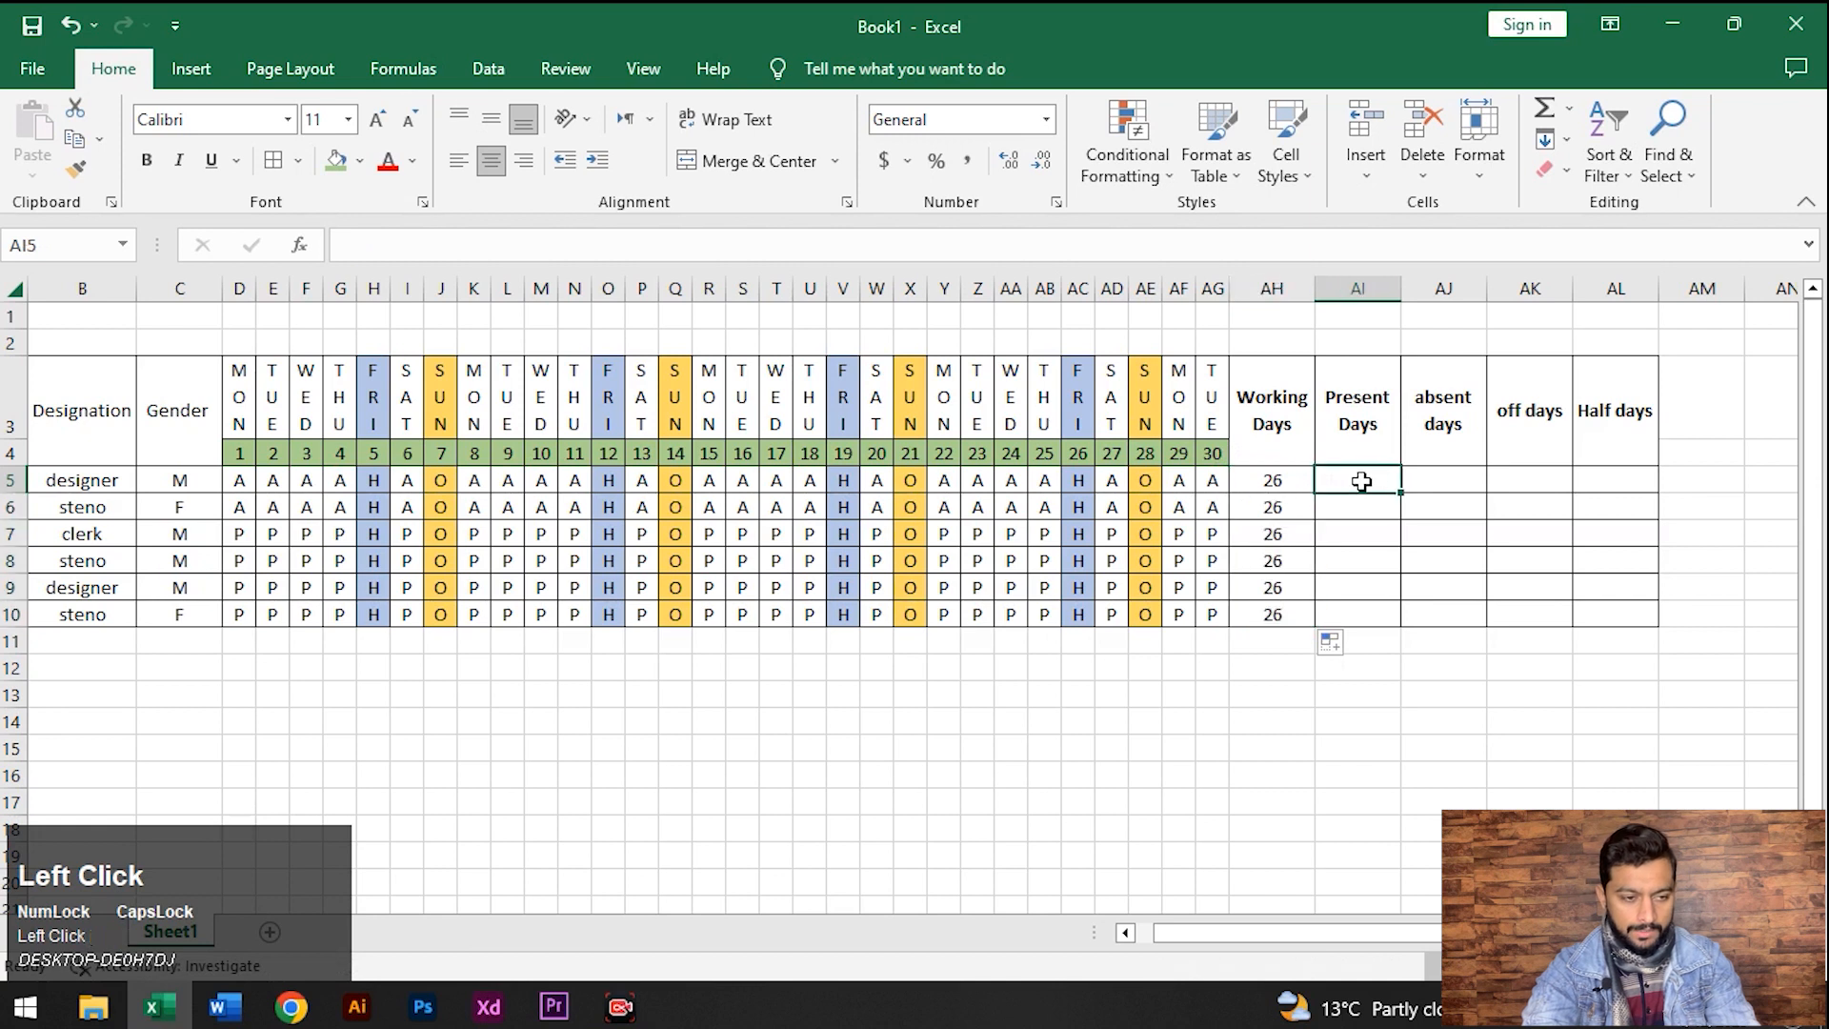
pyautogui.write('=')
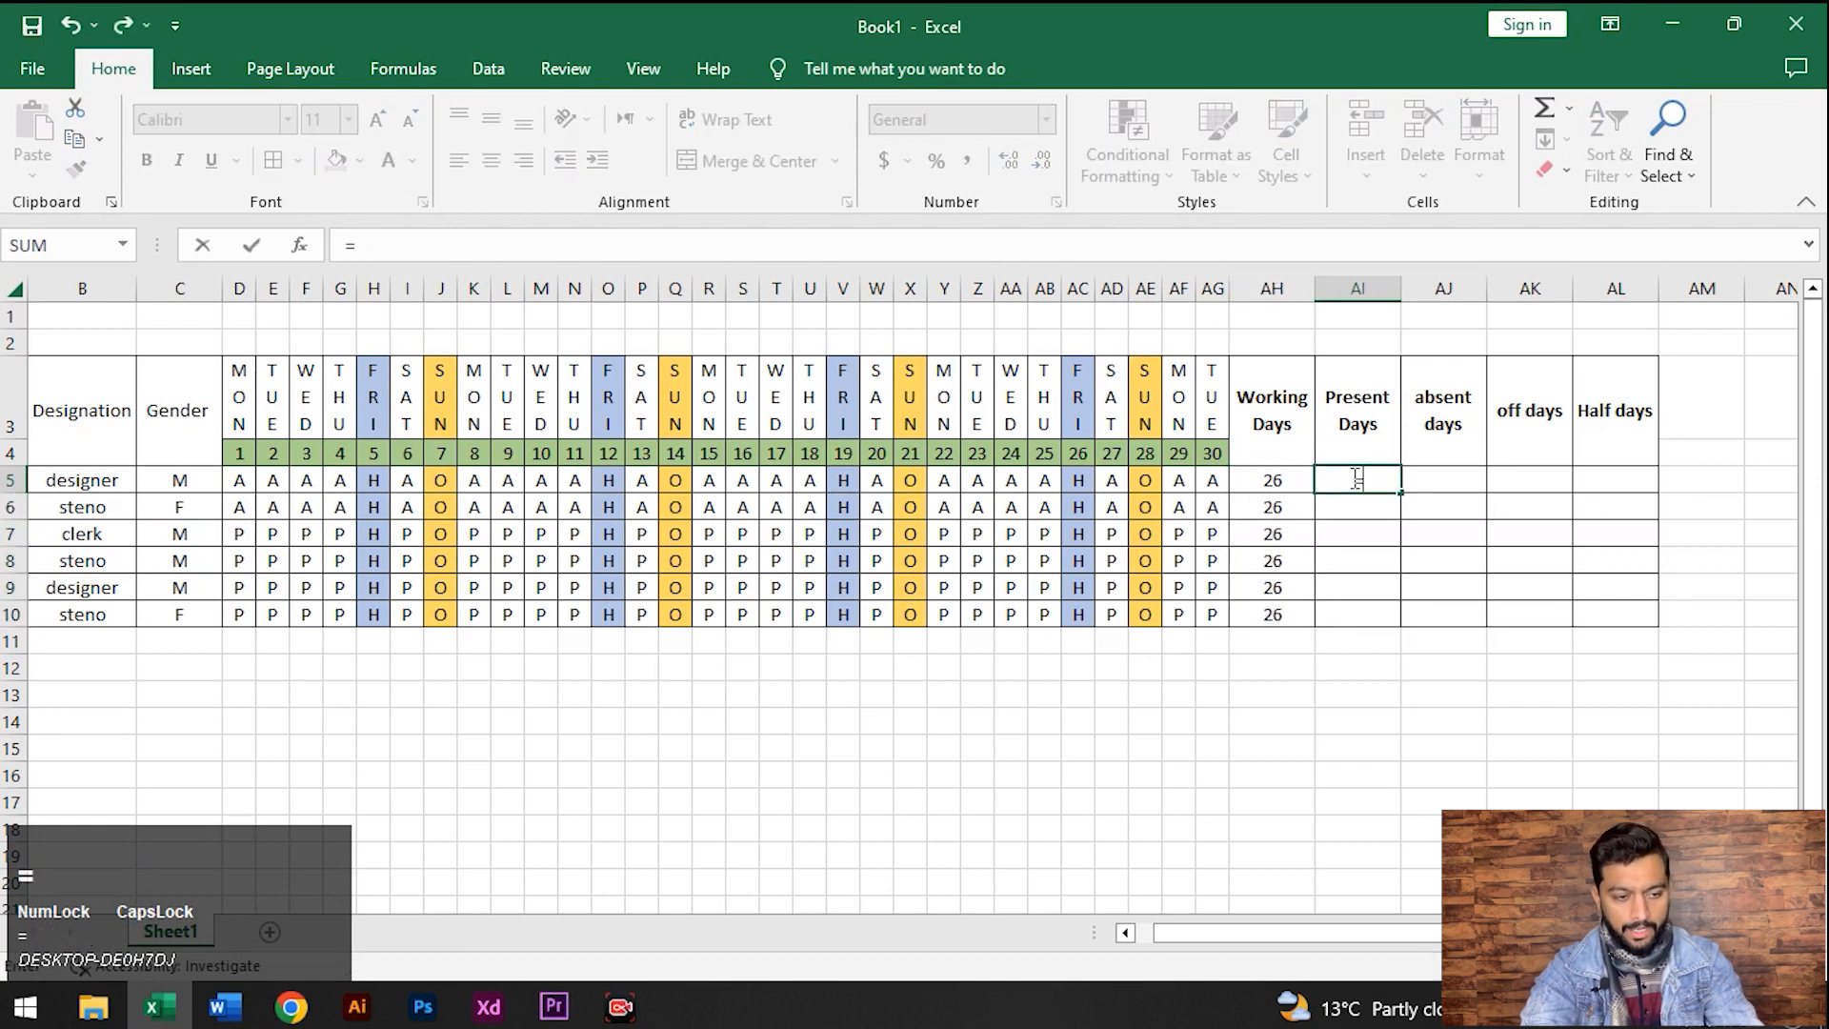
pyautogui.write('COUNTIF')
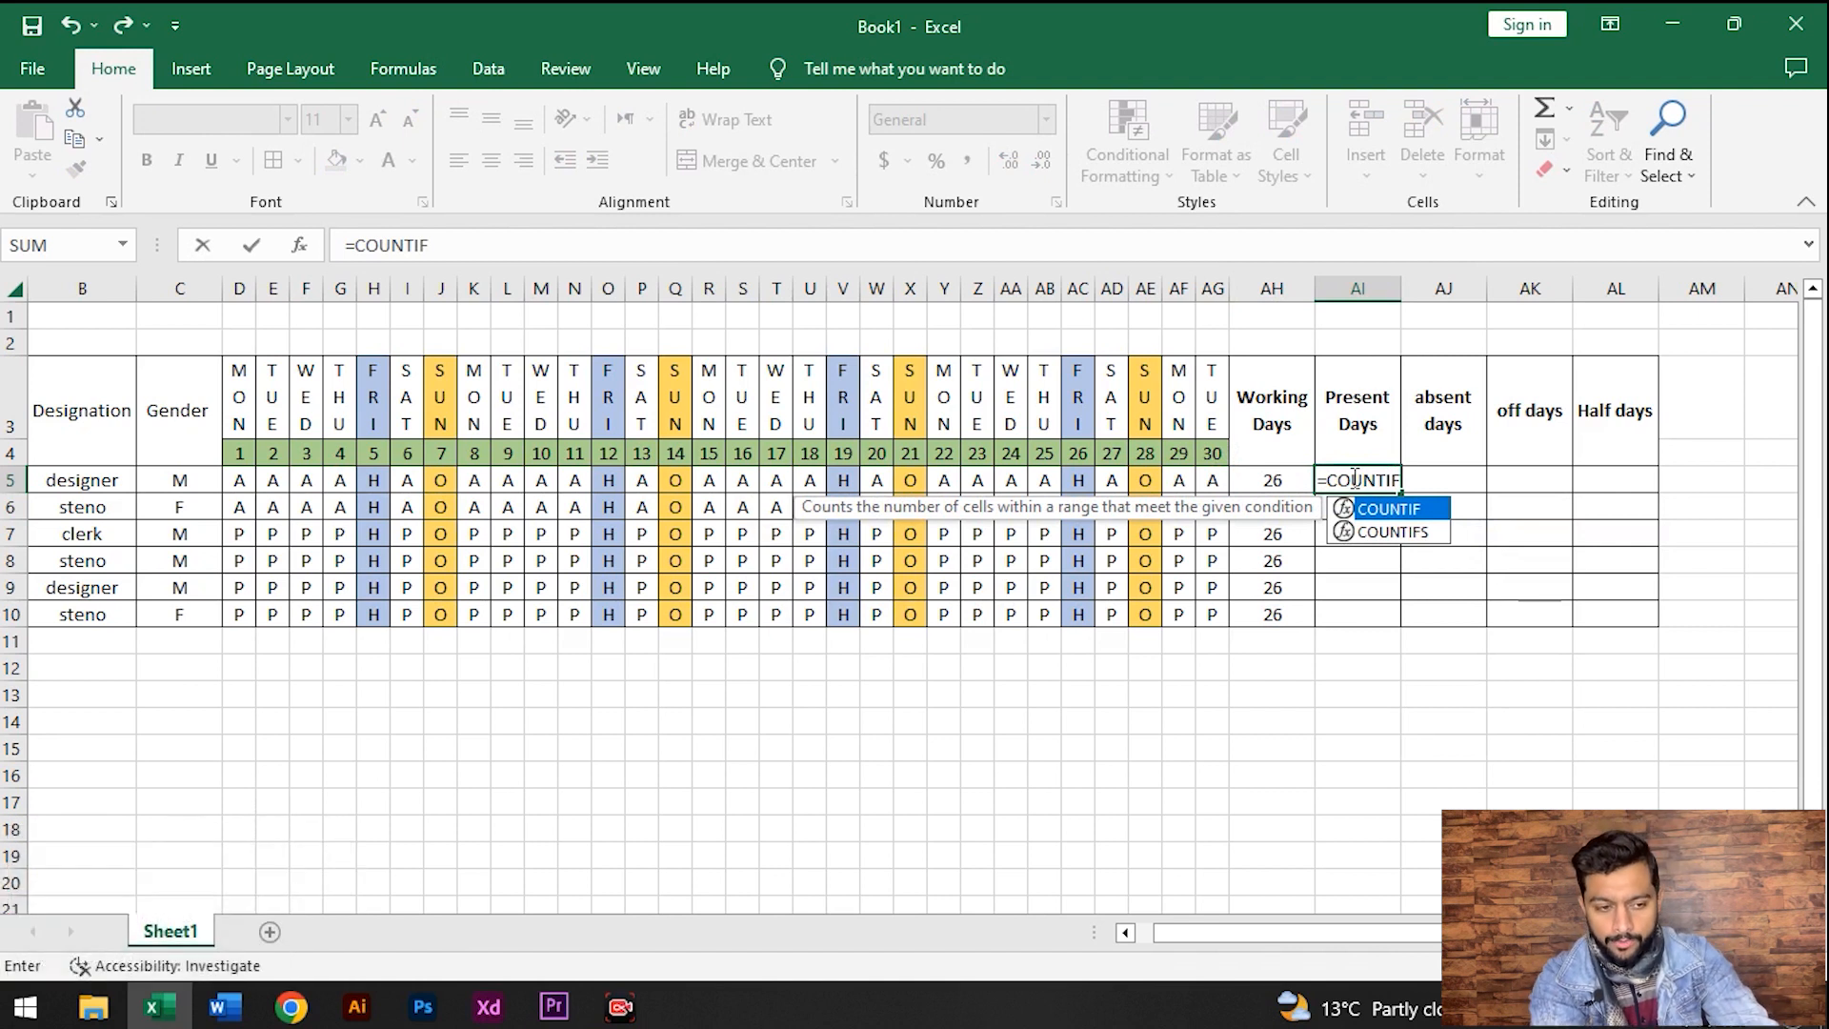
pyautogui.write('(')
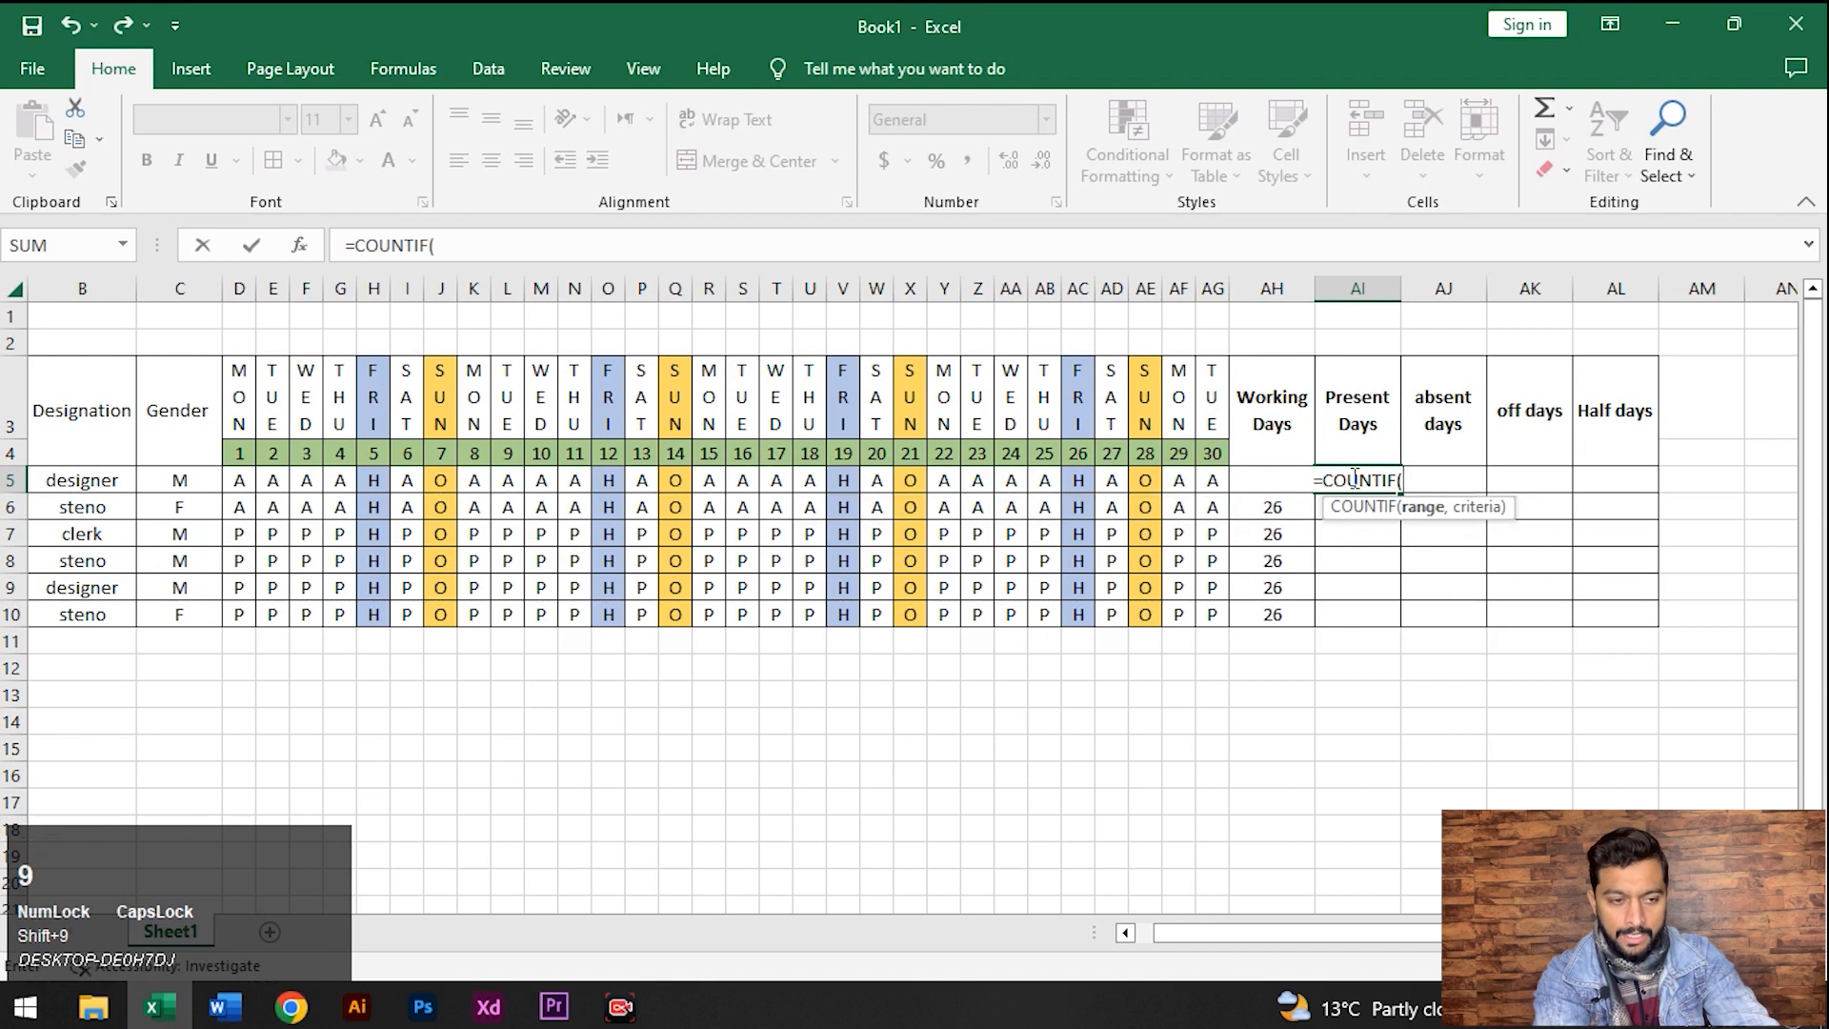
pyautogui.press('Left')
pyautogui.press('Left')
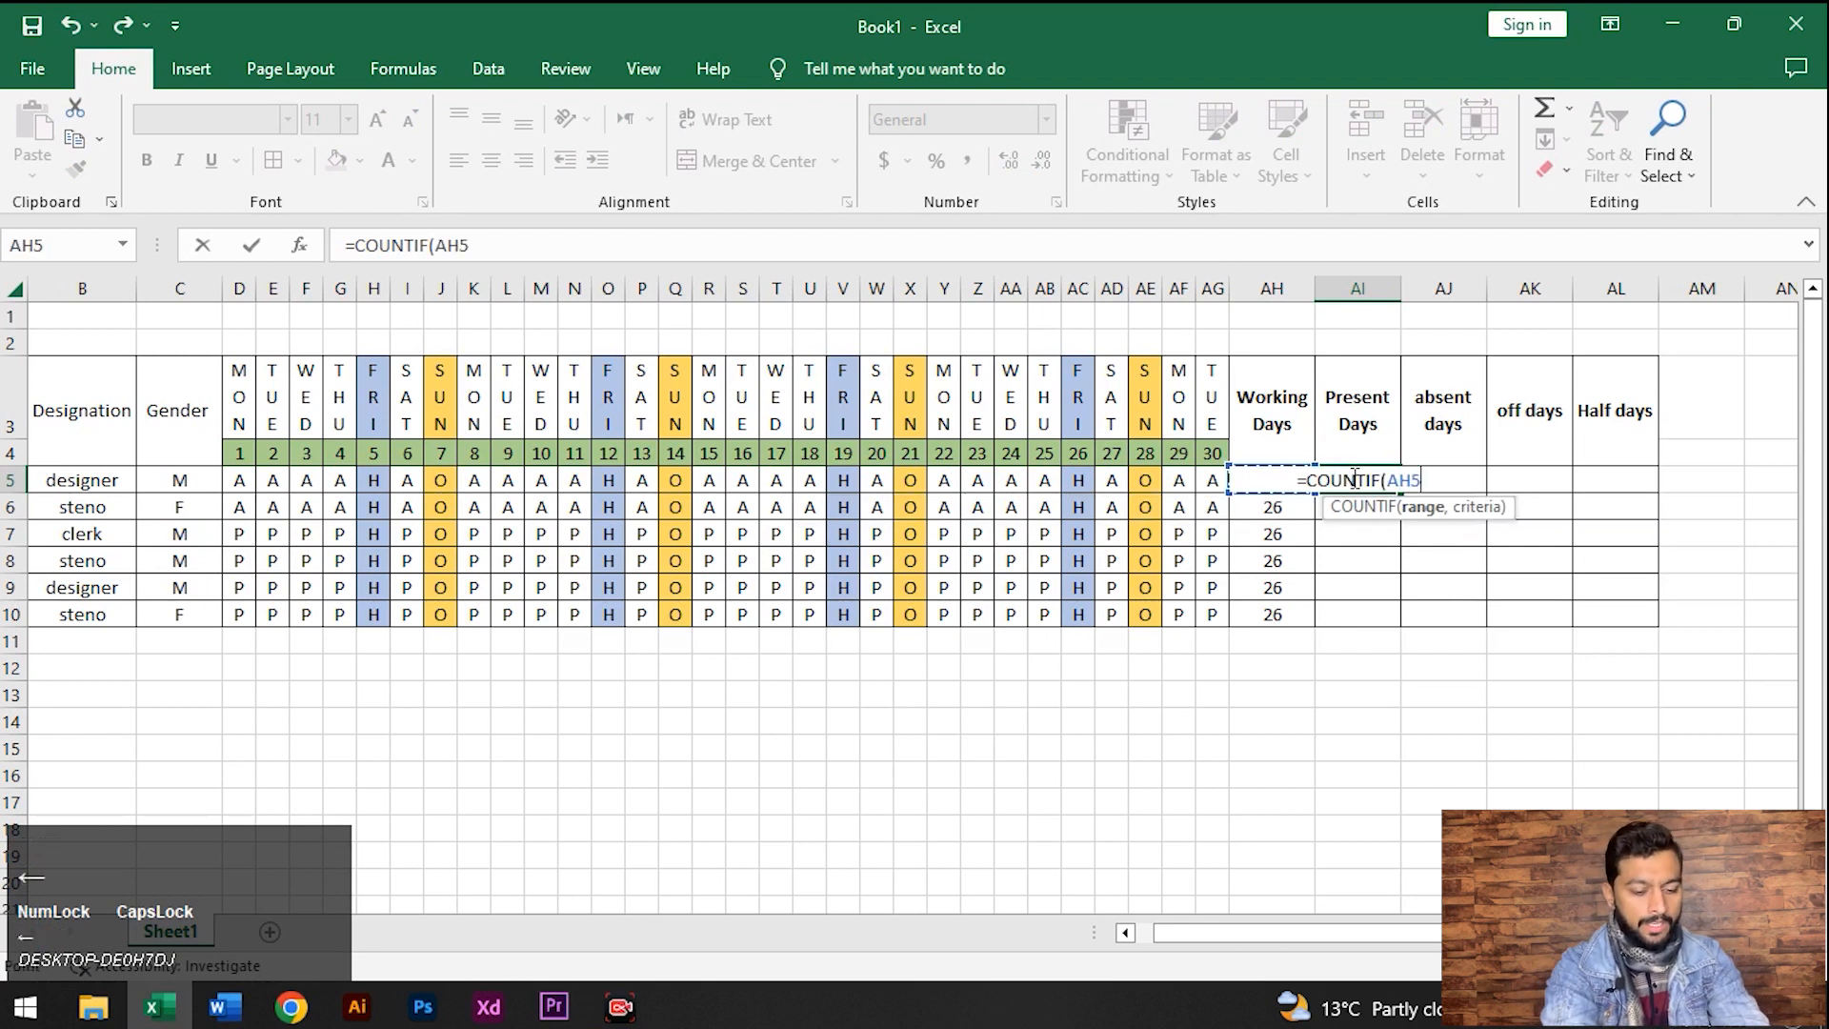
pyautogui.hotkey('shift', 'Left')
pyautogui.hotkey('shift', 'Left')
pyautogui.hotkey('shift', 'Left')
pyautogui.hotkey('shift', 'Left')
pyautogui.hotkey('shift', 'Left')
pyautogui.hotkey('shift', 'Left')
pyautogui.hotkey('shift', 'Left')
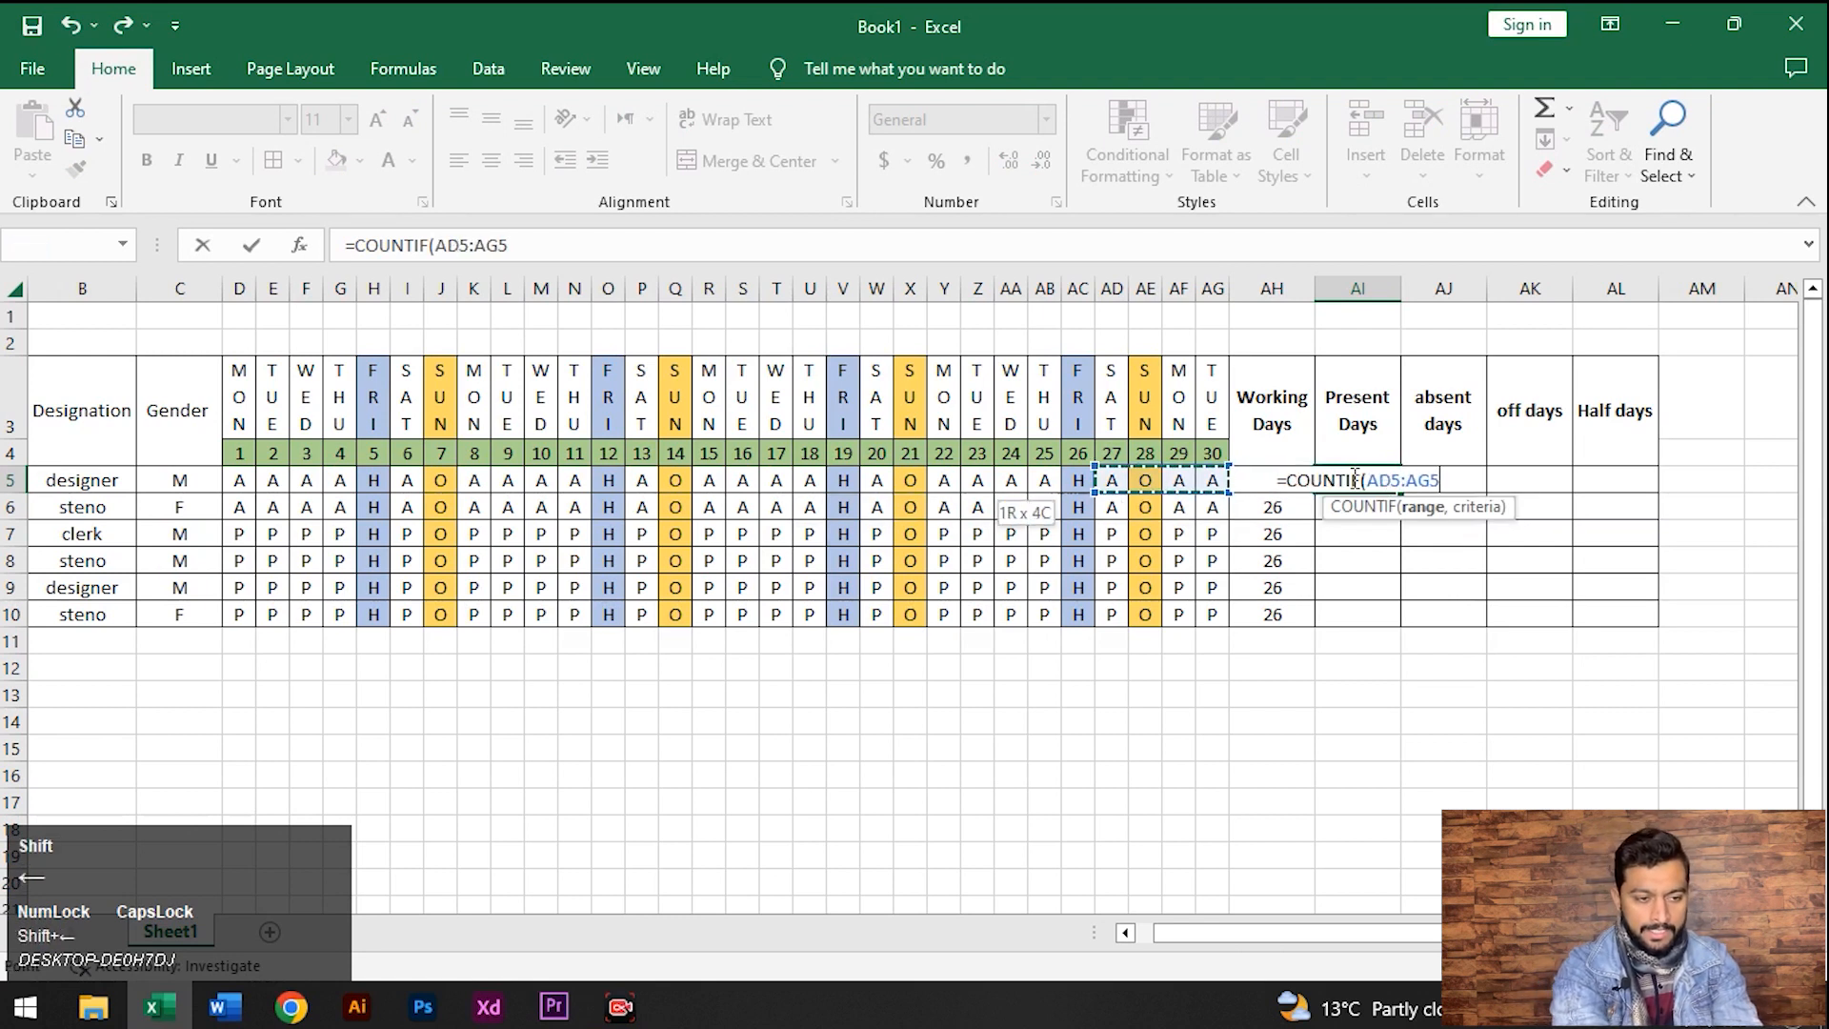
pyautogui.hotkey('shift', 'Left')
pyautogui.hotkey('shift', 'Left')
pyautogui.hotkey('shift', 'Left')
pyautogui.hotkey('shift', 'Left')
pyautogui.hotkey('shift', 'Left')
pyautogui.hotkey('shift', 'Left')
pyautogui.hotkey('shift', 'Left')
pyautogui.hotkey('shift', 'Left')
pyautogui.hotkey('shift', 'Left')
pyautogui.hotkey('shift', 'Left')
pyautogui.hotkey('shift', 'Left')
pyautogui.hotkey('shift', 'Left')
pyautogui.hotkey('shift', 'Left')
pyautogui.hotkey('shift', 'Left')
pyautogui.hotkey('shift', 'Left')
pyautogui.hotkey('shift', 'Left')
pyautogui.hotkey('shift', 'Left')
pyautogui.hotkey('shift', 'Left')
pyautogui.hotkey('shift', 'Left')
pyautogui.hotkey('shift', 'Left')
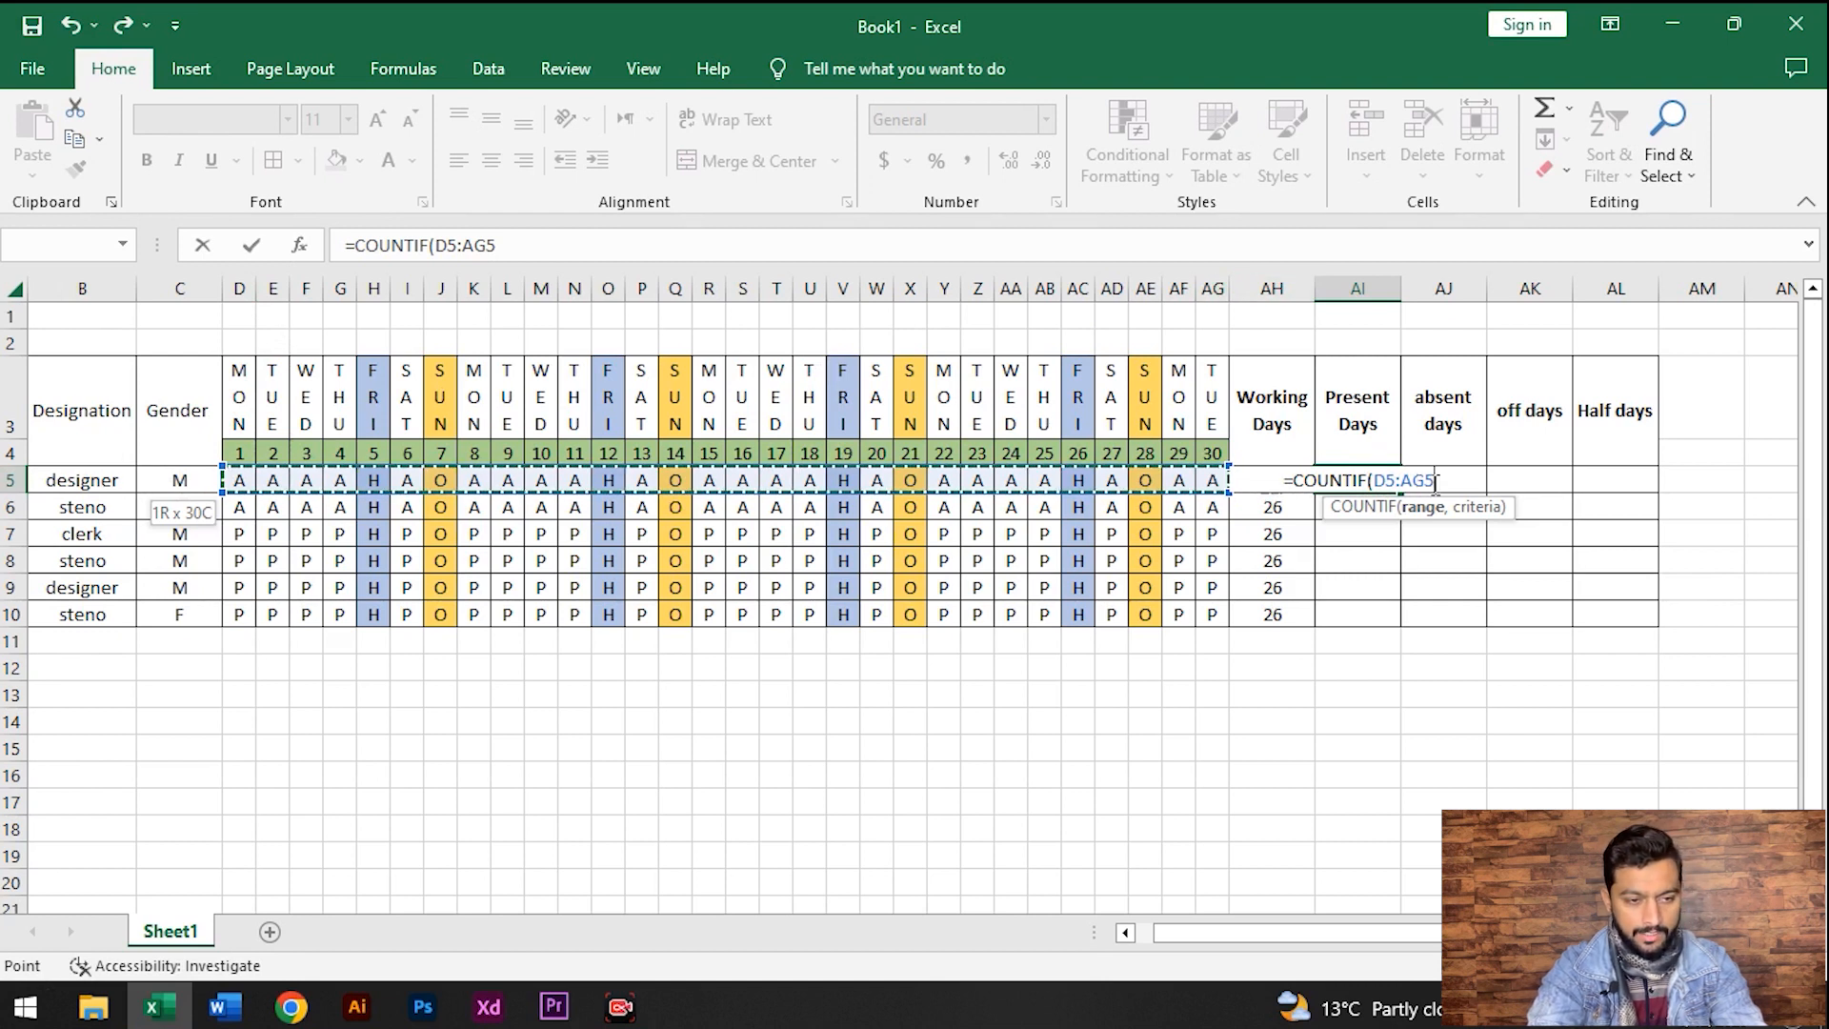
pyautogui.write(',"')
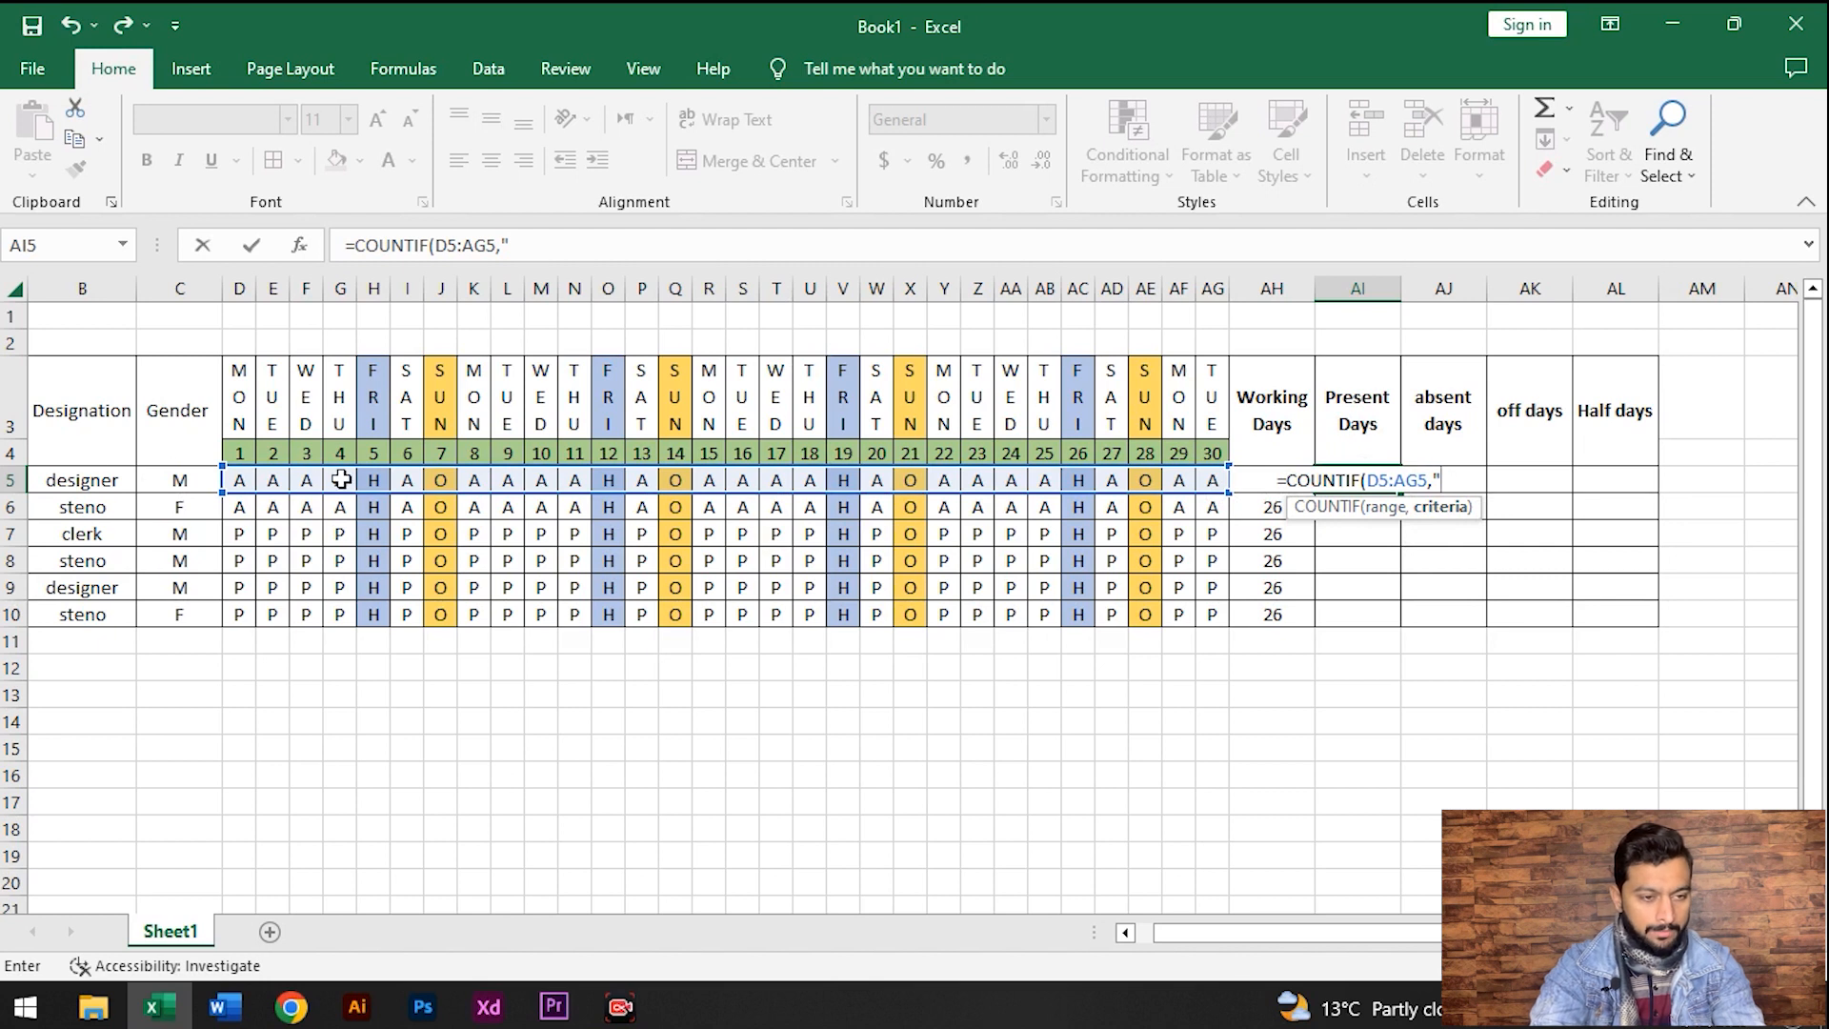
pyautogui.press('shift')
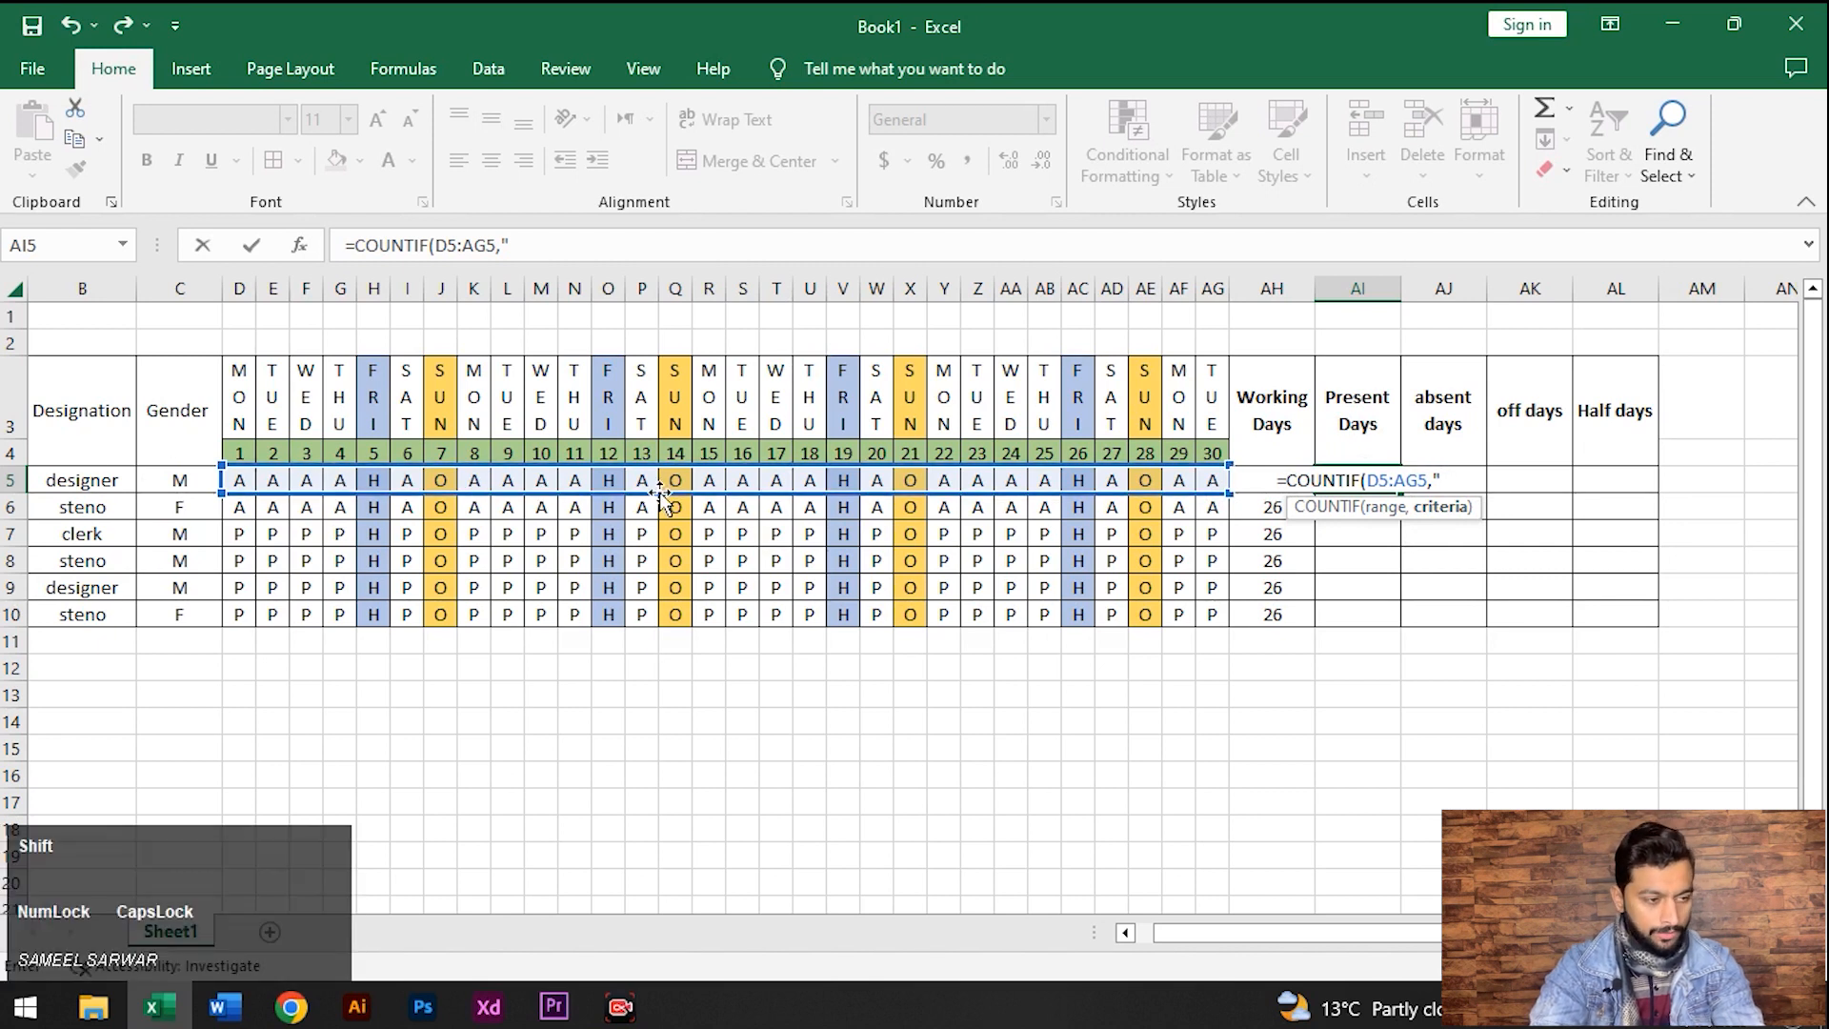
pyautogui.write('p')
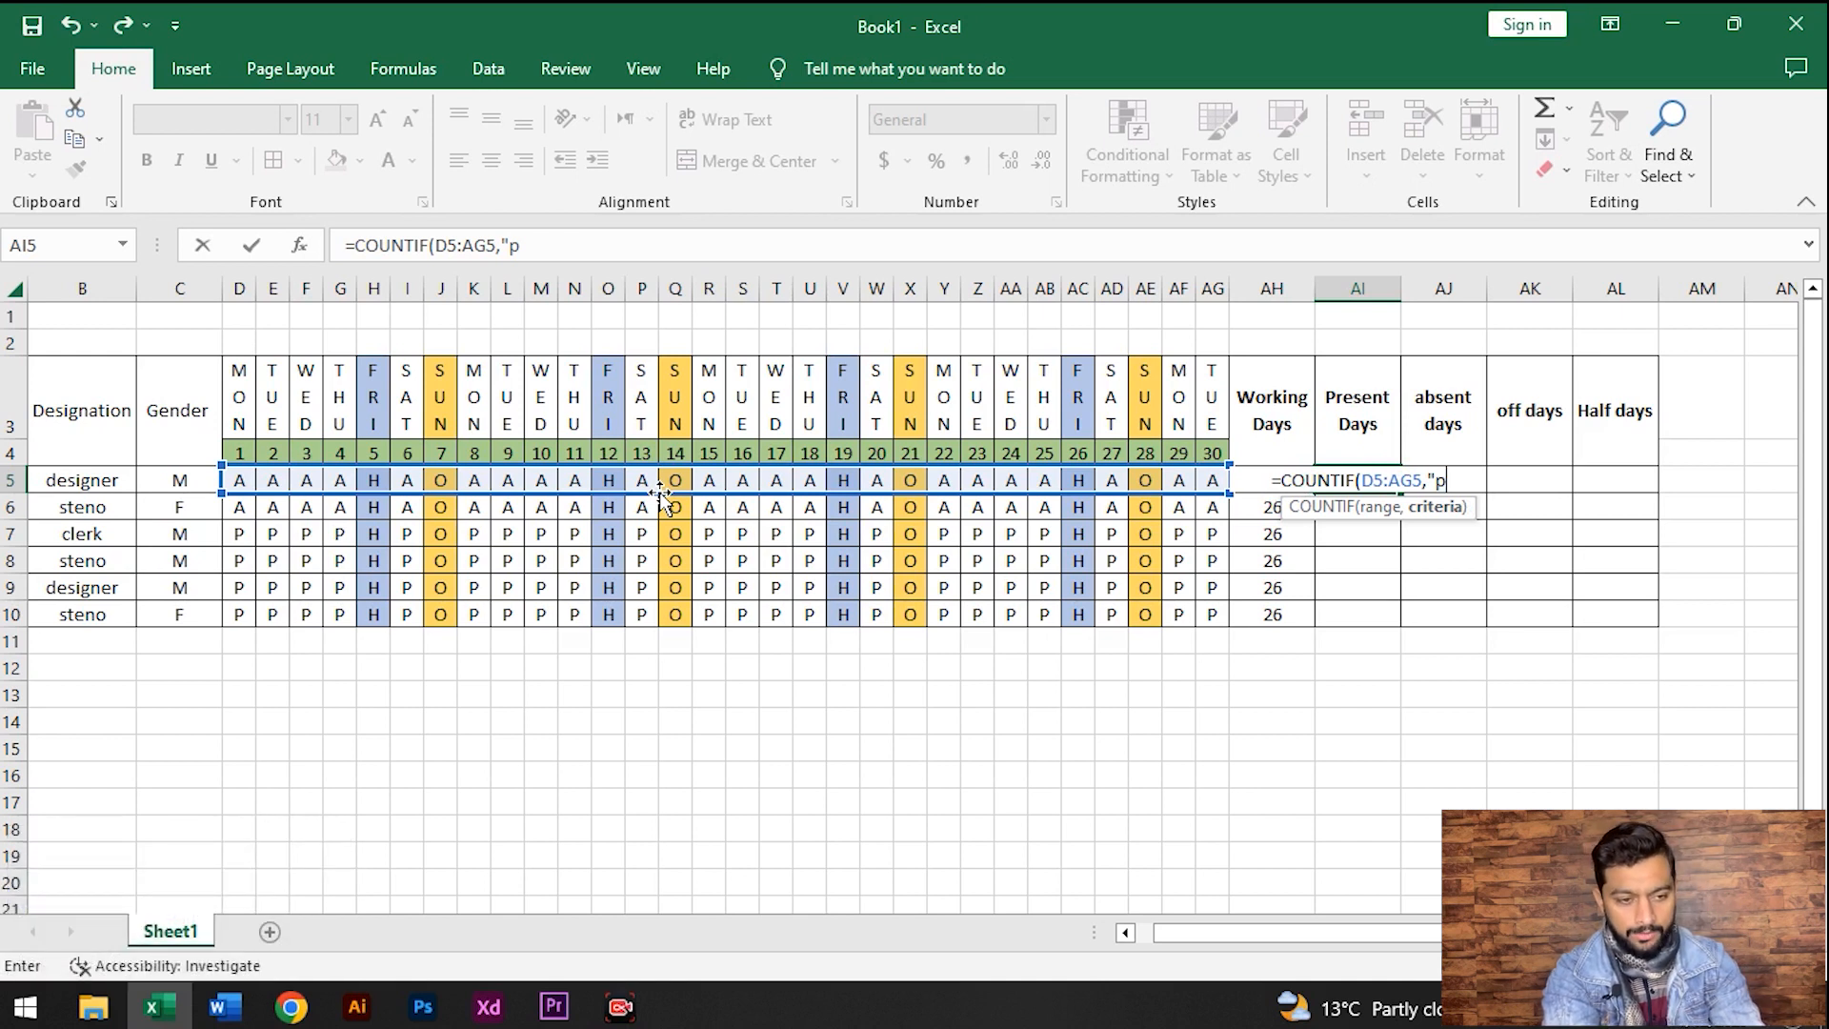
pyautogui.write('")')
pyautogui.press('Return')
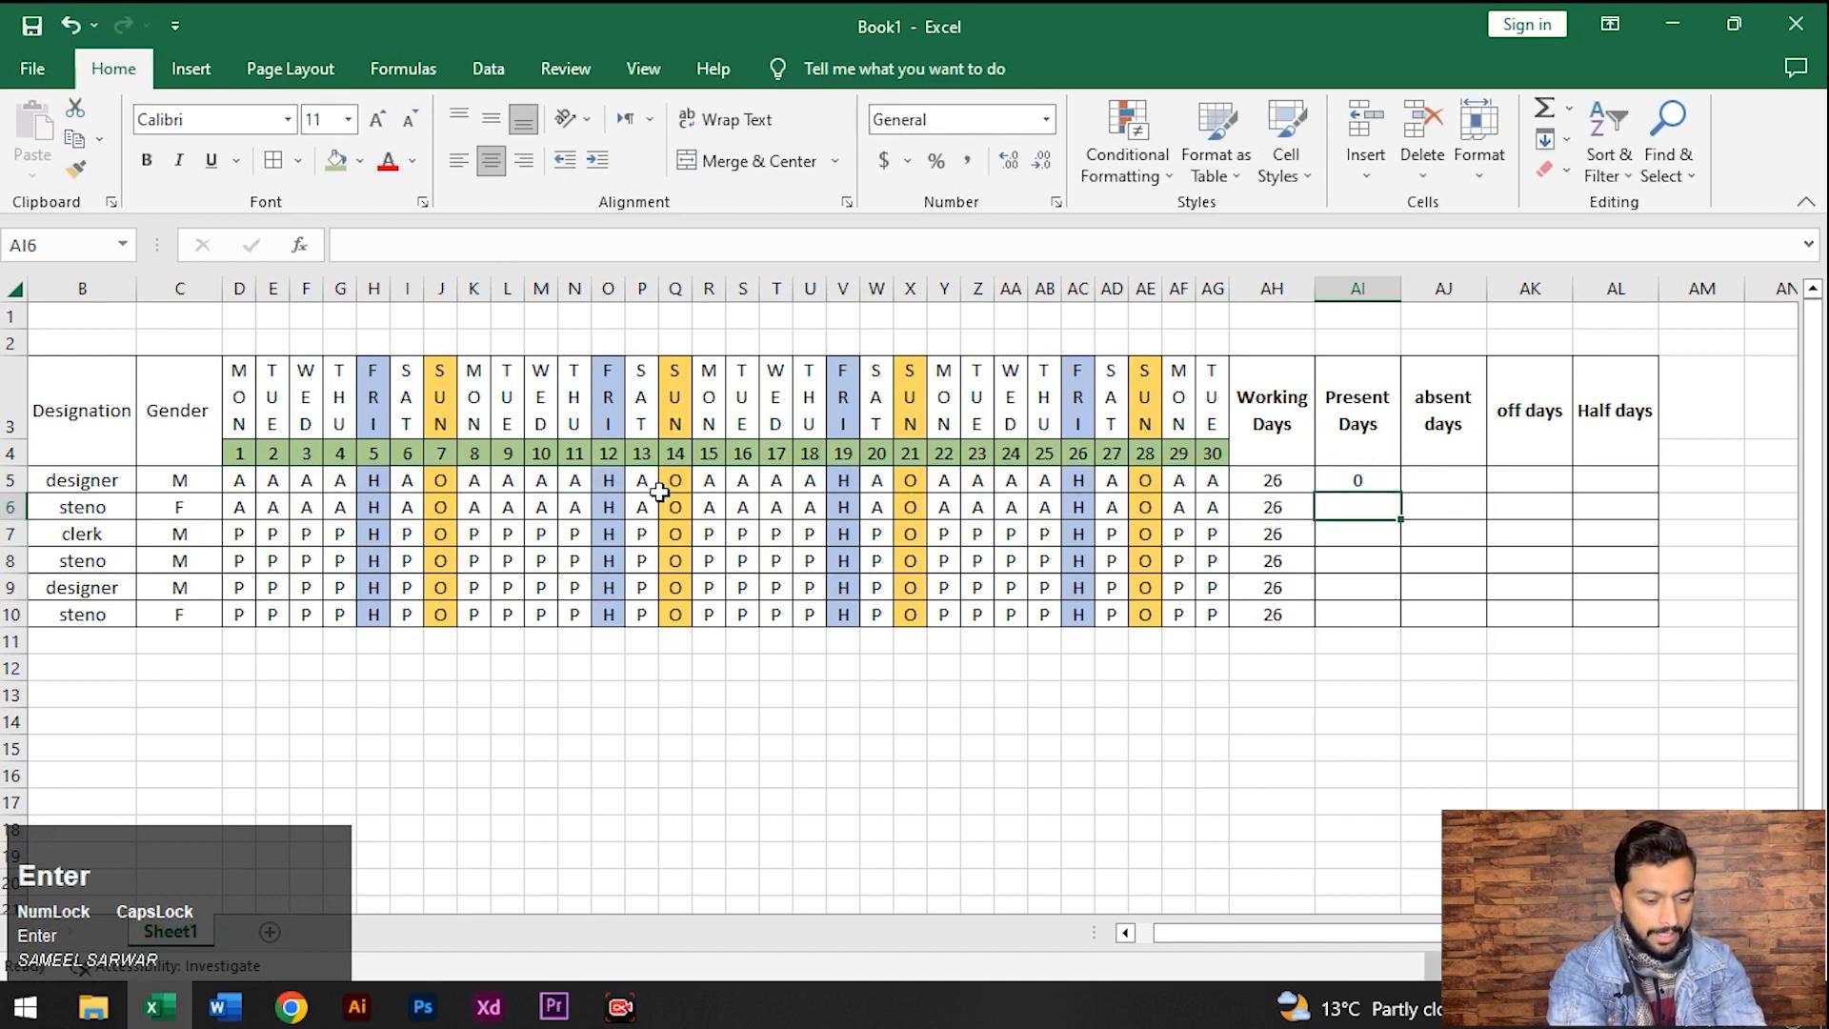
pyautogui.click(1362, 482)
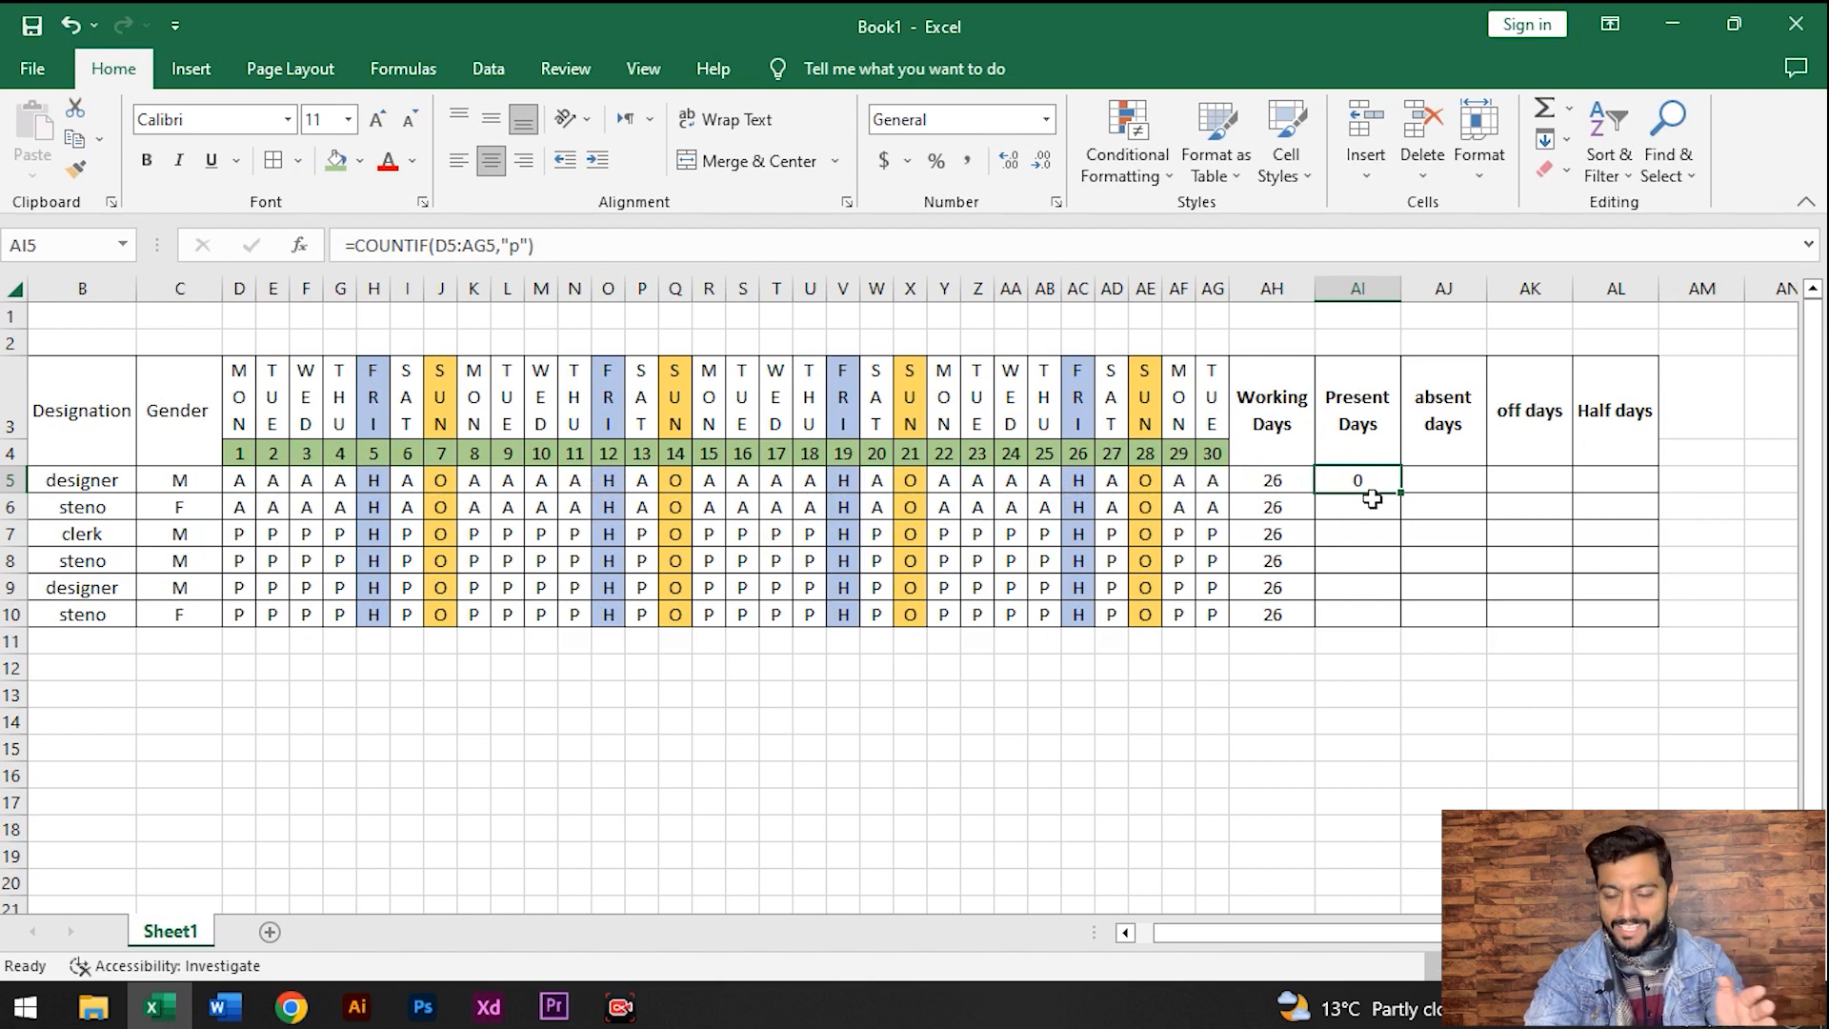
# Change the first employee's marks for day 22 (Y5) and day 16 (S5) to P to test the present-days count
pyautogui.click(950, 488)
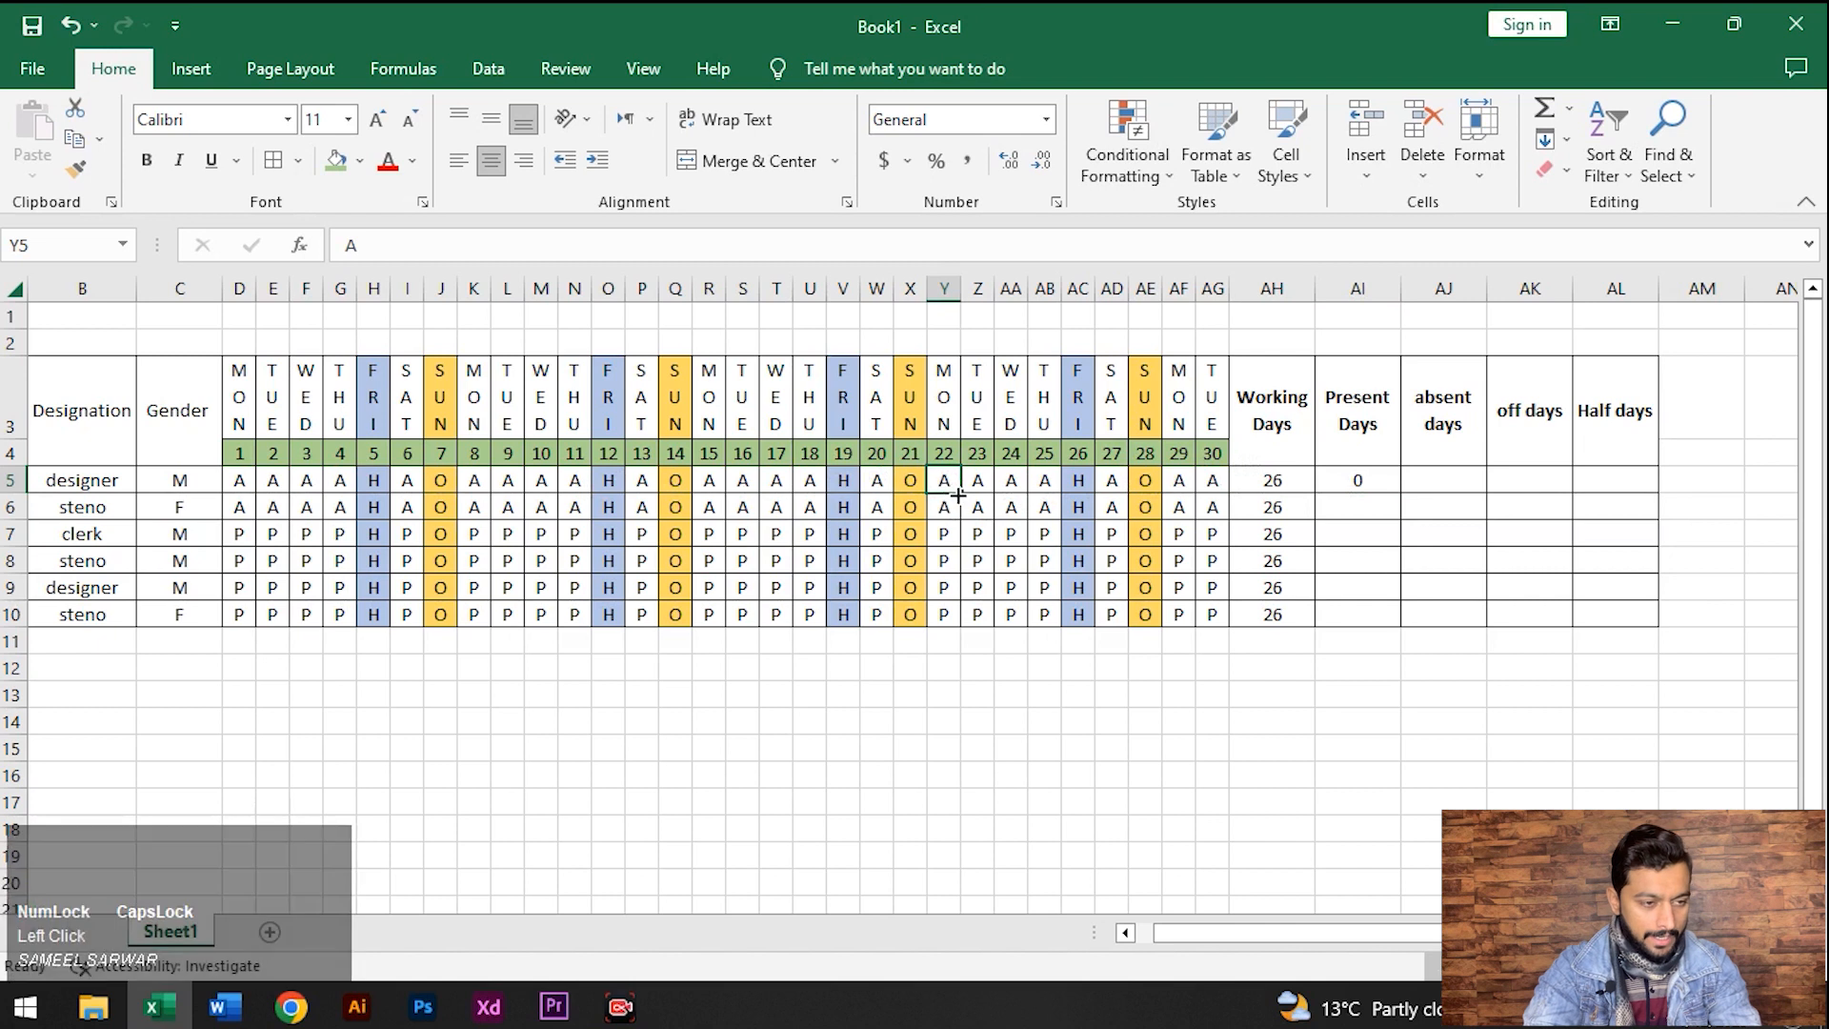
pyautogui.write('P')
pyautogui.press('Return')
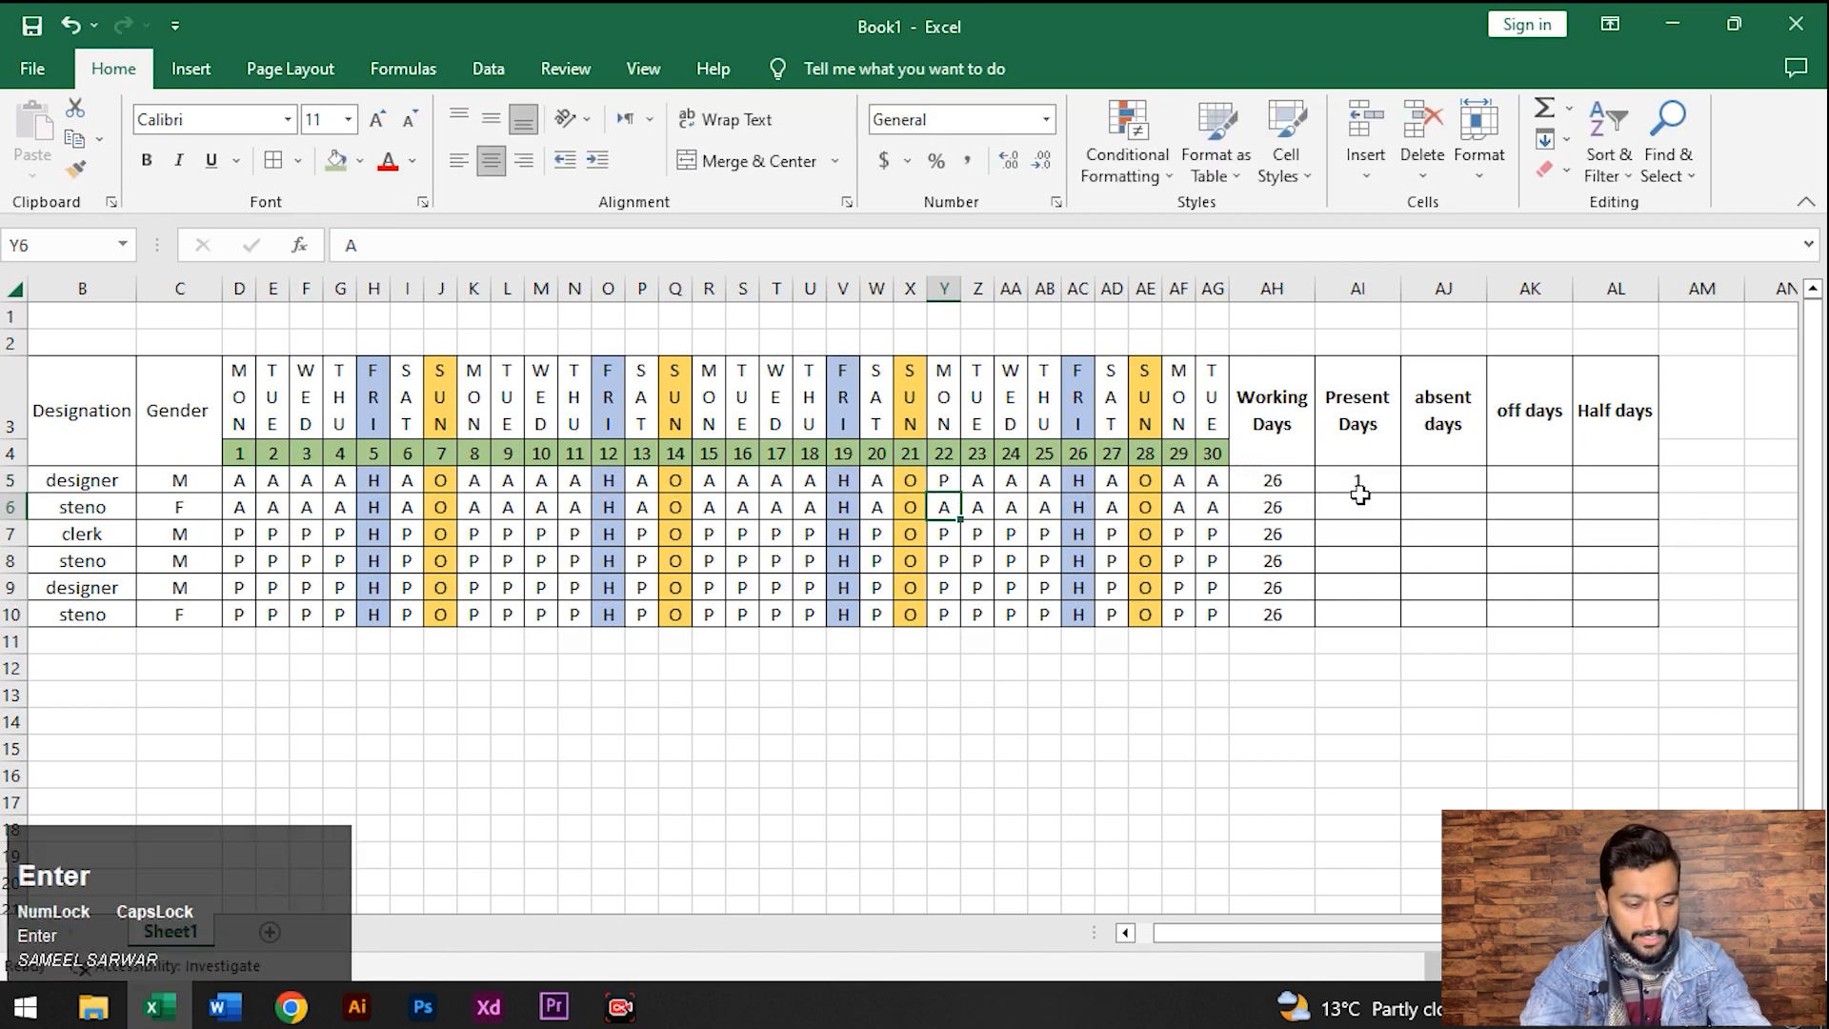
pyautogui.click(751, 481)
pyautogui.write('P')
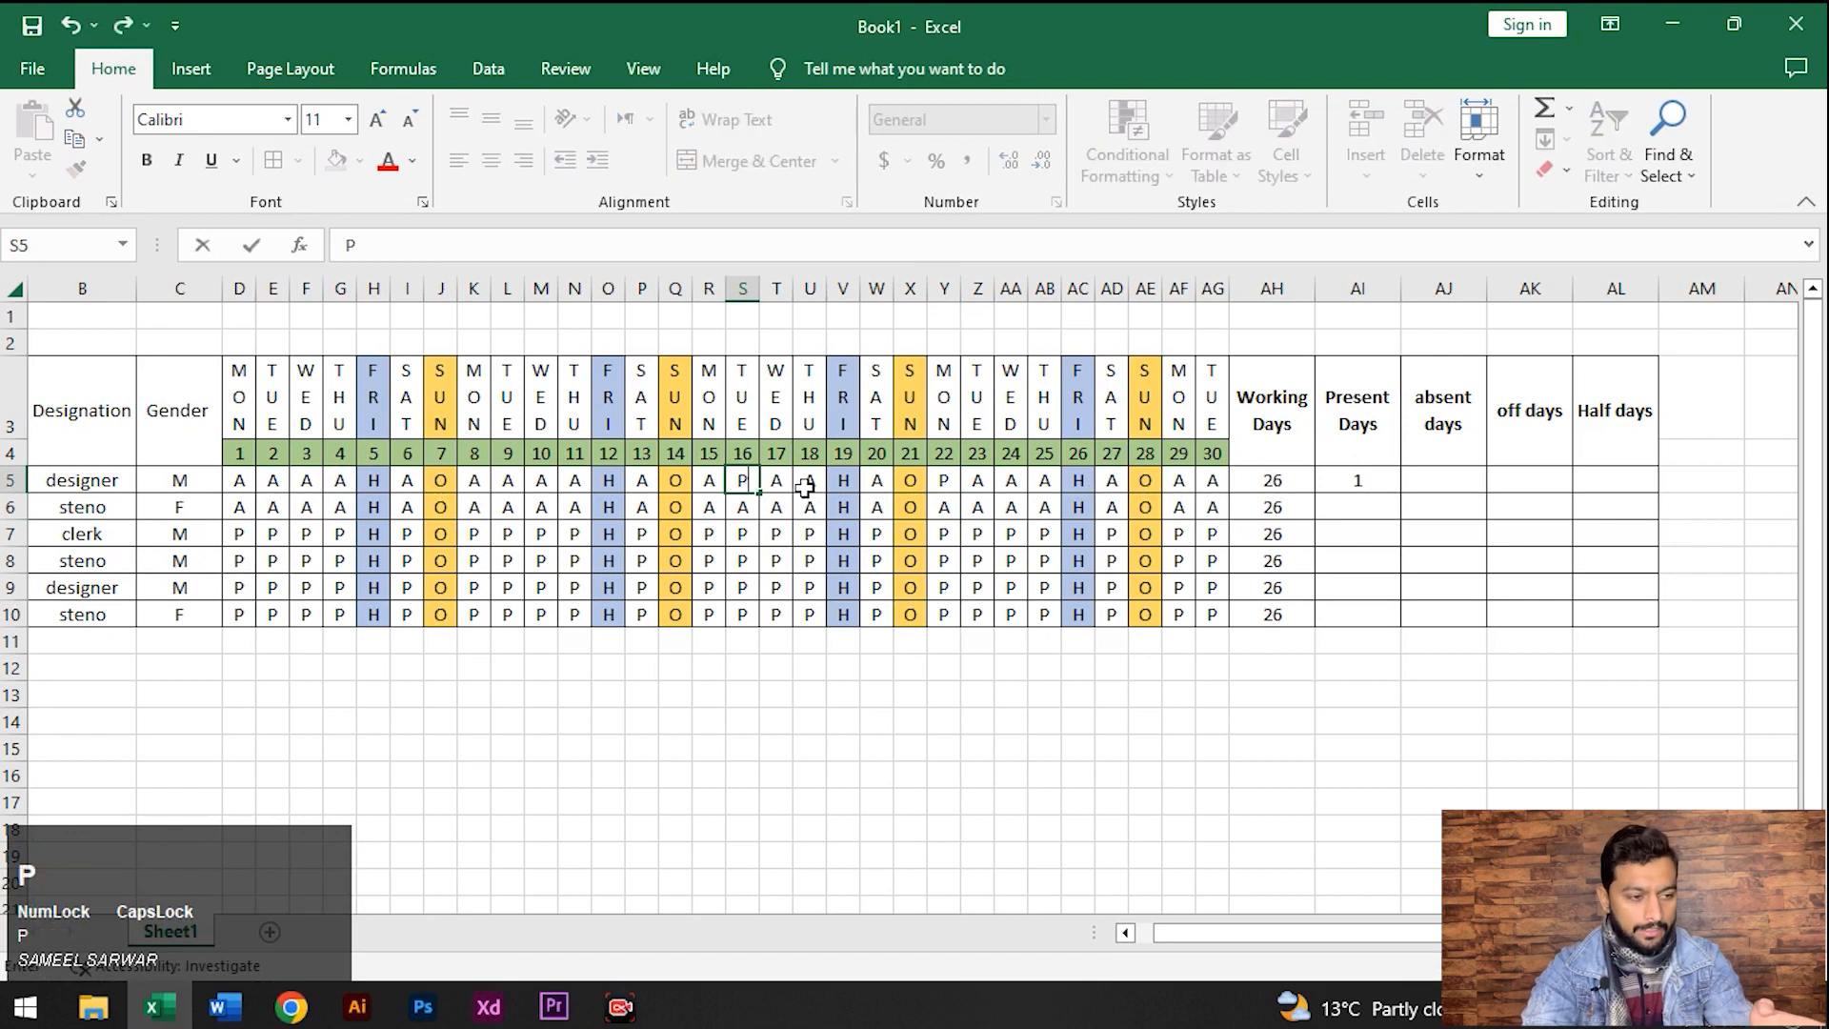
pyautogui.press('Return')
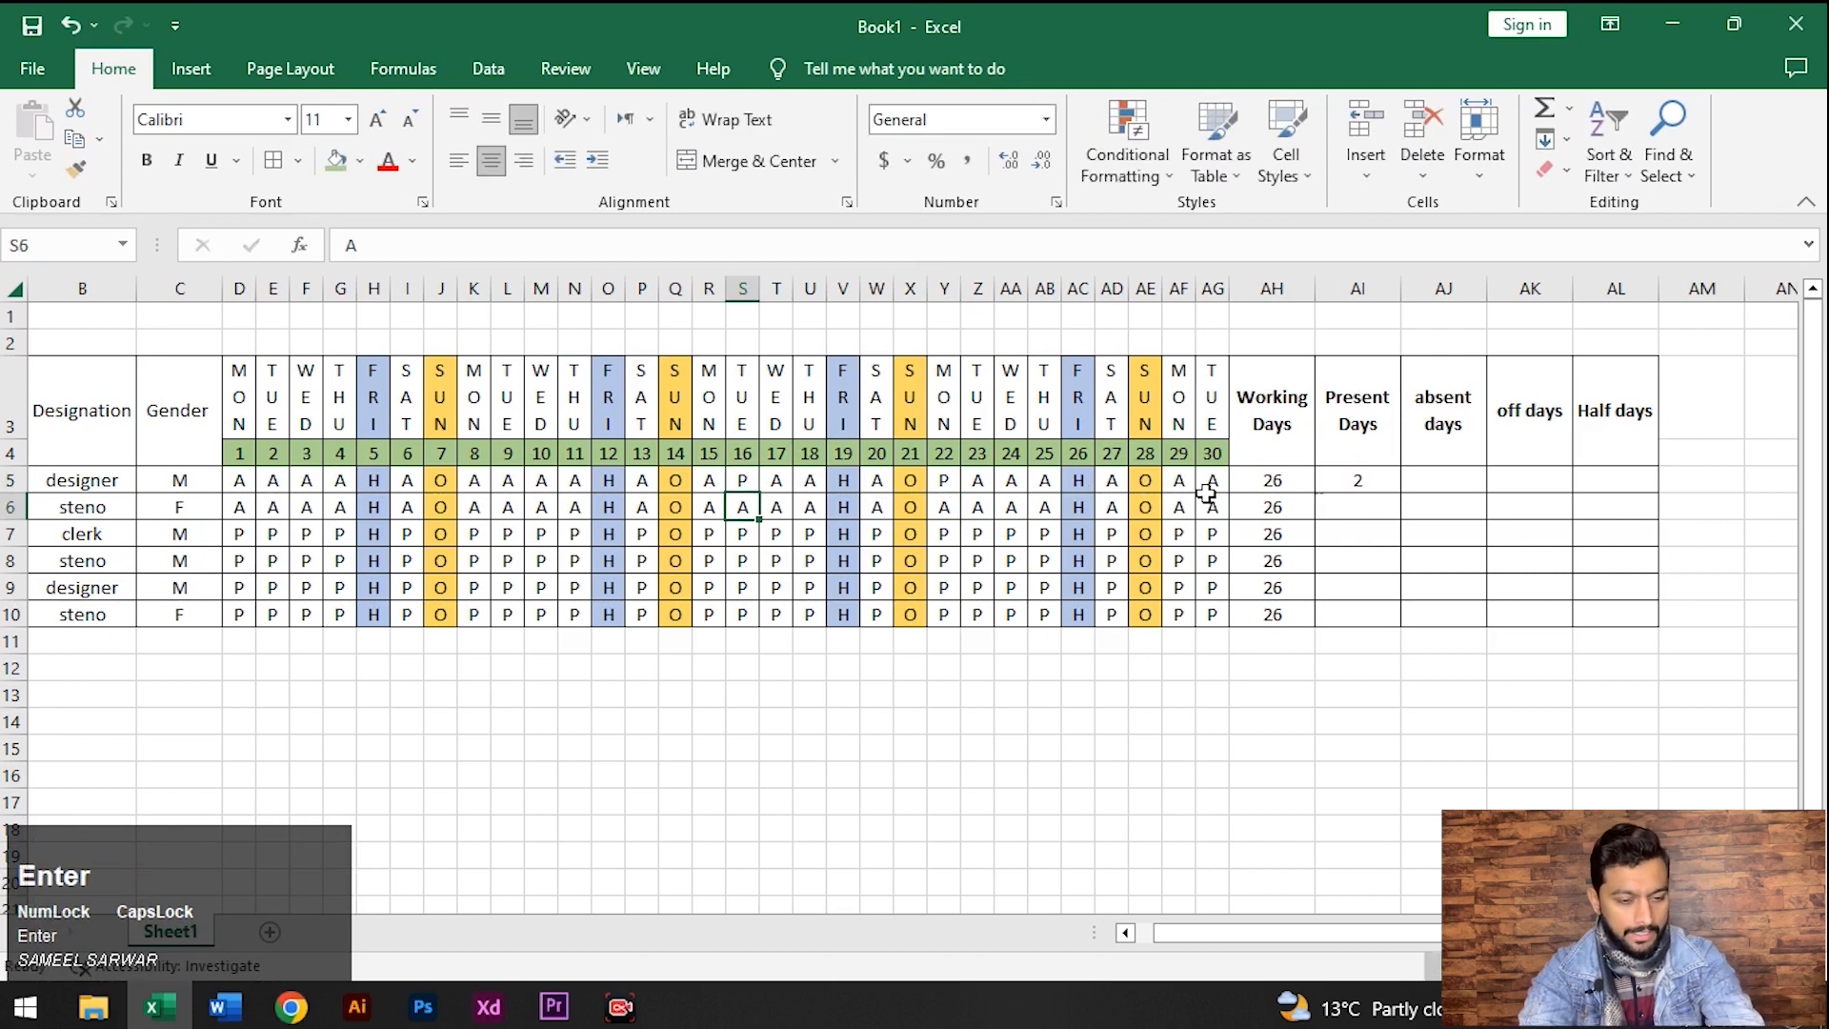
# Fill the present-days formula from AI5 down to AI10 for all six employees
pyautogui.click(1344, 486)
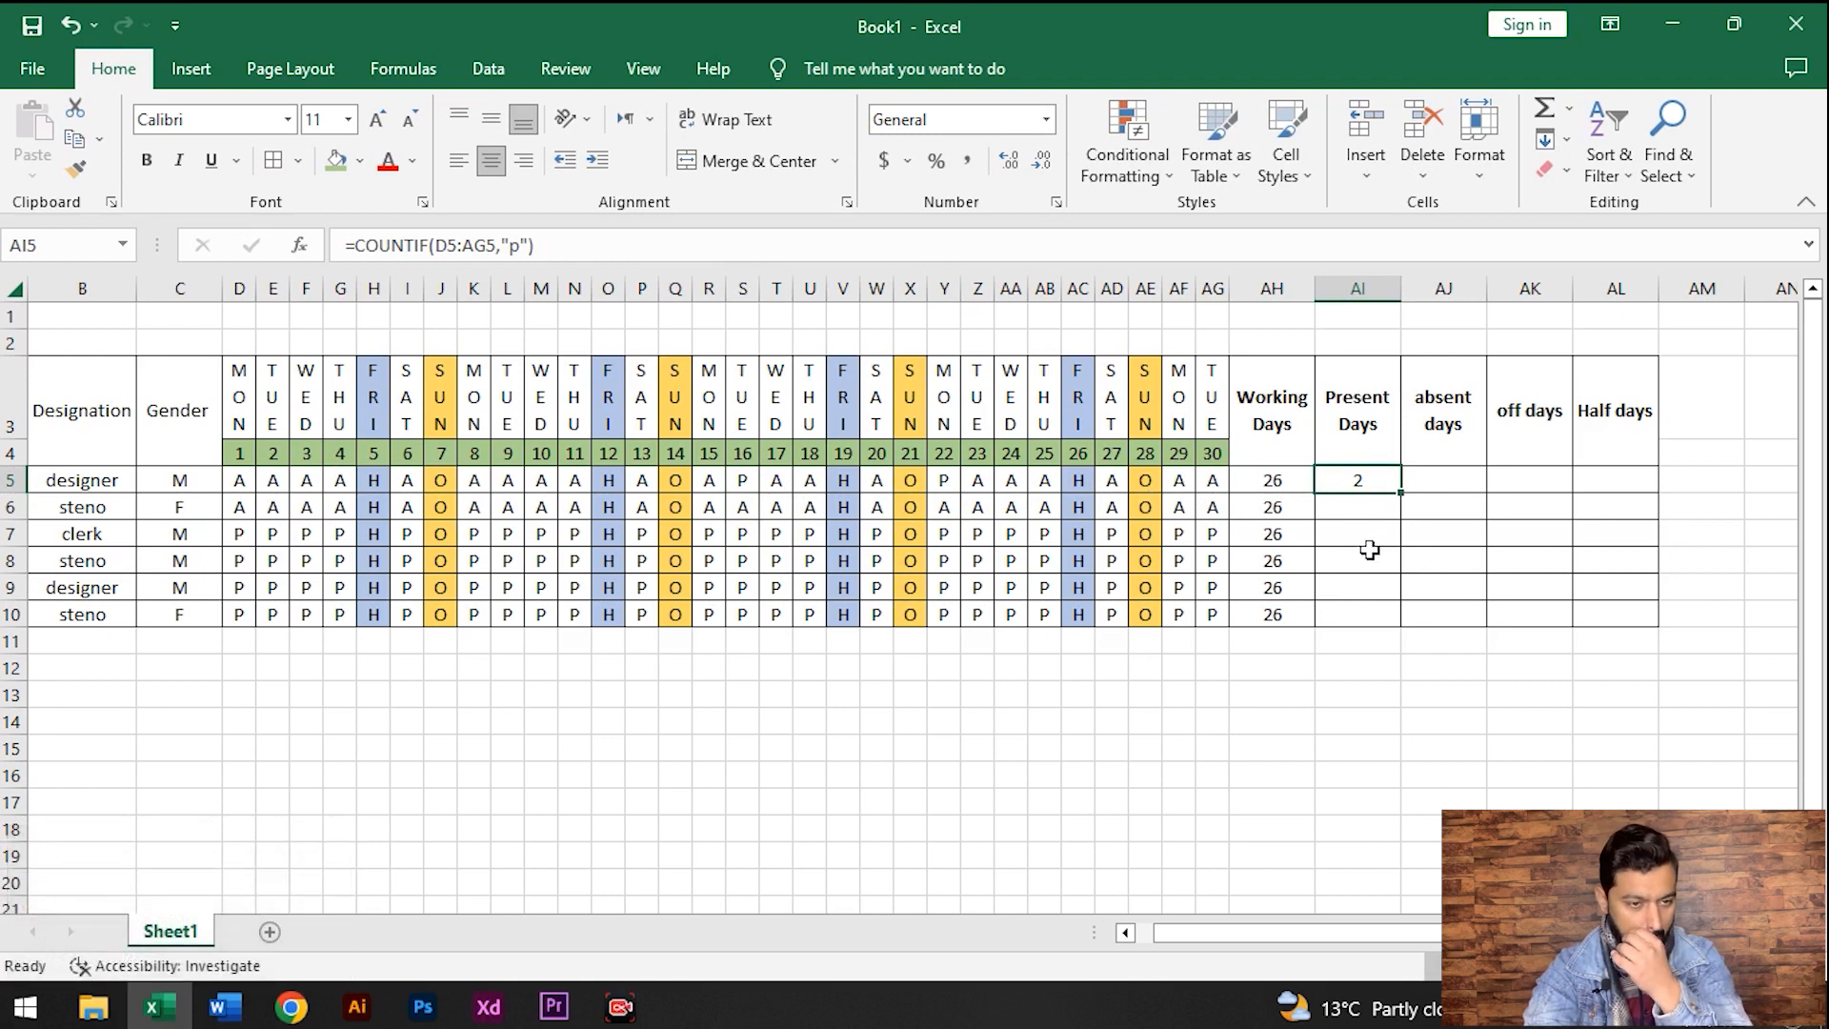
pyautogui.moveTo(1400, 494); pyautogui.dragTo(1403, 624)
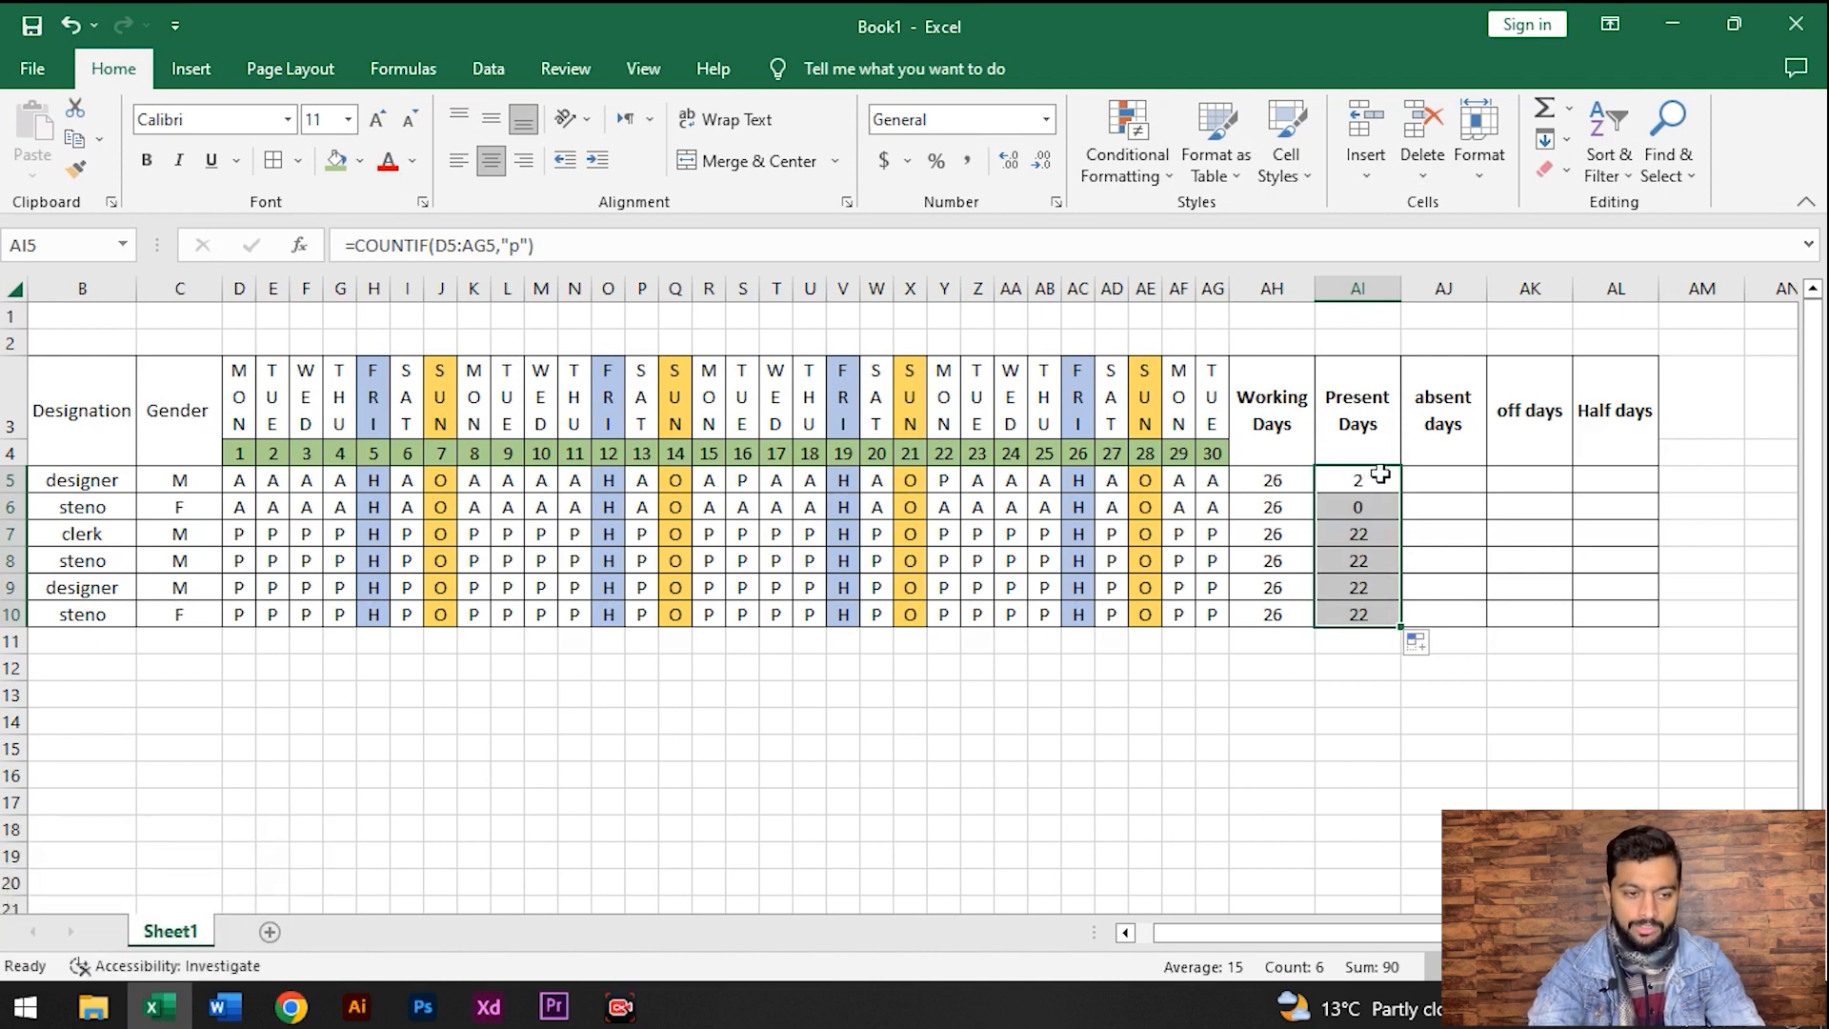
pyautogui.click(1356, 482)
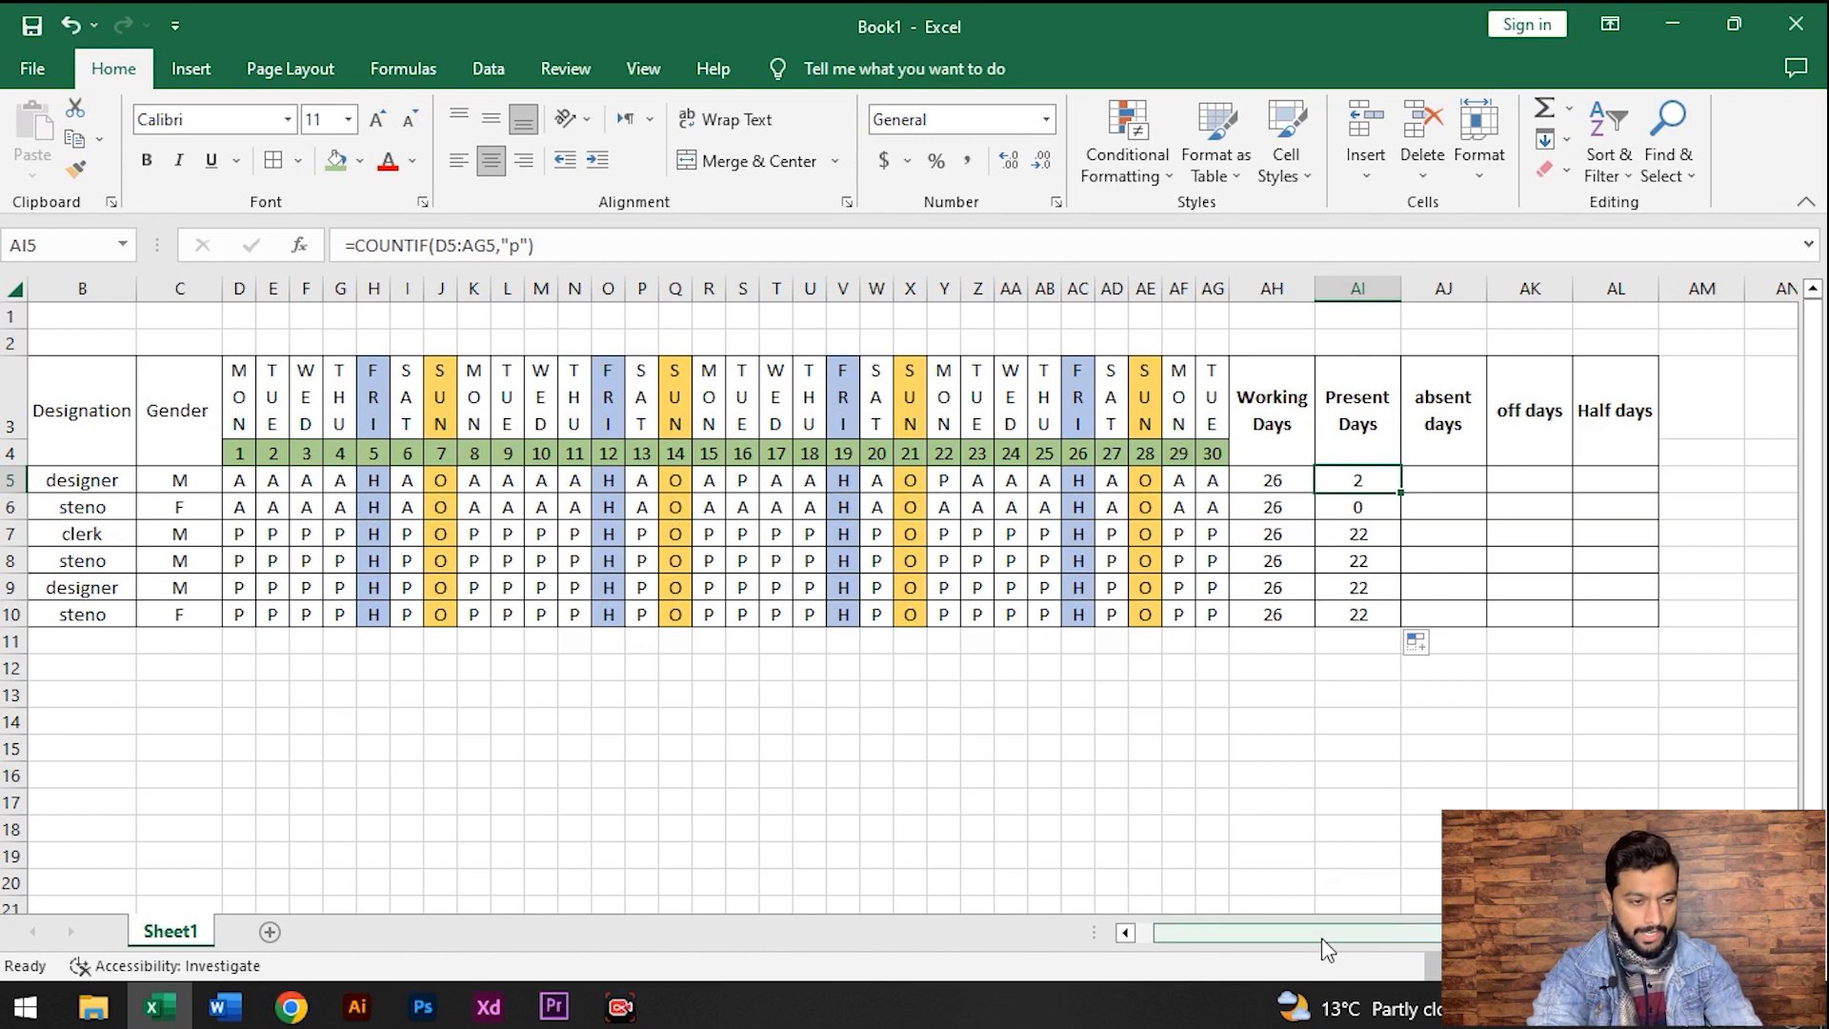
# Change Emp 2's marks for day 18 (U6) and day 24 (AA6) to P to test the copied present-days count
pyautogui.moveTo(1323, 938); pyautogui.dragTo(612, 753)
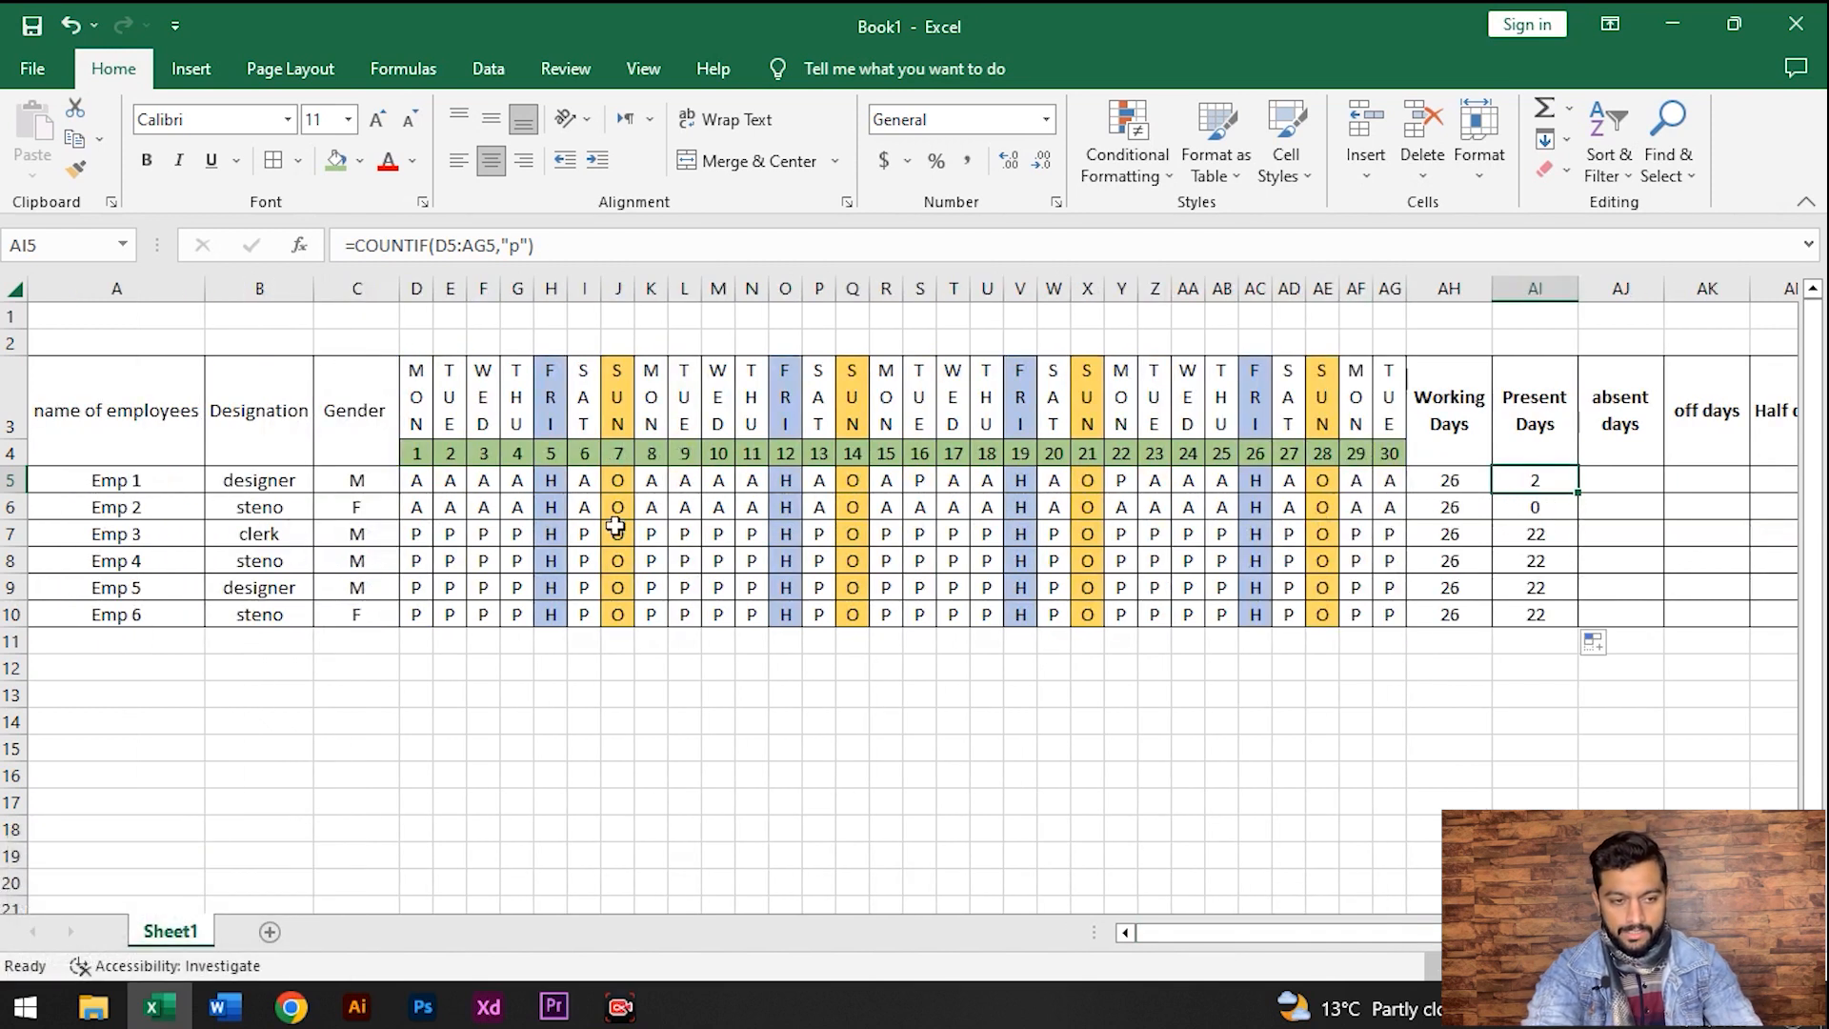
pyautogui.click(996, 514)
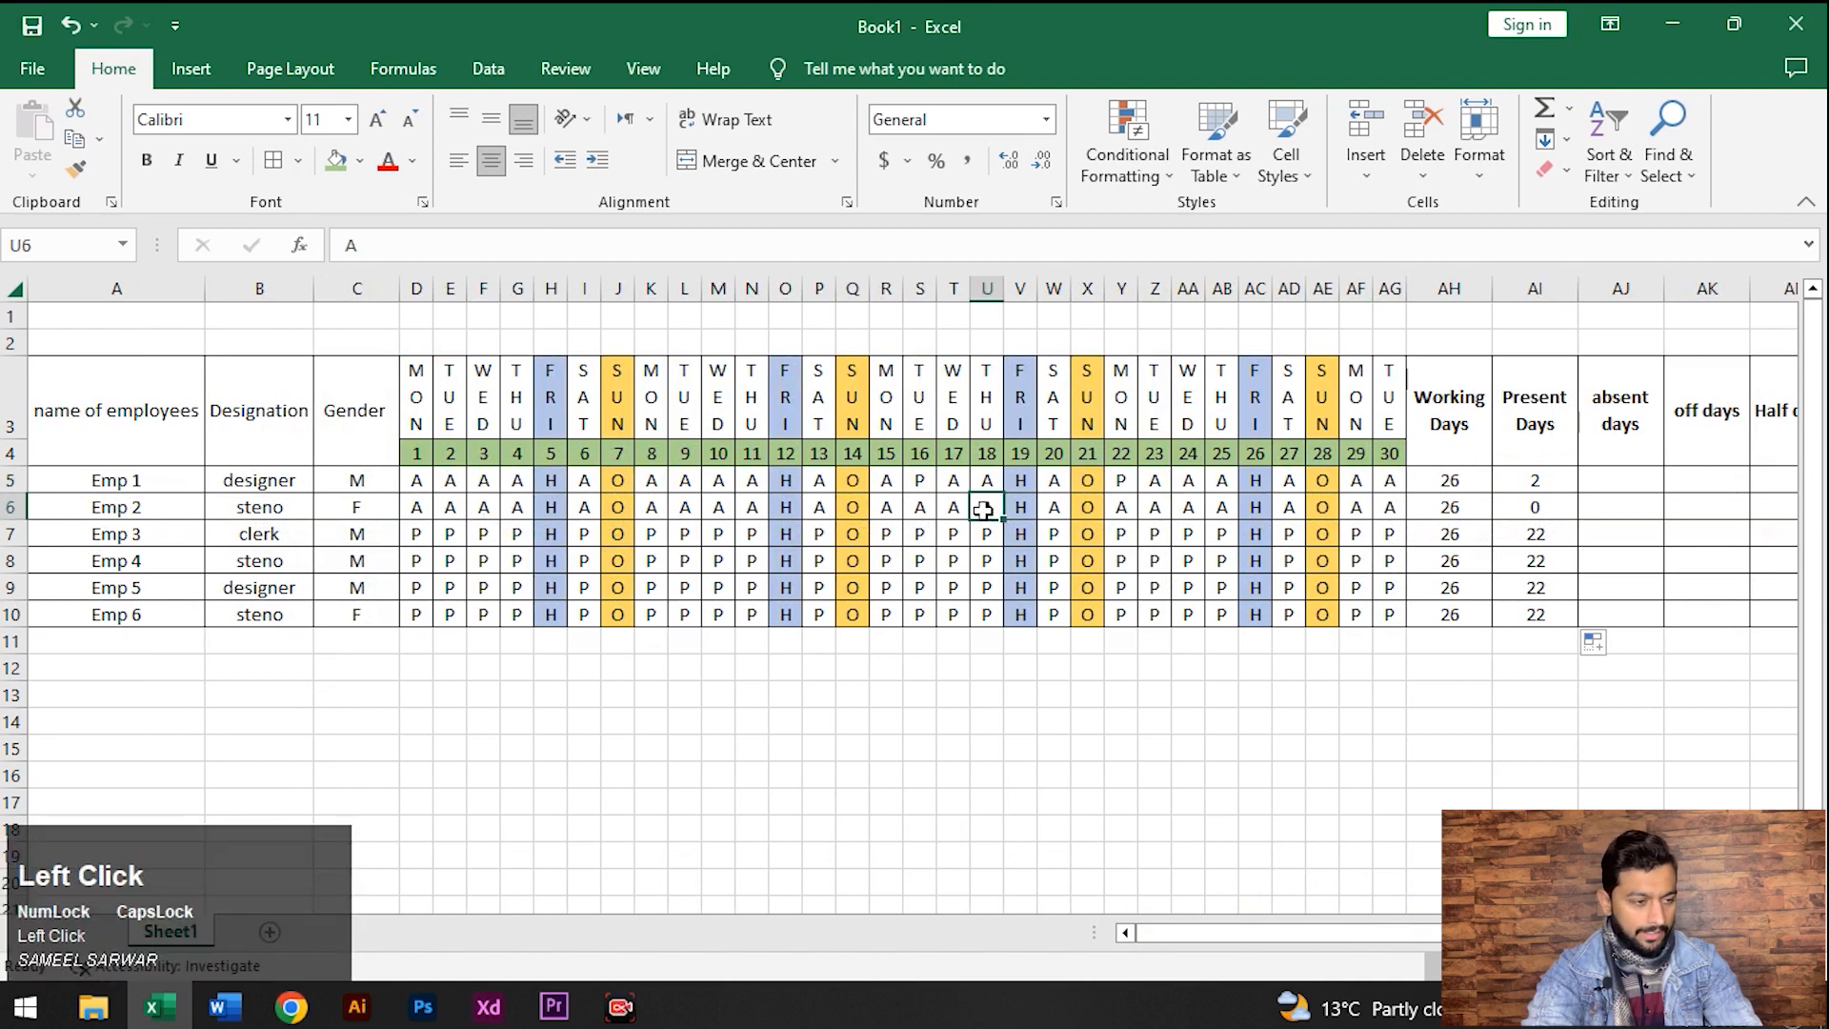
pyautogui.write('P')
pyautogui.press('Return')
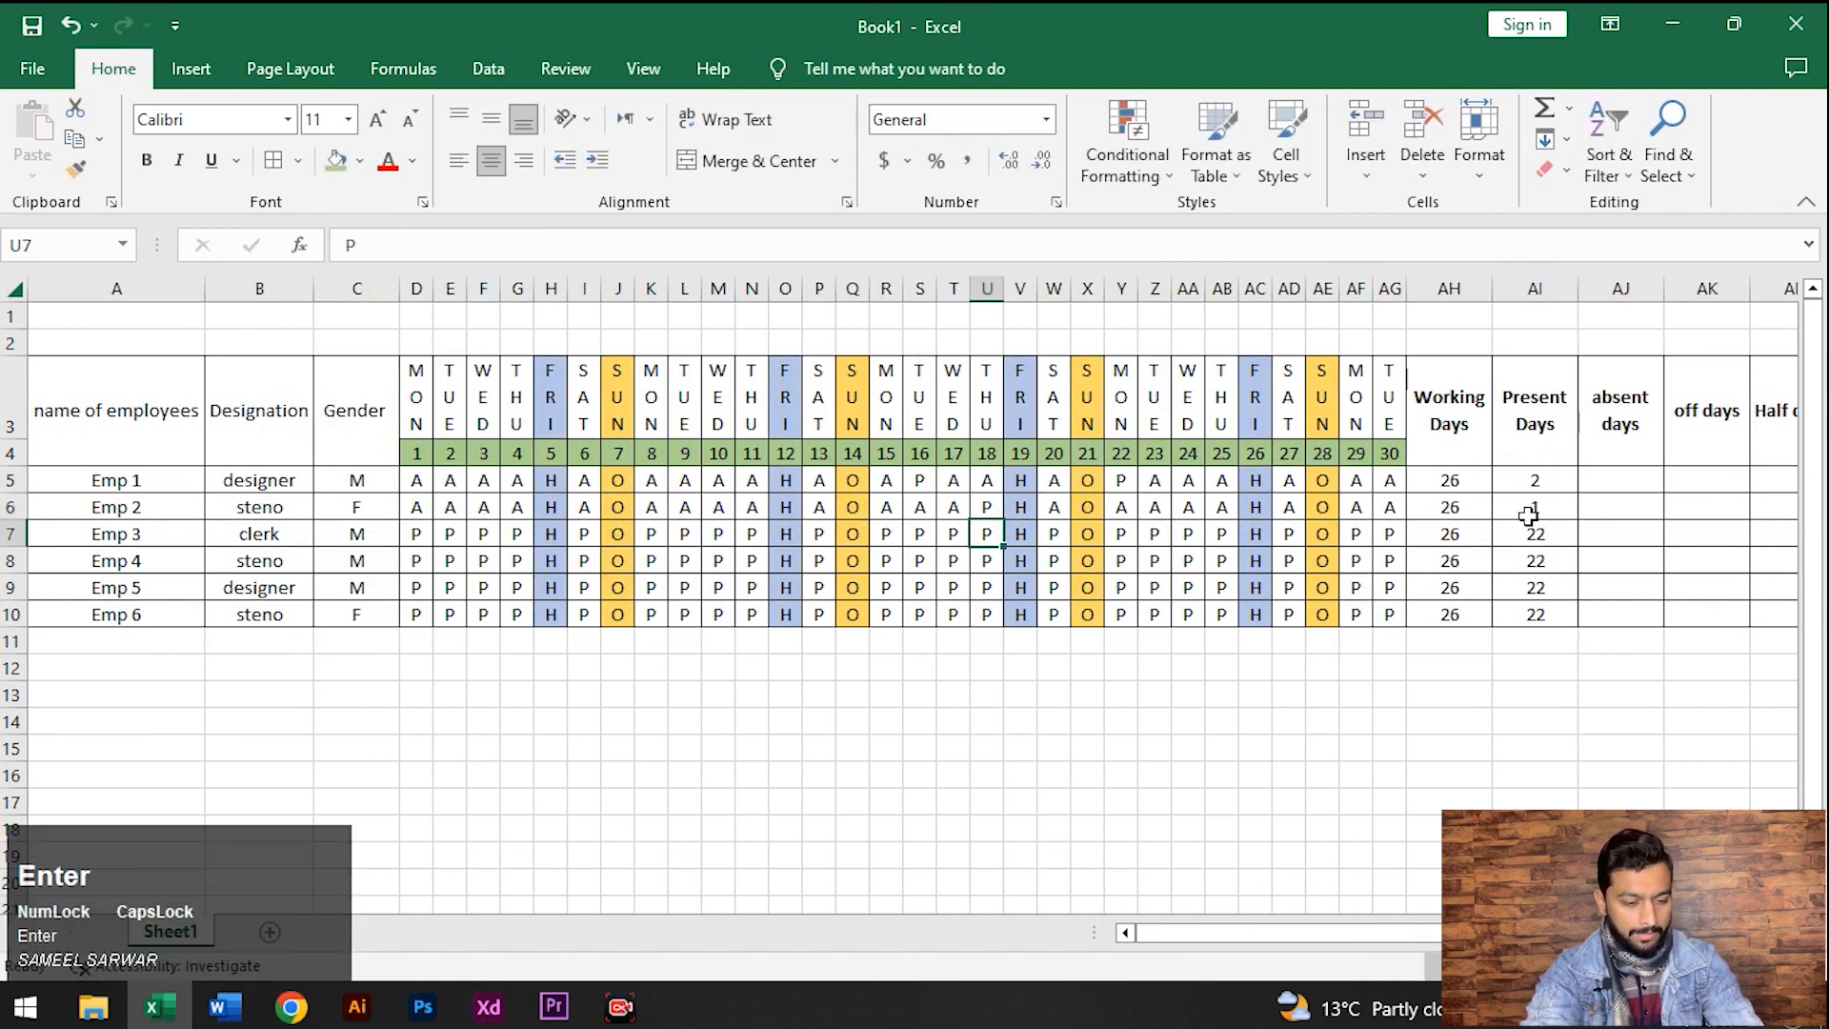
pyautogui.click(1192, 509)
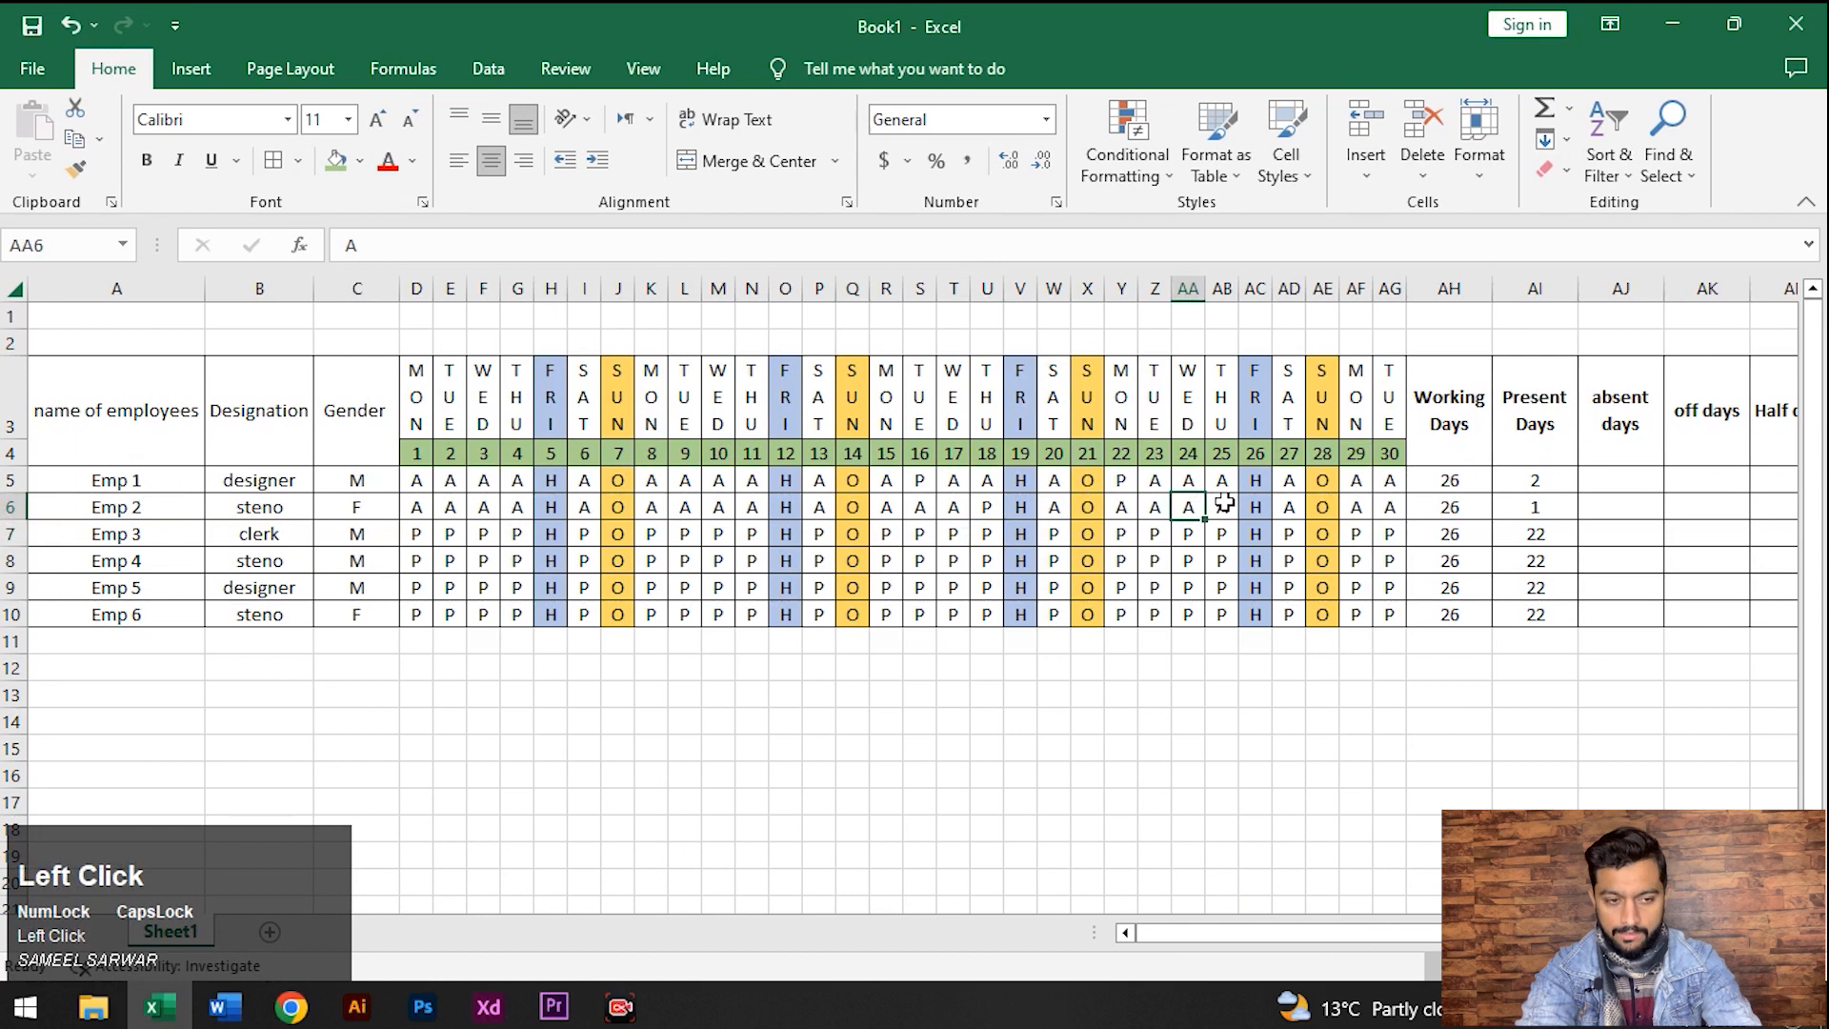
pyautogui.write('P')
pyautogui.press('Return')
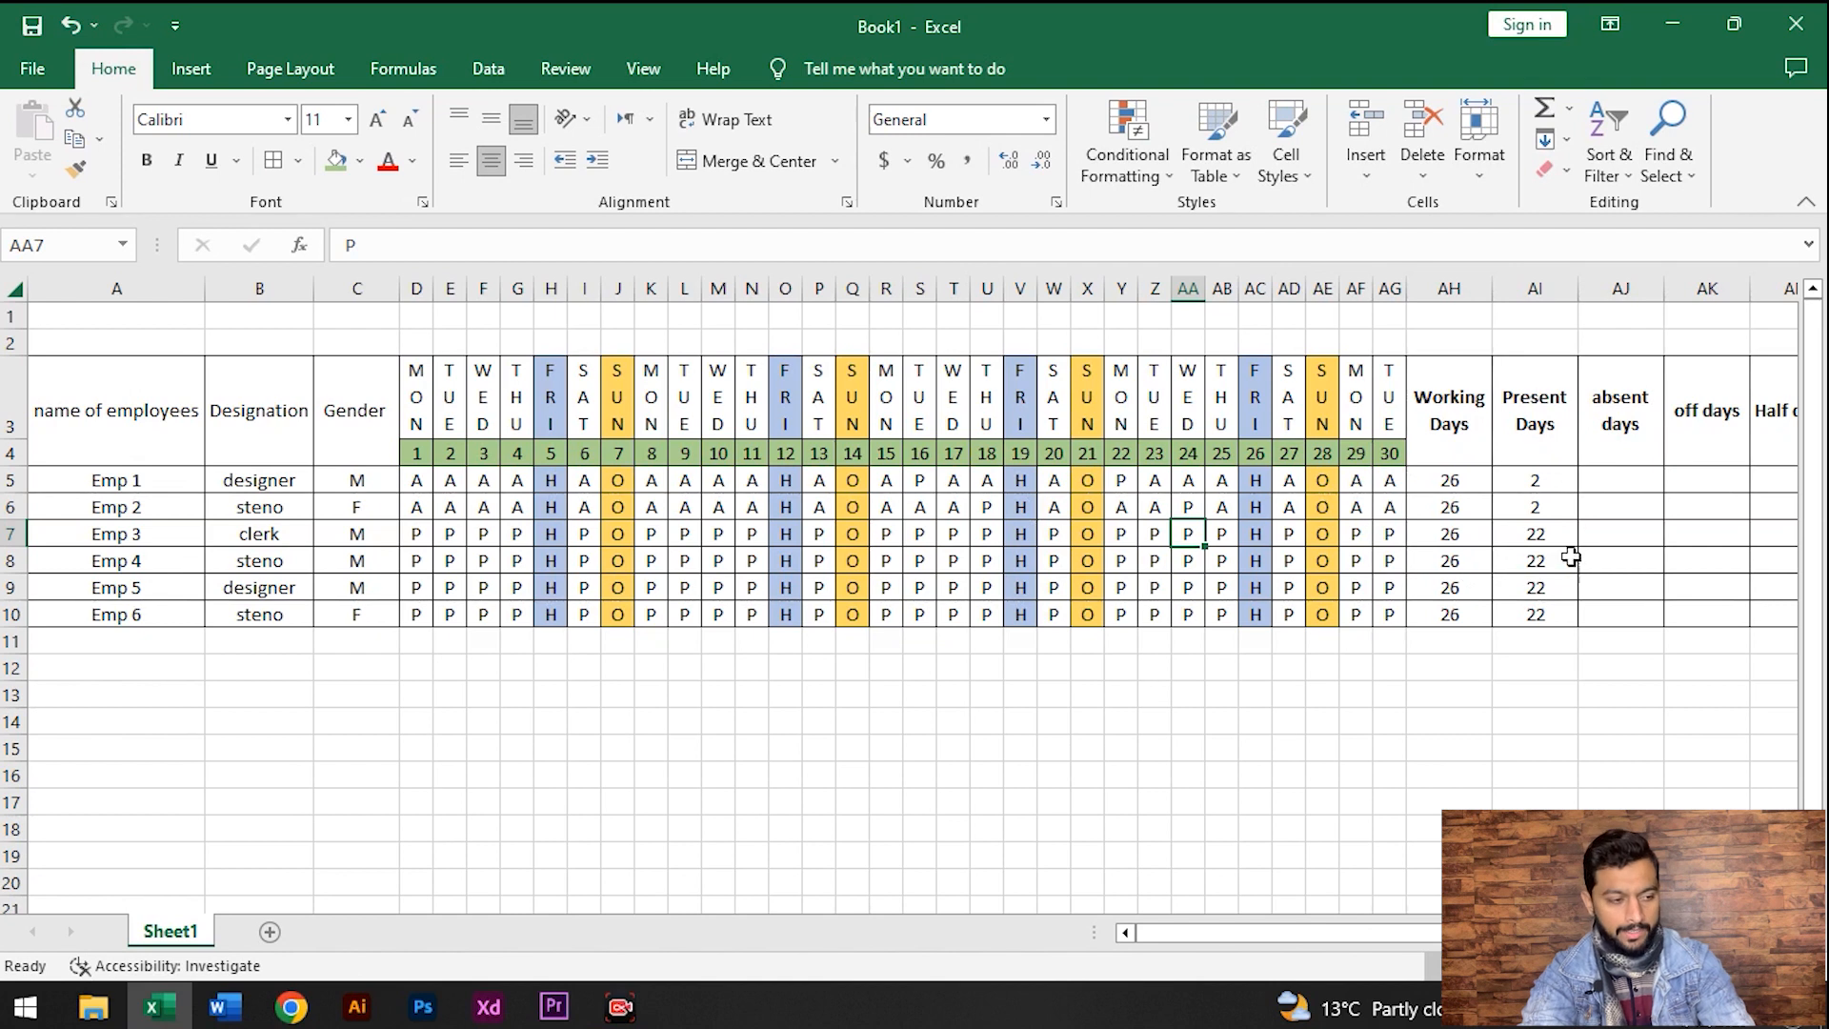
# Change the day 16 marks of Emp 4 (S8) and Emp 5 (S9) to A
pyautogui.click(920, 566)
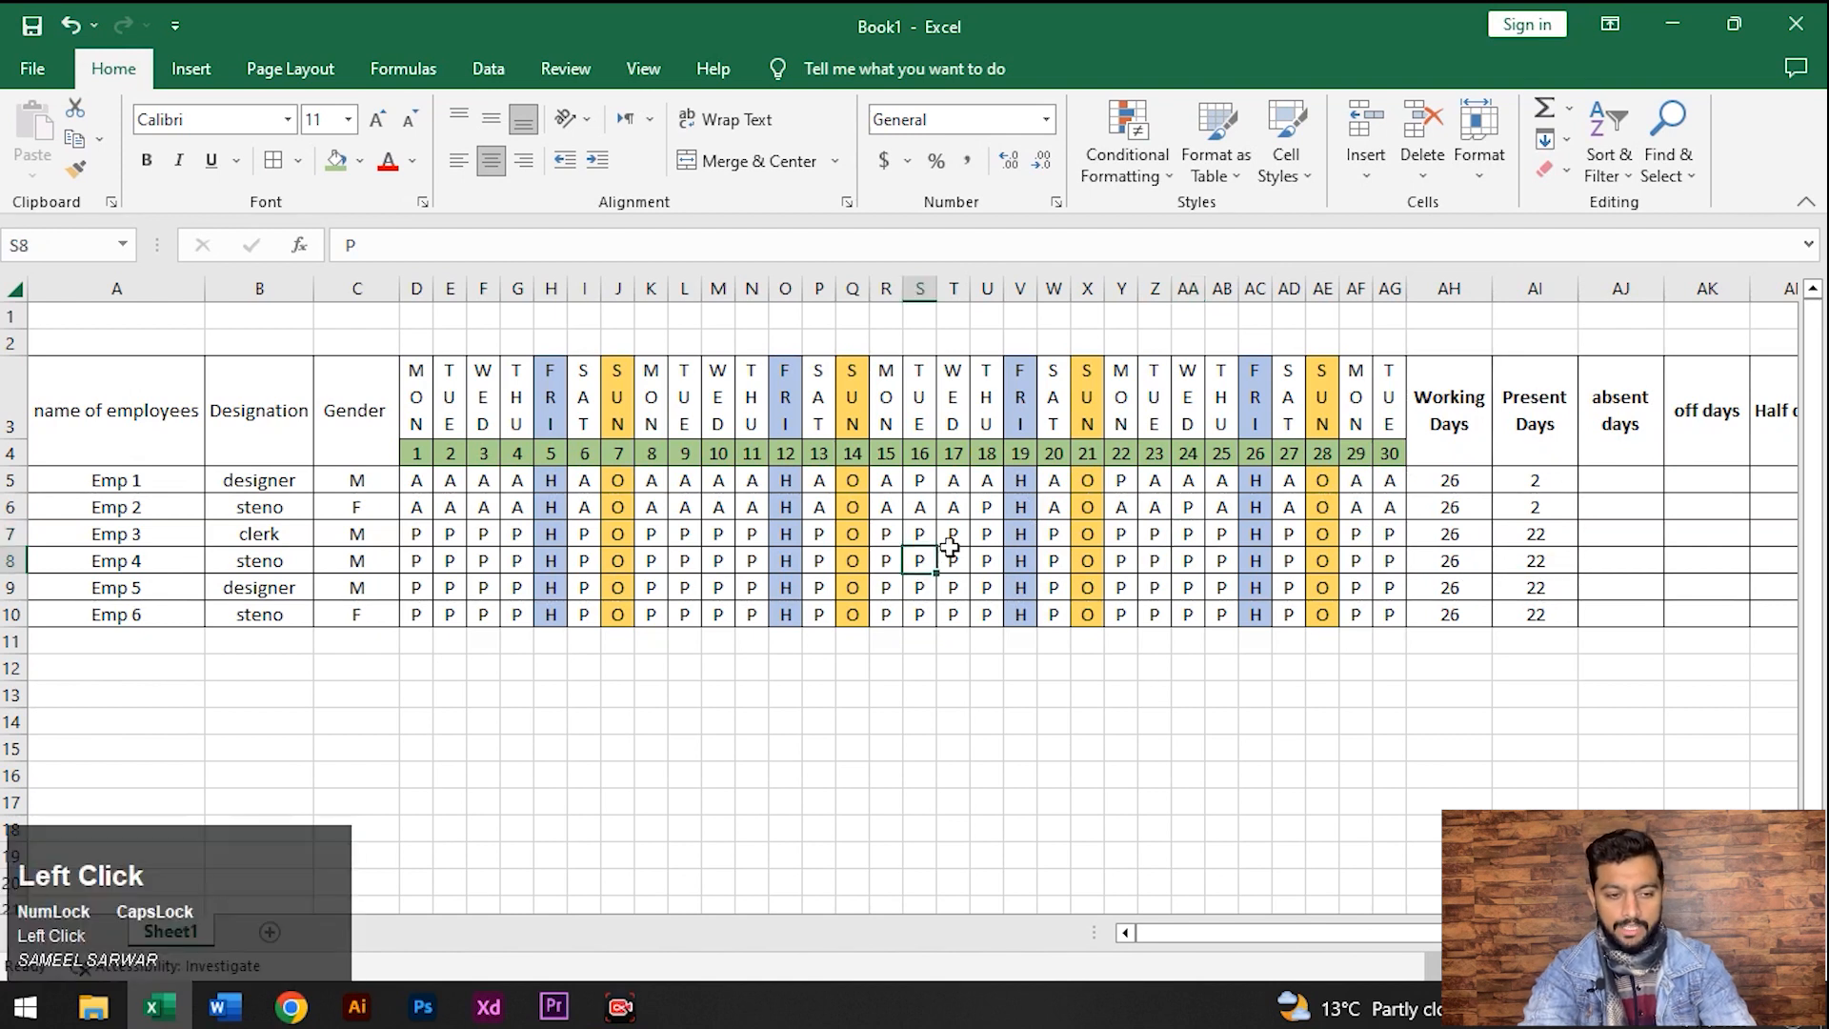
pyautogui.write('A')
pyautogui.press('Return')
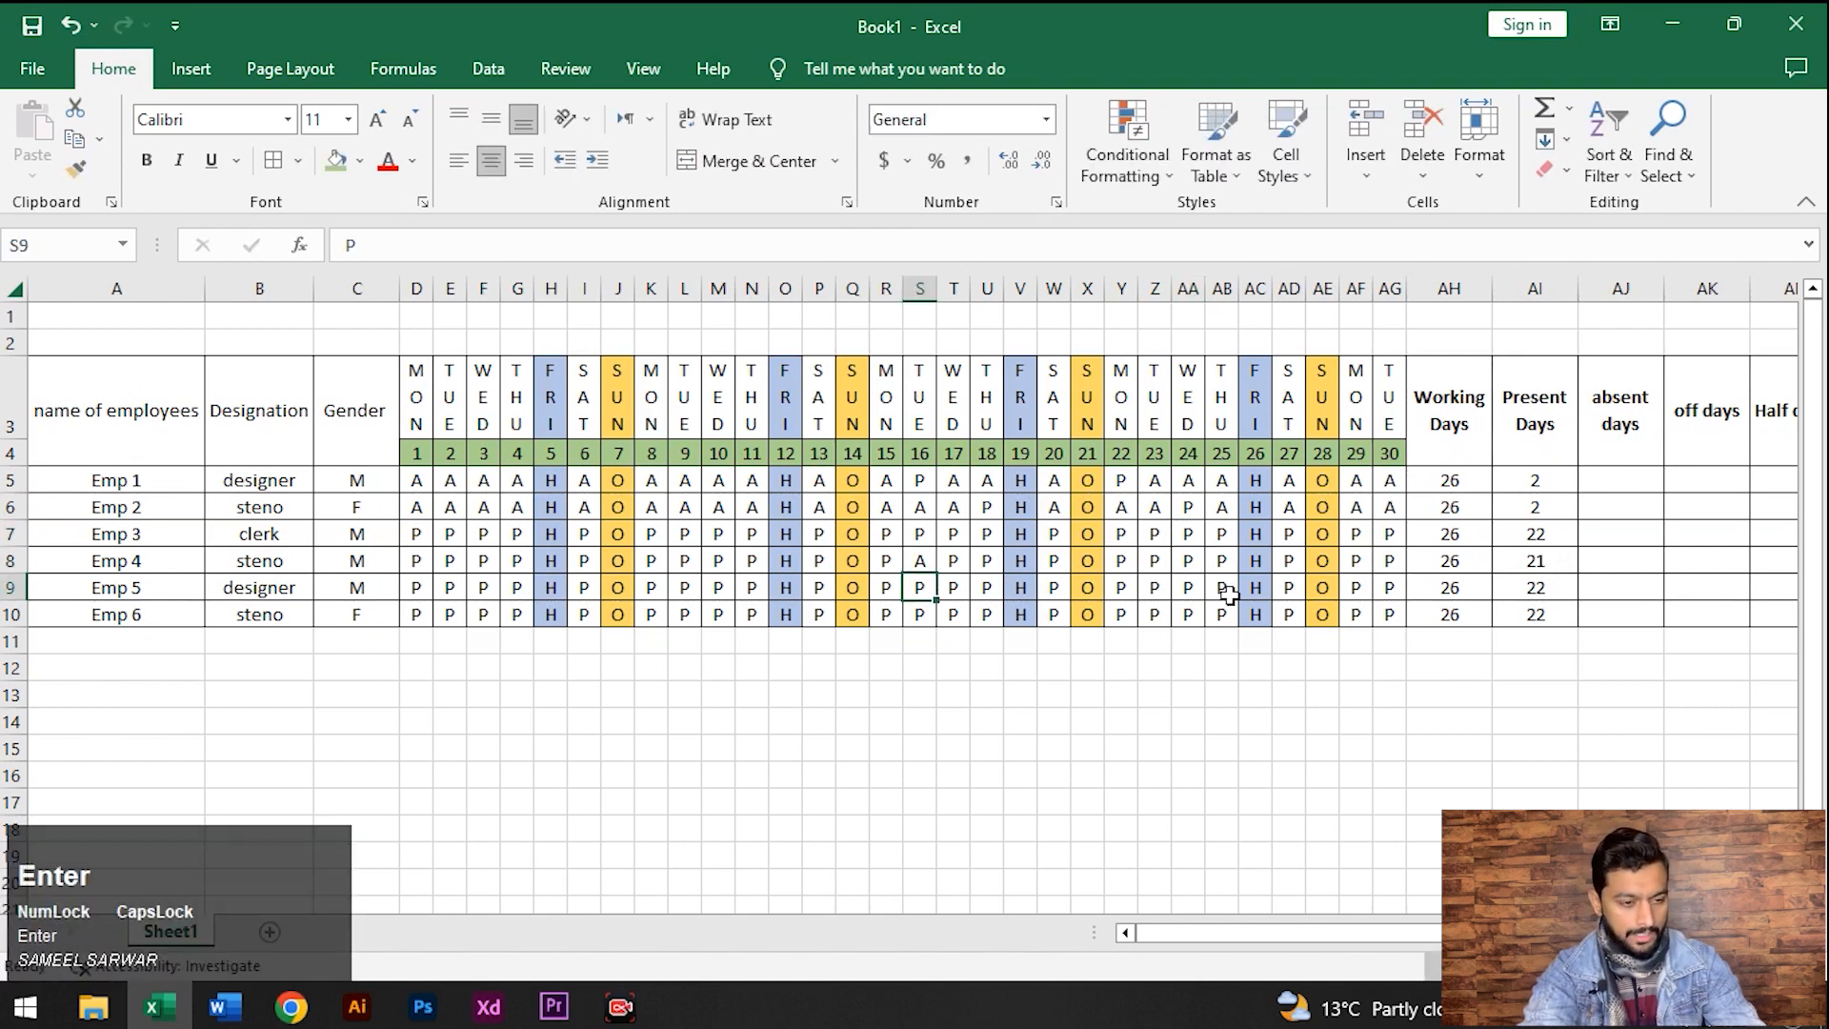
pyautogui.write('A')
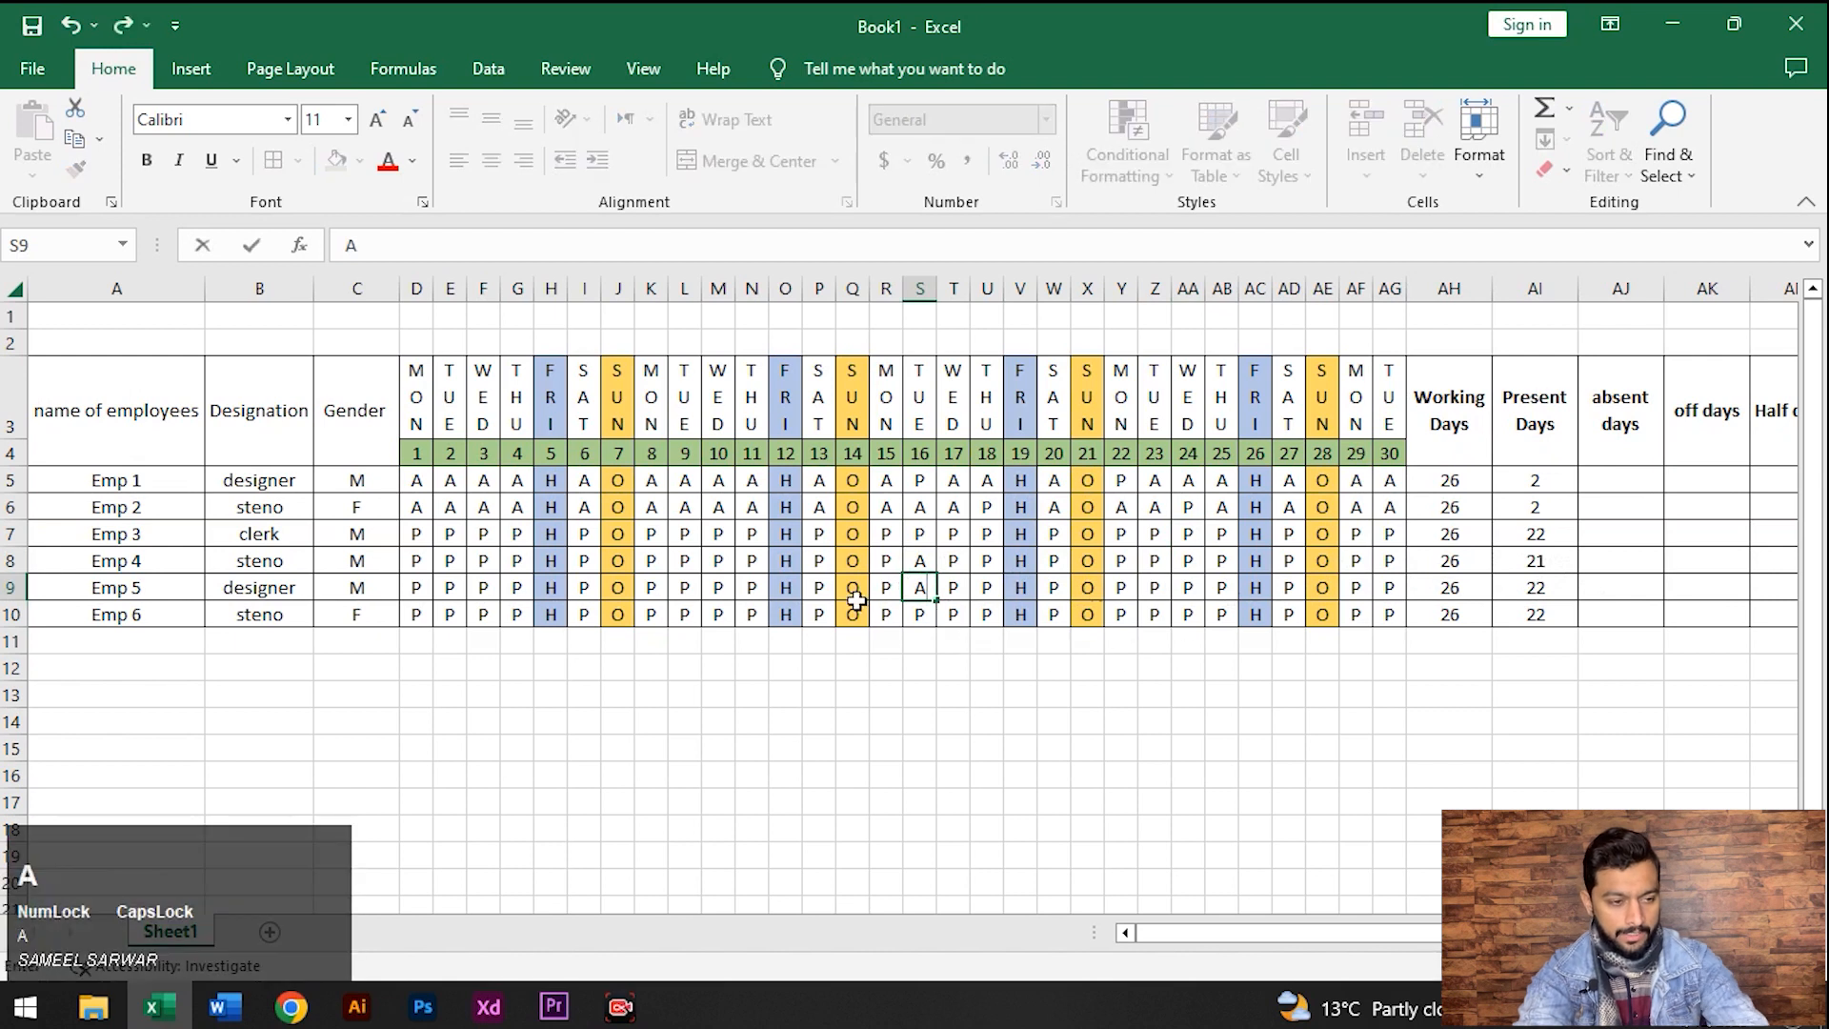
pyautogui.press('Return')
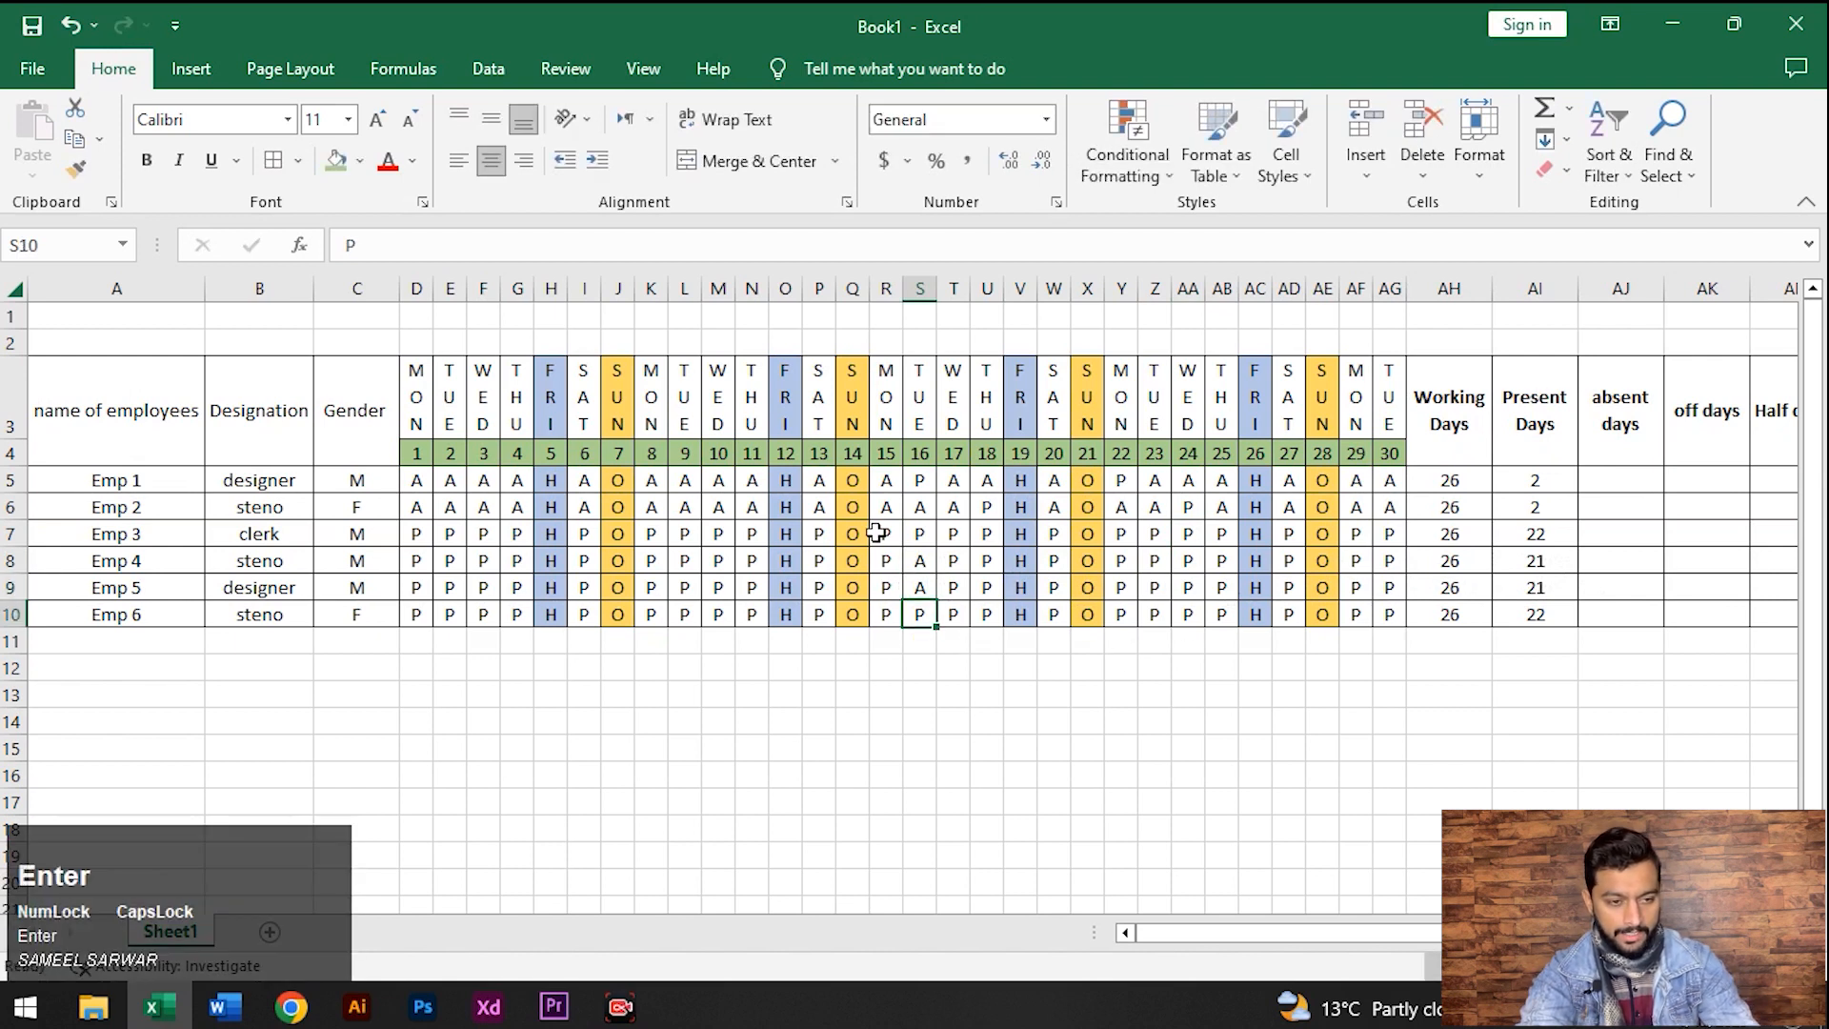
# Change Emp 6's marks for day 17 (T10) and day 18 (U10) to A
pyautogui.click(956, 615)
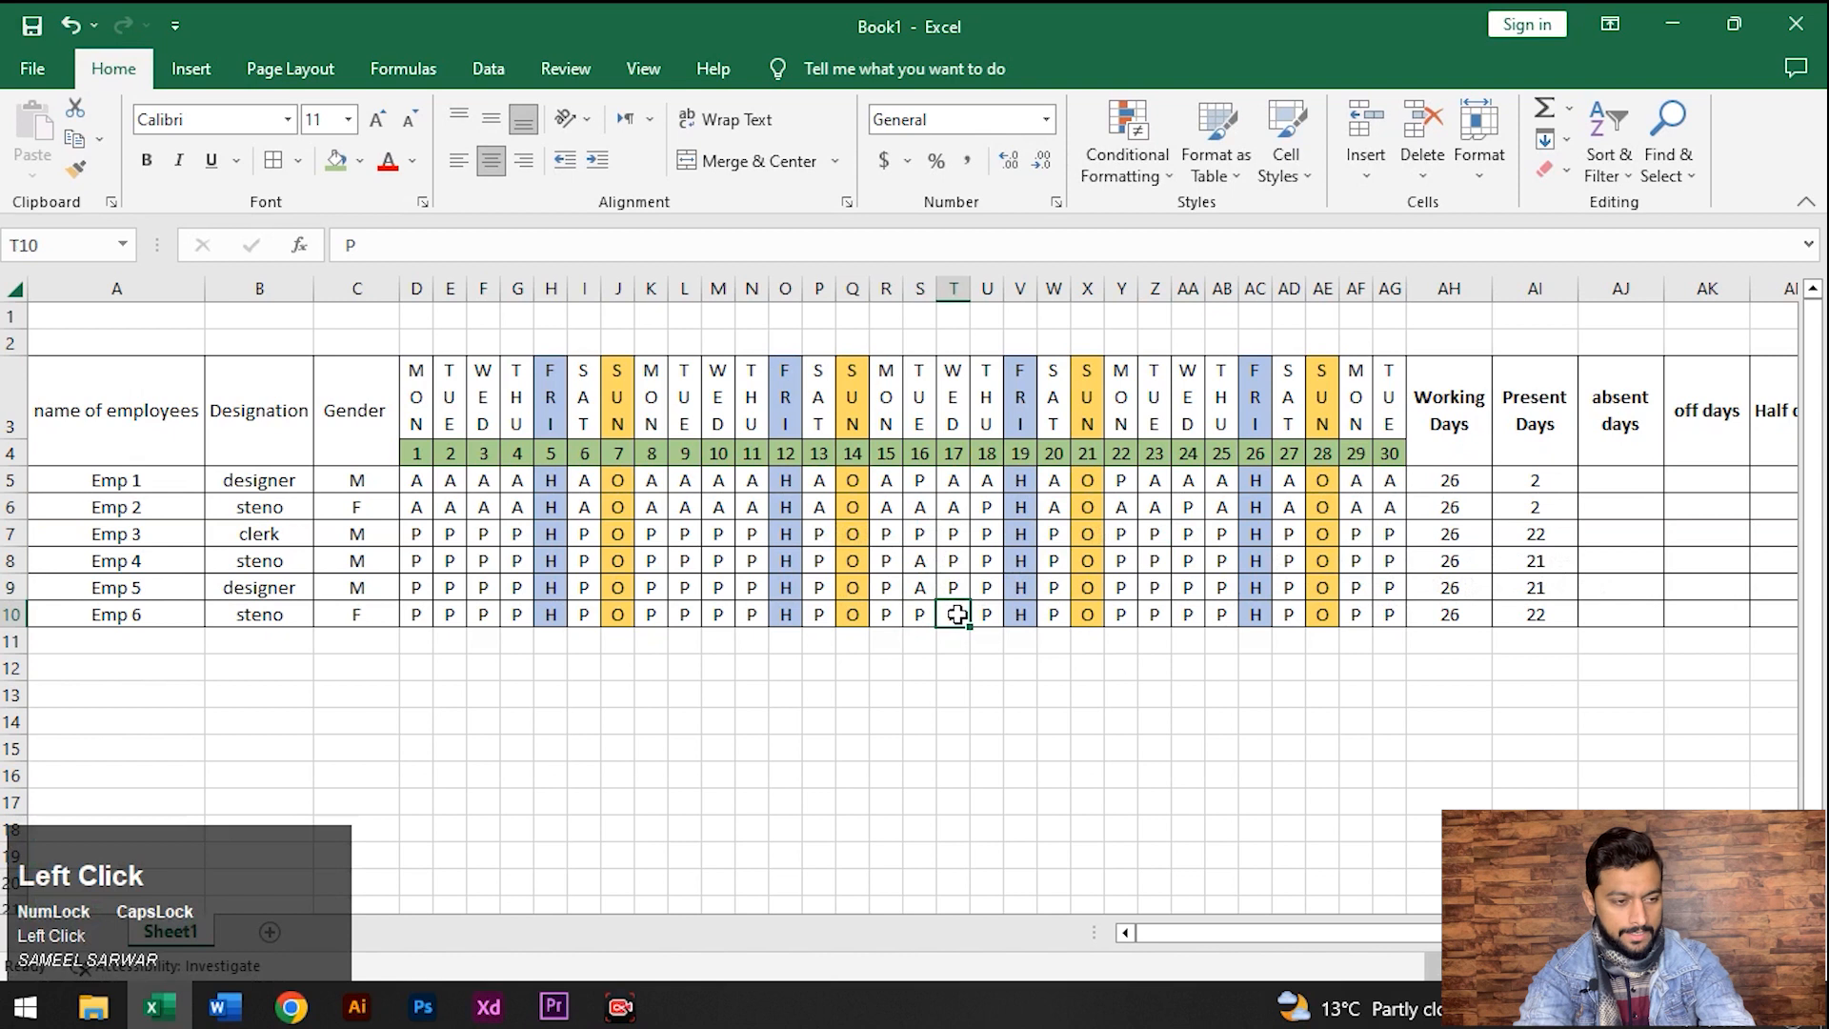
pyautogui.write('A')
pyautogui.press('Return')
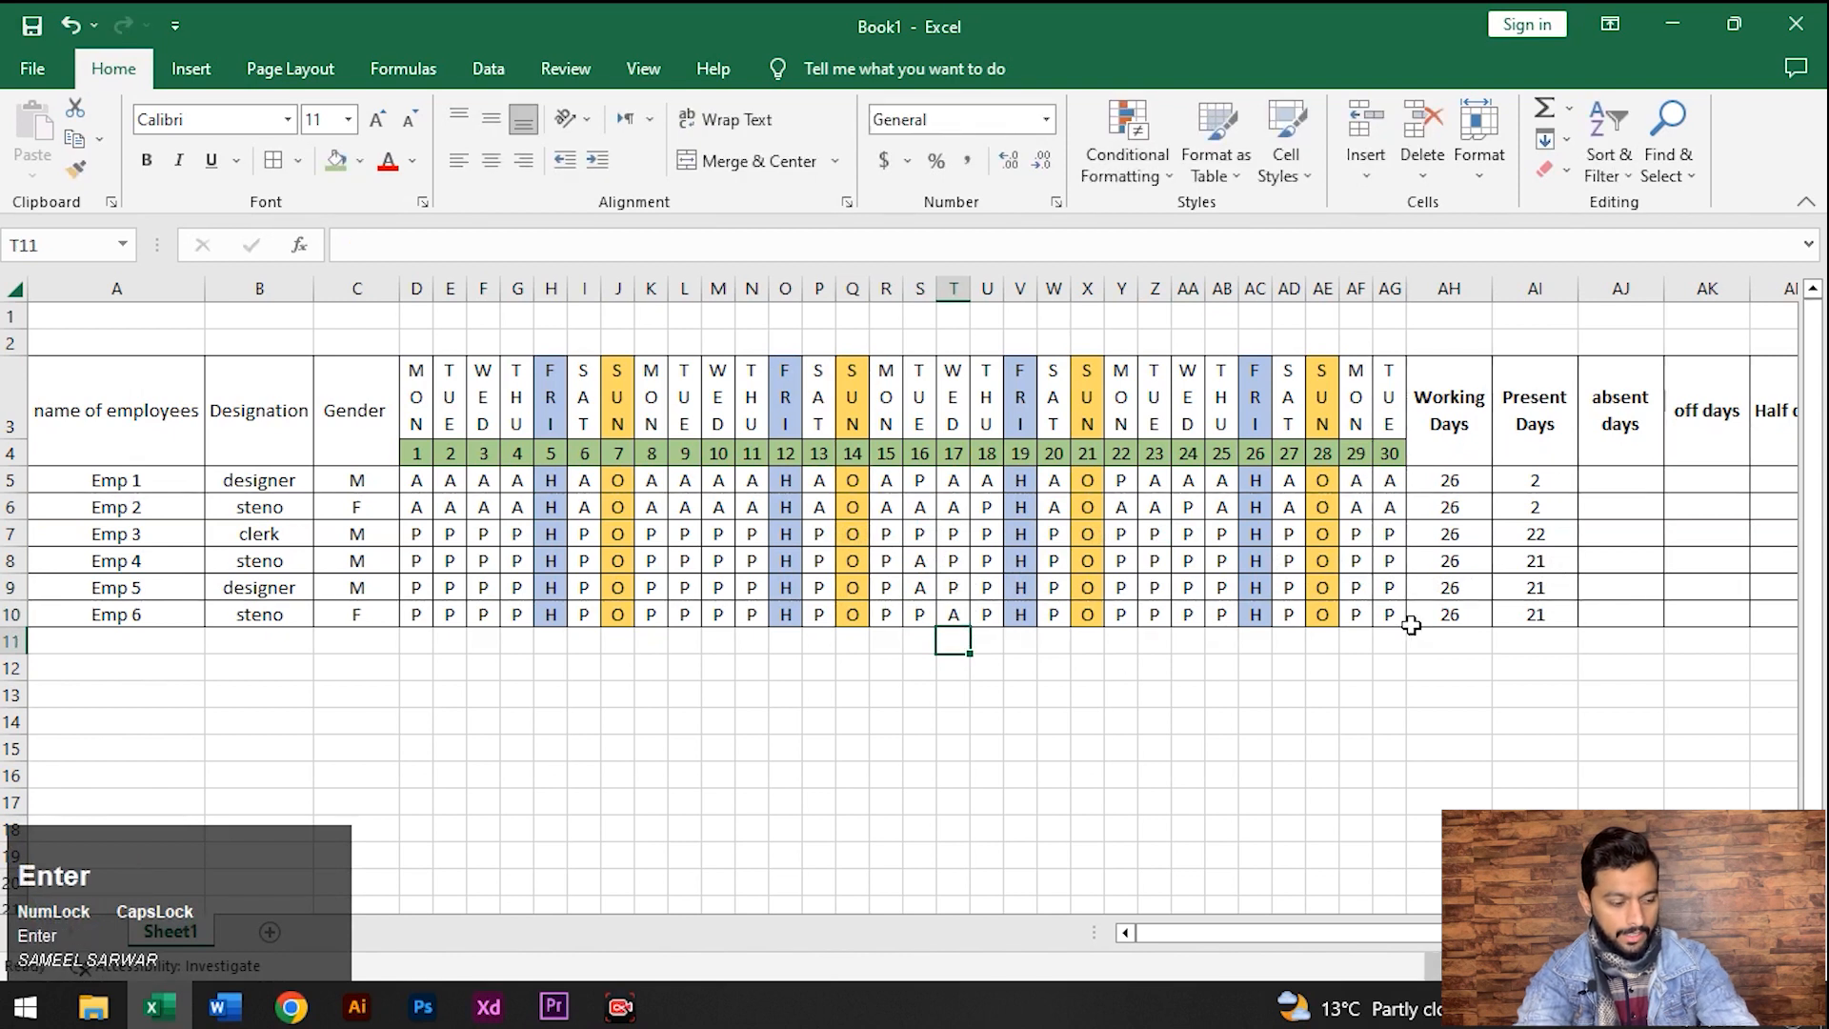
pyautogui.click(990, 615)
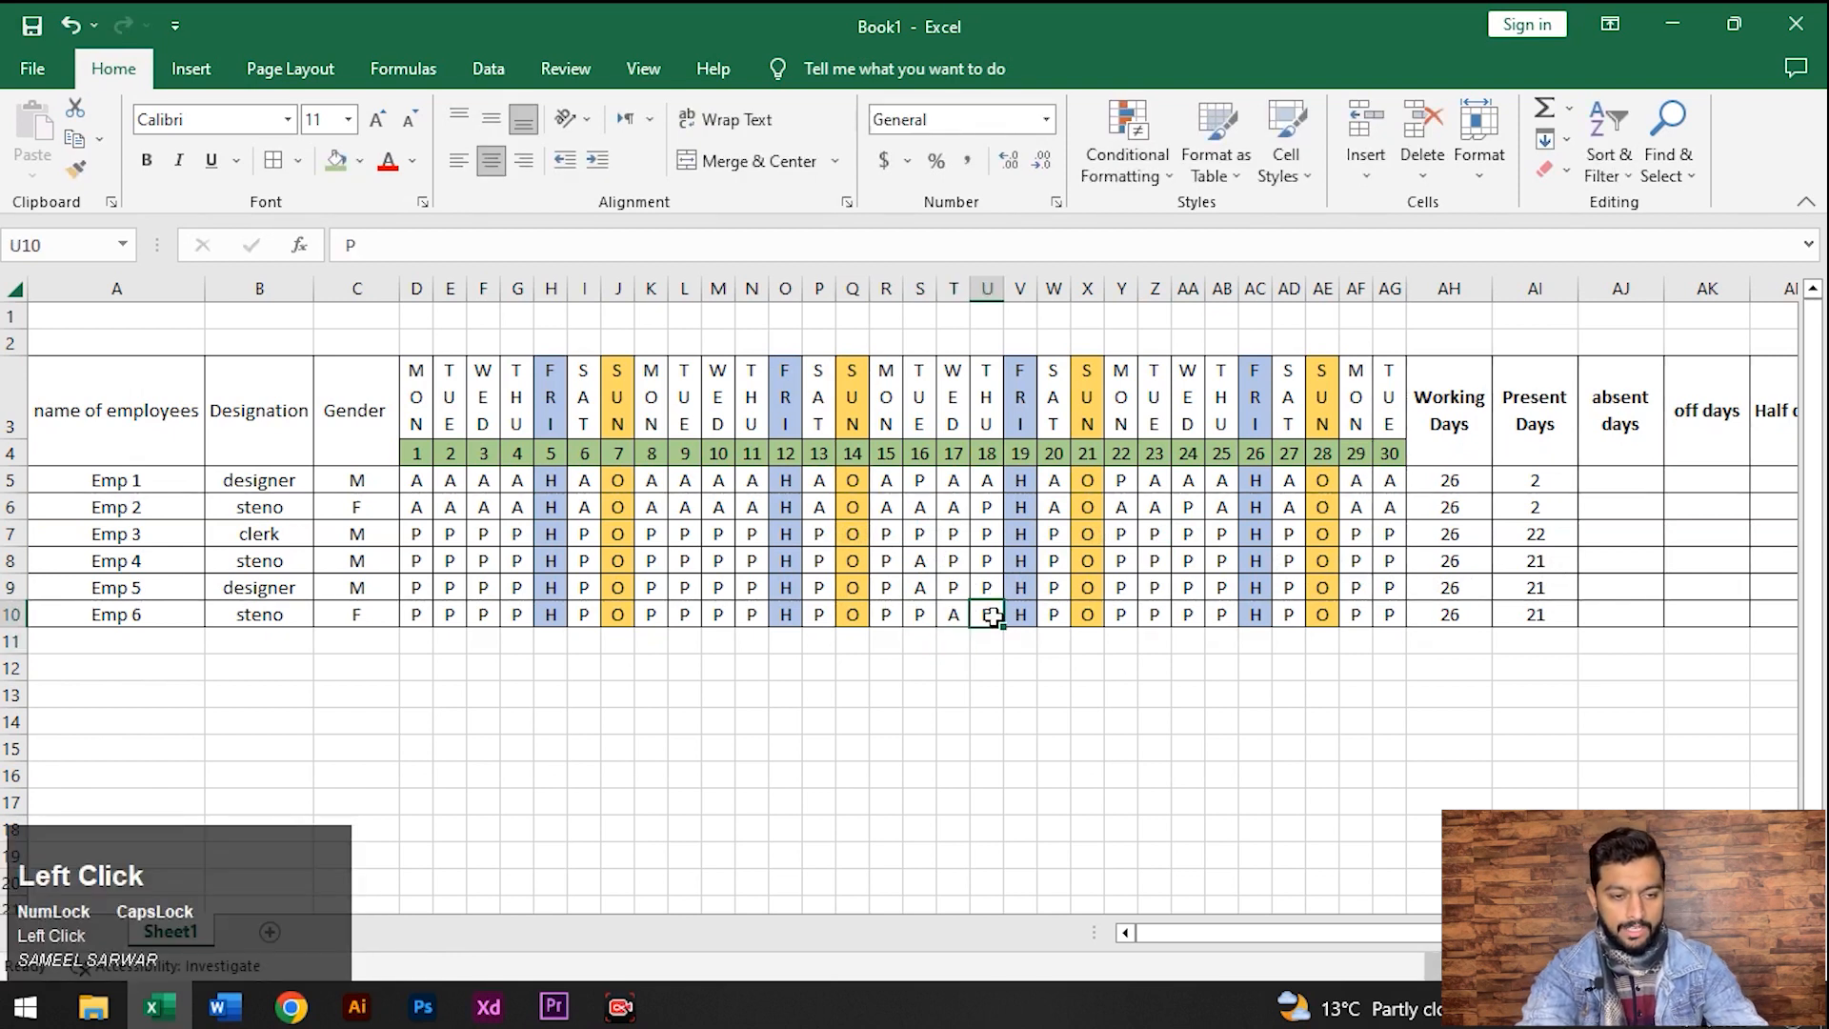
pyautogui.write('A')
pyautogui.press('Return')
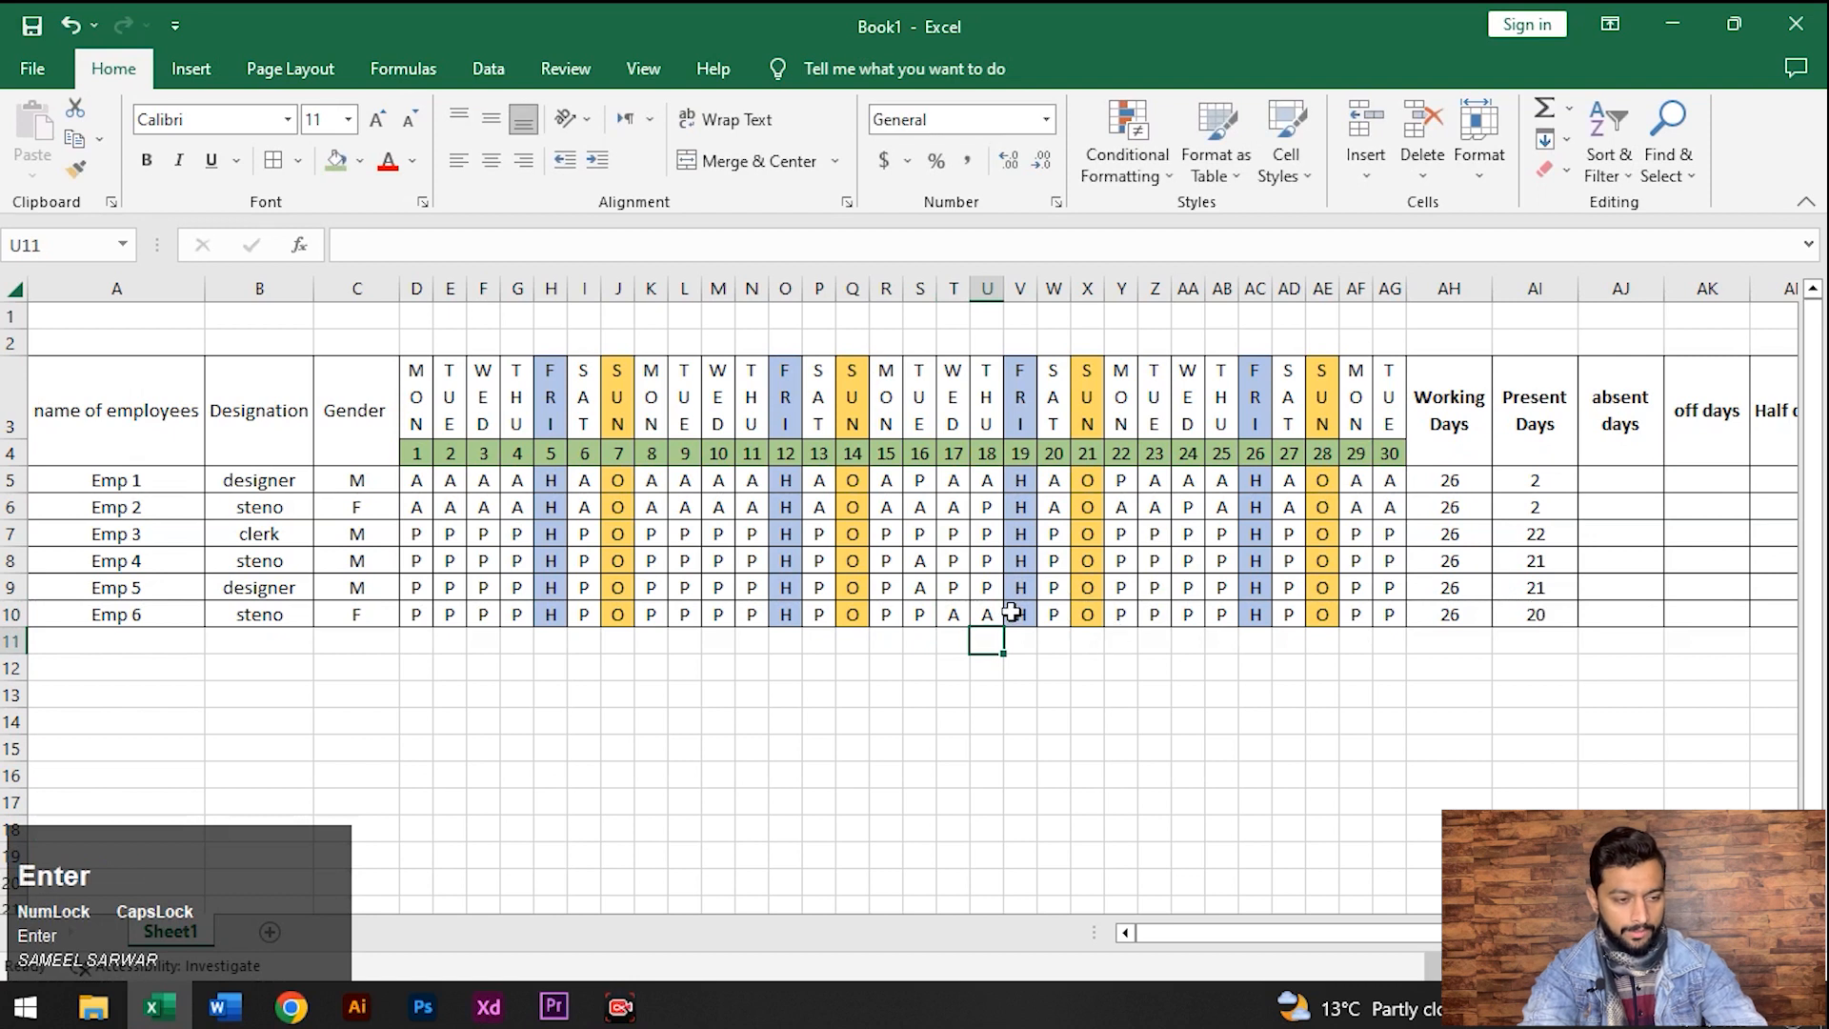
pyautogui.click(991, 612)
pyautogui.click(991, 586)
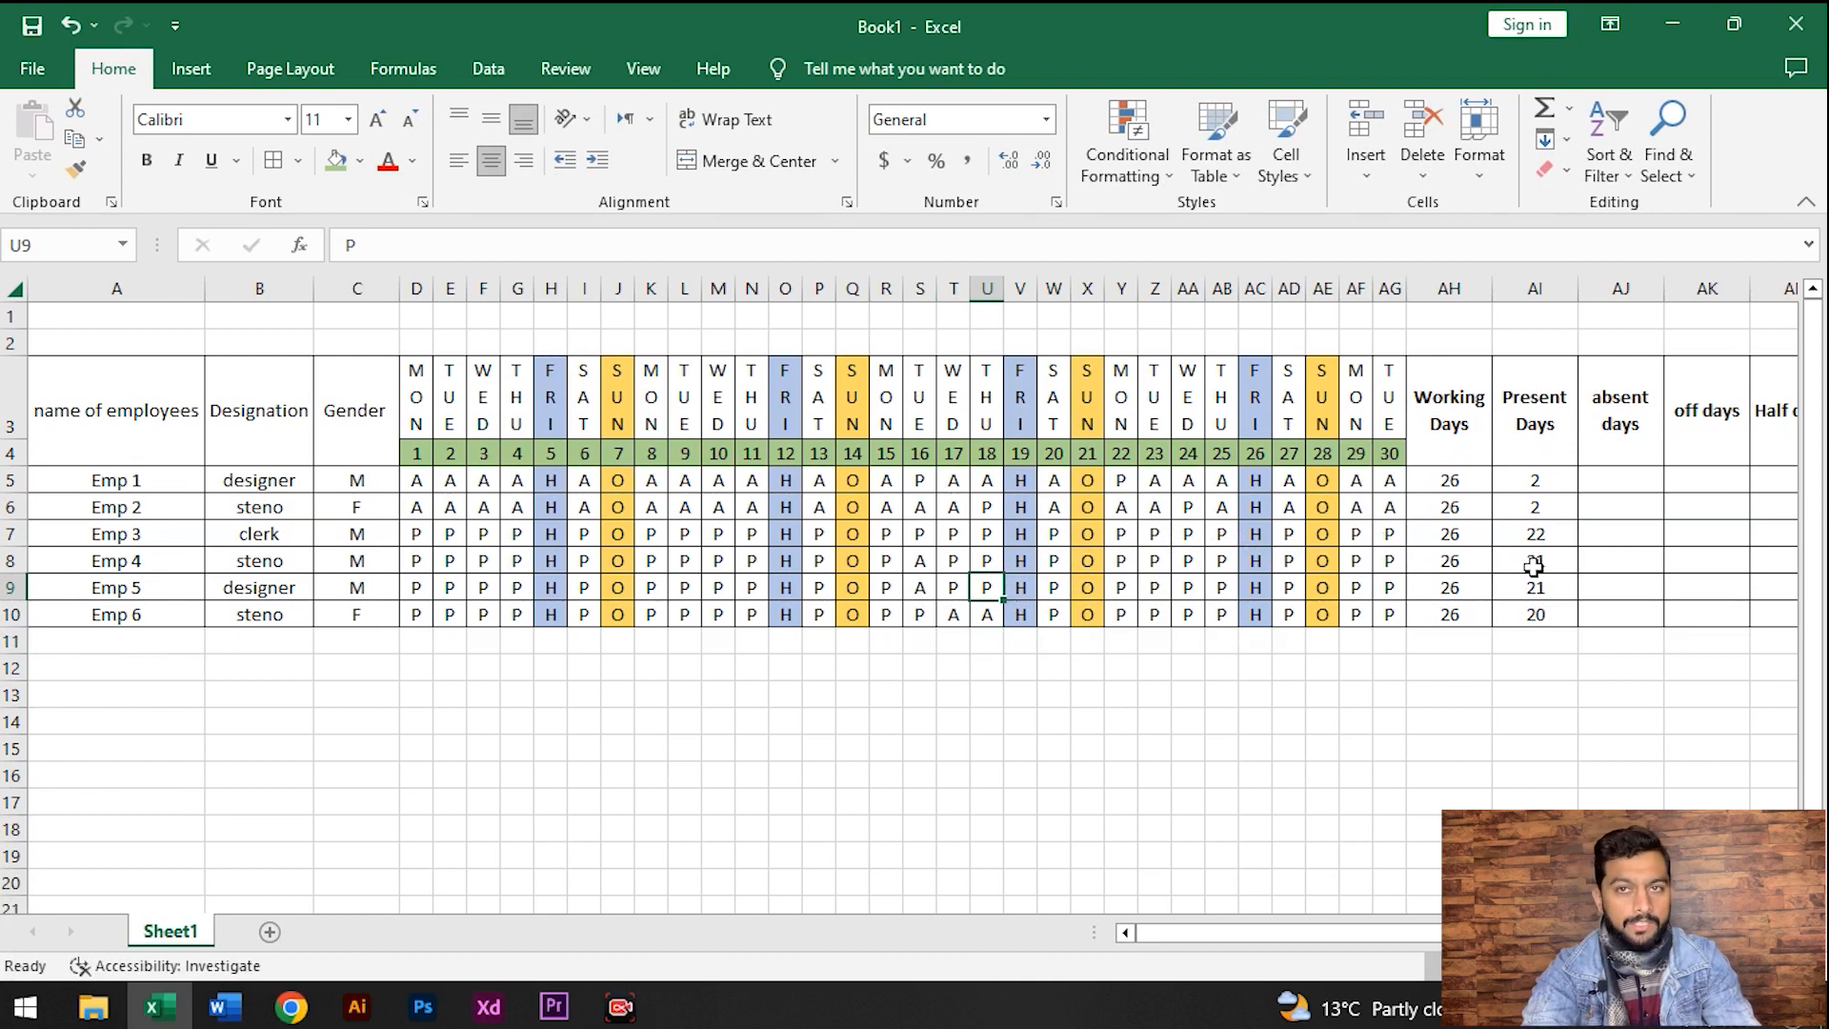
# Enter =COUNTIF(D5:AG5,"A") in AJ5 to count absent days and fill the formula down to AJ10
pyautogui.click(1613, 480)
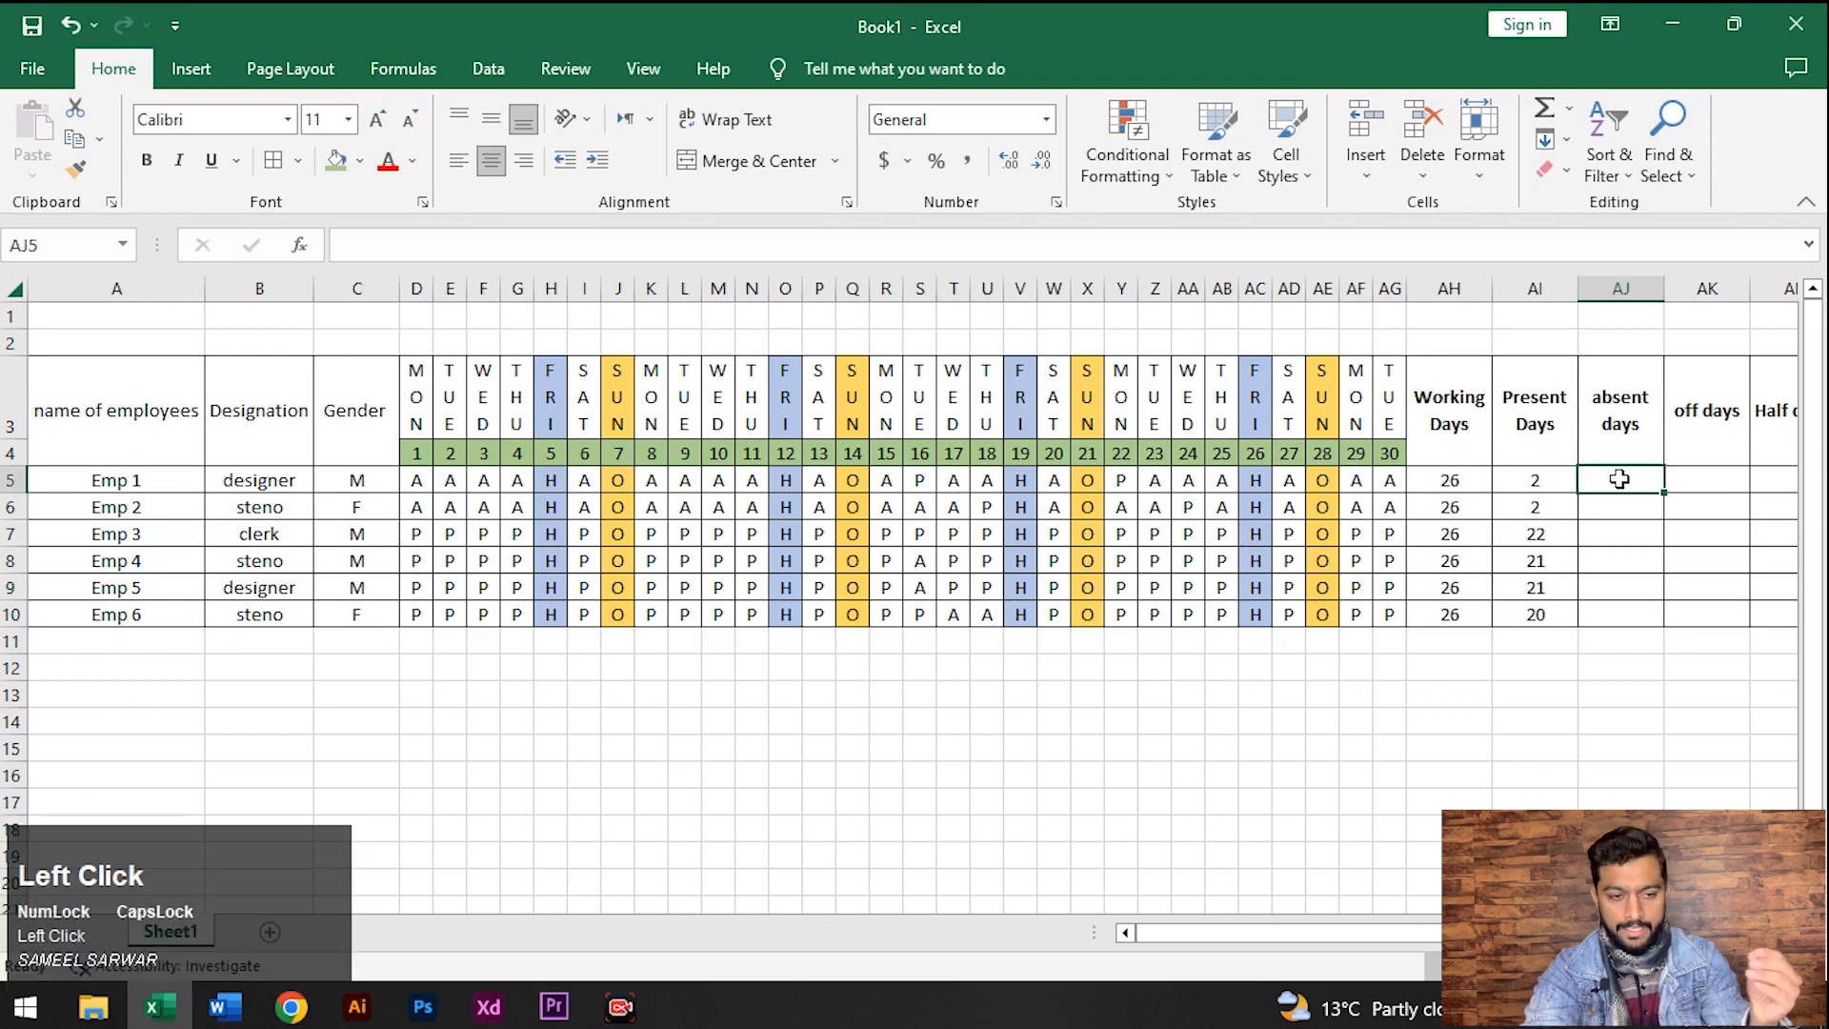
pyautogui.write('=')
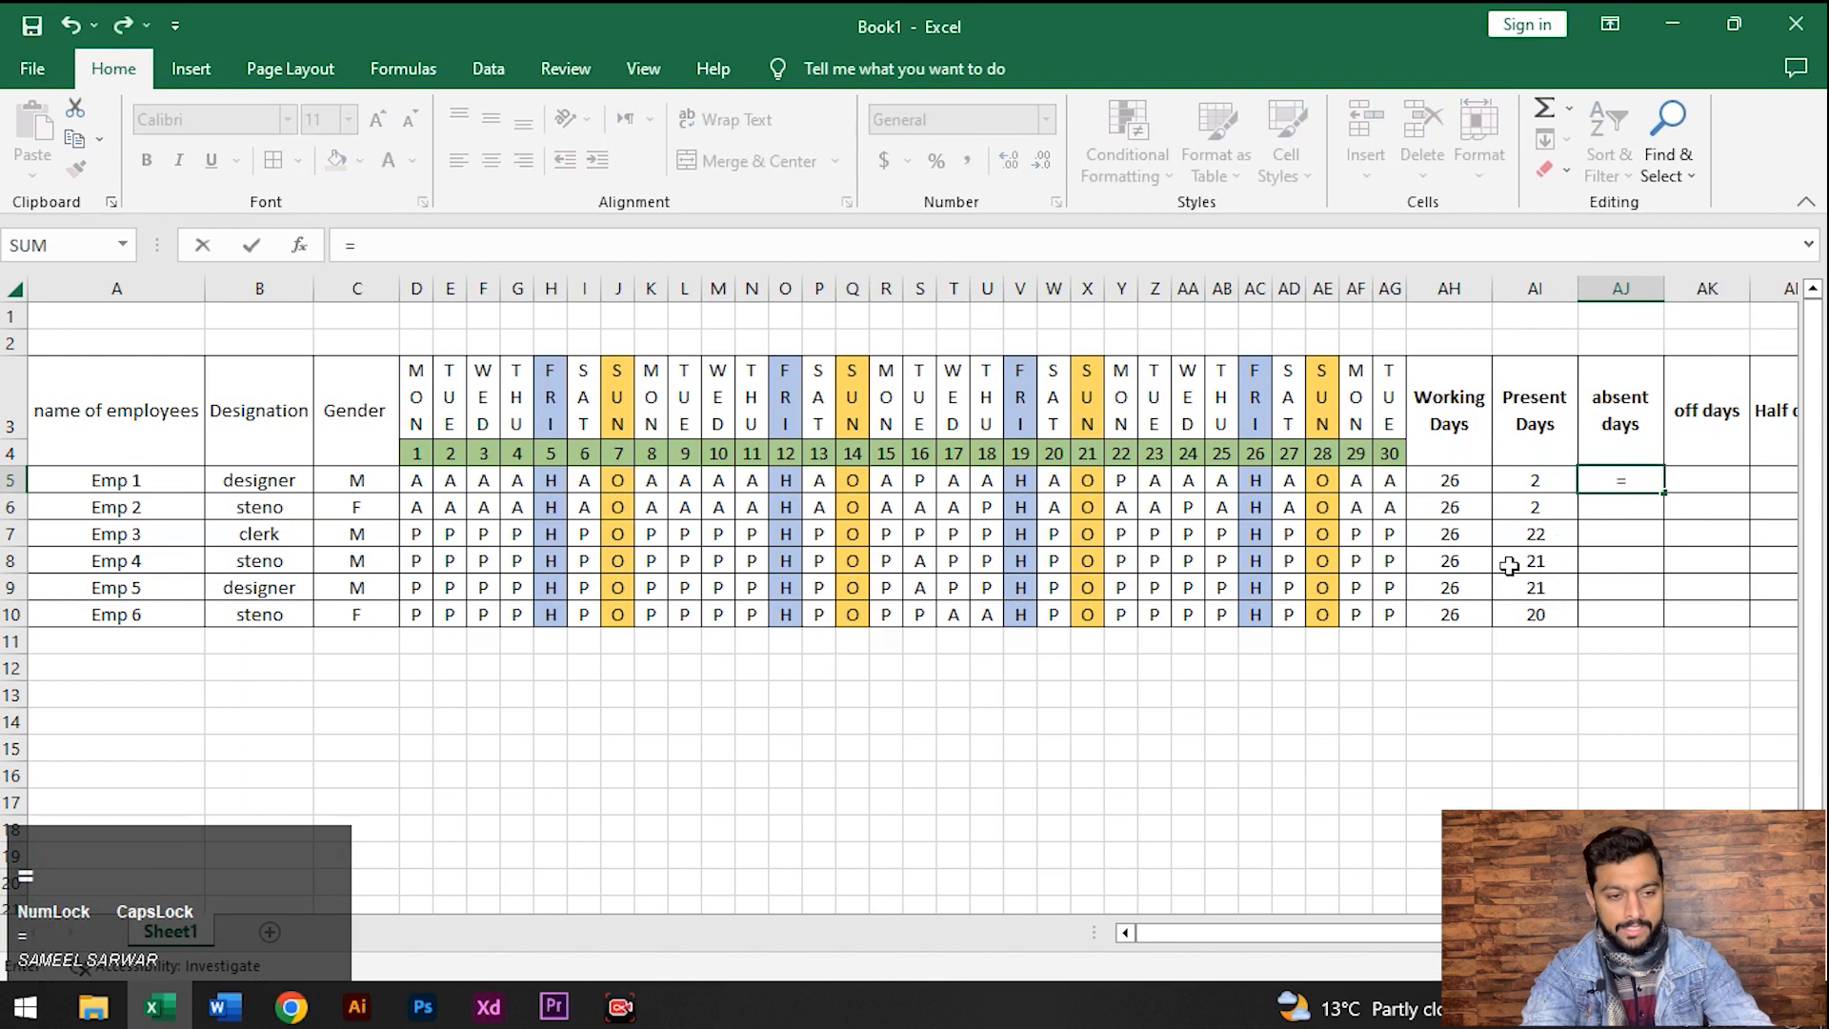
pyautogui.write('COUNTIF')
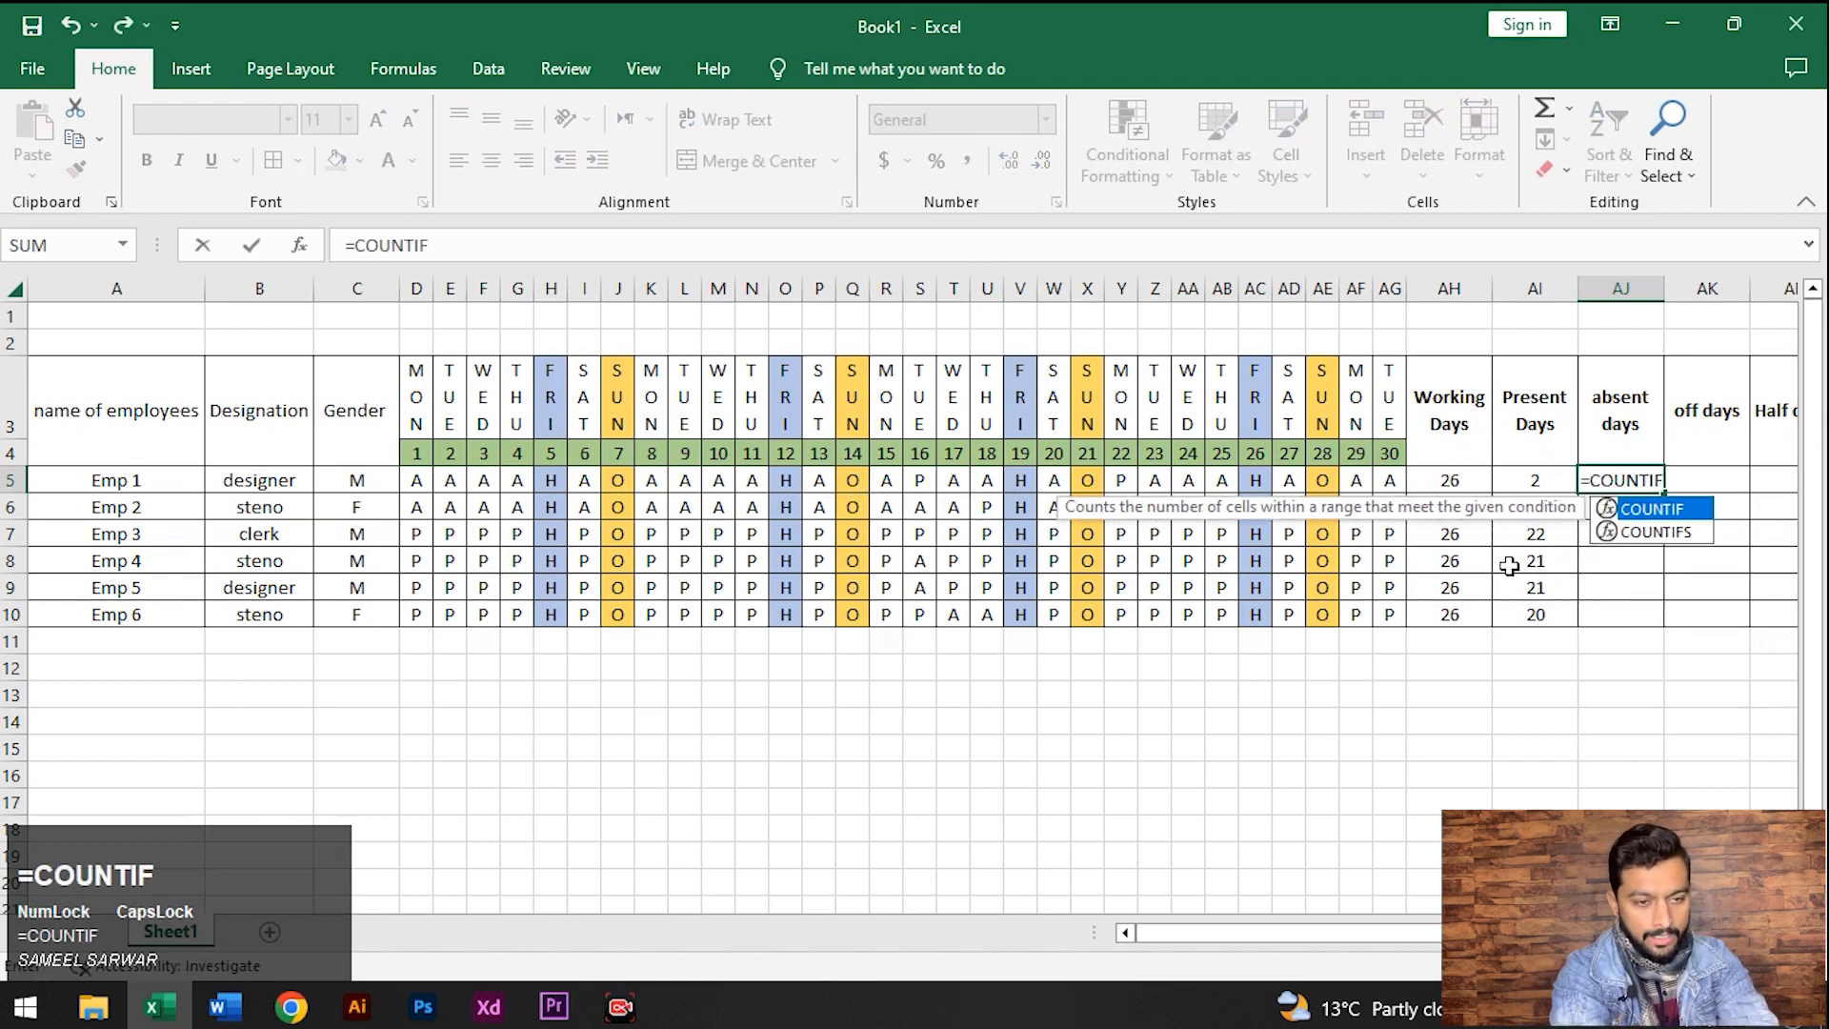
pyautogui.write('(')
pyautogui.press('Left')
pyautogui.press('Left')
pyautogui.press('Left')
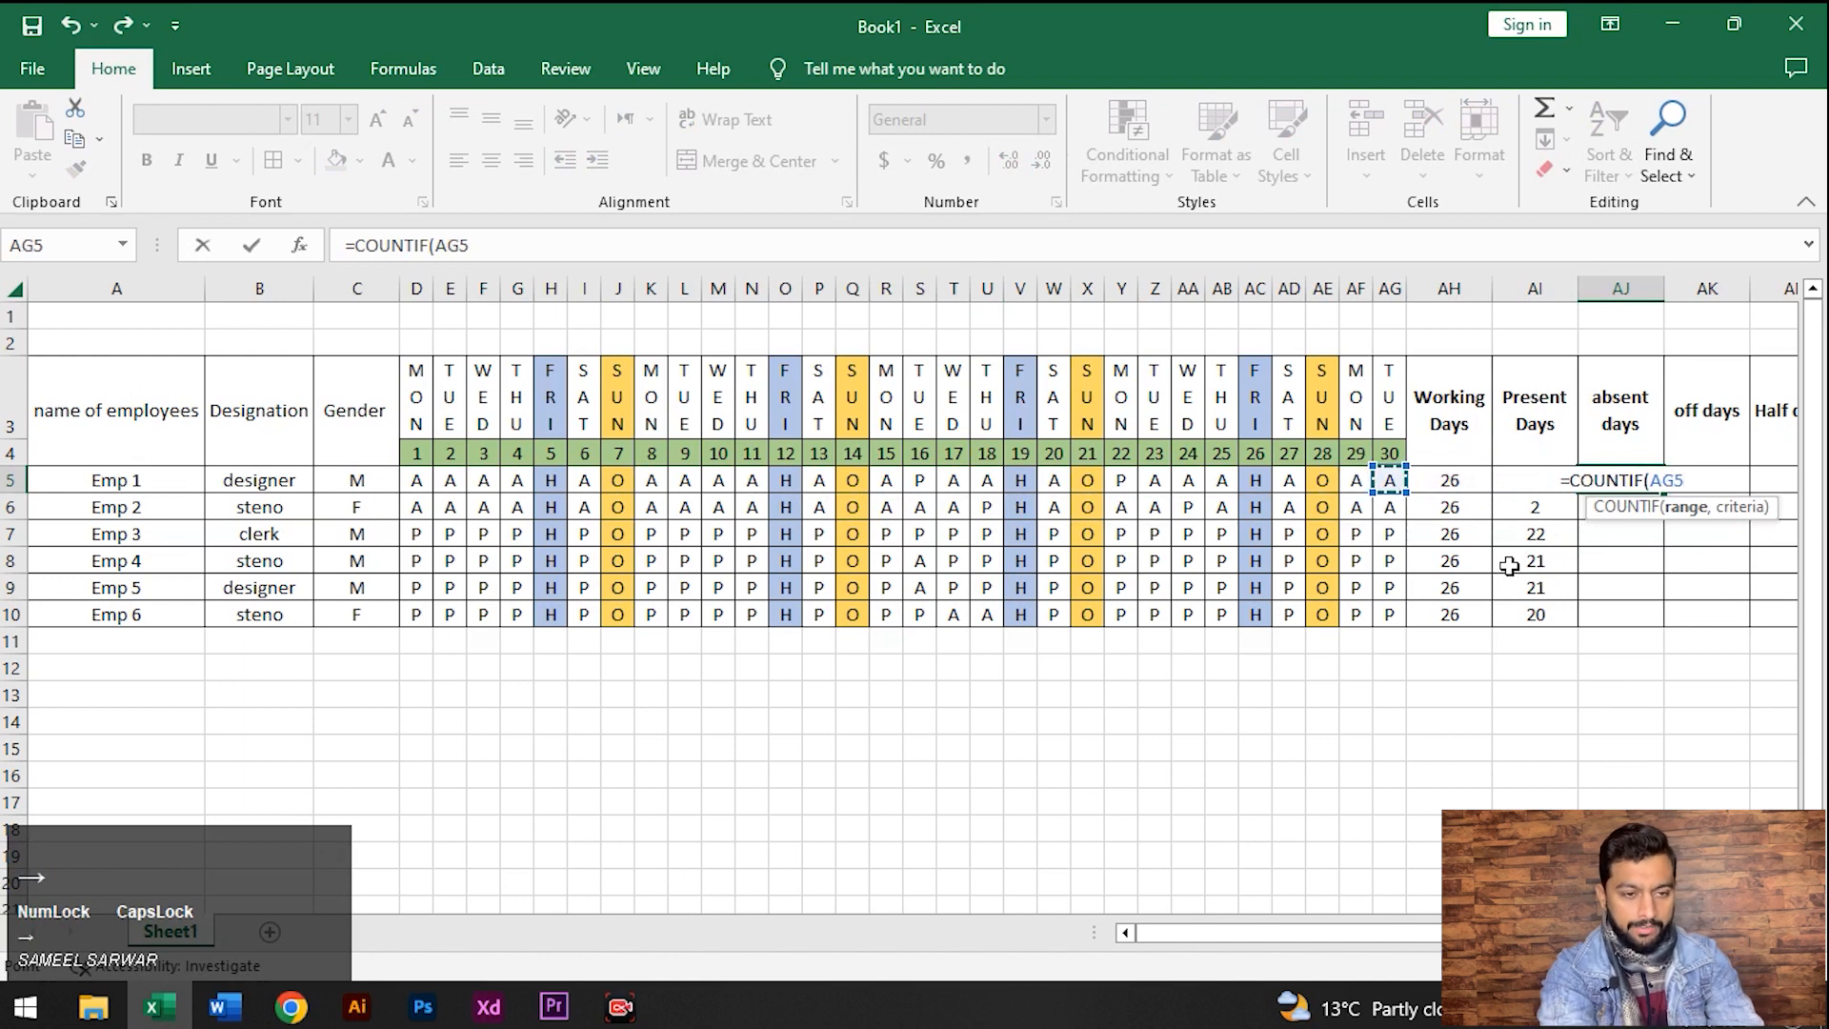
pyautogui.hotkey('shift', 'Left')
pyautogui.hotkey('shift', 'Left')
pyautogui.hotkey('shift', 'Left')
pyautogui.hotkey('shift', 'Left')
pyautogui.hotkey('shift', 'Left')
pyautogui.hotkey('shift', 'Left')
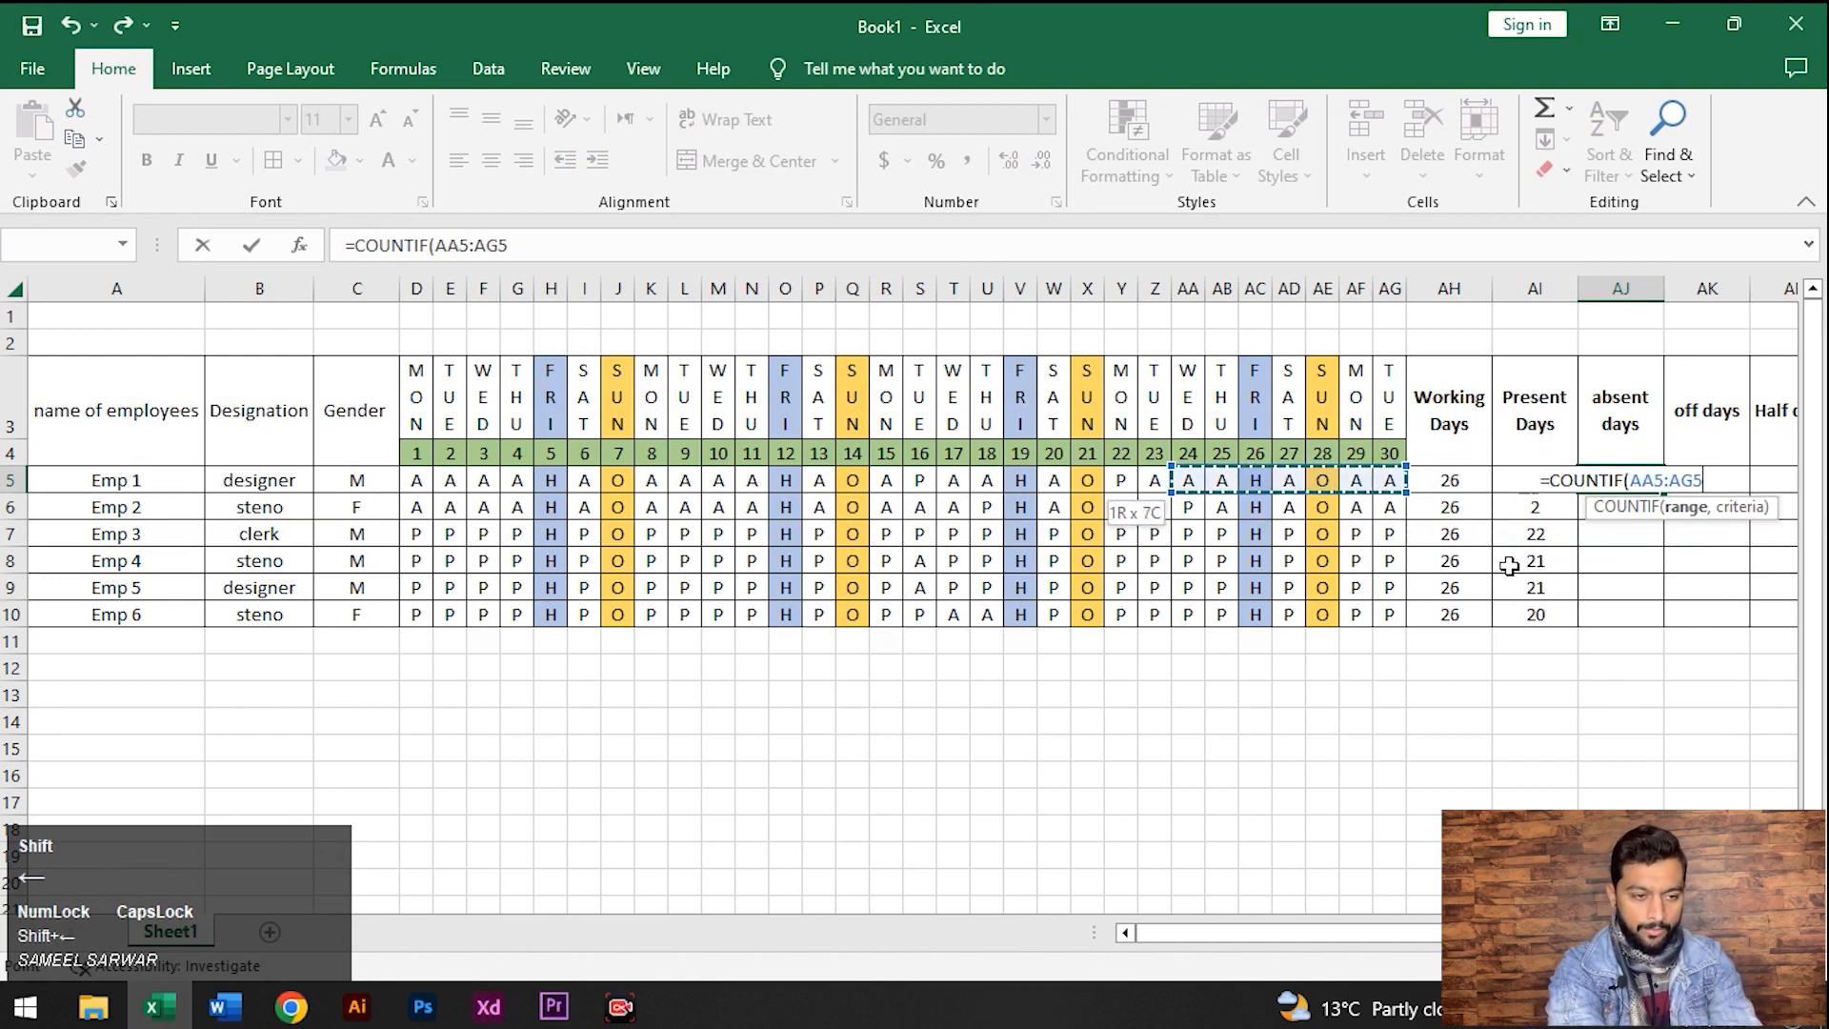
pyautogui.hotkey('shift', 'Left')
pyautogui.hotkey('shift', 'Left')
pyautogui.hotkey('shift', 'Left')
pyautogui.hotkey('shift', 'Left')
pyautogui.hotkey('shift', 'Left')
pyautogui.hotkey('shift', 'Left')
pyautogui.hotkey('shift', 'Left')
pyautogui.hotkey('shift', 'Left')
pyautogui.hotkey('shift', 'Left')
pyautogui.hotkey('shift', 'Left')
pyautogui.hotkey('shift', 'Left')
pyautogui.hotkey('shift', 'Left')
pyautogui.hotkey('shift', 'Left')
pyautogui.hotkey('shift', 'Left')
pyautogui.hotkey('shift', 'Left')
pyautogui.hotkey('shift', 'Left')
pyautogui.hotkey('shift', 'Left')
pyautogui.hotkey('shift', 'Left')
pyautogui.hotkey('shift', 'Left')
pyautogui.hotkey('shift', 'Left')
pyautogui.hotkey('shift', 'Left')
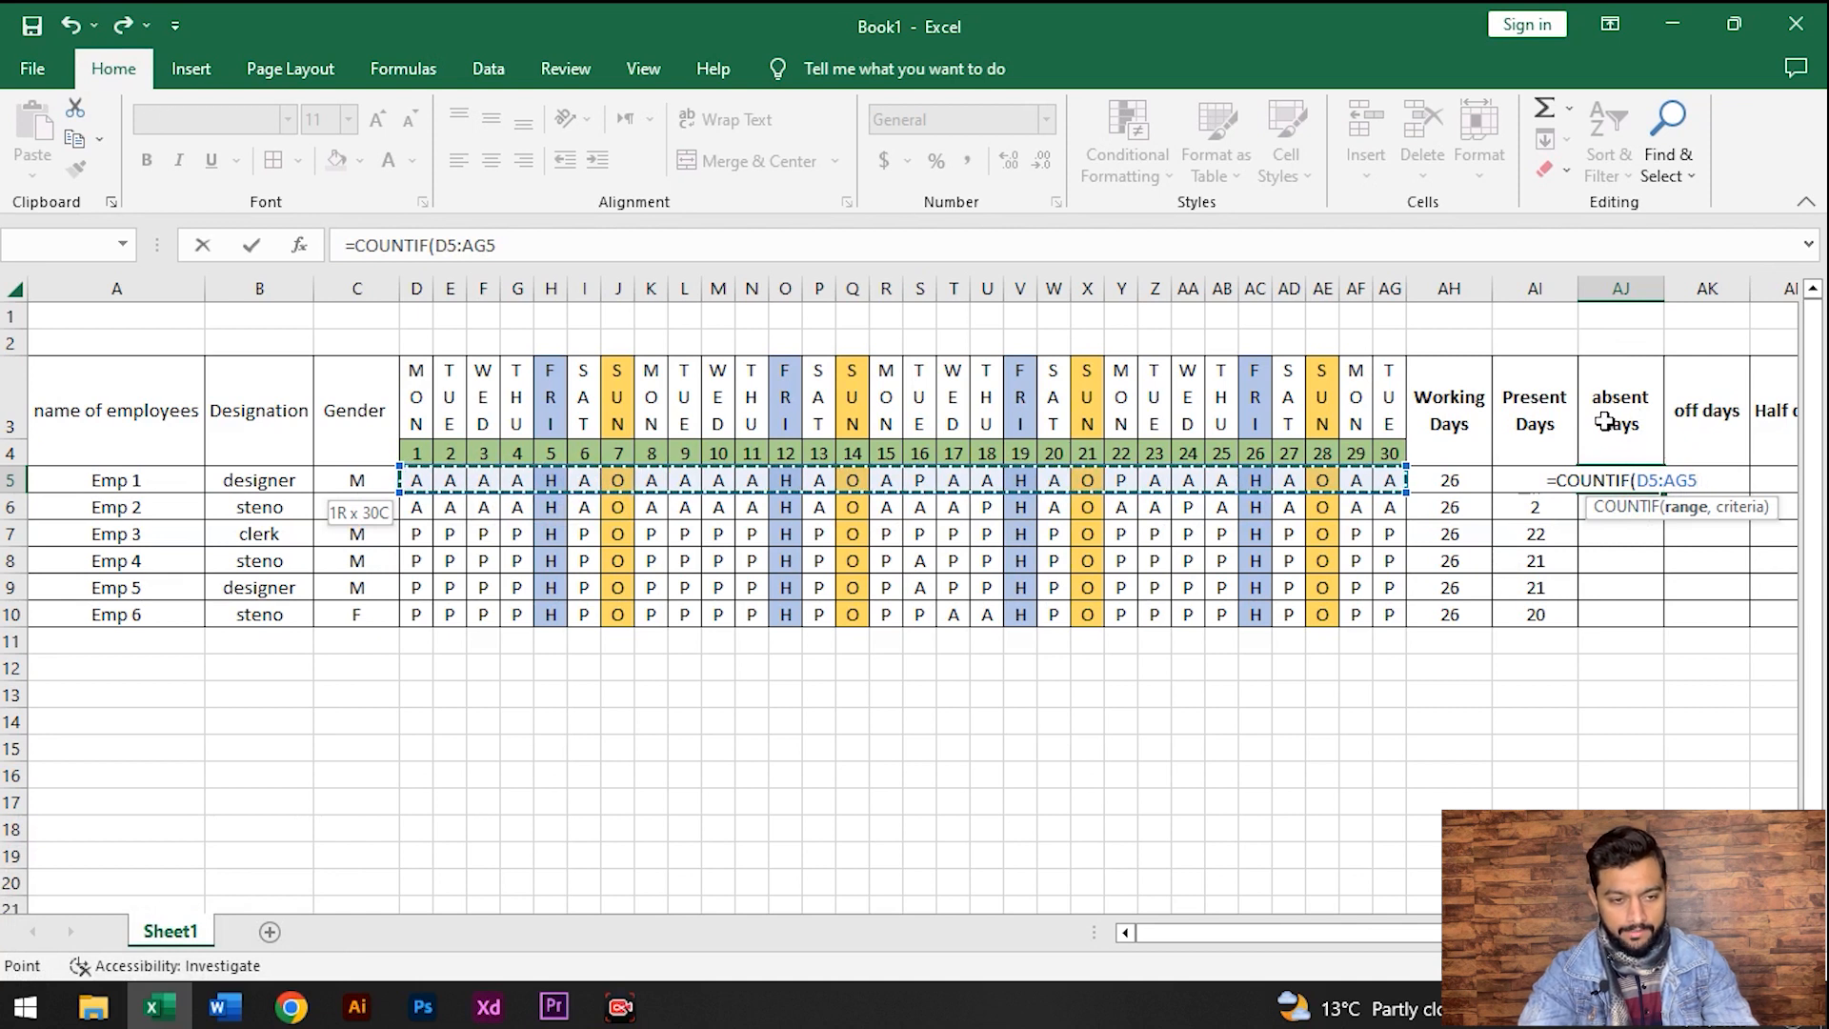
pyautogui.write(',"')
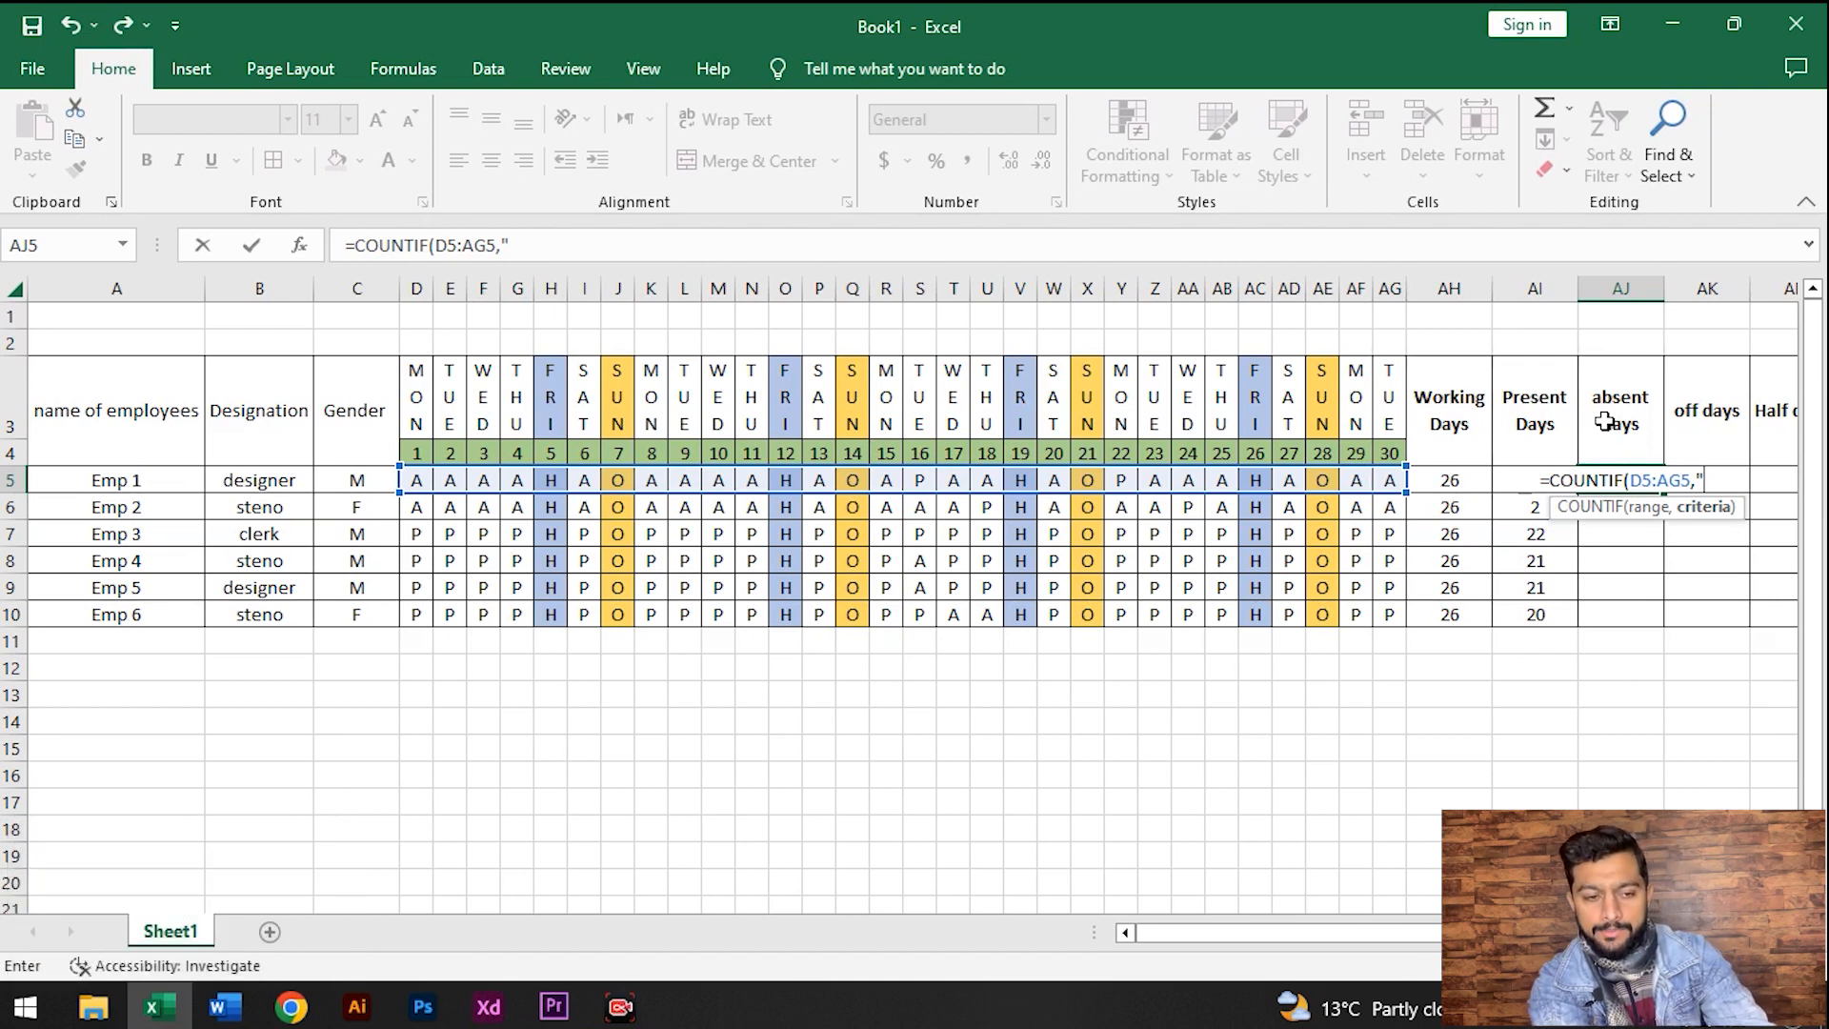
pyautogui.write('A')
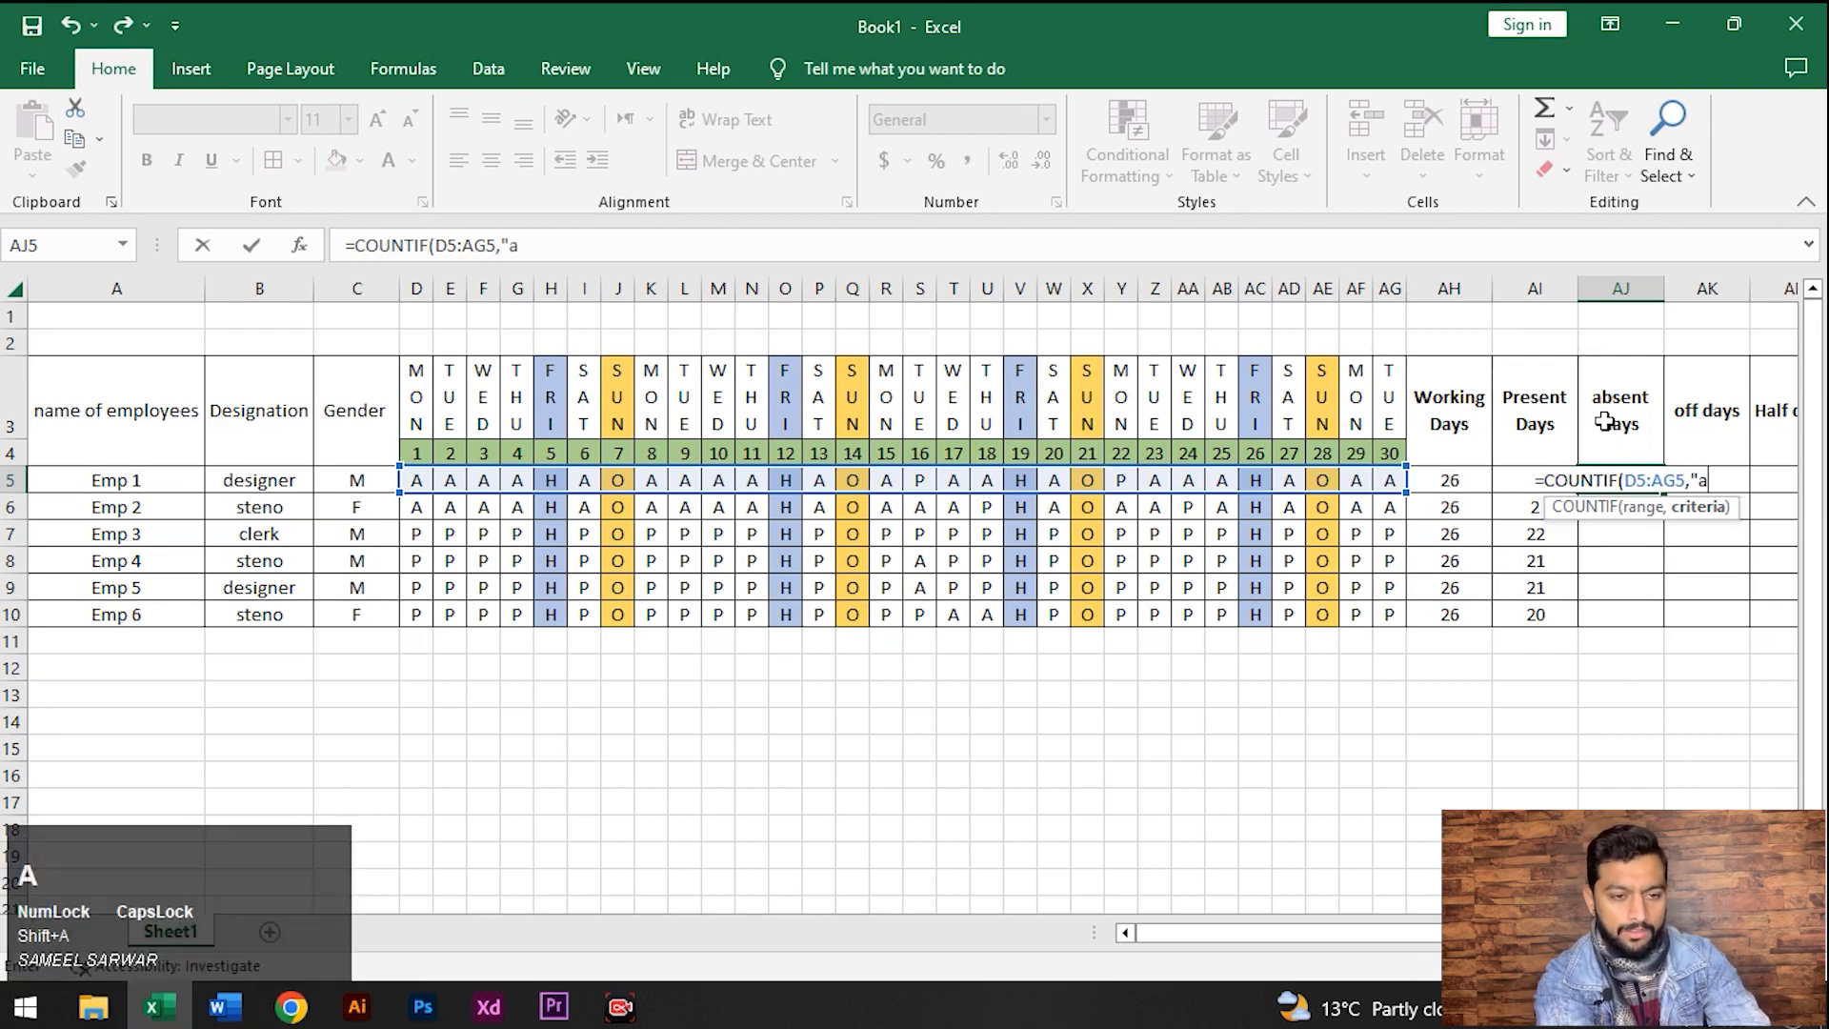
pyautogui.write('"')
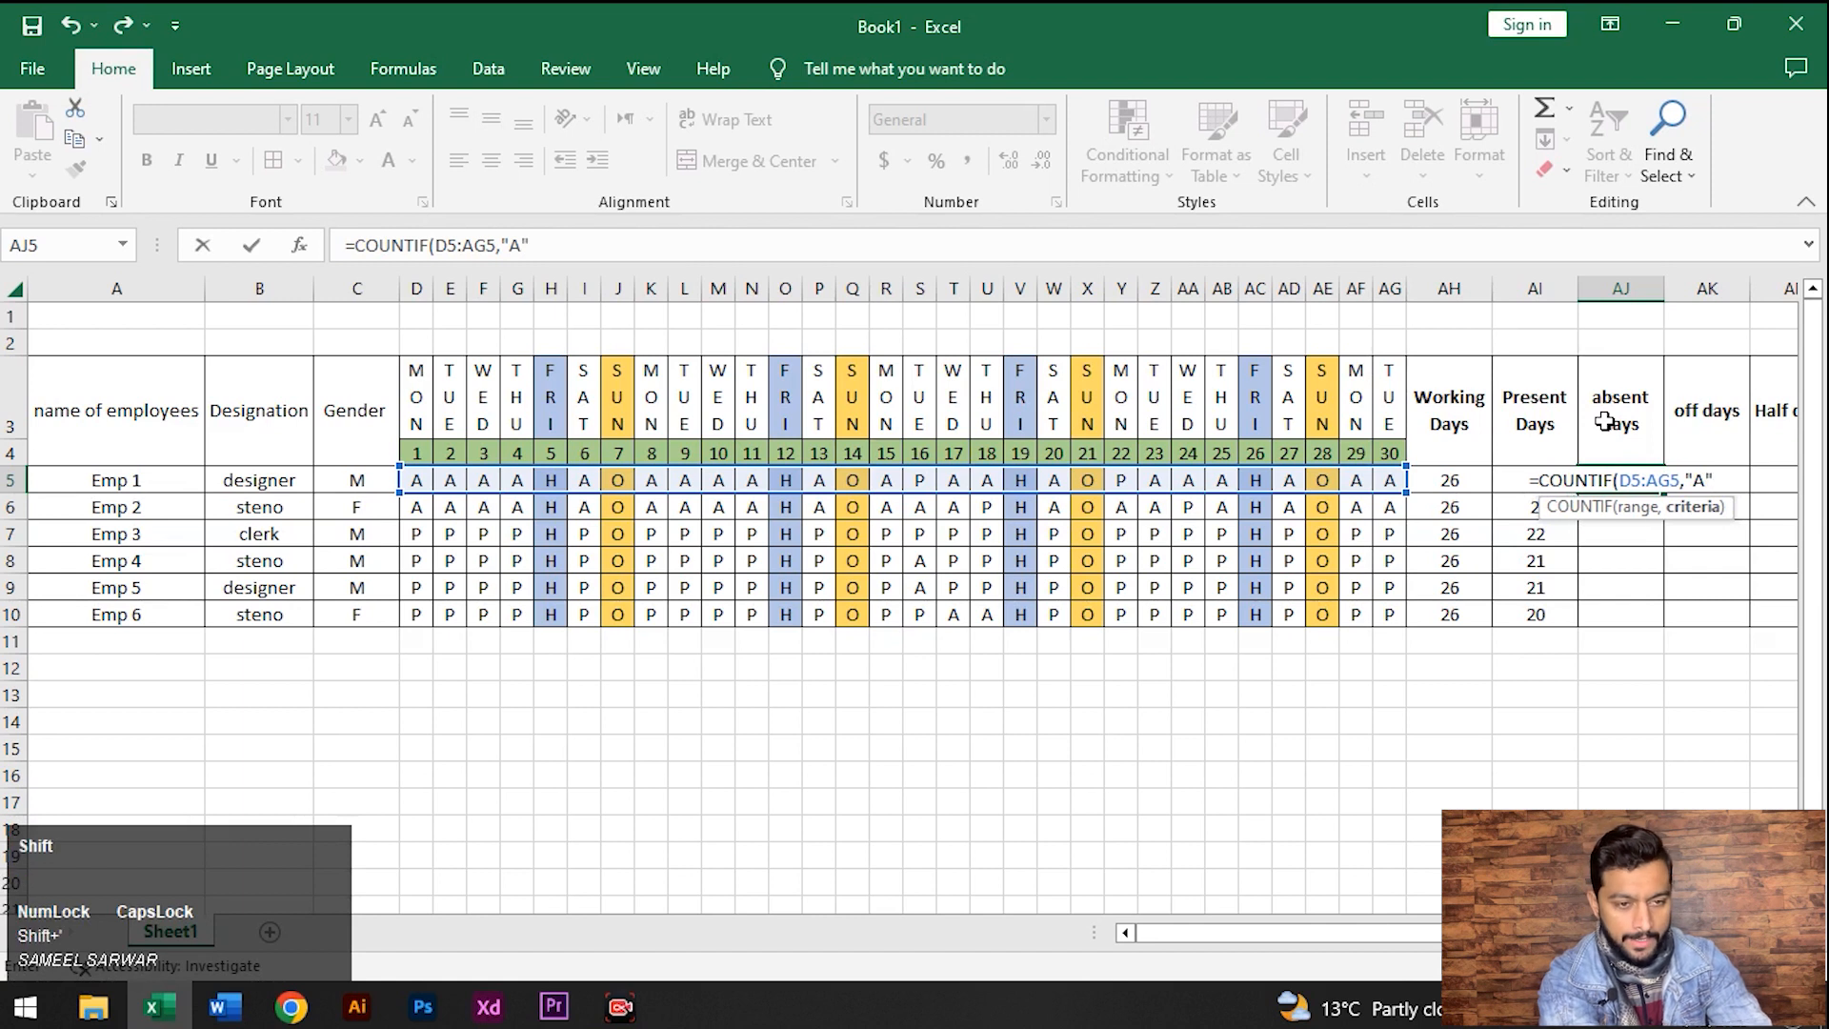
pyautogui.write(')')
pyautogui.press('Return')
pyautogui.press('Up')
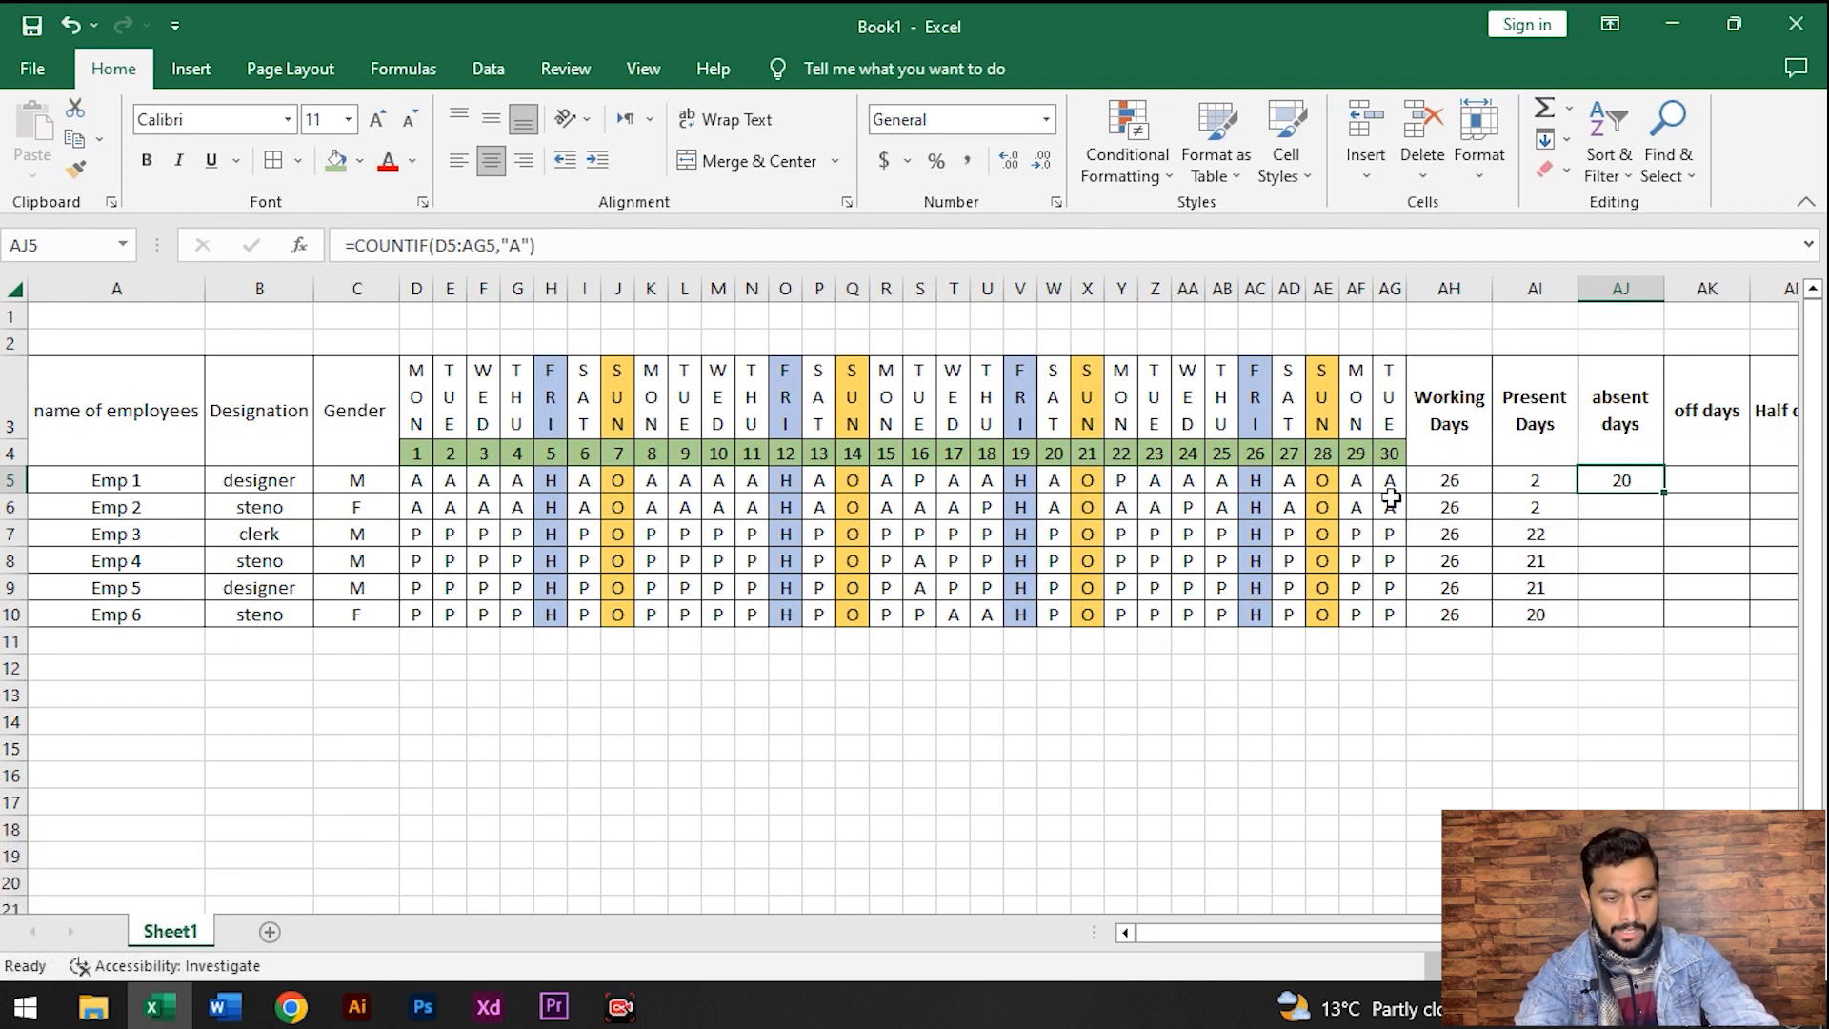
pyautogui.moveTo(1662, 489); pyautogui.dragTo(1662, 617)
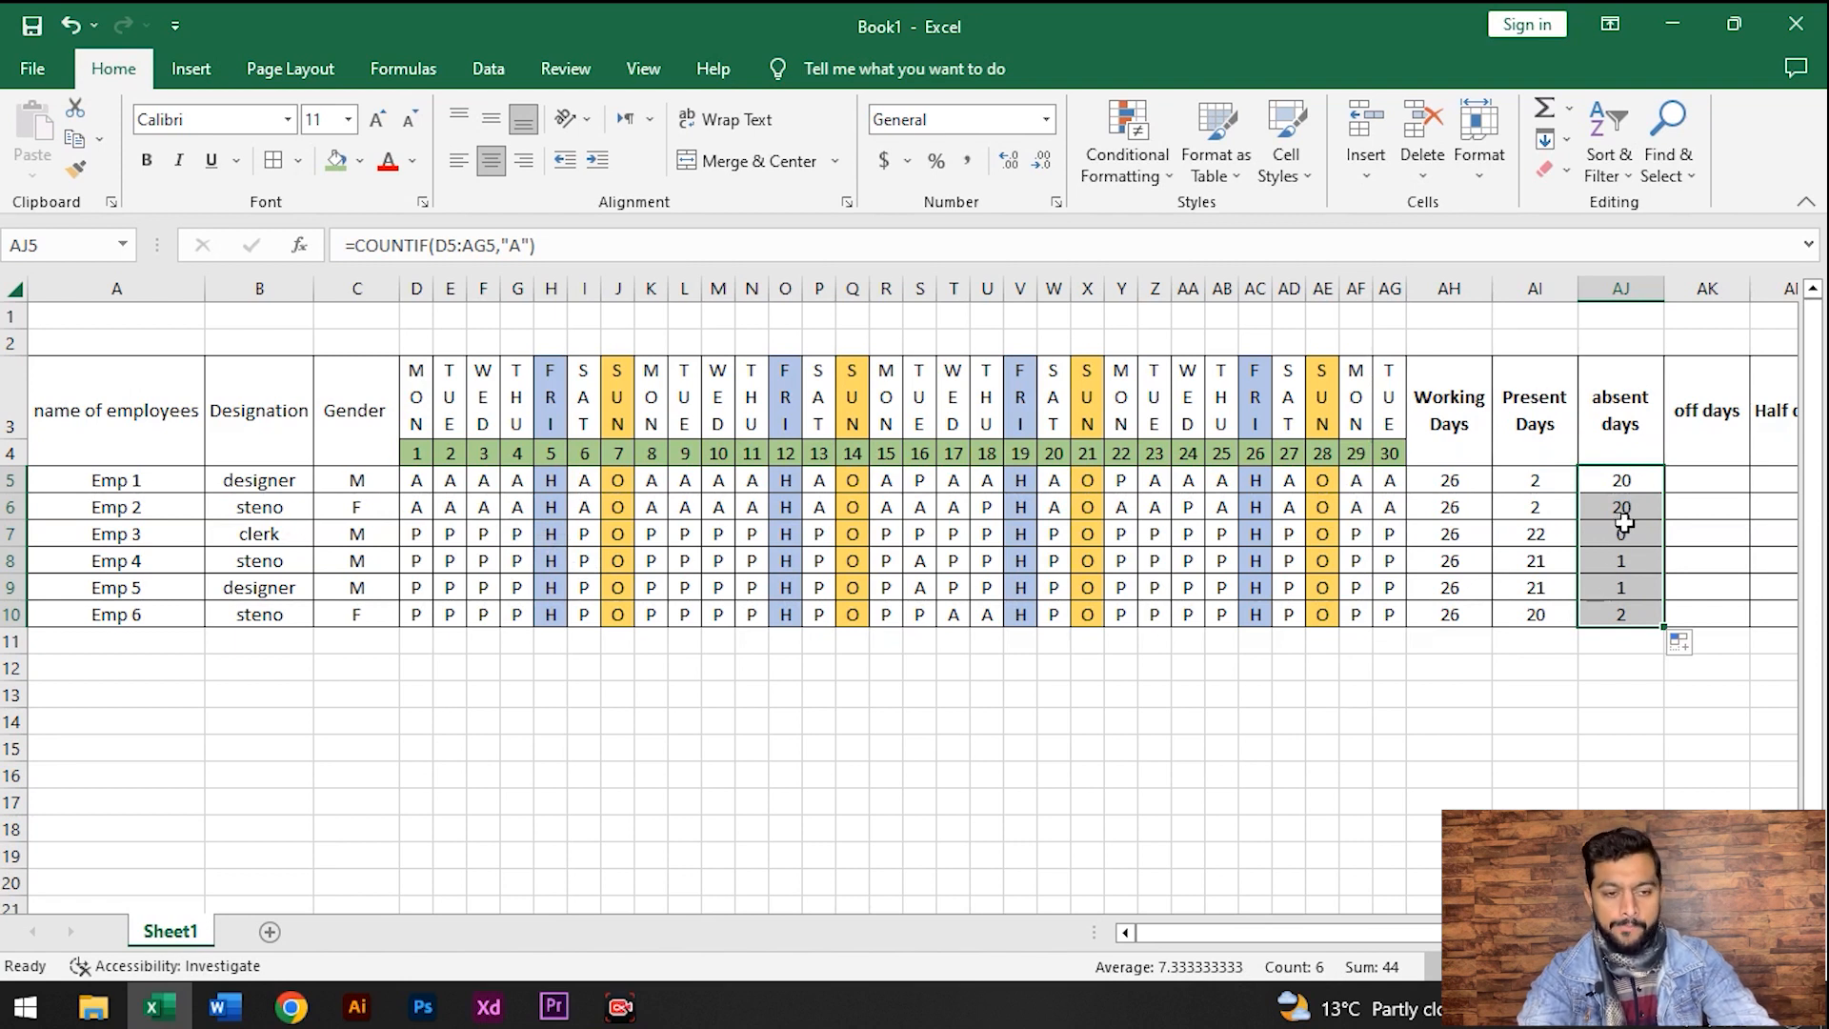
# Enter =COUNTIF(D5:AG5,"O") in AK5 to count Emp 1's off days
pyautogui.moveTo(1393, 935); pyautogui.dragTo(1400, 938)
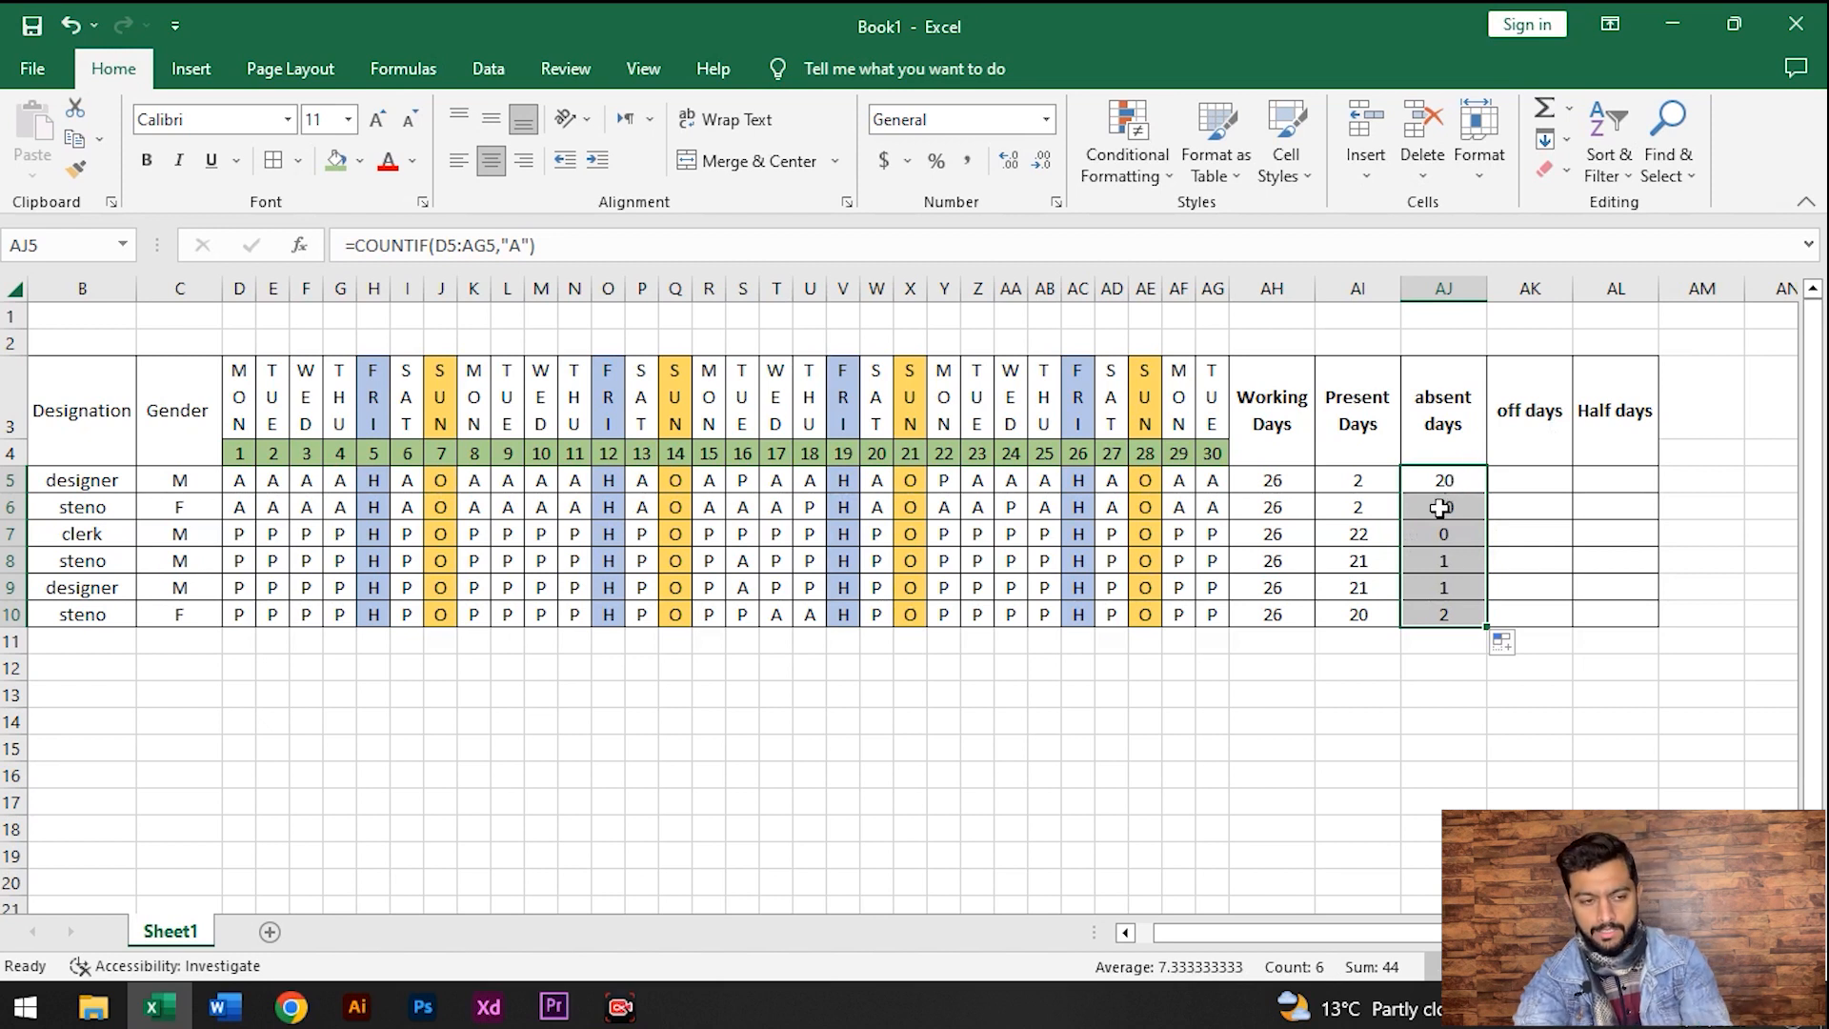
pyautogui.click(1526, 473)
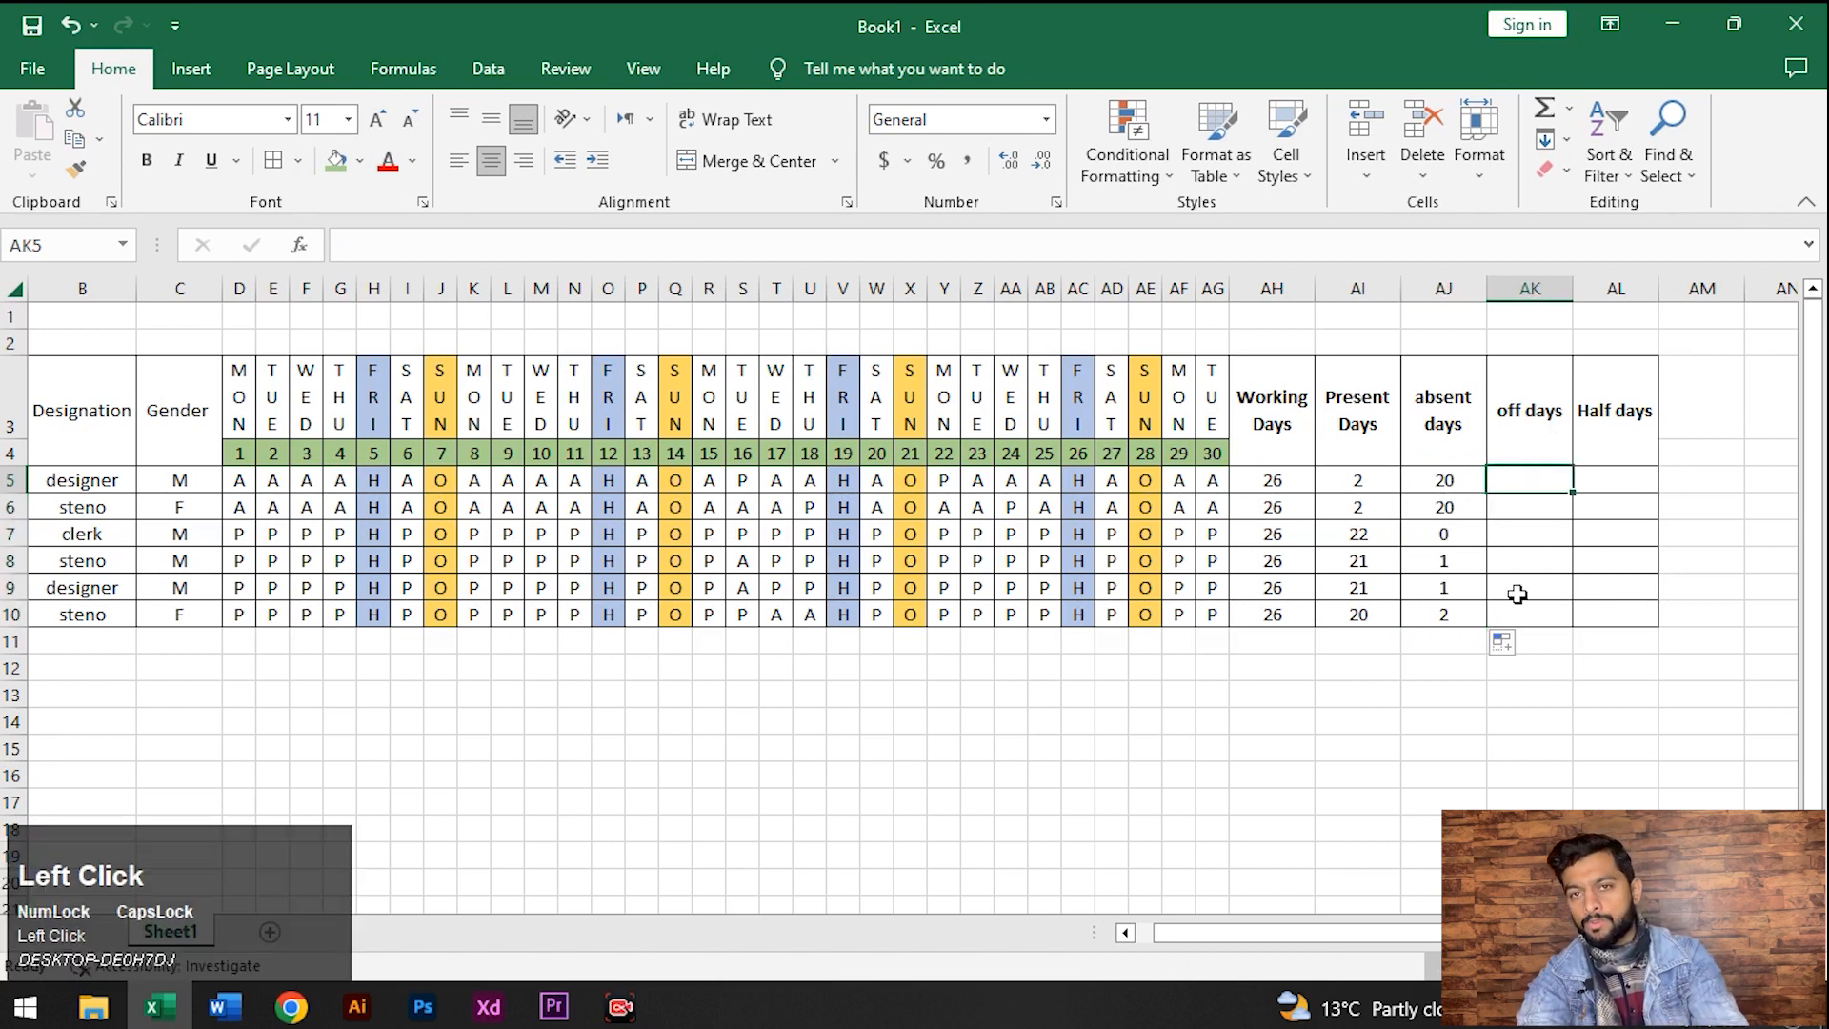
pyautogui.write('=COUN')
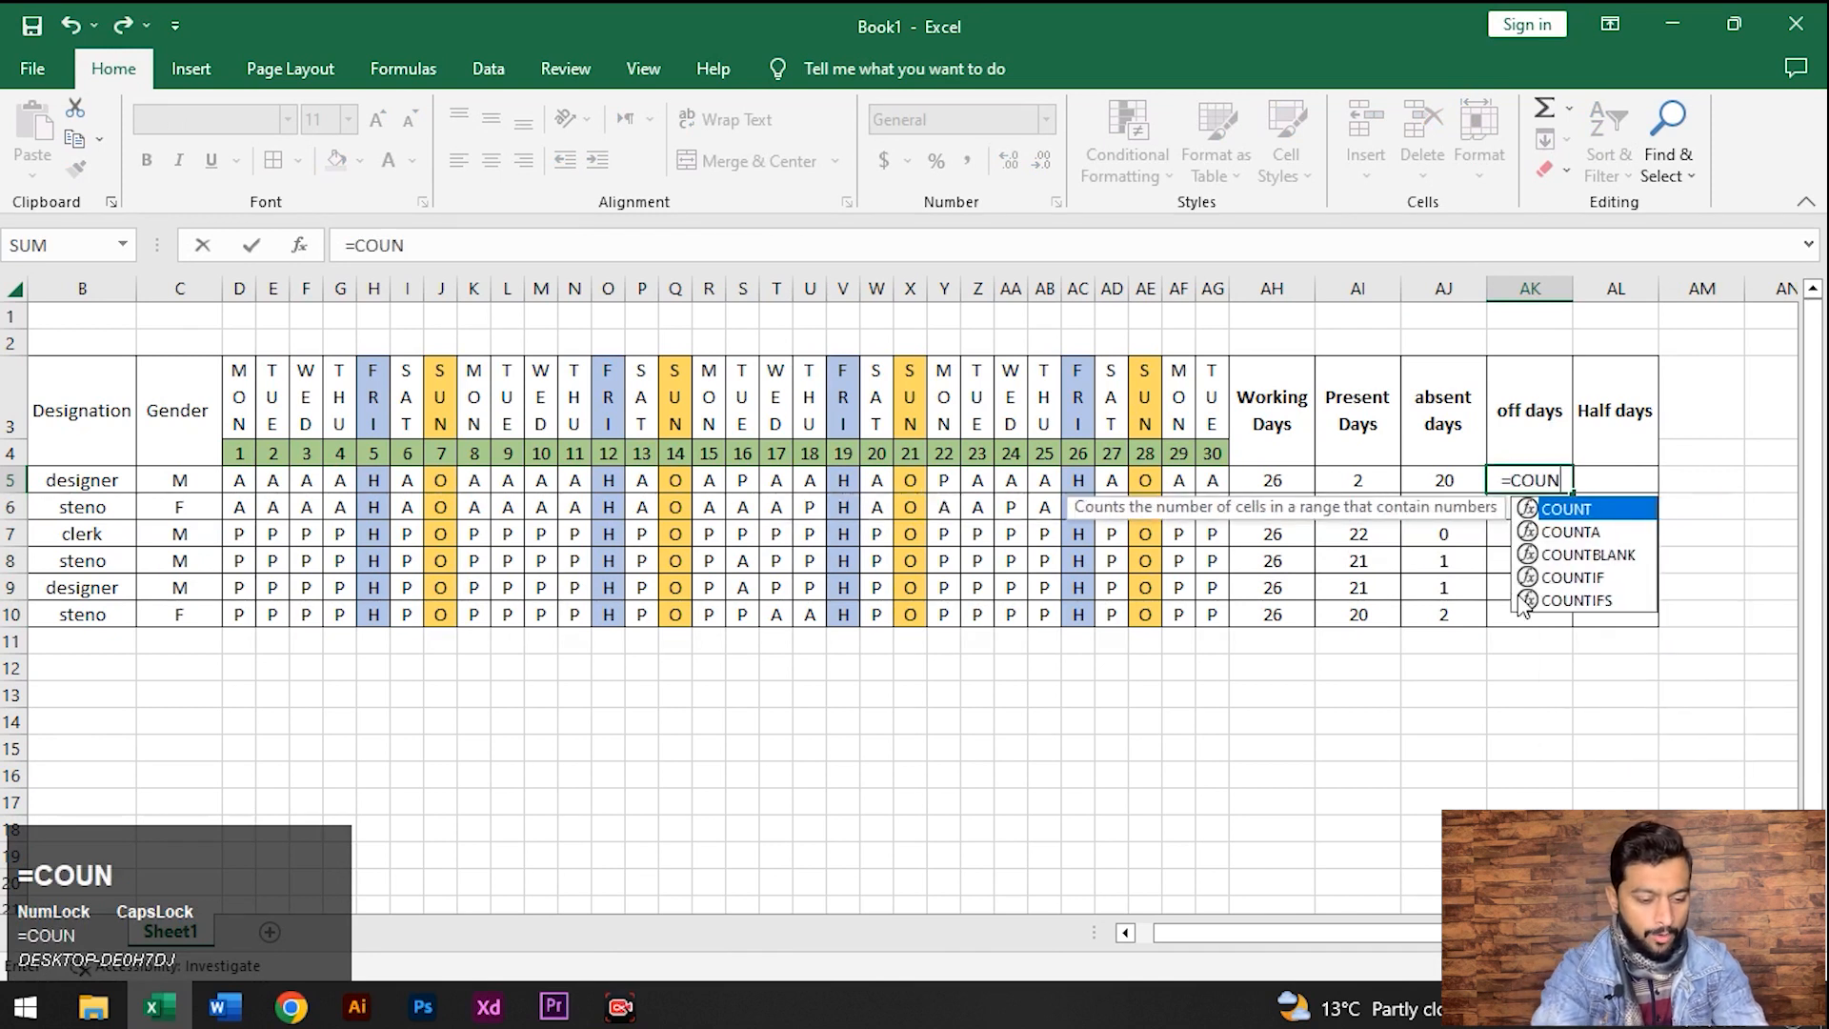
pyautogui.write('TIF(')
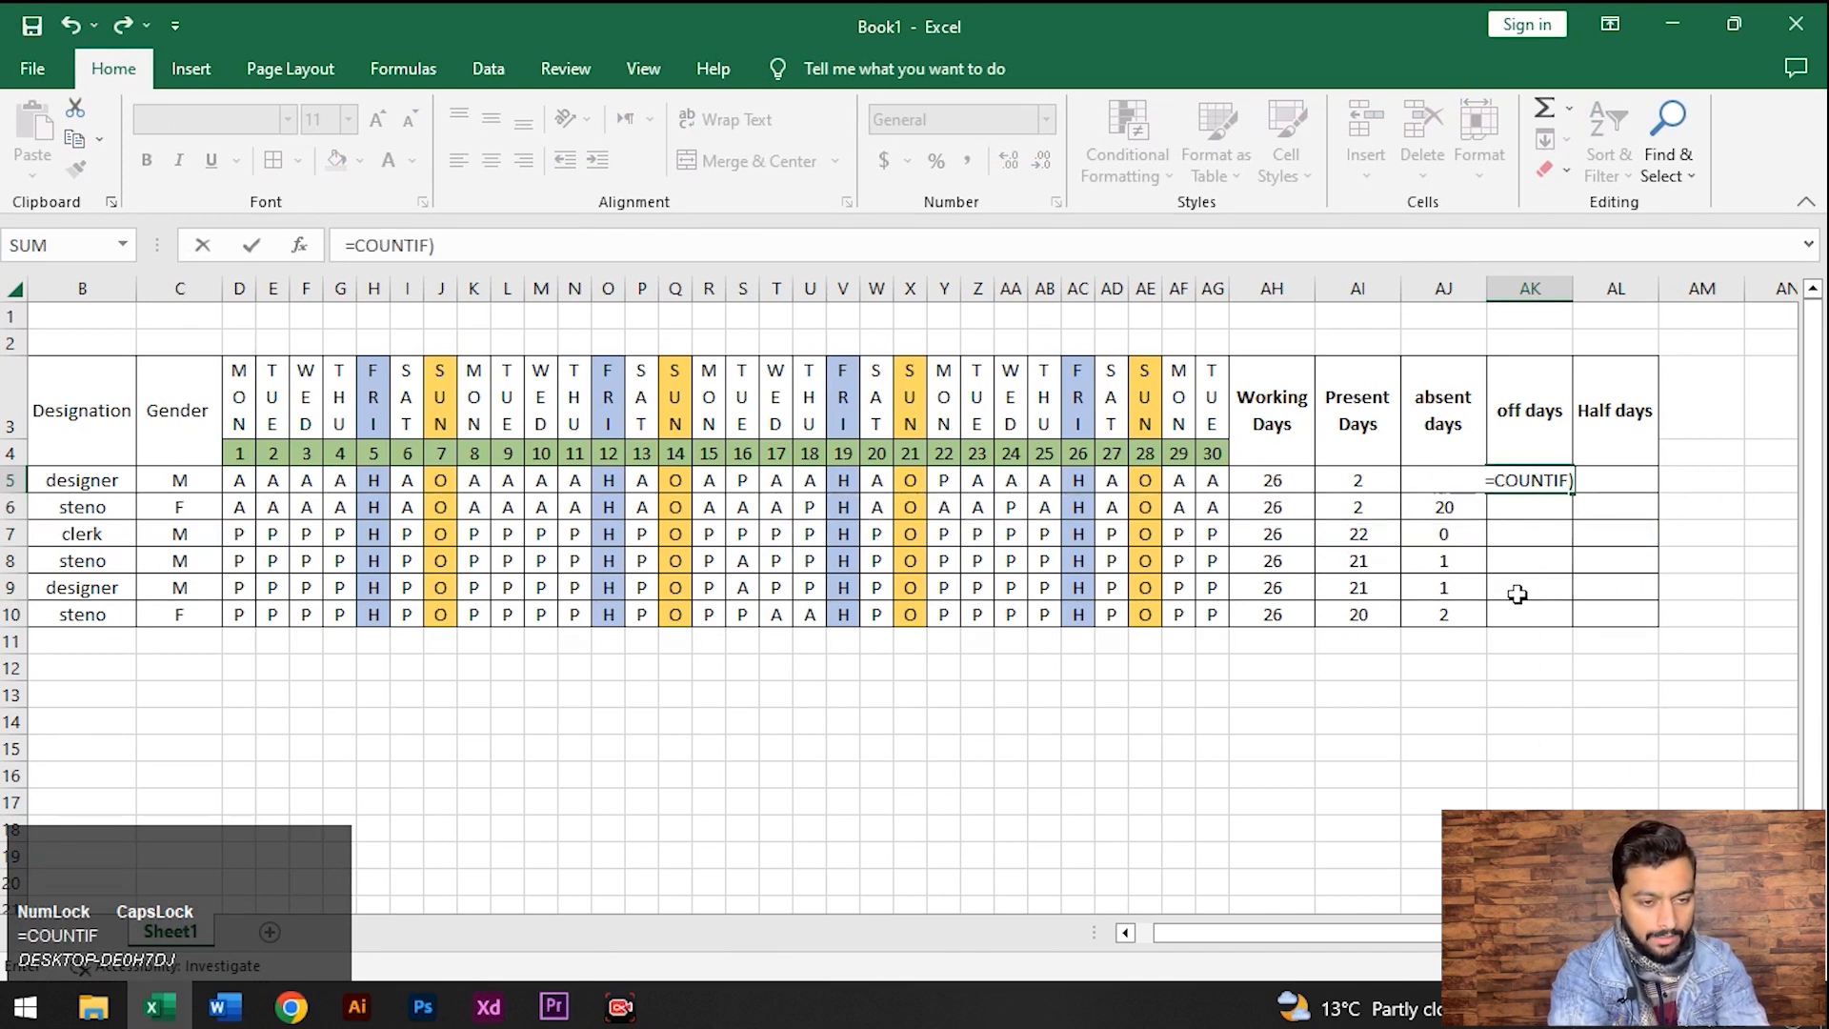
pyautogui.press('Left')
pyautogui.press('Left')
pyautogui.press('Left')
pyautogui.press('Left')
pyautogui.hotkey('shift', 'Left')
pyautogui.hotkey('shift', 'Left')
pyautogui.hotkey('shift', 'Left')
pyautogui.hotkey('shift', 'Left')
pyautogui.hotkey('shift', 'Left')
pyautogui.hotkey('shift', 'Left')
pyautogui.hotkey('shift', 'Left')
pyautogui.hotkey('shift', 'Left')
pyautogui.hotkey('shift', 'Left')
pyautogui.hotkey('shift', 'Left')
pyautogui.hotkey('shift', 'Left')
pyautogui.hotkey('shift', 'Left')
pyautogui.hotkey('shift', 'Left')
pyautogui.hotkey('shift', 'Left')
pyautogui.hotkey('shift', 'Left')
pyautogui.hotkey('shift', 'Left')
pyautogui.hotkey('shift', 'Left')
pyautogui.hotkey('shift', 'Left')
pyautogui.hotkey('shift', 'Left')
pyautogui.hotkey('shift', 'Left')
pyautogui.hotkey('shift', 'Left')
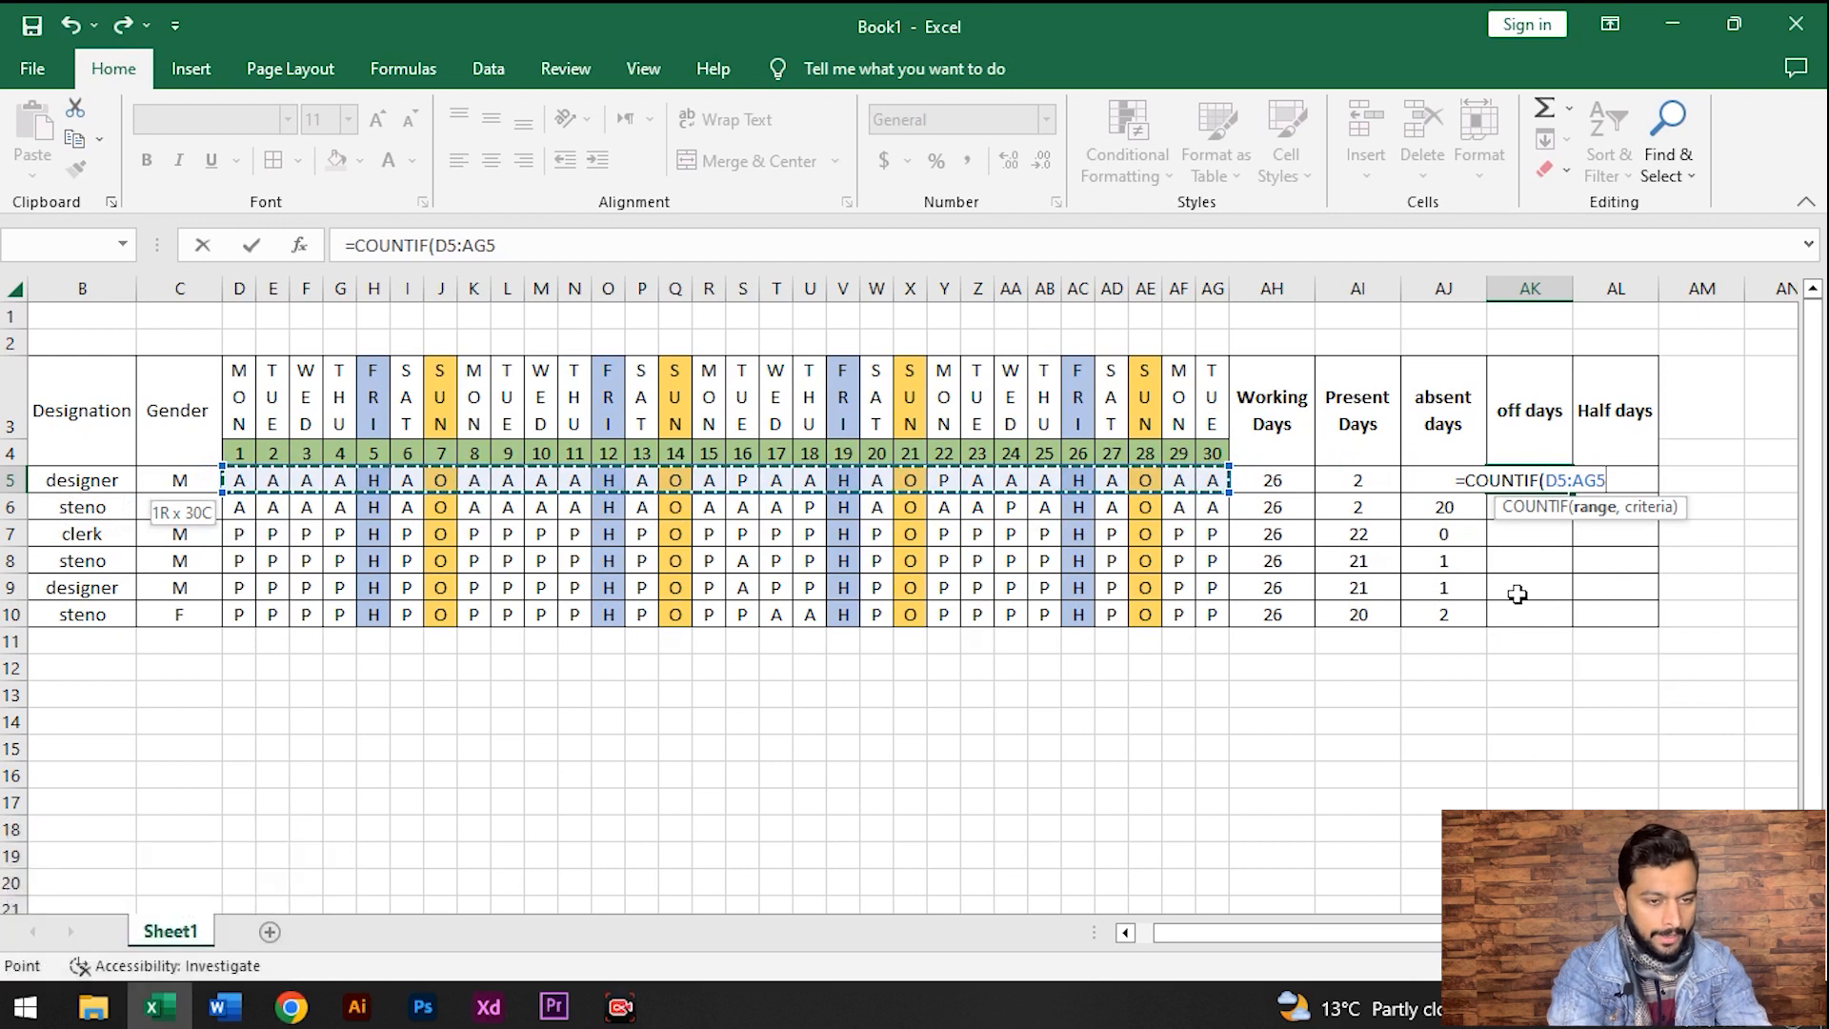
pyautogui.write(',"')
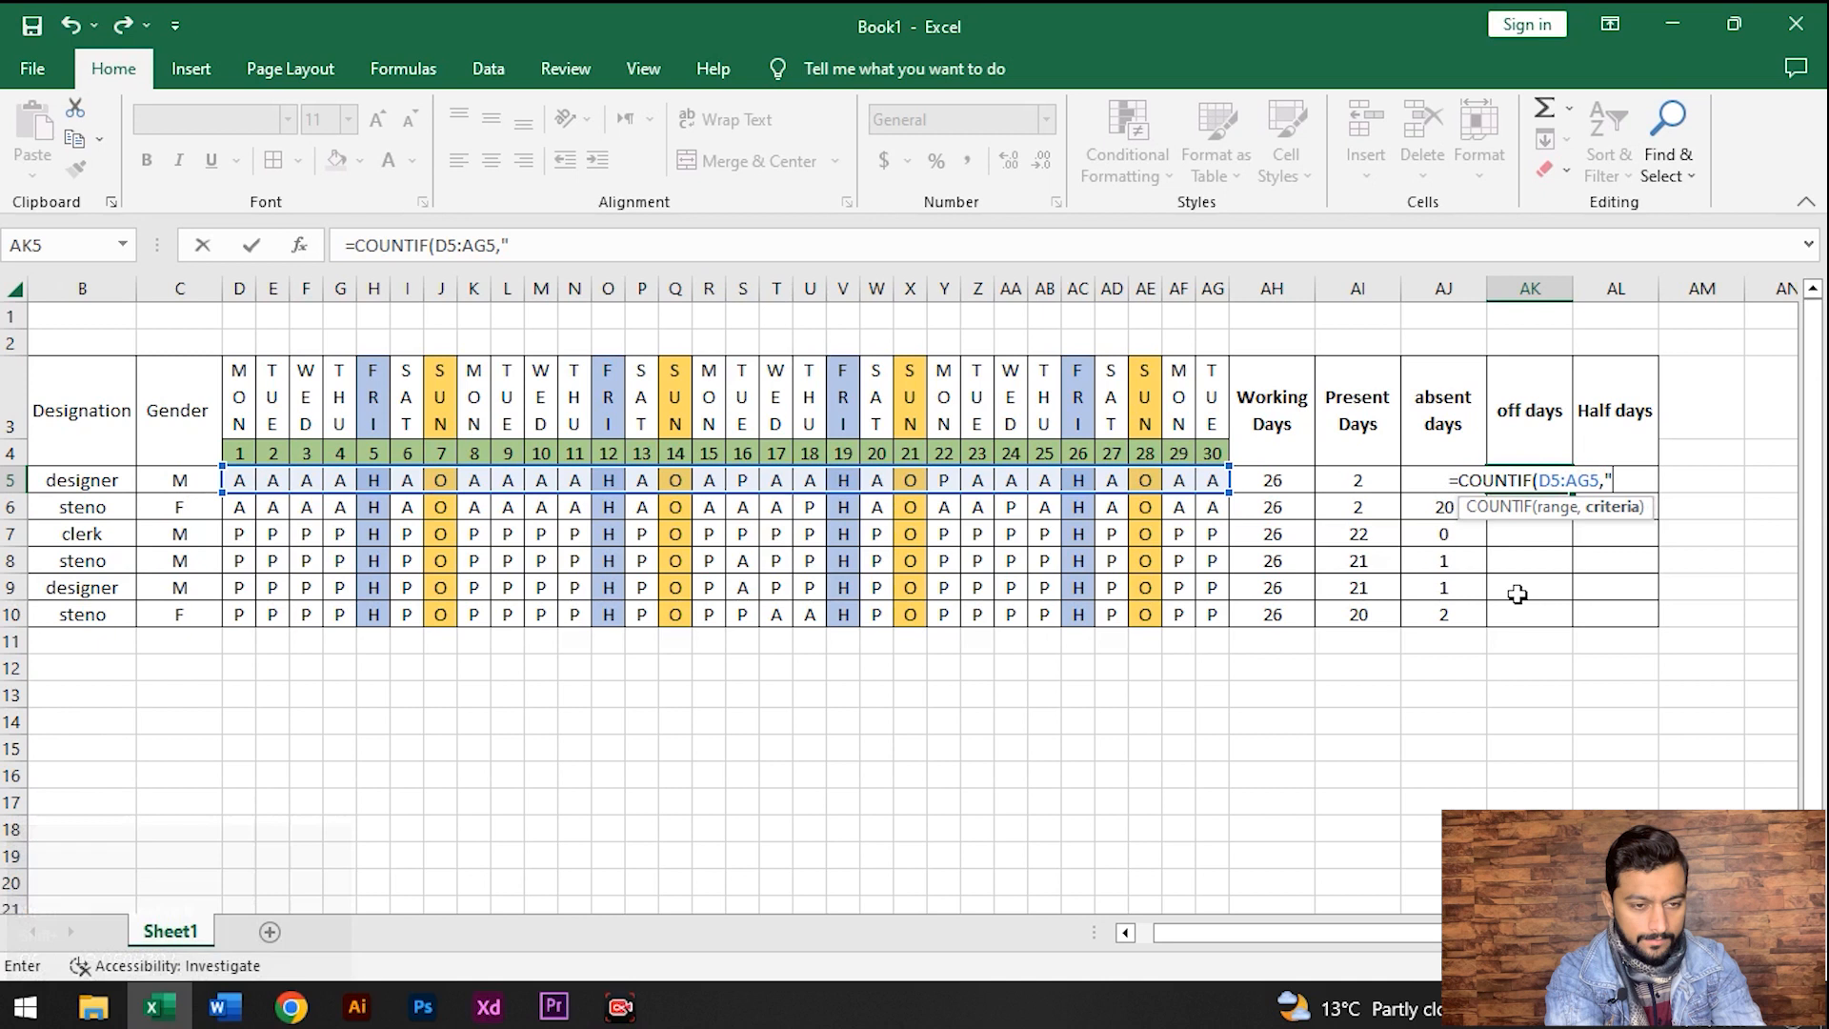
pyautogui.write('O"')
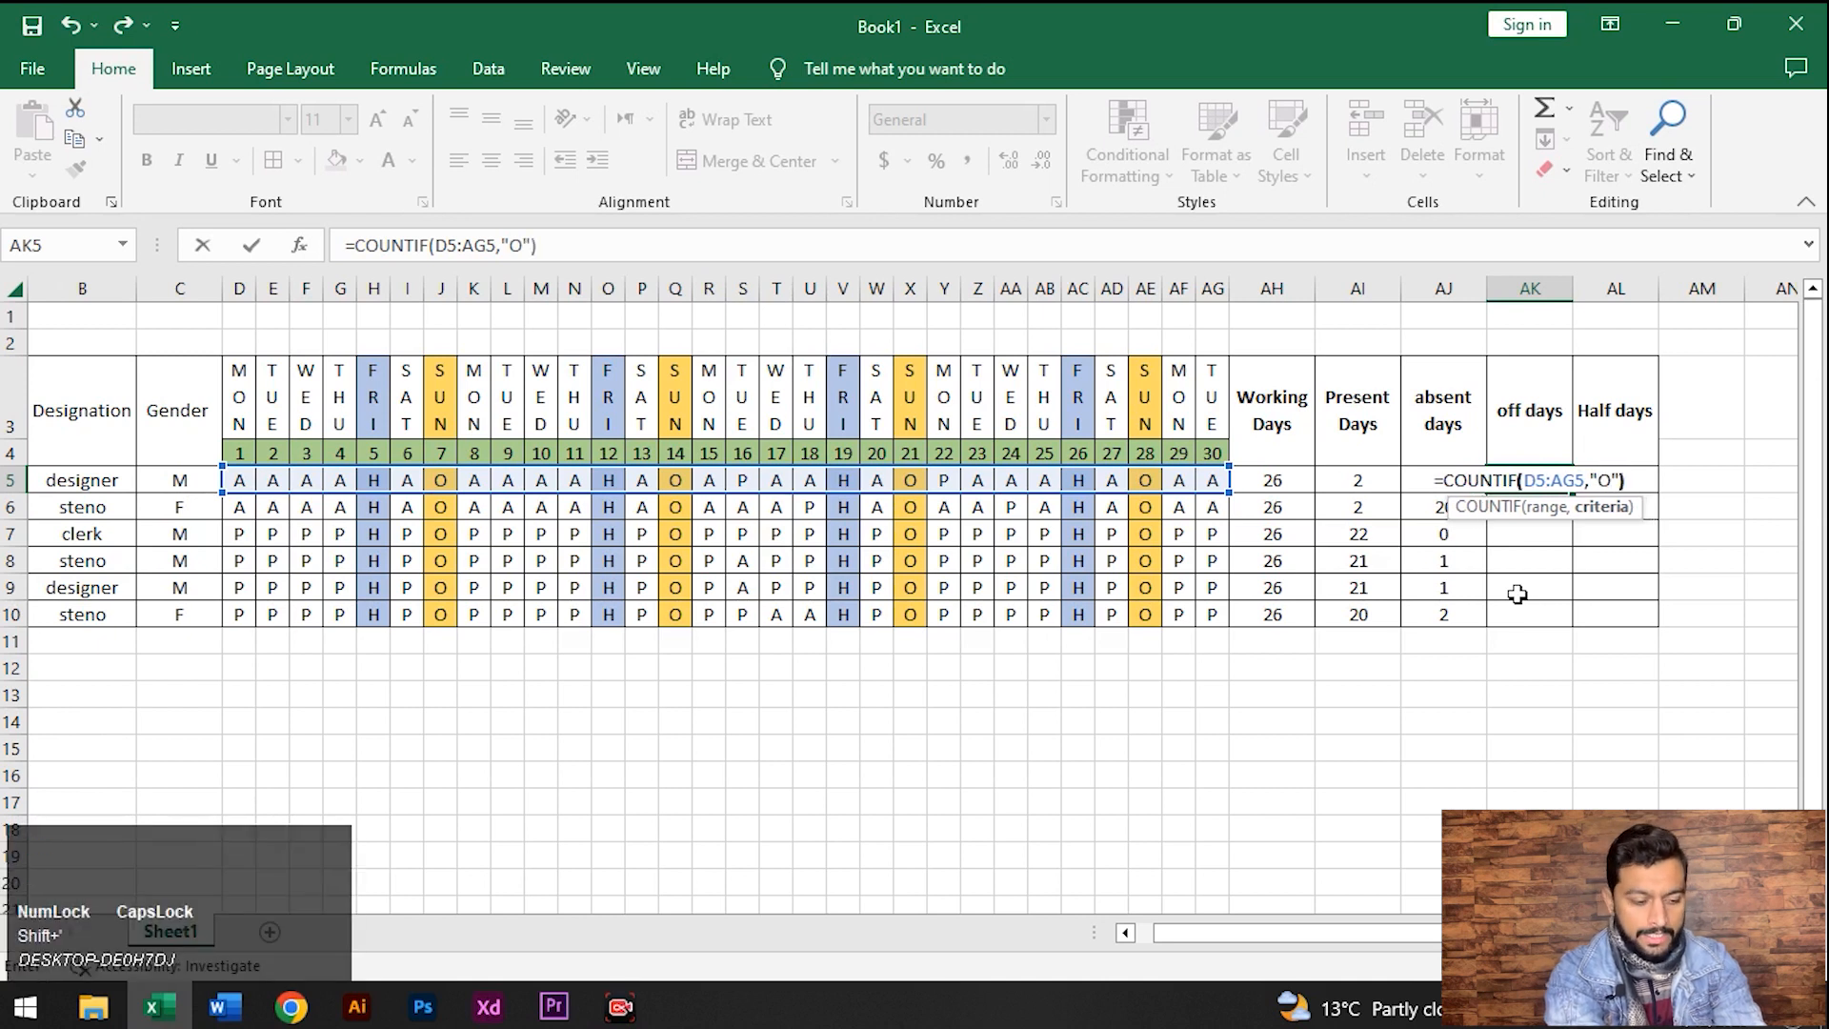
pyautogui.press('Return')
# Fill the off-days formula from AK5 down to AK10 for the remaining employees
pyautogui.press('Up')
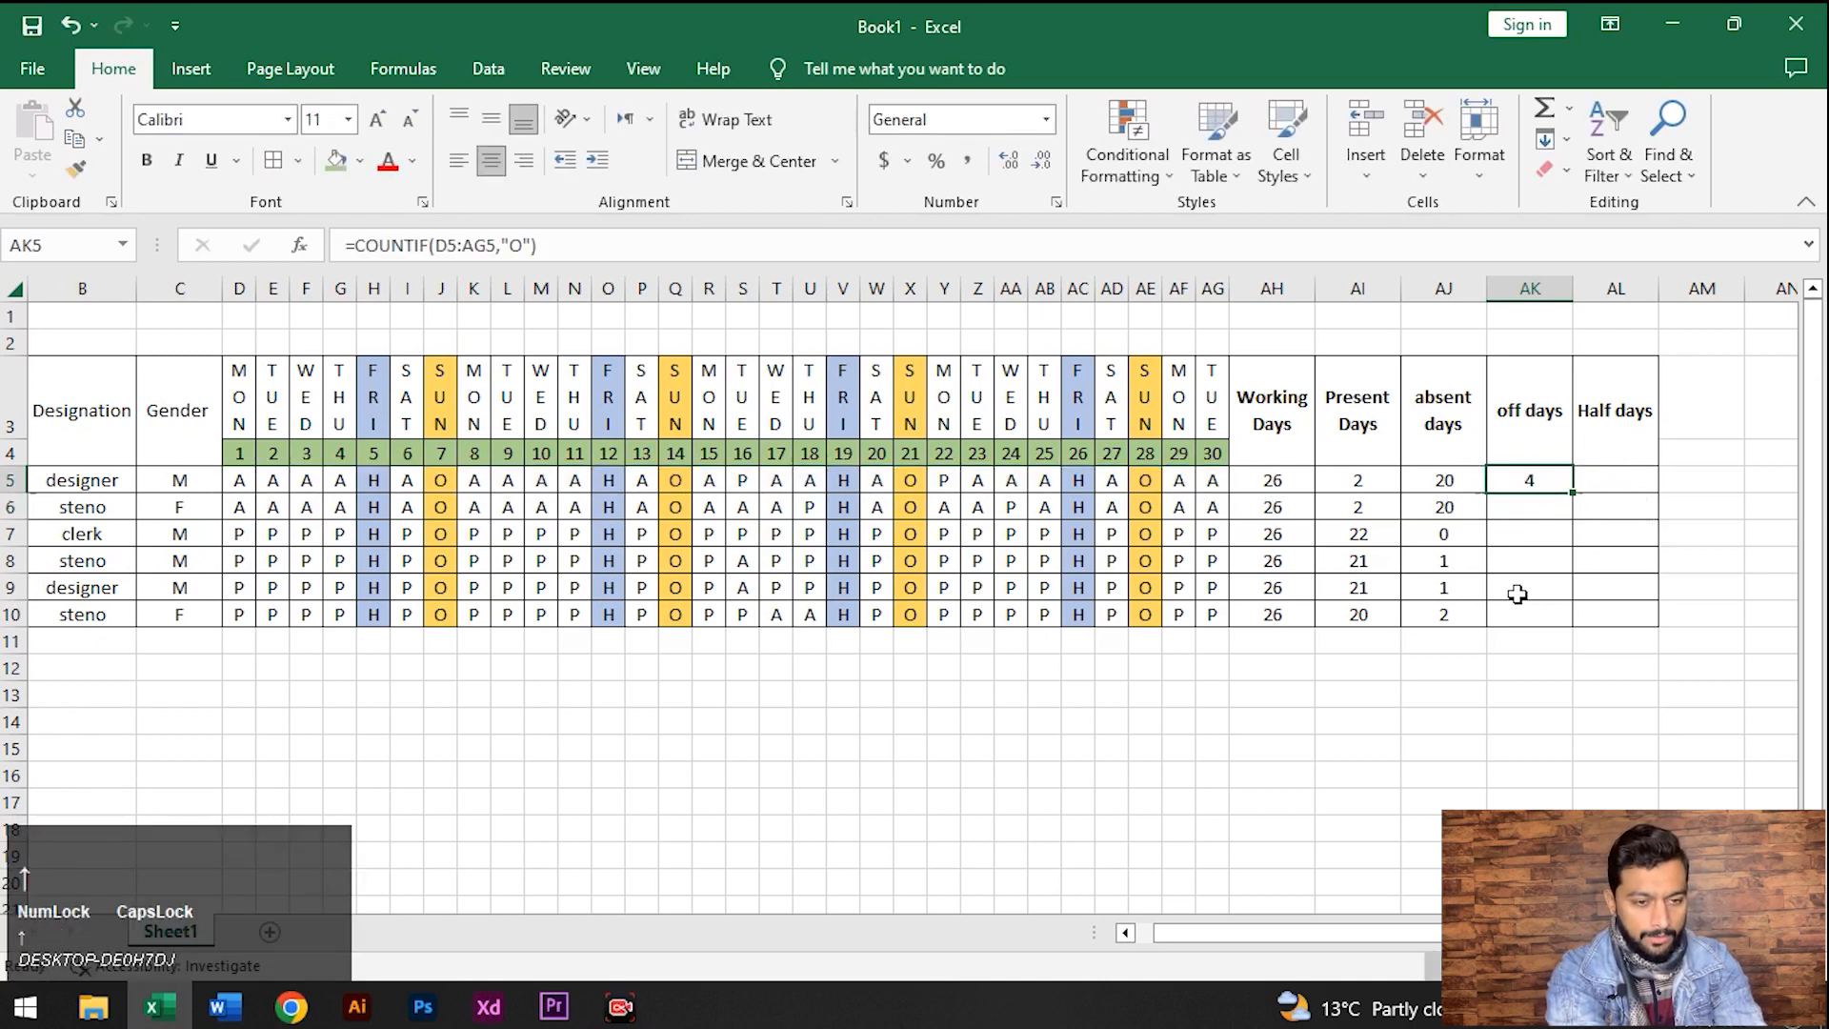
pyautogui.click(1571, 492)
pyautogui.rightClick(1571, 495)
pyautogui.moveTo(1575, 494); pyautogui.dragTo(1580, 632)
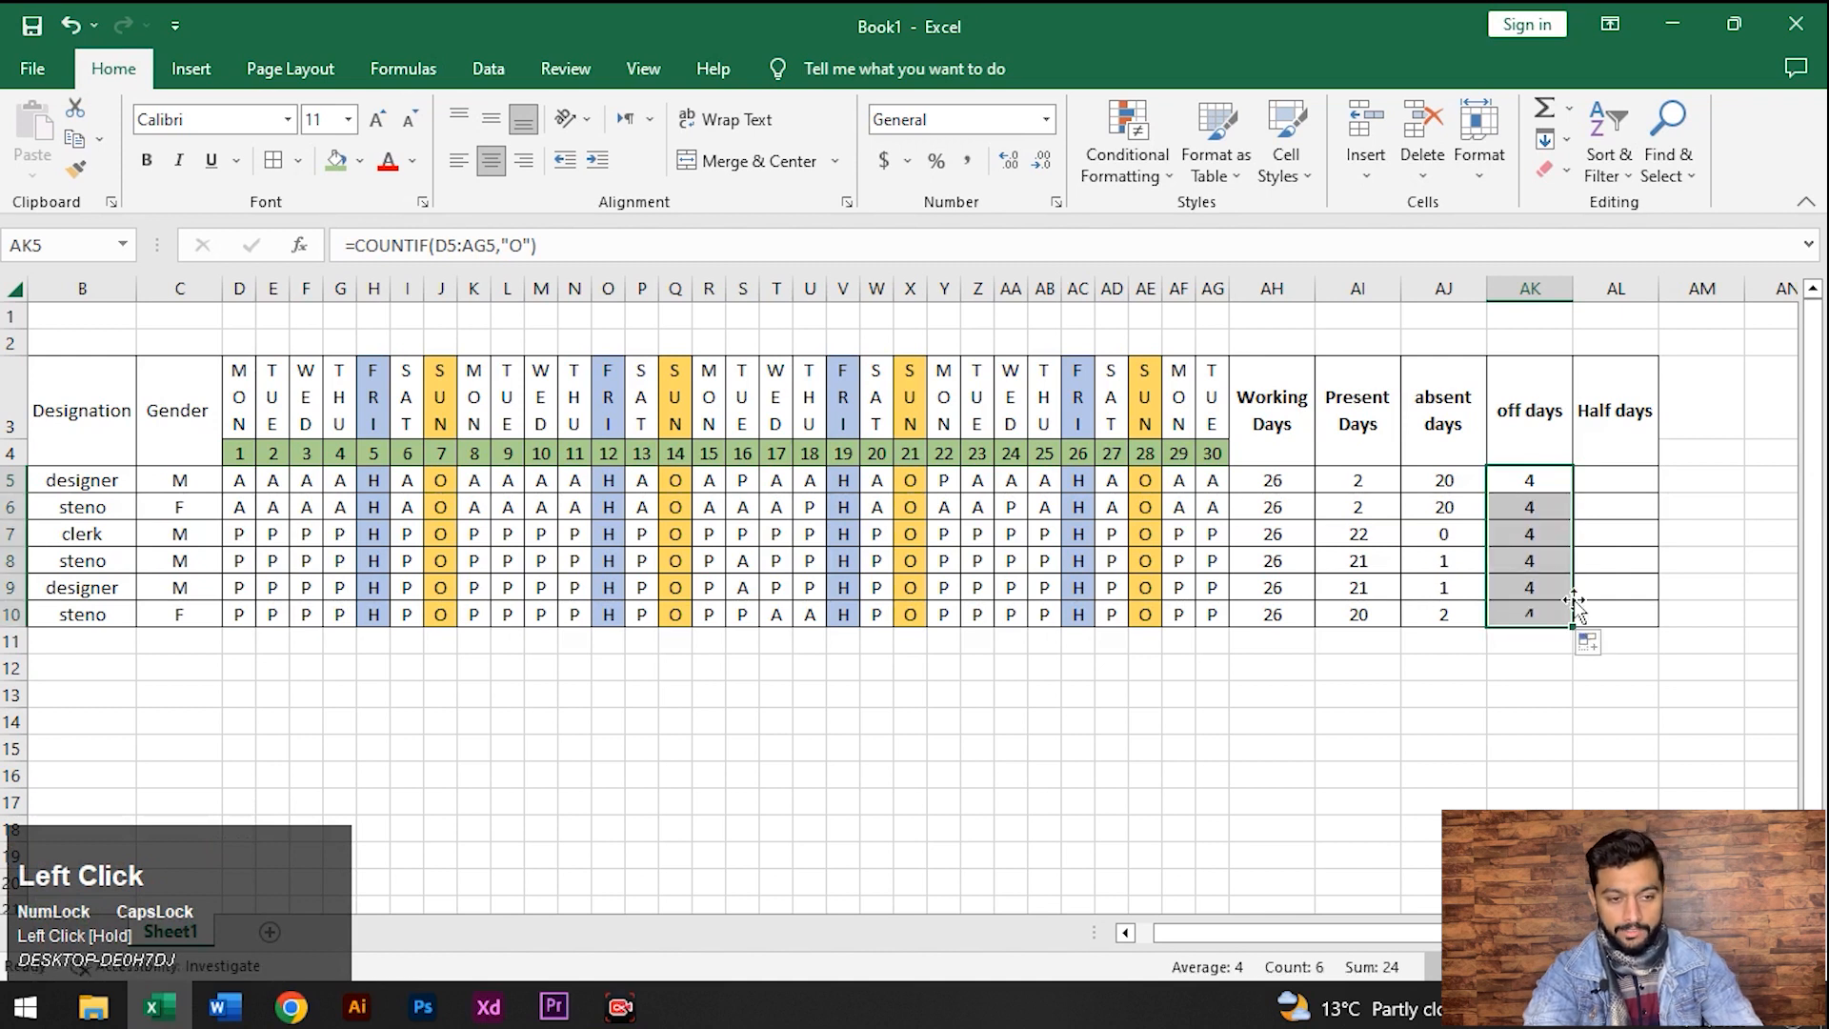
pyautogui.click(1544, 487)
pyautogui.click(1560, 529)
pyautogui.click(1559, 486)
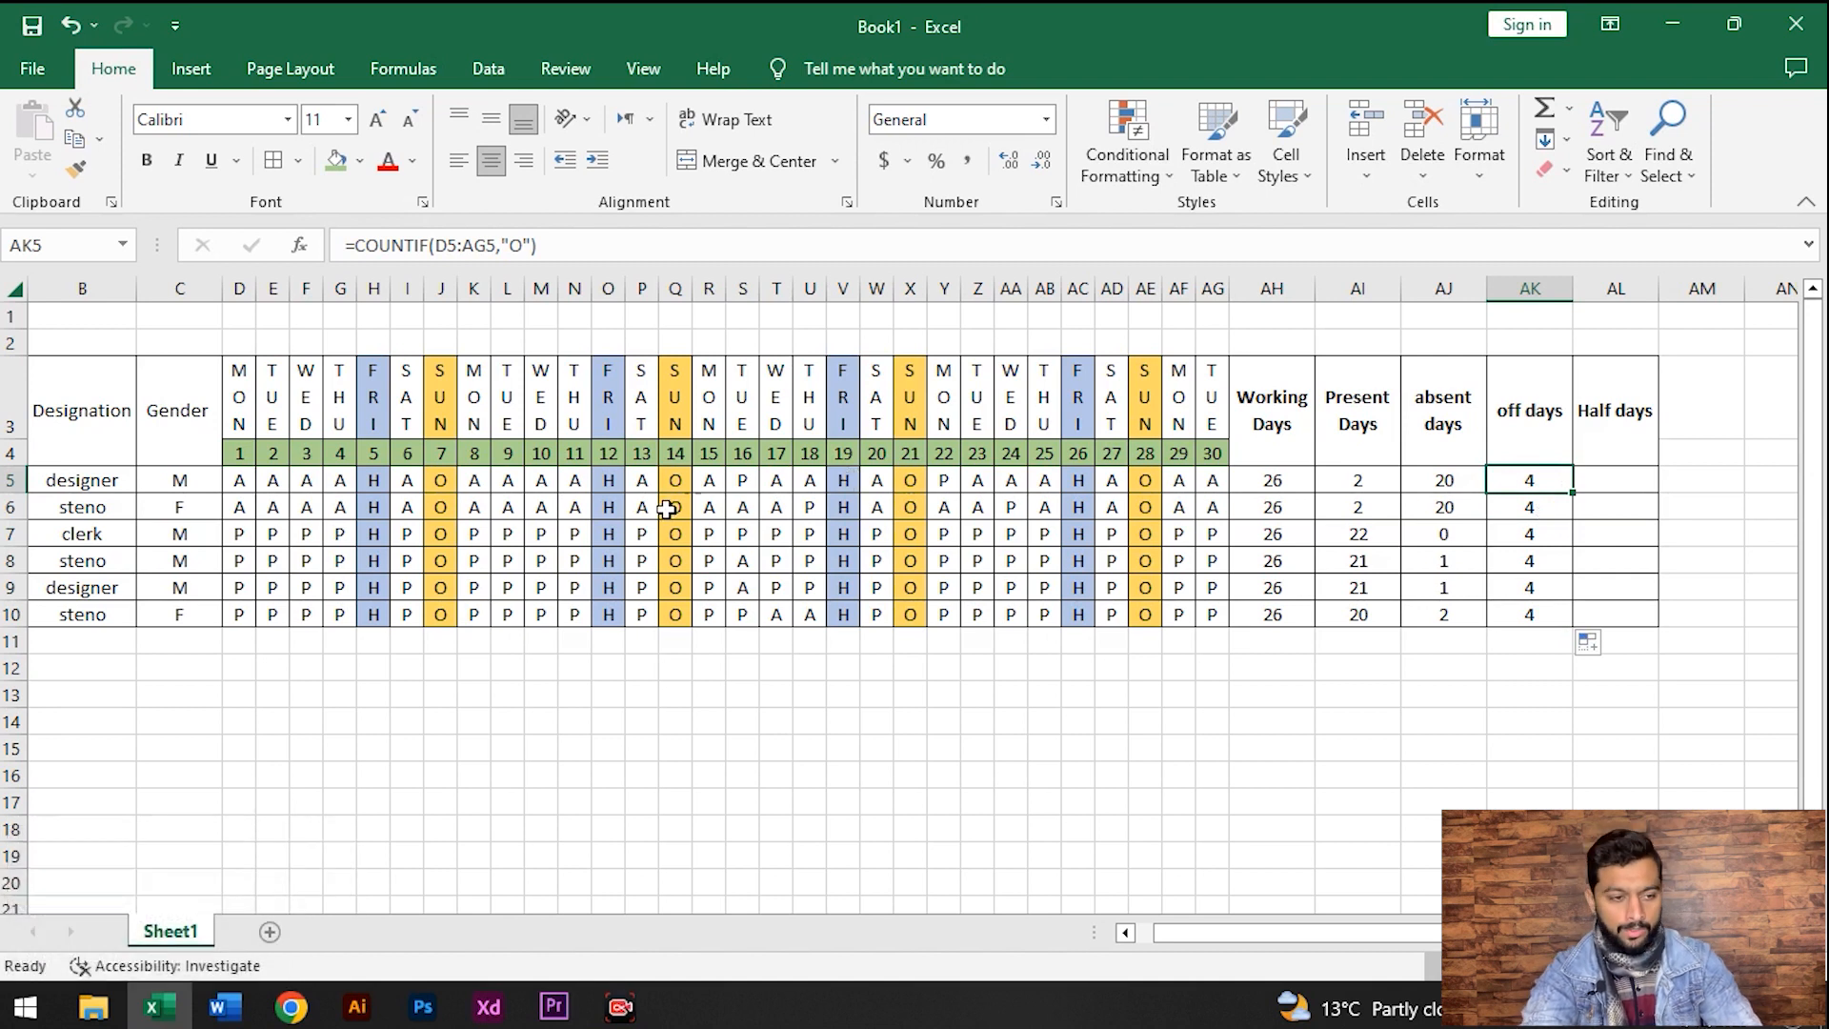
# Clear Emp 1's day 16 mark (S5) and change the day 23 mark (Z5) to O
pyautogui.click(738, 489)
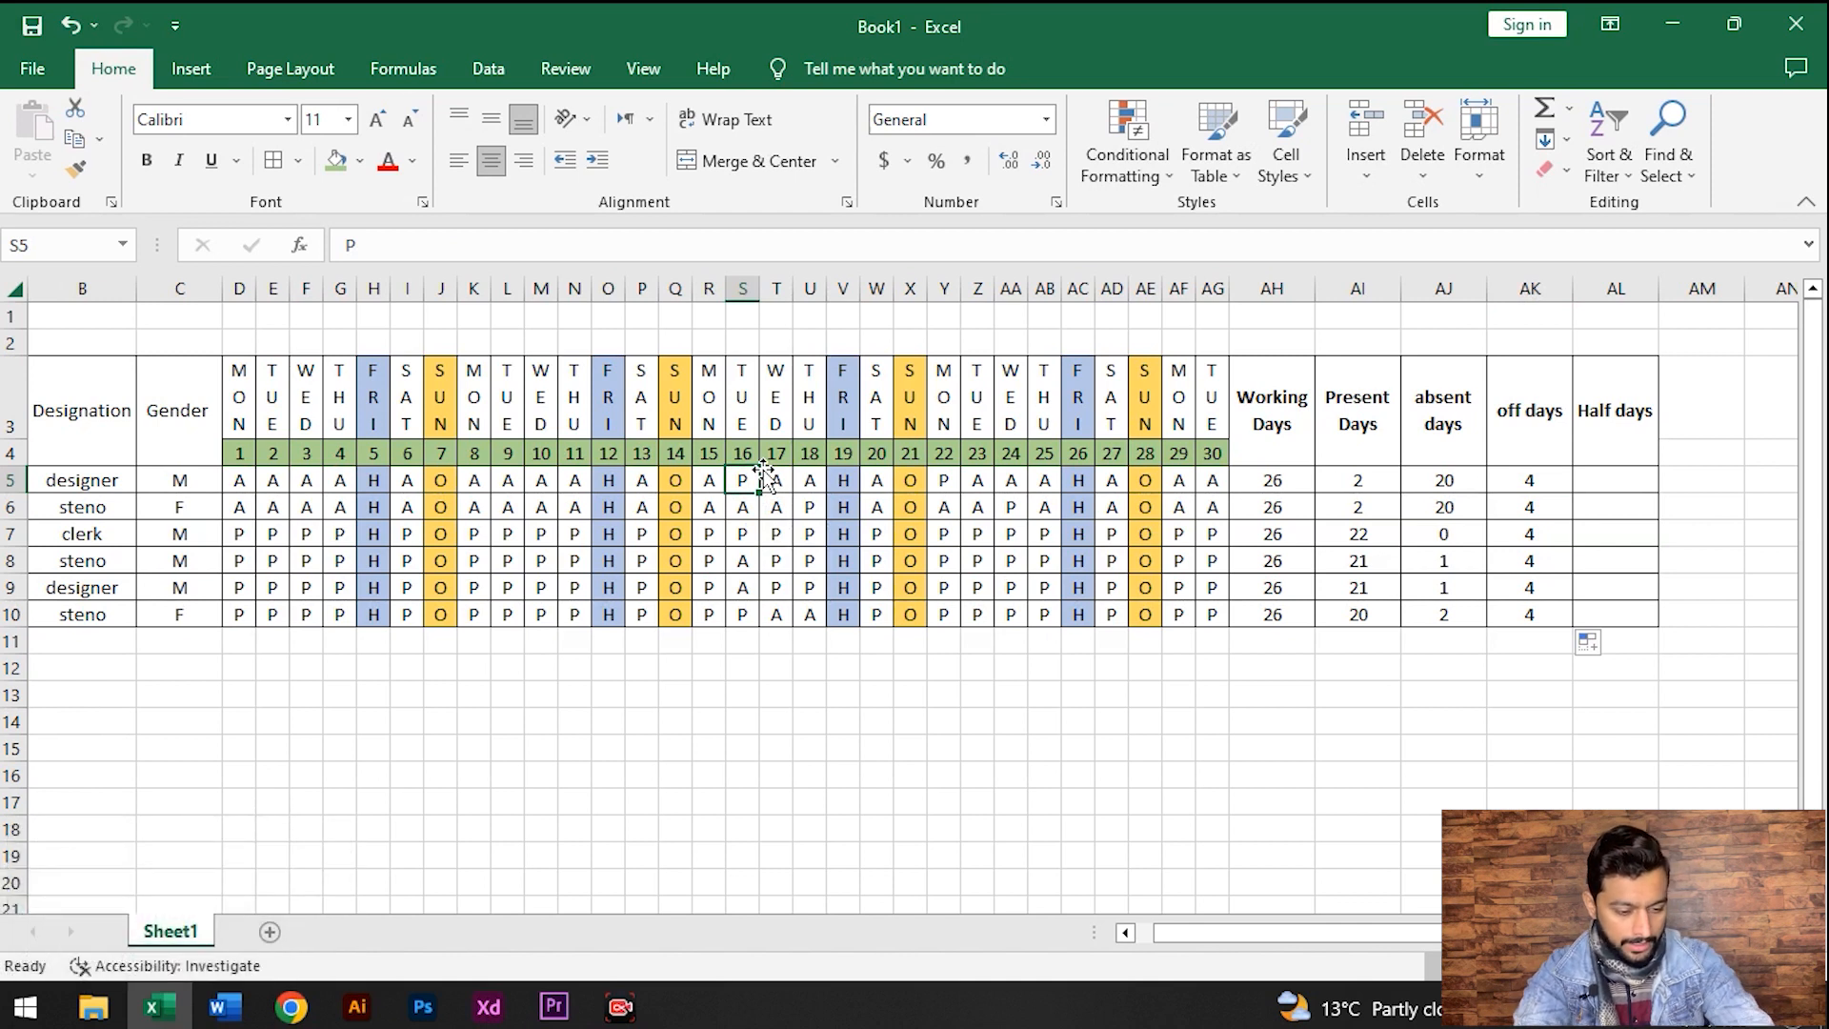
pyautogui.write('O')
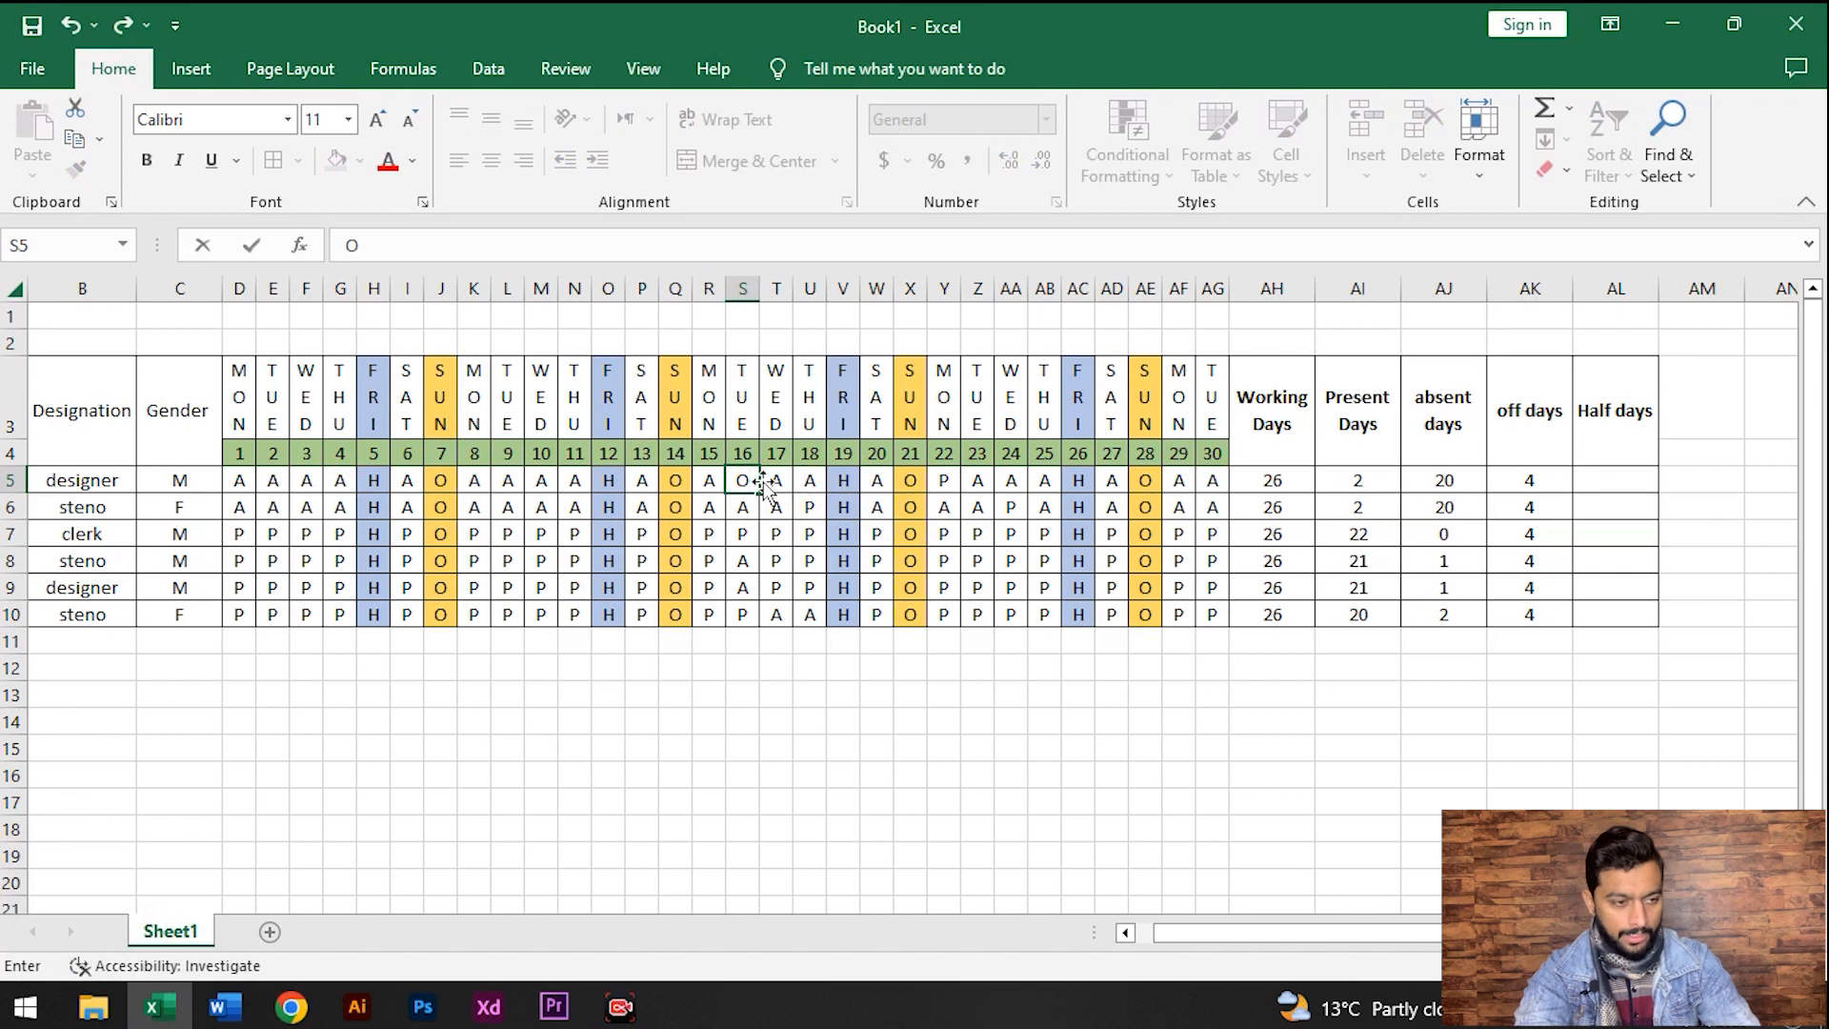
pyautogui.press('BackSpace')
pyautogui.click(972, 482)
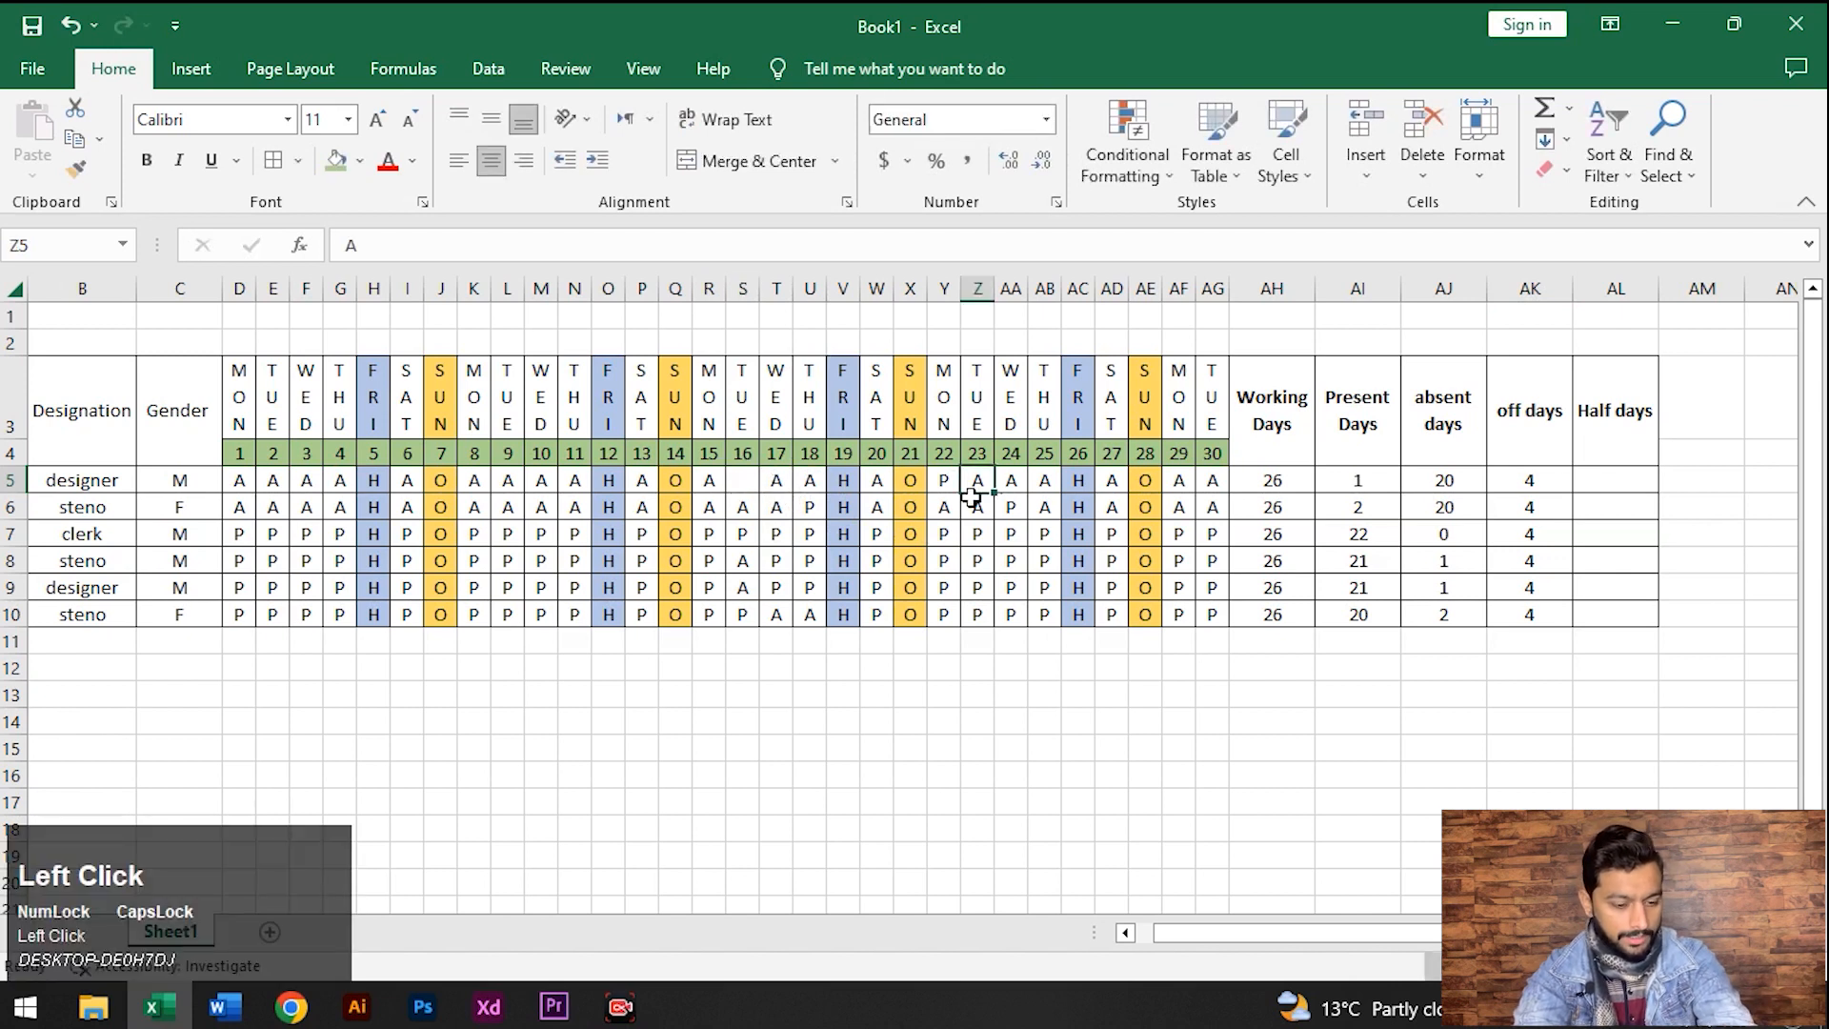
pyautogui.write('O')
pyautogui.press('Return')
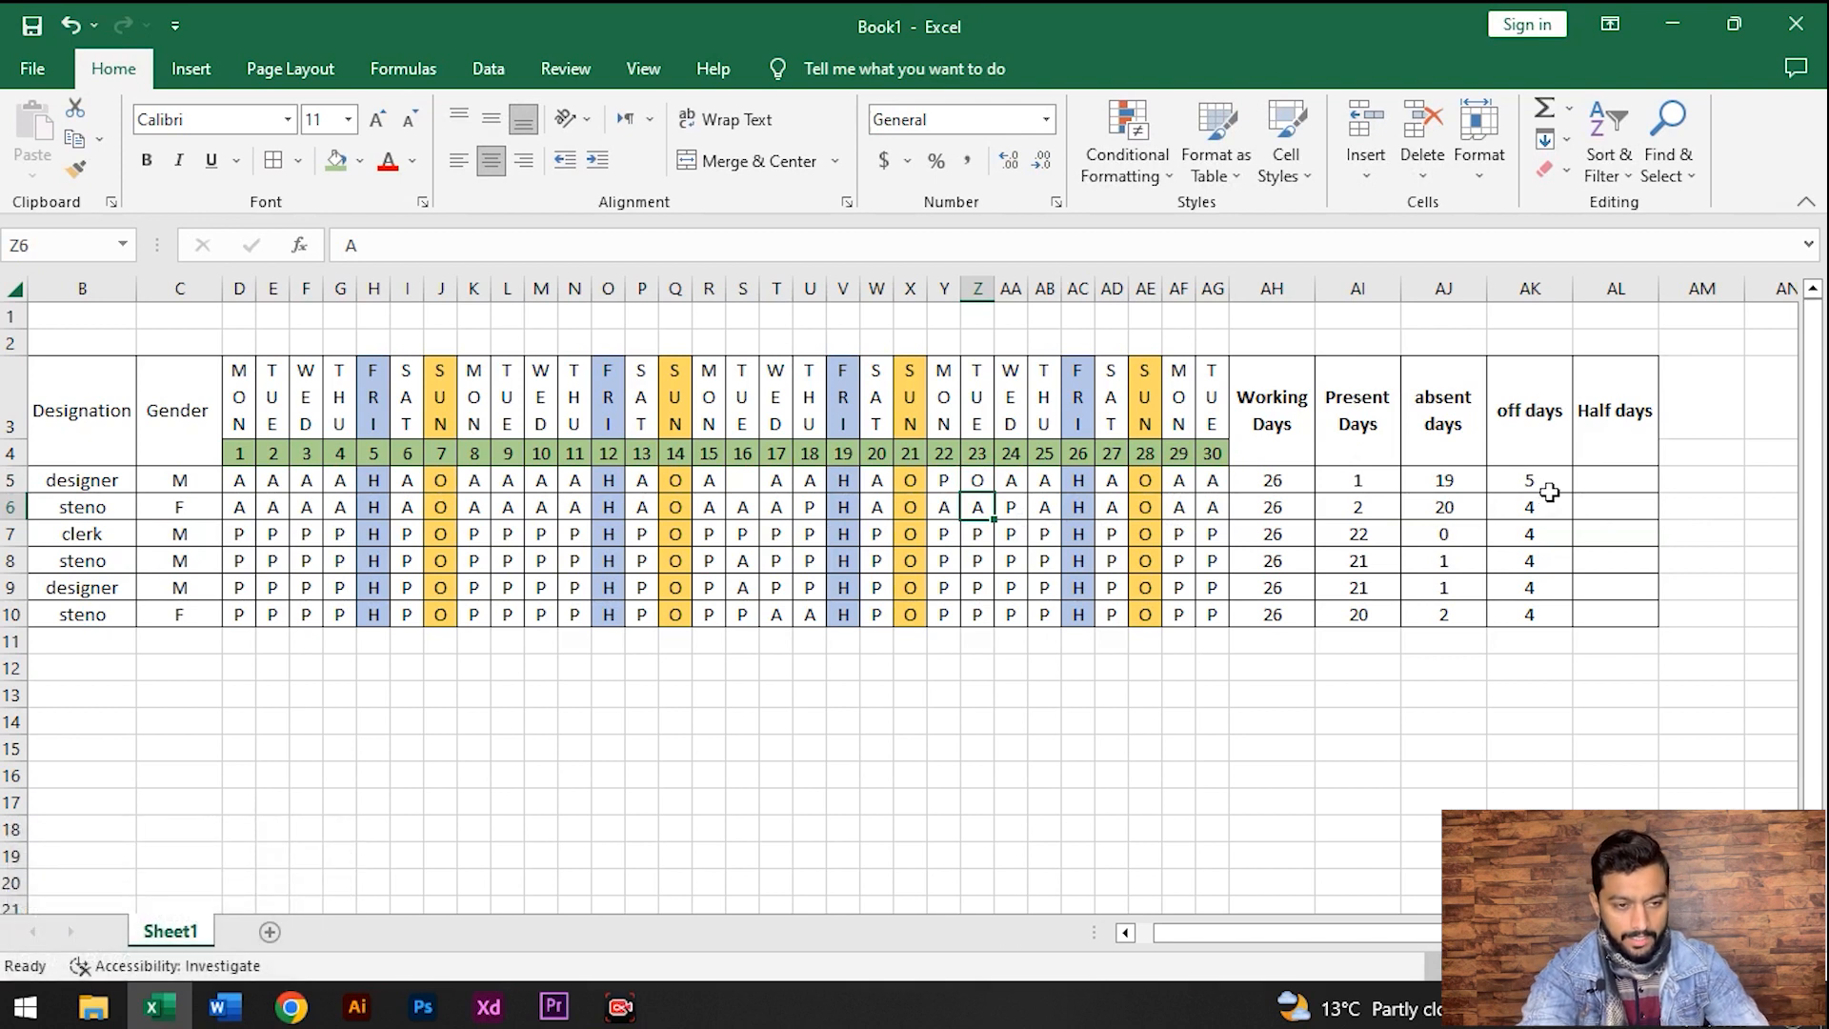
# Copy the O mark for day 23 from Z5 down to Z10 so every employee has it
pyautogui.click(993, 560)
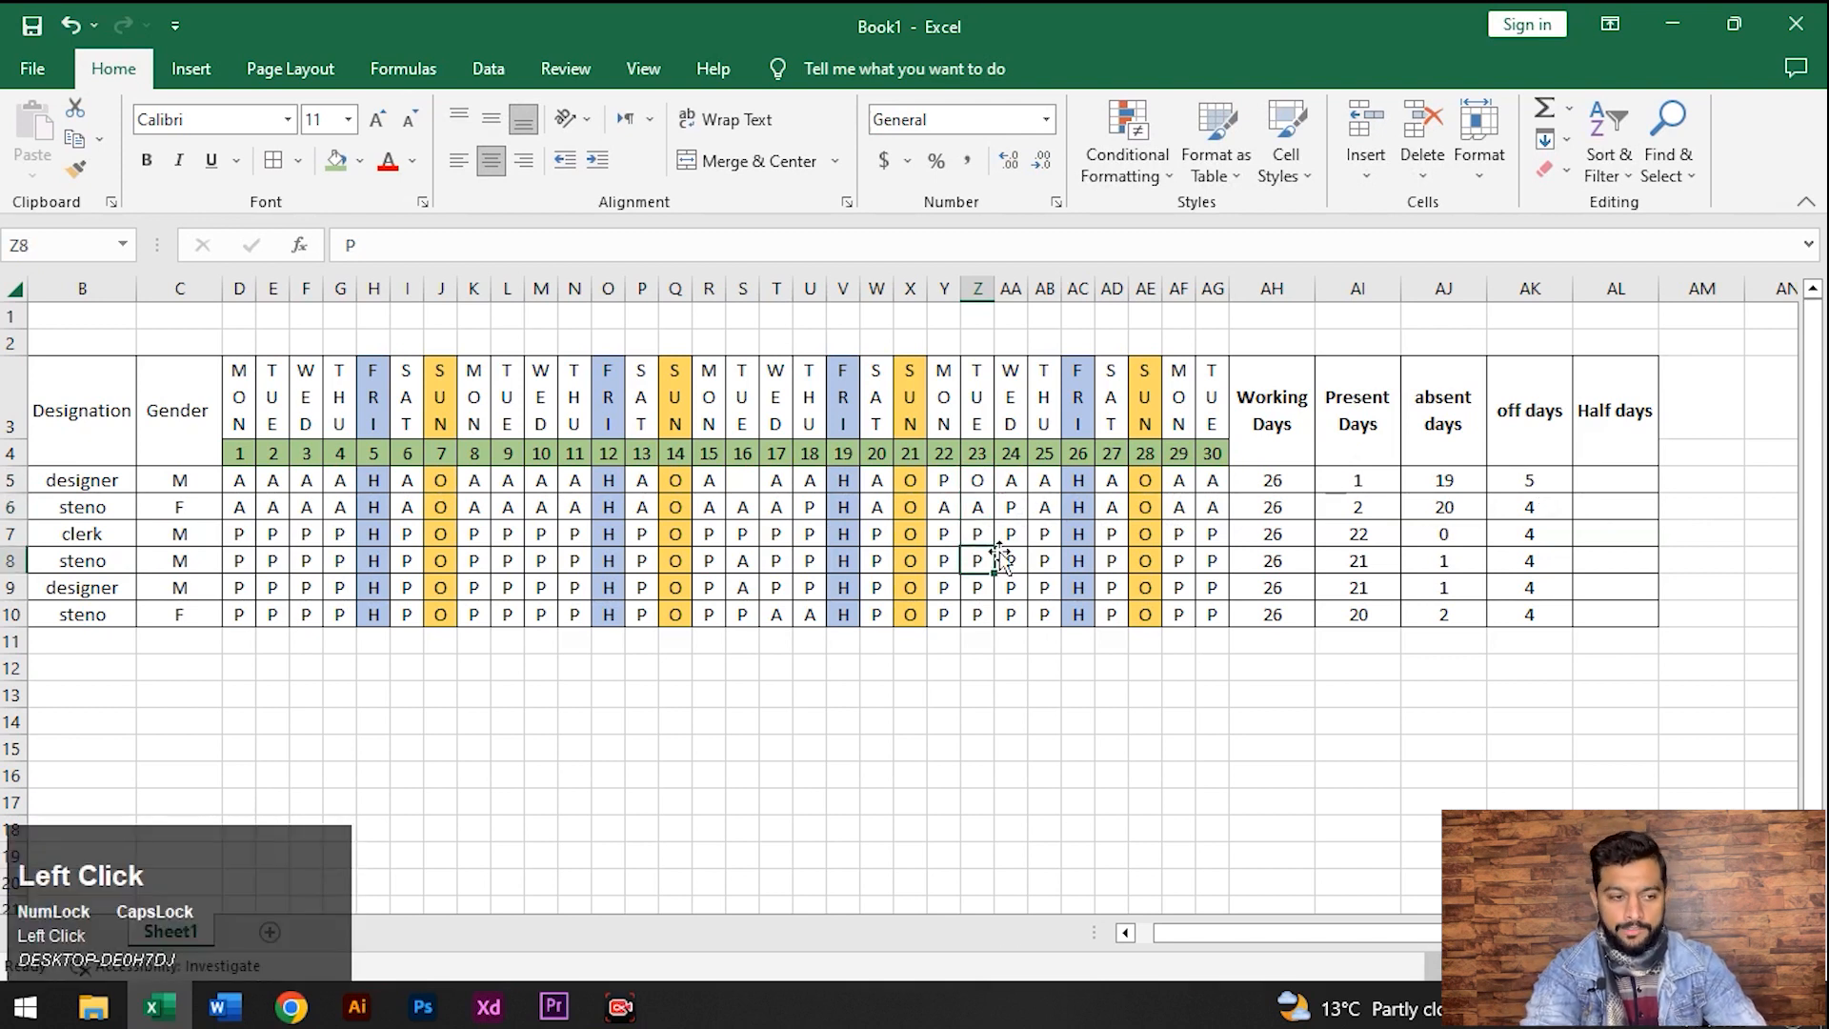
pyautogui.click(983, 486)
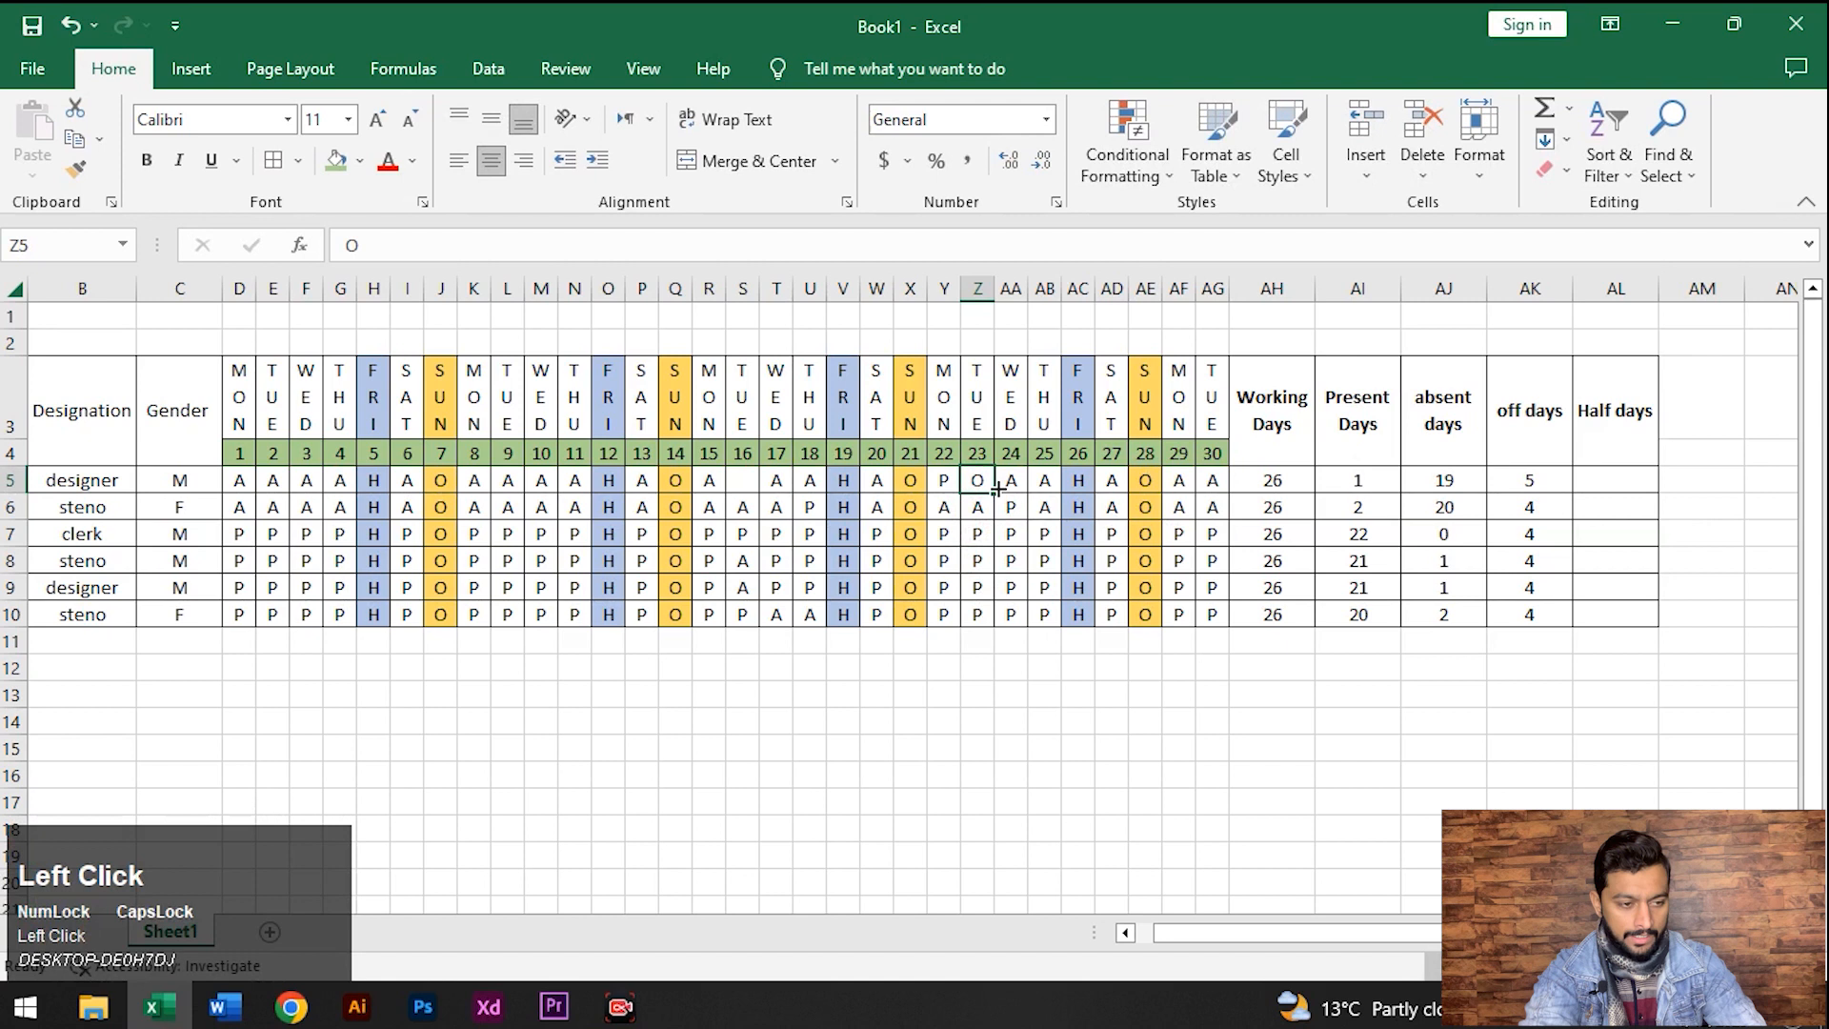
pyautogui.moveTo(990, 492); pyautogui.dragTo(986, 619)
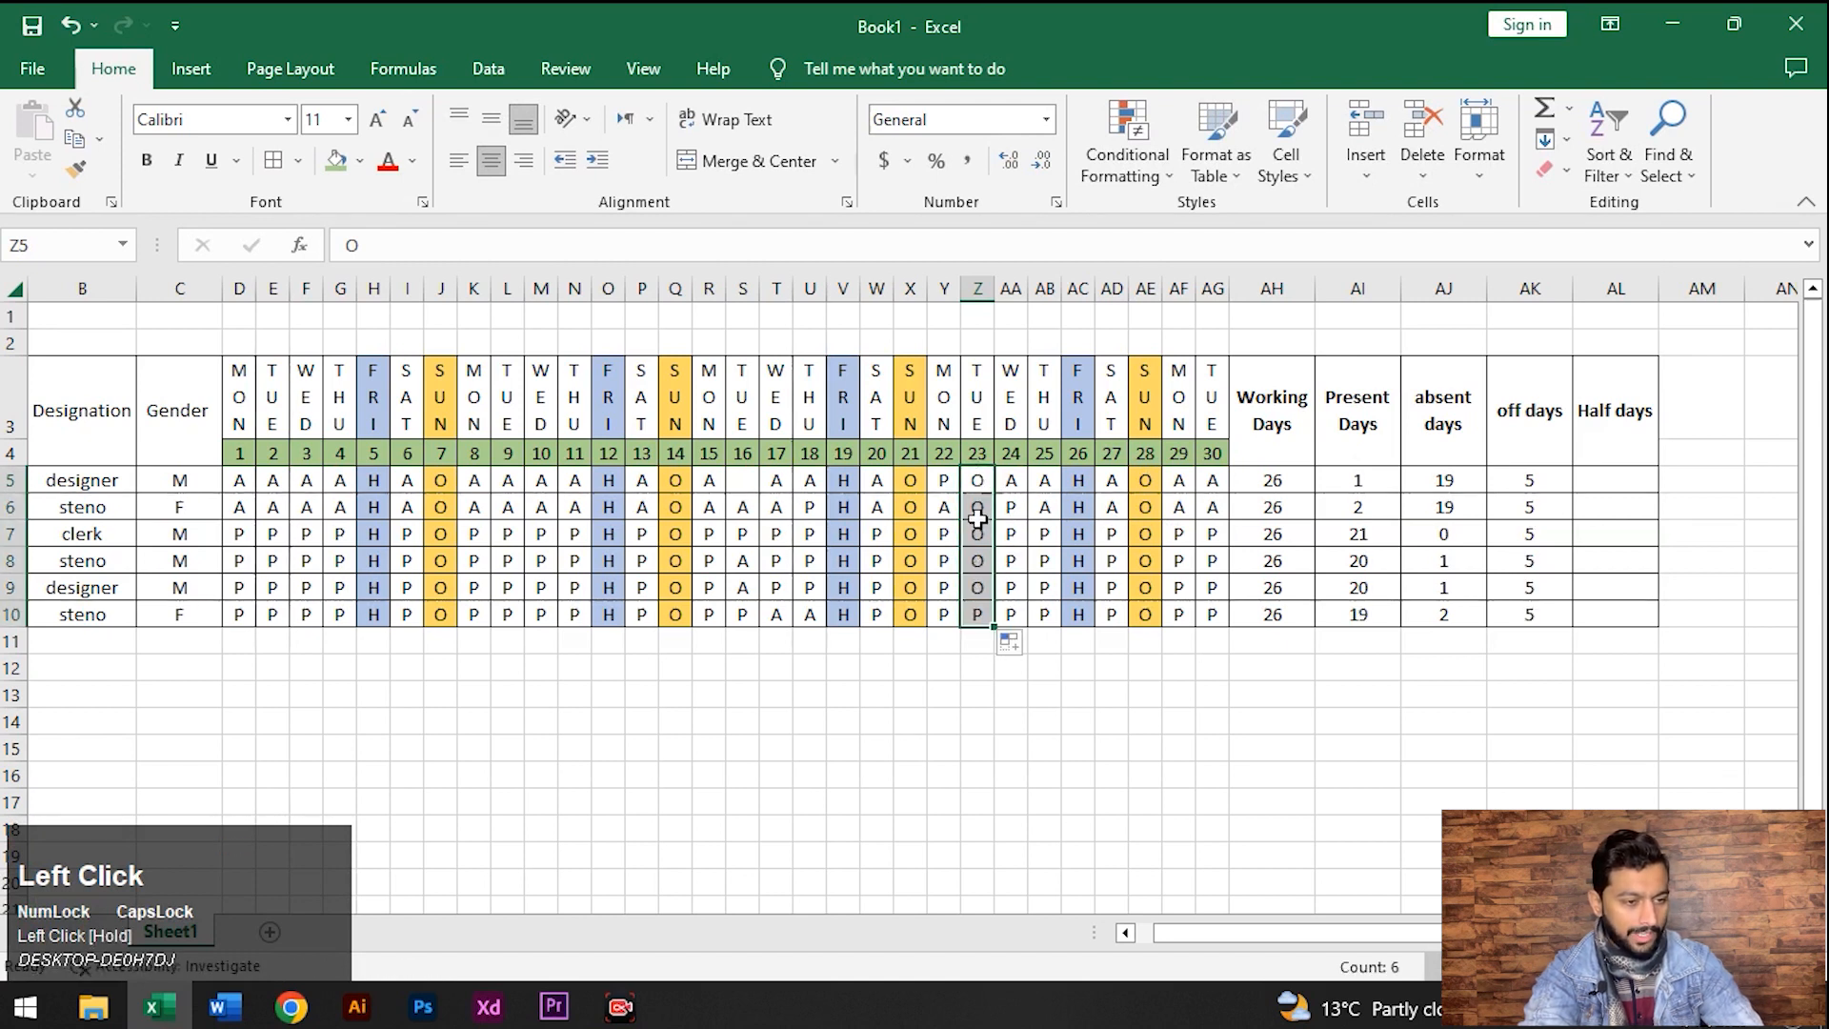
# Change Emp 1's day 25 mark (AB5) to O to test the off-days count
pyautogui.click(1056, 489)
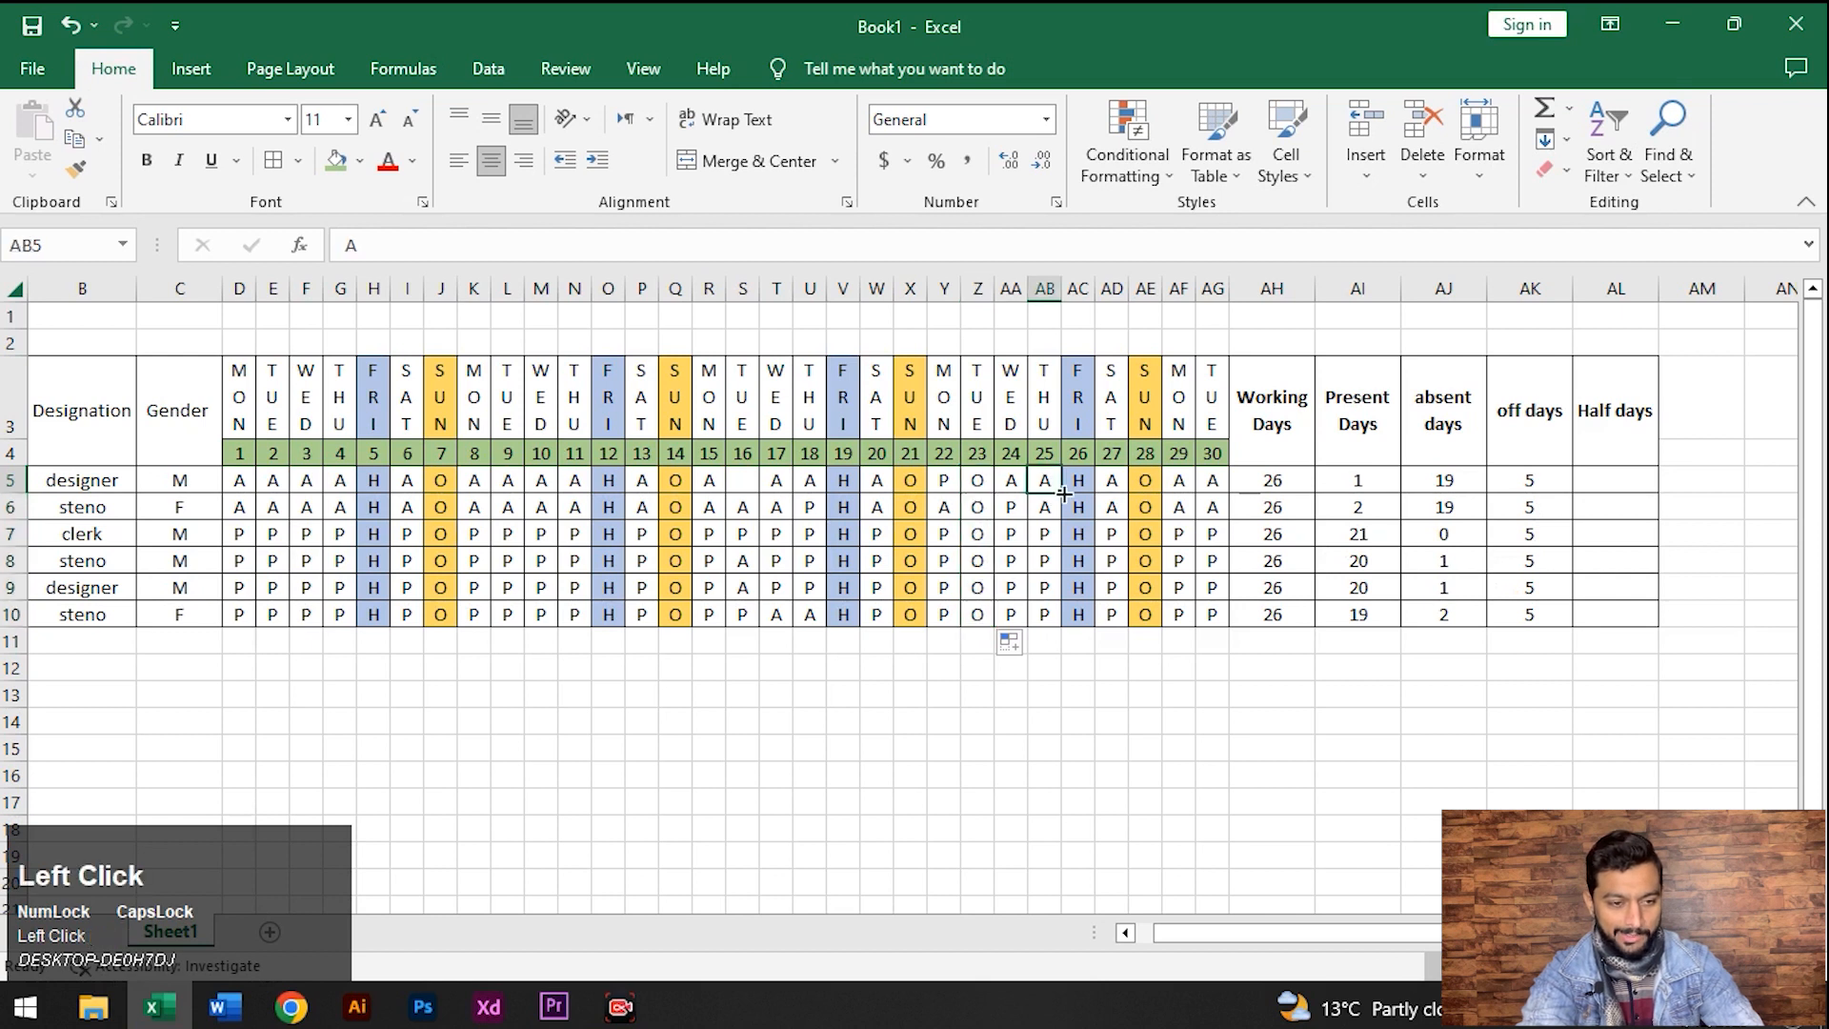
pyautogui.write('O')
pyautogui.press('Return')
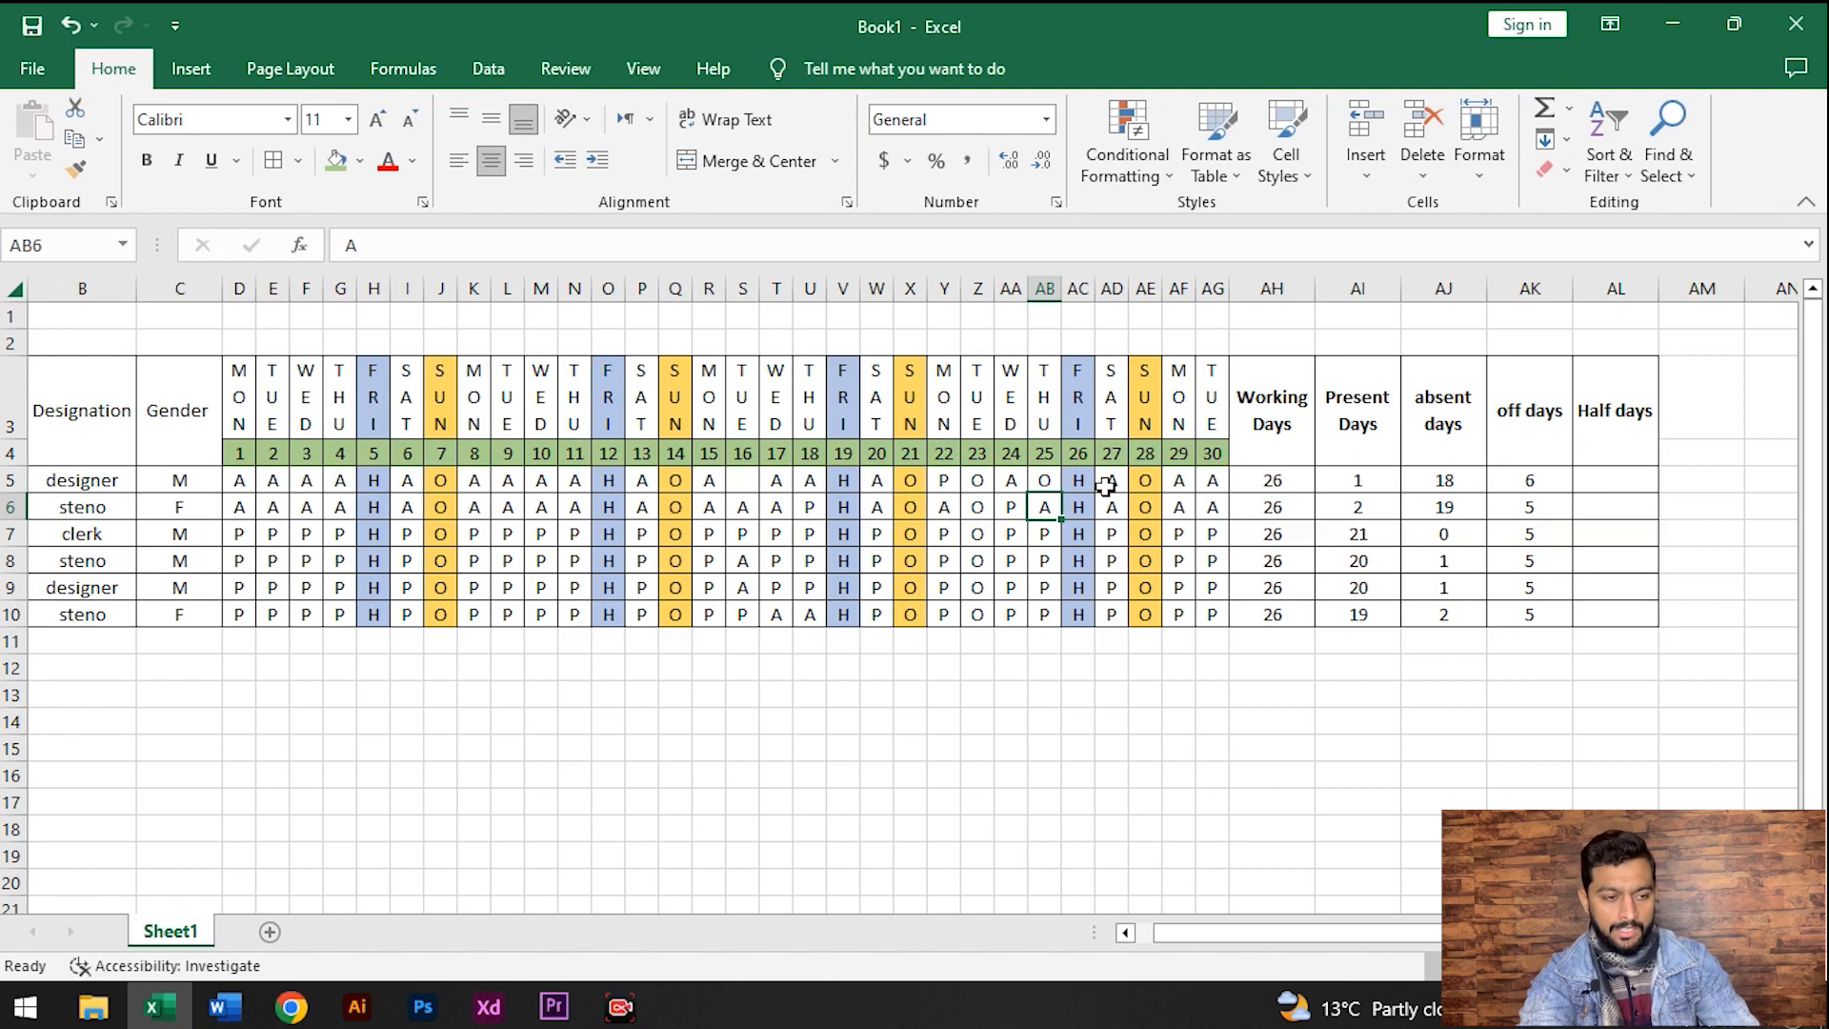
# Enter =COUNTIF(D5:AG5,"h") in AL5 to count Emp 1's half days
pyautogui.click(1608, 476)
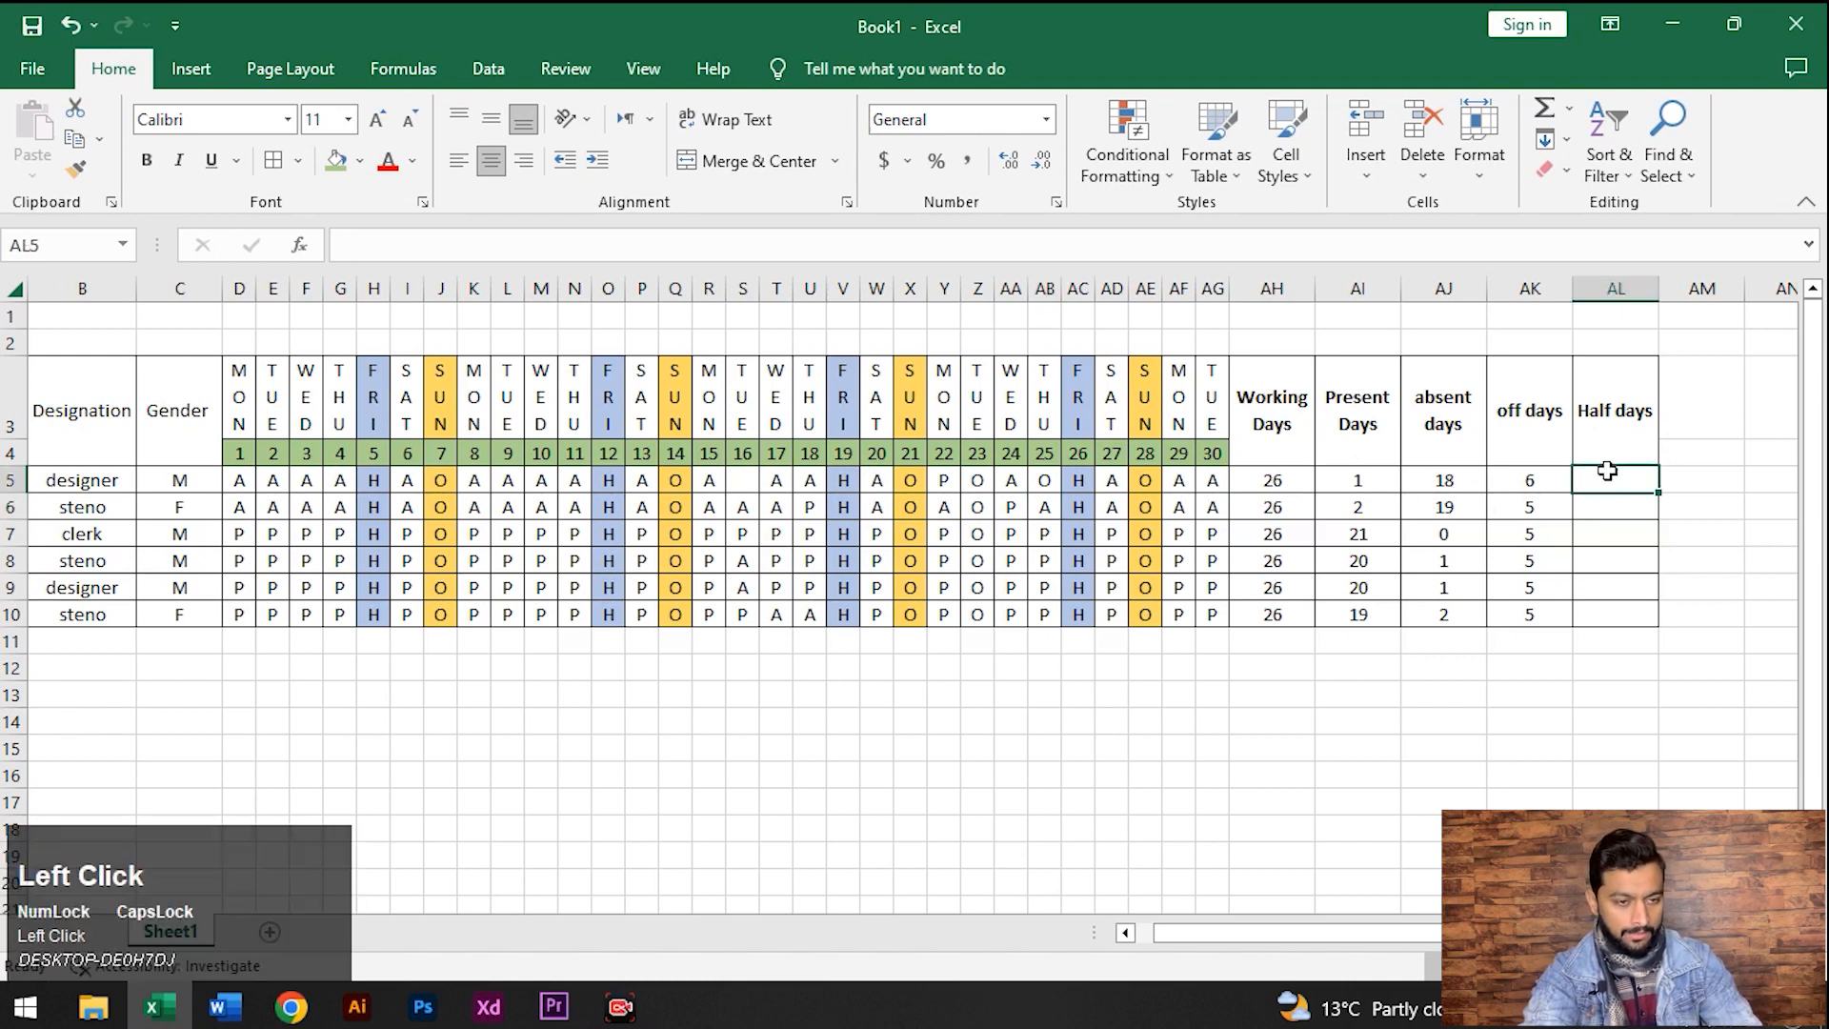
pyautogui.write('=')
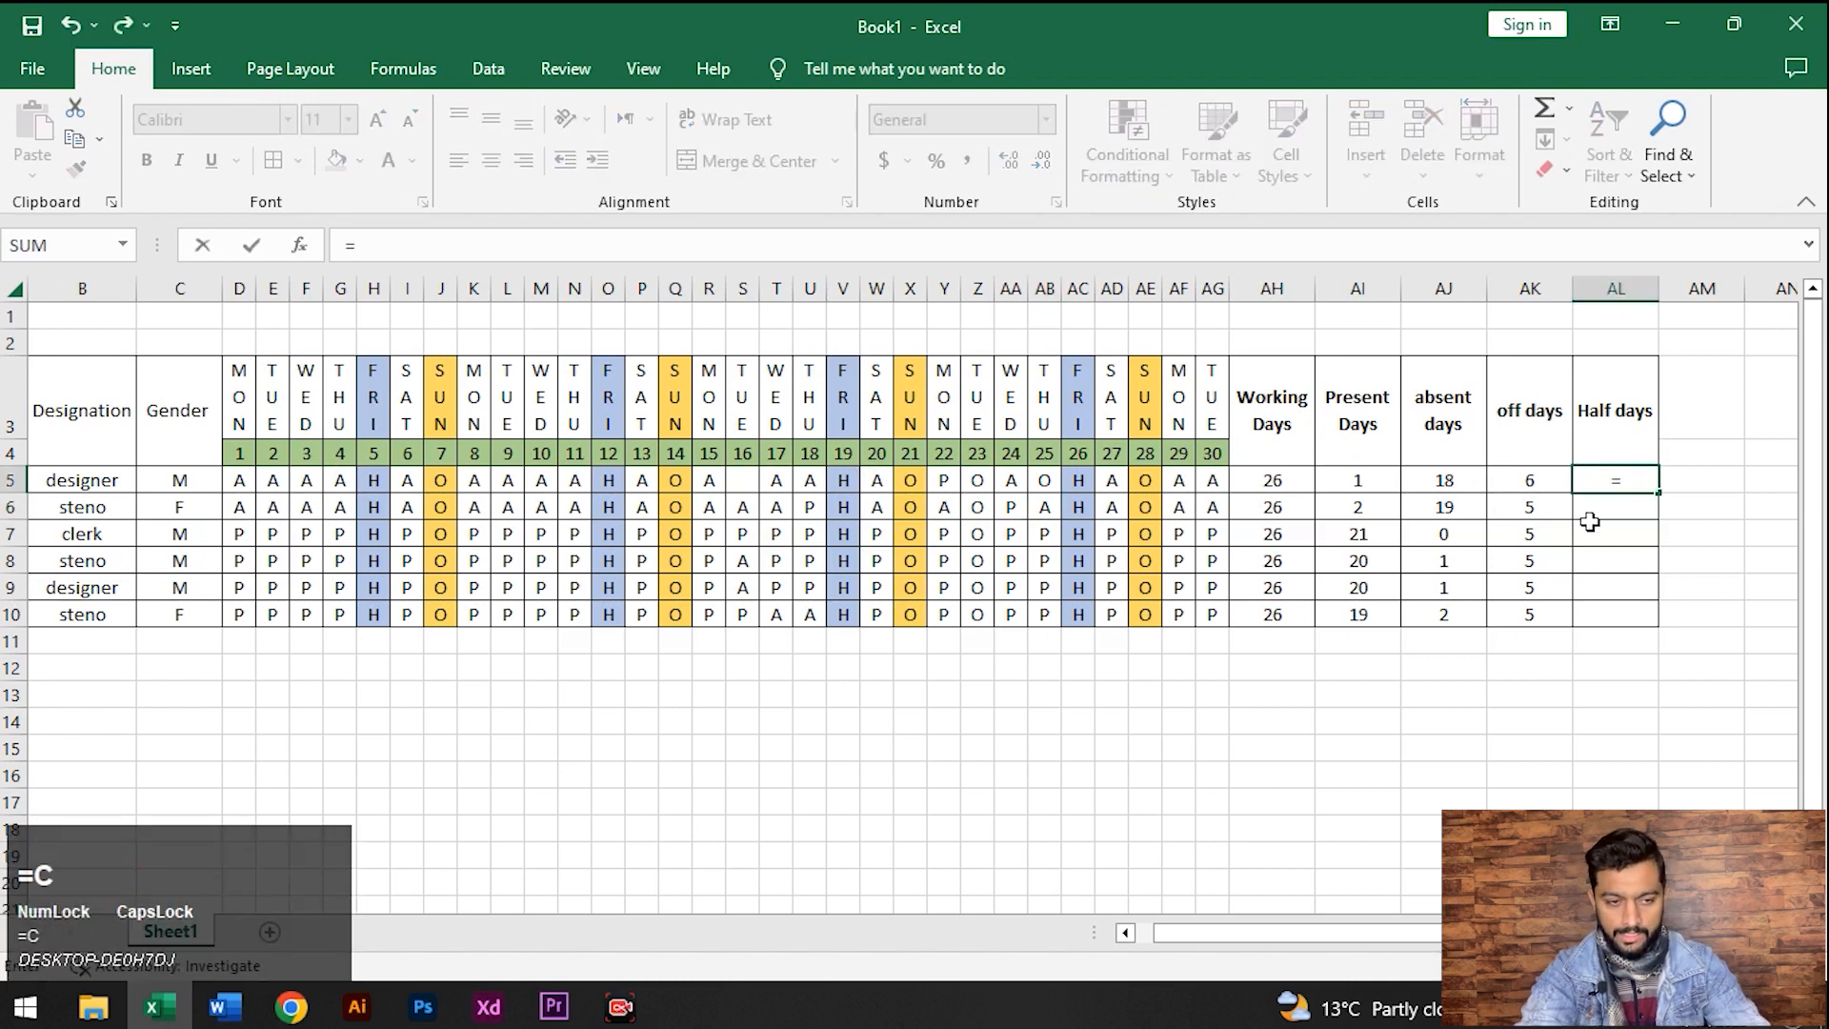
pyautogui.write('COUNTIF')
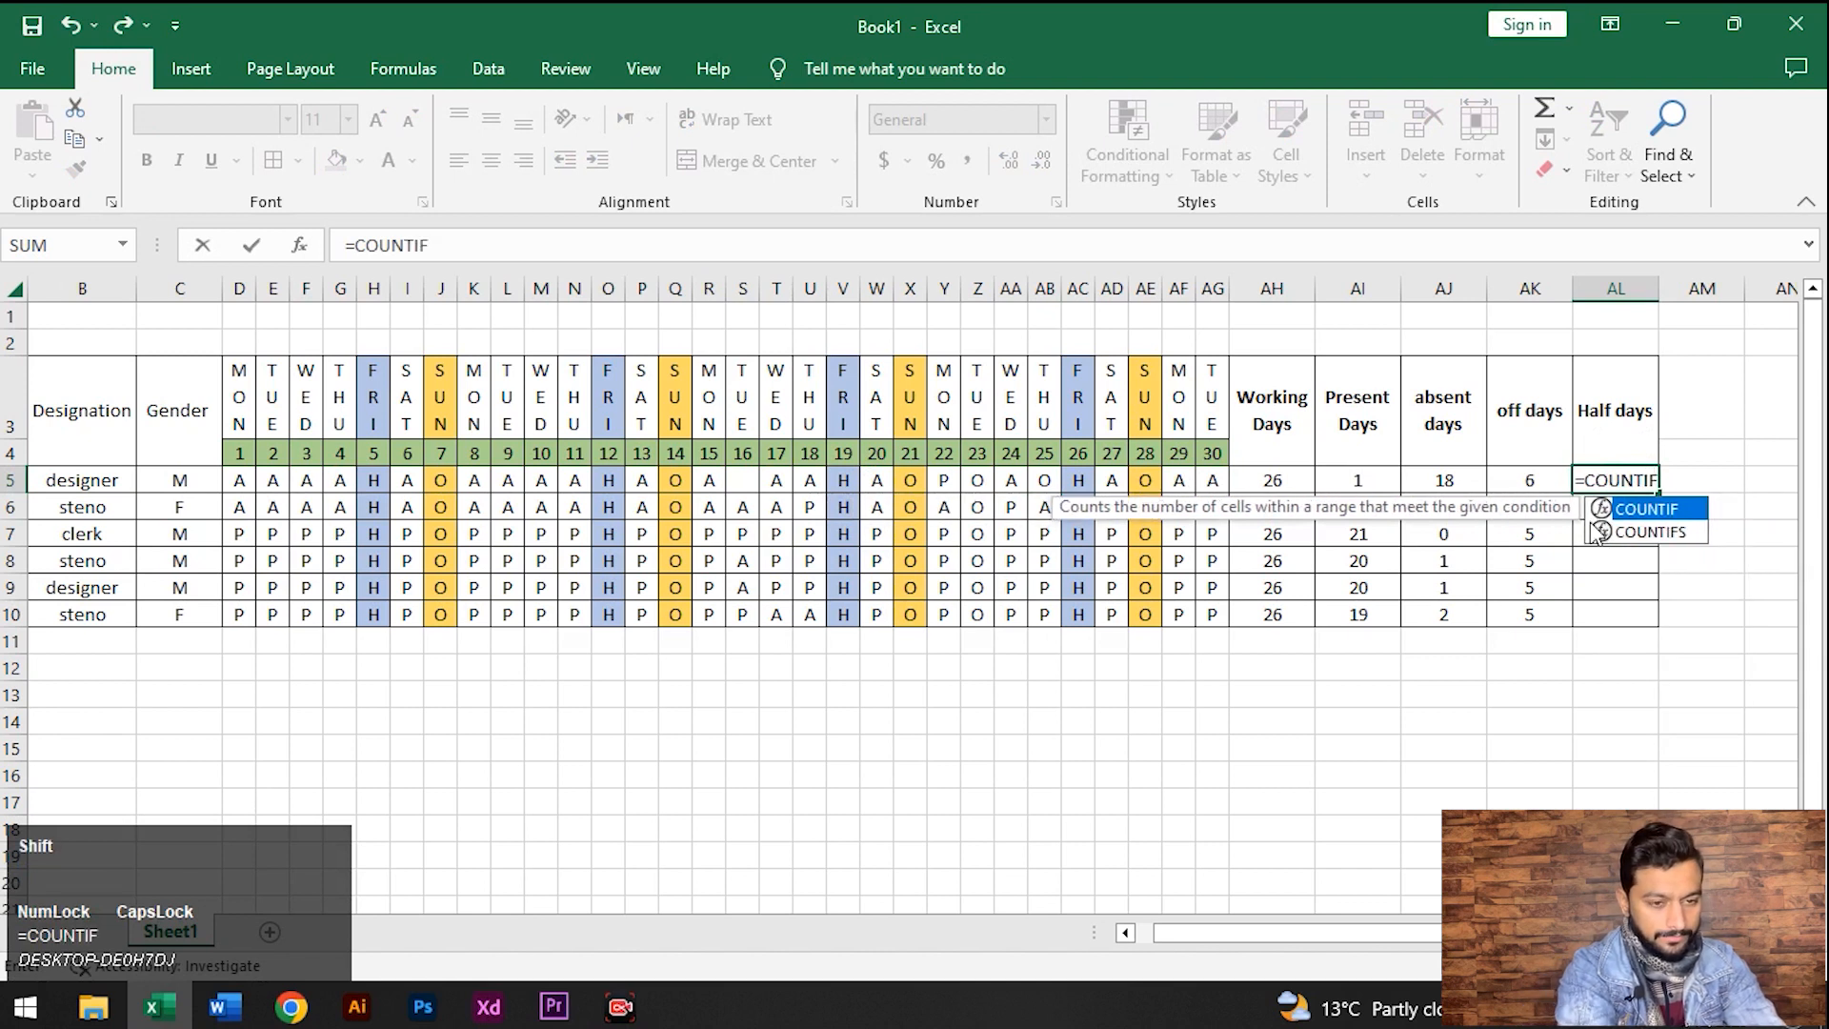
pyautogui.write('(')
pyautogui.press('Left')
pyautogui.press('Left')
pyautogui.press('Left')
pyautogui.press('Left')
pyautogui.press('Left')
pyautogui.press('Left')
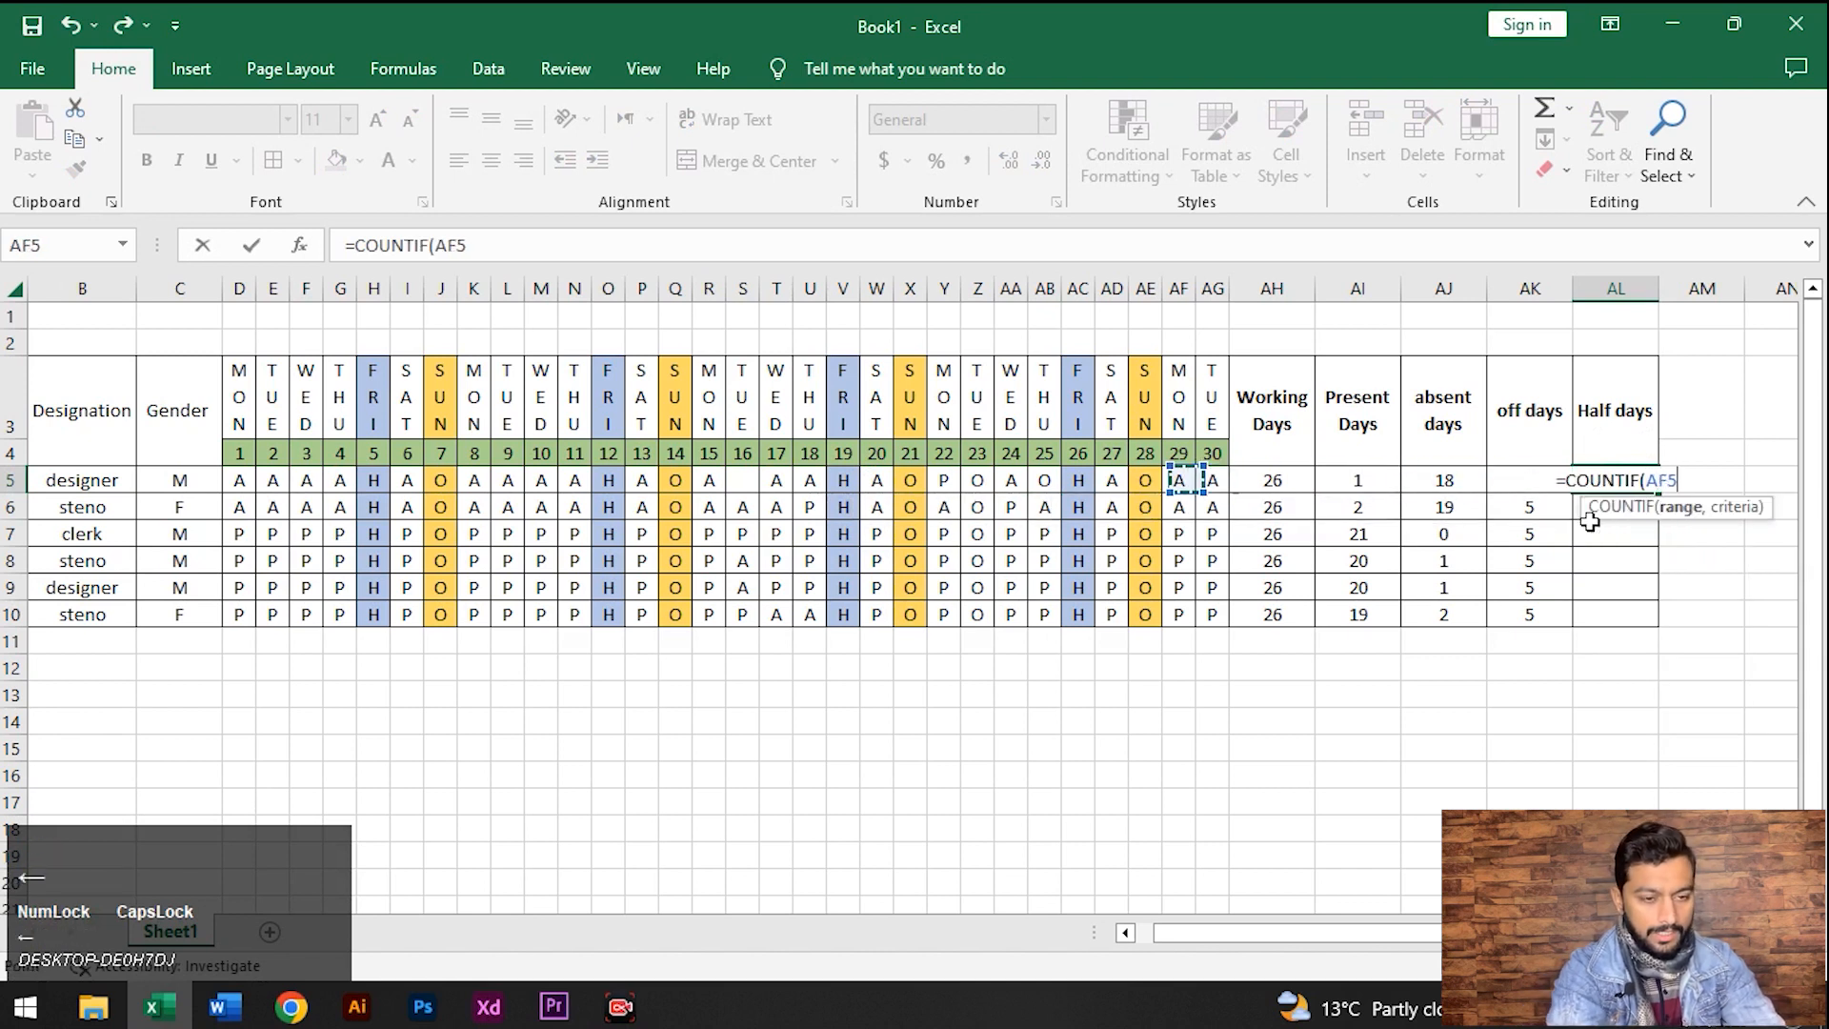
pyautogui.hotkey('shift', 'Right')
pyautogui.hotkey('shift', 'Left')
pyautogui.hotkey('shift', 'Left')
pyautogui.hotkey('shift', 'Left')
pyautogui.hotkey('shift', 'Left')
pyautogui.hotkey('shift', 'Left')
pyautogui.hotkey('shift', 'Left')
pyautogui.hotkey('shift', 'Left')
pyautogui.hotkey('shift', 'Left')
pyautogui.hotkey('shift', 'Left')
pyautogui.hotkey('shift', 'Left')
pyautogui.hotkey('shift', 'Left')
pyautogui.hotkey('shift', 'Left')
pyautogui.hotkey('shift', 'Left')
pyautogui.hotkey('shift', 'Left')
pyautogui.hotkey('shift', 'Left')
pyautogui.hotkey('shift', 'Left')
pyautogui.hotkey('shift', 'Left')
pyautogui.hotkey('shift', 'Left')
pyautogui.hotkey('shift', 'Left')
pyautogui.hotkey('shift', 'Left')
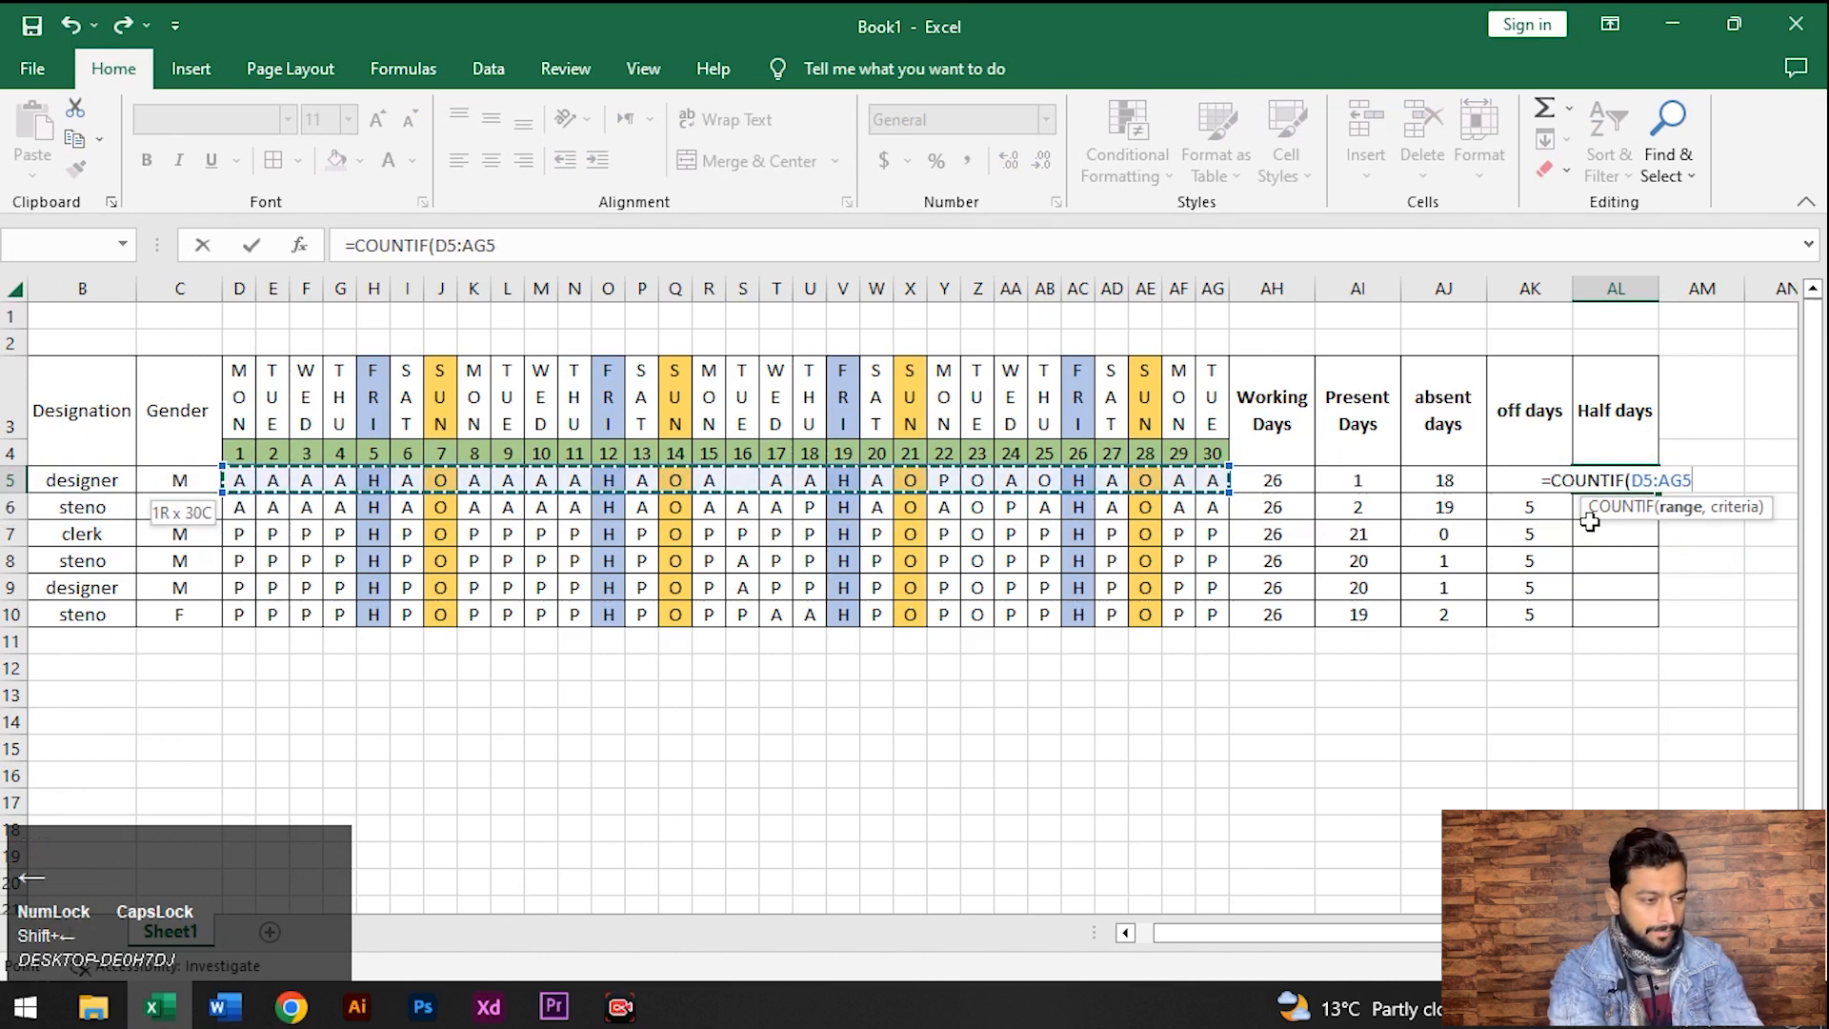
pyautogui.write(',')
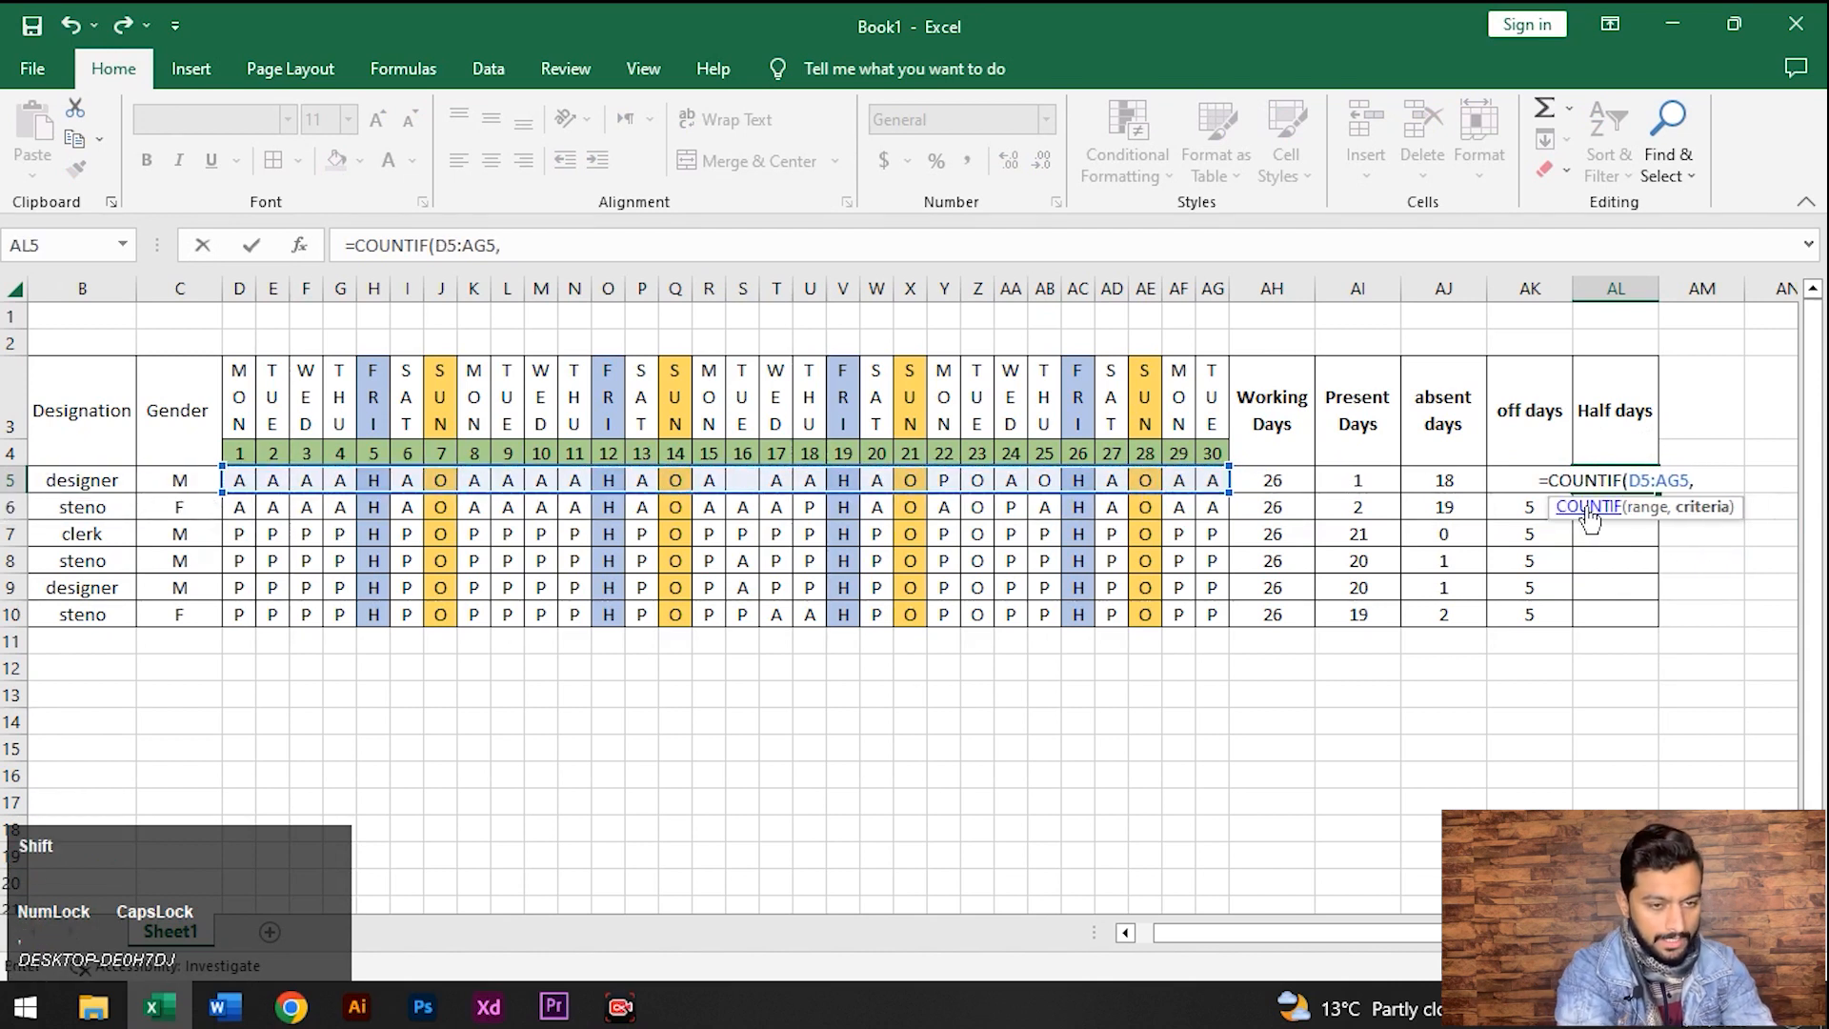
pyautogui.write('"h"')
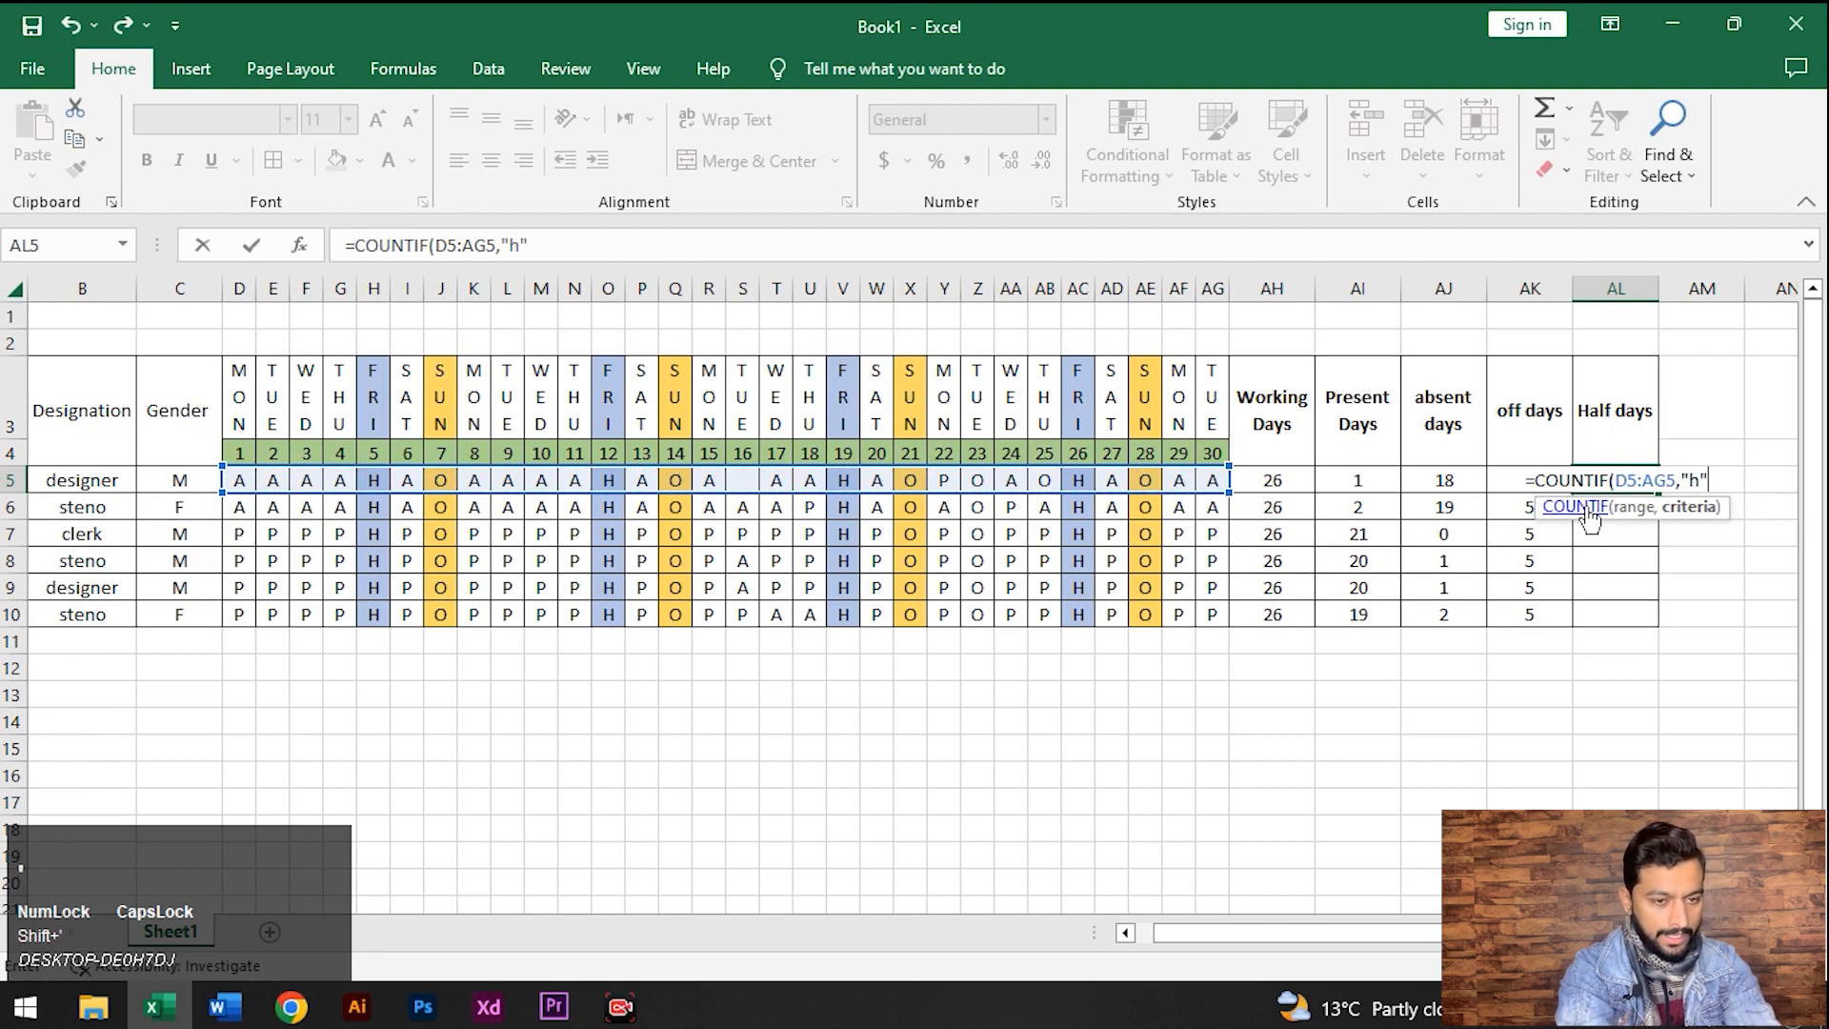
pyautogui.write(')')
pyautogui.press('Return')
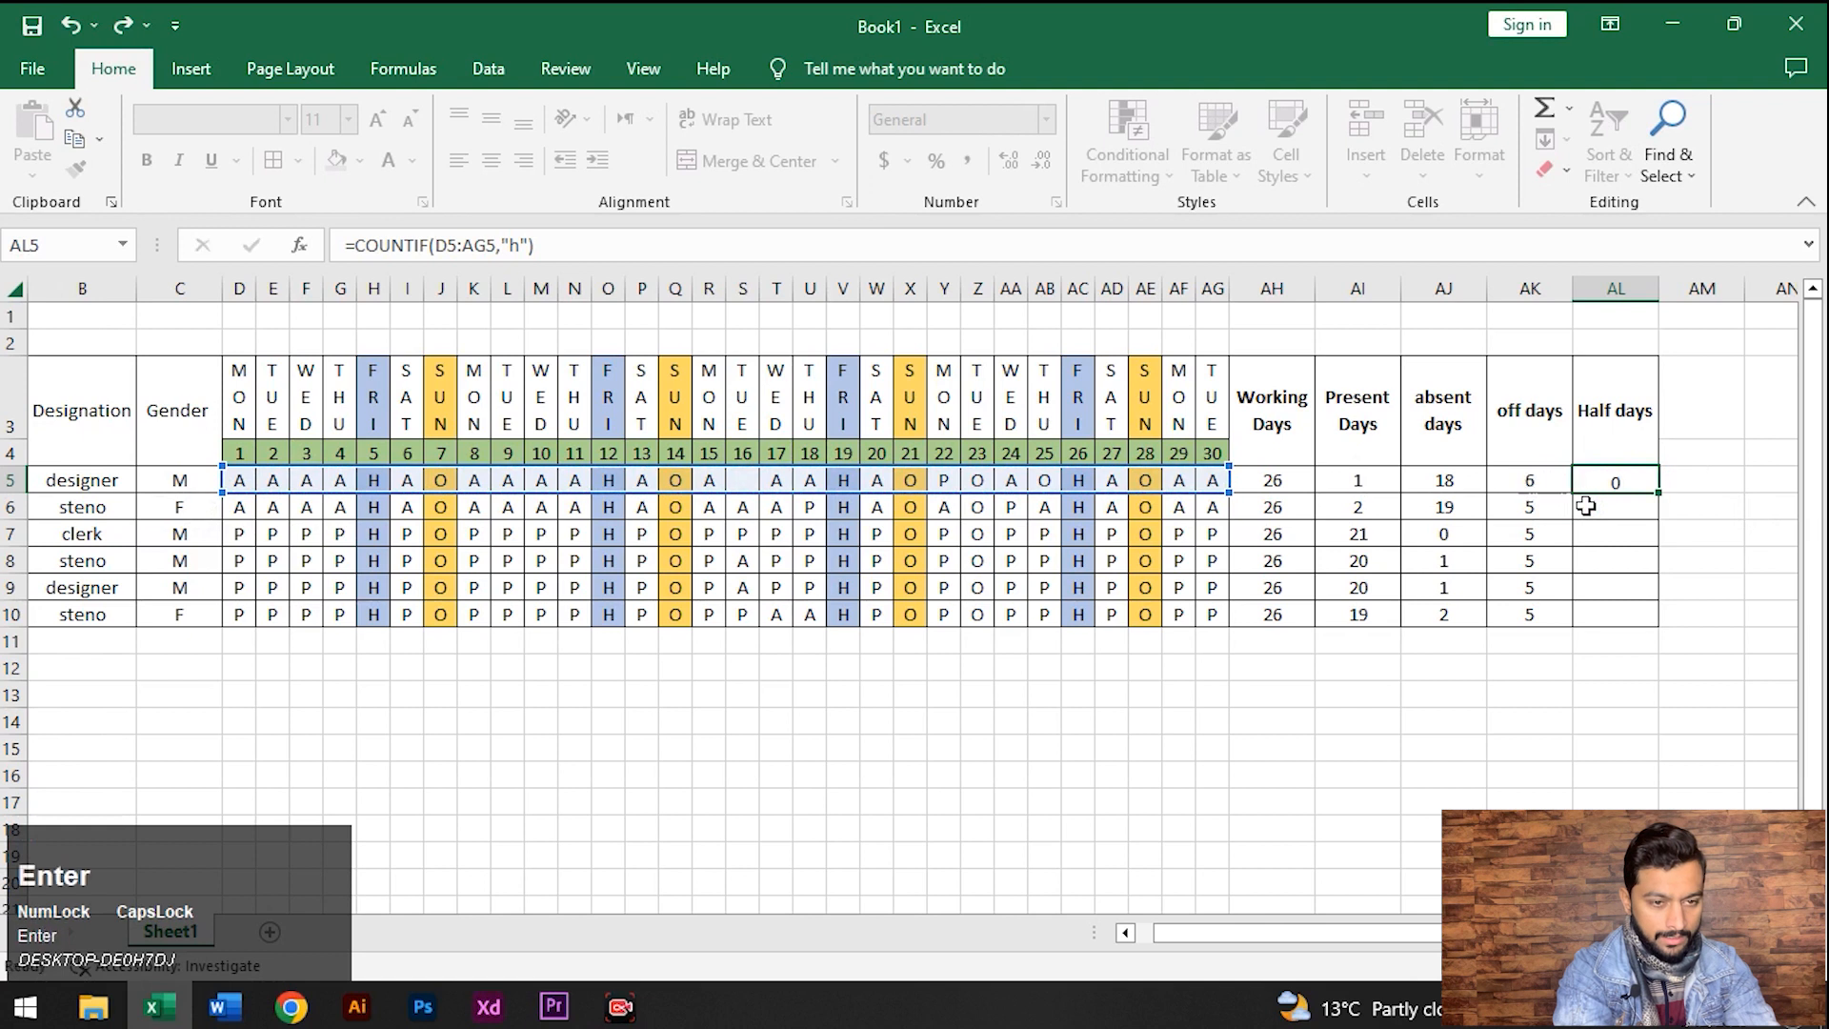
# Fill the half-days formula from AL5 down to AL10 for the remaining employees
pyautogui.press('Up')
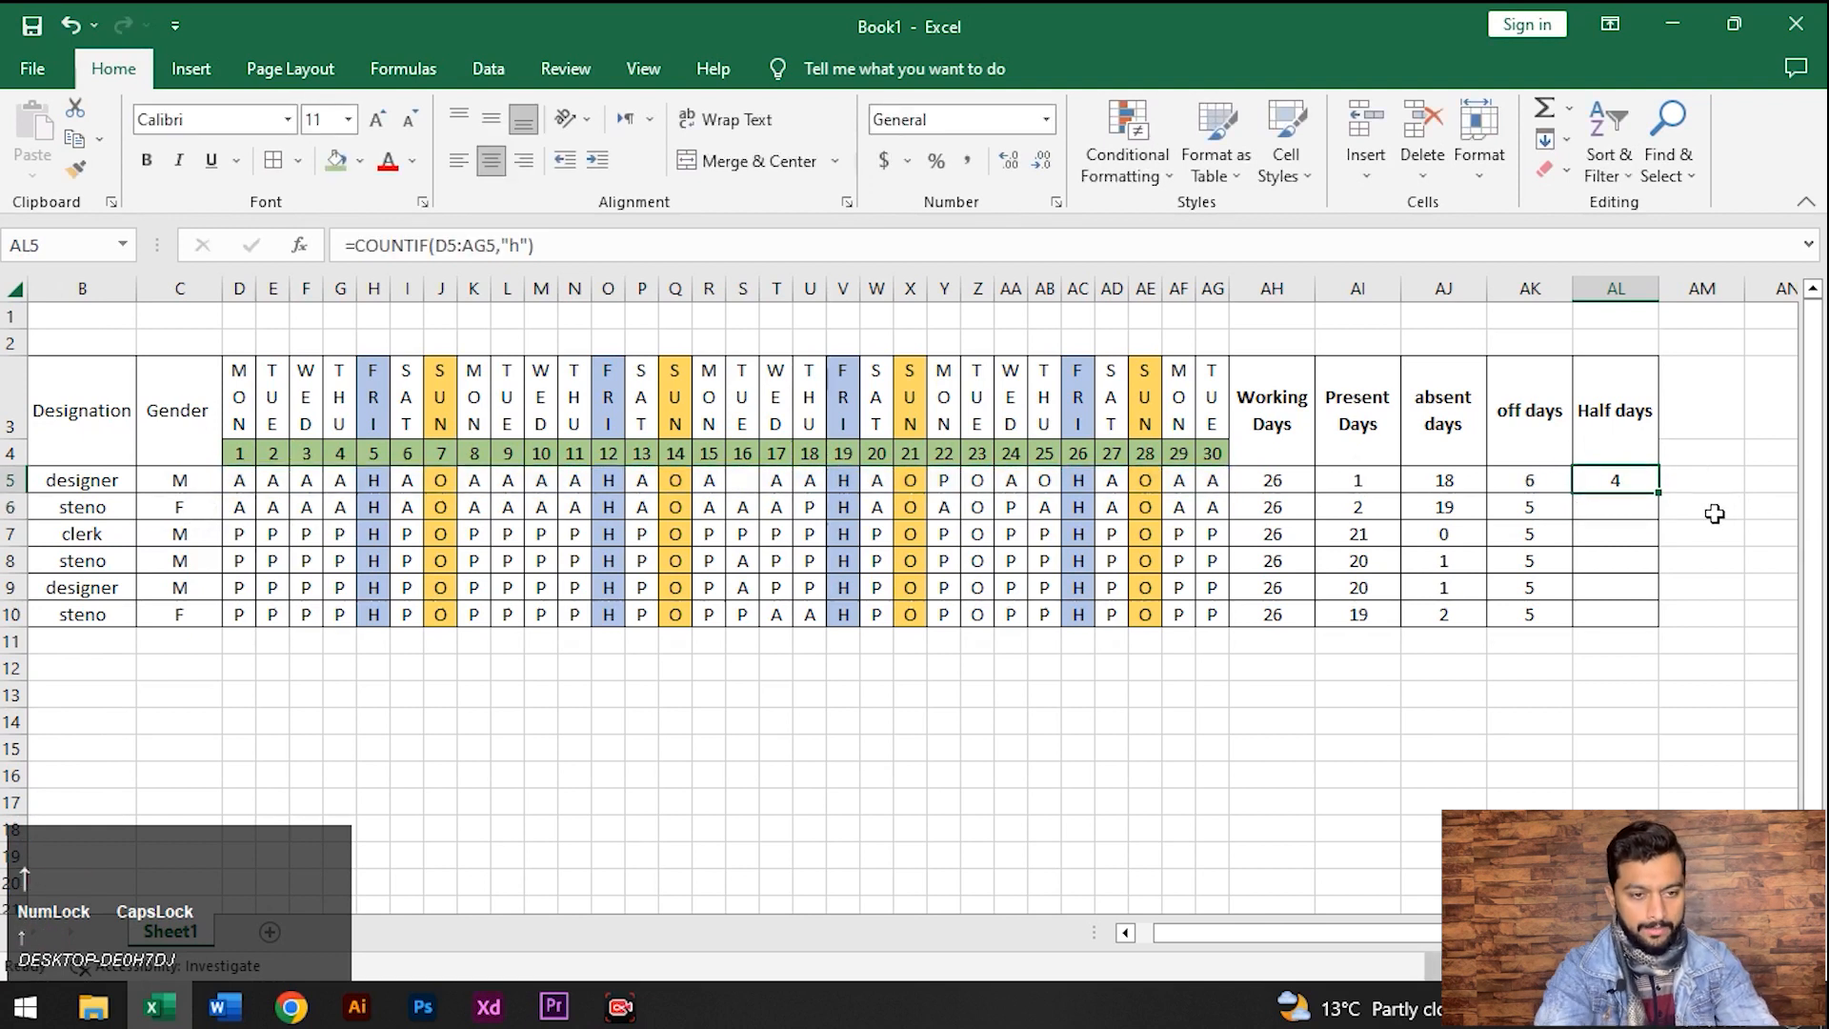
pyautogui.moveTo(1659, 493); pyautogui.dragTo(1657, 619)
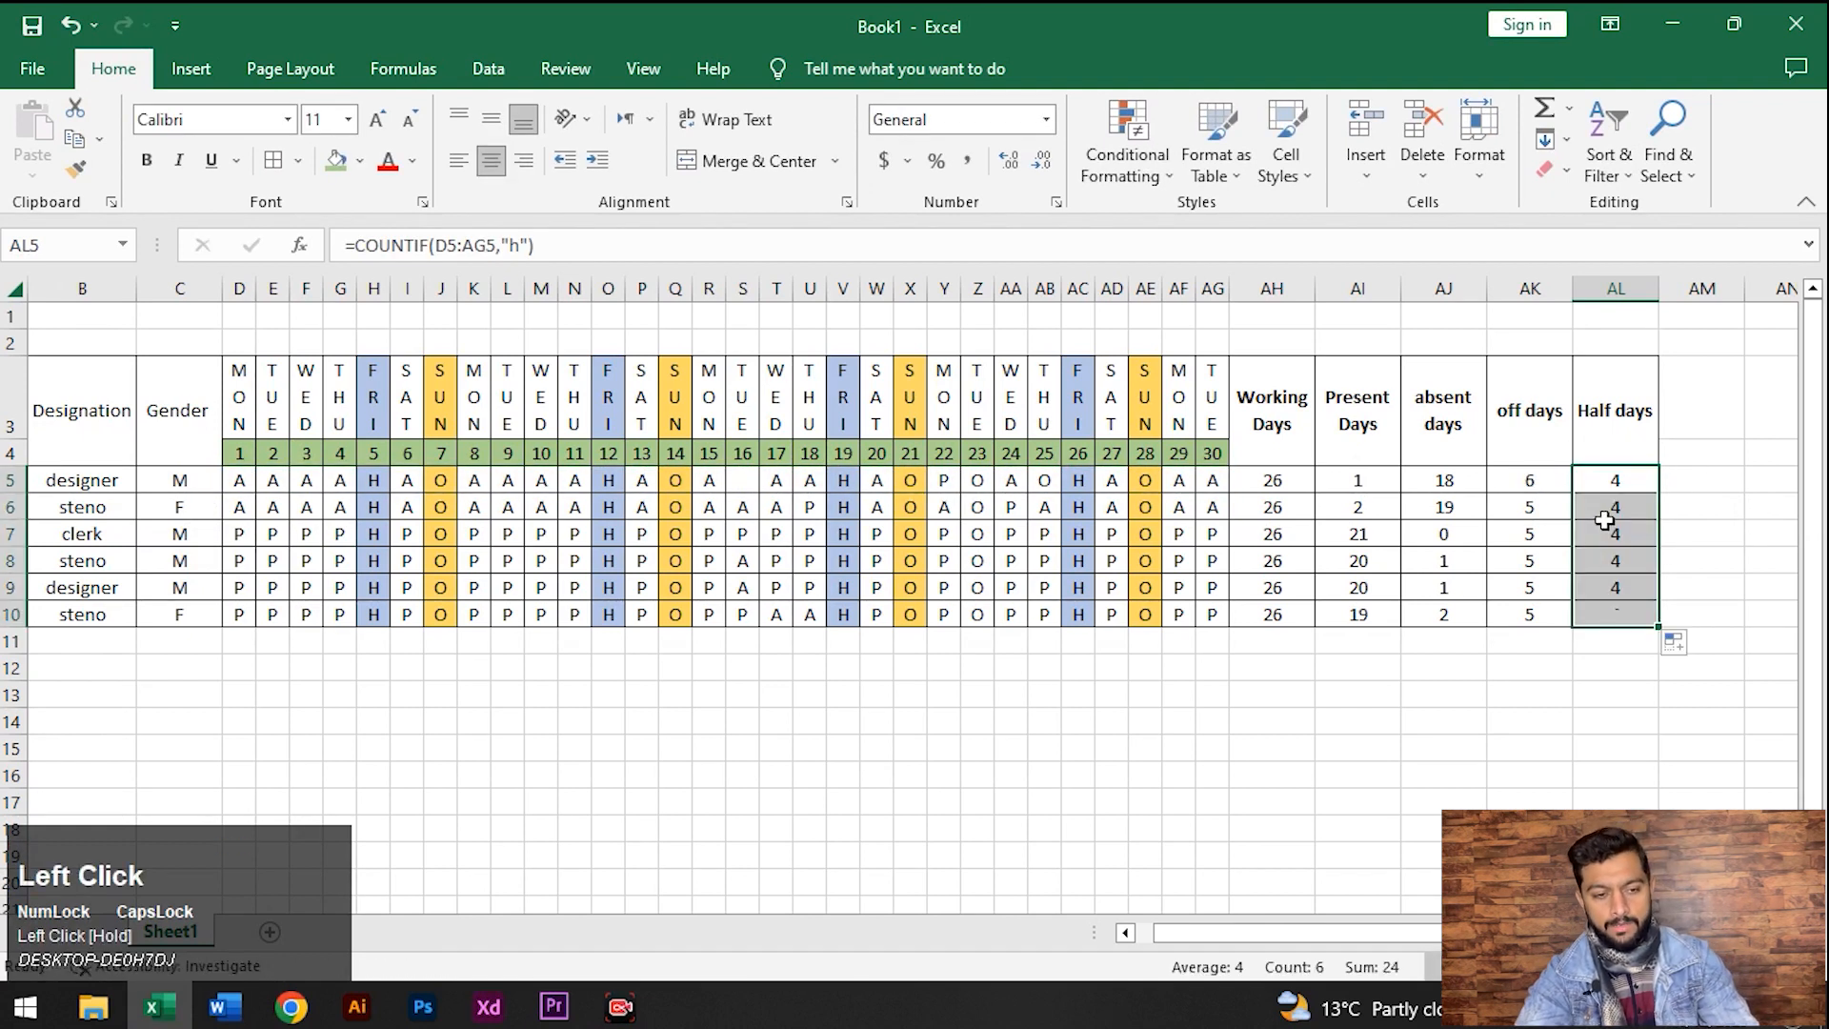
pyautogui.click(1695, 419)
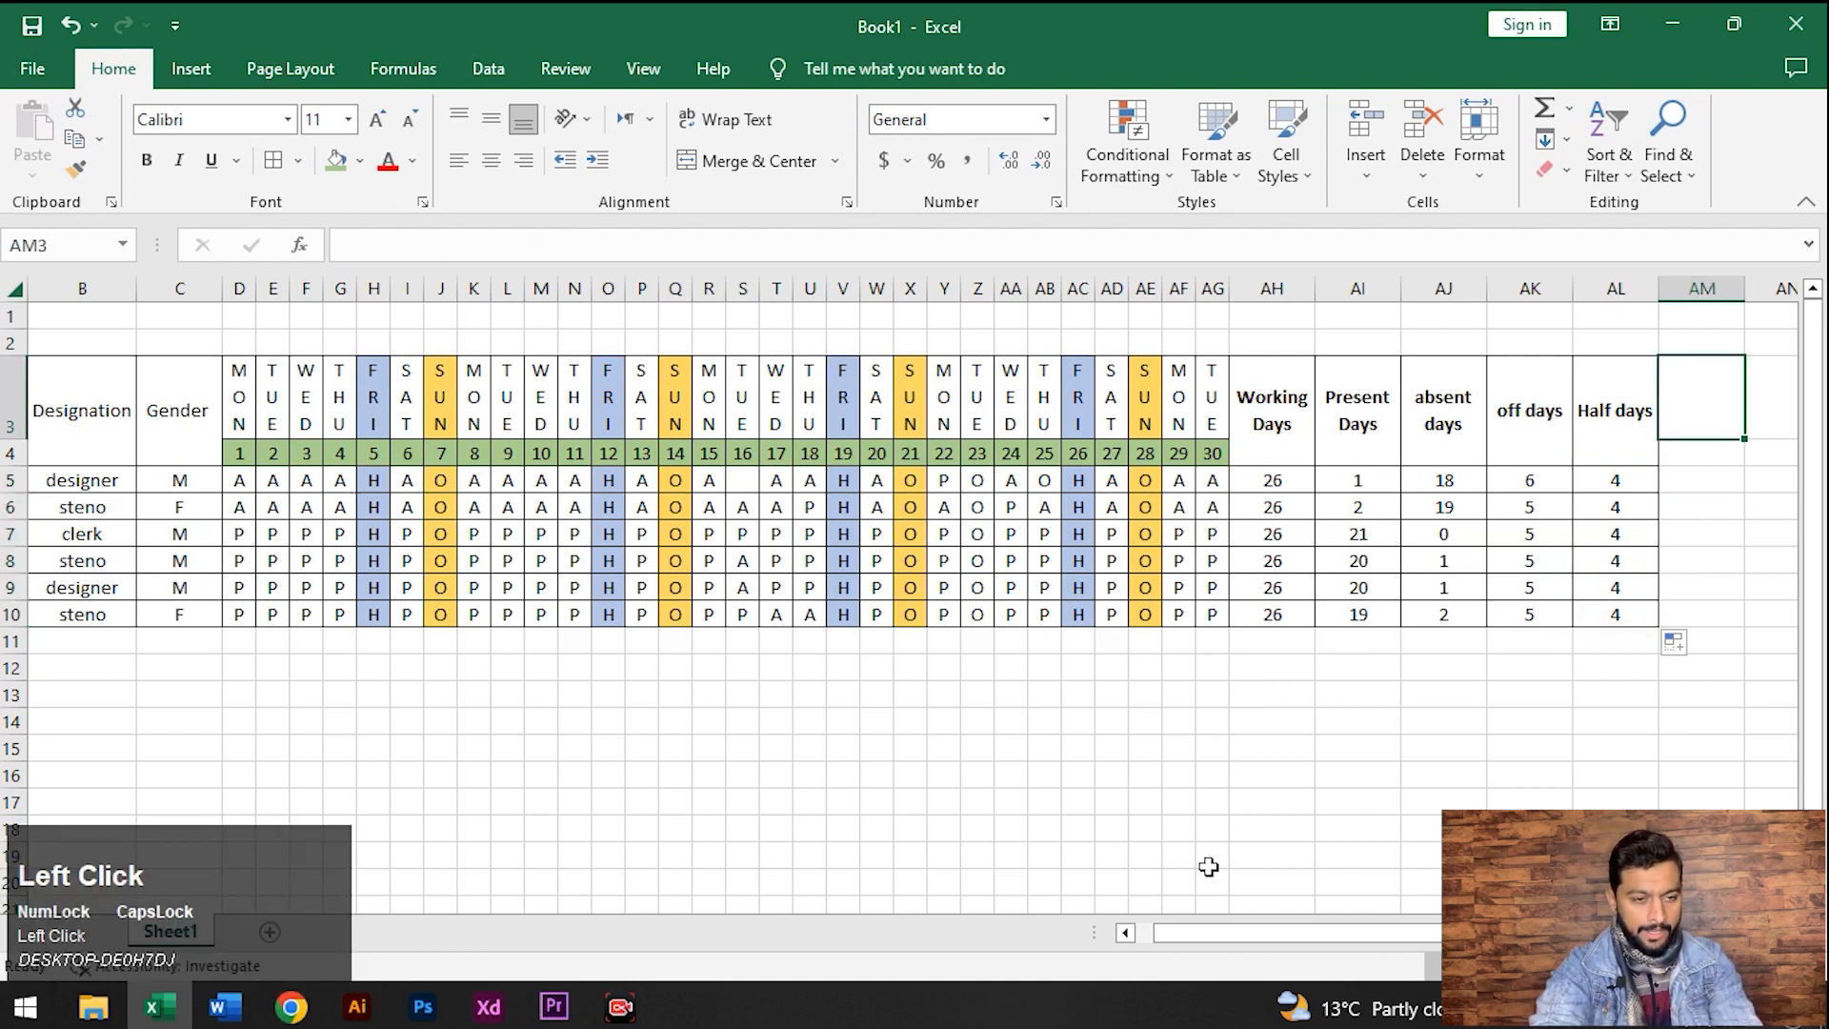
# Set the fill of the "name of employees" header cell (A3) to No Fill
pyautogui.moveTo(1283, 939)
pyautogui.mouseDown()
pyautogui.moveTo(1143, 917)
pyautogui.moveTo(1295, 933)
pyautogui.mouseUp()
pyautogui.moveTo(1342, 937)
pyautogui.mouseDown()
pyautogui.moveTo(1323, 936)
pyautogui.moveTo(1335, 946)
pyautogui.mouseUp()
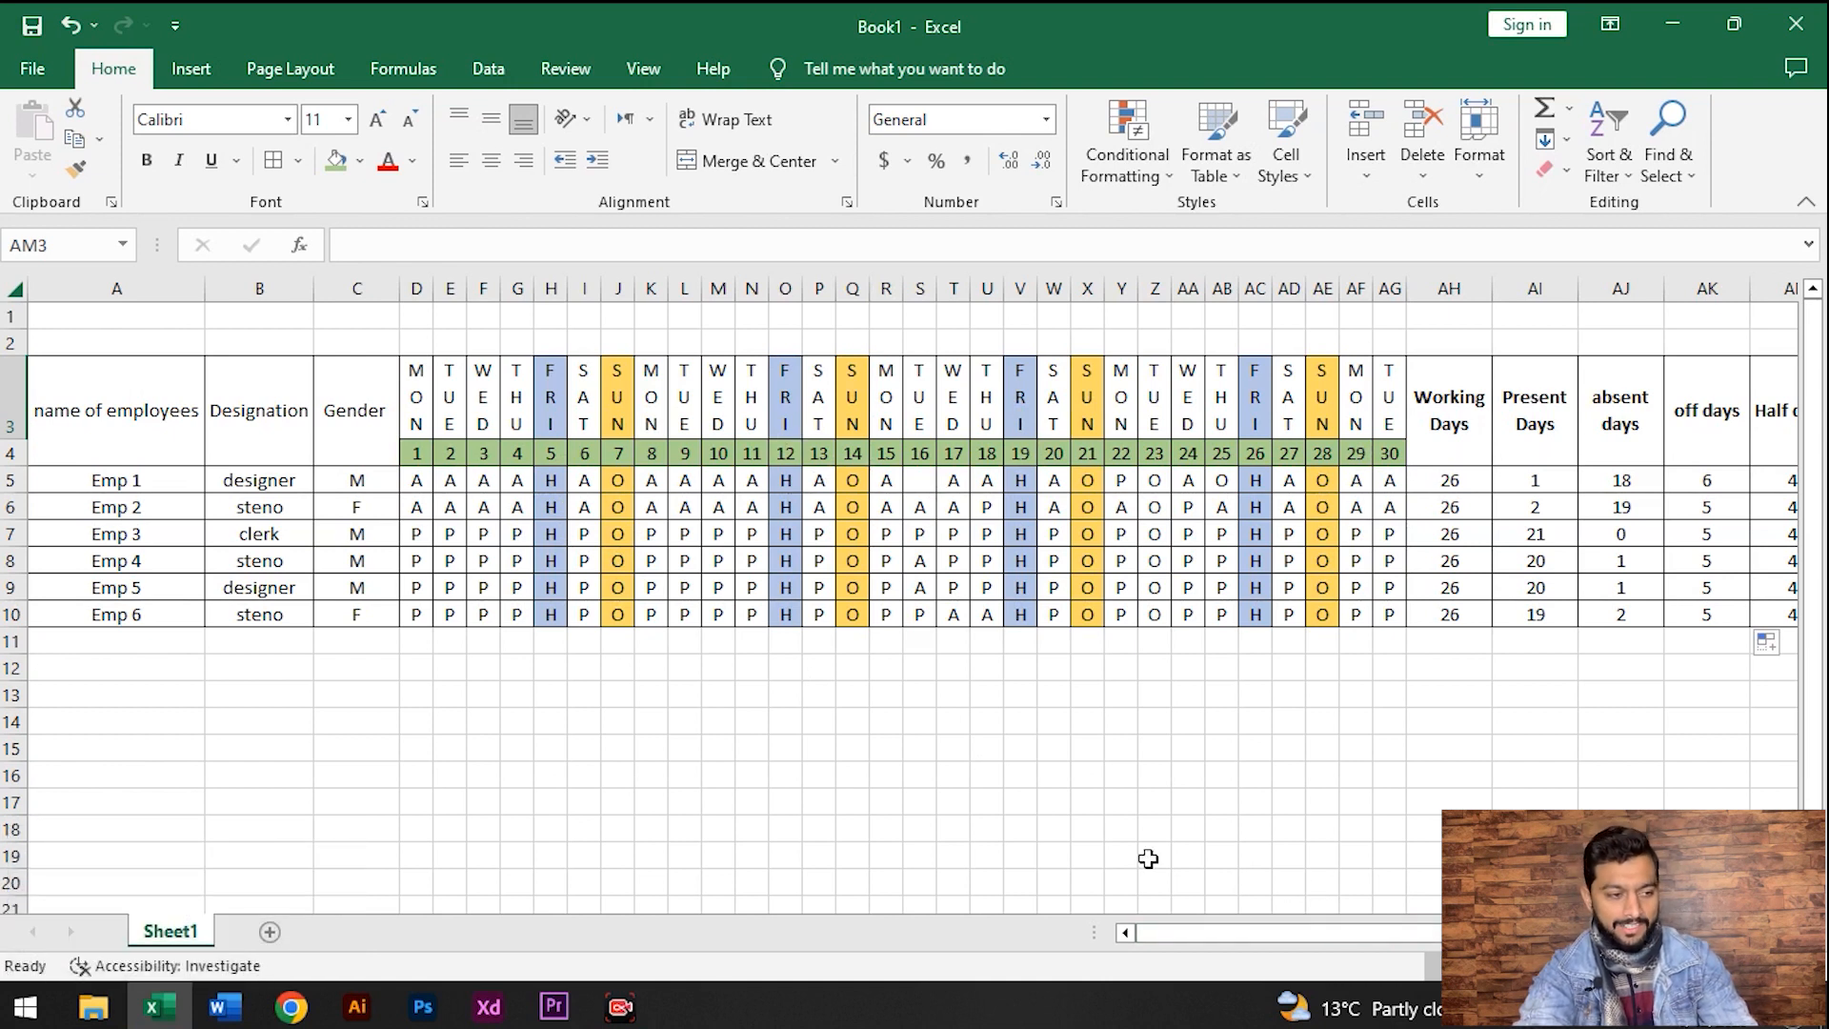
pyautogui.moveTo(1286, 934); pyautogui.dragTo(1276, 932)
pyautogui.click(122, 429)
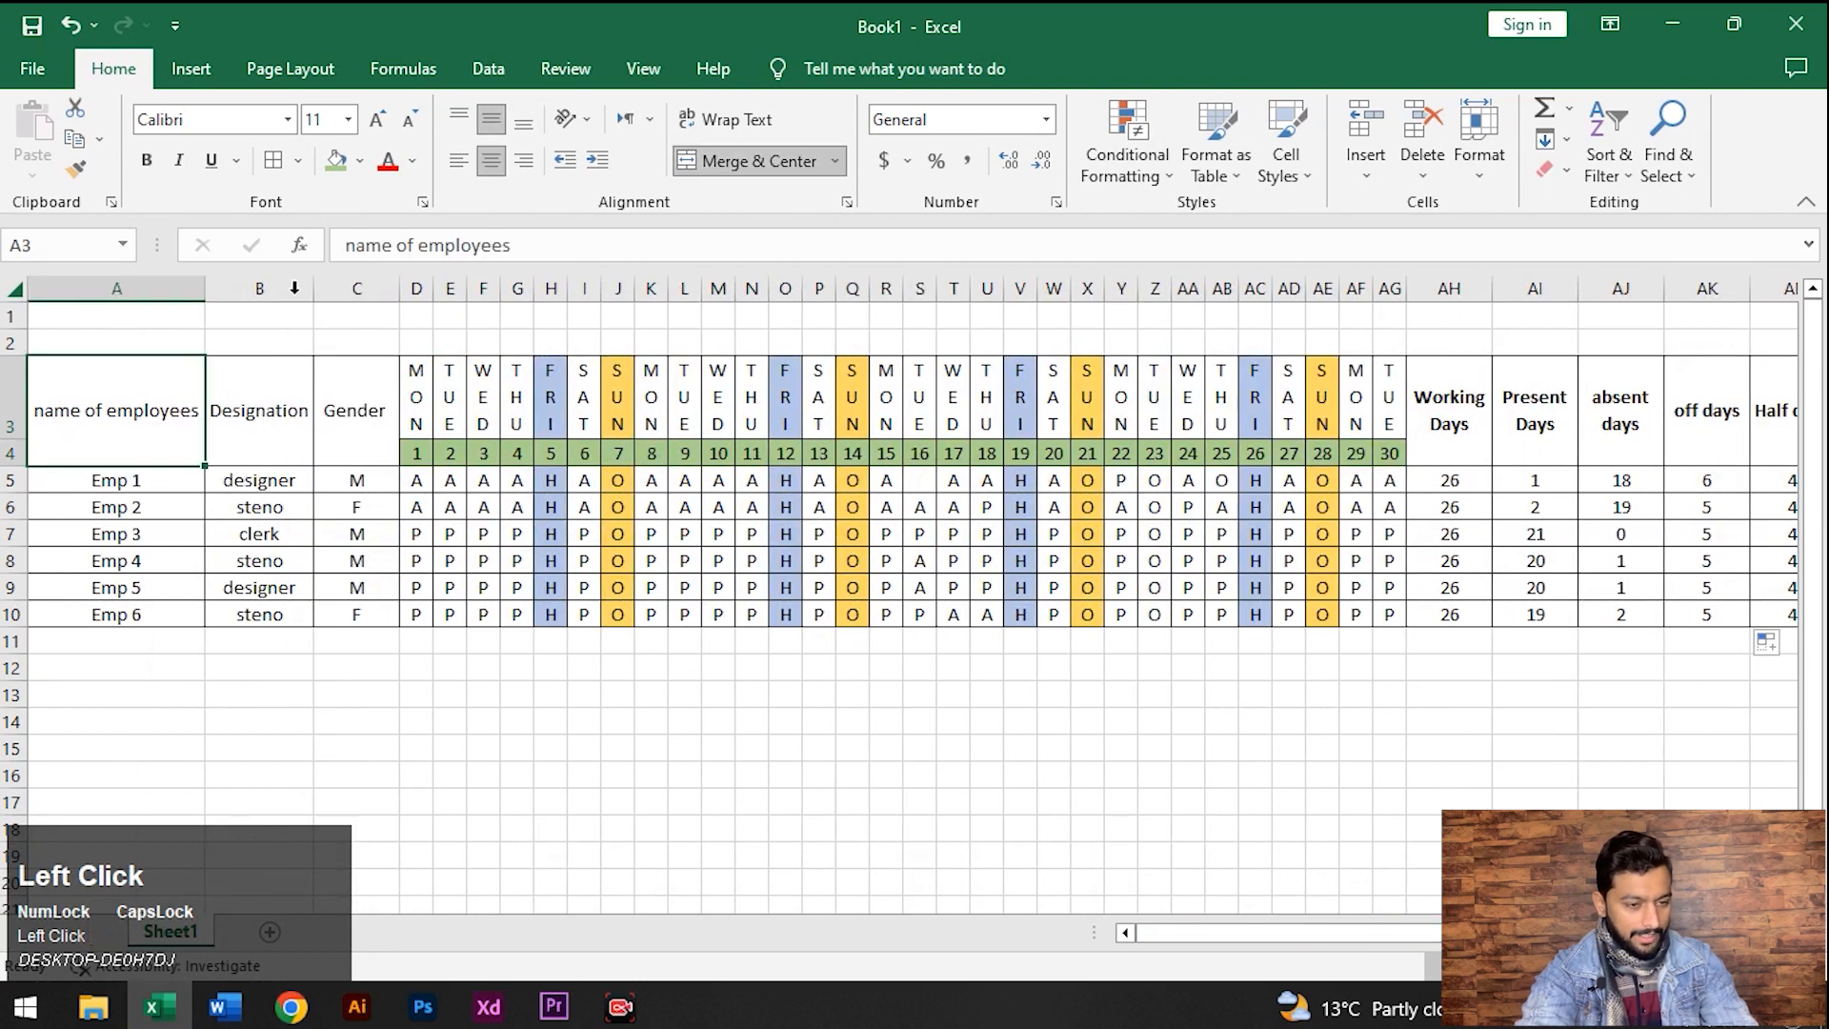
pyautogui.click(363, 164)
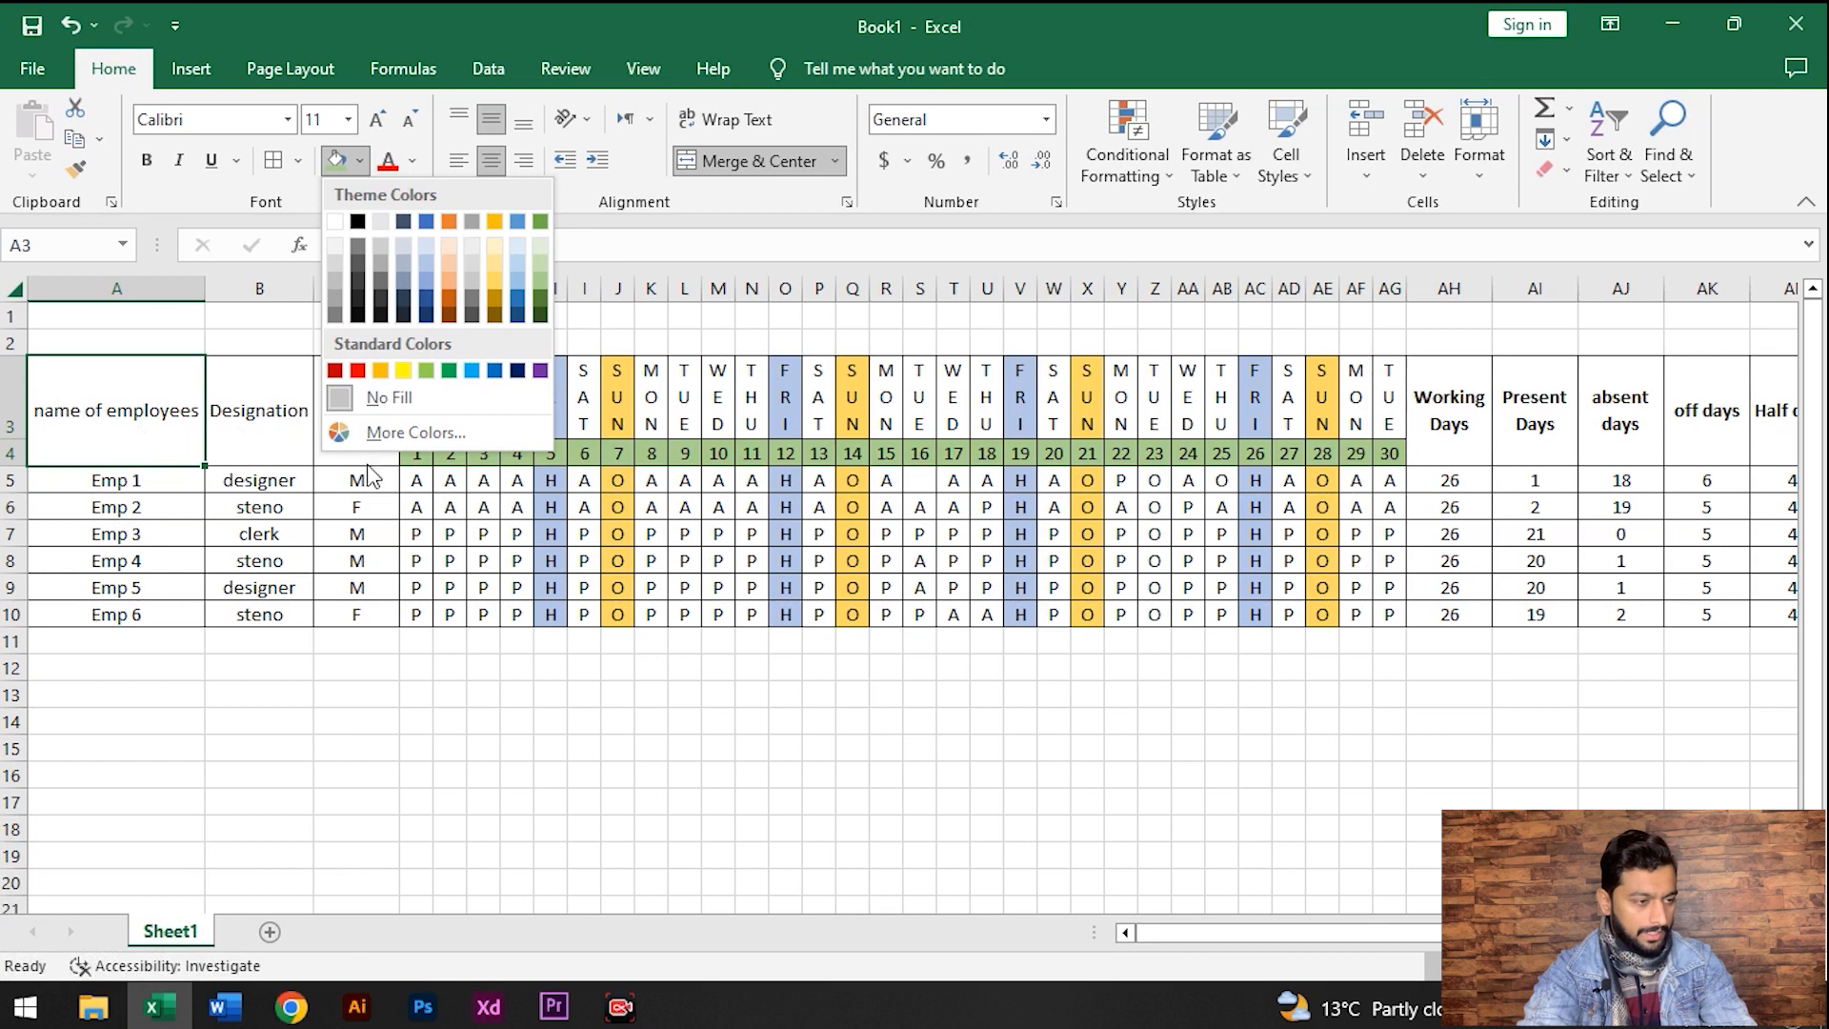
pyautogui.click(398, 396)
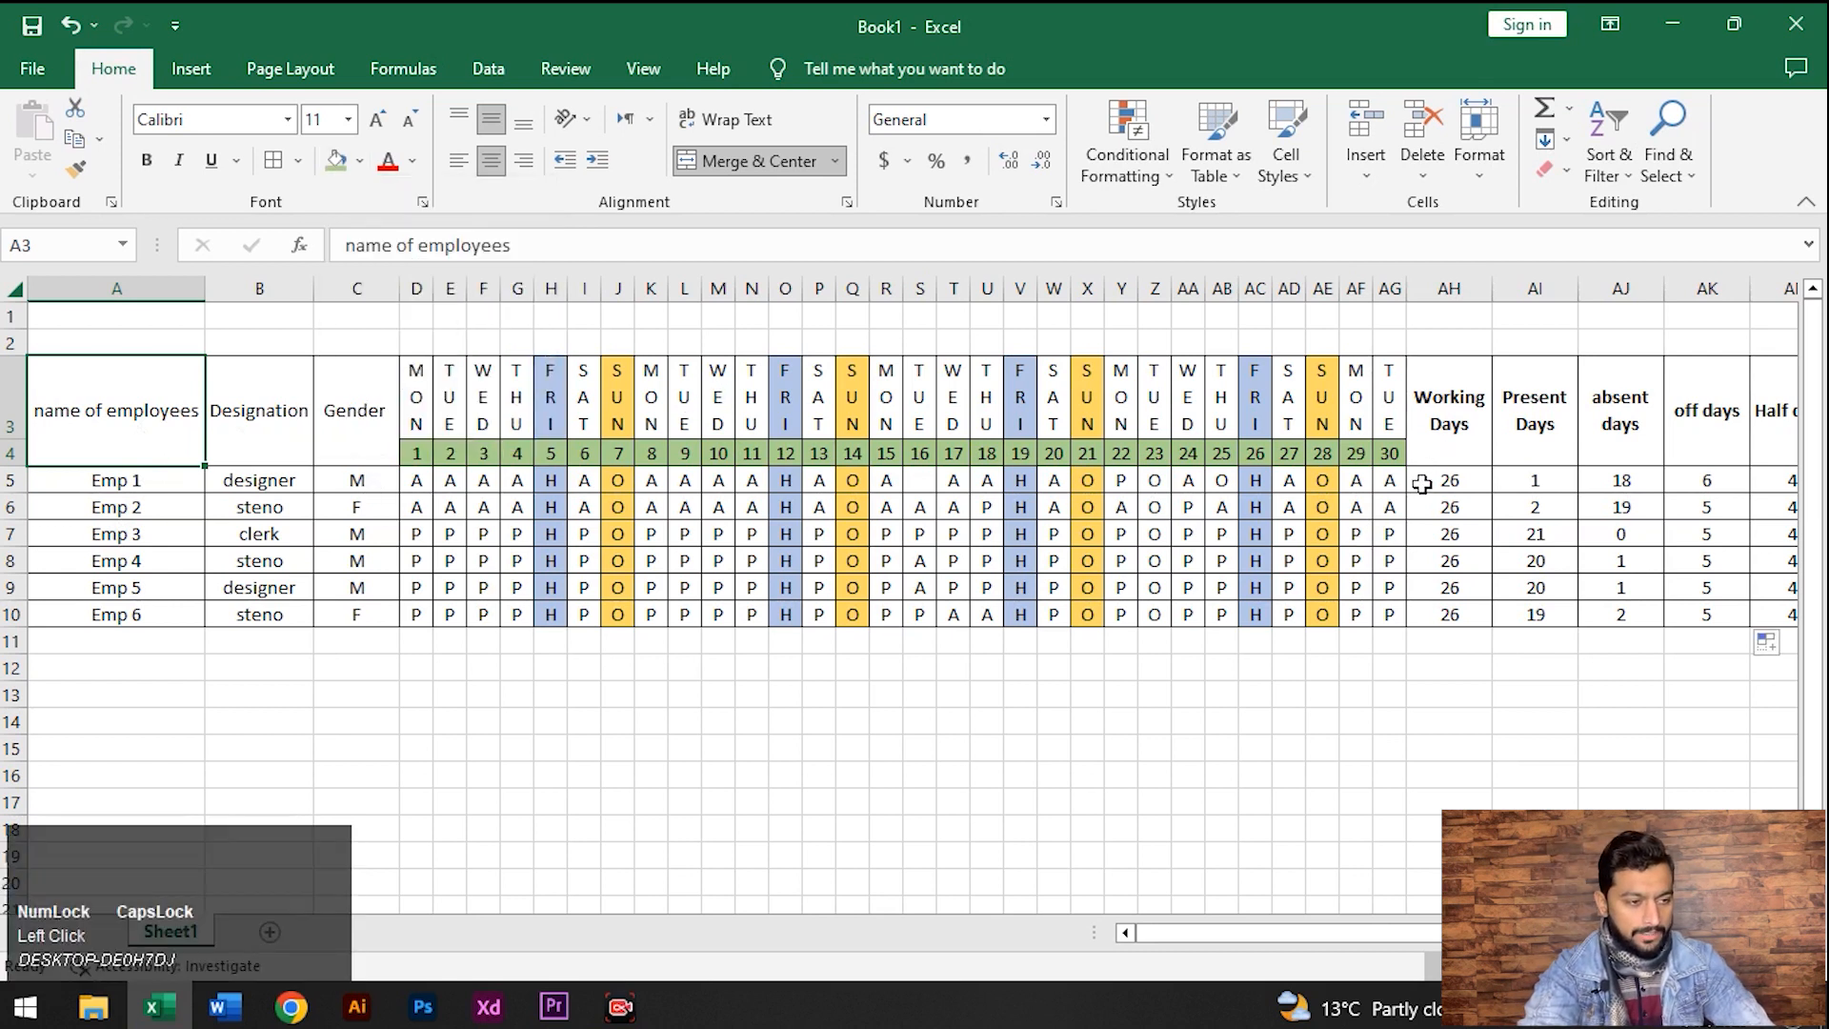
pyautogui.moveTo(1357, 933)
pyautogui.mouseDown()
pyautogui.moveTo(1375, 935)
pyautogui.moveTo(1377, 907)
pyautogui.mouseUp()
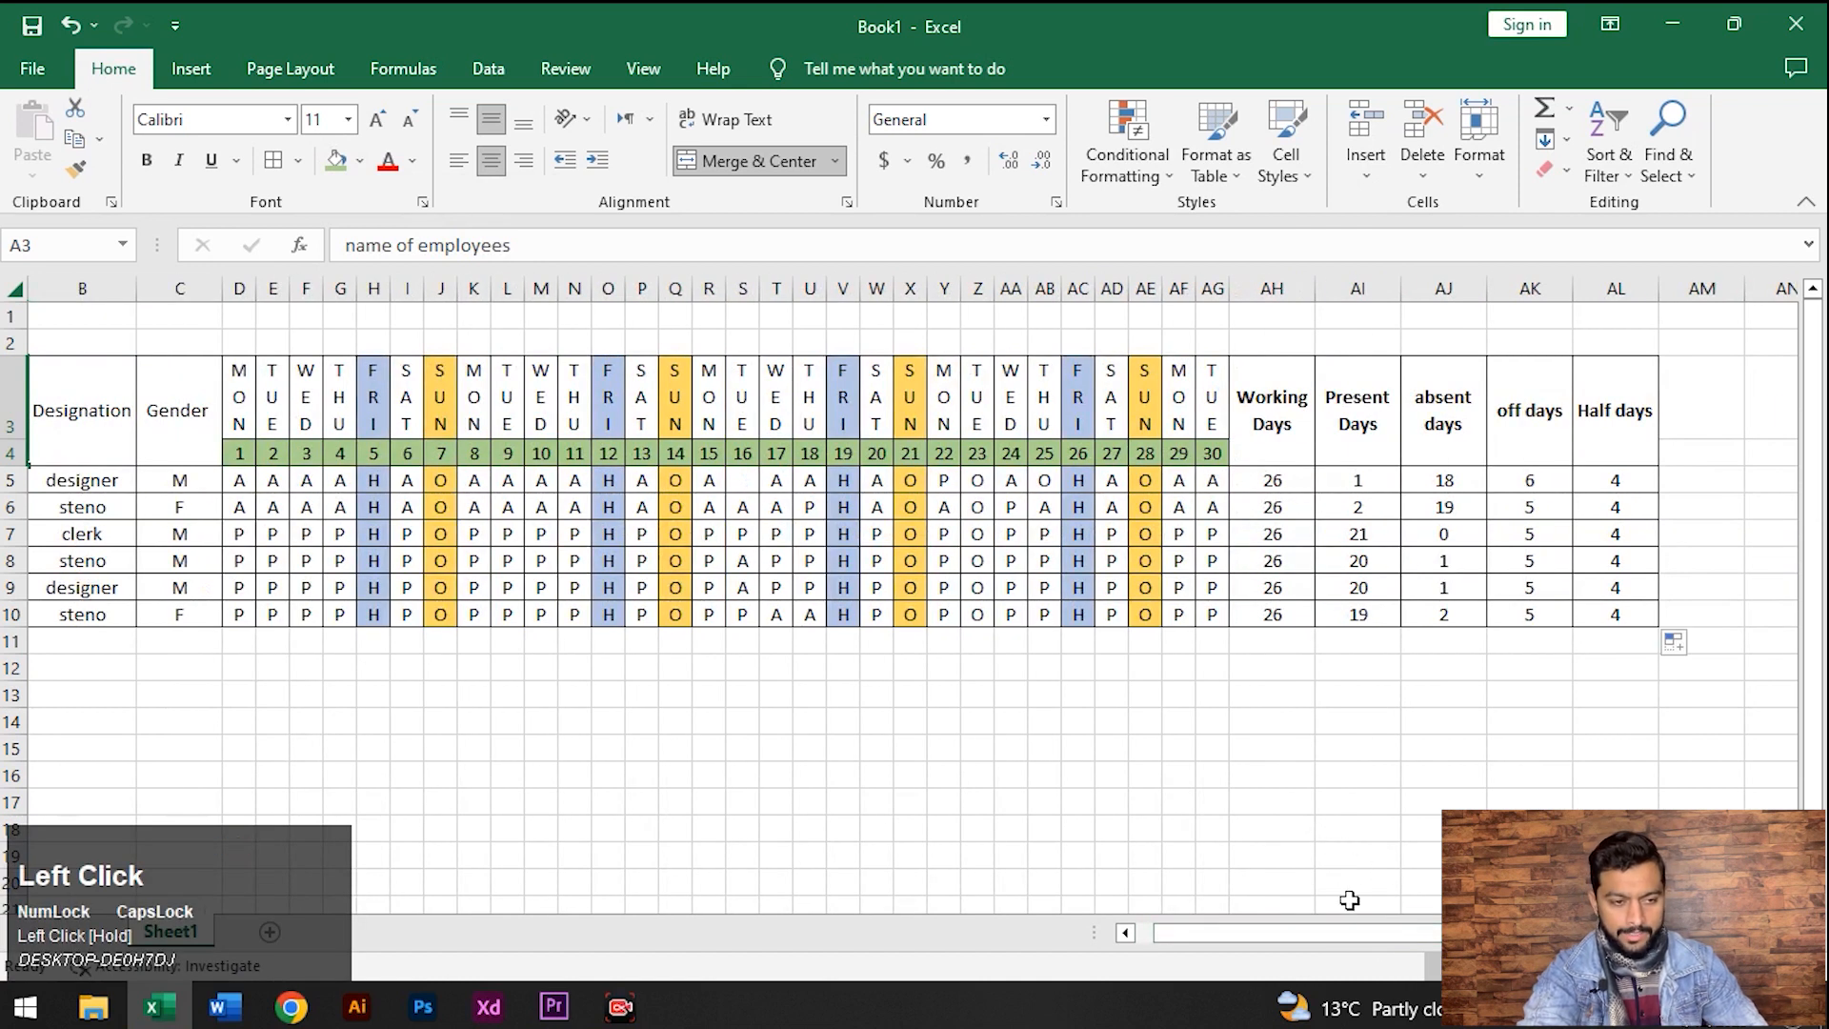
pyautogui.moveTo(1364, 937); pyautogui.dragTo(1351, 937)
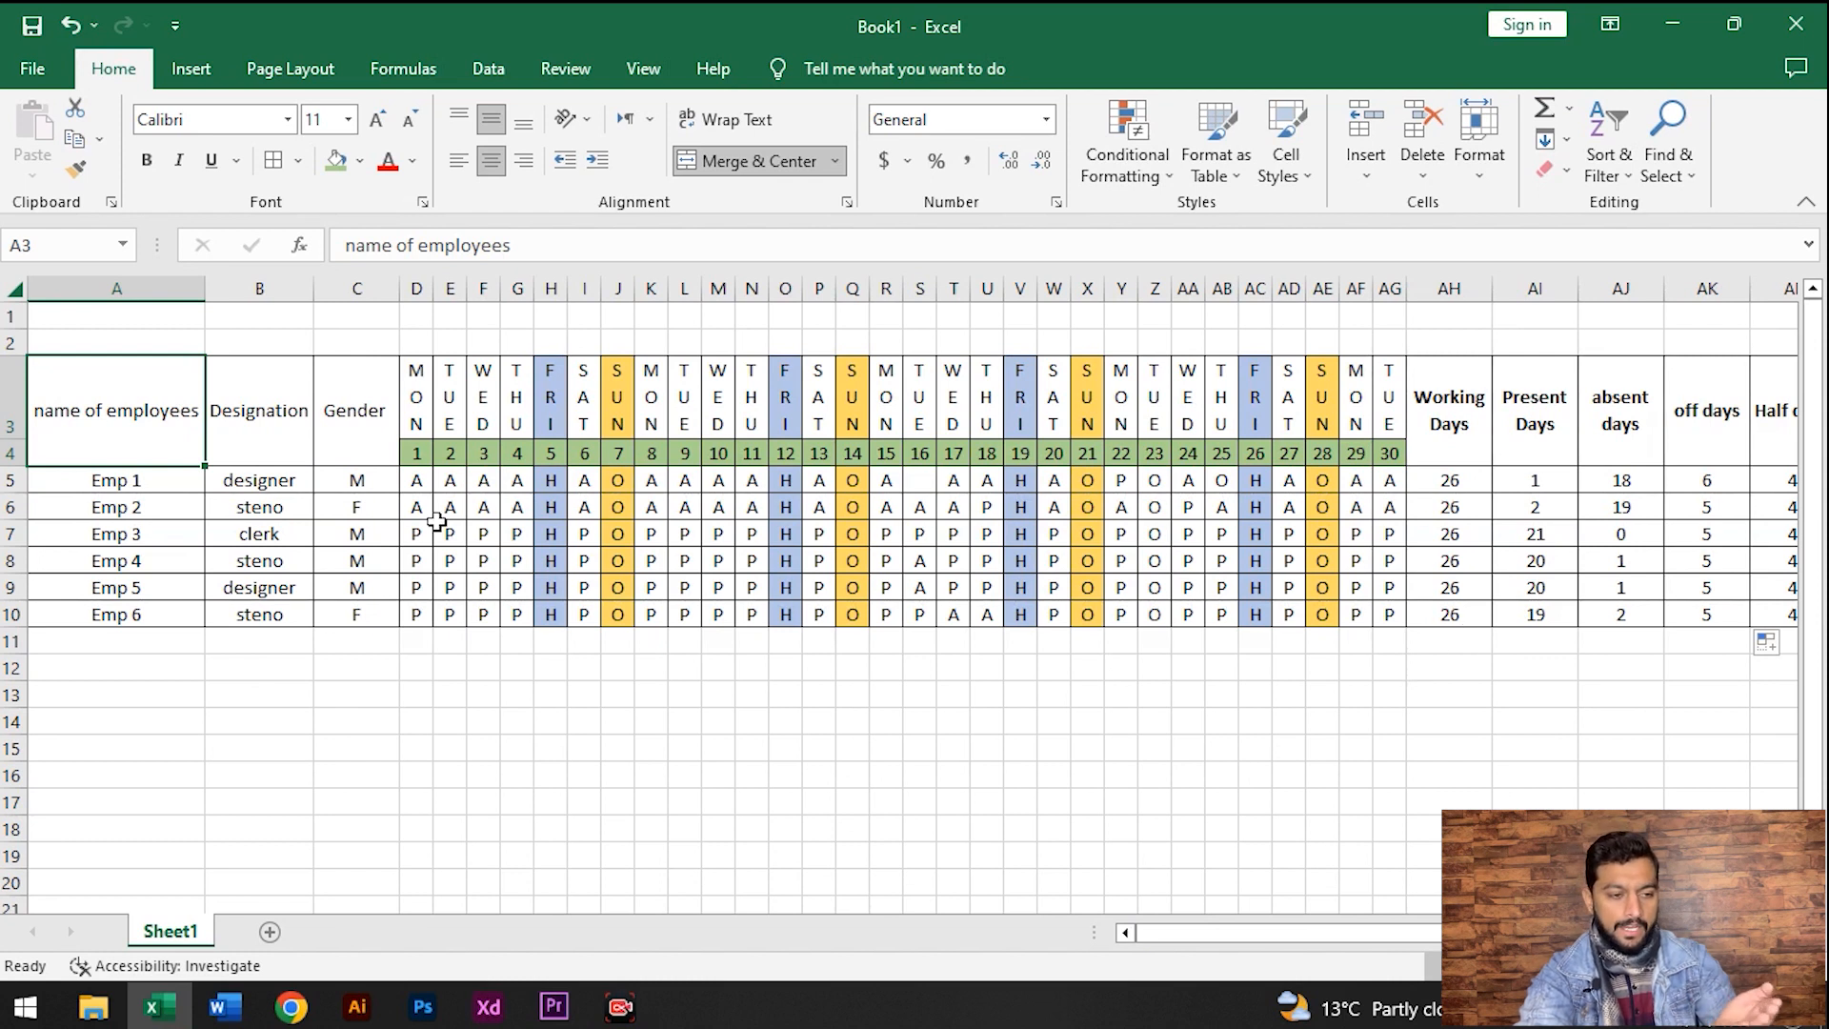
pyautogui.click(1292, 933)
pyautogui.moveTo(1292, 930)
pyautogui.mouseDown()
pyautogui.moveTo(1317, 930)
pyautogui.moveTo(1223, 940)
pyautogui.moveTo(1296, 937)
pyautogui.moveTo(1265, 931)
pyautogui.mouseUp()
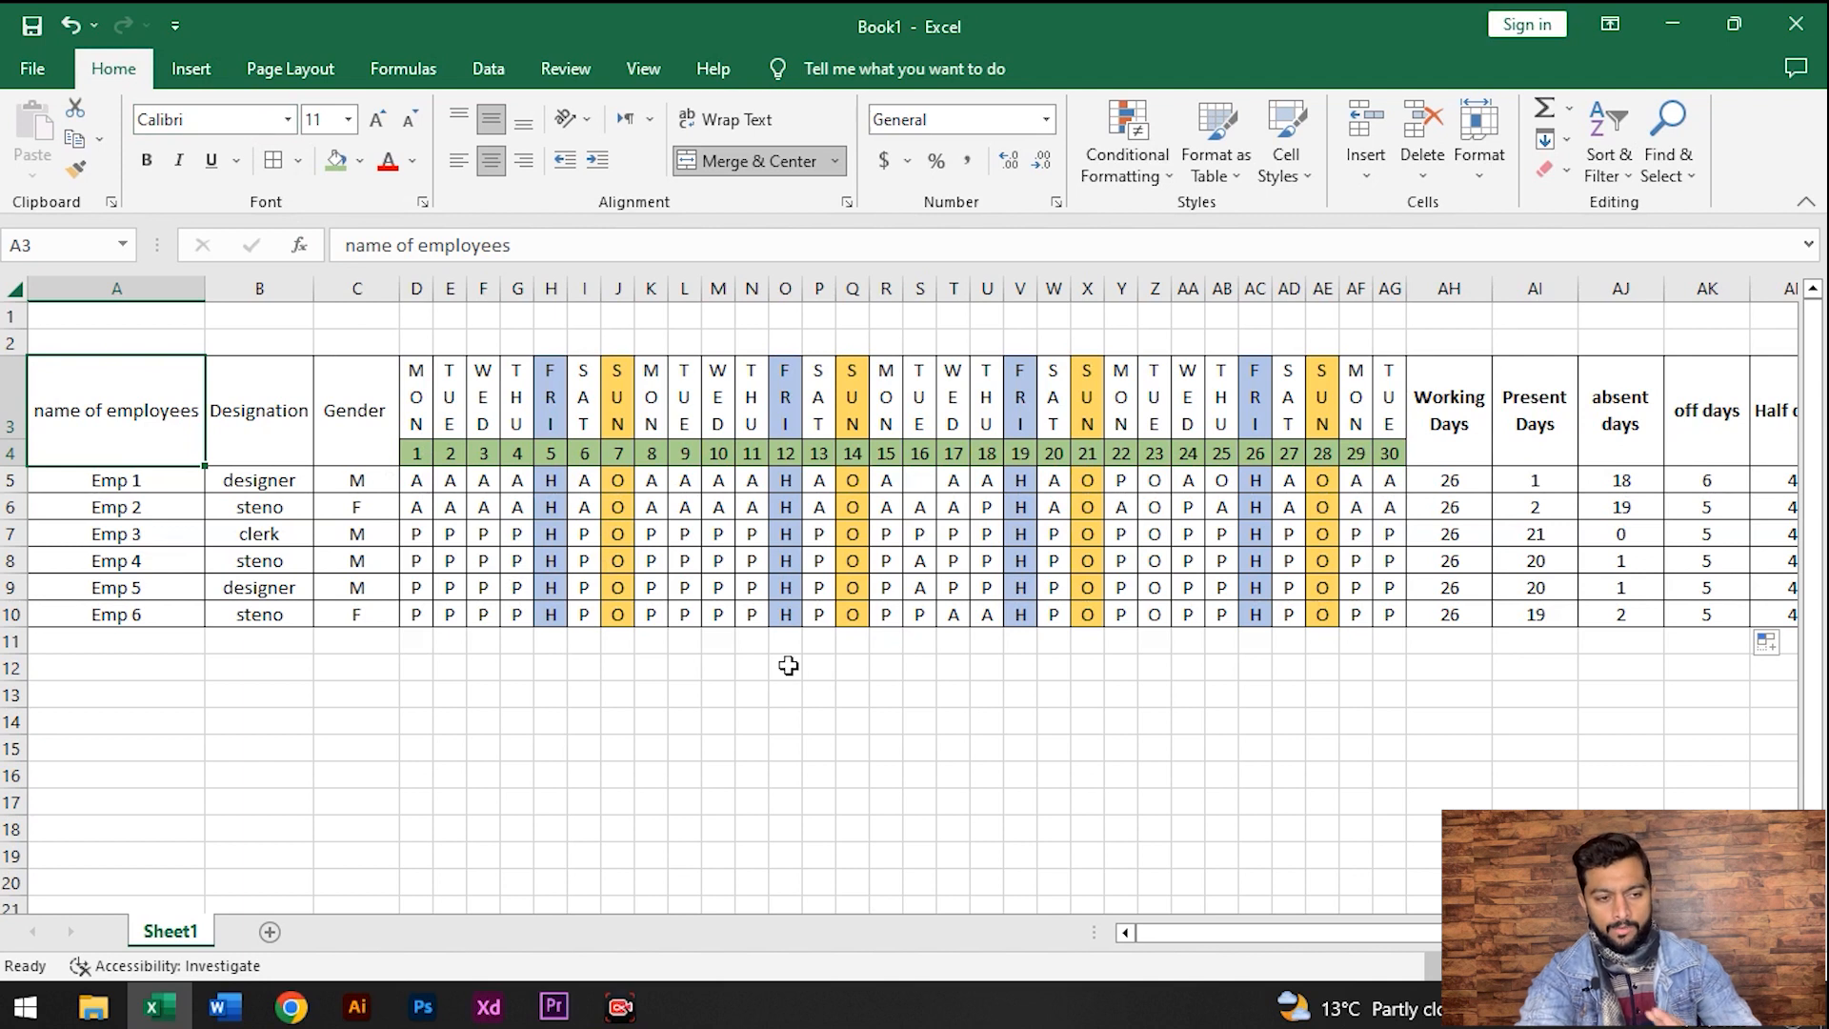
pyautogui.moveTo(1320, 933); pyautogui.dragTo(1259, 943)
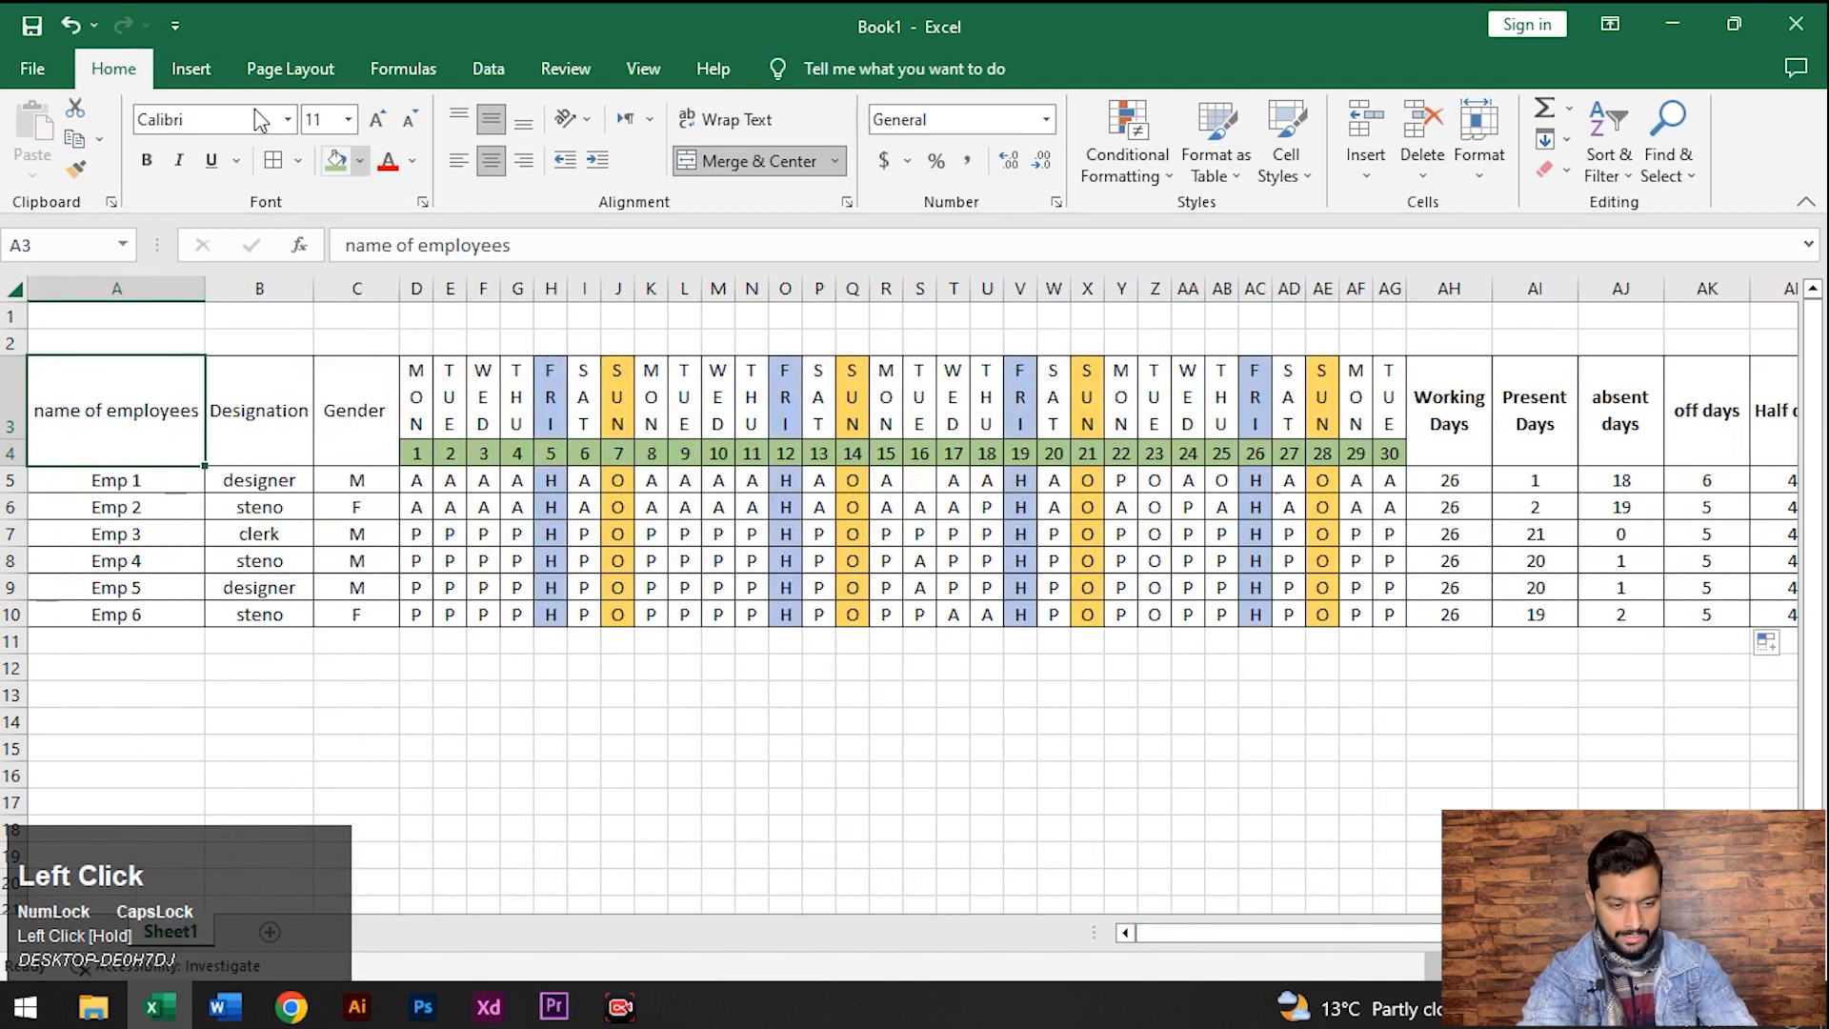
pyautogui.click(193, 69)
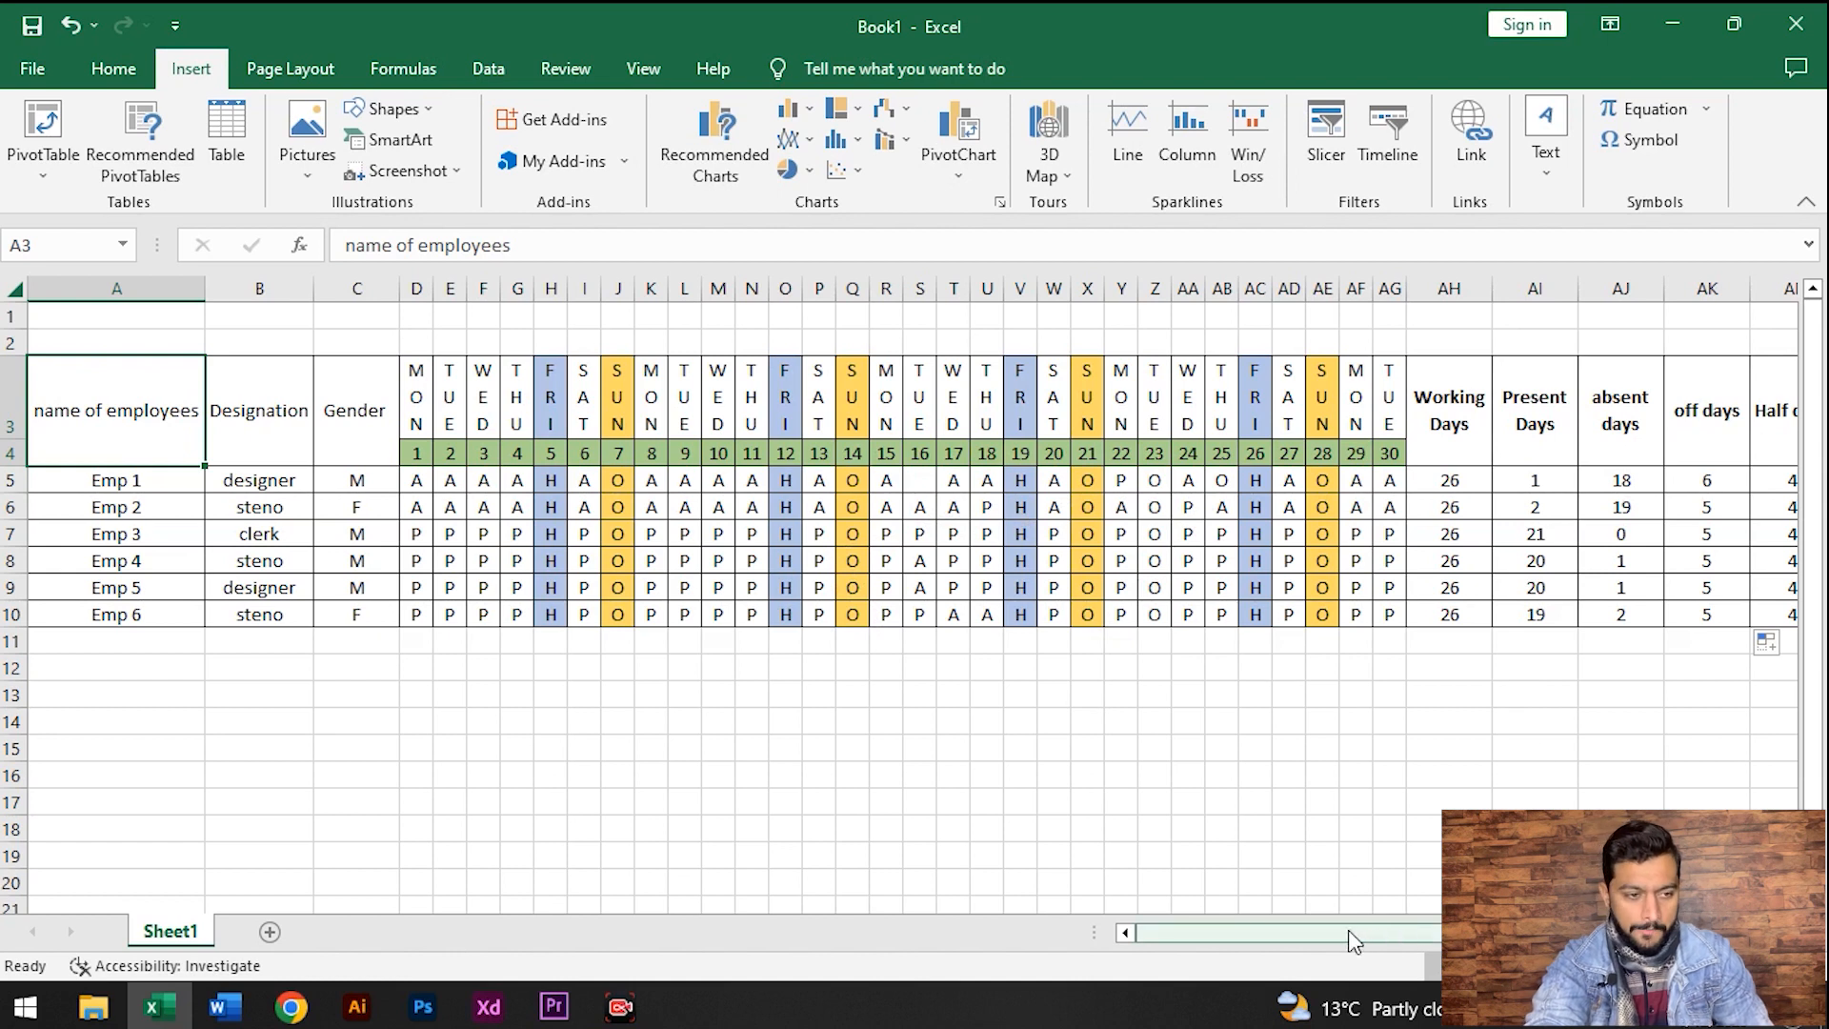
pyautogui.click(1120, 694)
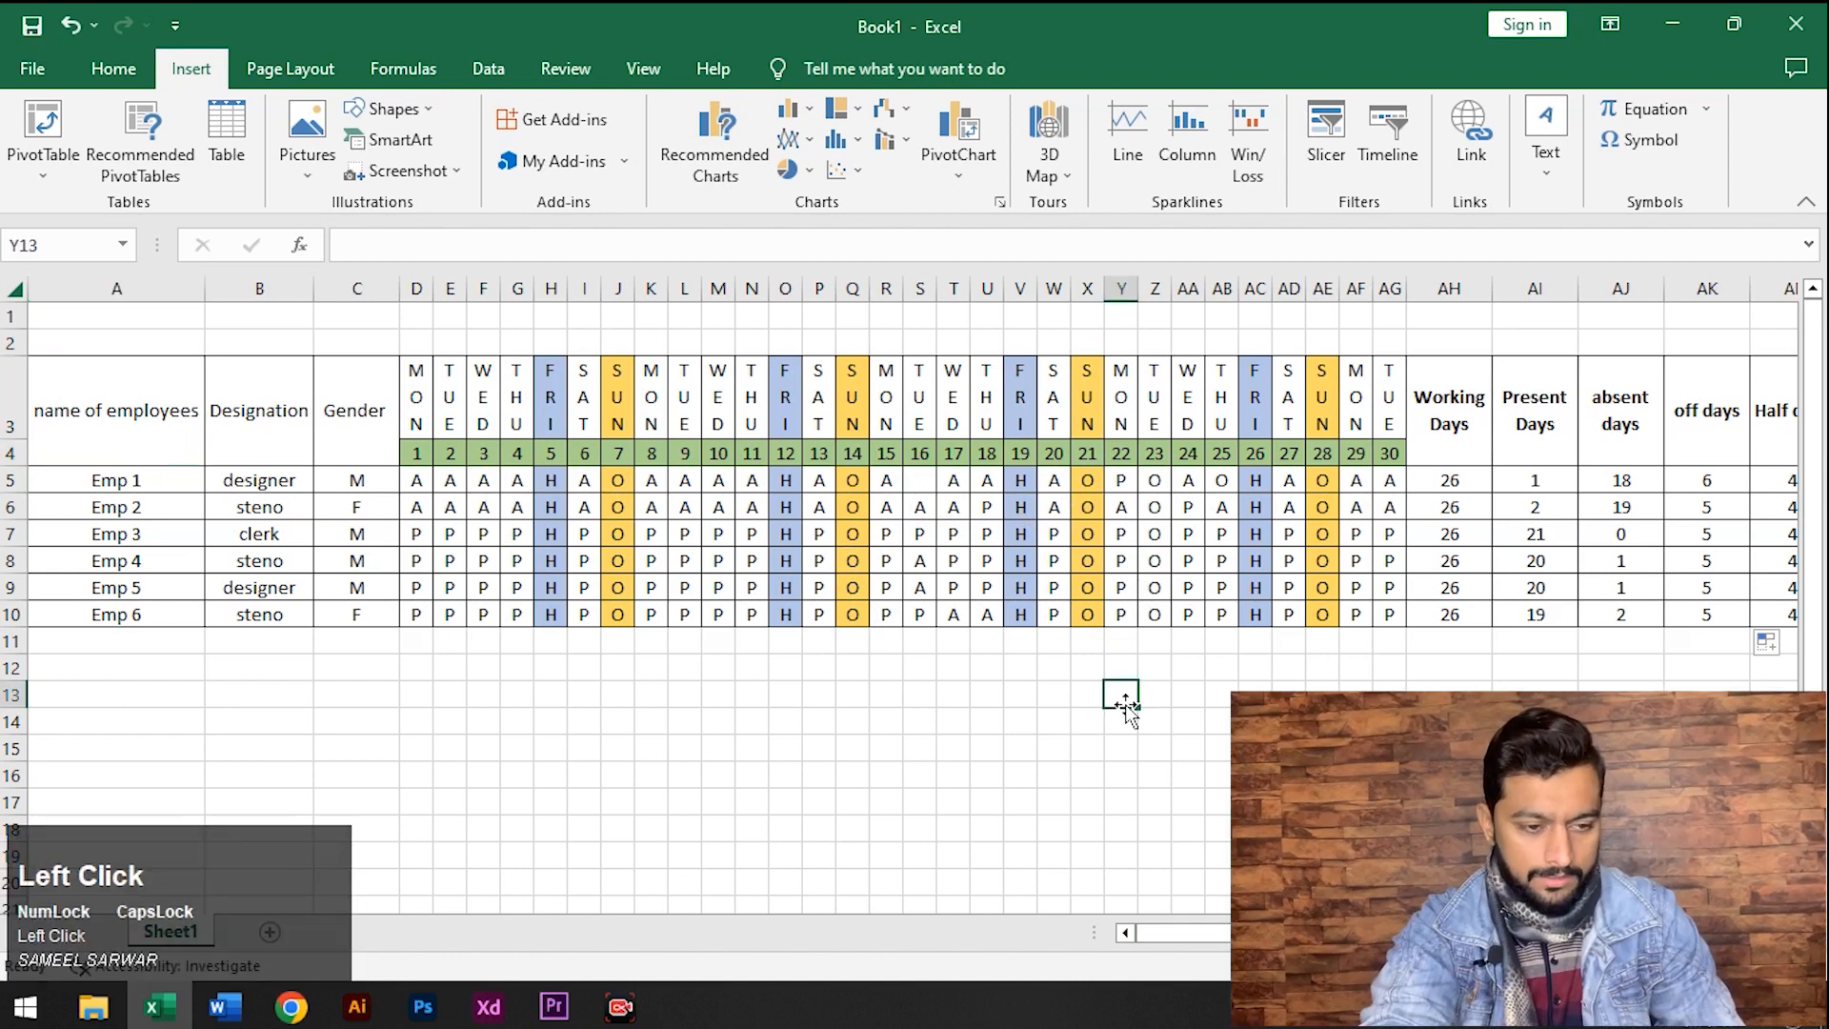